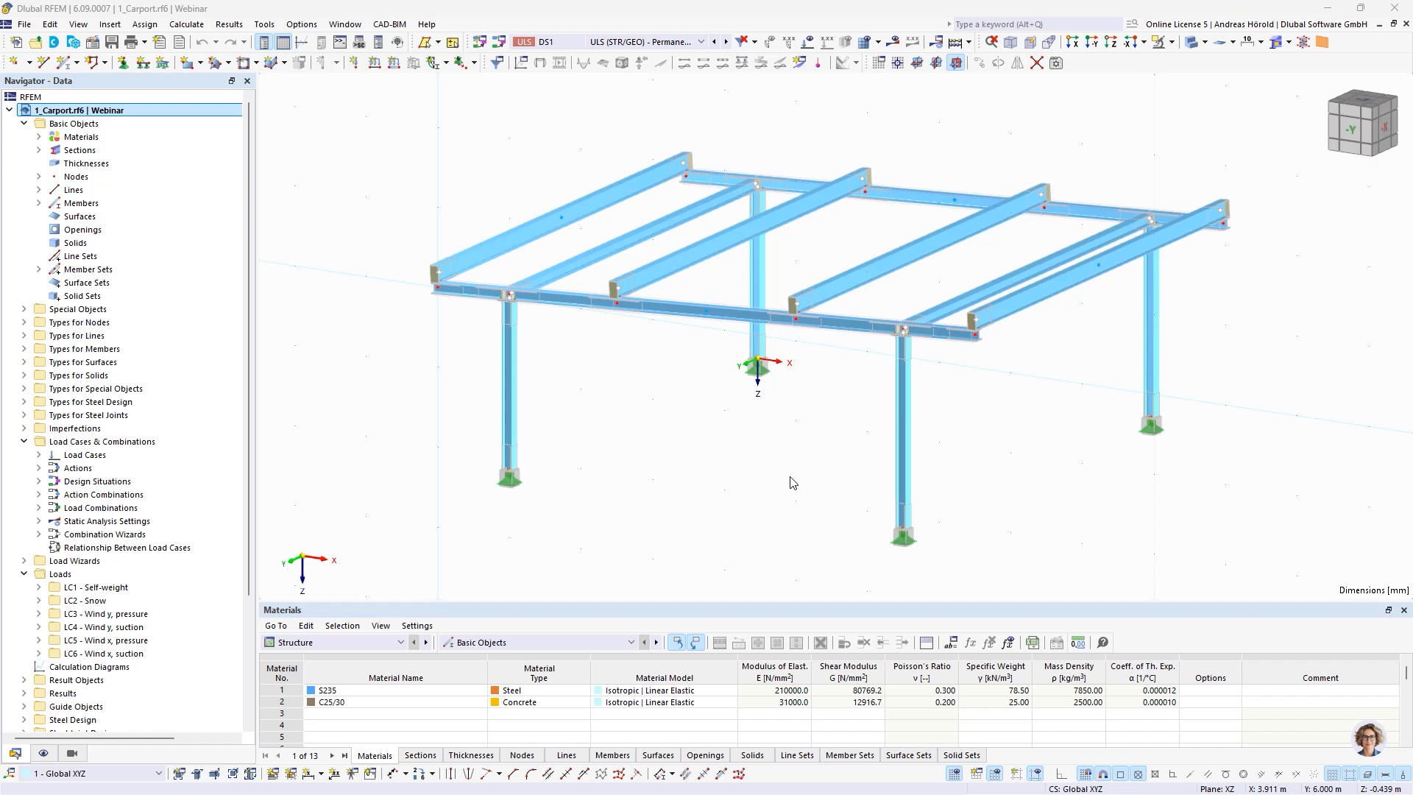
Review the components of all four steel joints, from the column base plates to the outer beam connections, without changing anything
double_click(905, 329)
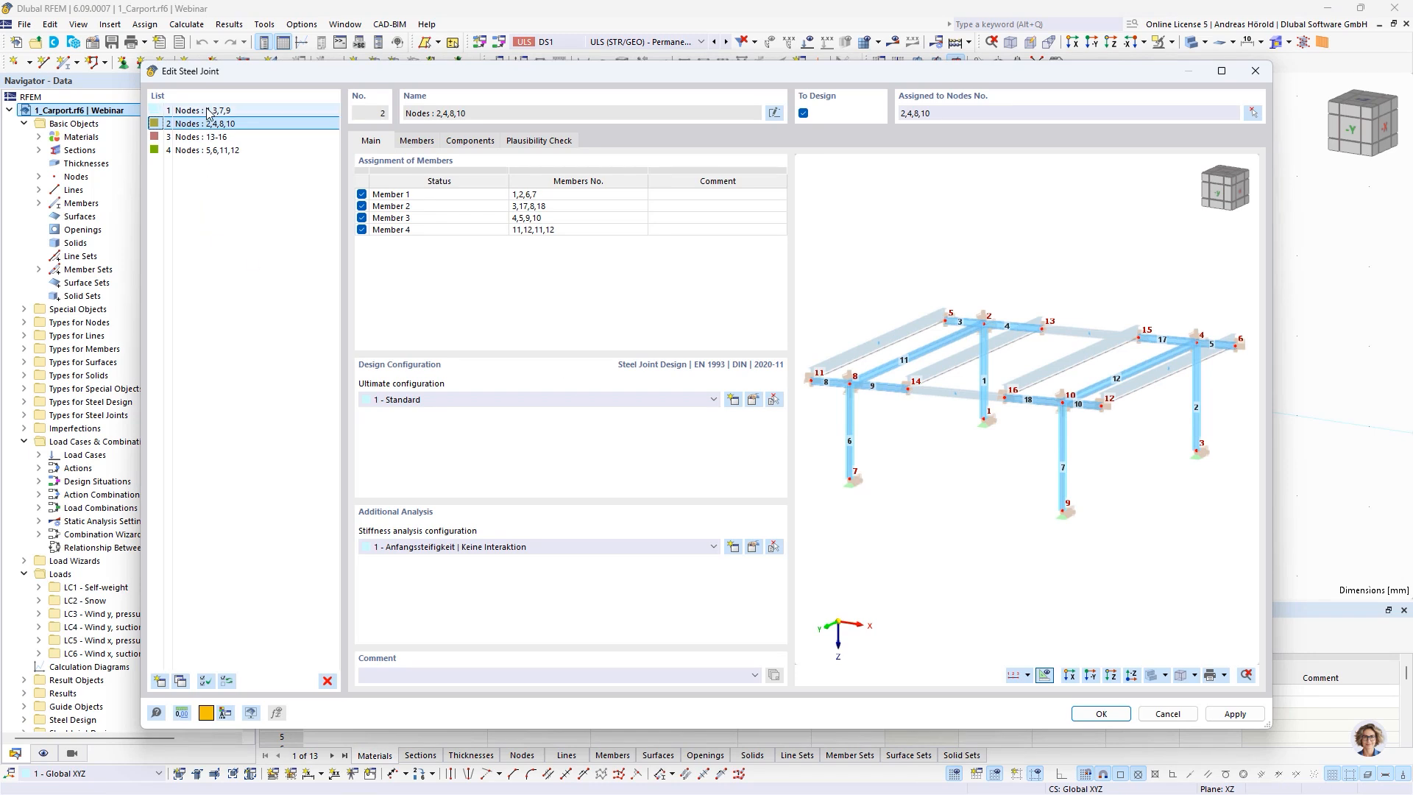
click(209, 110)
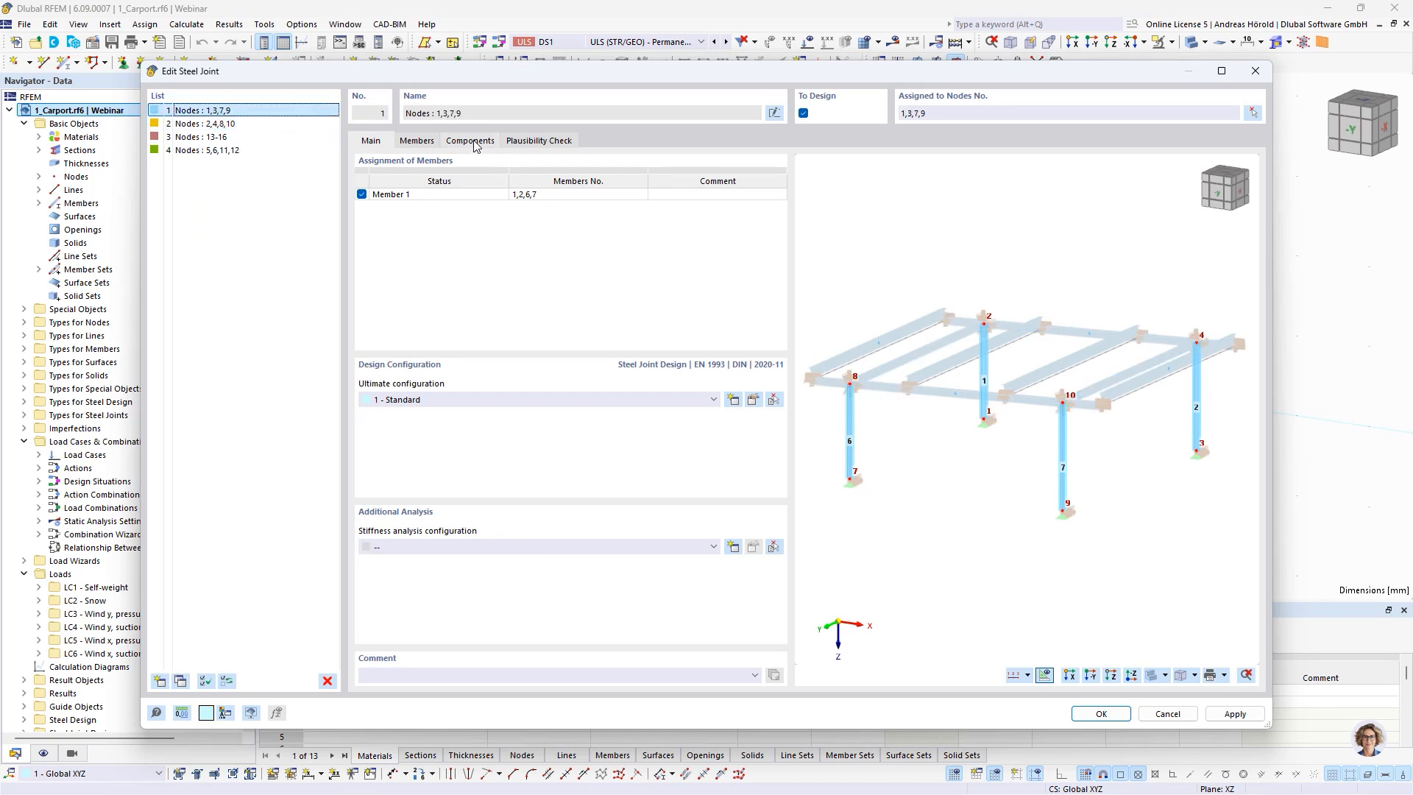
click(472, 141)
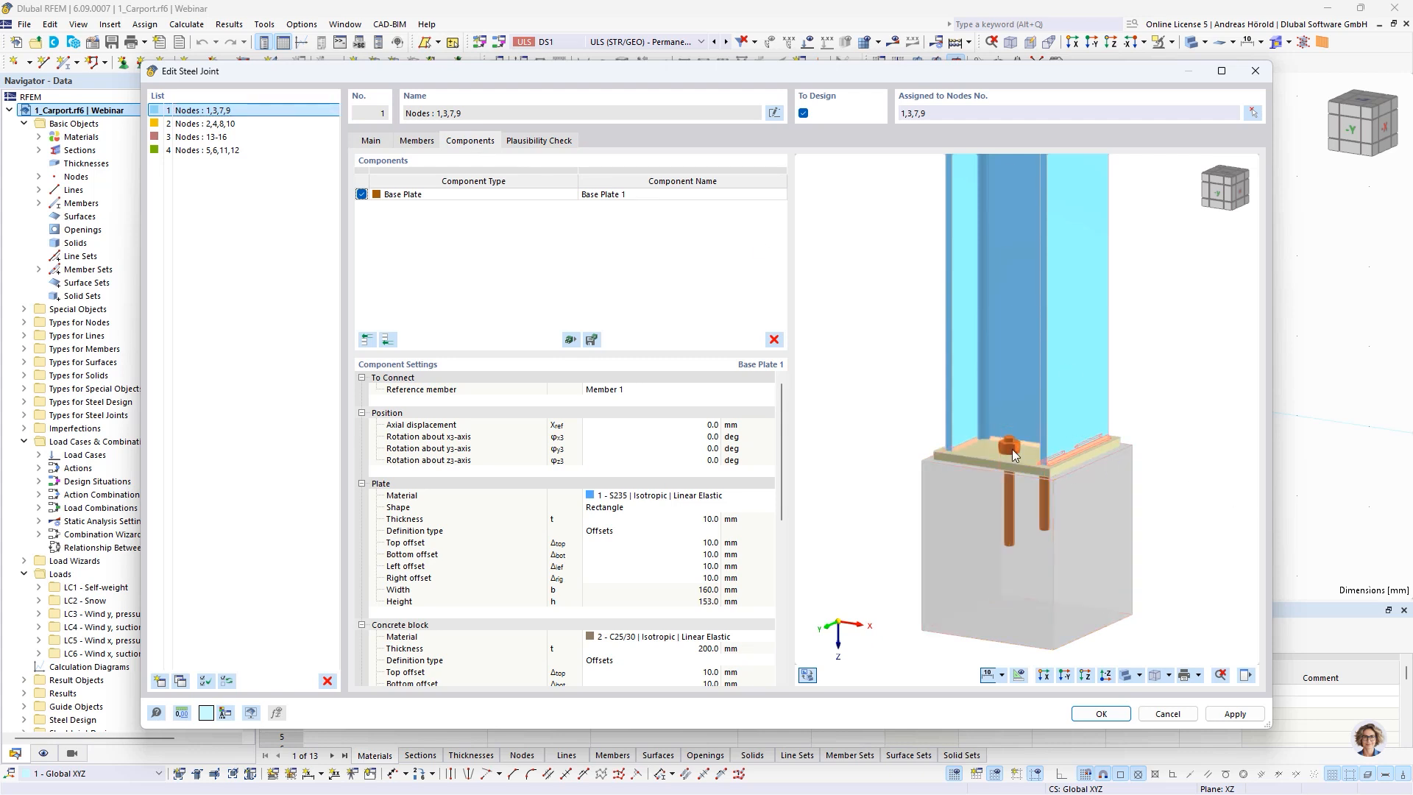
click(211, 127)
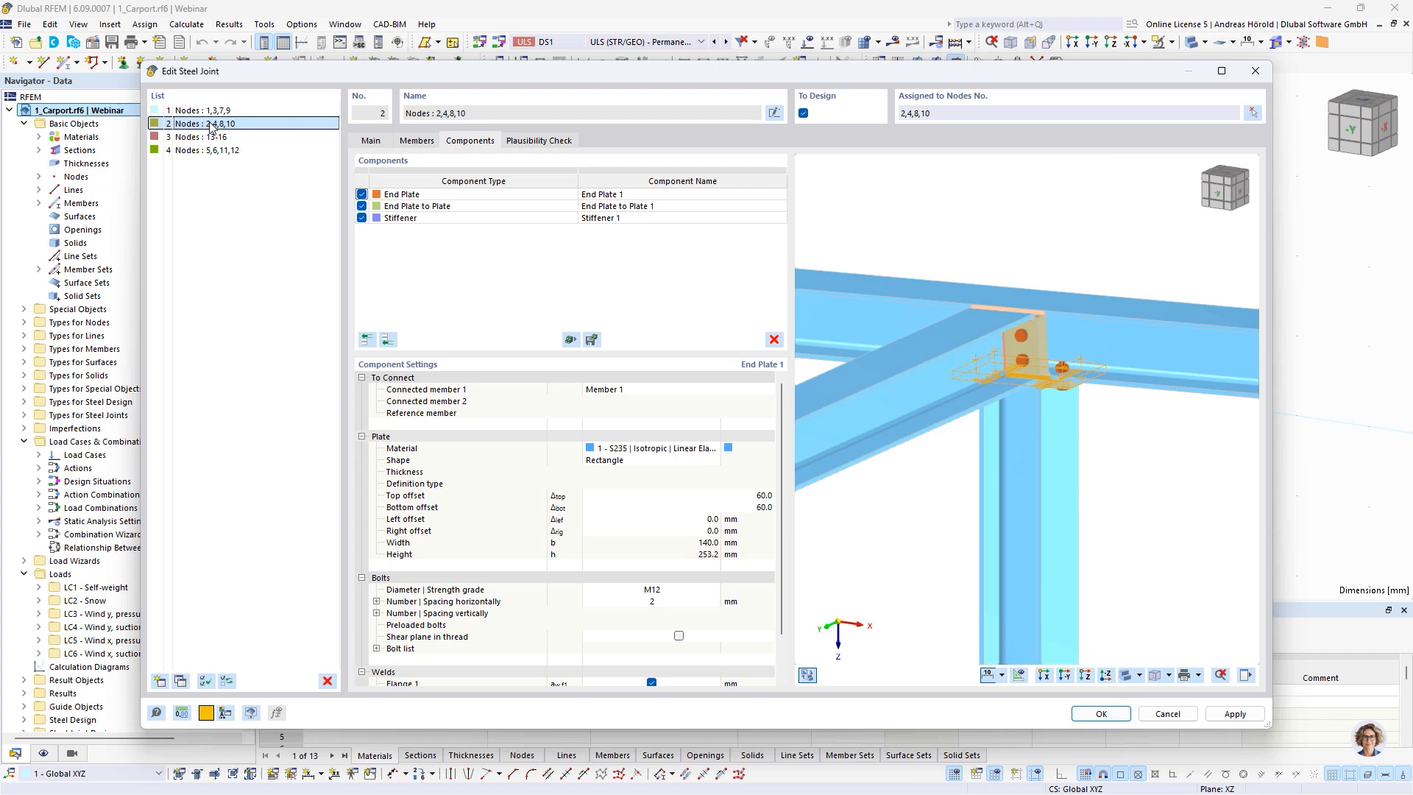
ctrl+middle_drag(1170, 472, 1123, 462)
scroll(1122, 461, up, 1)
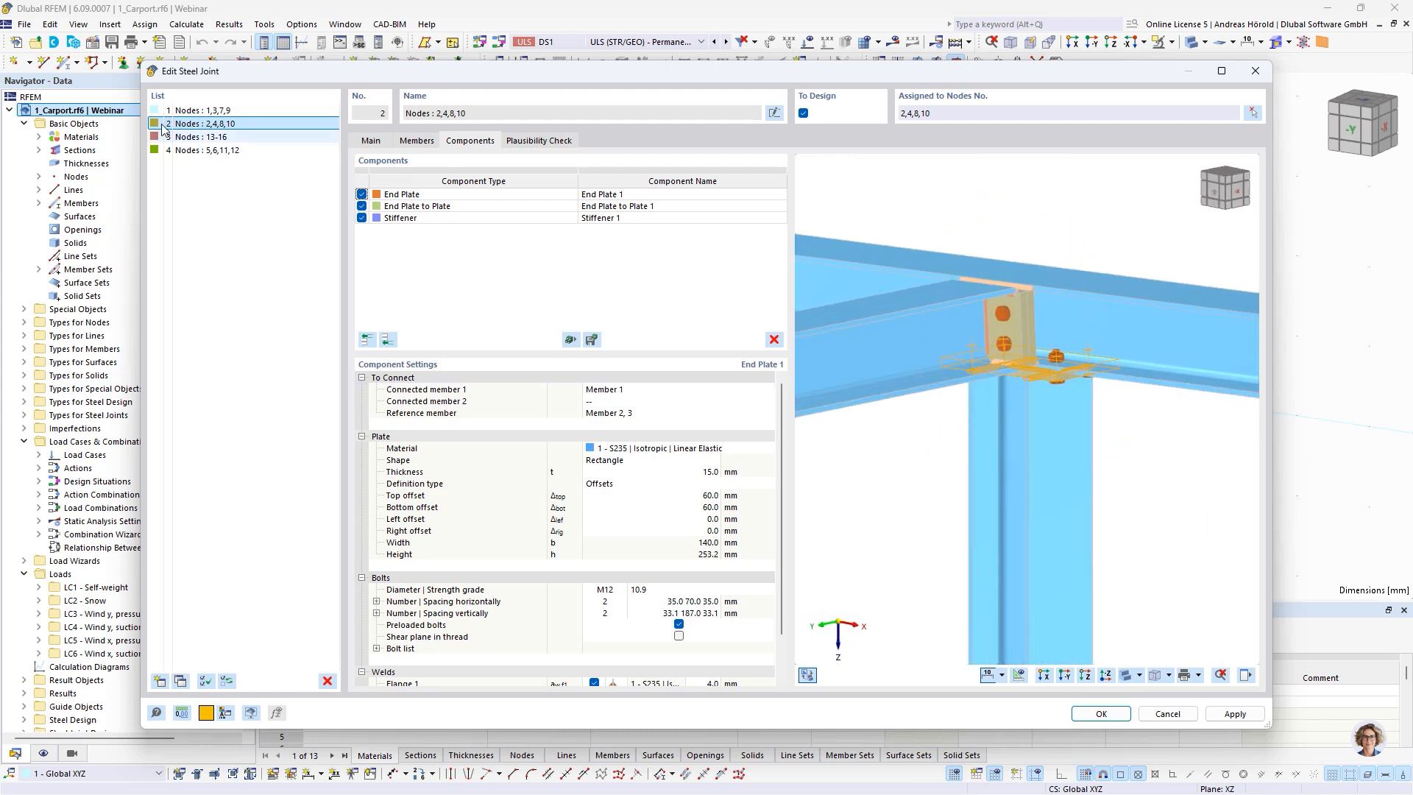
click(206, 138)
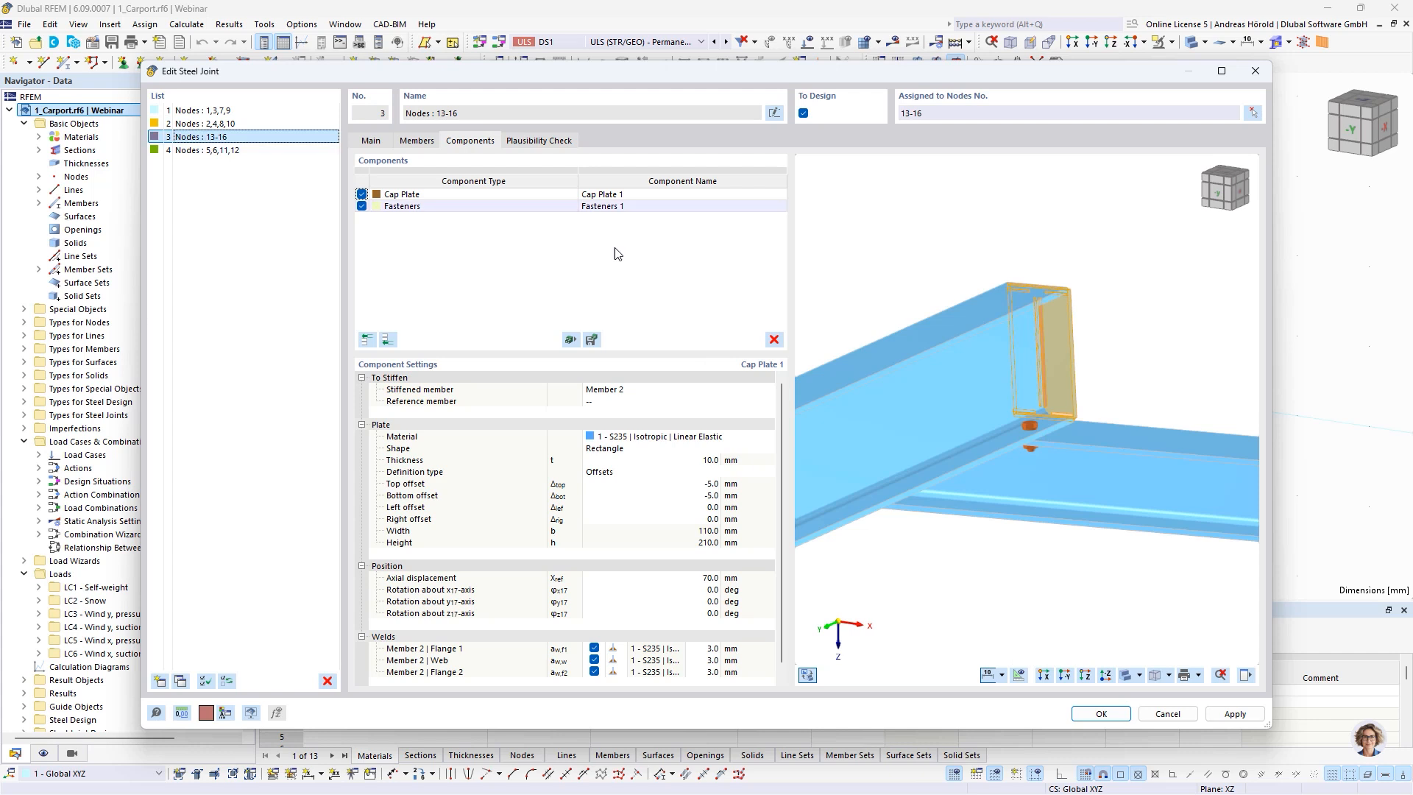
ctrl+middle_drag(956, 558, 1090, 563)
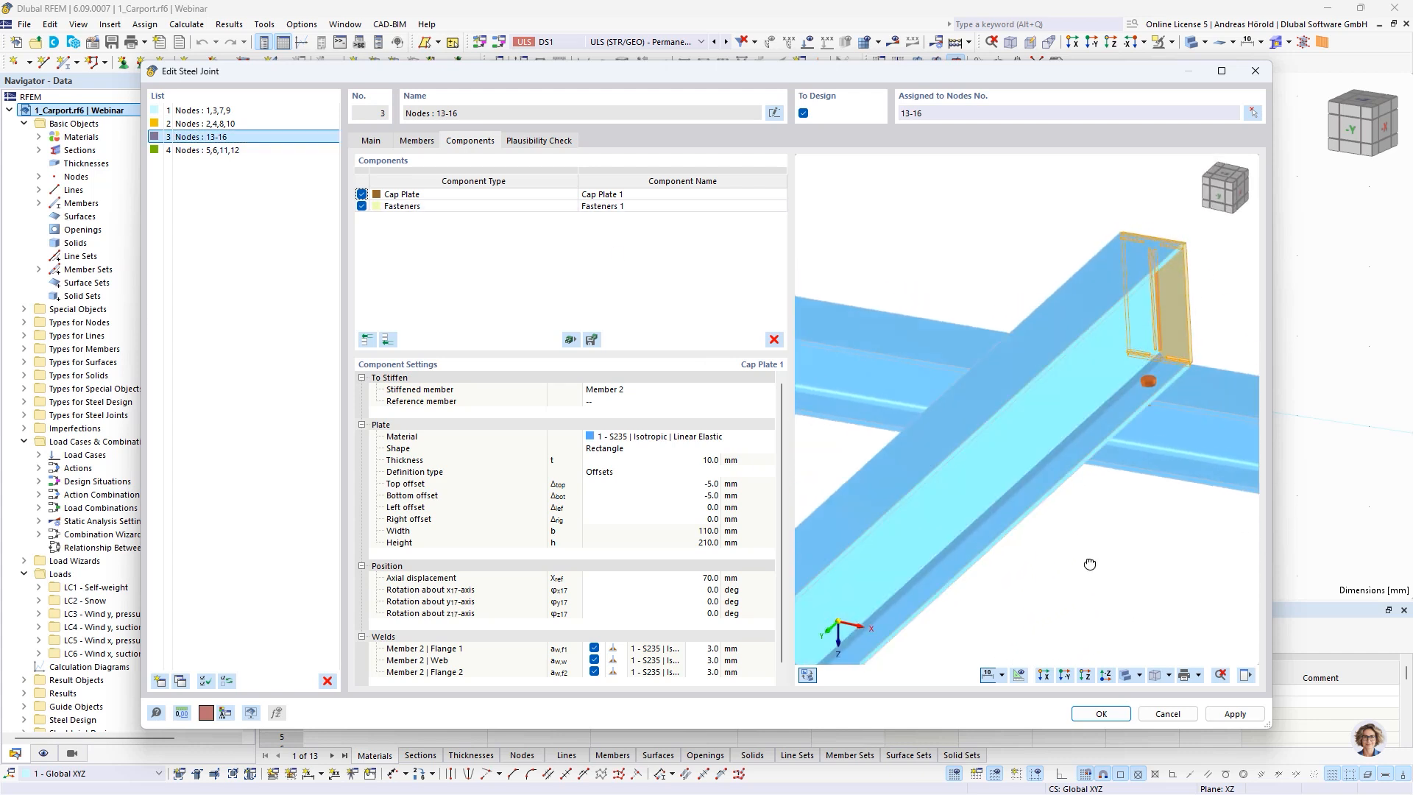
click(189, 151)
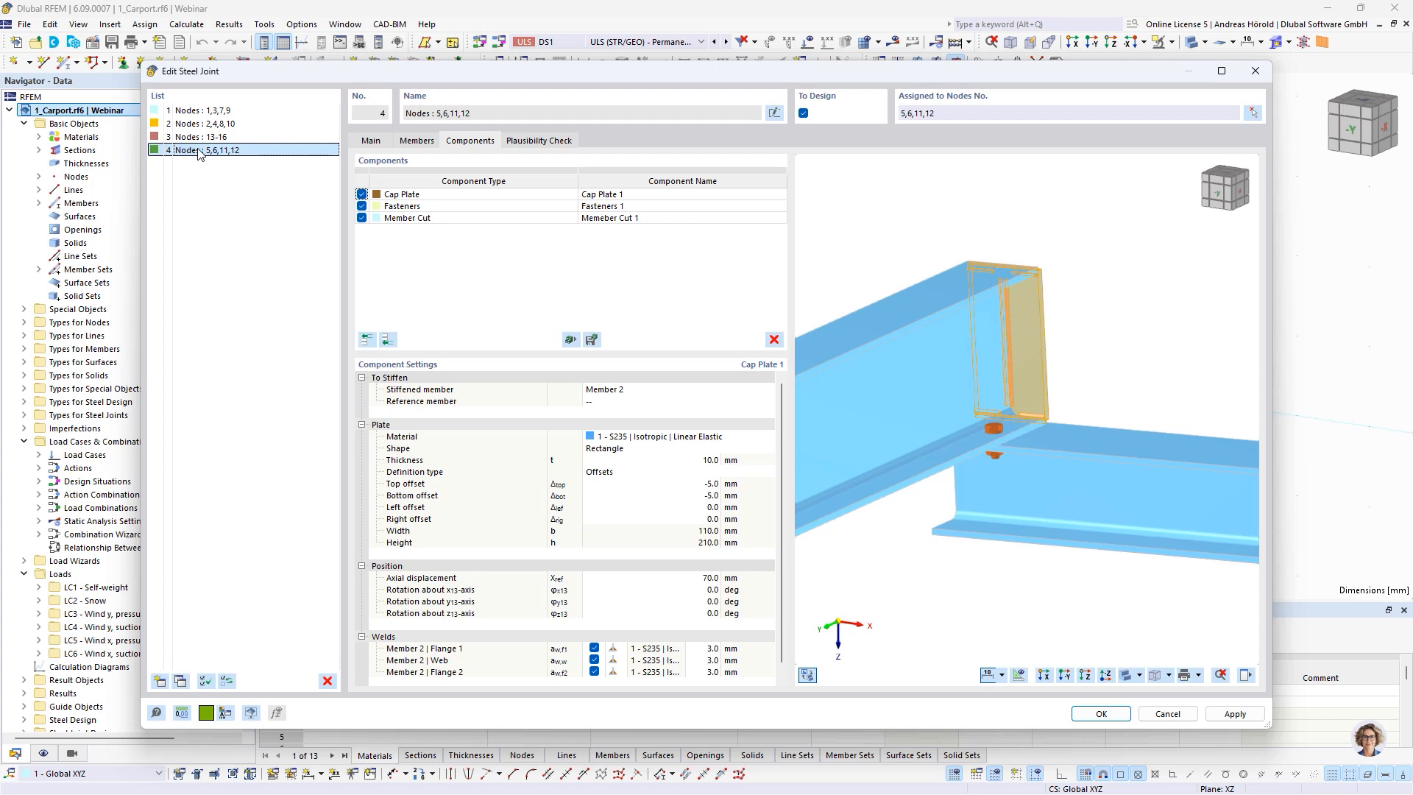
click(1166, 714)
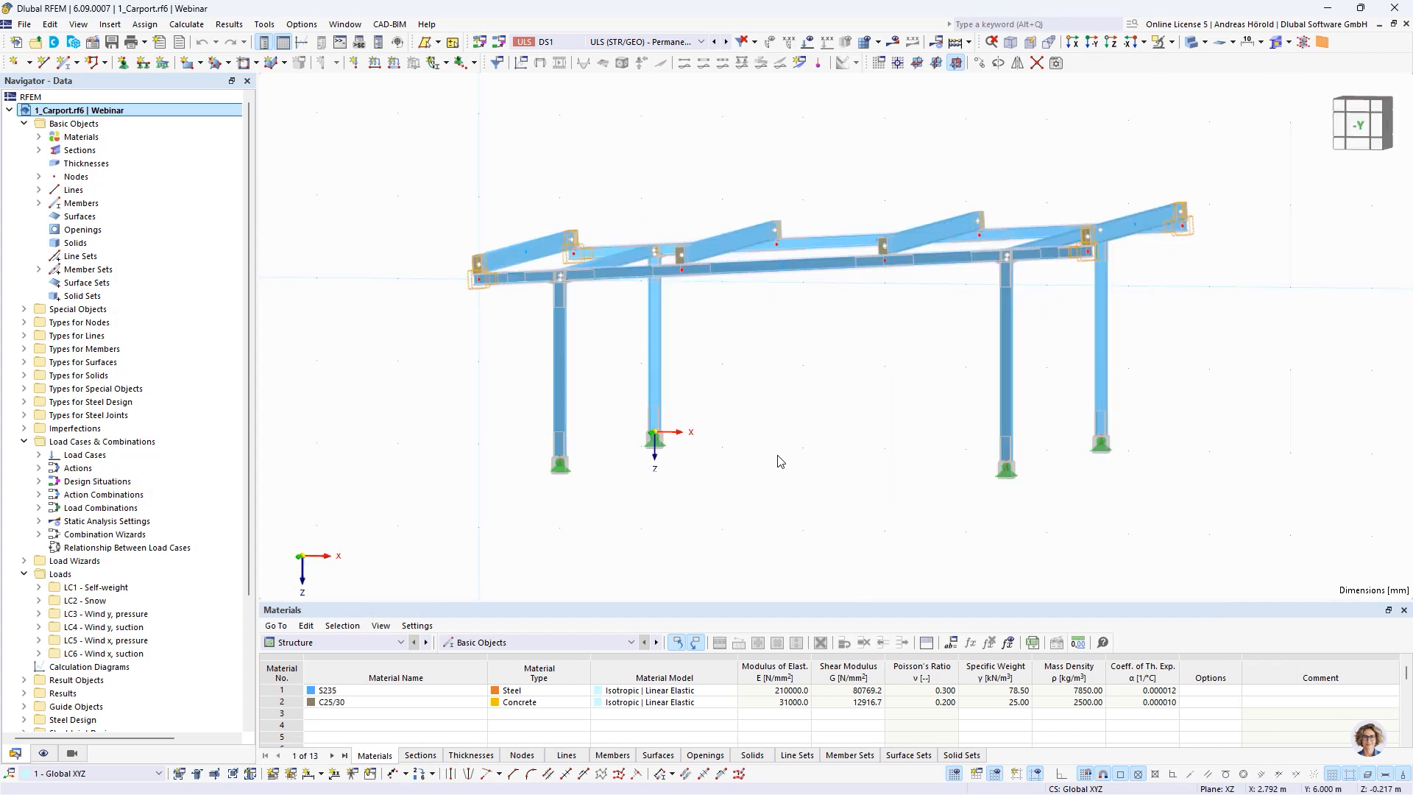
Change the section of all four carport columns to the circular hollow section CHC 139.7x6.3 from the EN 10219-2:1997 series
mouse_move(835, 417)
ctrl+middle_down()
mouse_move(796, 465)
mouse_move(810, 419)
mouse_move(842, 410)
ctrl+middle_up()
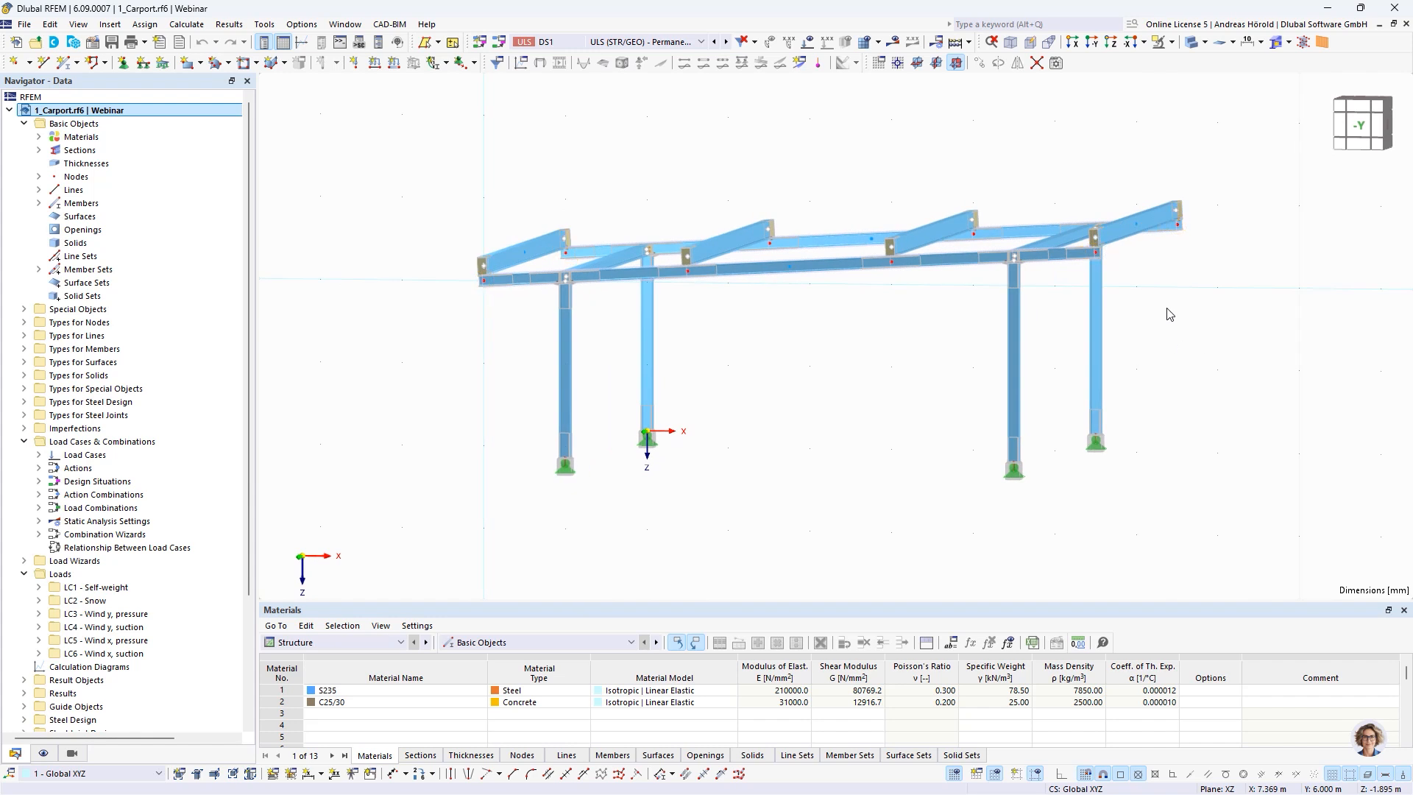
drag(1168, 307, 512, 401)
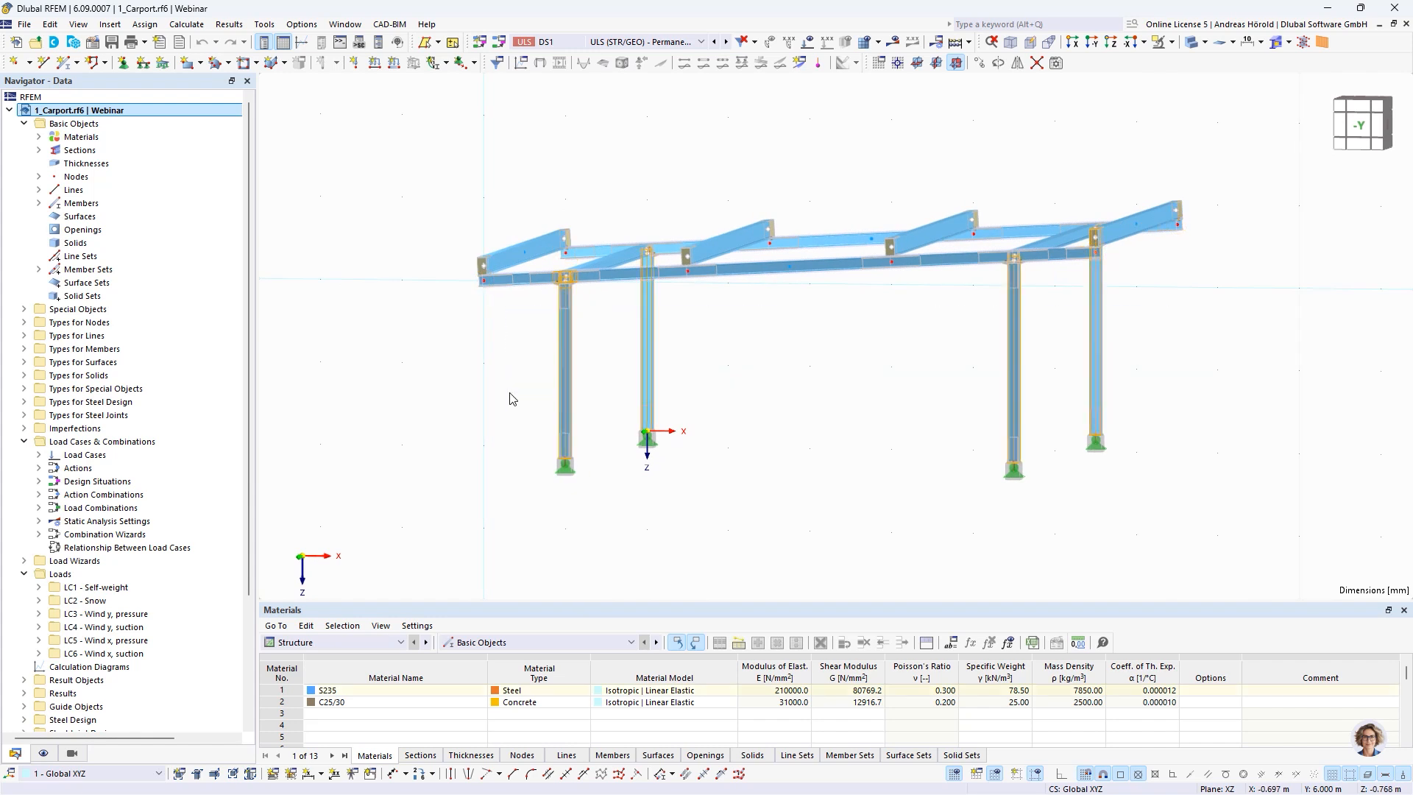
right_click(647, 360)
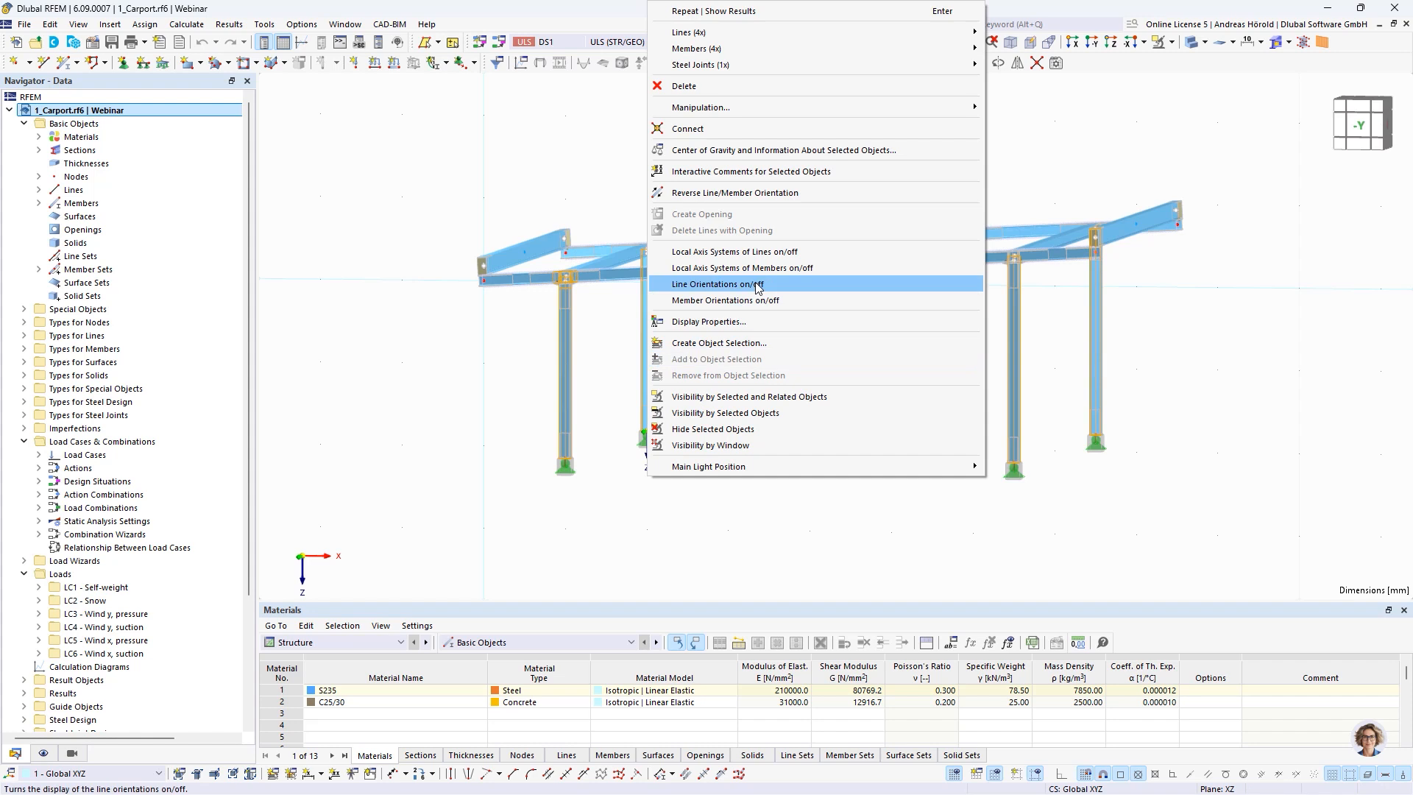
mouse_move(728, 48)
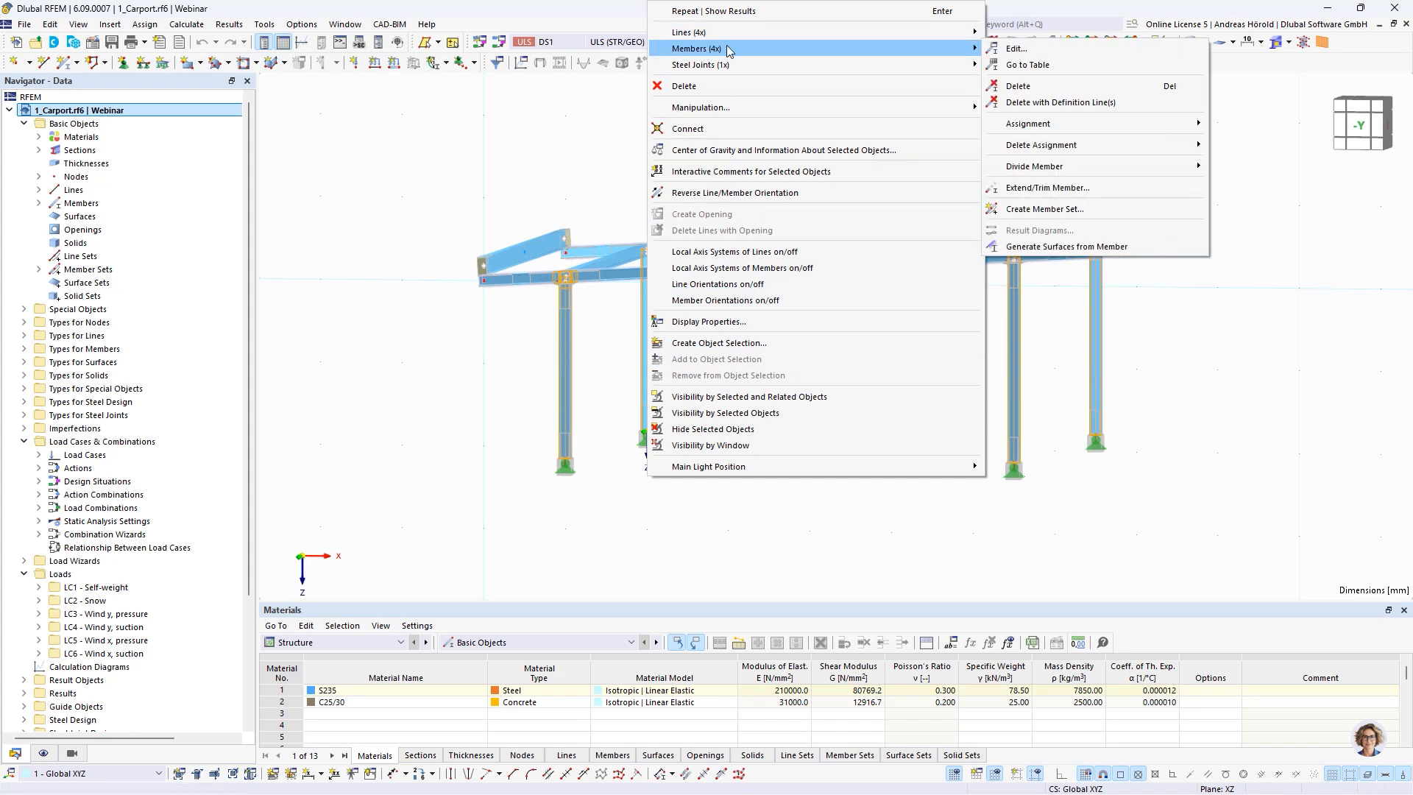
click(1034, 51)
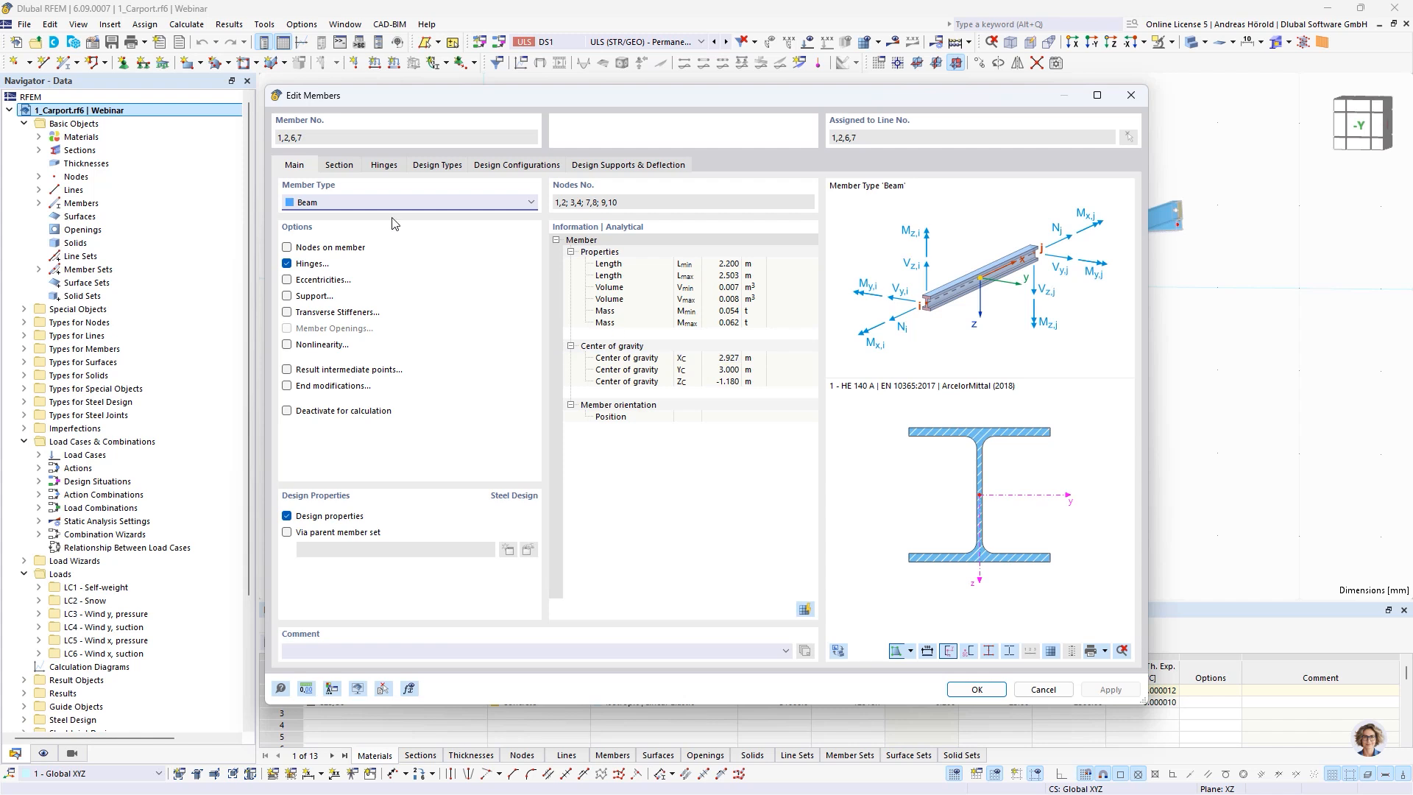
click(340, 169)
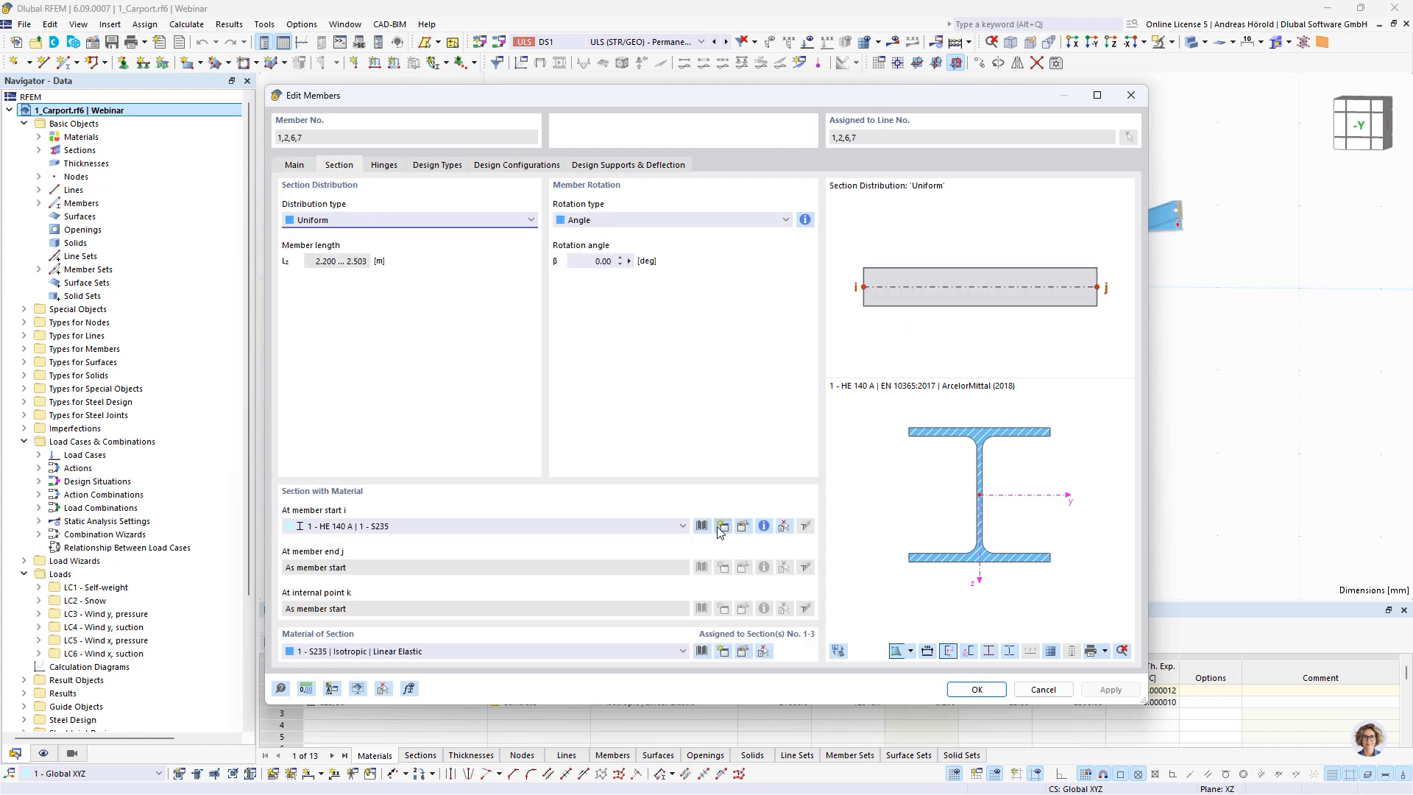
click(700, 527)
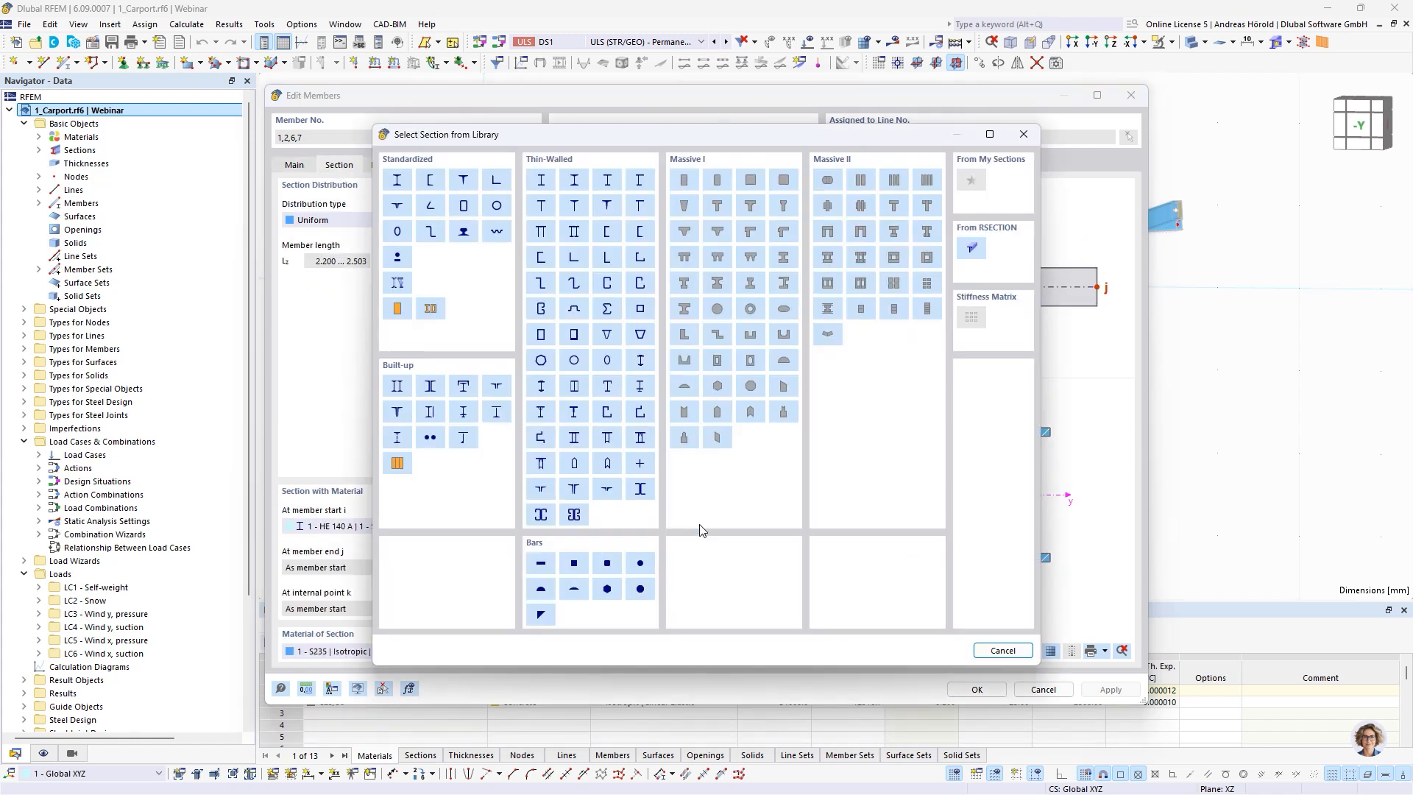
click(498, 207)
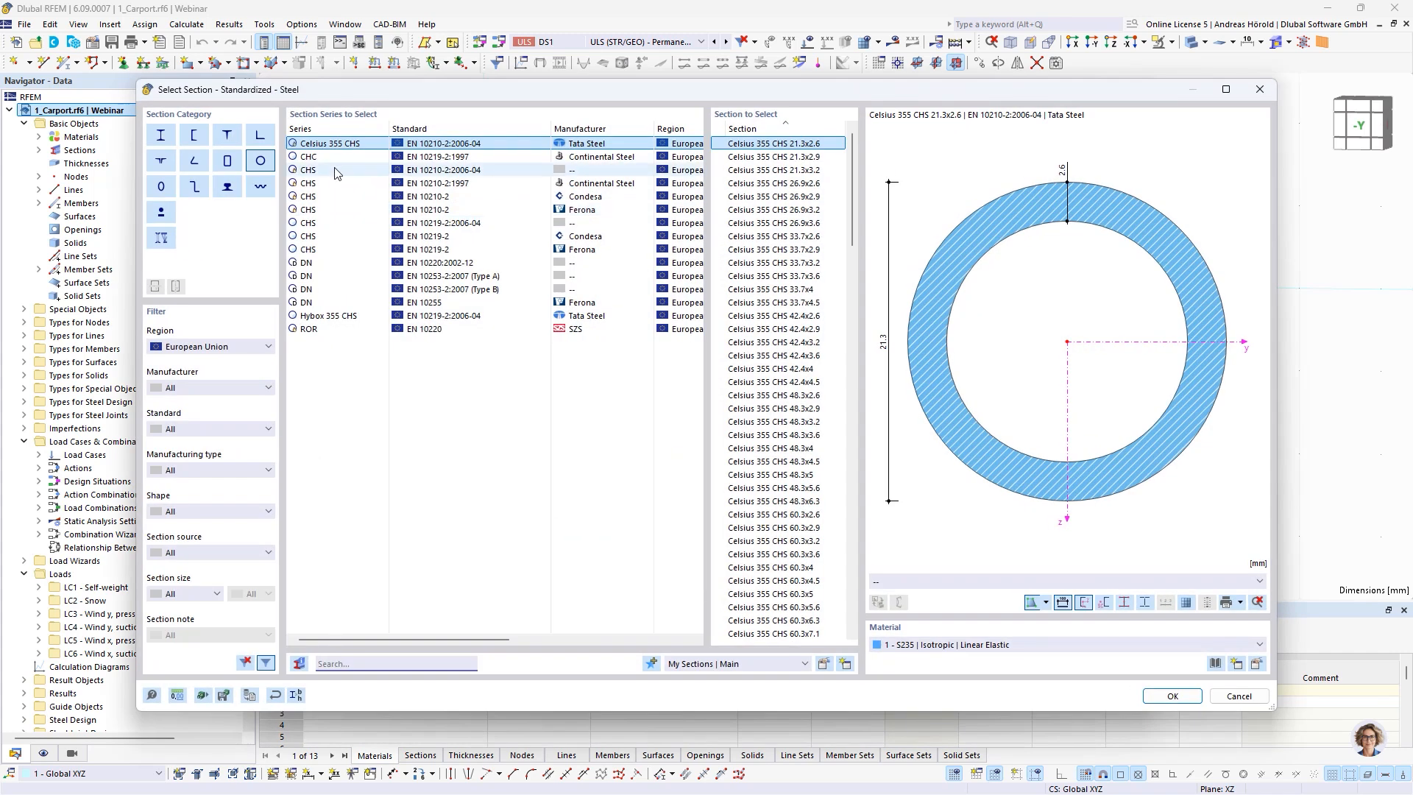
click(329, 158)
scroll(766, 503, down, 5)
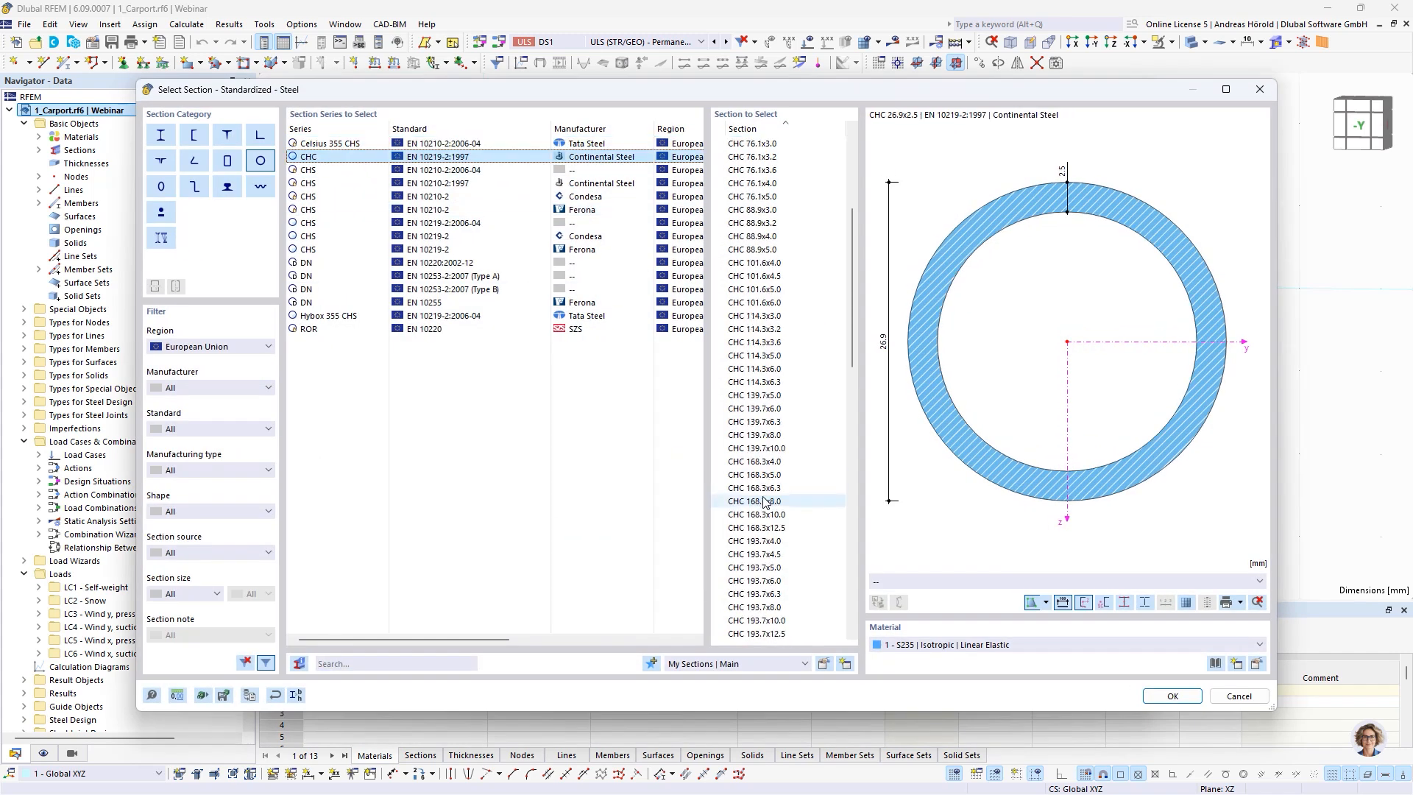
click(761, 421)
click(1173, 696)
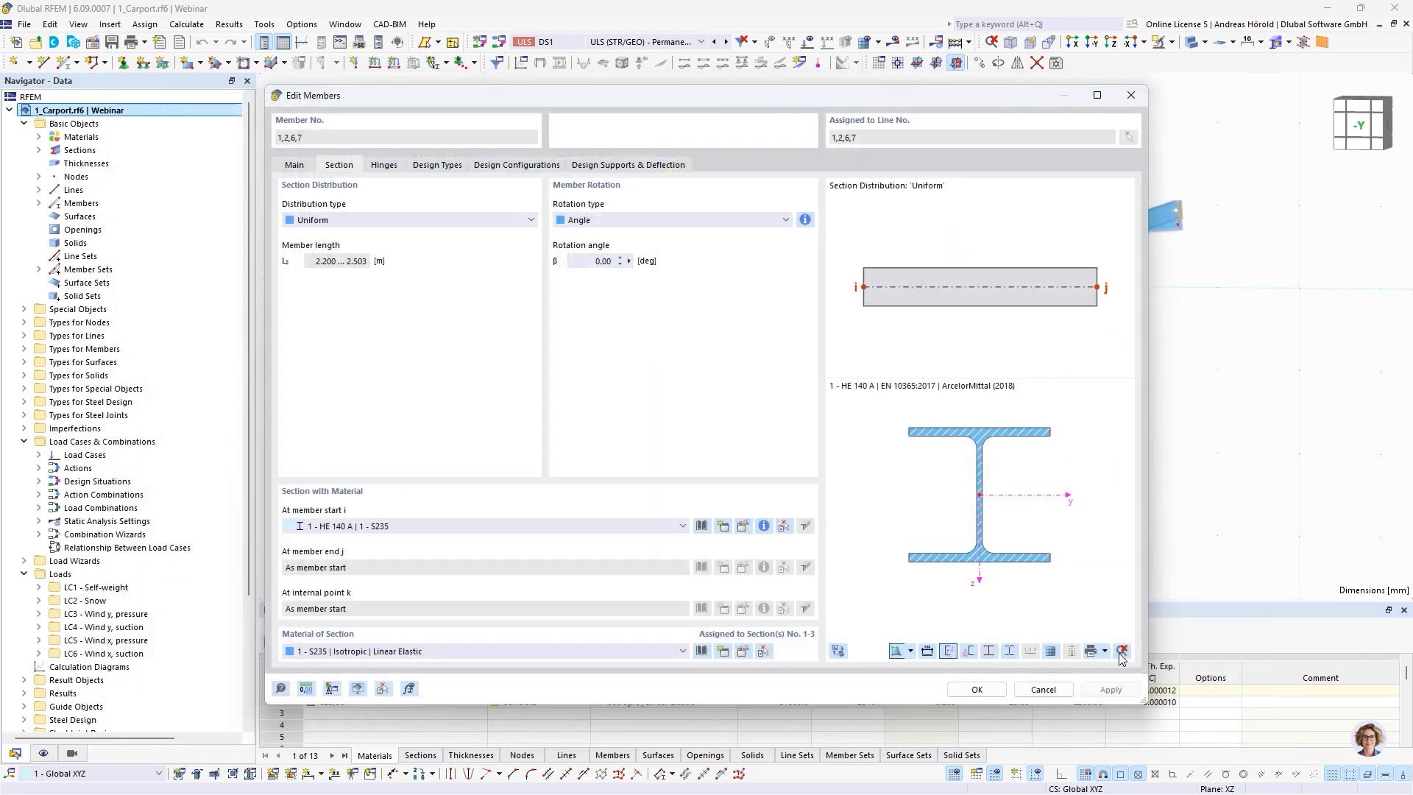
click(967, 691)
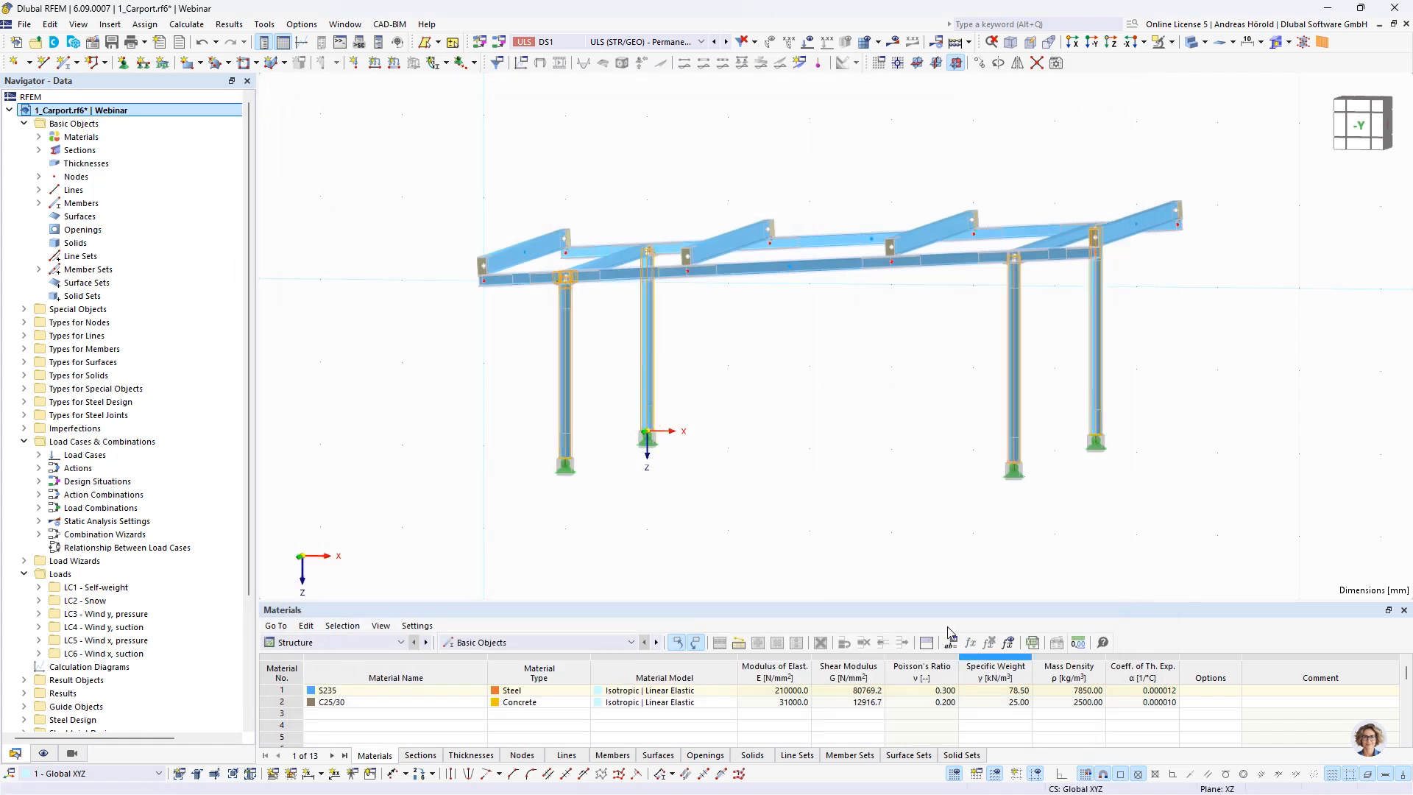
Change the plate shape of Base Plate 1 in the column base joint to Circle
double_click(1017, 460)
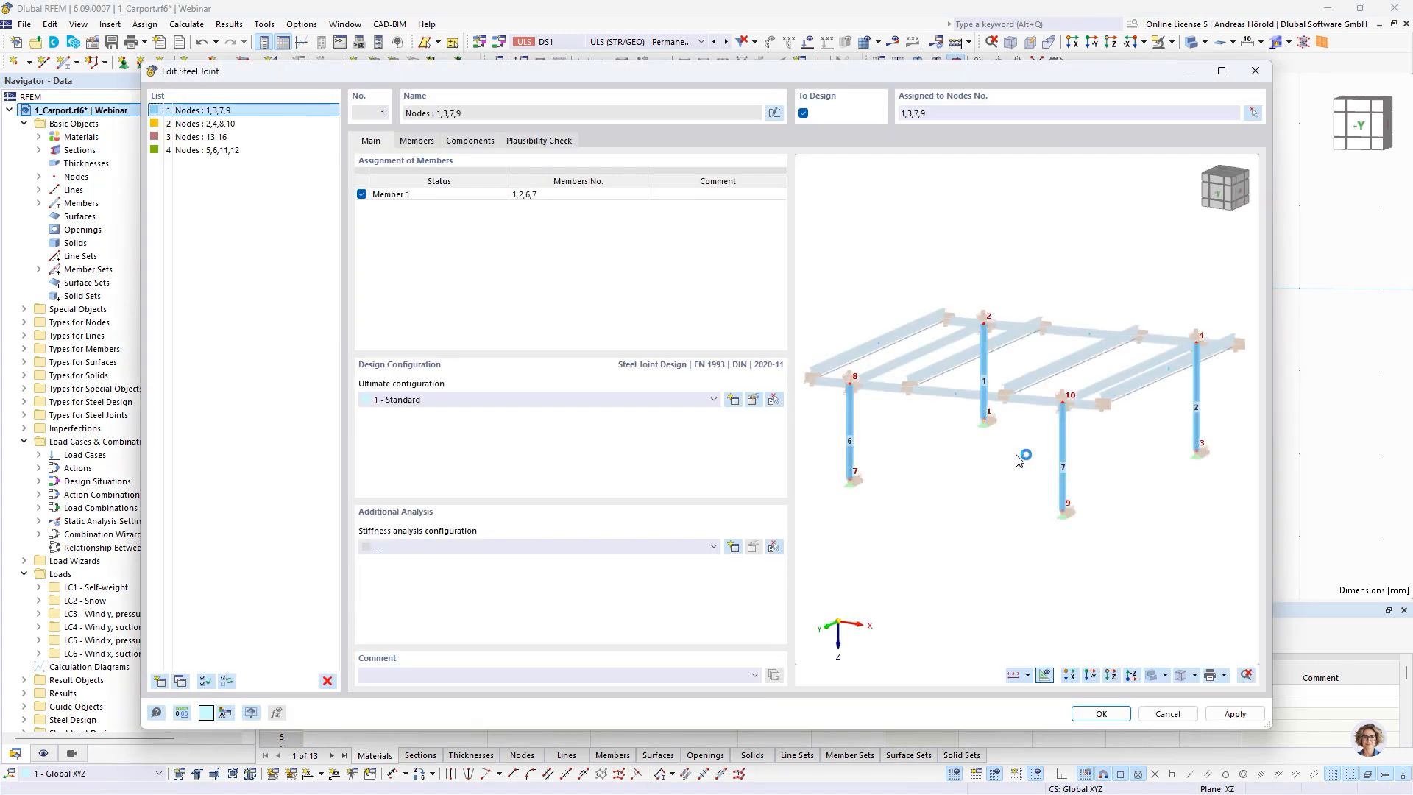
click(470, 140)
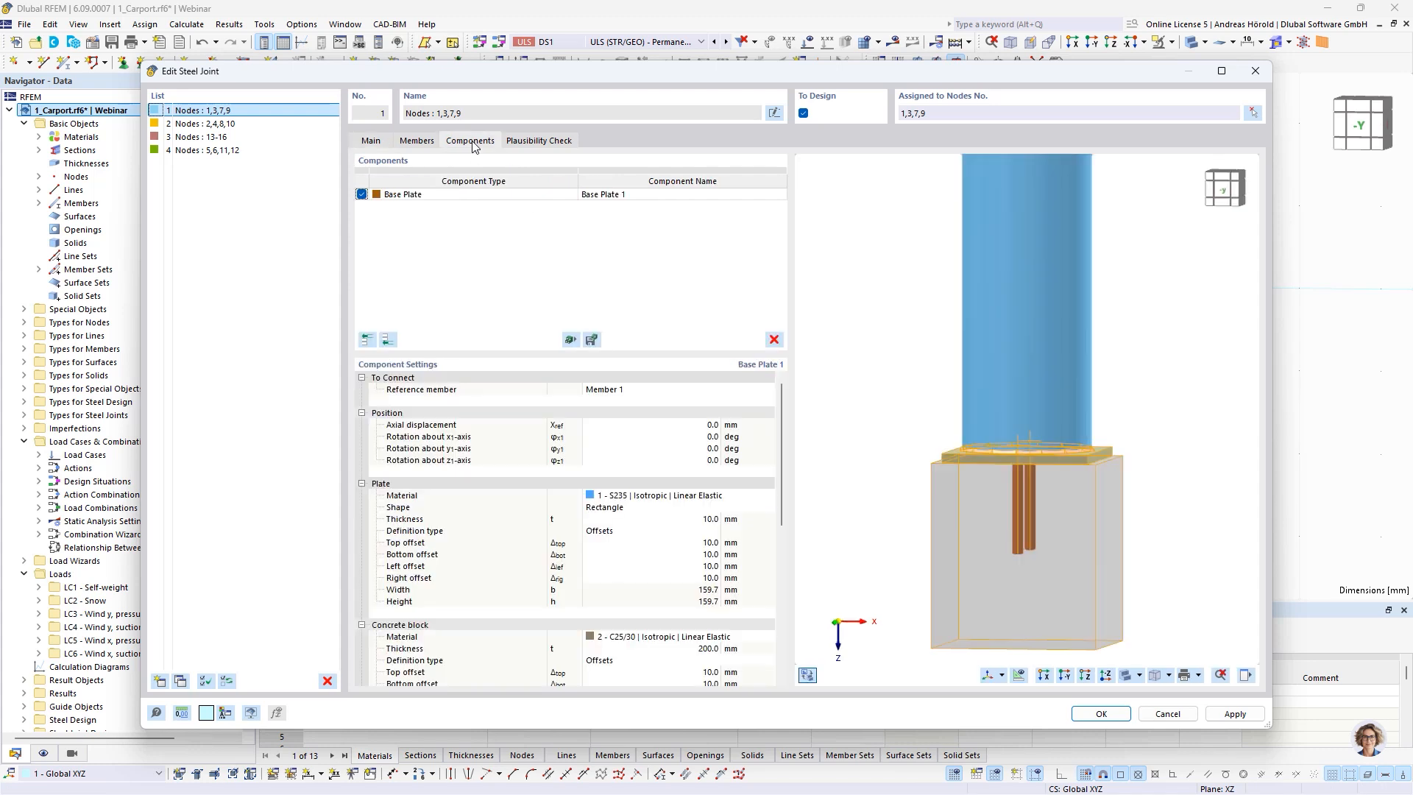
ctrl+middle_drag(1104, 435, 1141, 593)
scroll(1110, 559, up, 2)
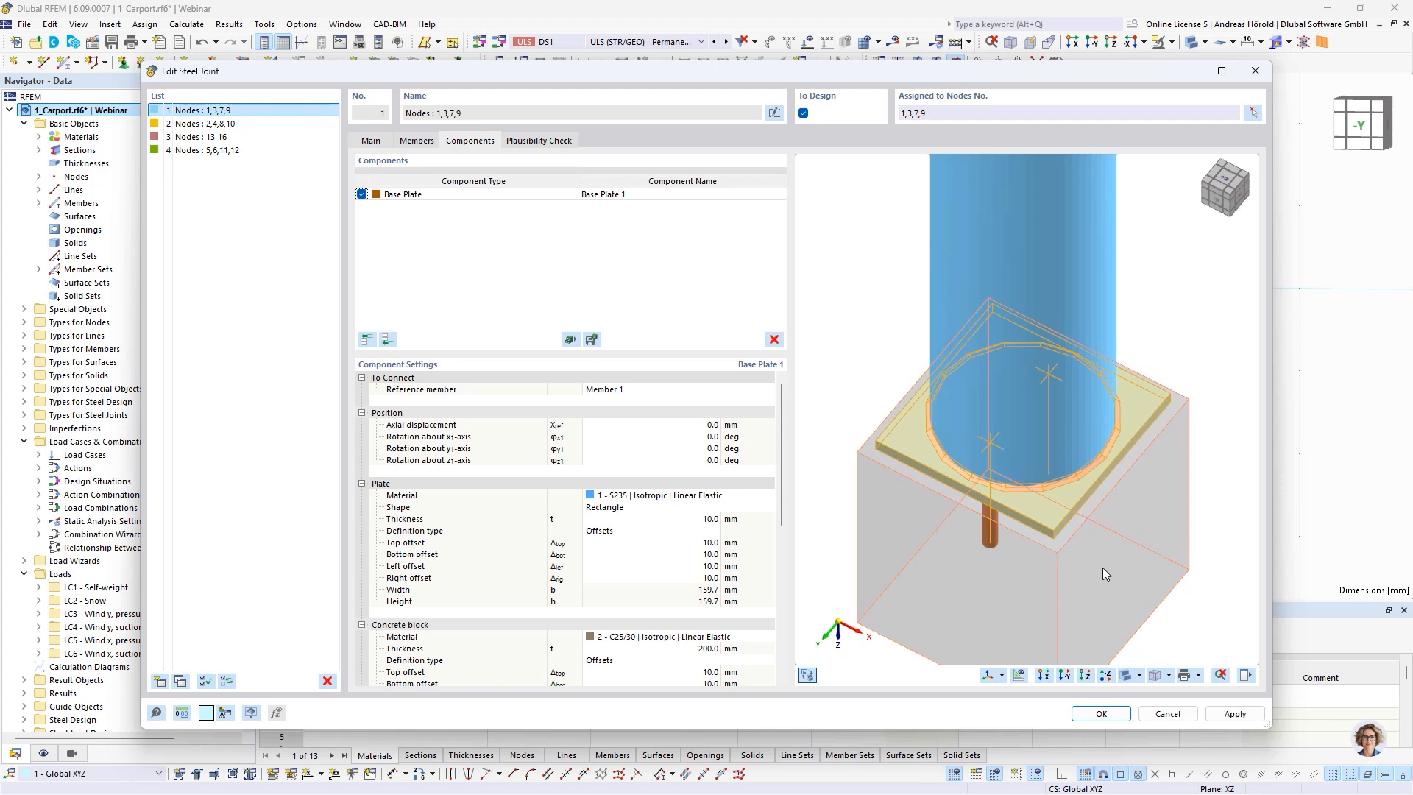
click(638, 507)
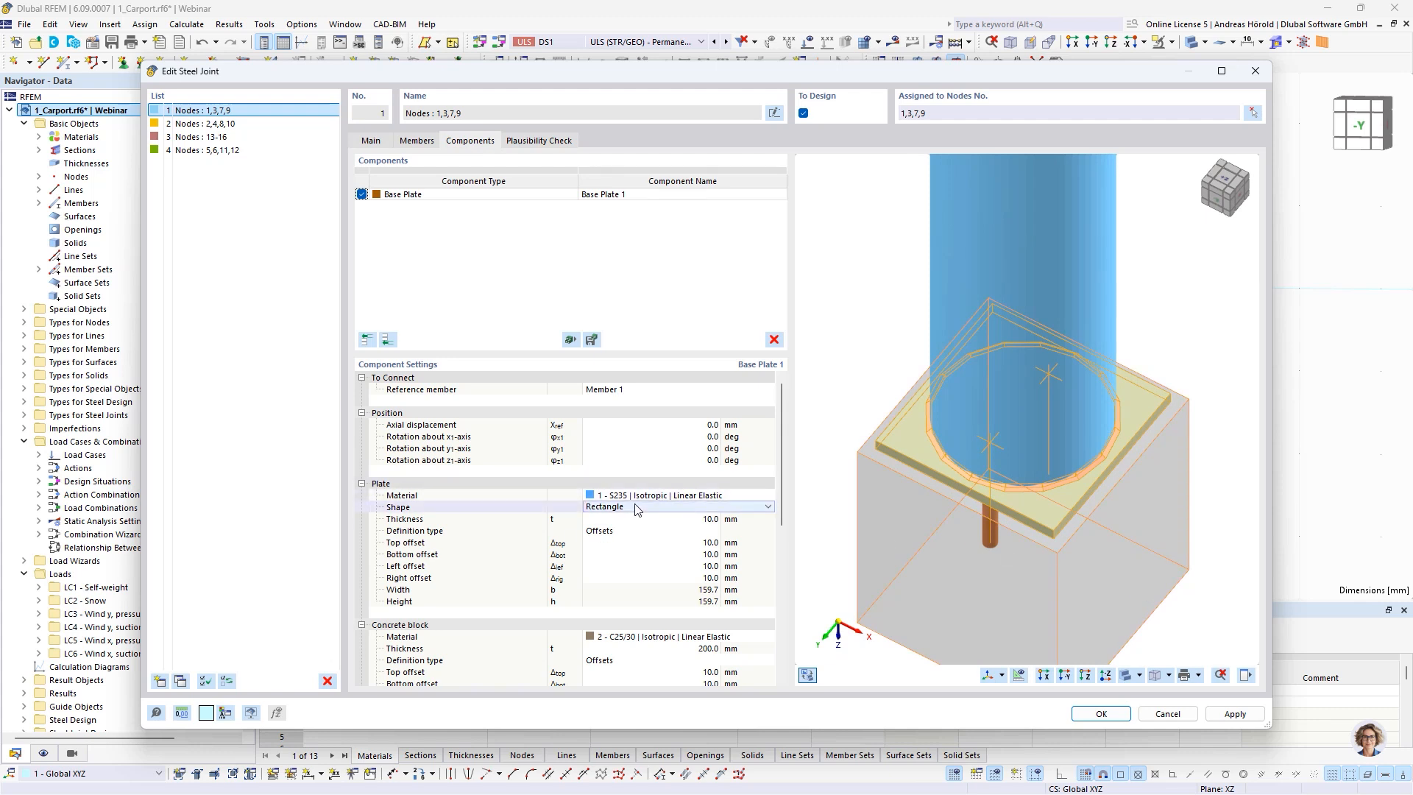
click(635, 505)
click(633, 528)
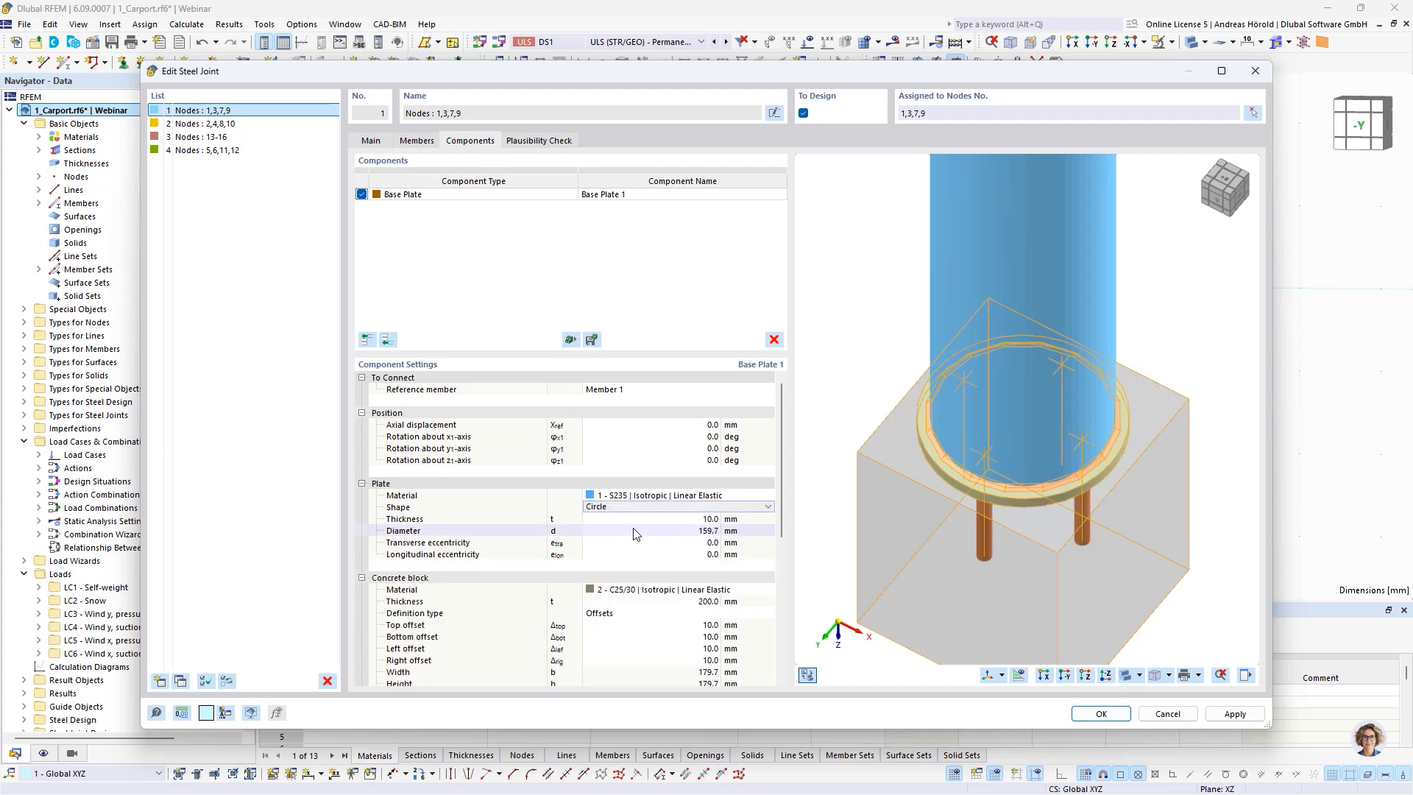
Set the circular base plate's diameter to 250 mm
double_click(708, 531)
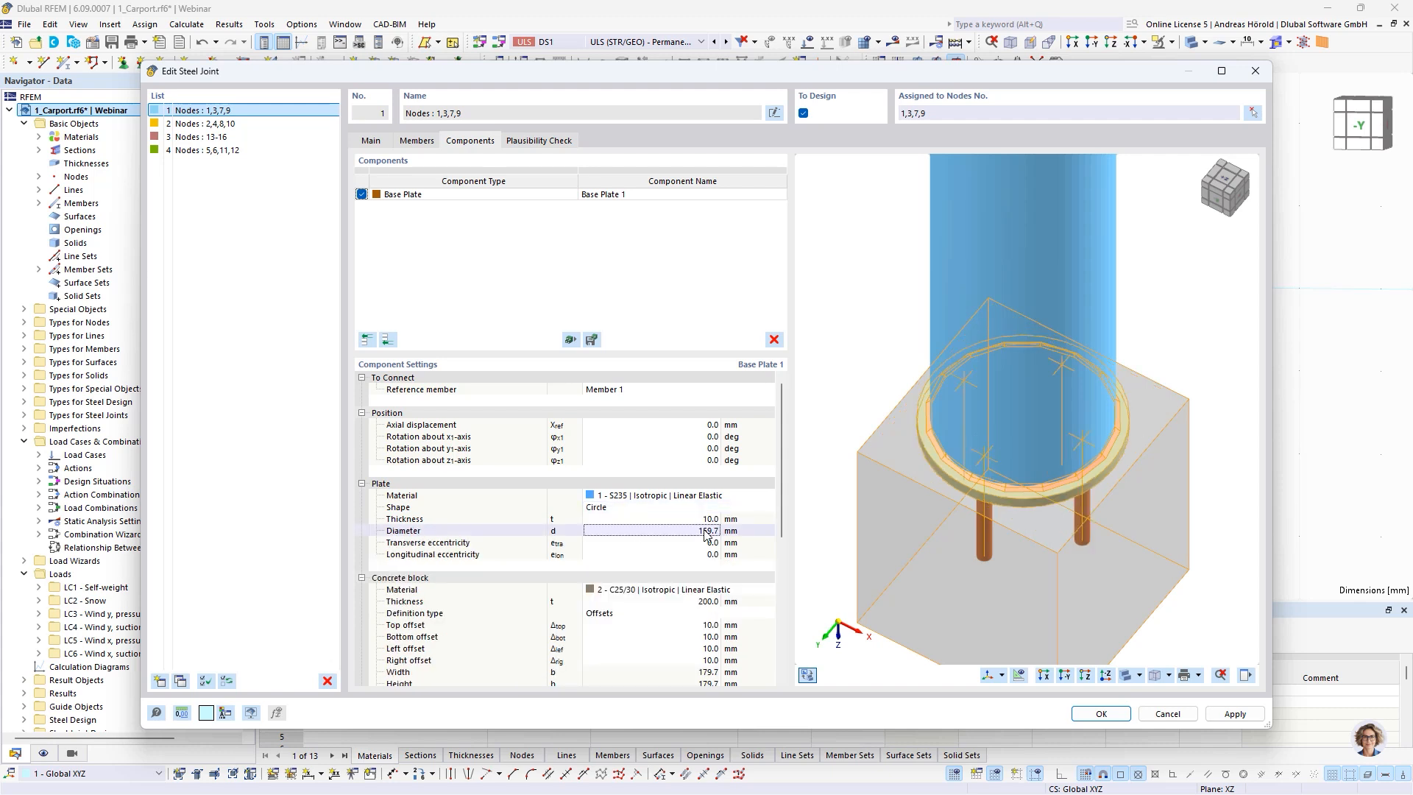
text(250)
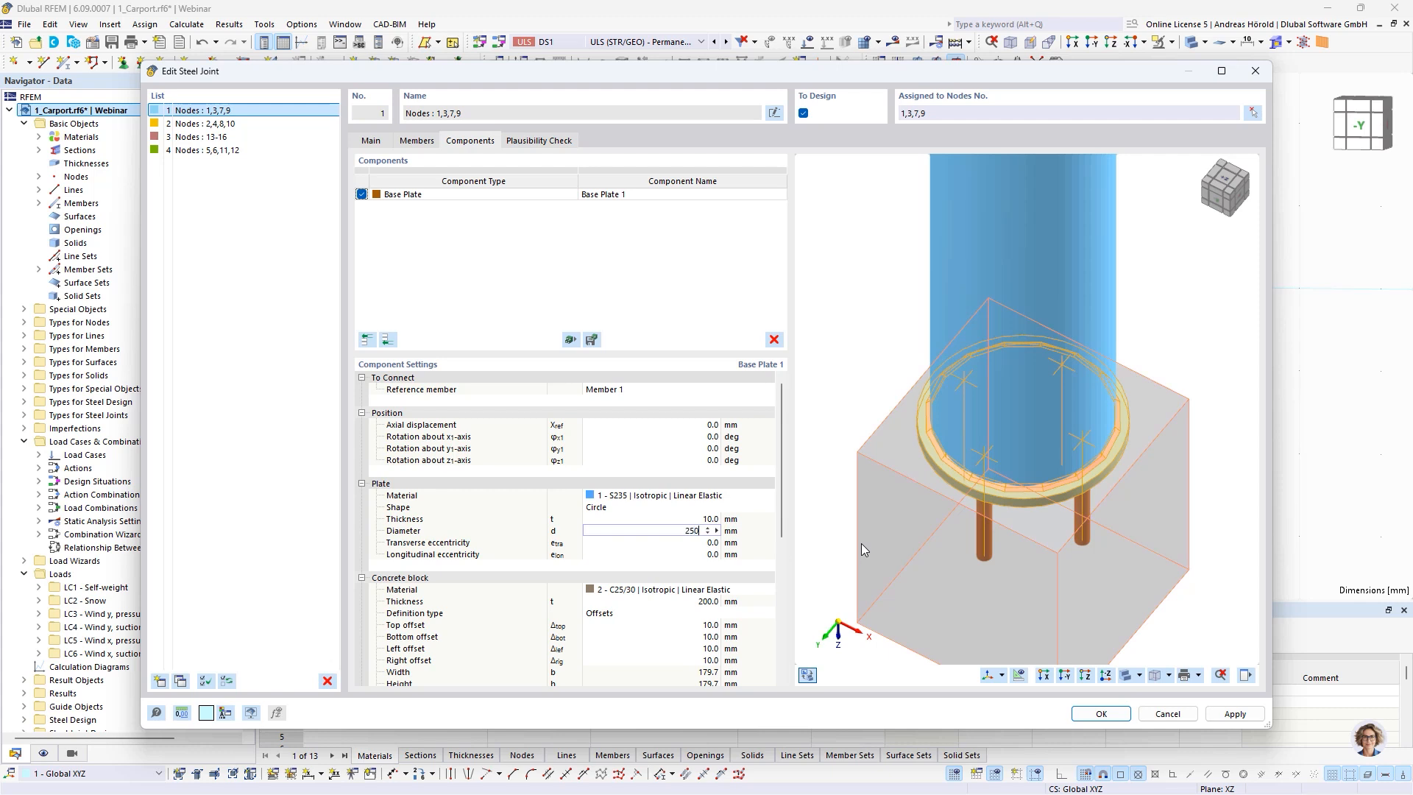
key(Tab)
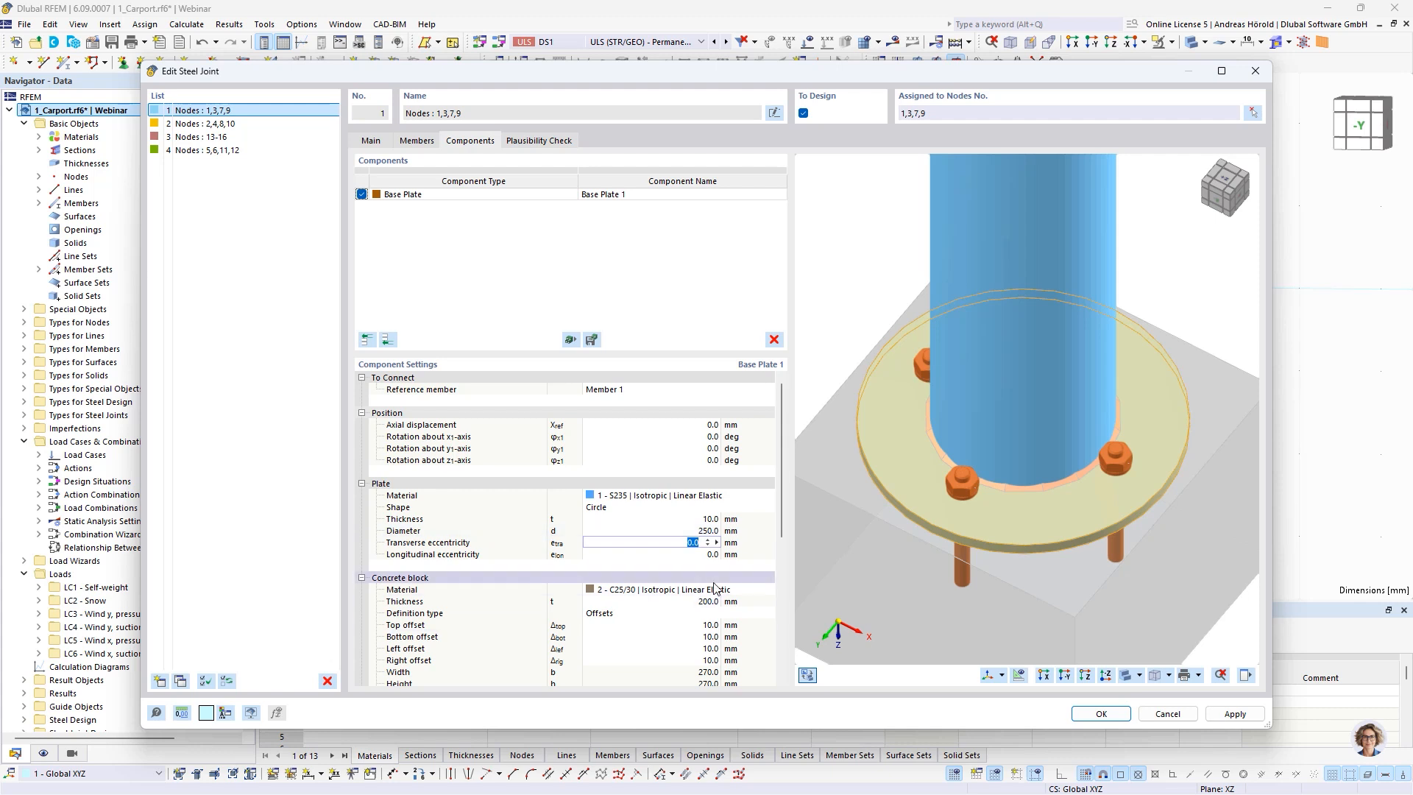
Set the concrete block's top, bottom, left and right offsets to 100 mm each
scroll(719, 589, down, 4)
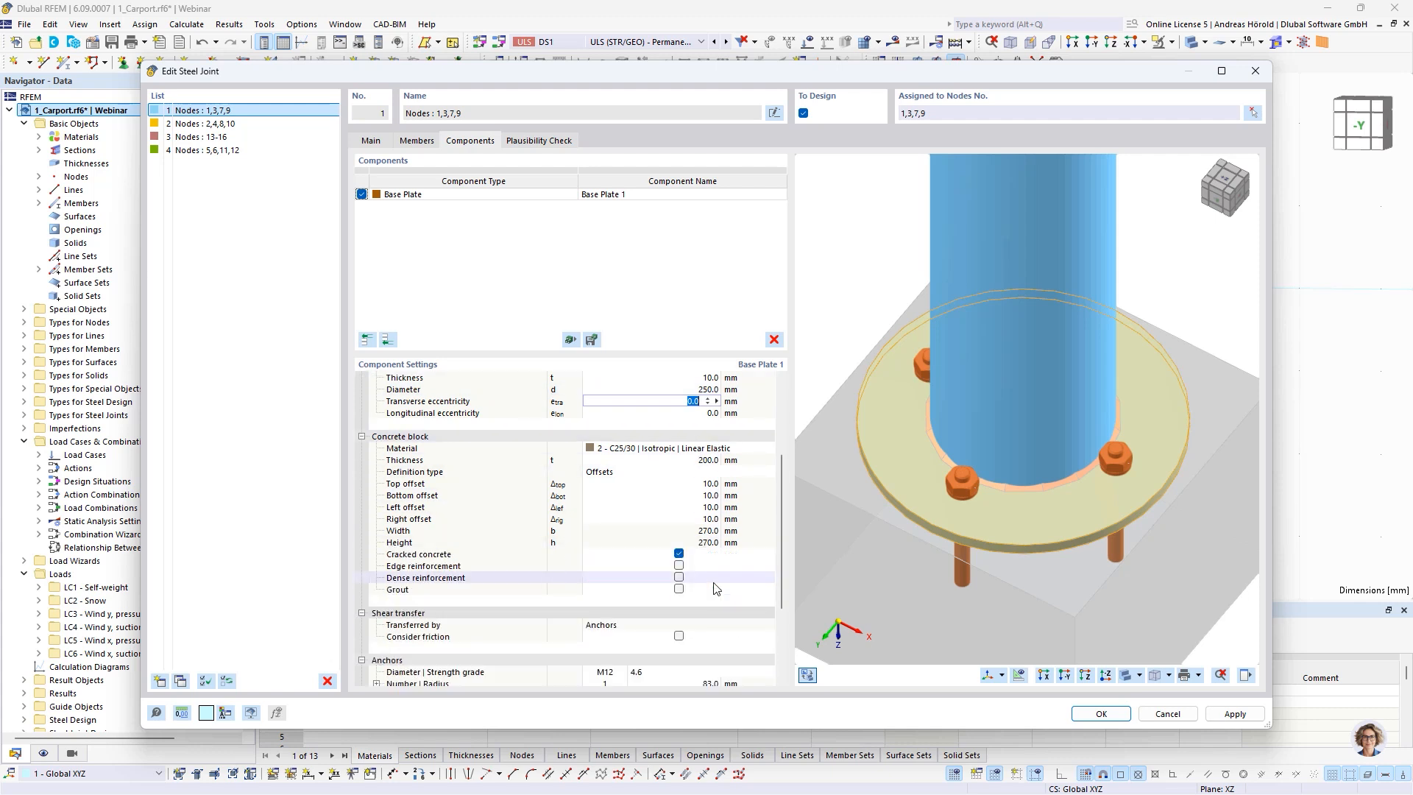
click(706, 484)
text(10)
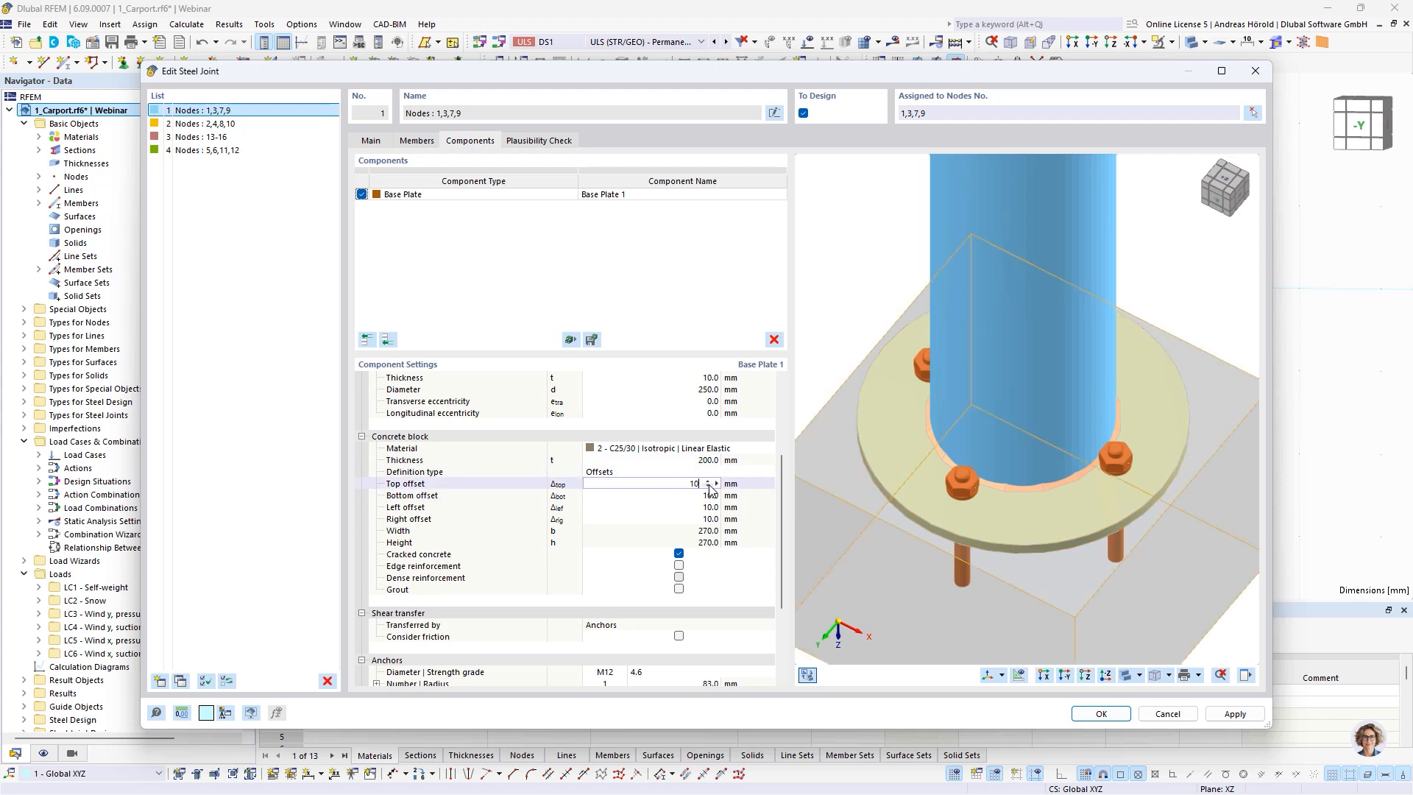
text(0)
key(Tab)
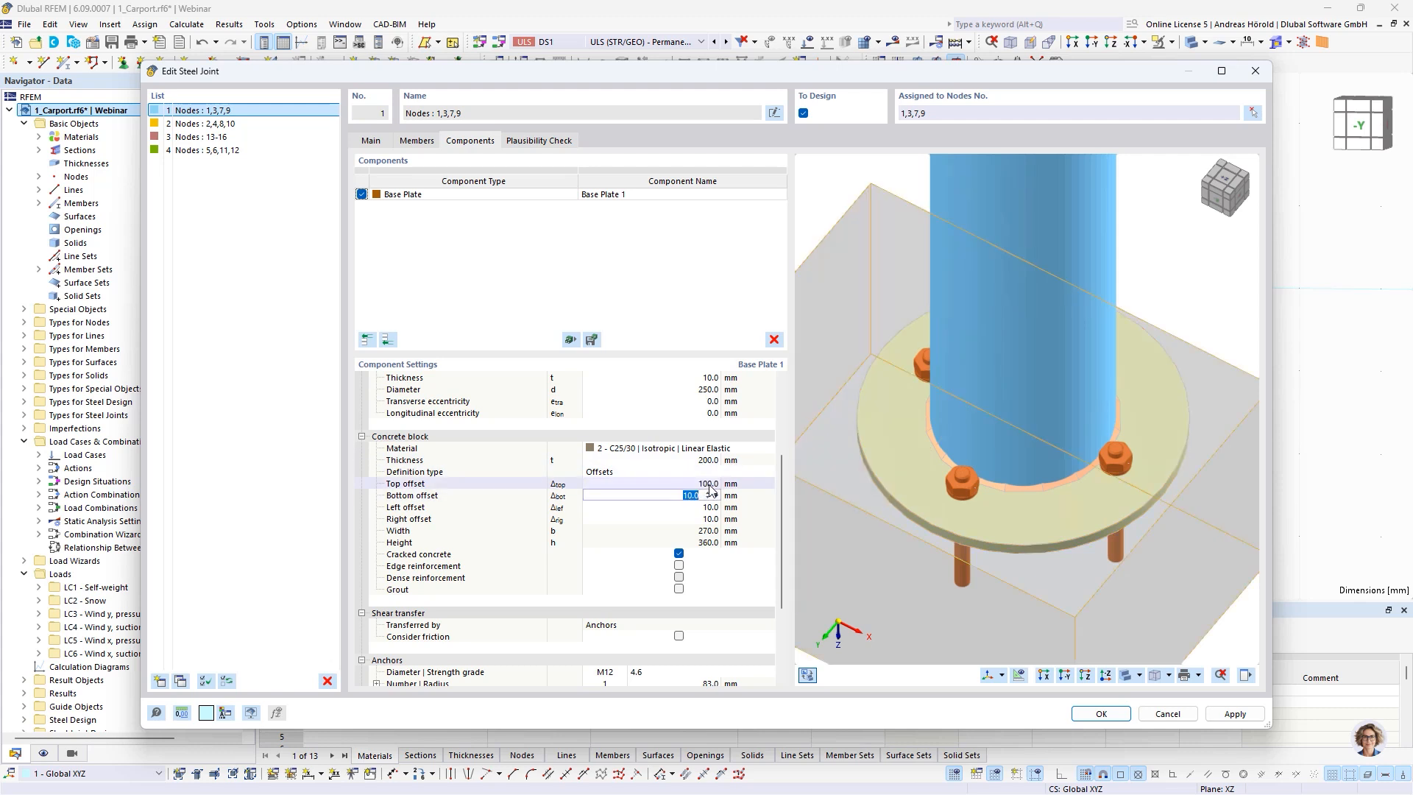
text(100)
key(Tab)
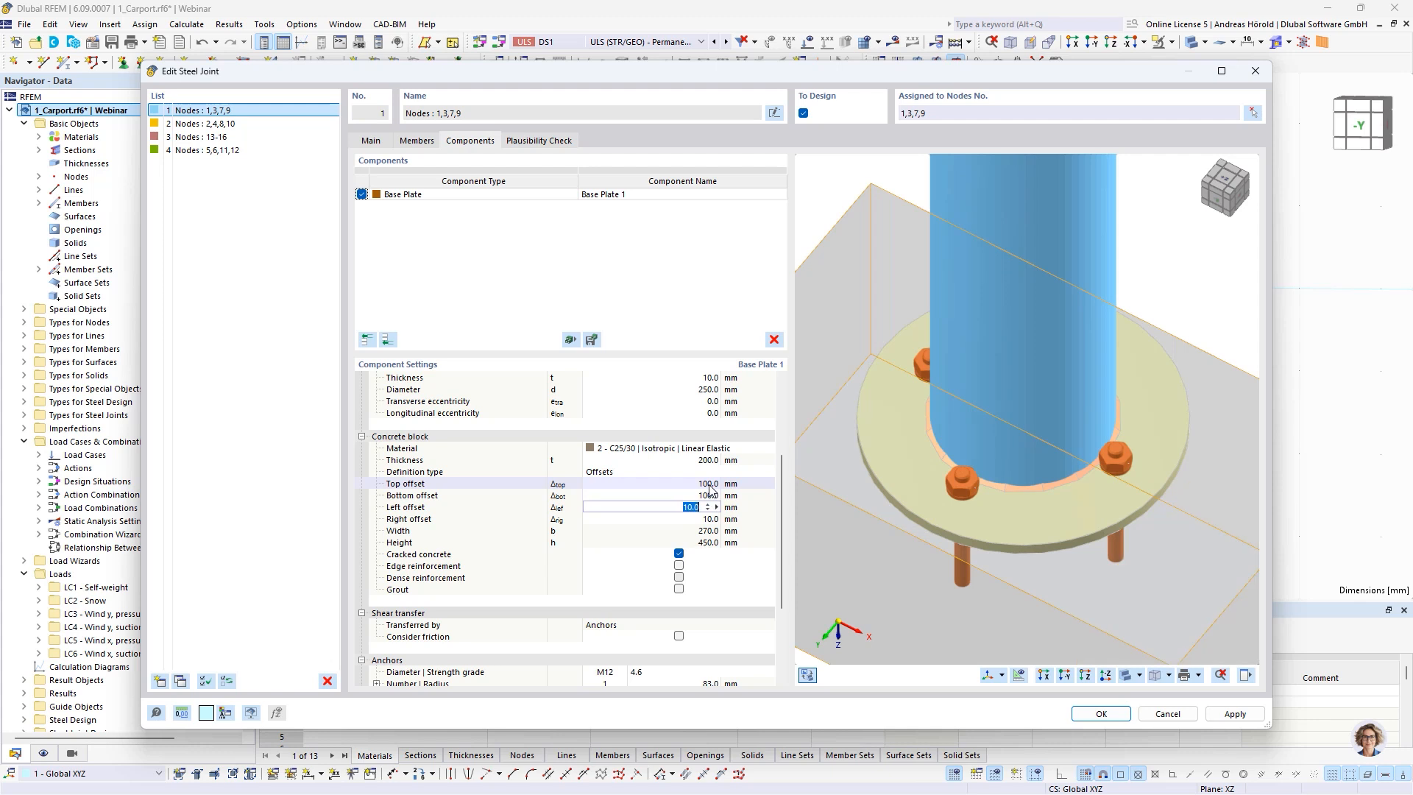
text(10)
key(Tab)
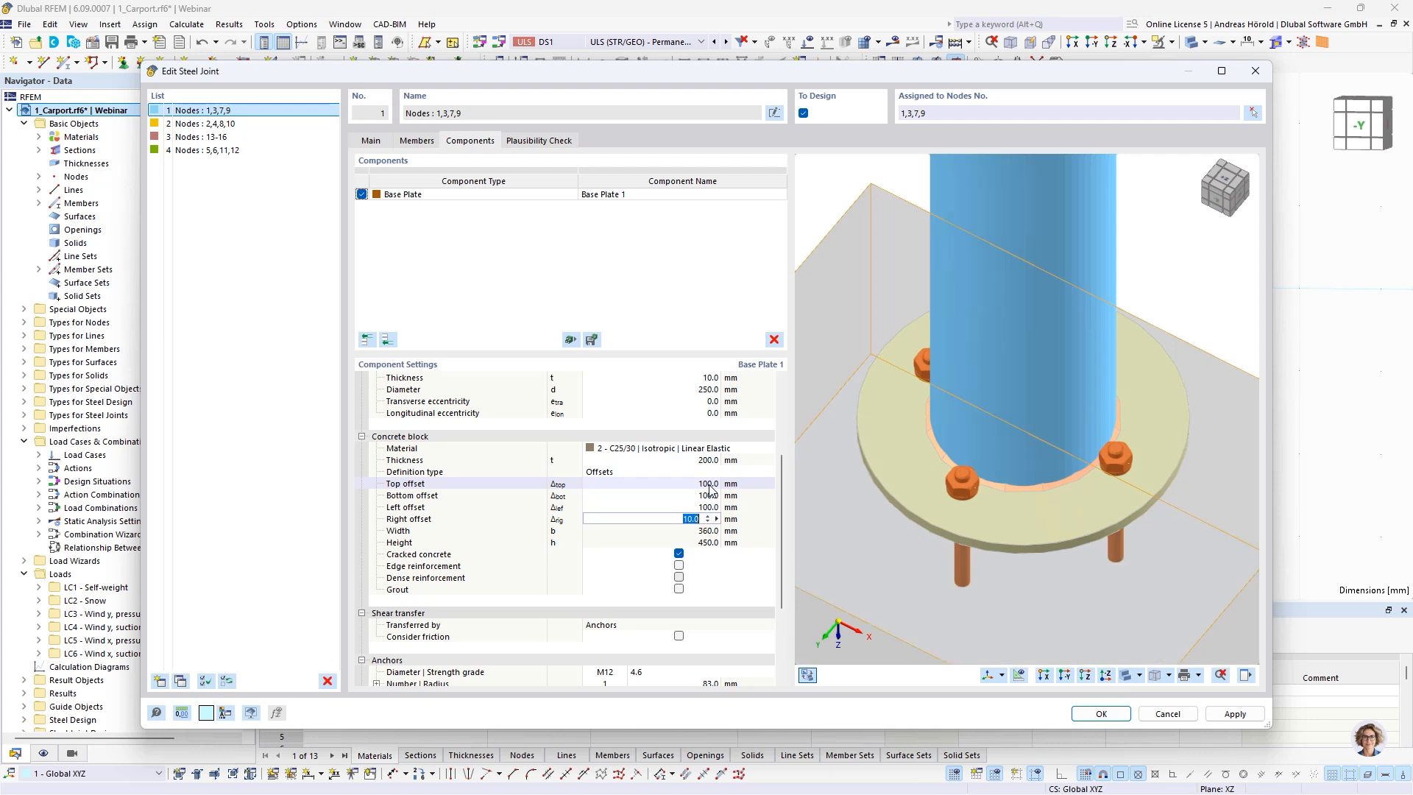
text(1)
key(Tab)
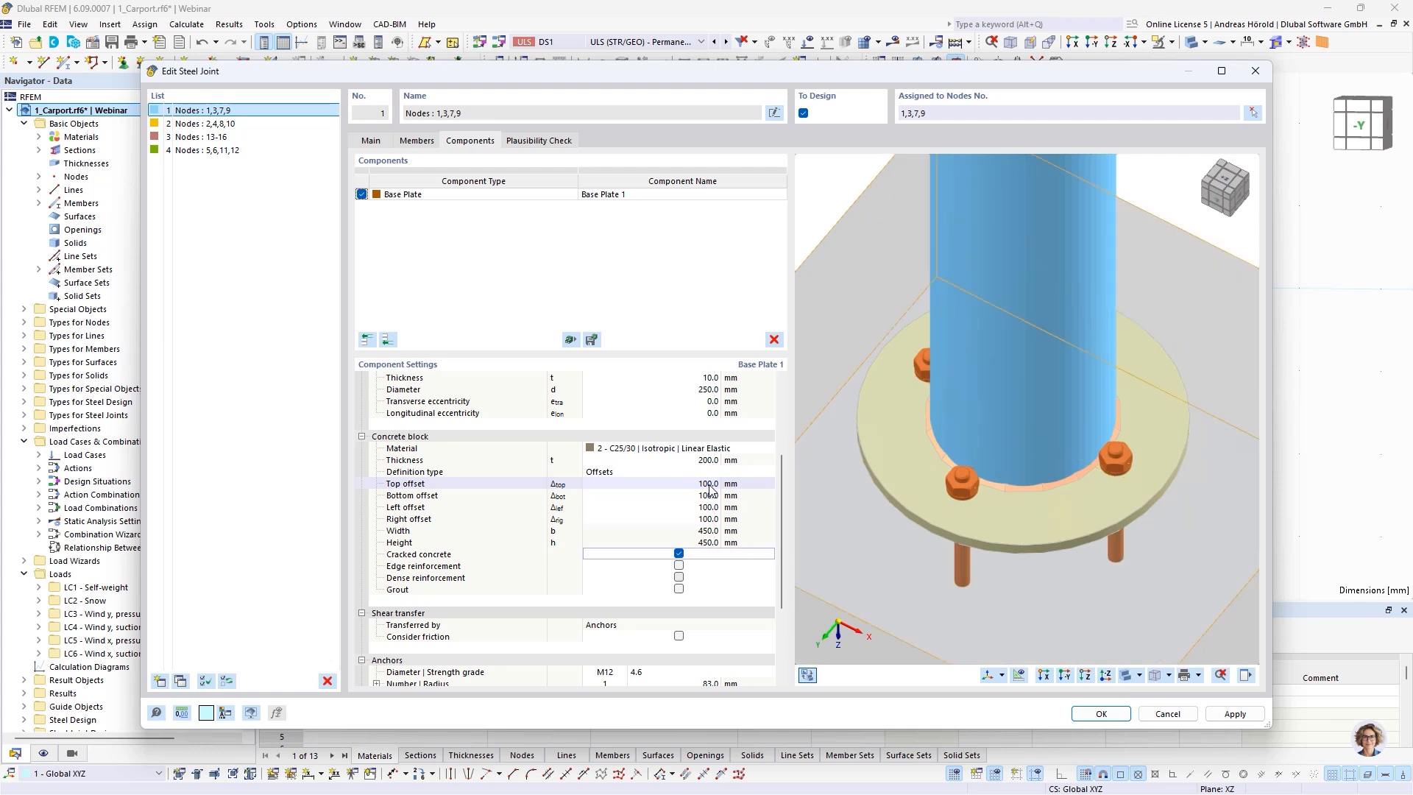
Set the number of anchors around the circular base plate to 5
ctrl+middle_drag(1010, 533, 1059, 482)
scroll(1035, 471, down, 3)
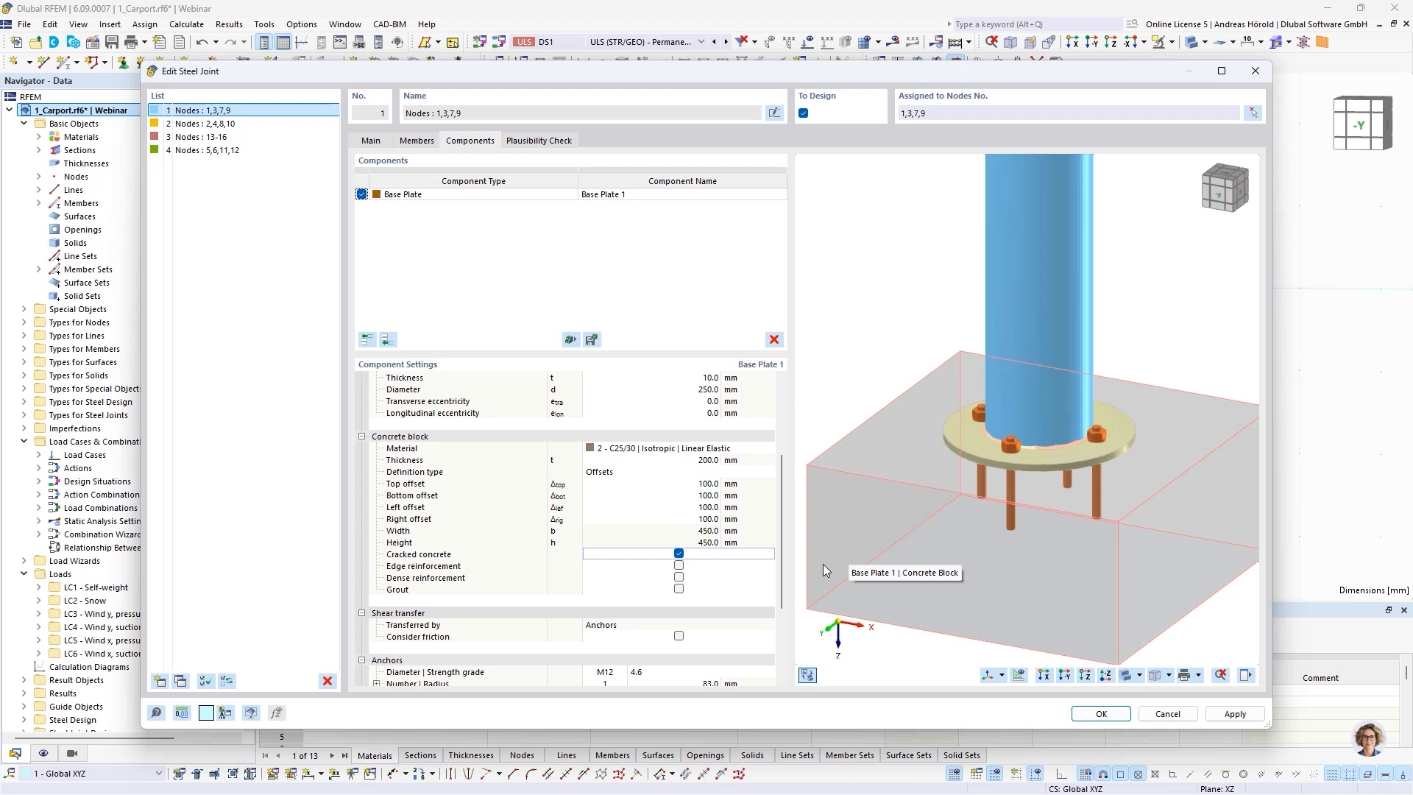
scroll(611, 582, down, 3)
click(610, 576)
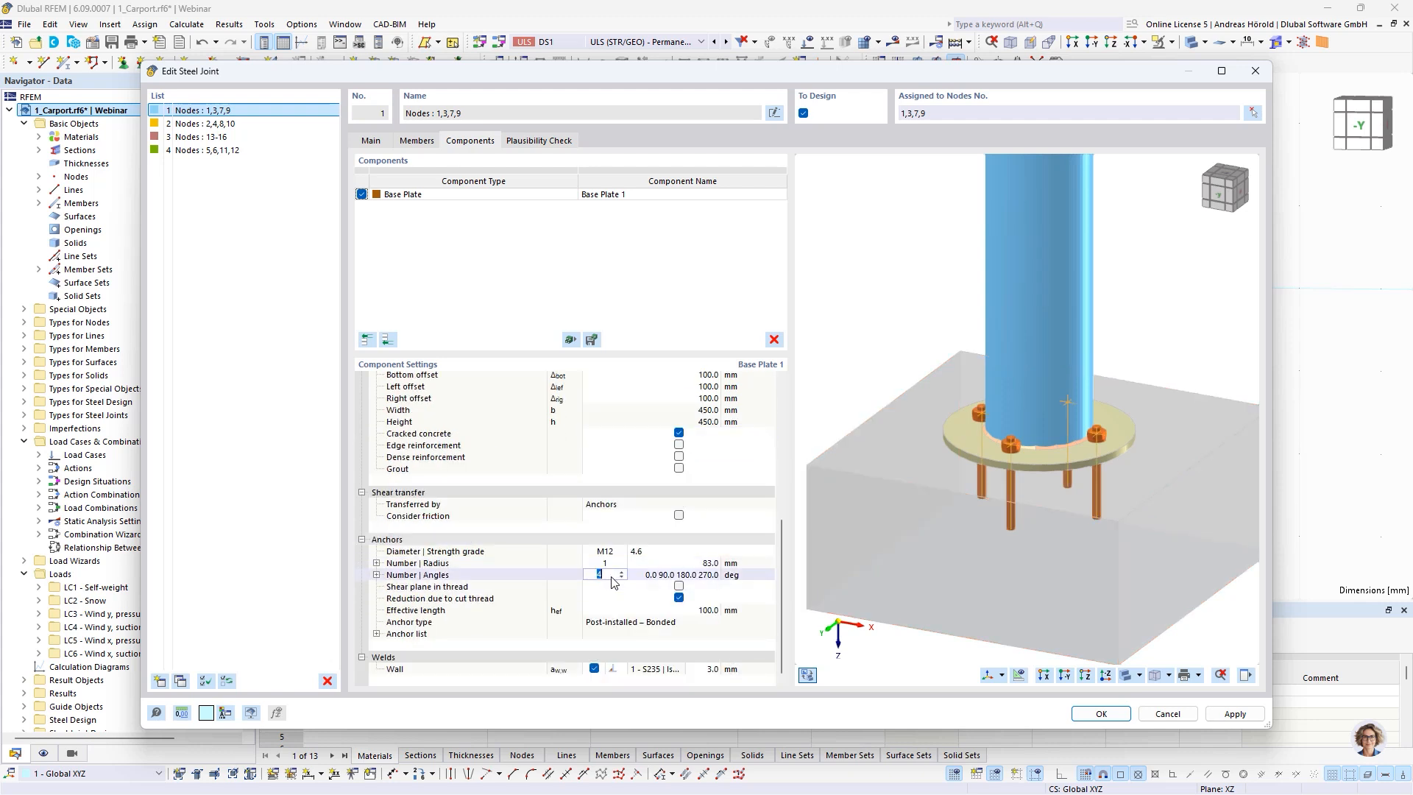
click(624, 572)
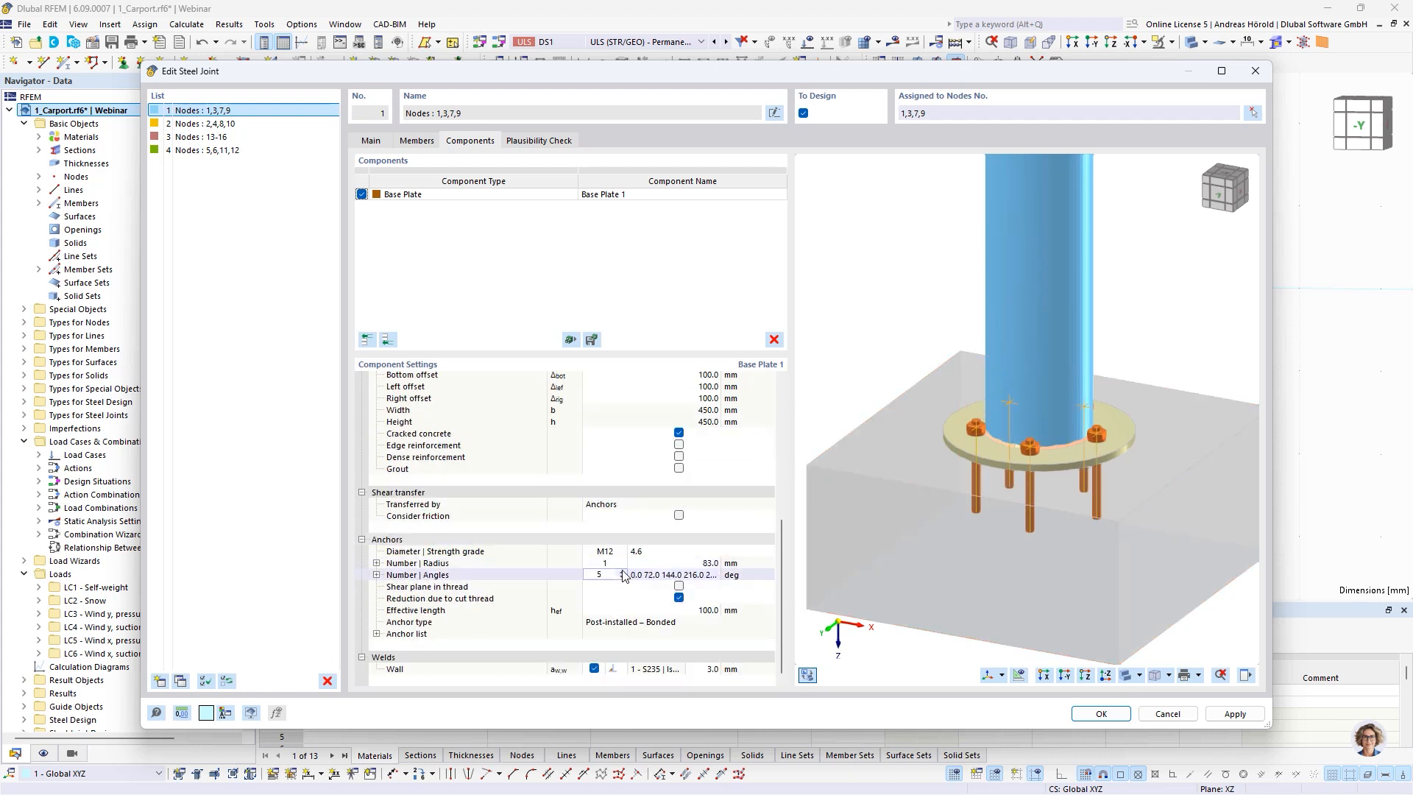
ctrl+middle_drag(1123, 517, 1128, 551)
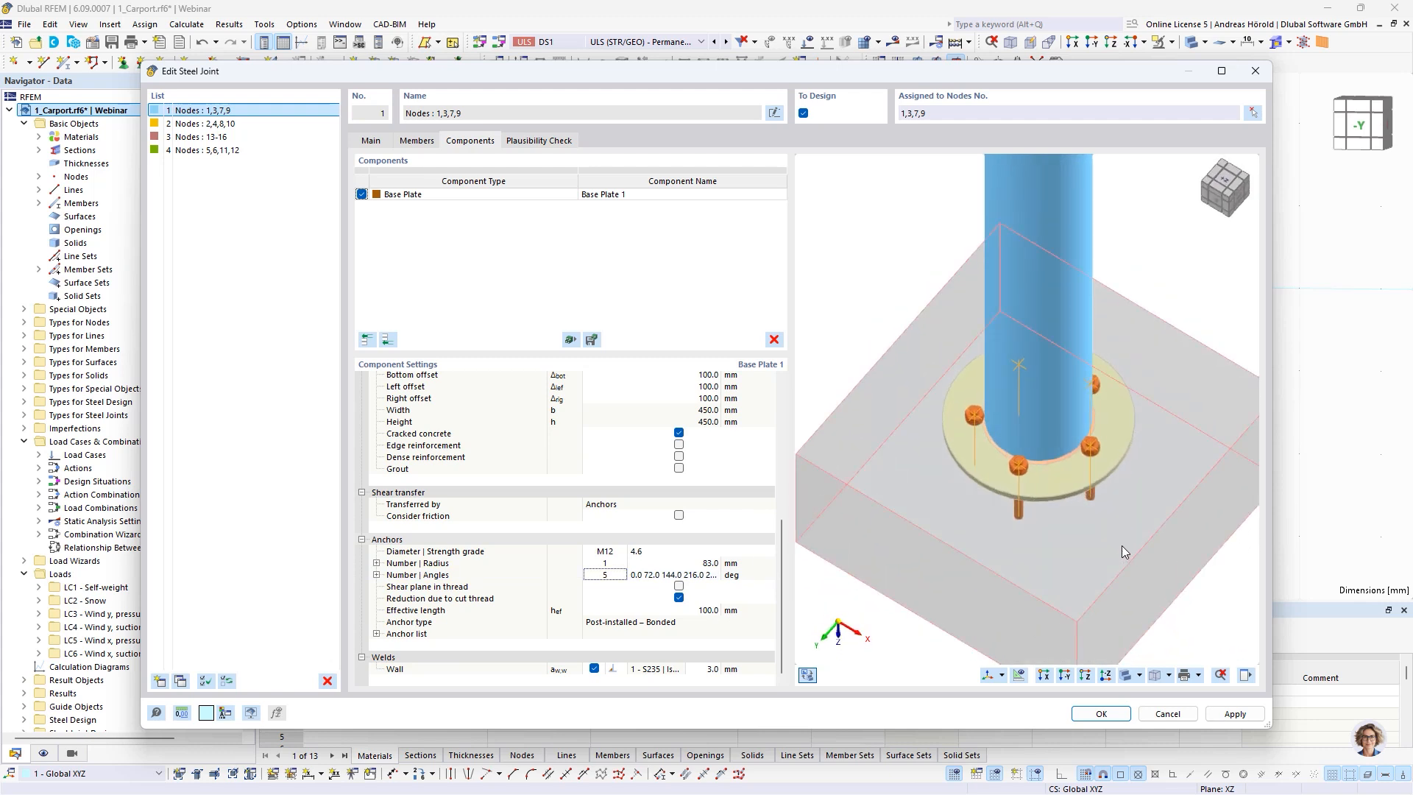
Set the anchor circle's radius to 100 mm and accept the changes to the column base joint
click(684, 563)
text(1)
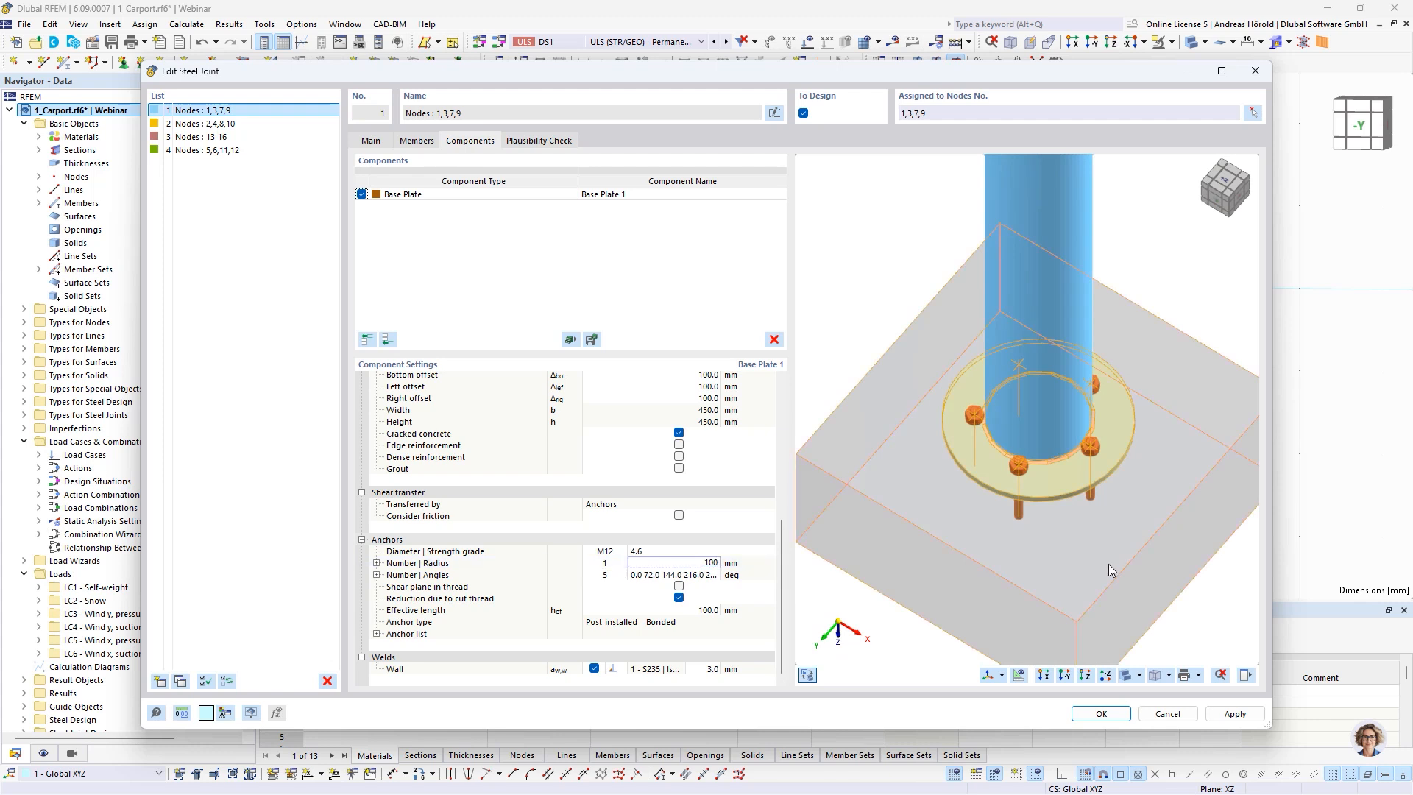
text(00)
key(Tab)
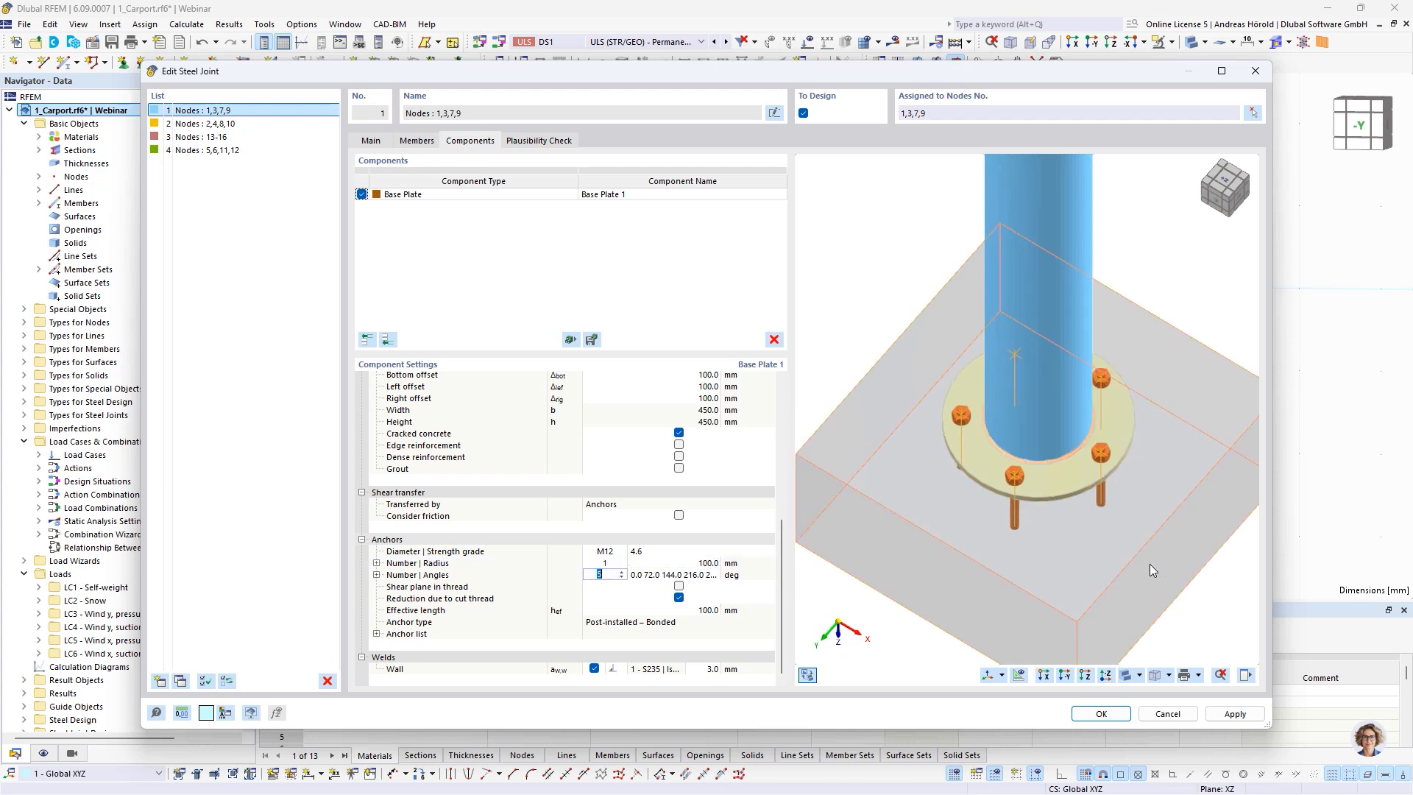
ctrl+middle_drag(1150, 565, 1113, 440)
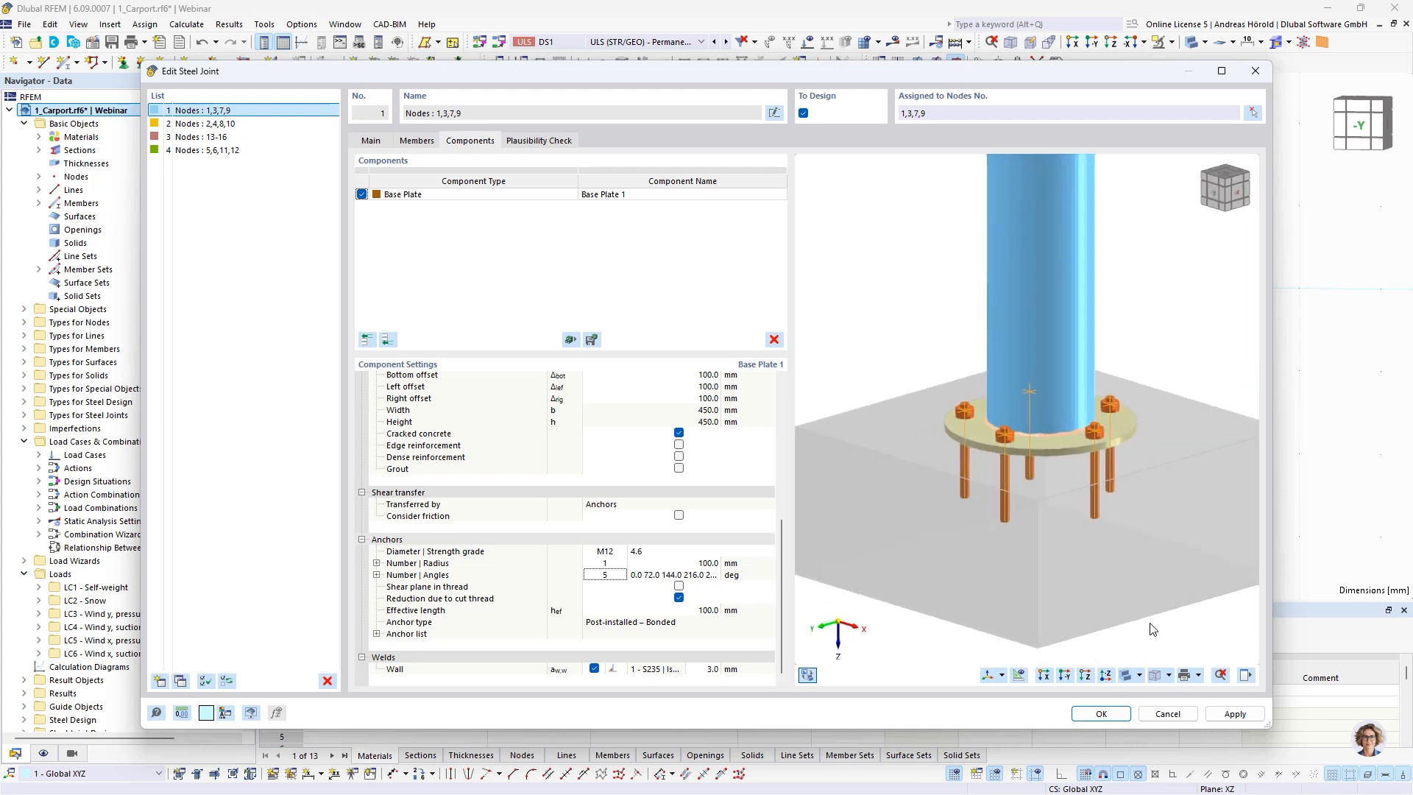
click(1102, 714)
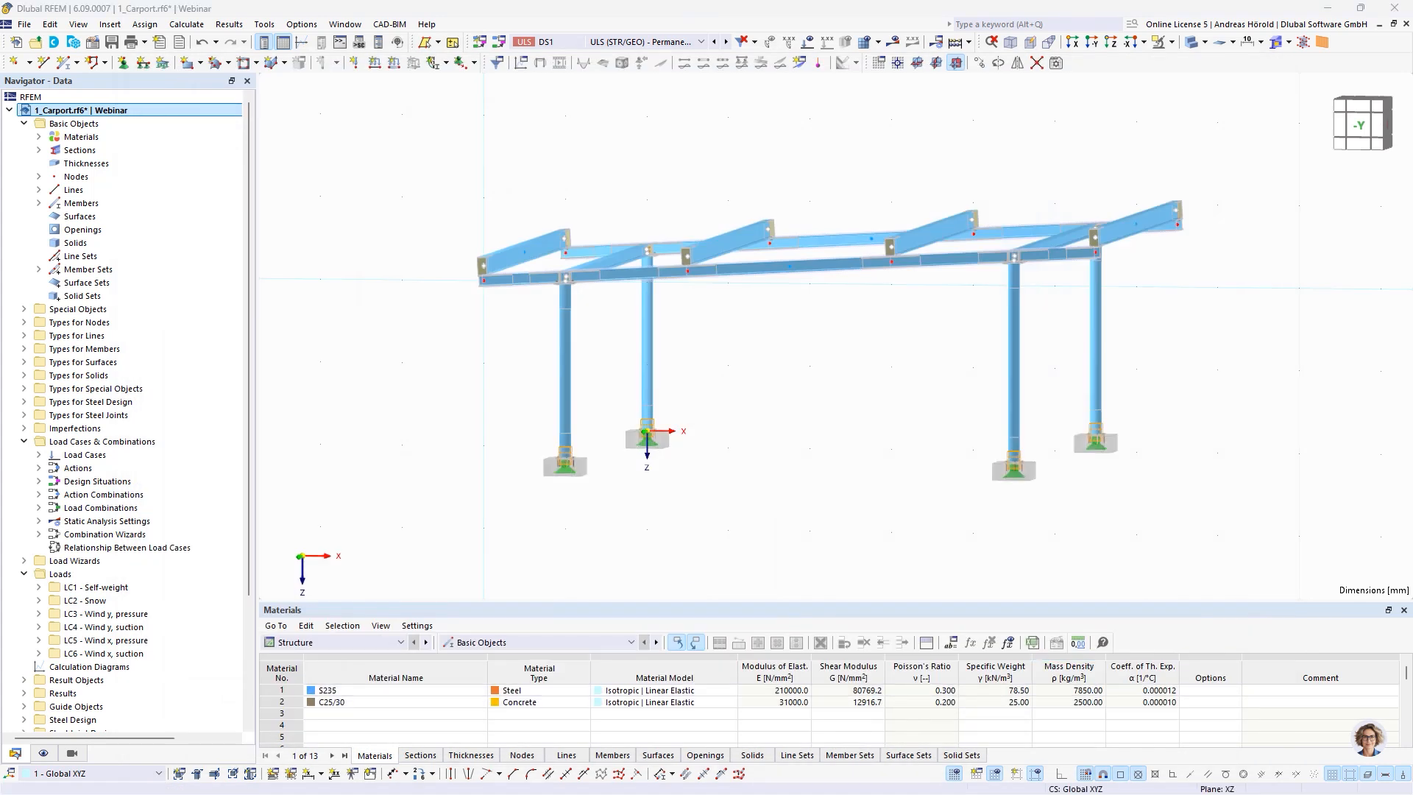
key(alt+Tab)
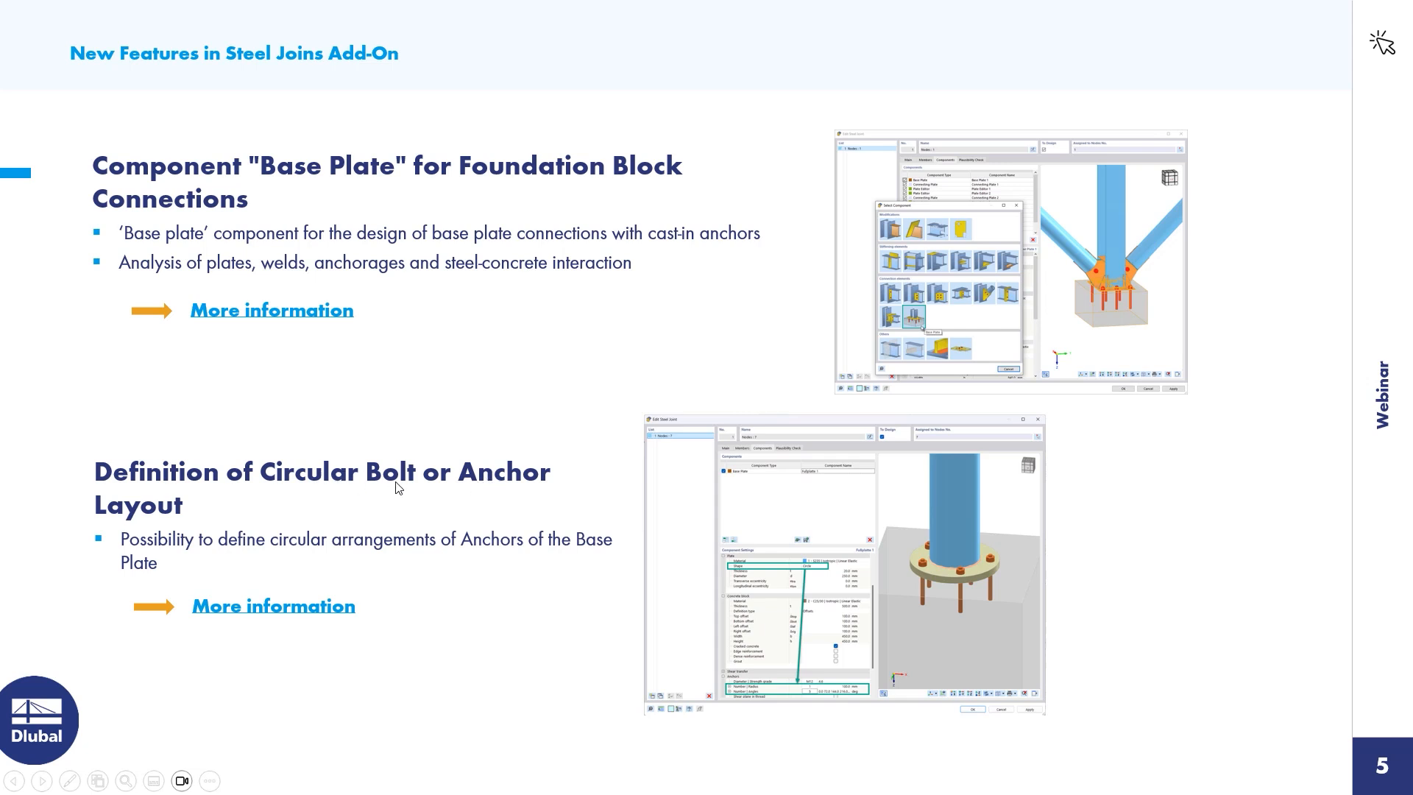
click(42, 779)
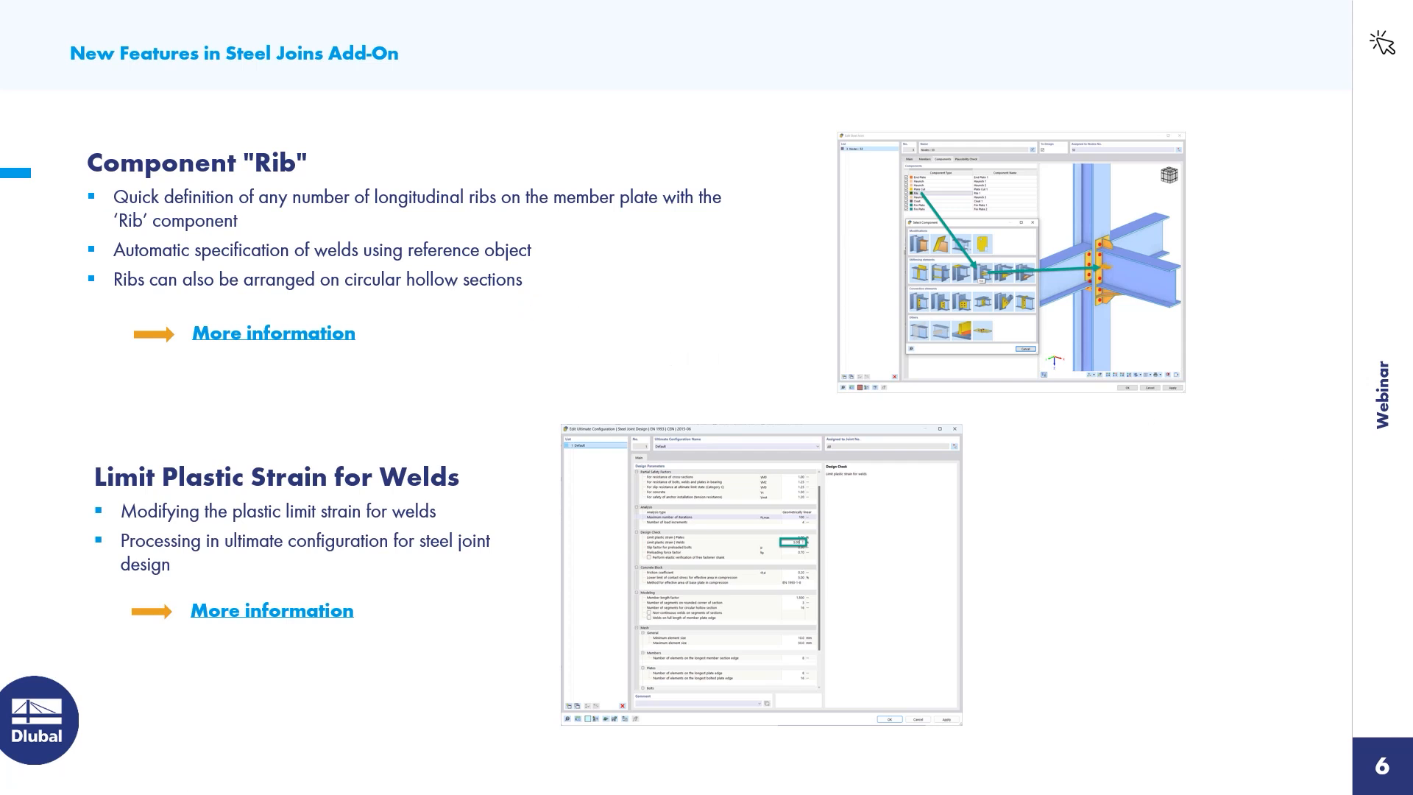
key(alt+Tab)
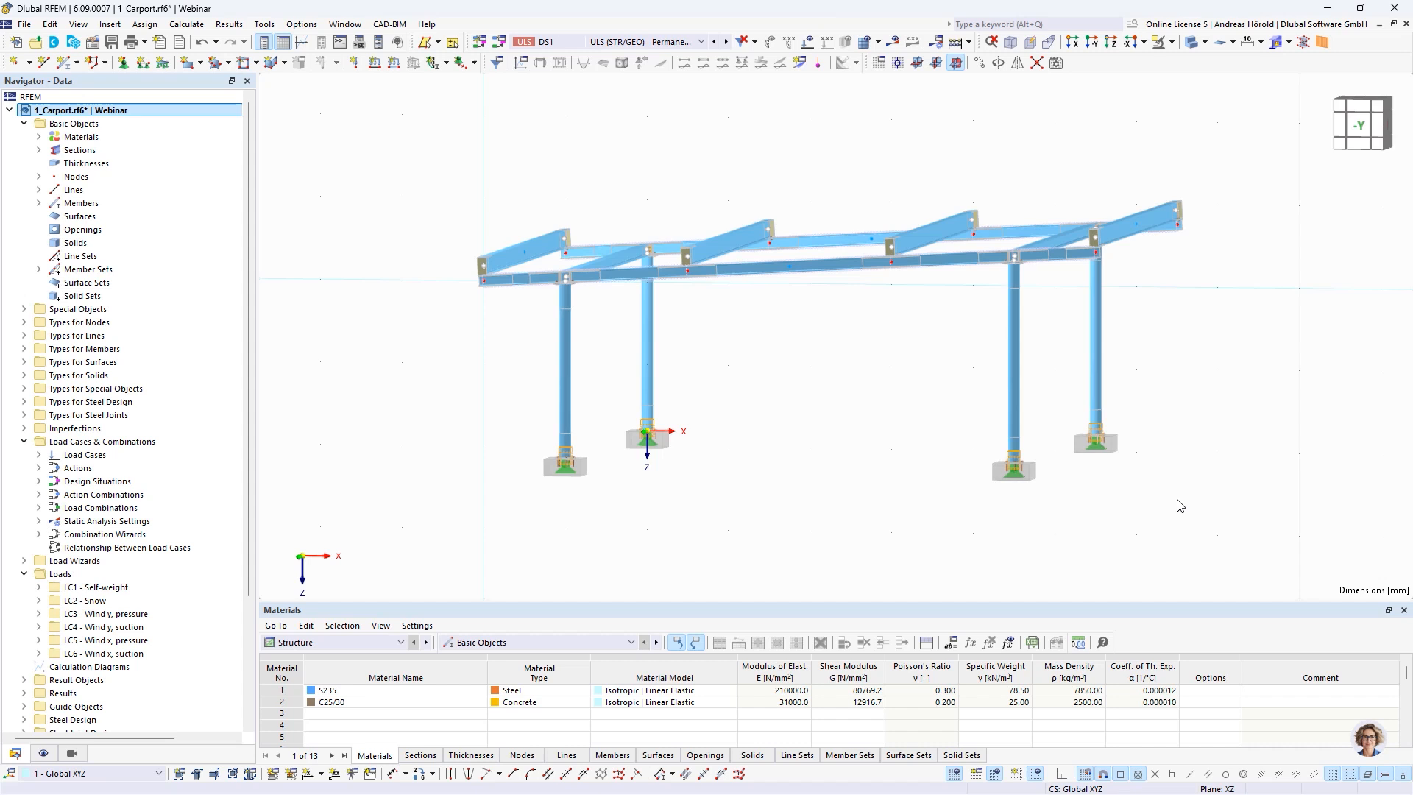
Reopen the column base joint at nodes 1,3,7,9 and add a Rib component after the base plate
ctrl+middle_drag(1025, 397, 1011, 441)
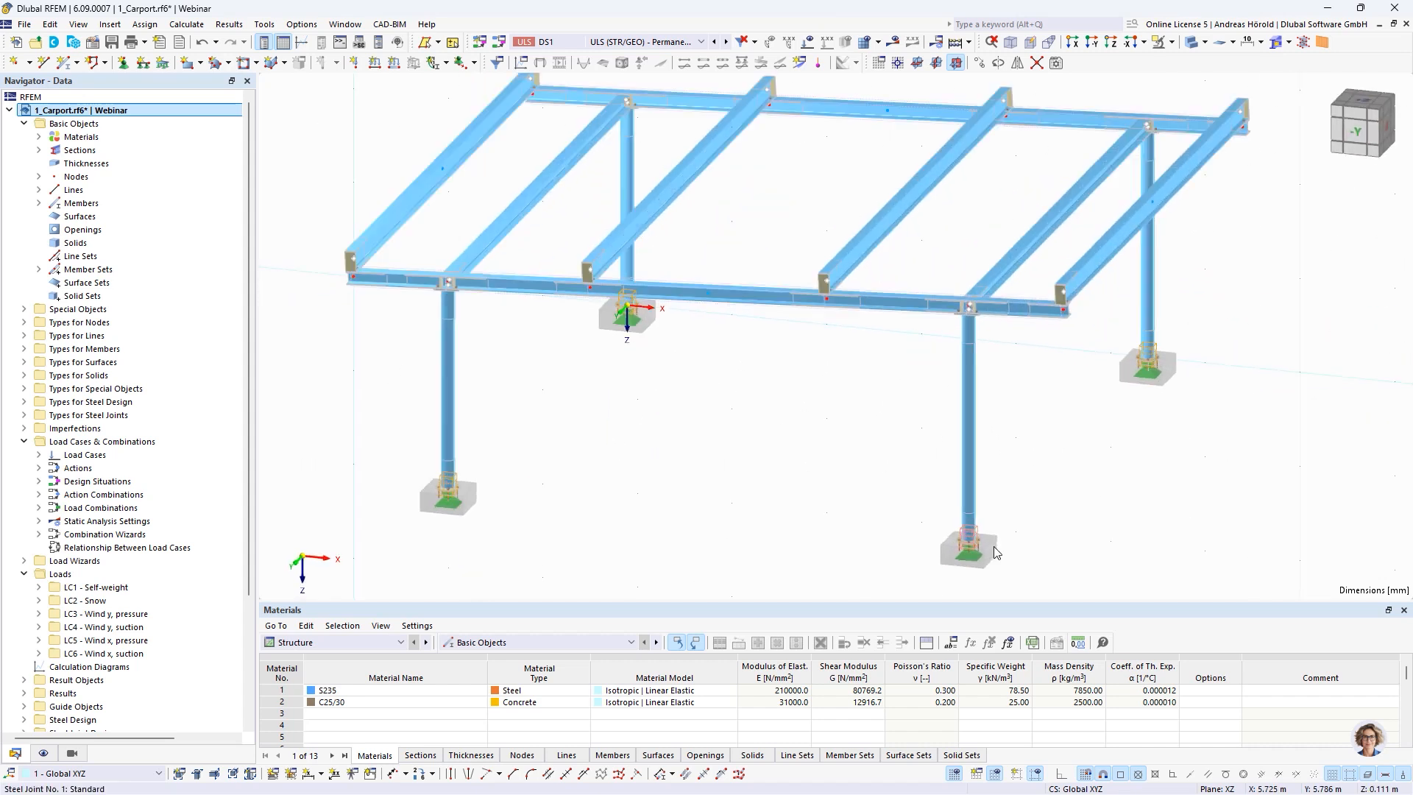
scroll(979, 478, up, 5)
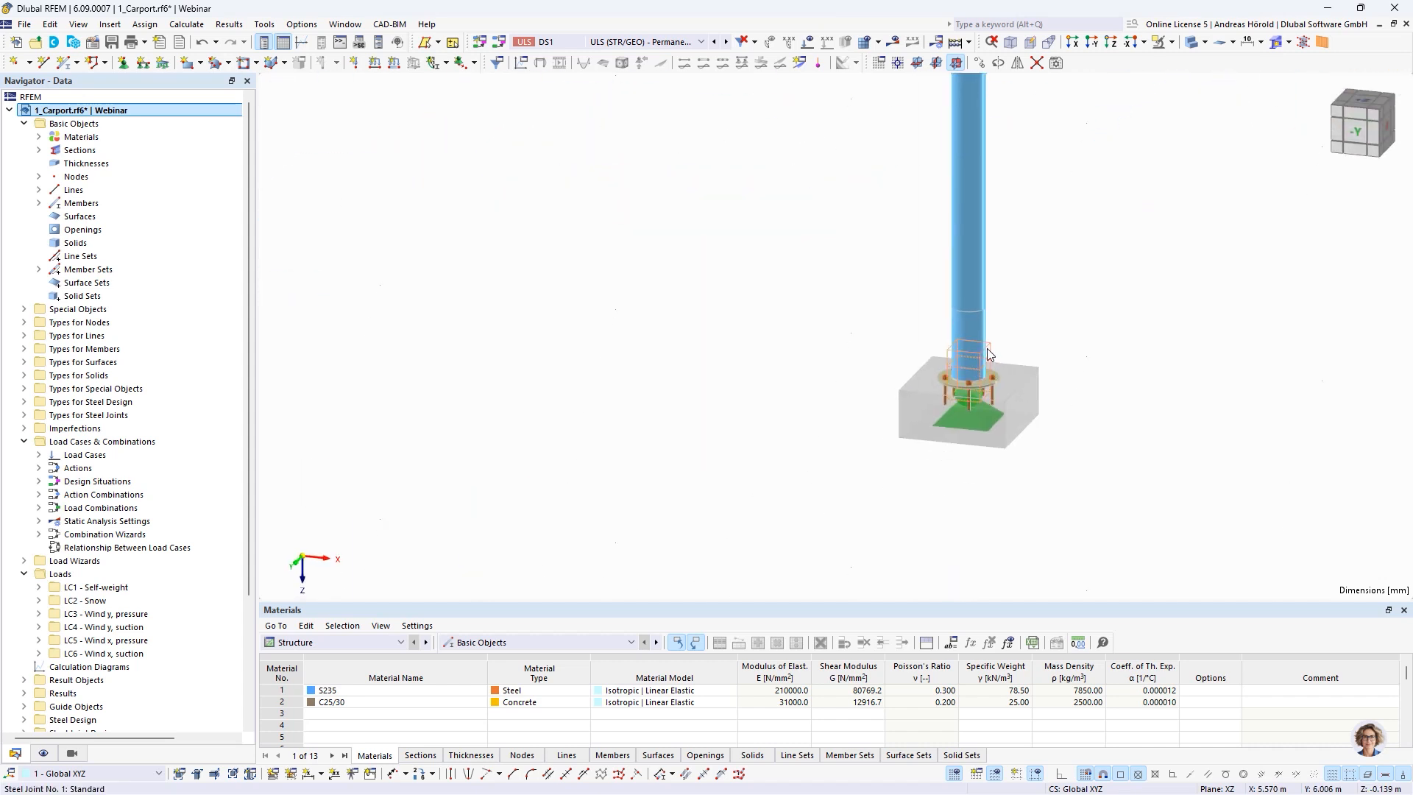
double_click(987, 349)
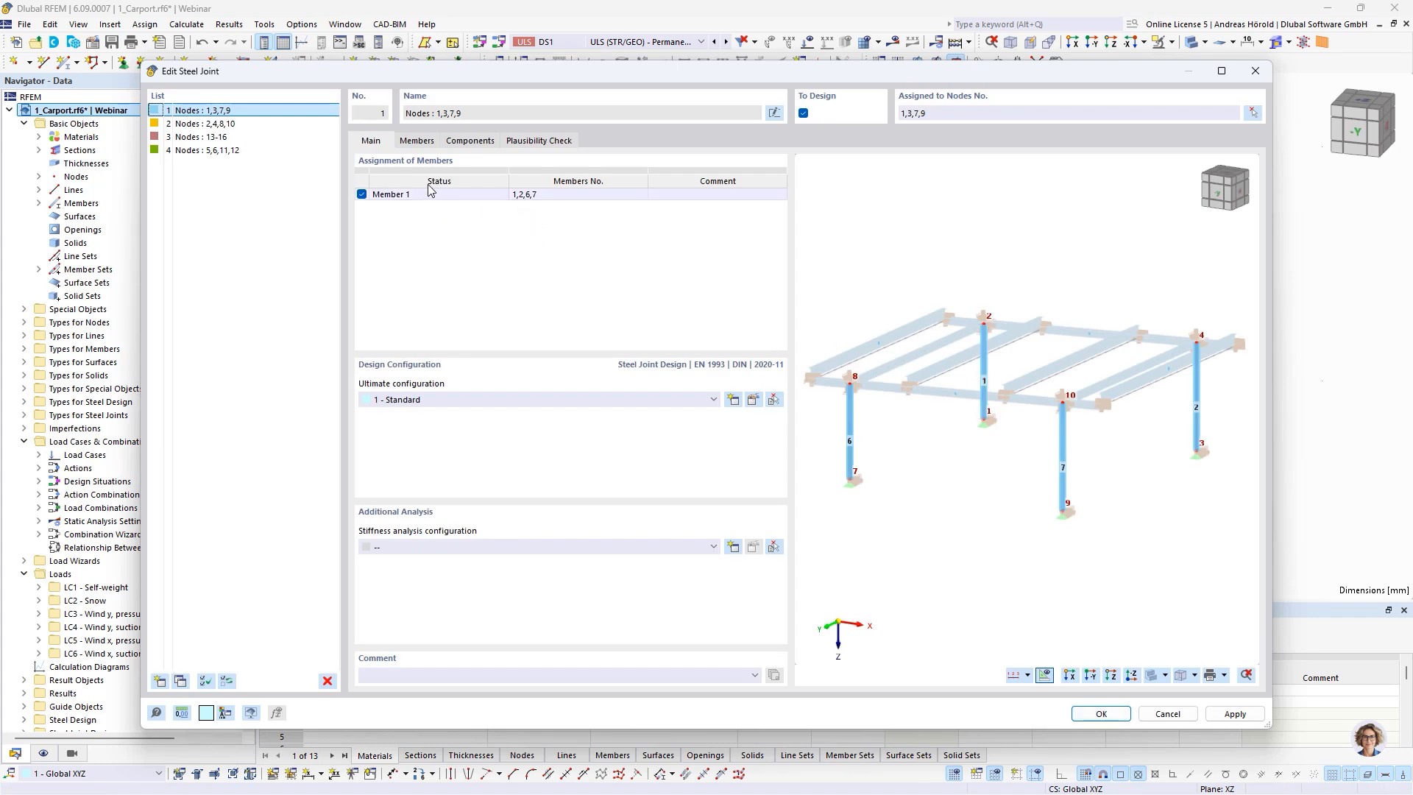
click(462, 140)
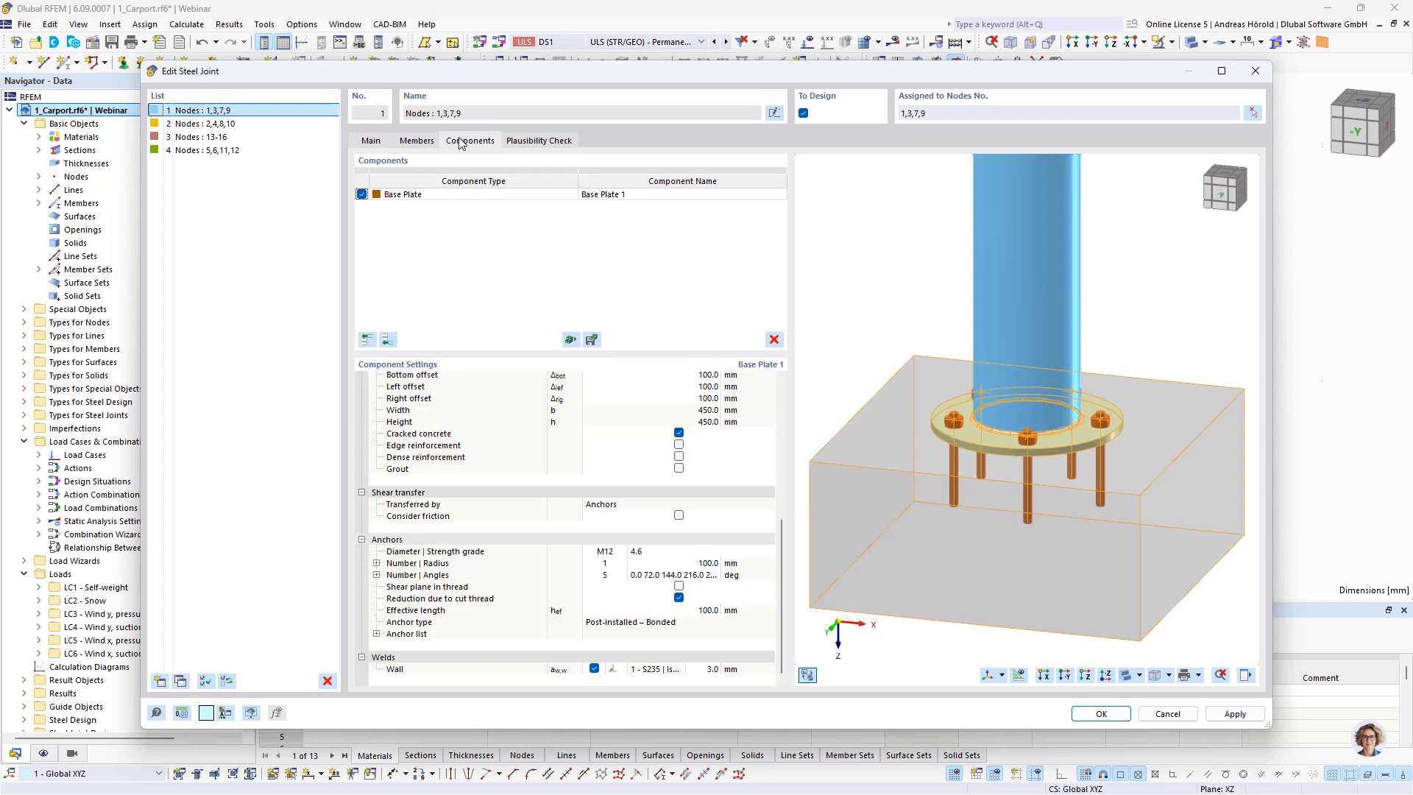
scroll(957, 454, up, 2)
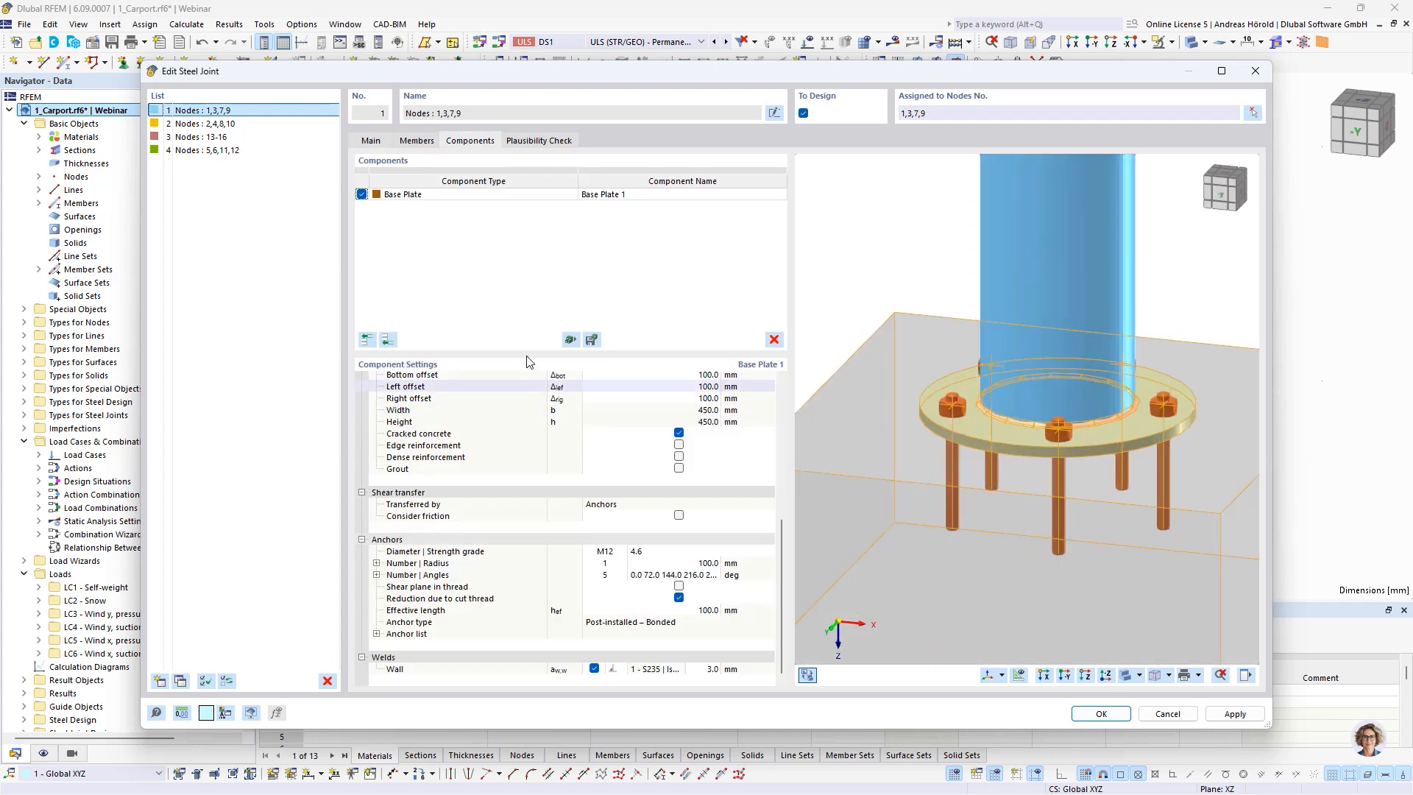
click(388, 340)
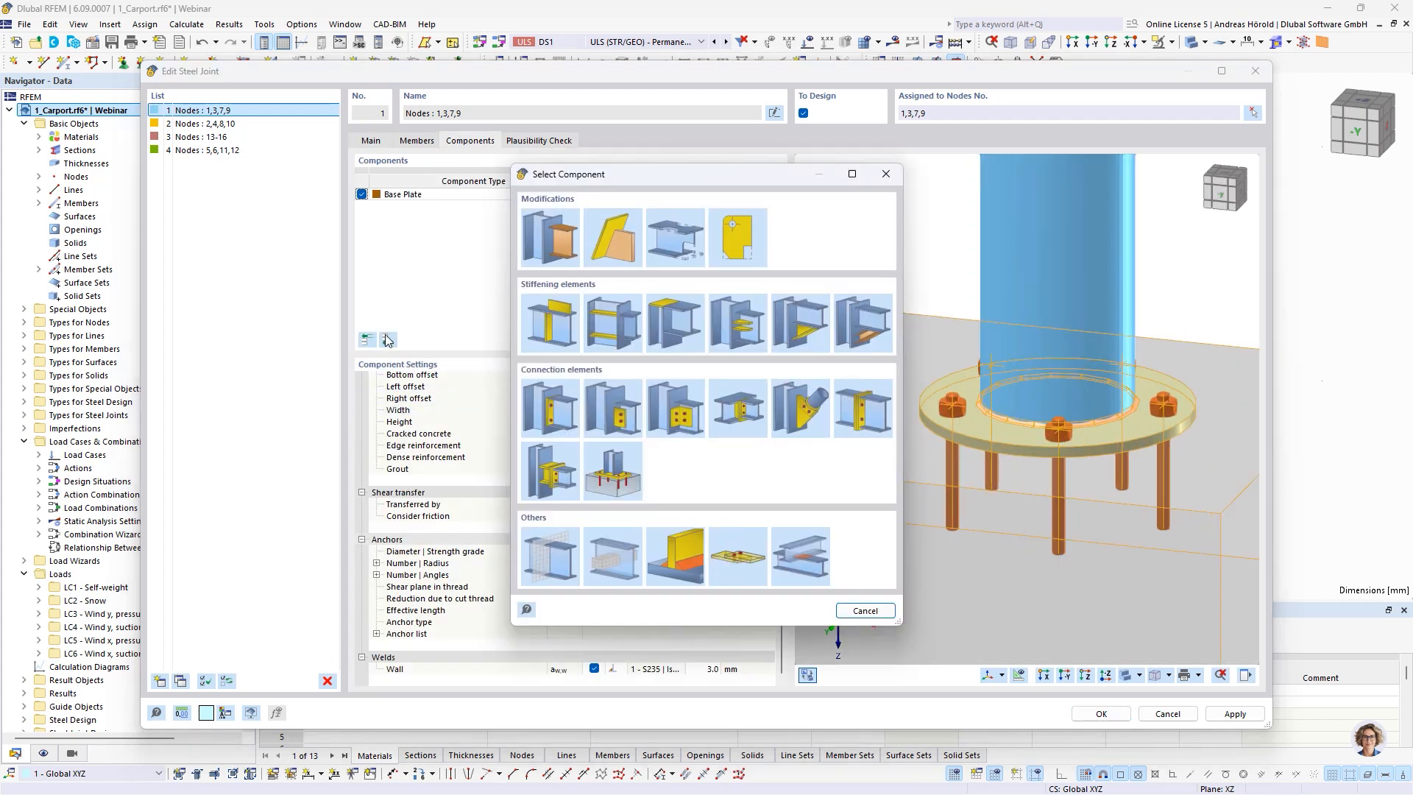
click(729, 322)
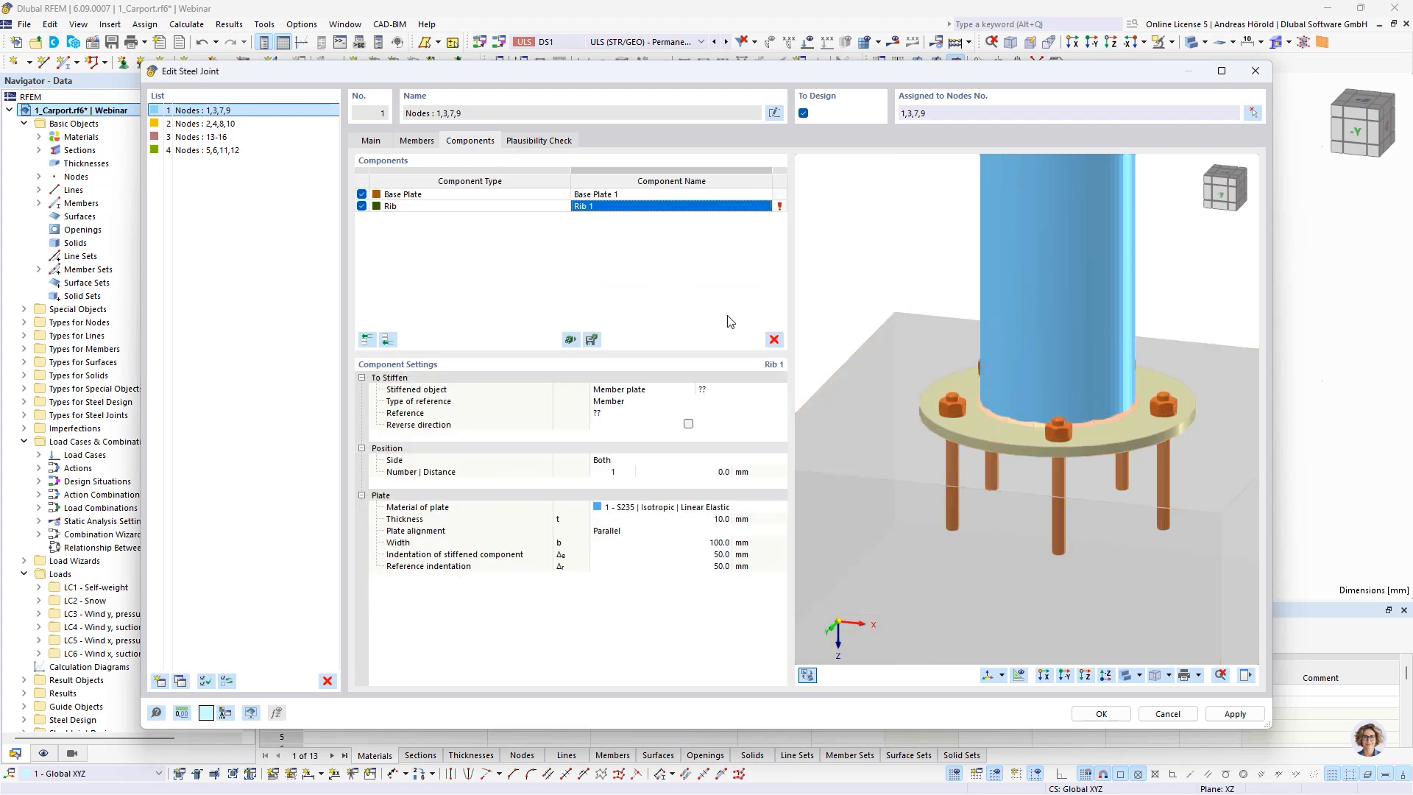
Assign the member plate Member 1 | Wall as the rib's stiffened object
click(684, 390)
click(686, 389)
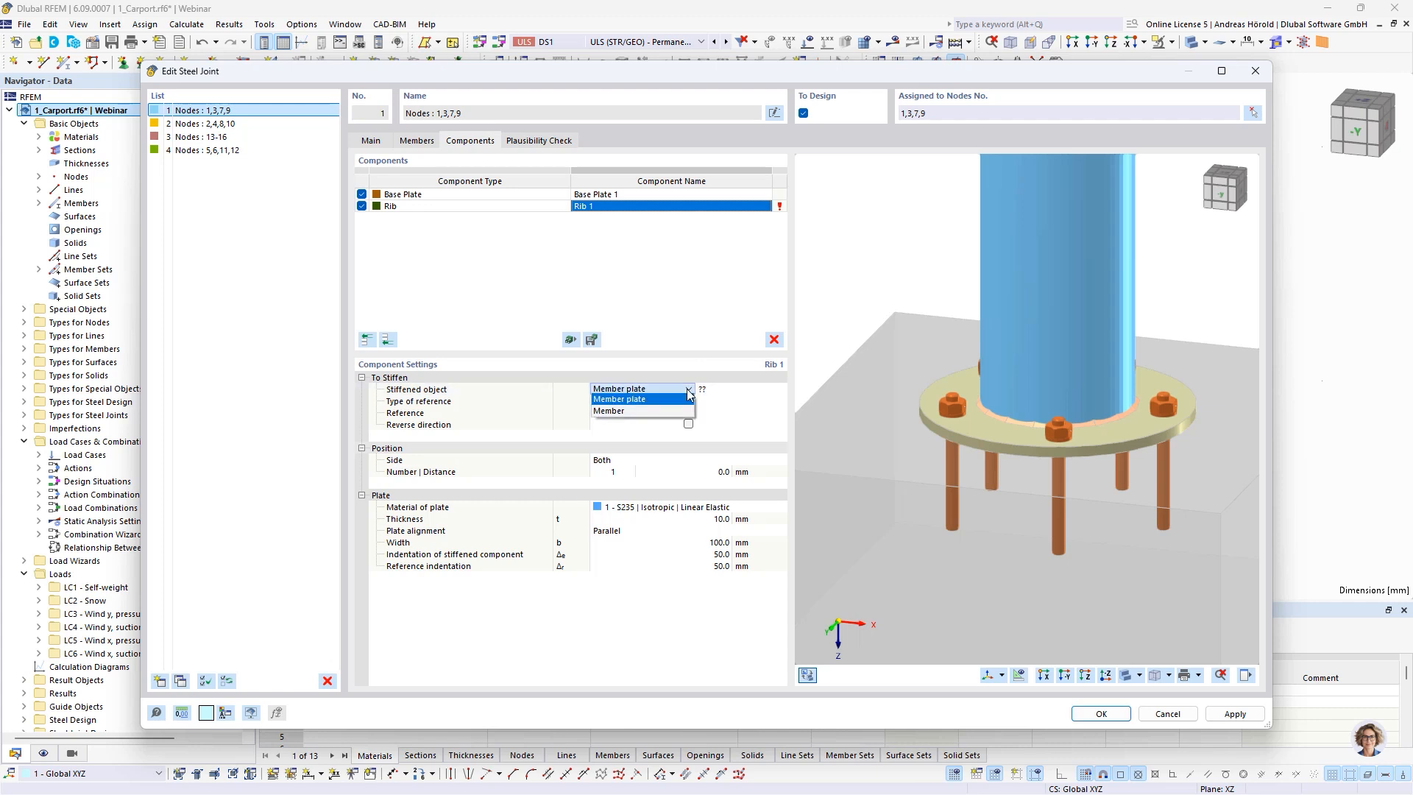
click(687, 388)
click(726, 390)
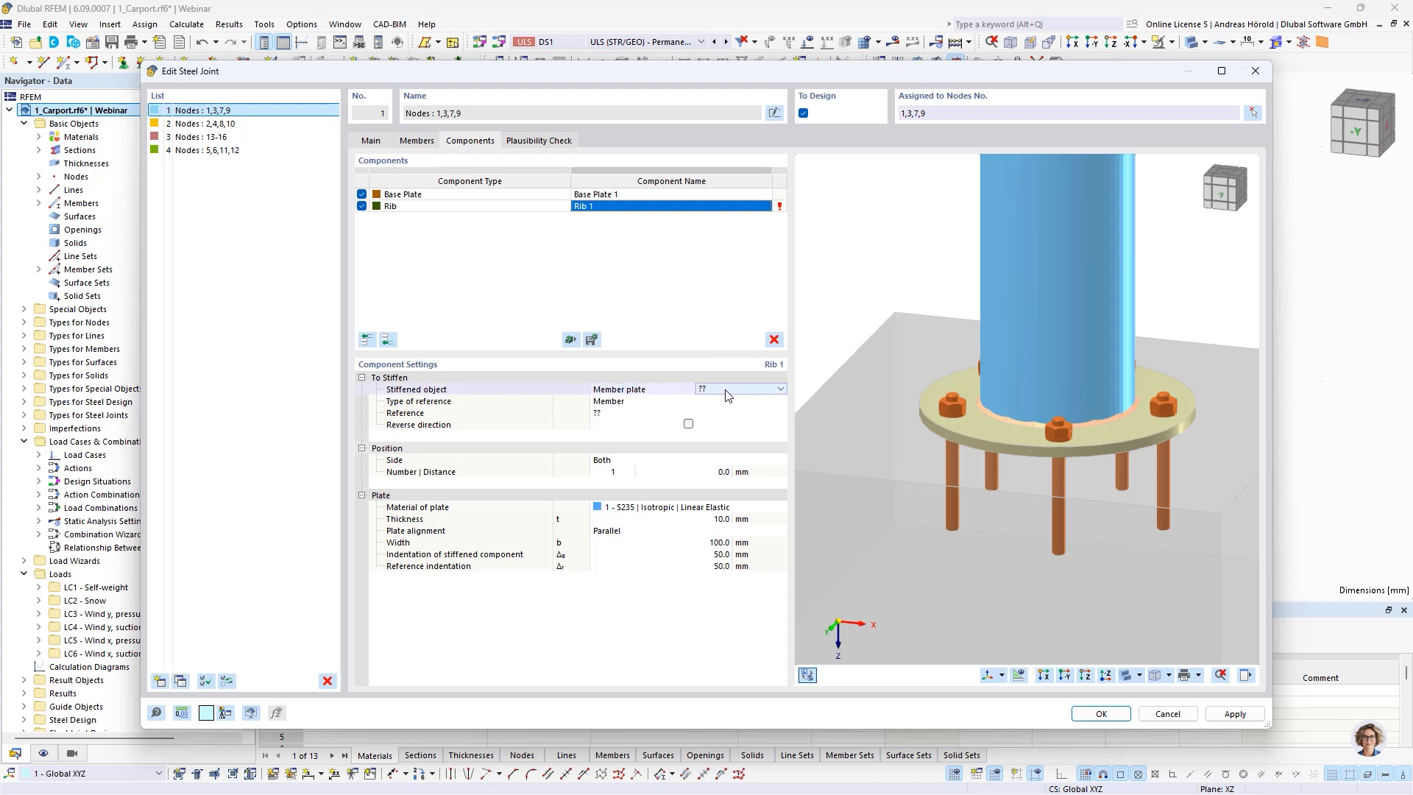
click(727, 390)
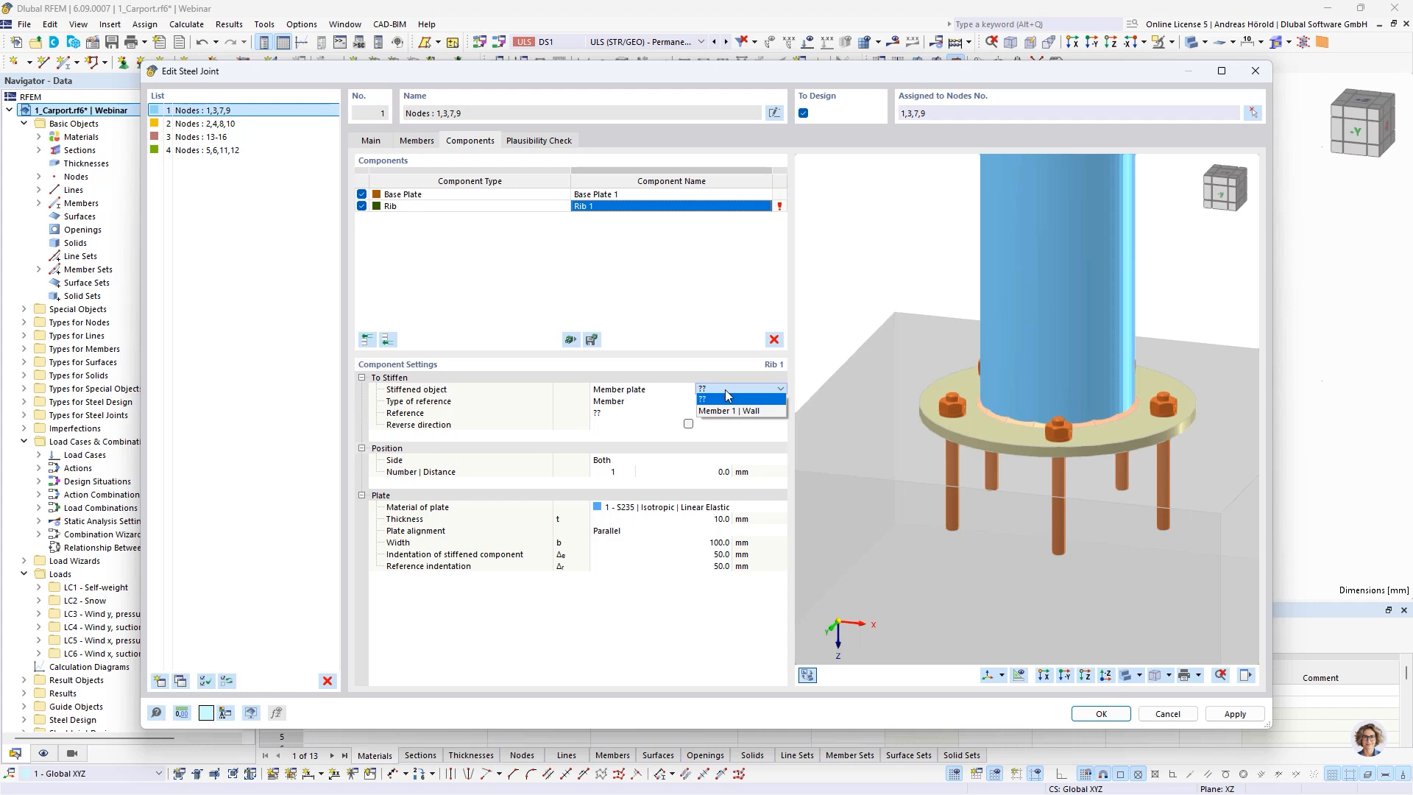
click(727, 411)
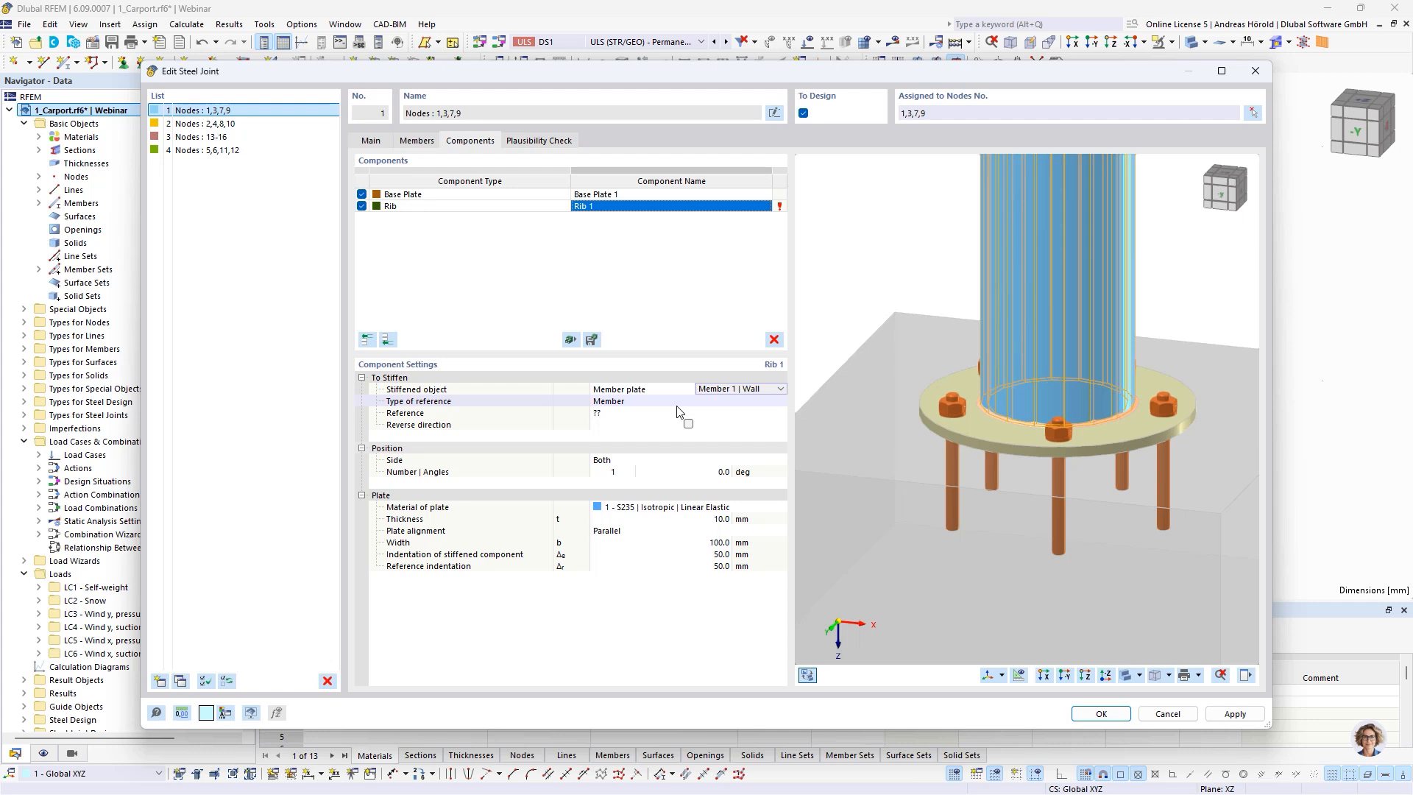
Set the rib's type of reference to Plate so that it refers to the base plate
click(651, 414)
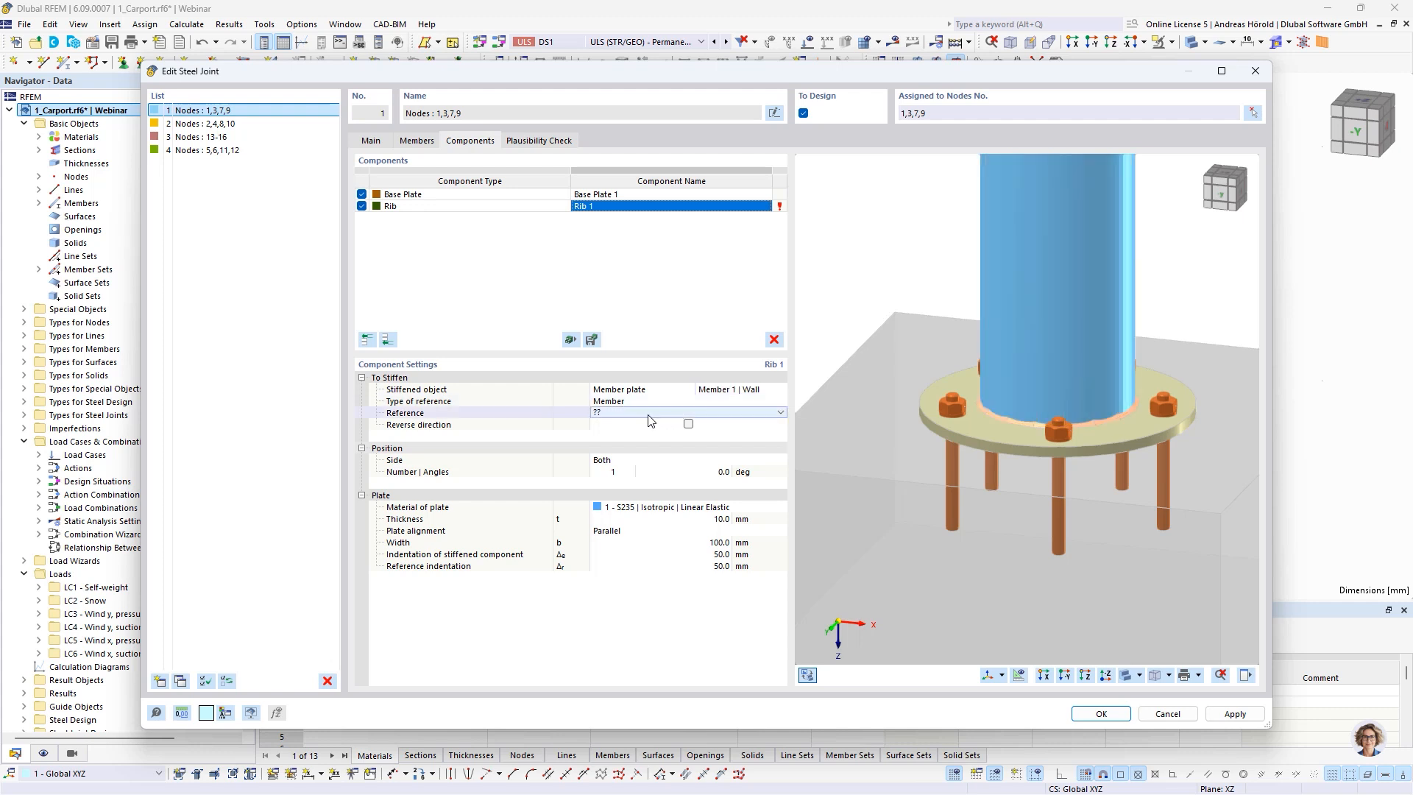
click(649, 415)
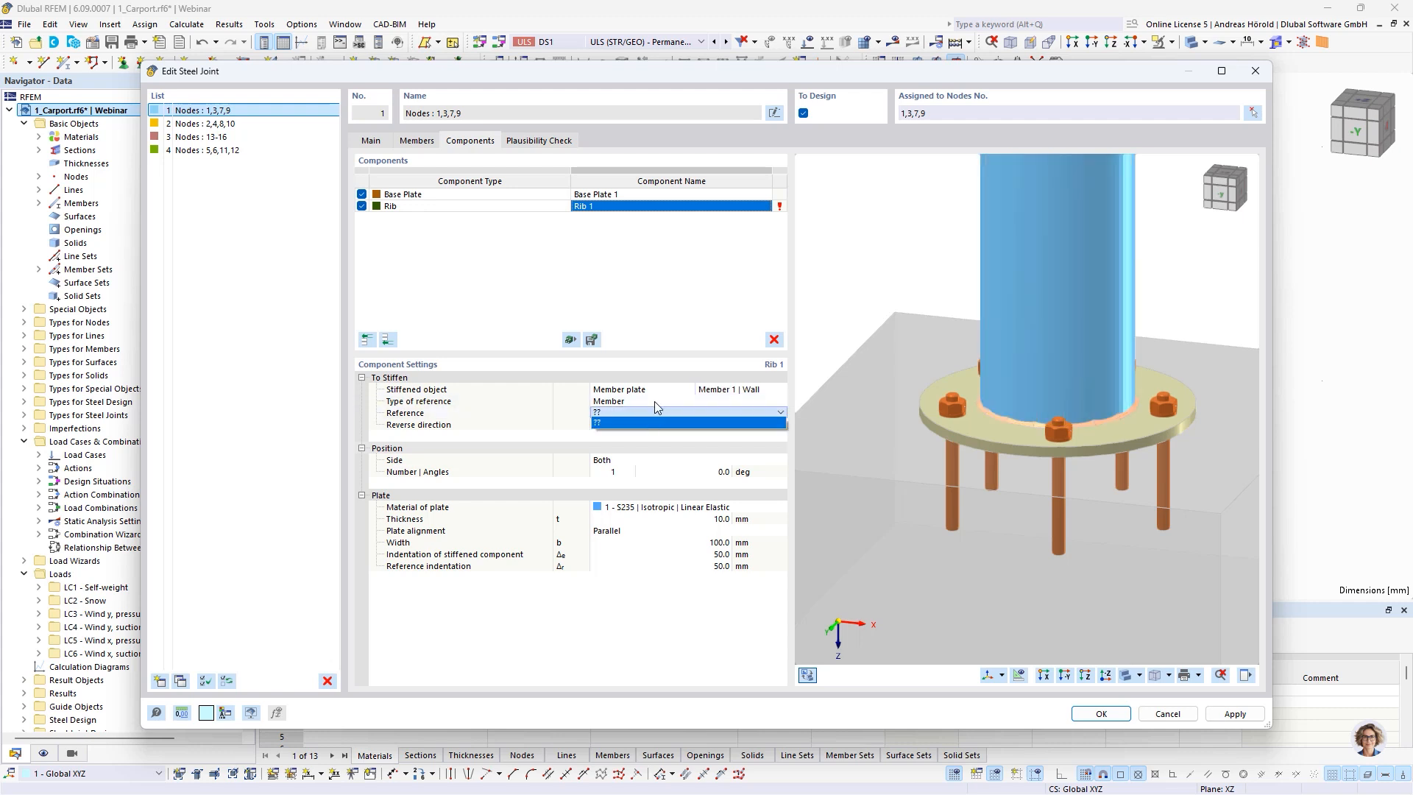
click(655, 402)
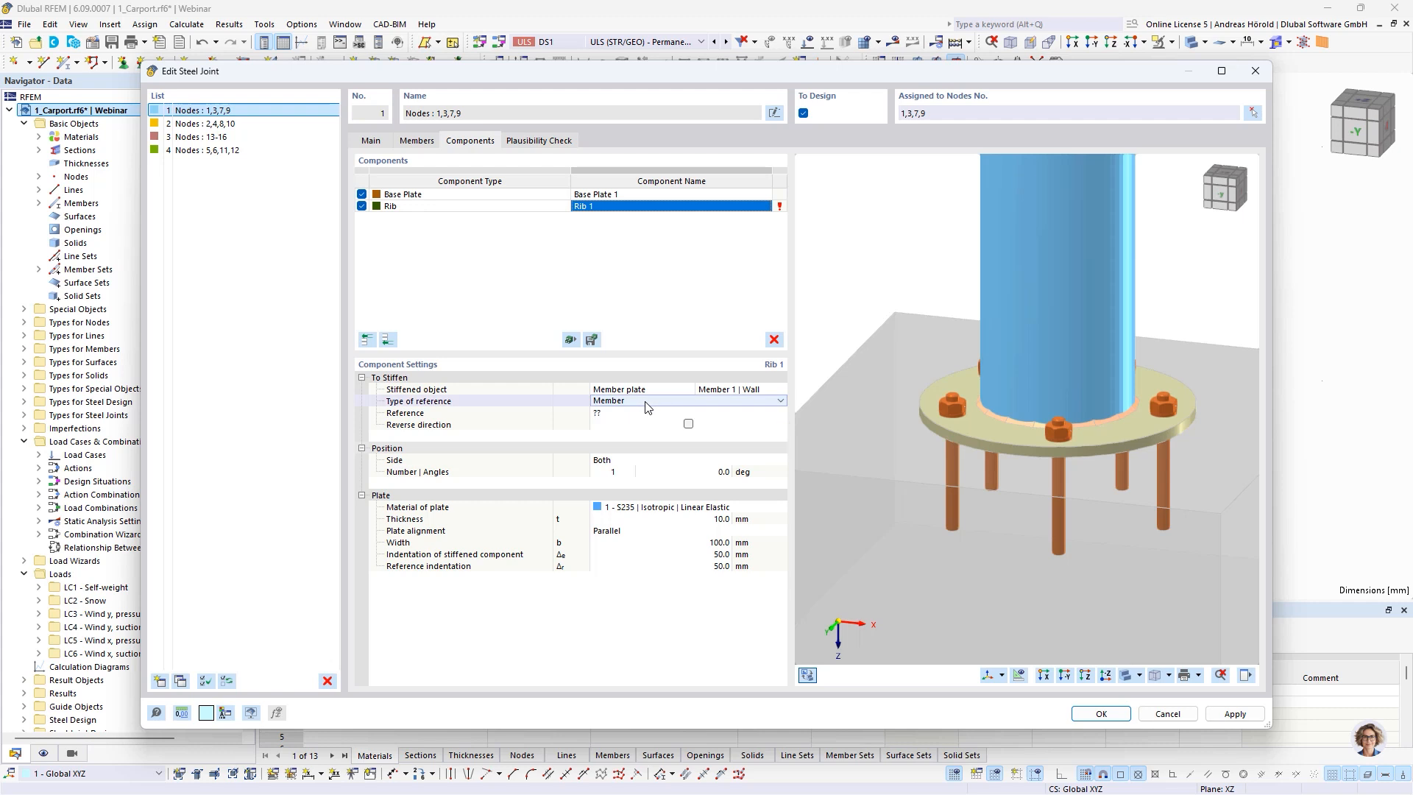
click(646, 404)
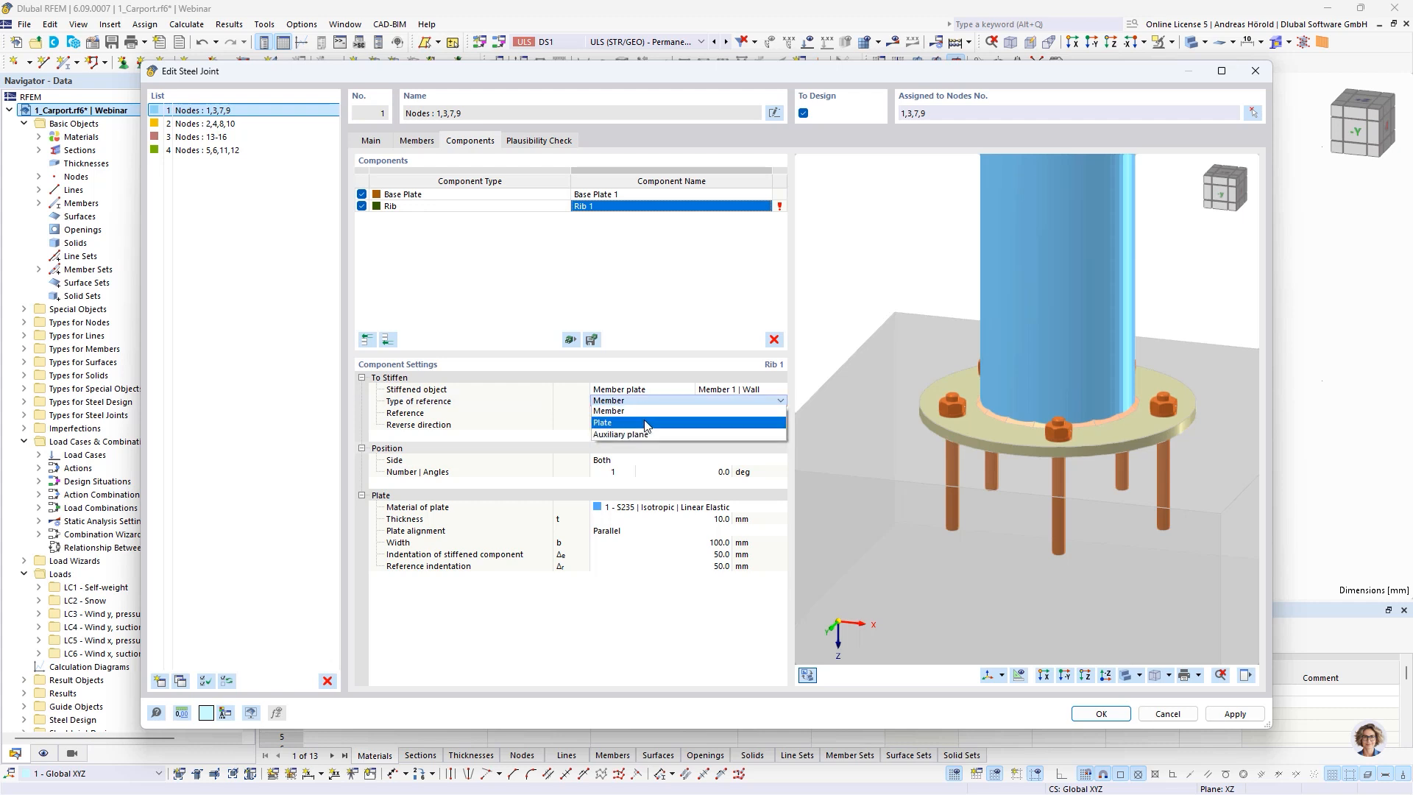
click(646, 425)
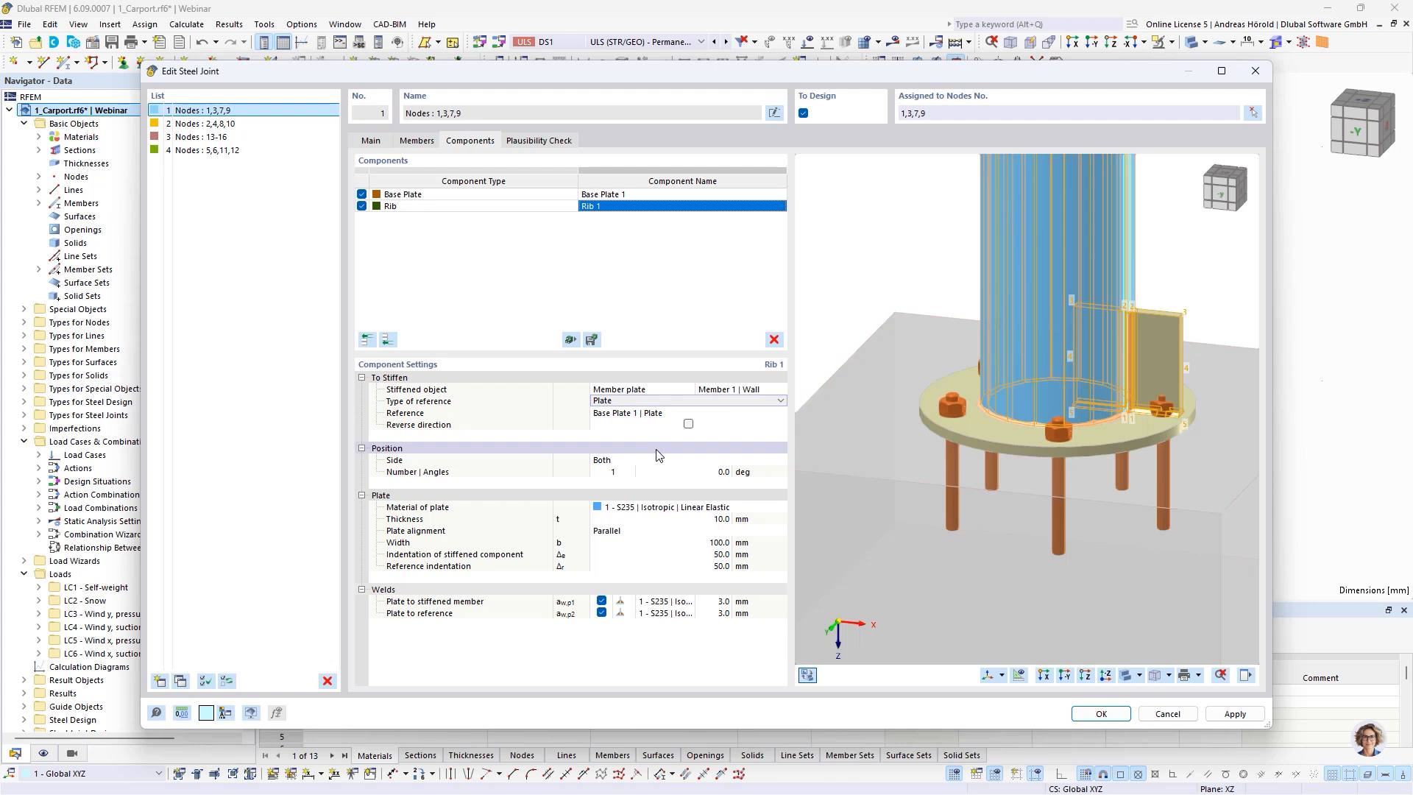
Position the rib on the Front side of the column wall only
click(611, 465)
click(622, 465)
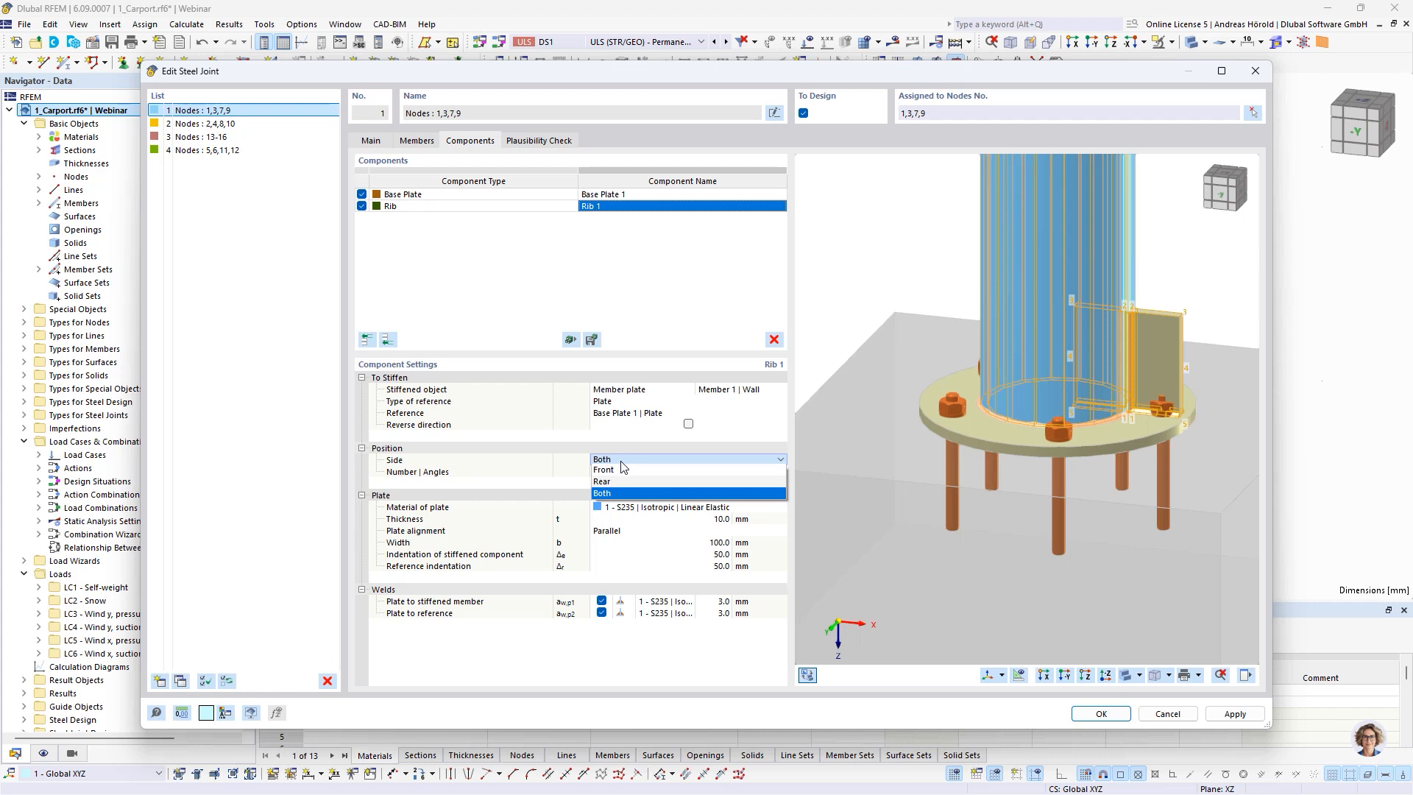
click(617, 470)
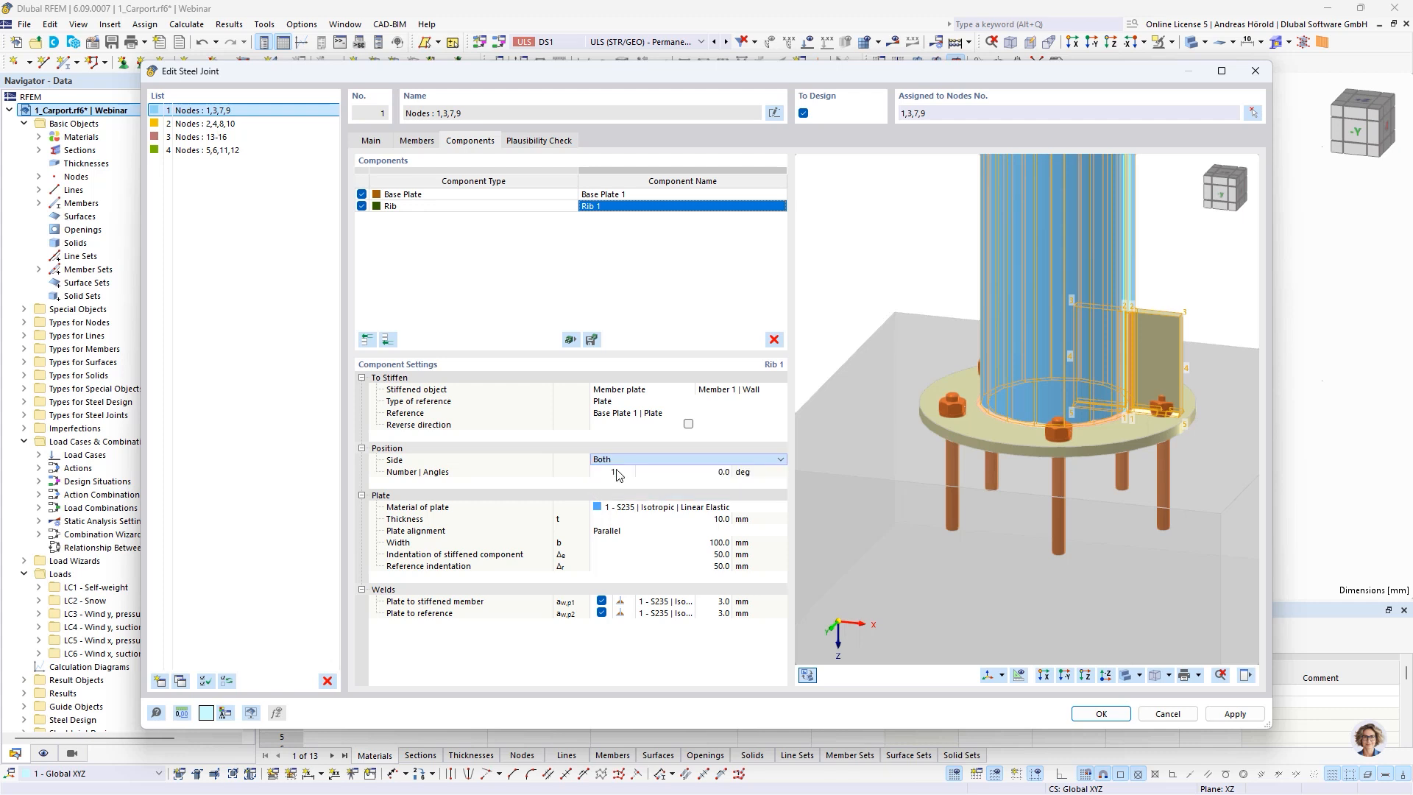
scroll(1174, 363, up, 2)
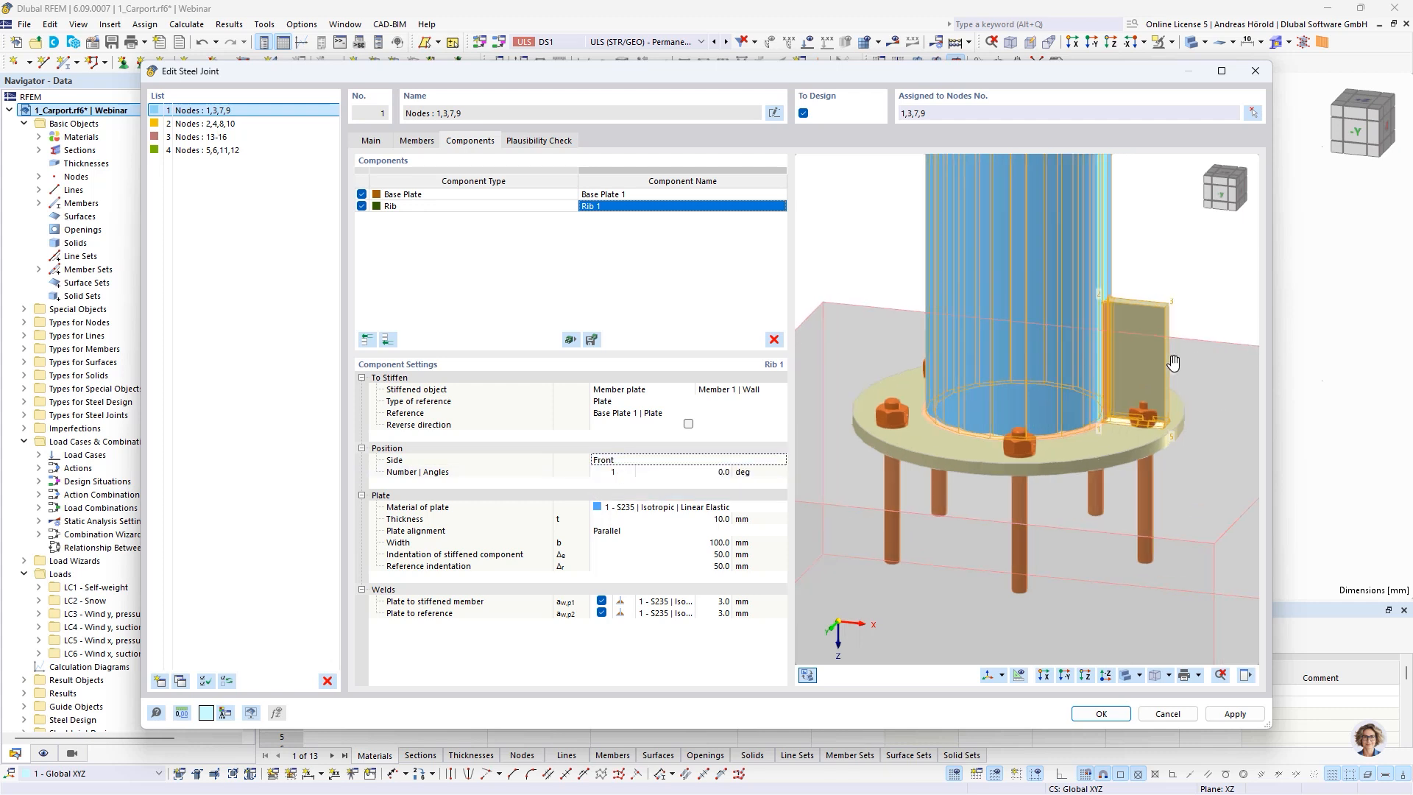
middle_drag(1173, 363, 1117, 388)
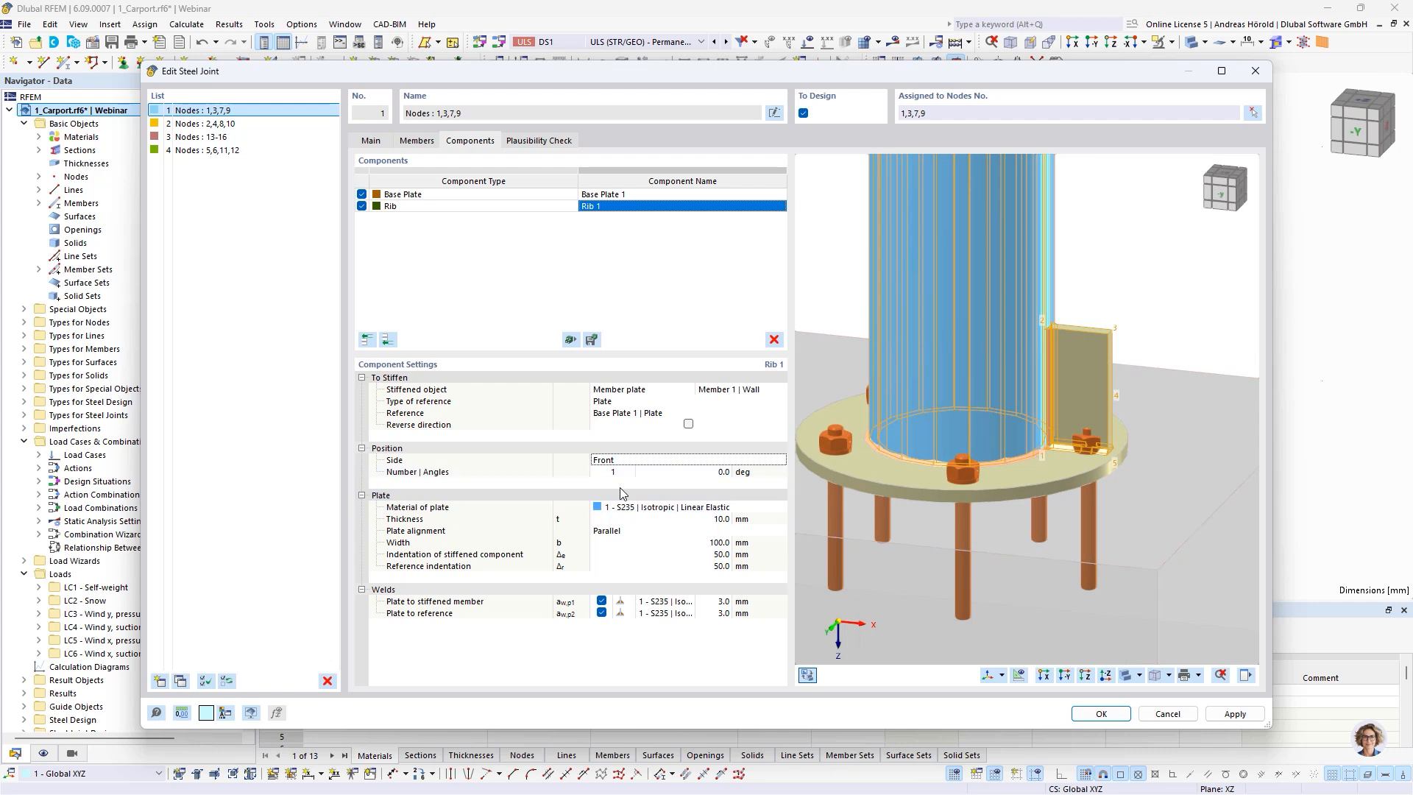
Set the number of ribs around the column to 5
click(609, 472)
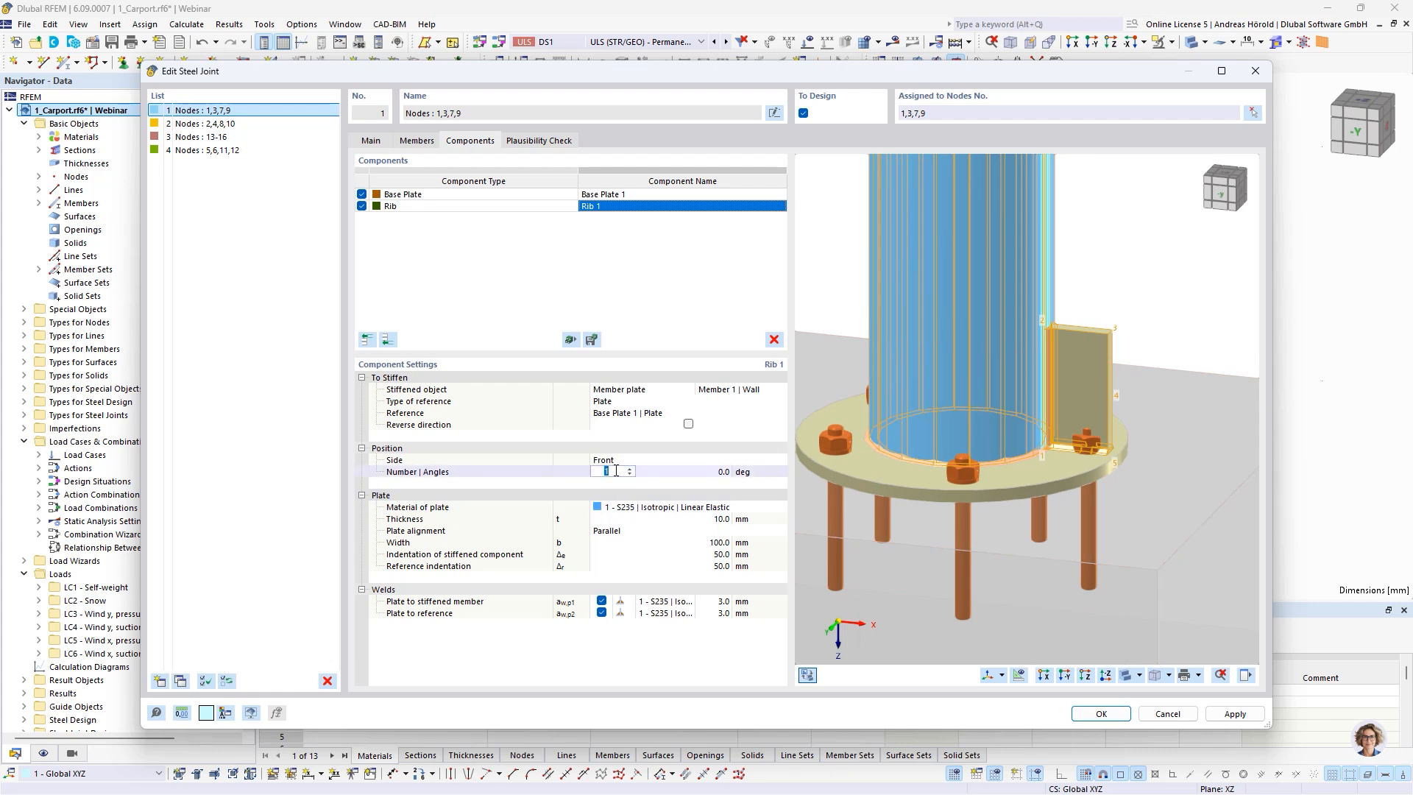
click(671, 461)
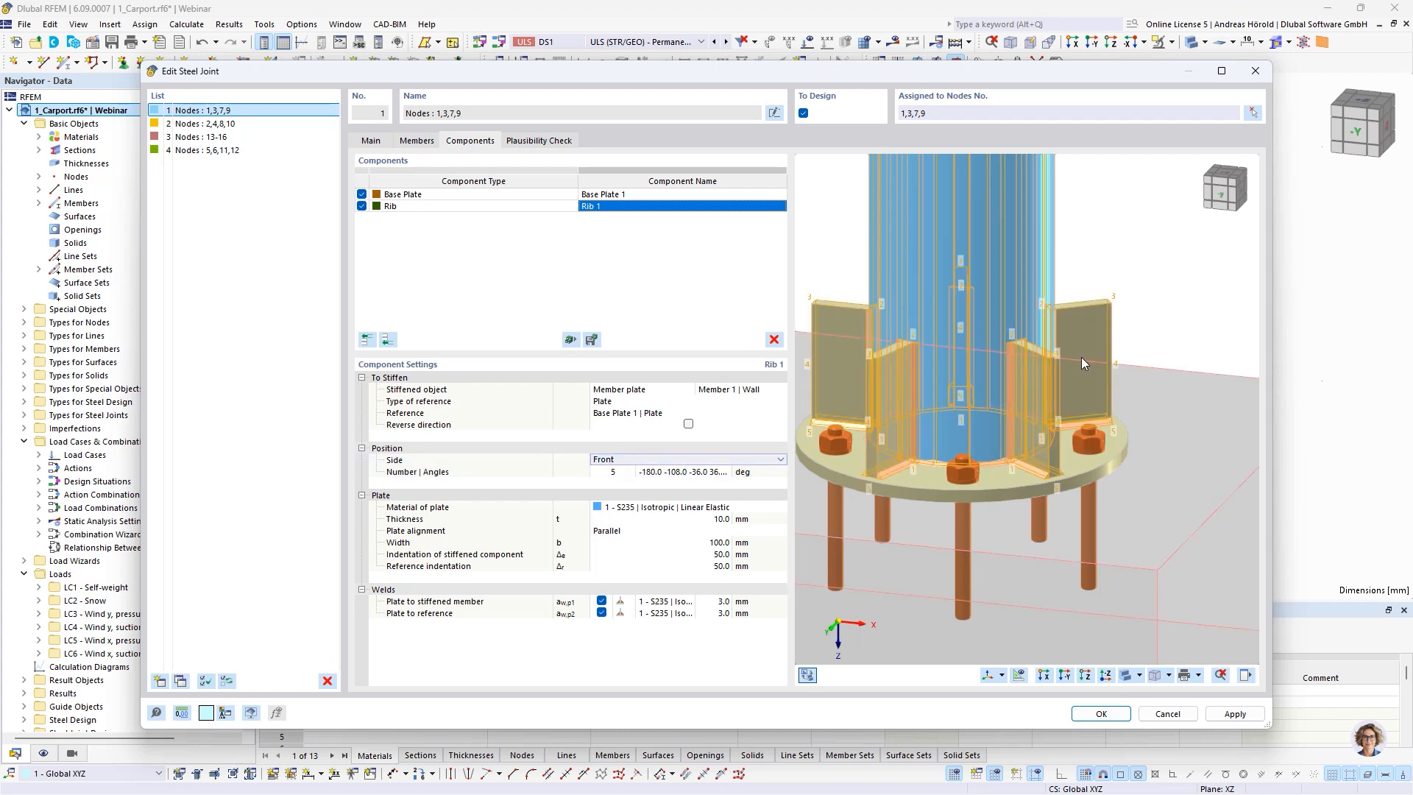
ctrl+middle_drag(1082, 362, 1089, 445)
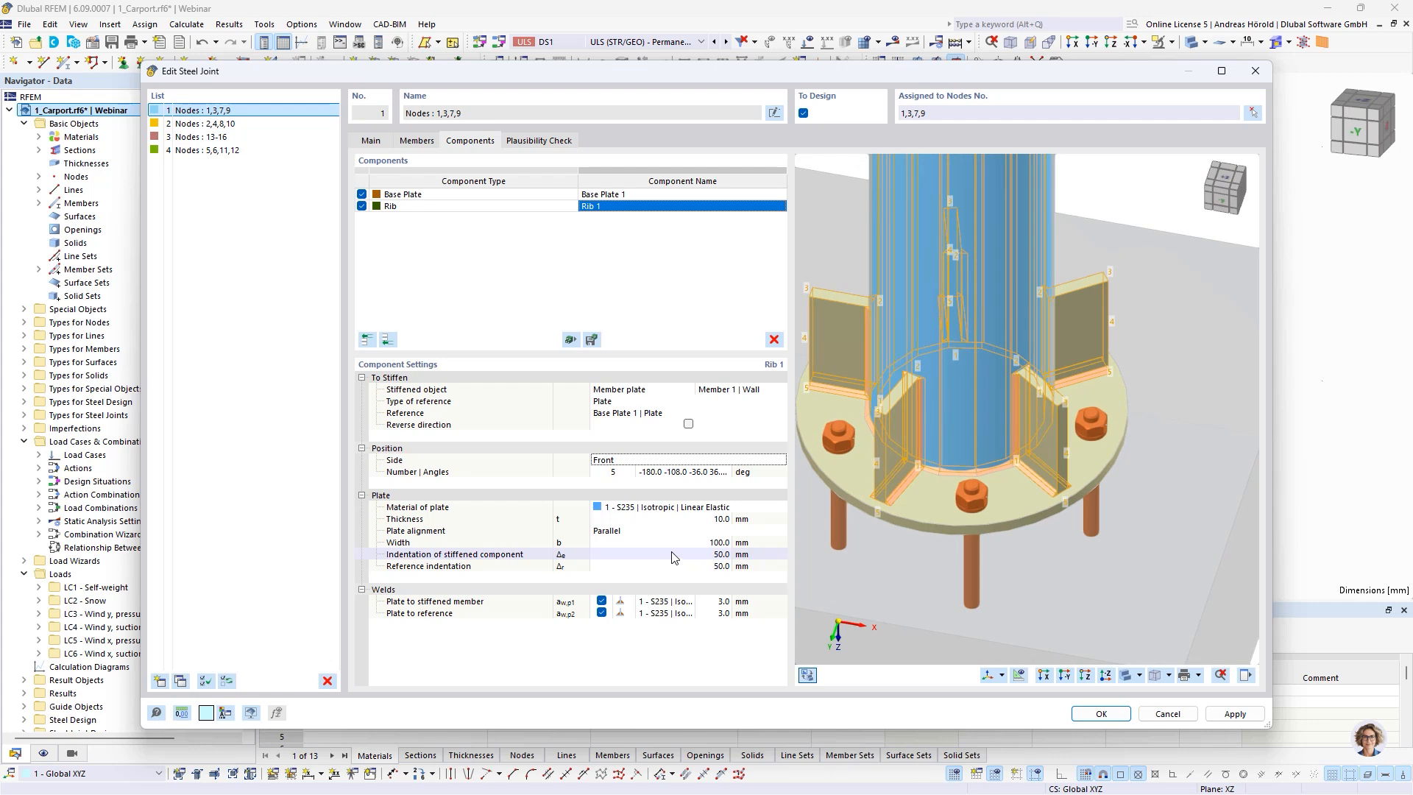
Set the rib's indentation of stiffened component to 20 mm
click(720, 557)
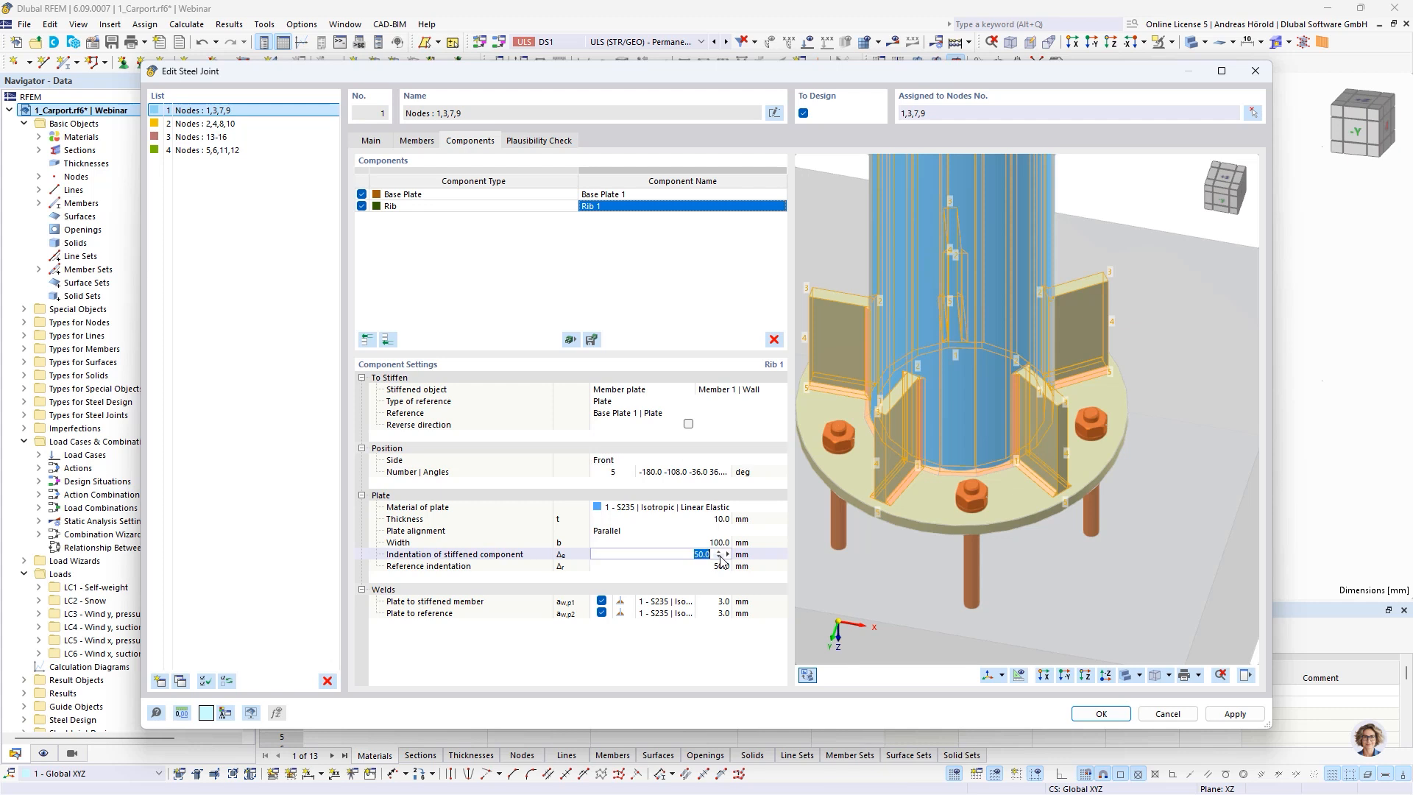
text(20)
click(719, 567)
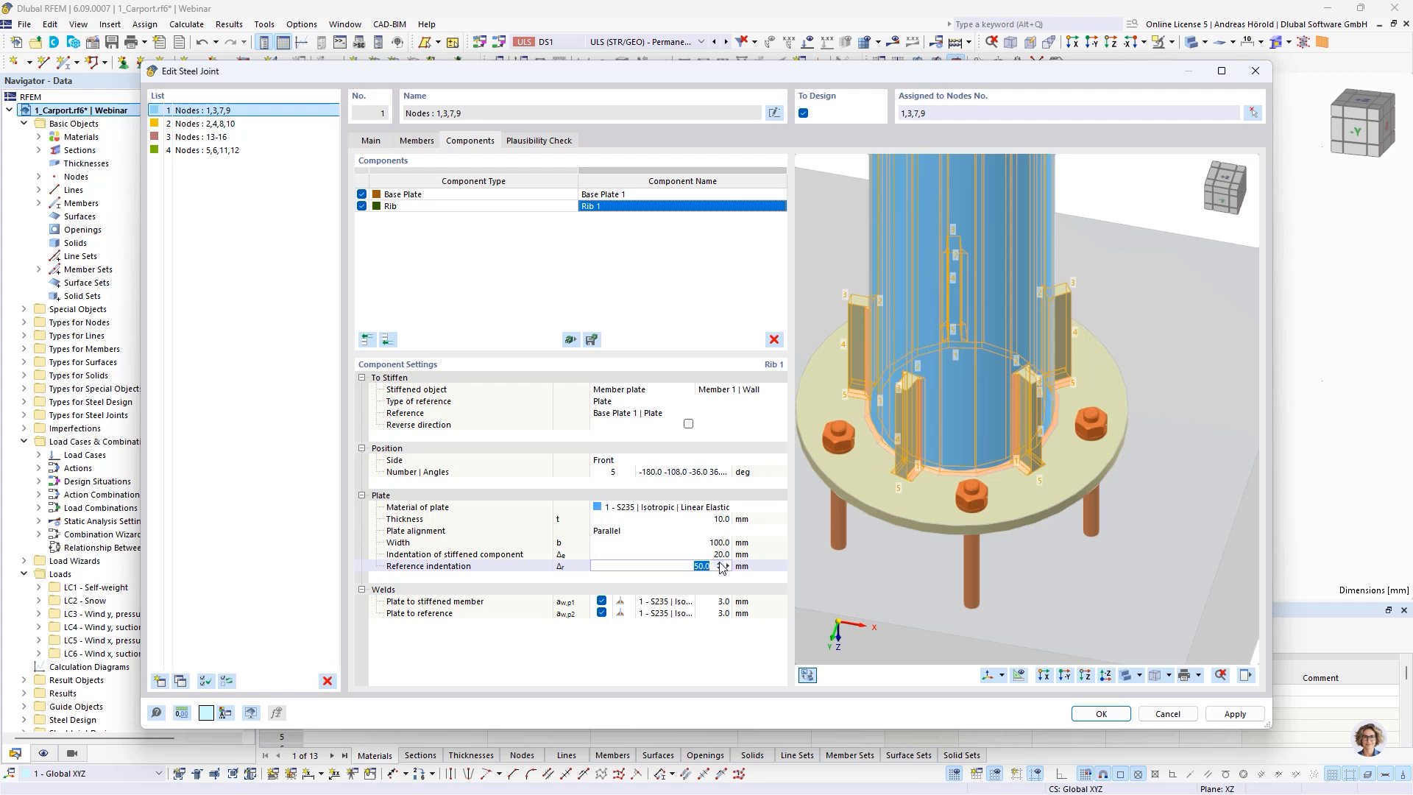
click(718, 556)
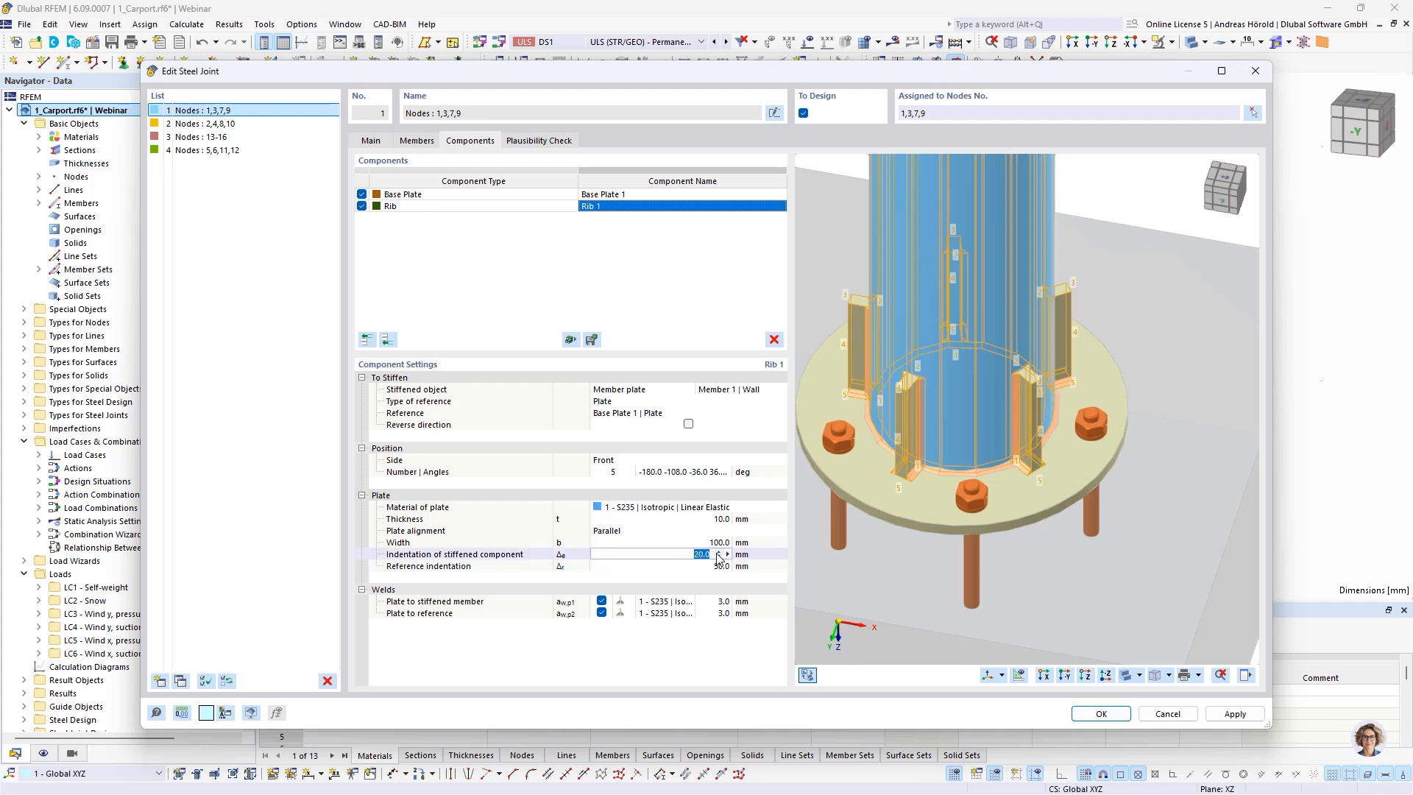
Change the rib's plate alignment to Inclined and set its height to 50 mm
click(660, 531)
click(661, 531)
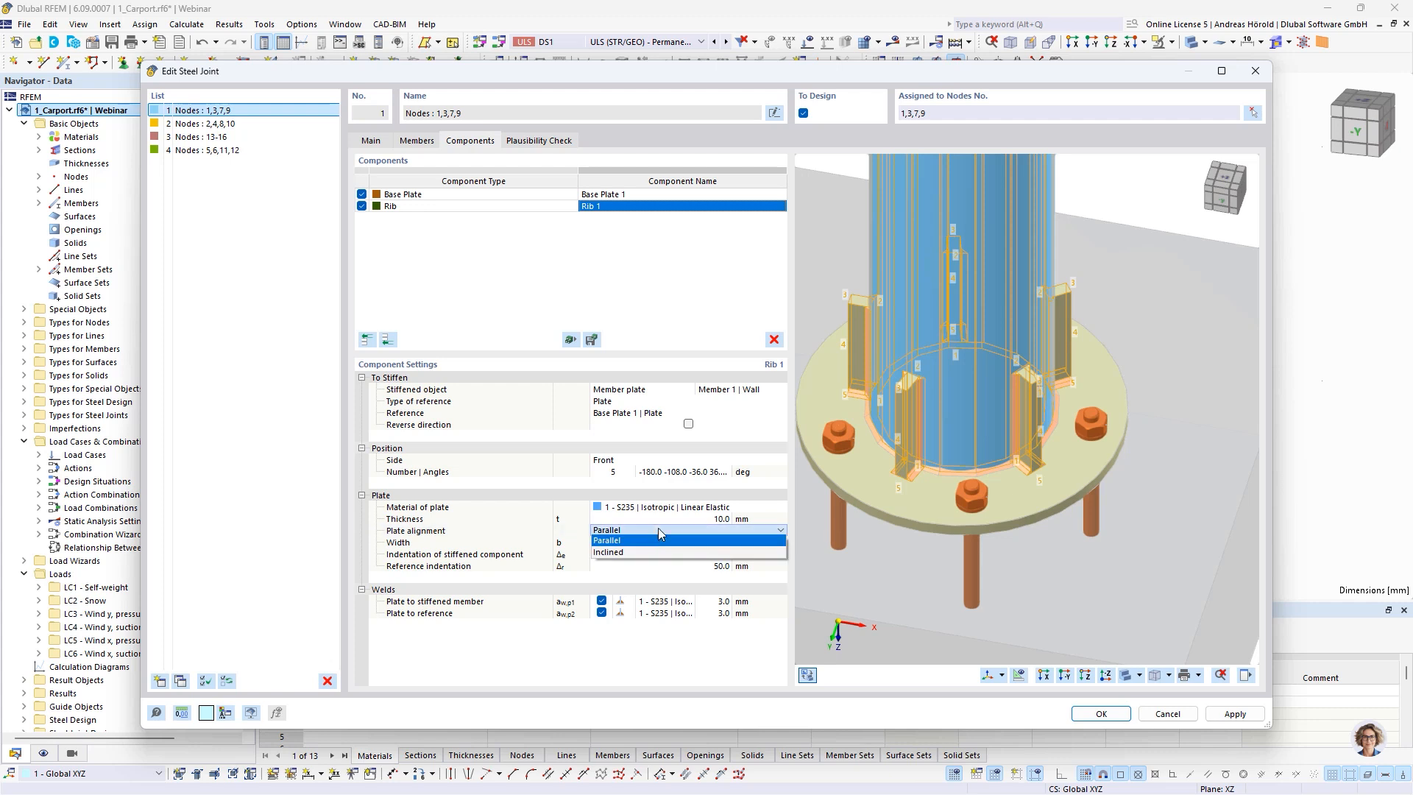
click(655, 545)
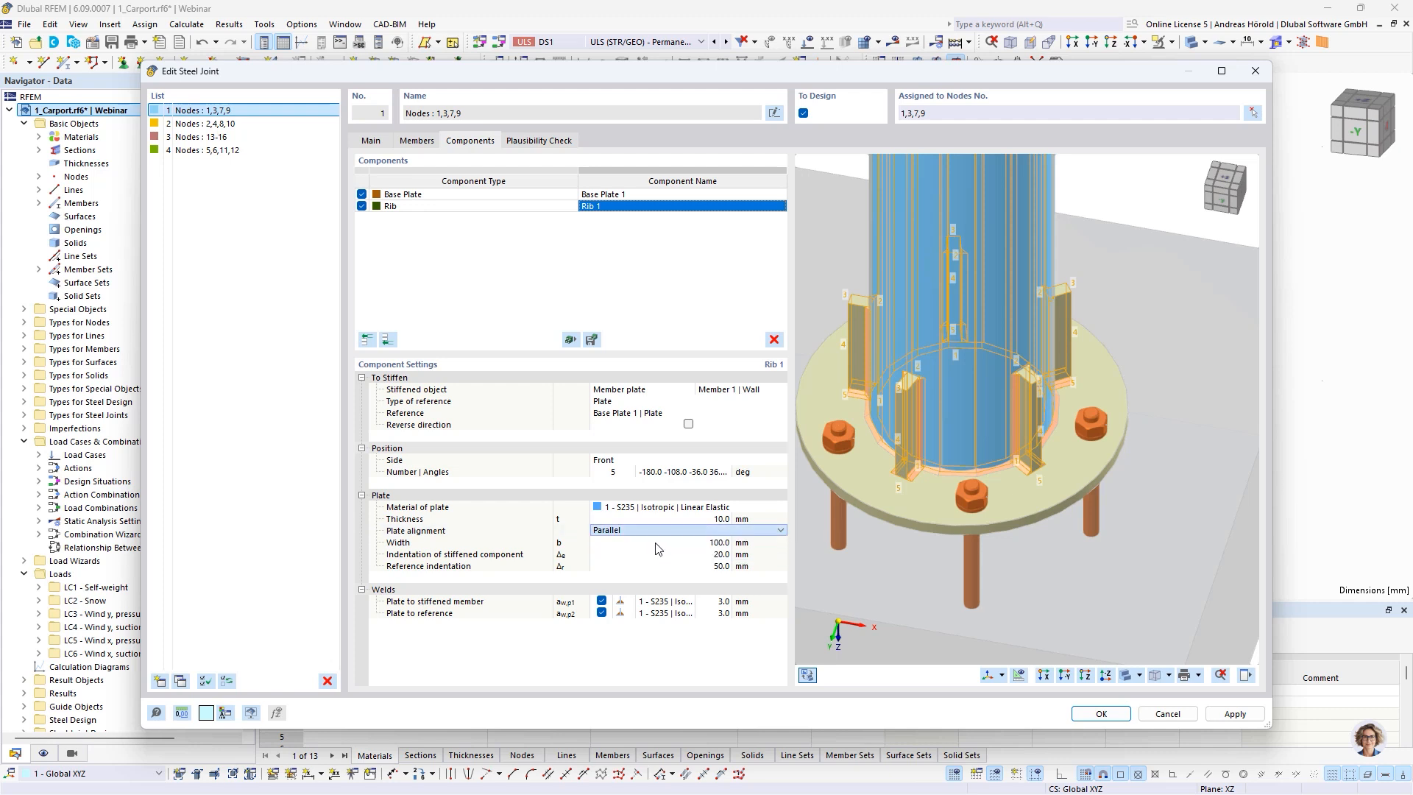
click(719, 557)
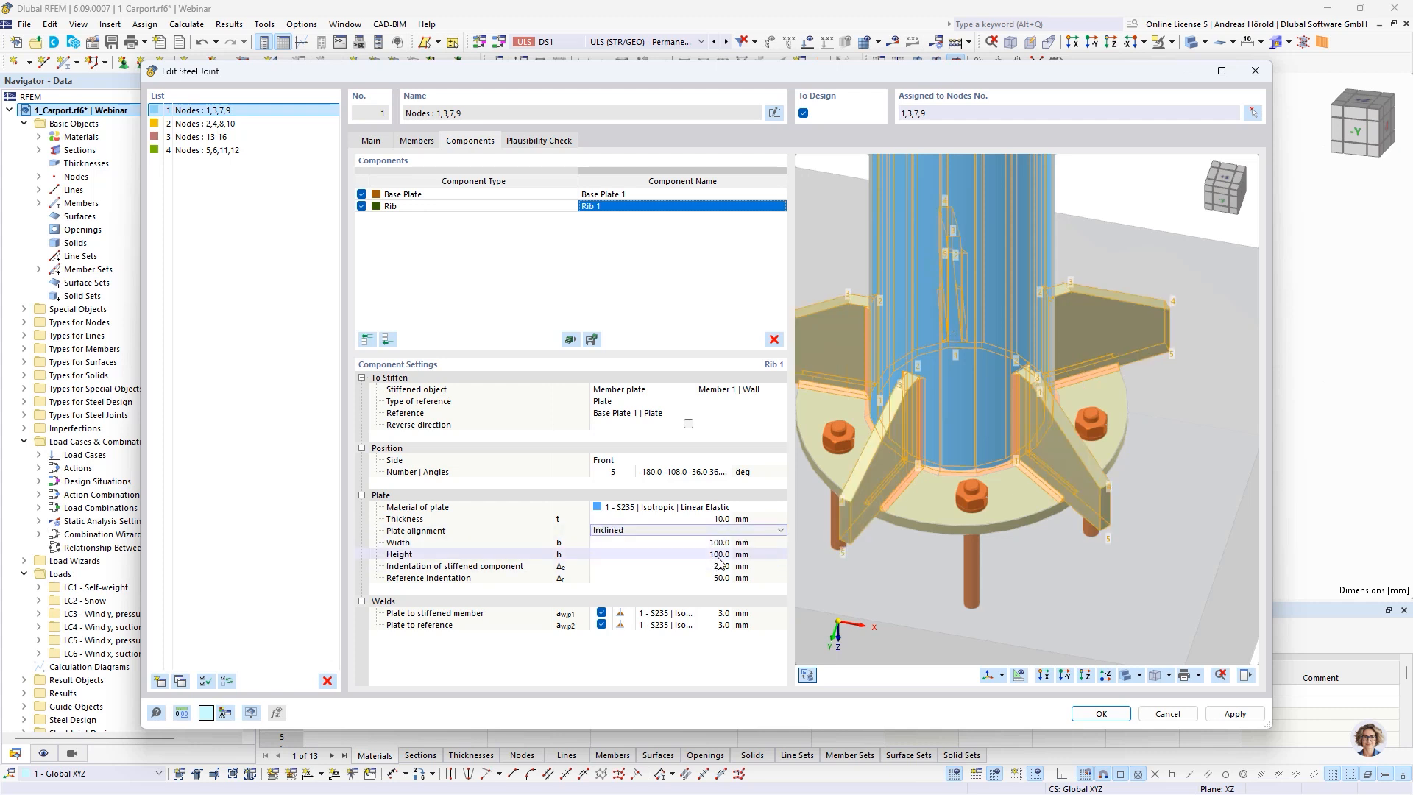
text(50)
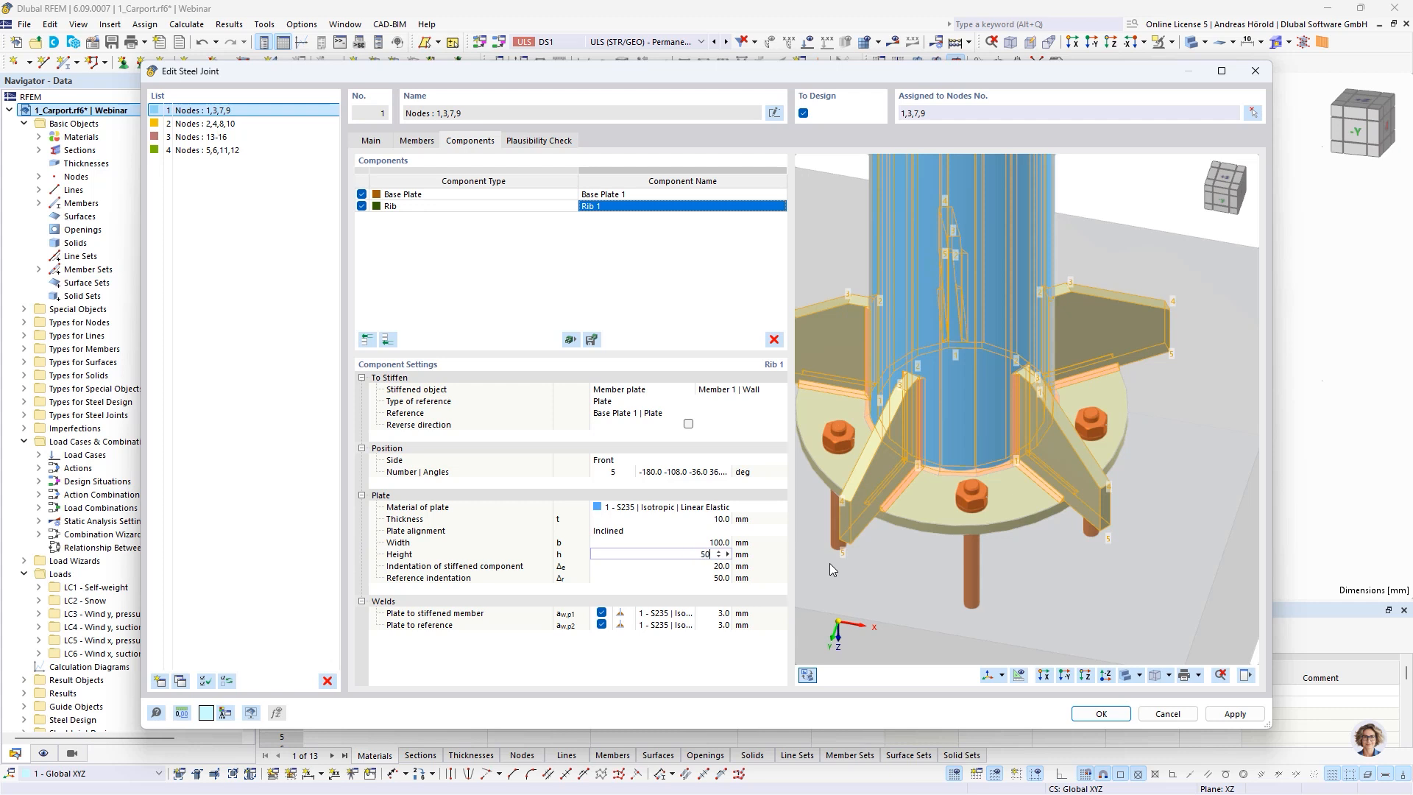
key(Tab)
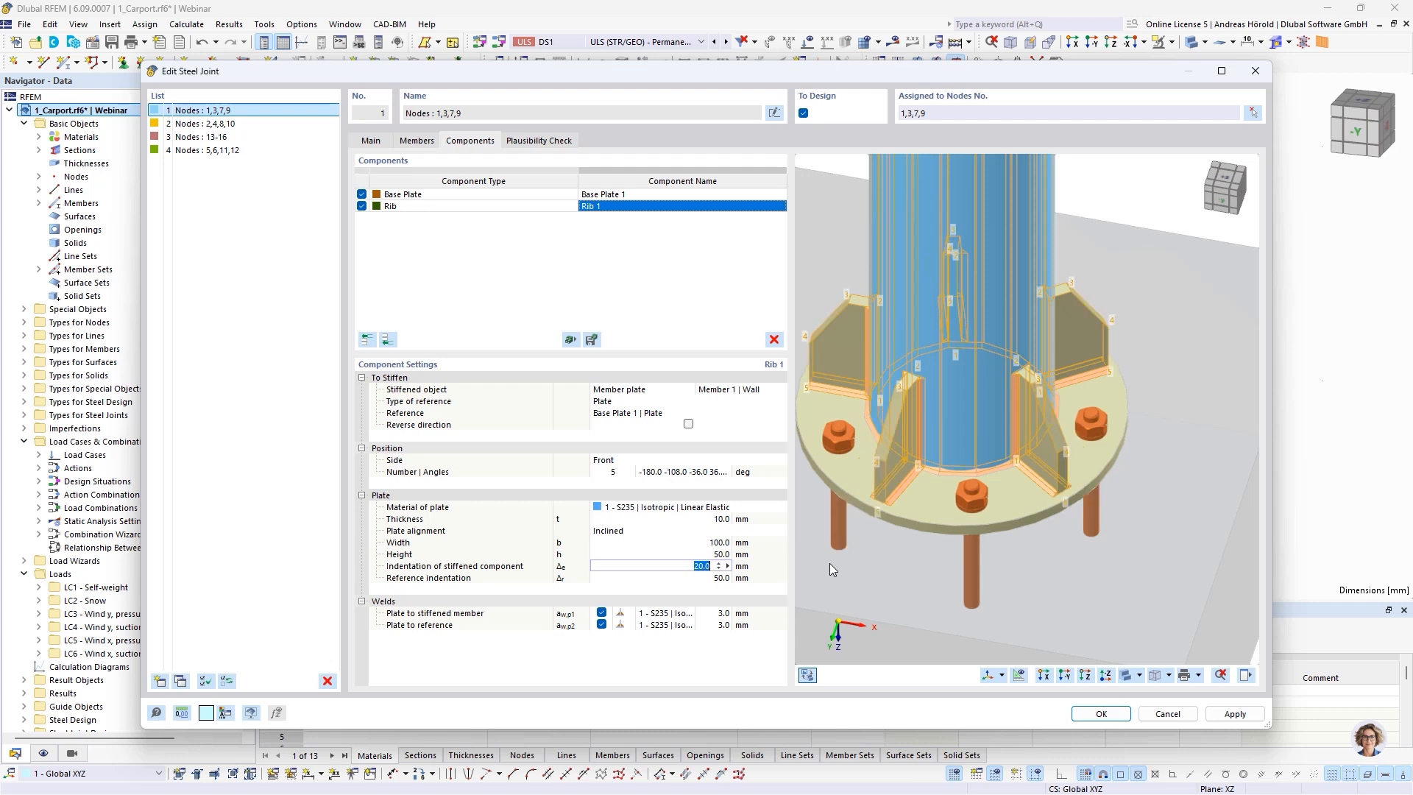
Set the rib's reference indentation to 30 mm and confirm the column base joint
key(Tab)
text(30)
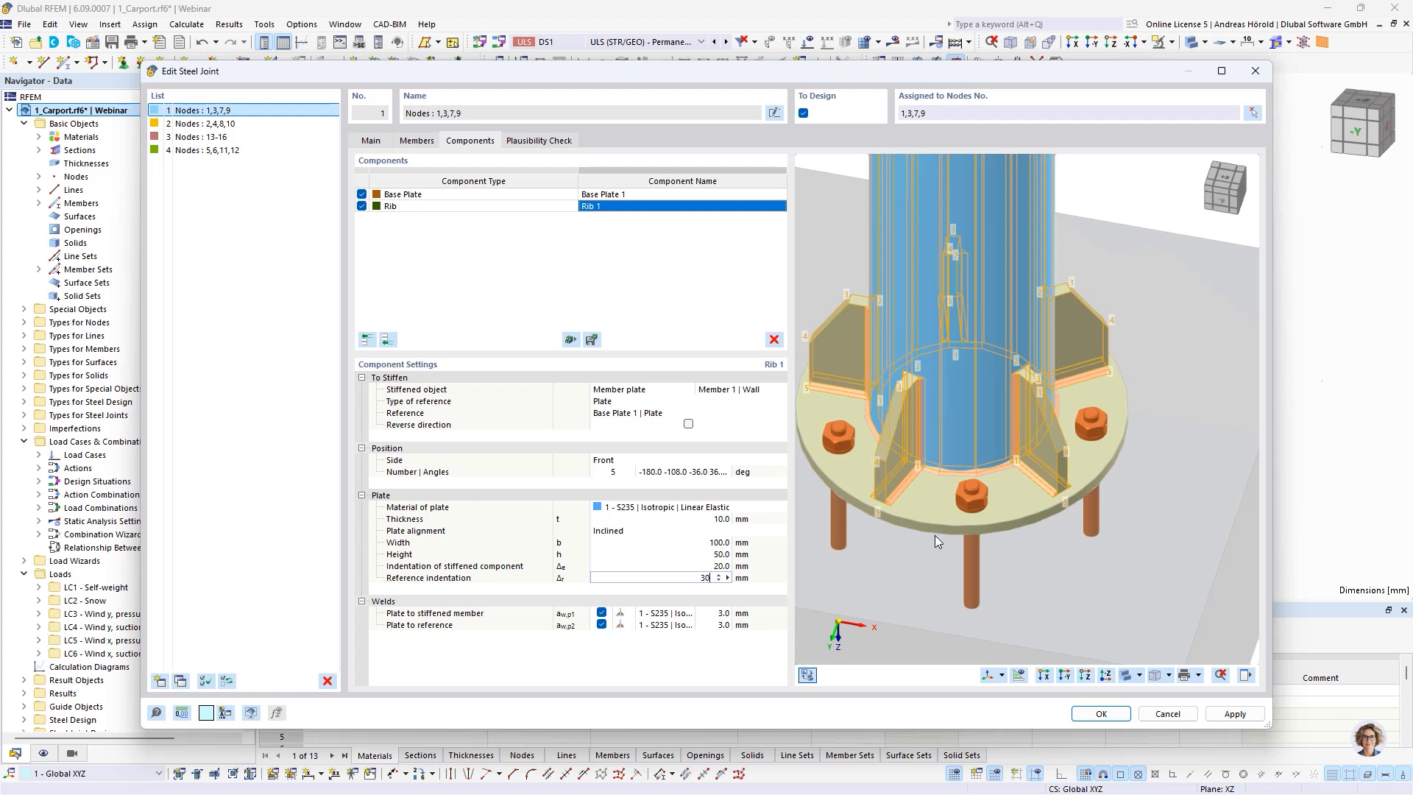
key(Tab)
ctrl+middle_drag(997, 556, 1085, 498)
click(1096, 718)
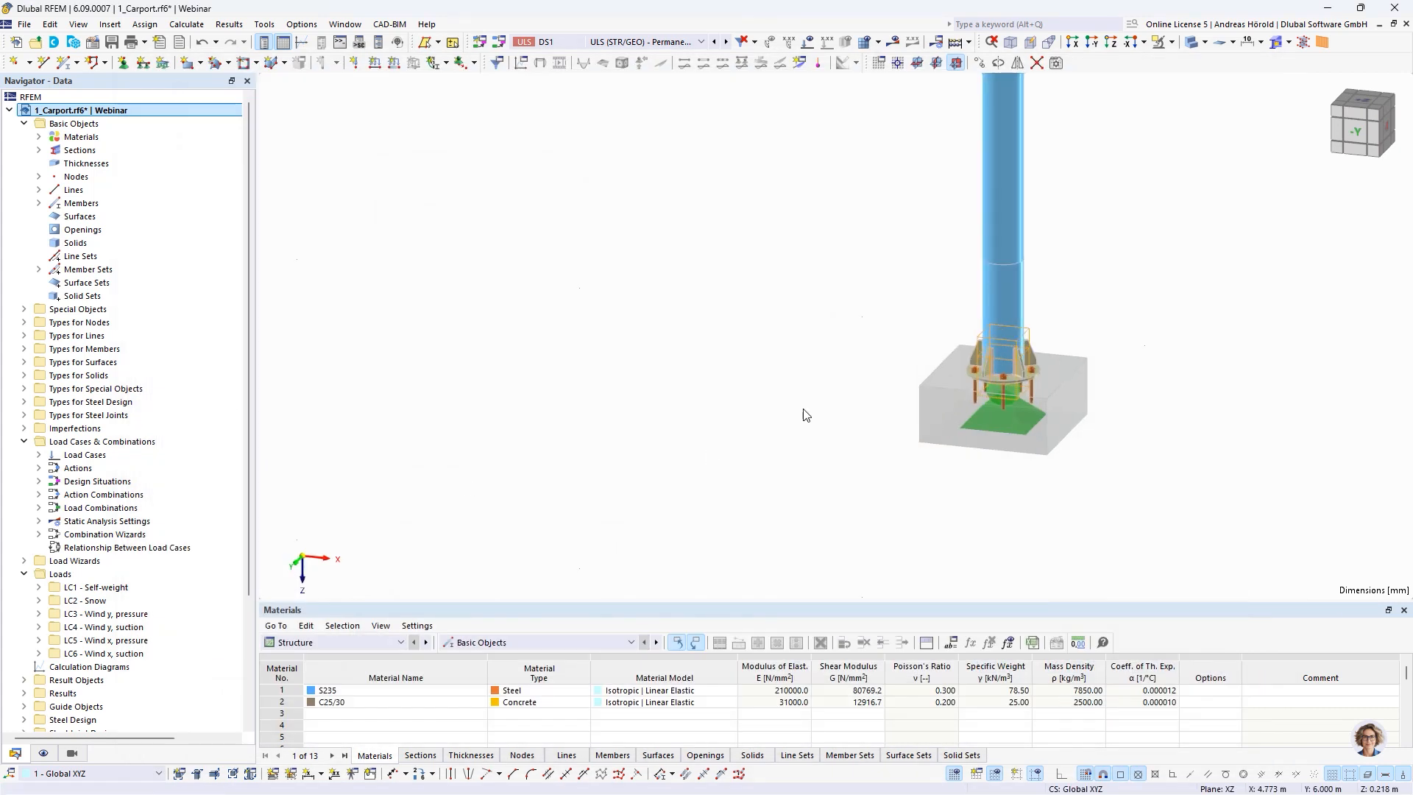
Switch to the model 1_Rib.rf6 and open the Rib component settings of the steel joint at node 53
scroll(92, 452, down, 4)
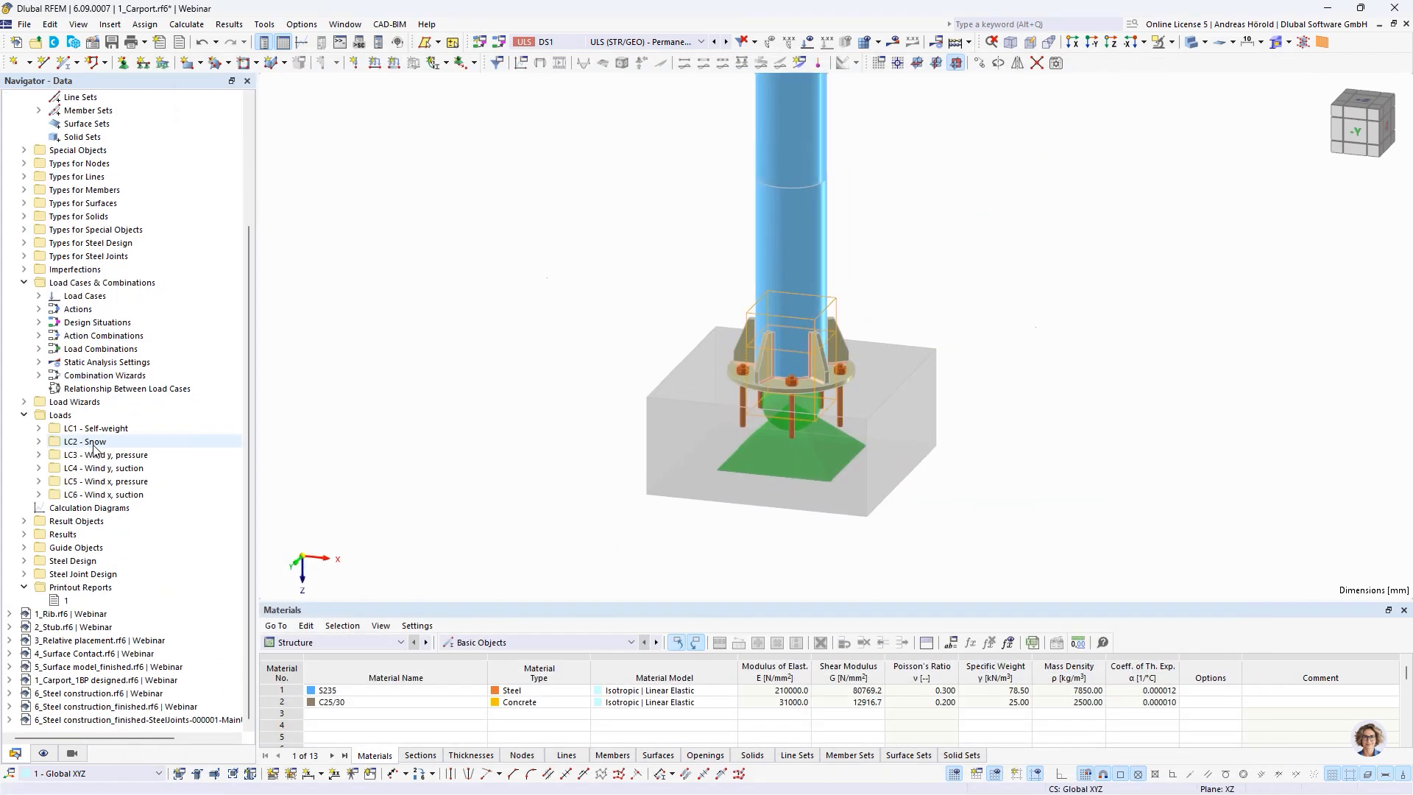
click(63, 616)
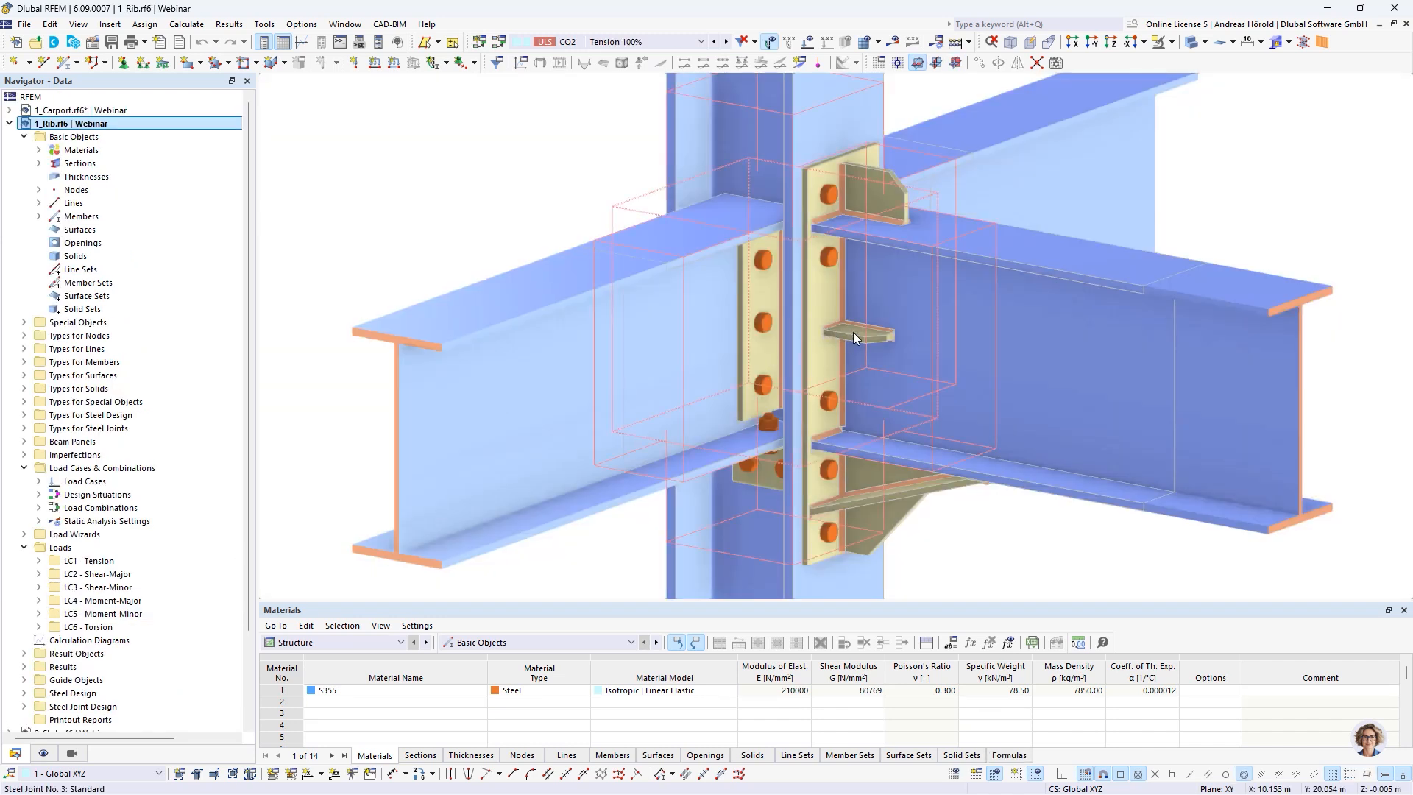
double_click(904, 322)
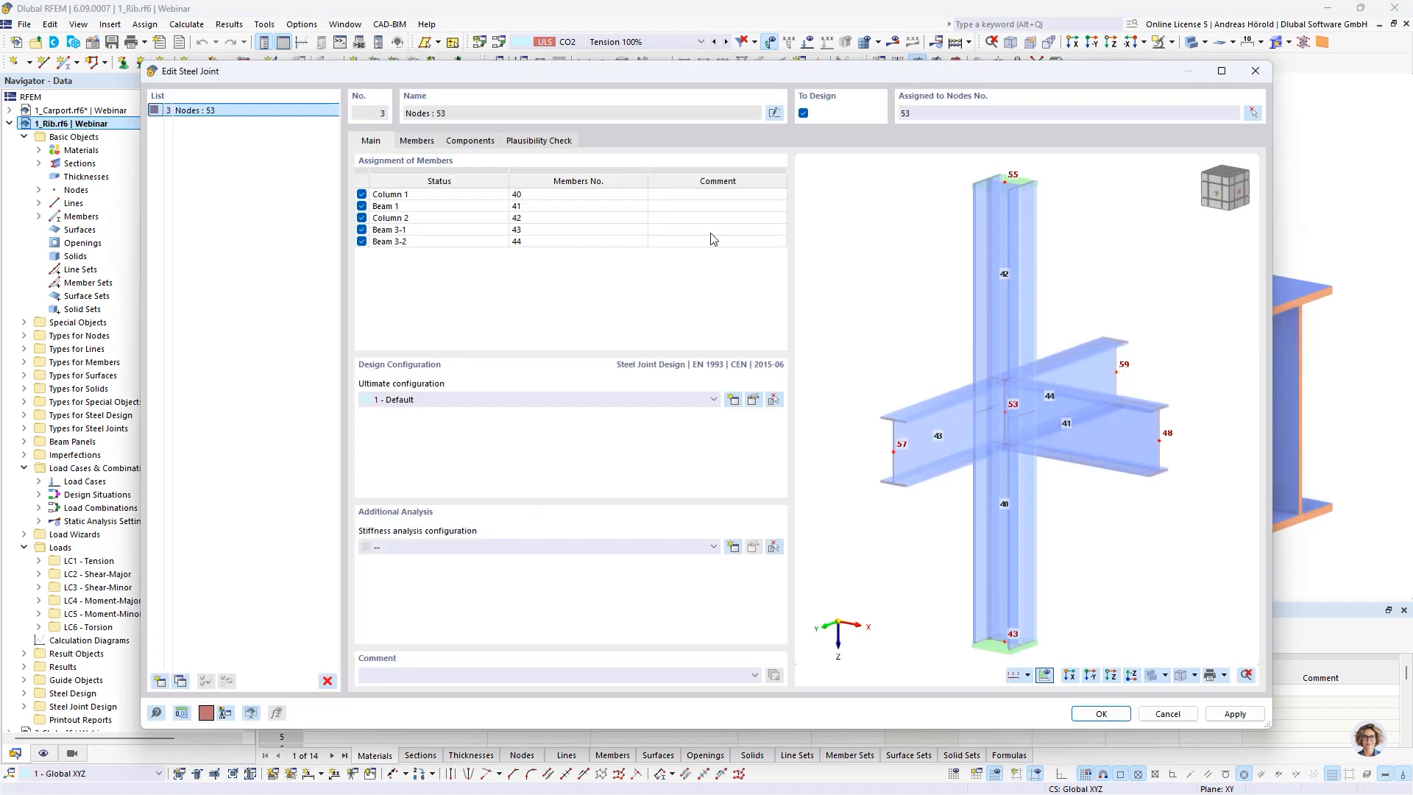
click(459, 141)
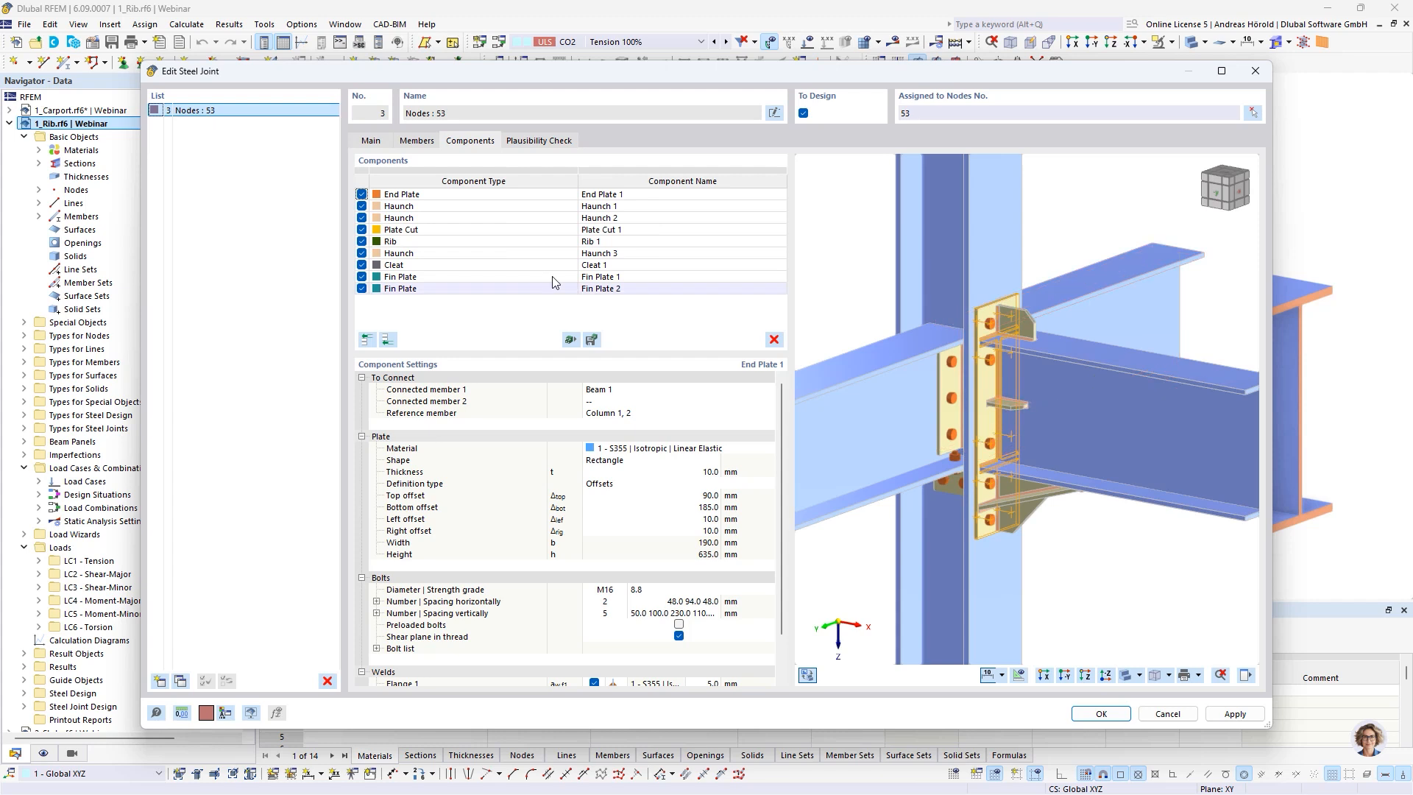
click(478, 242)
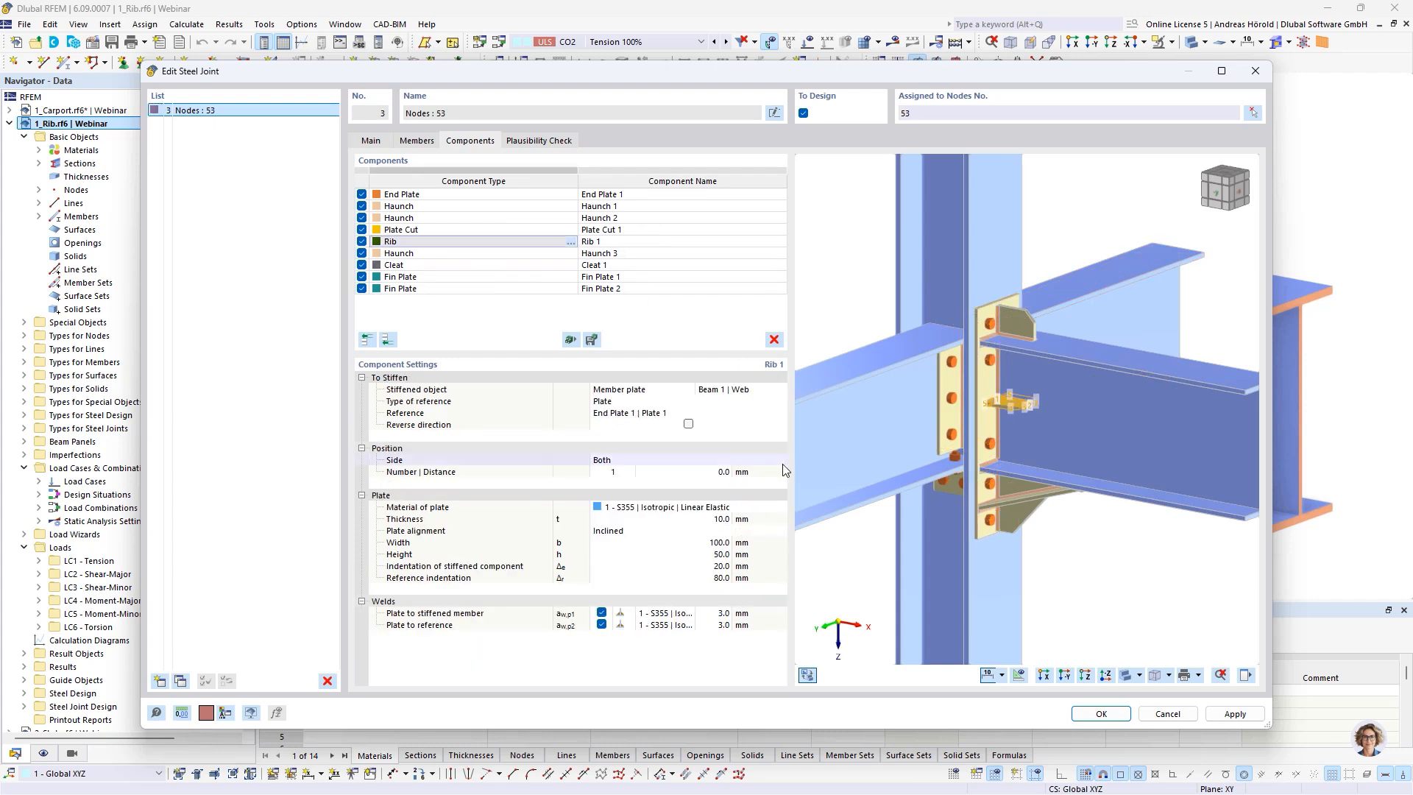
Set the number of ribs on the beam web to 2 with distances of -50 and 100 mm, and confirm the joint
click(612, 472)
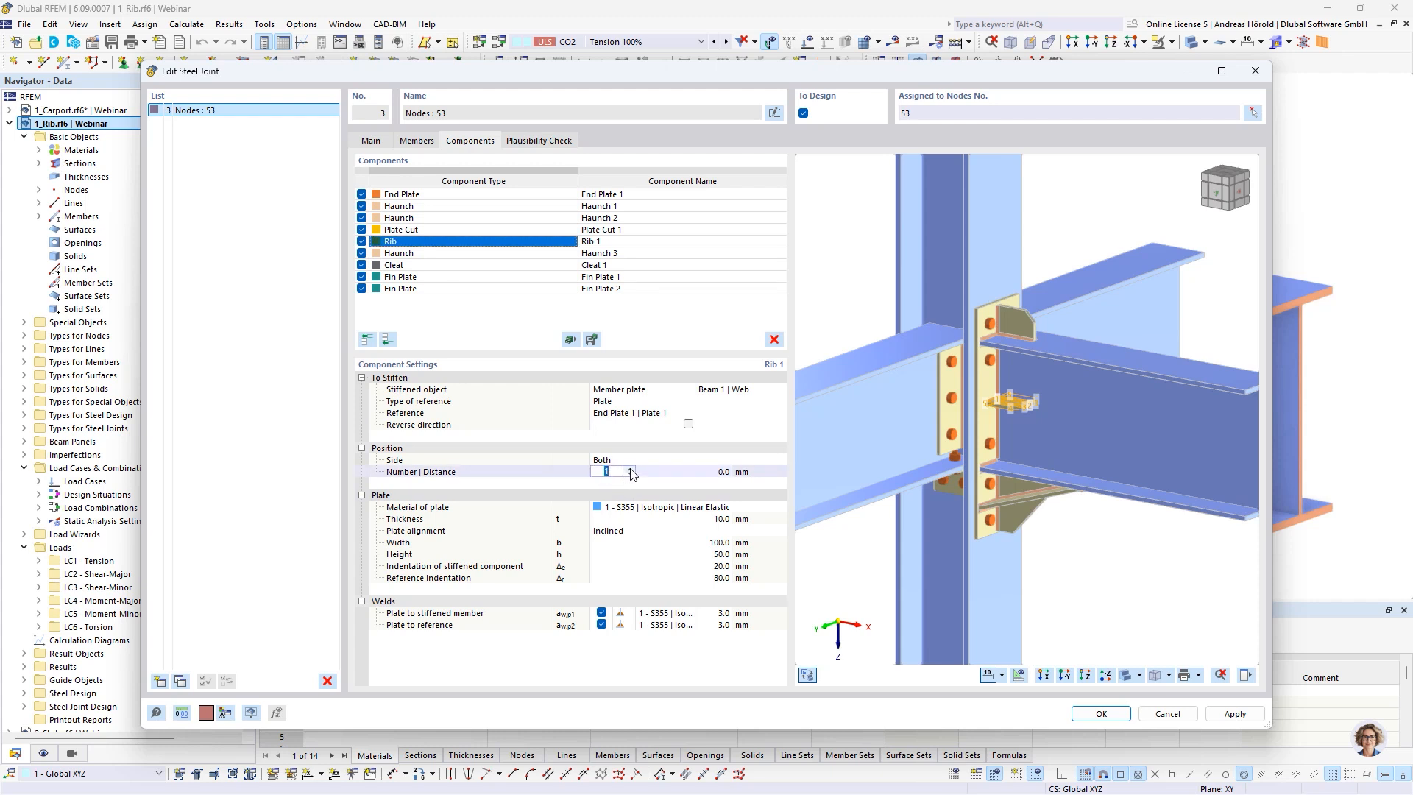
click(630, 469)
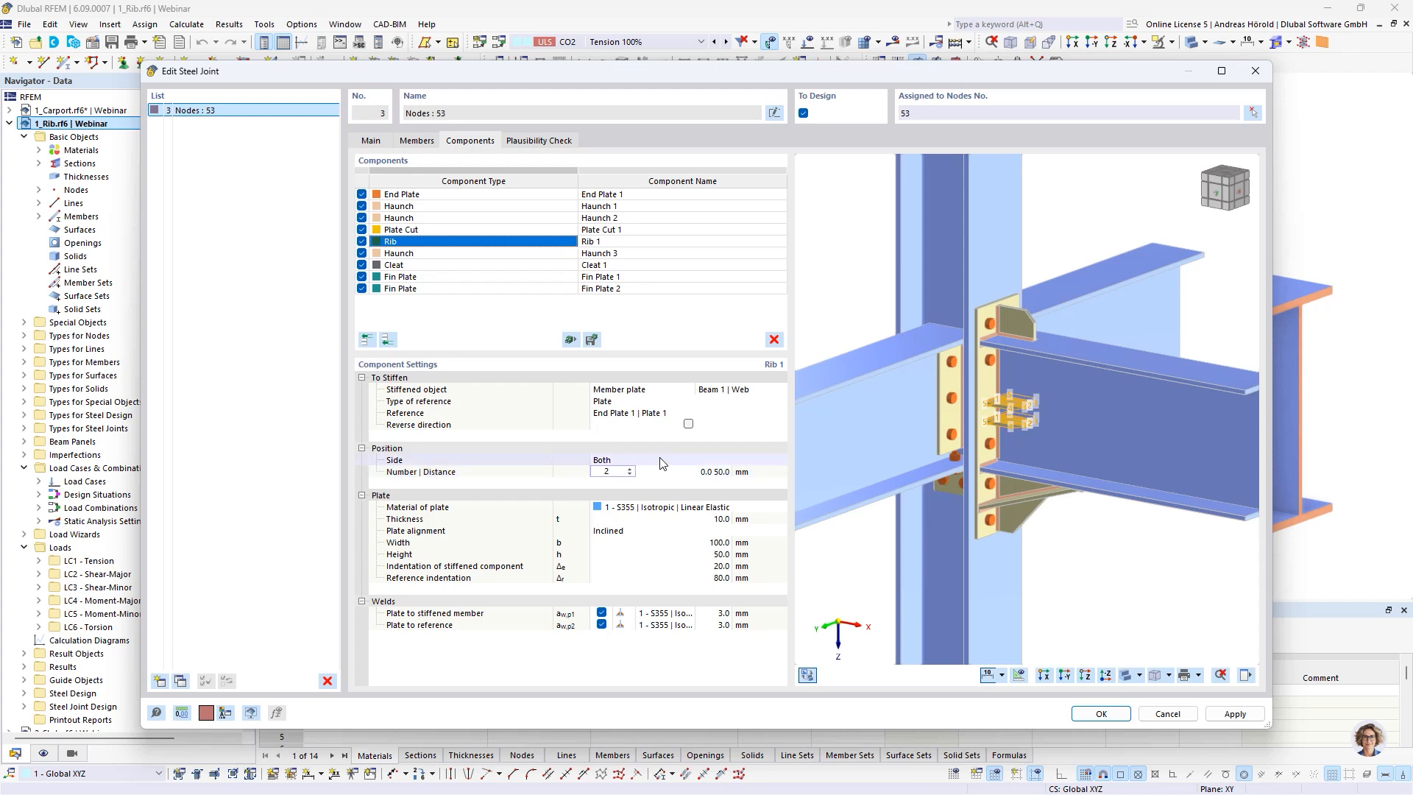
click(701, 474)
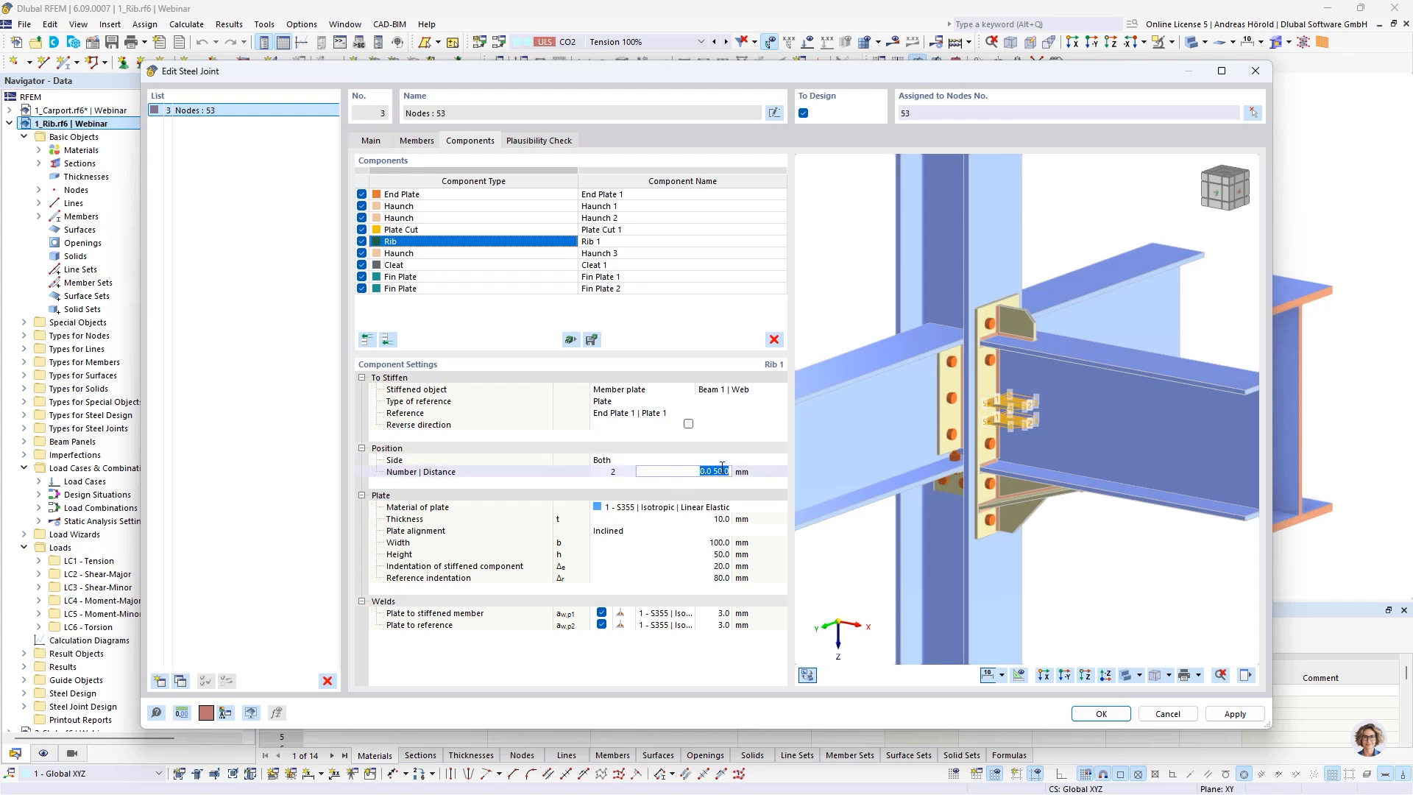
key(BackSpace)
text(-50 100)
key(Tab)
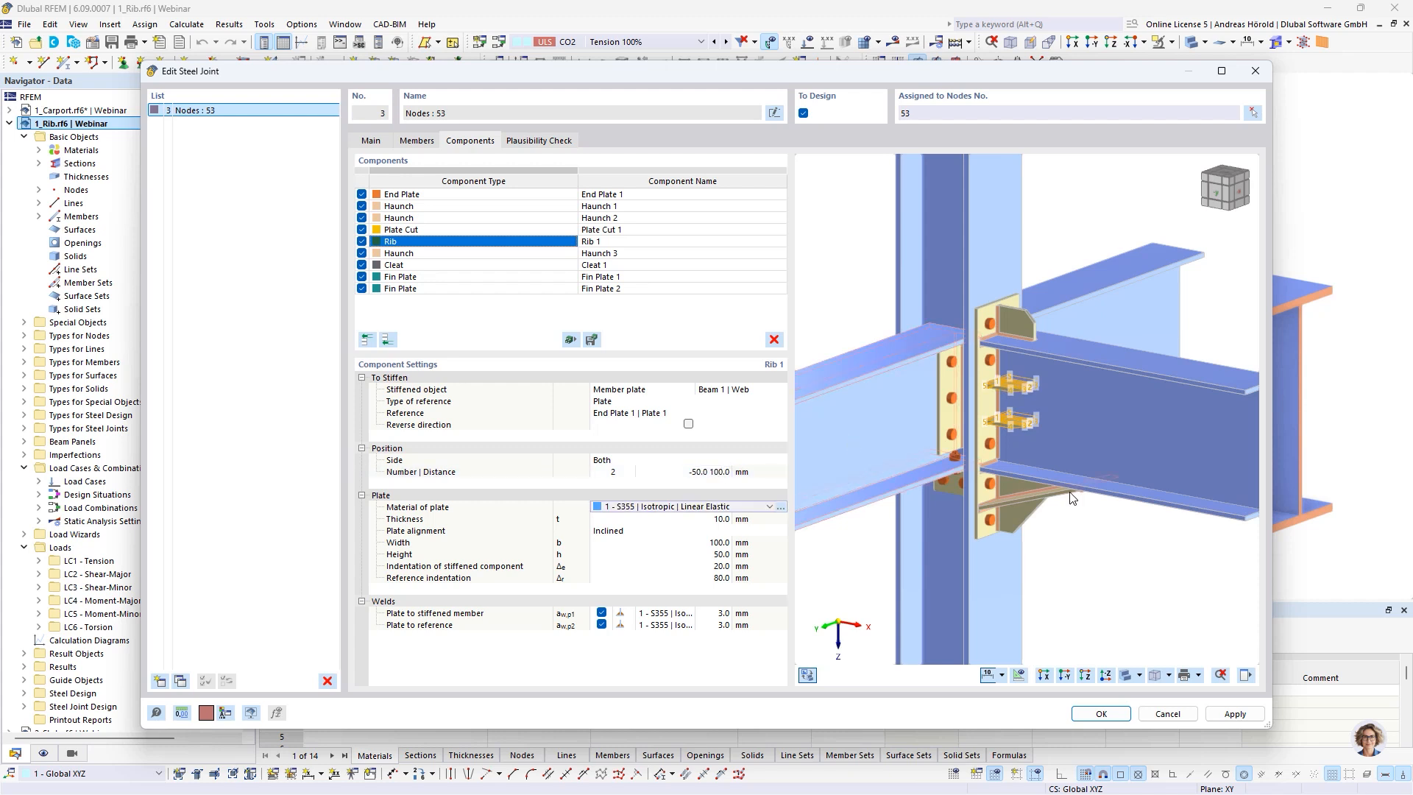
mouse_move(1076, 493)
ctrl+middle_down()
mouse_move(1113, 404)
mouse_move(1060, 500)
mouse_move(949, 507)
mouse_move(800, 483)
mouse_move(1101, 482)
ctrl+middle_up()
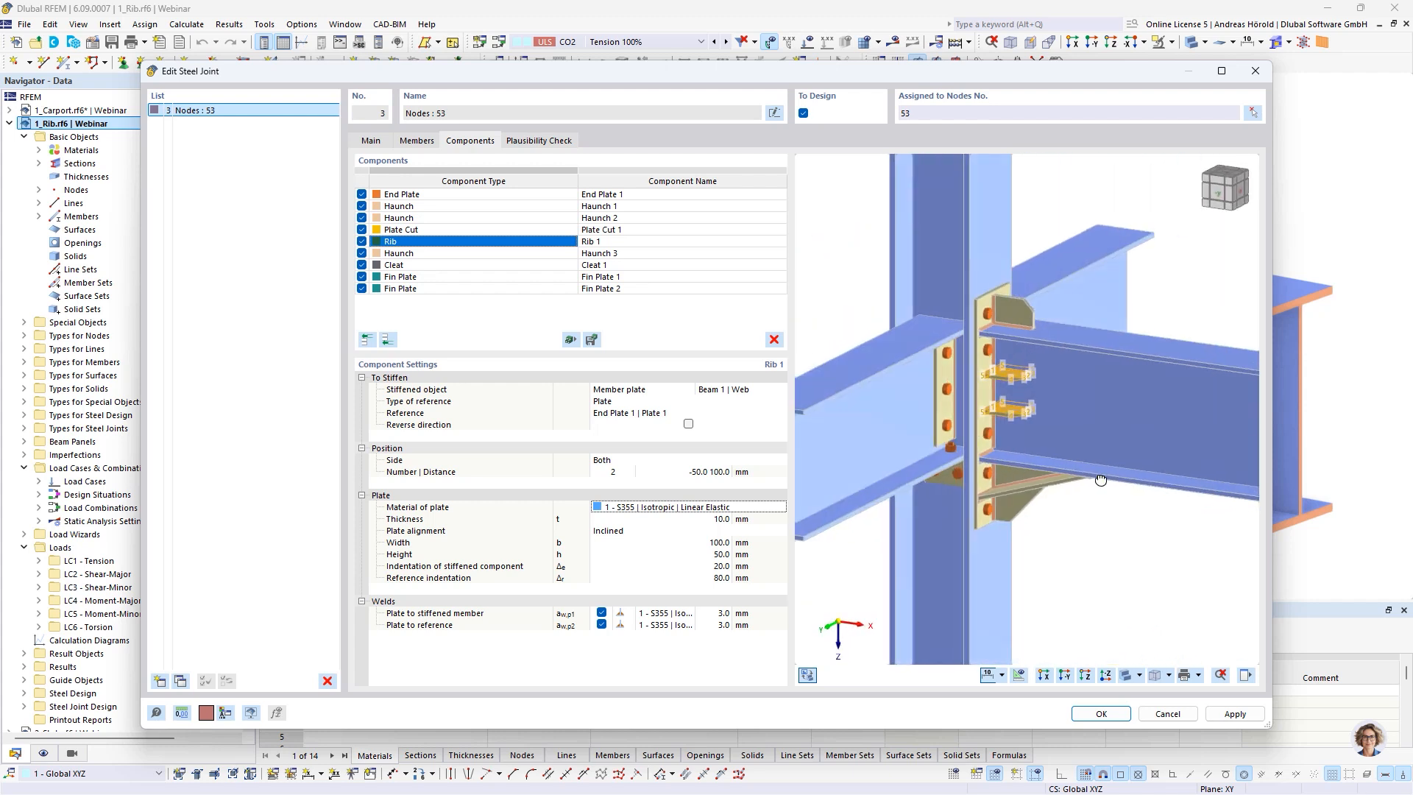
scroll(1096, 501, down, 1)
click(1099, 523)
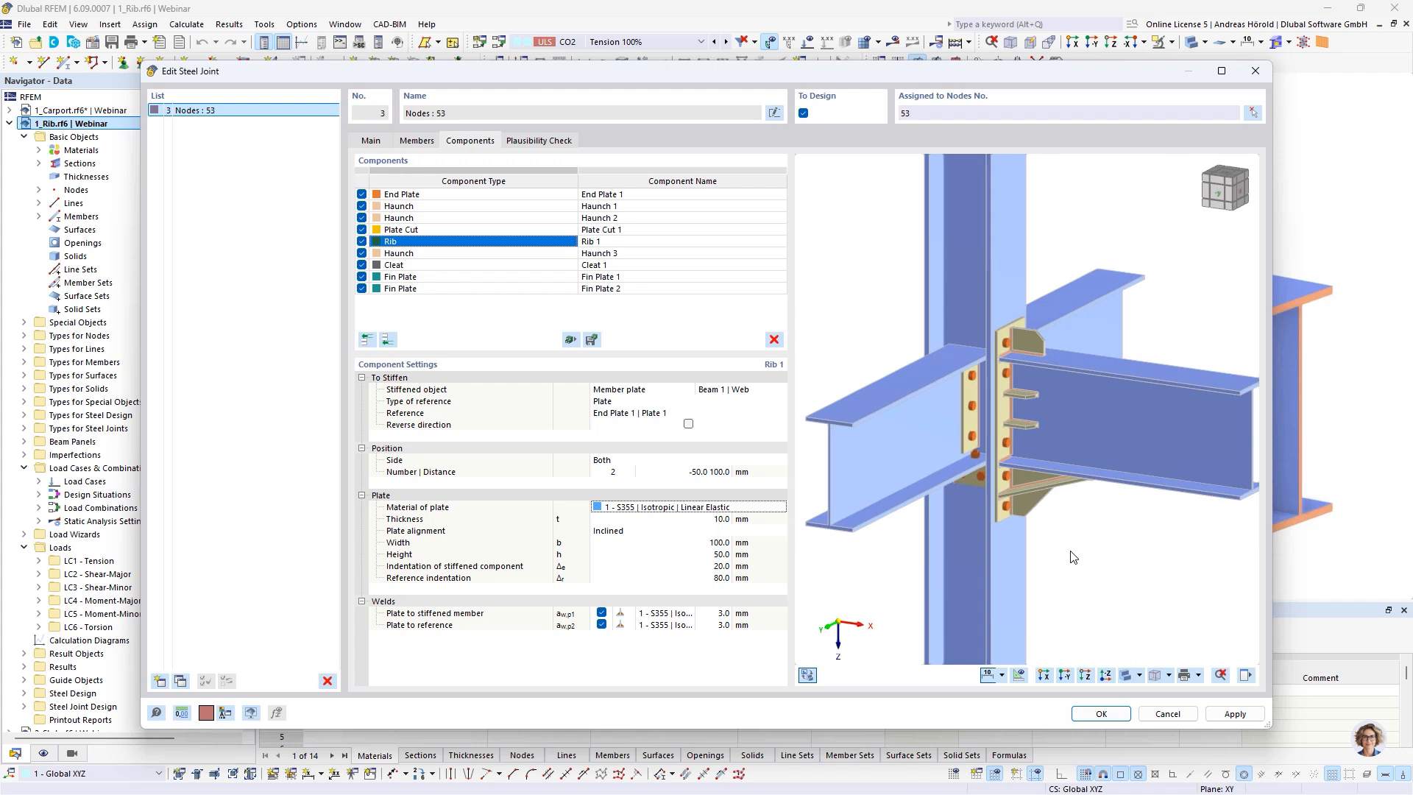
click(1099, 713)
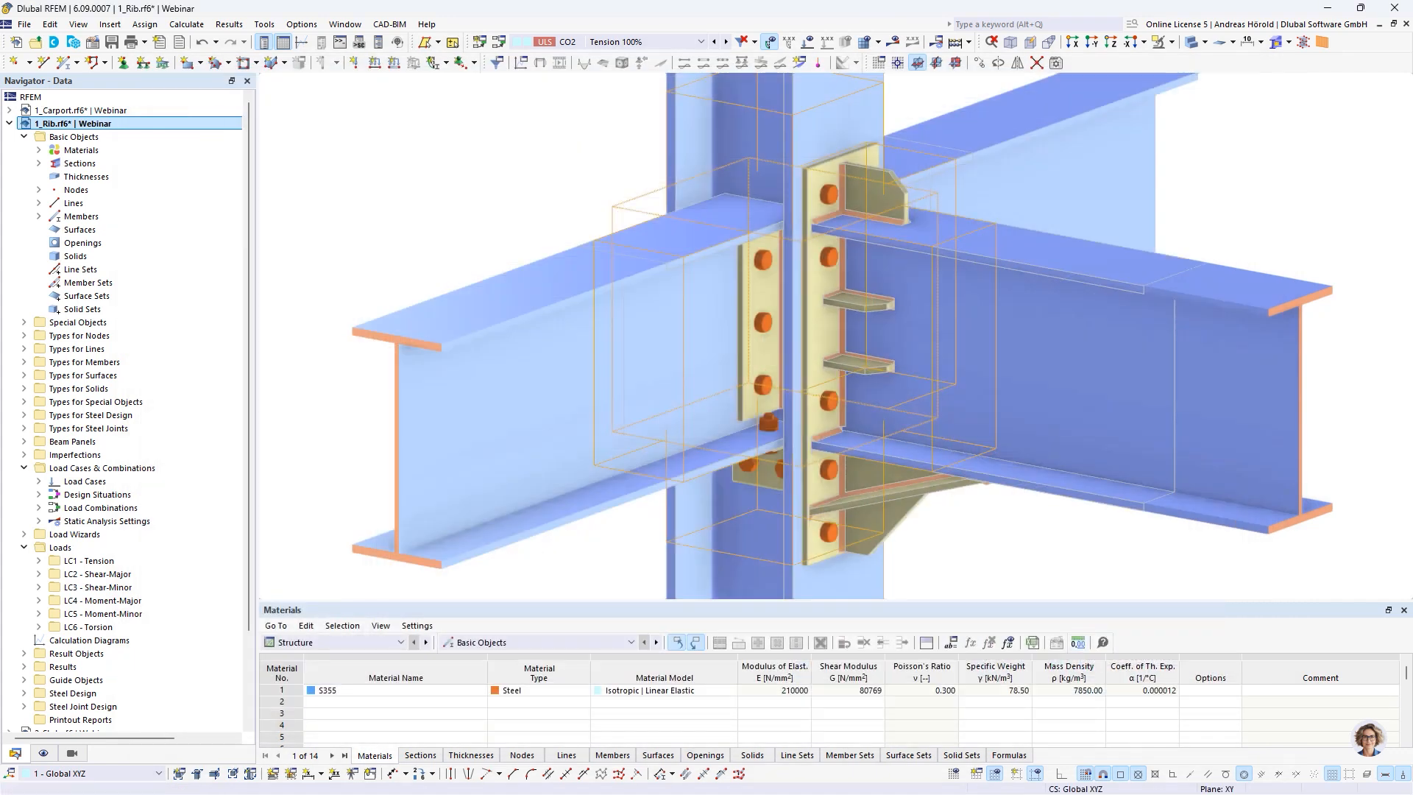
key(alt+Tab)
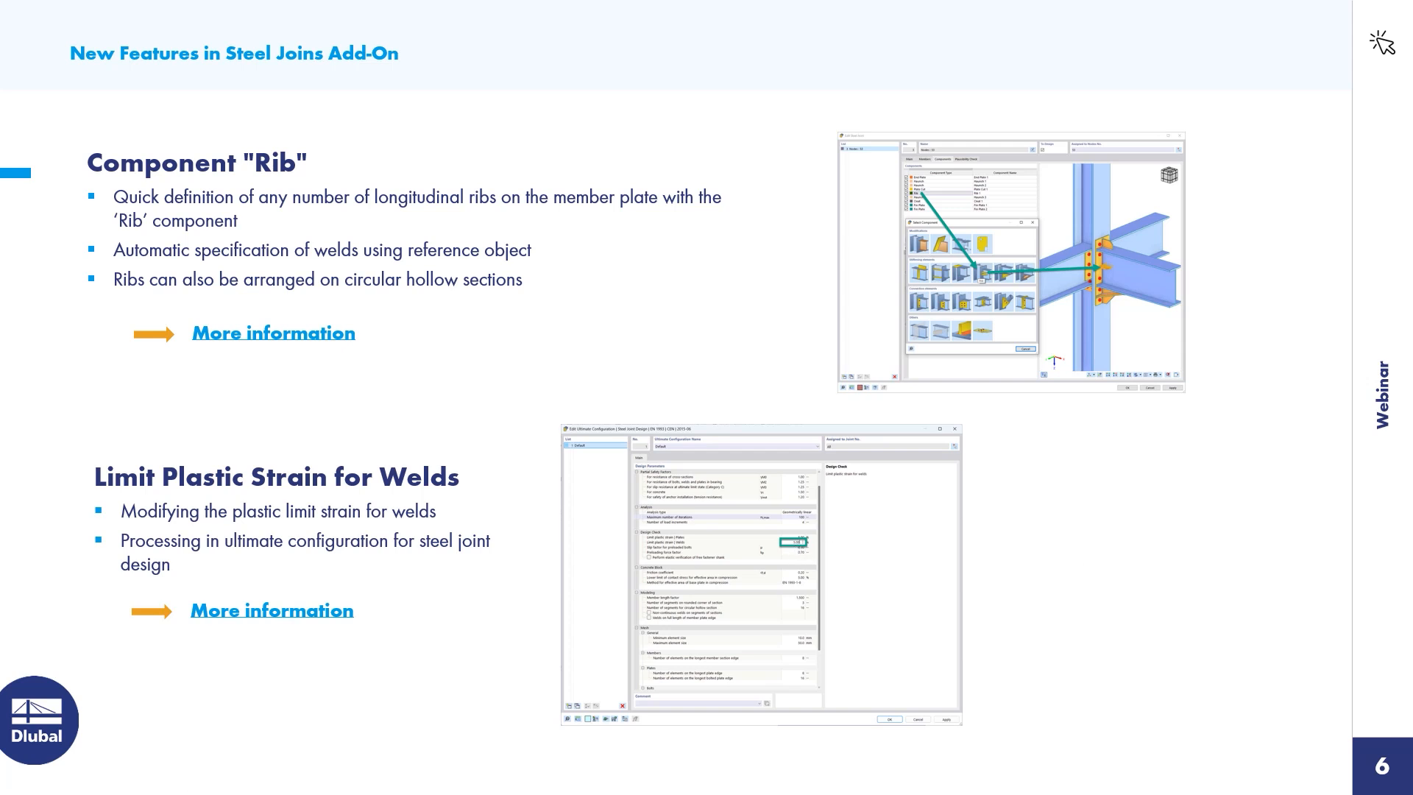
key(alt+Tab)
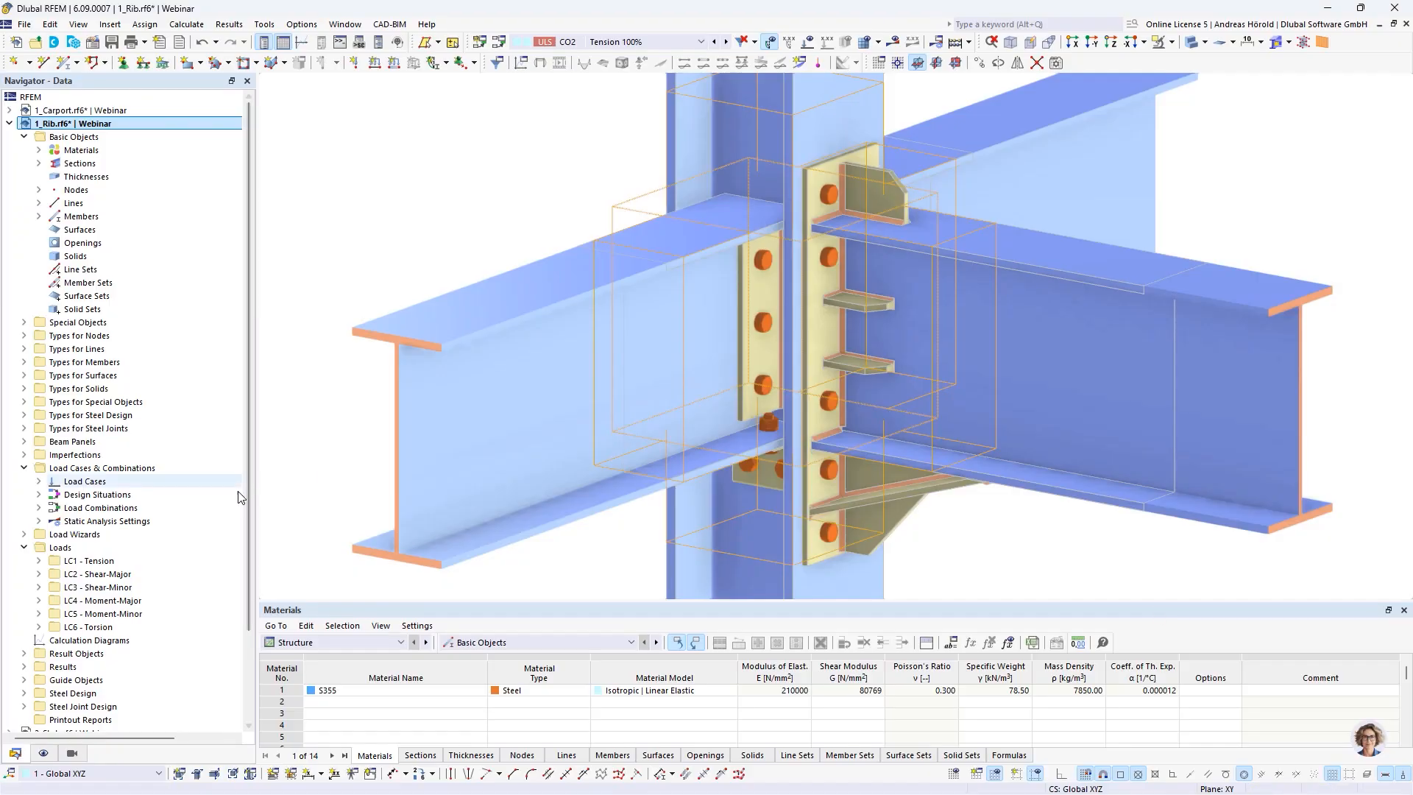
Open the default ultimate configuration for steel joint design and review the limit plastic strain for plates and welds
scroll(155, 569, down, 3)
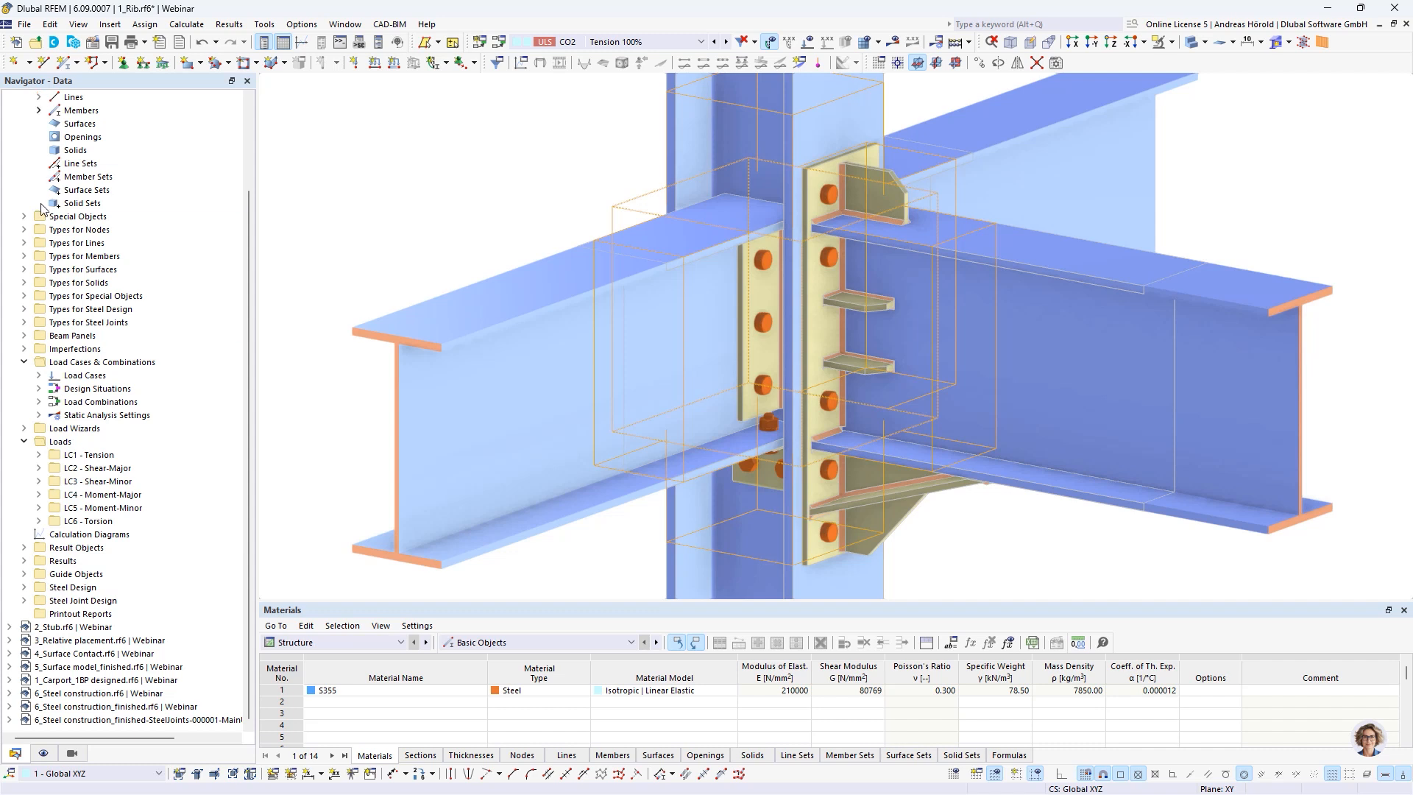
click(24, 600)
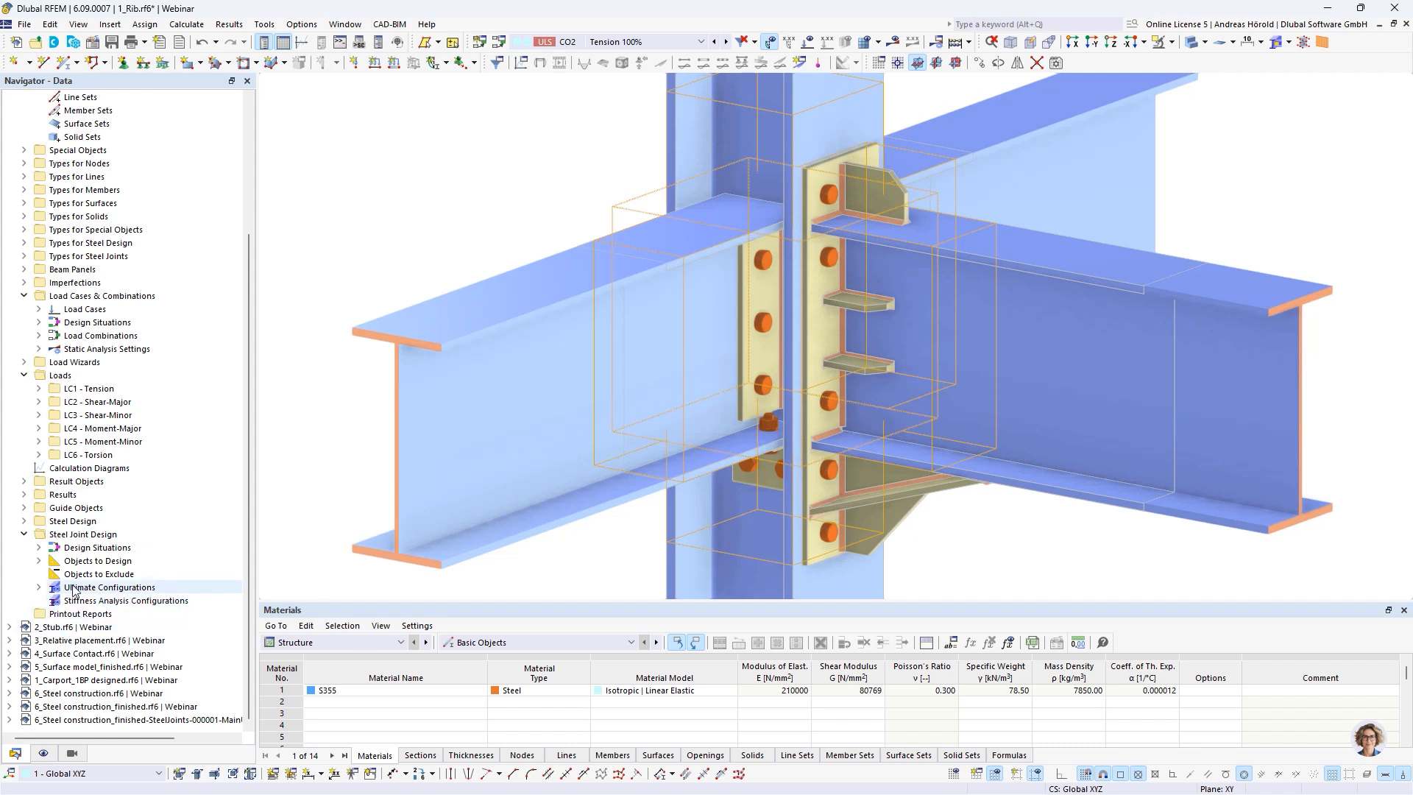
click(38, 587)
double_click(99, 600)
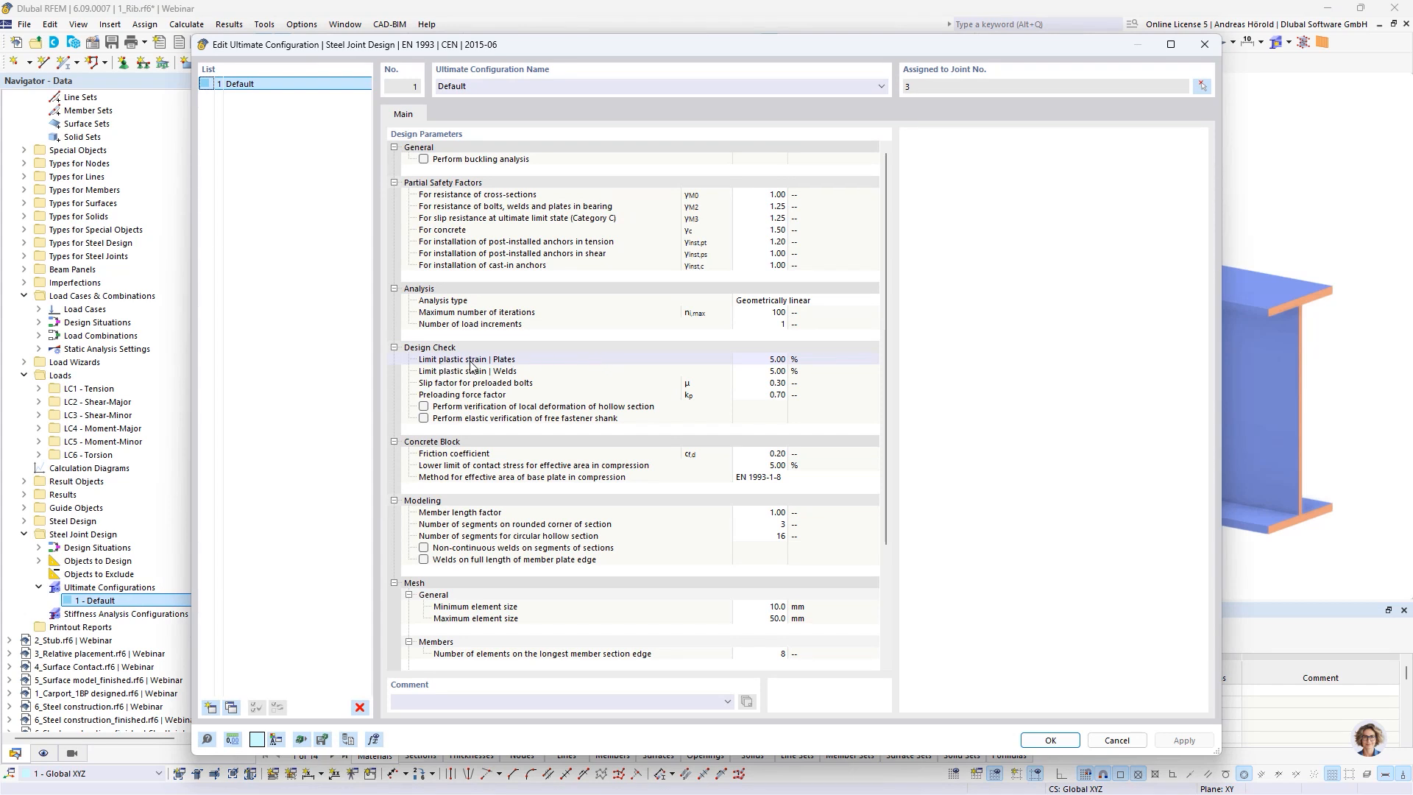
click(775, 372)
click(772, 361)
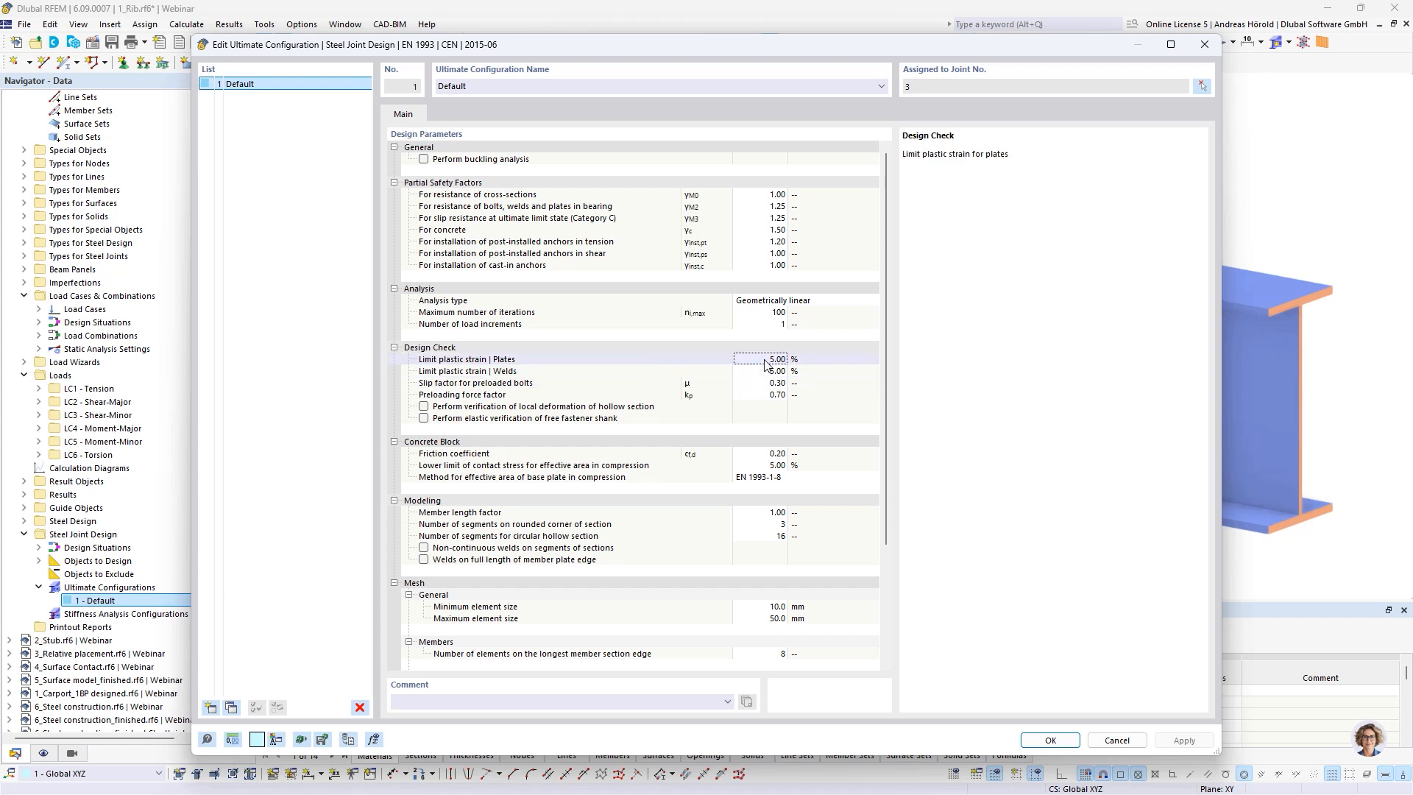
click(780, 371)
click(773, 382)
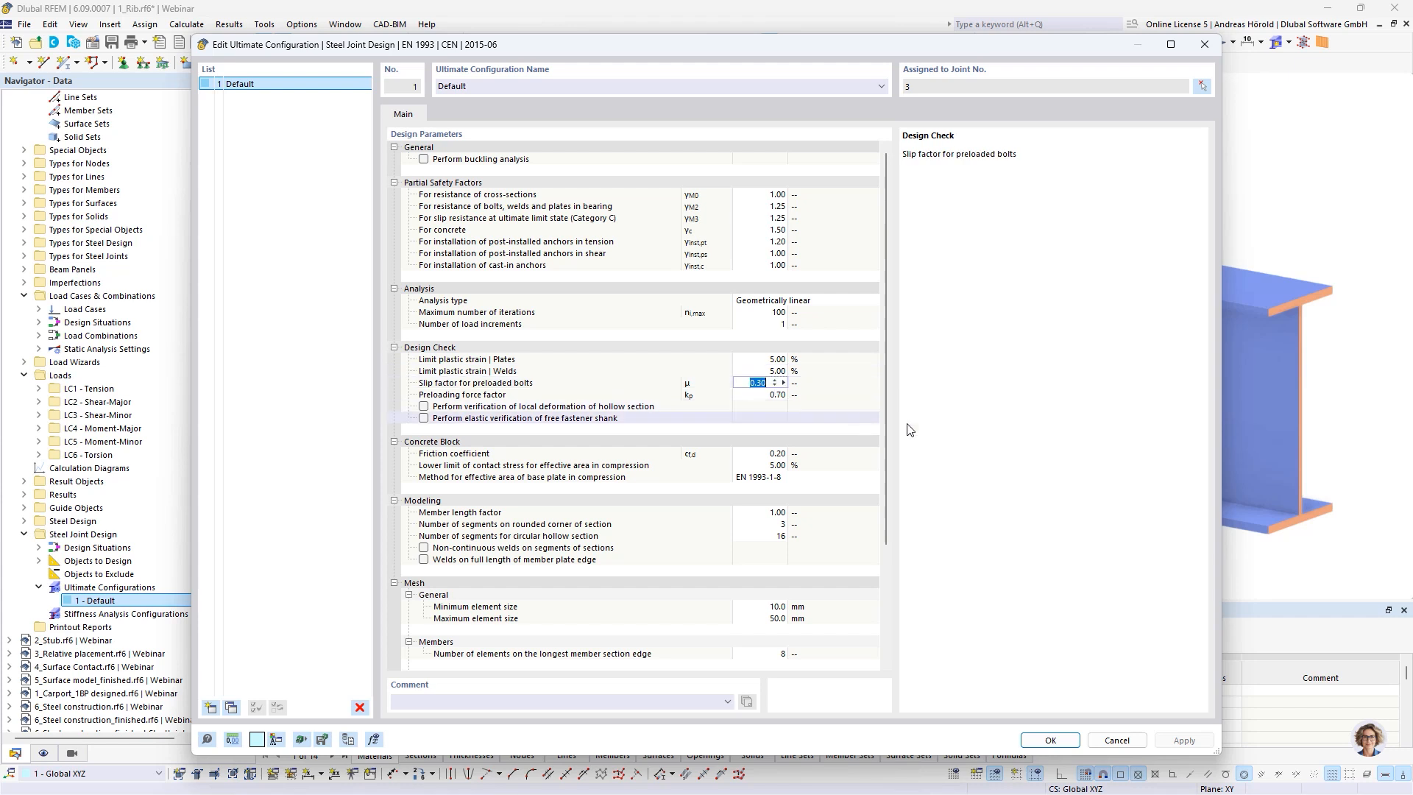
click(1051, 740)
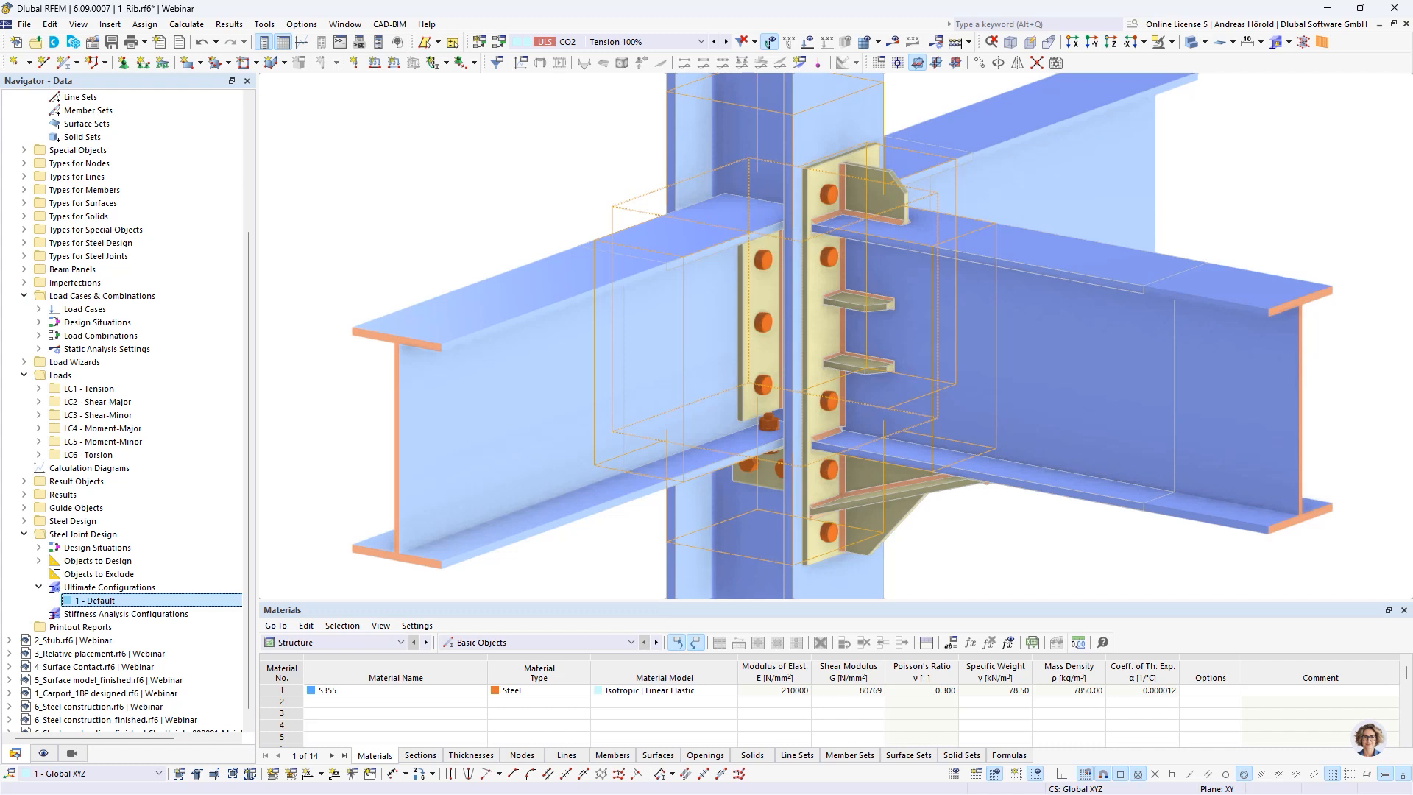
key(alt+Tab)
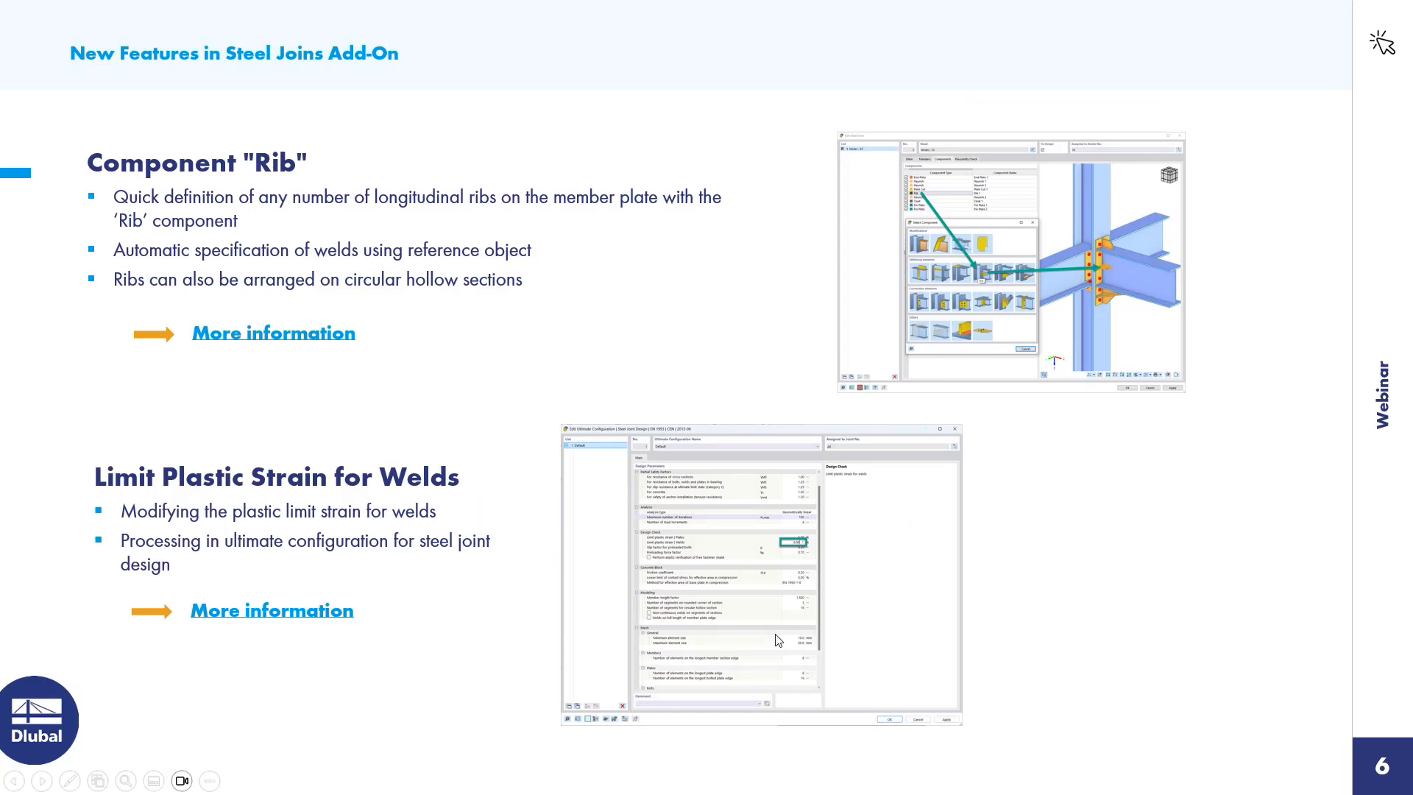
click(1164, 548)
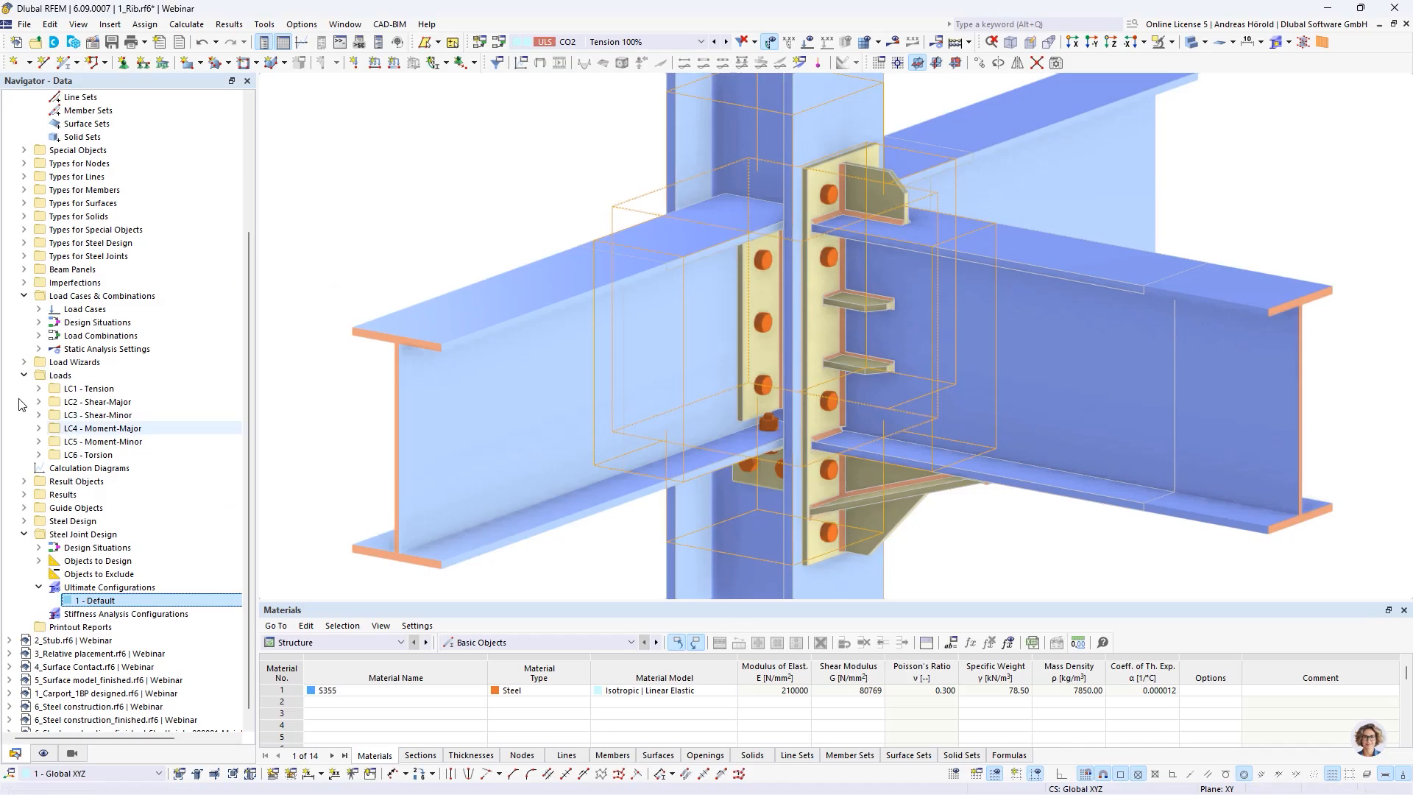
Switch to the model 2_Stub.rf6 and examine the joint where the beams meet the column
scroll(74, 421, down, 1)
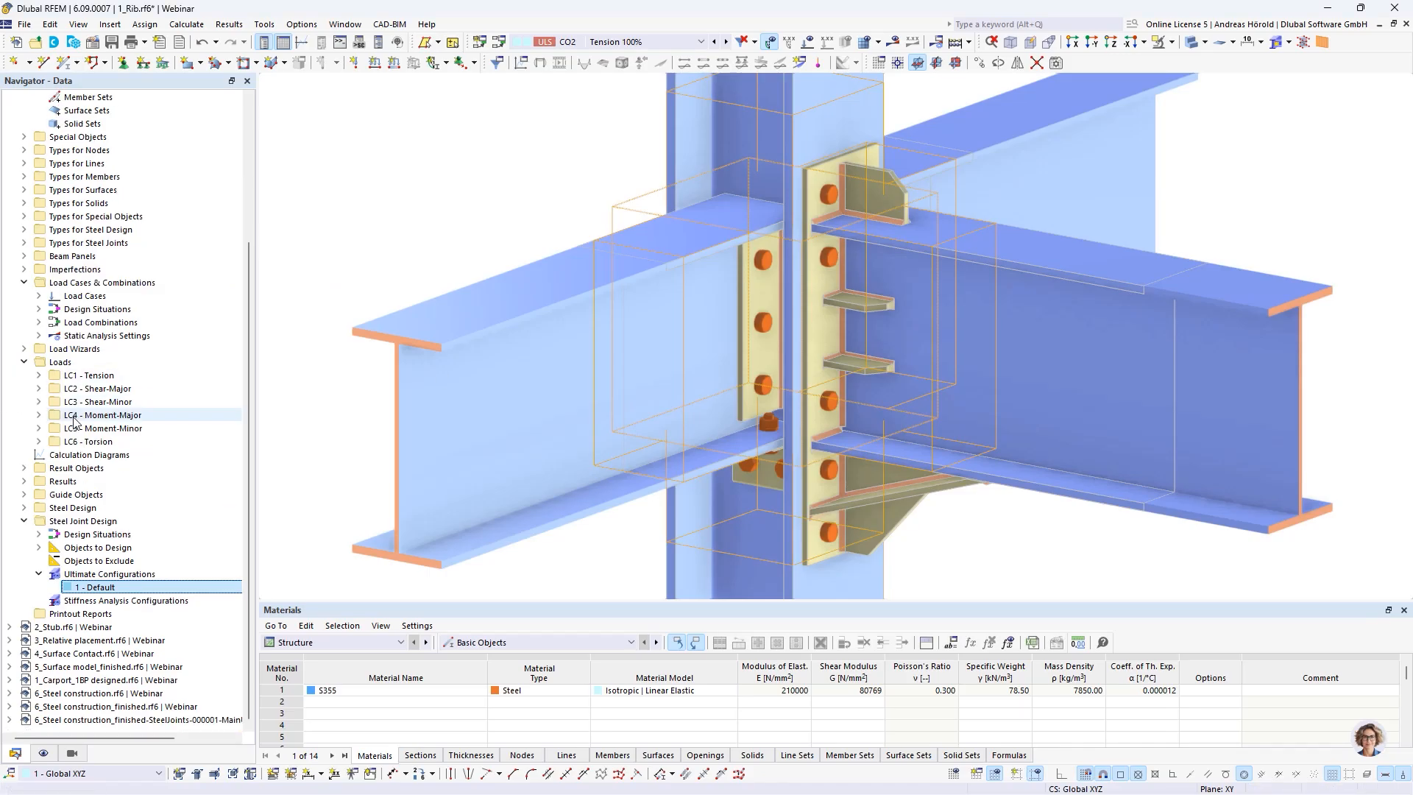
click(66, 628)
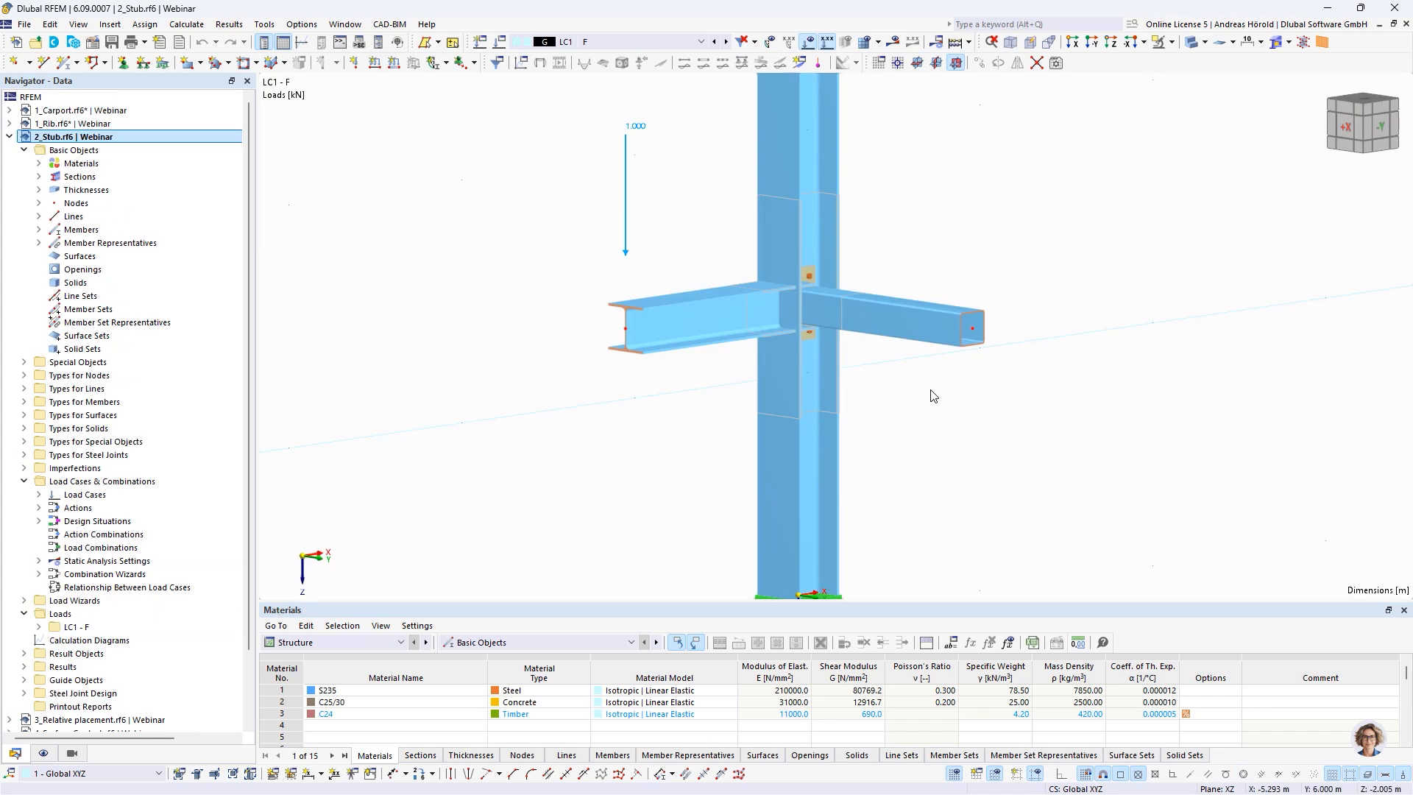
ctrl+middle_drag(931, 391, 817, 385)
scroll(1047, 271, up, 1)
middle_drag(1047, 271, 810, 347)
scroll(784, 381, up, 3)
scroll(802, 370, up, 4)
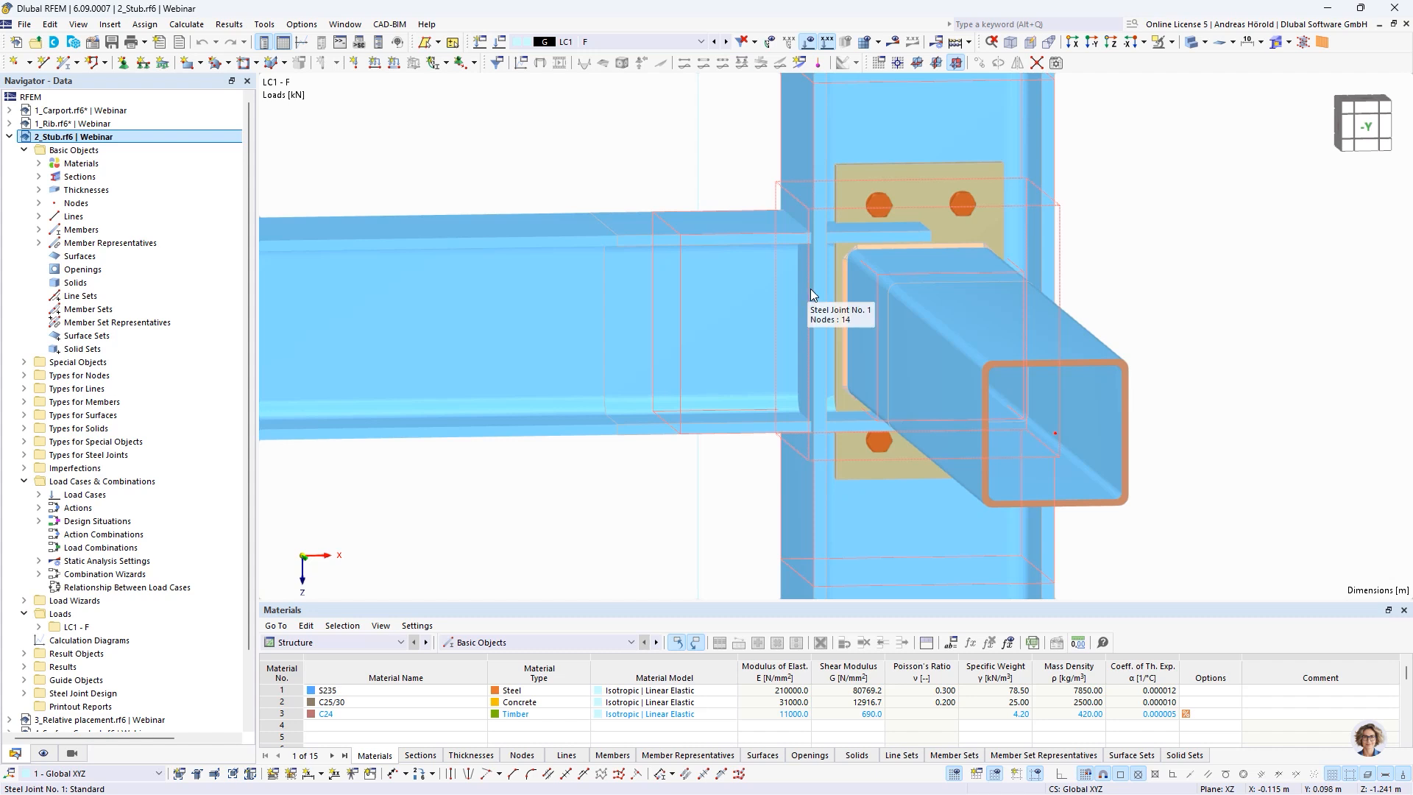
Open the components of the steel joint at node 14 and add a Stub component at the end of the list
ctrl+middle_drag(843, 301, 827, 305)
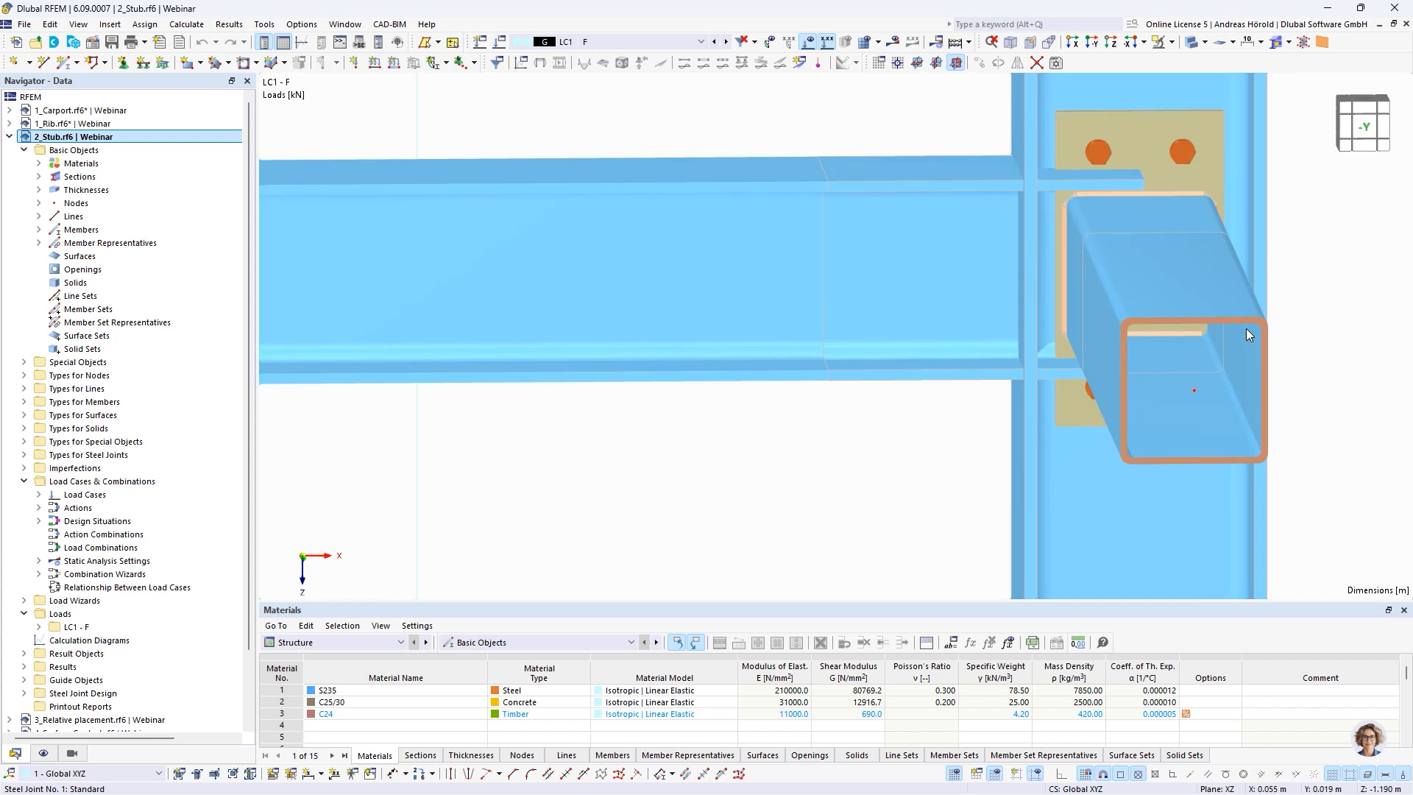
scroll(964, 430, down, 4)
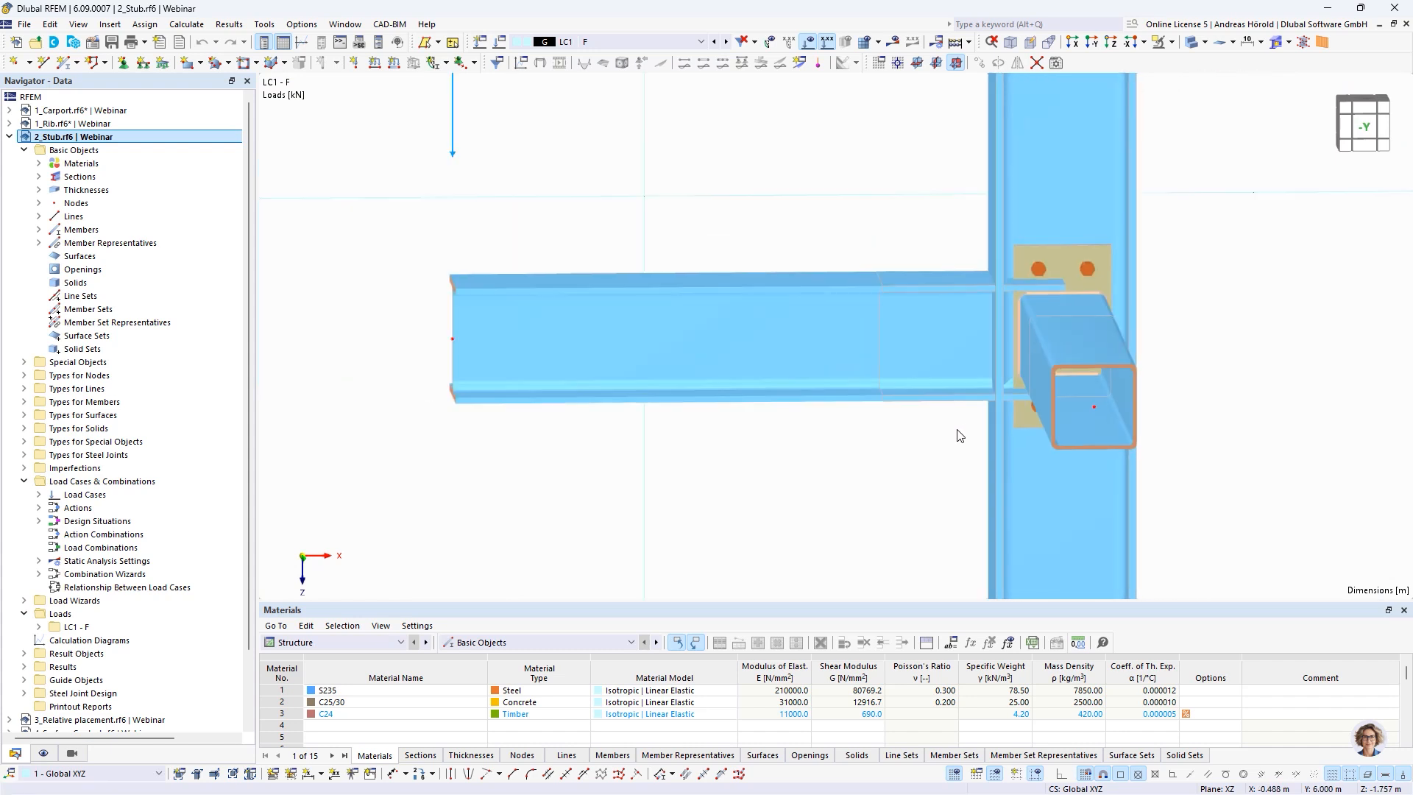
ctrl+middle_drag(757, 447, 996, 333)
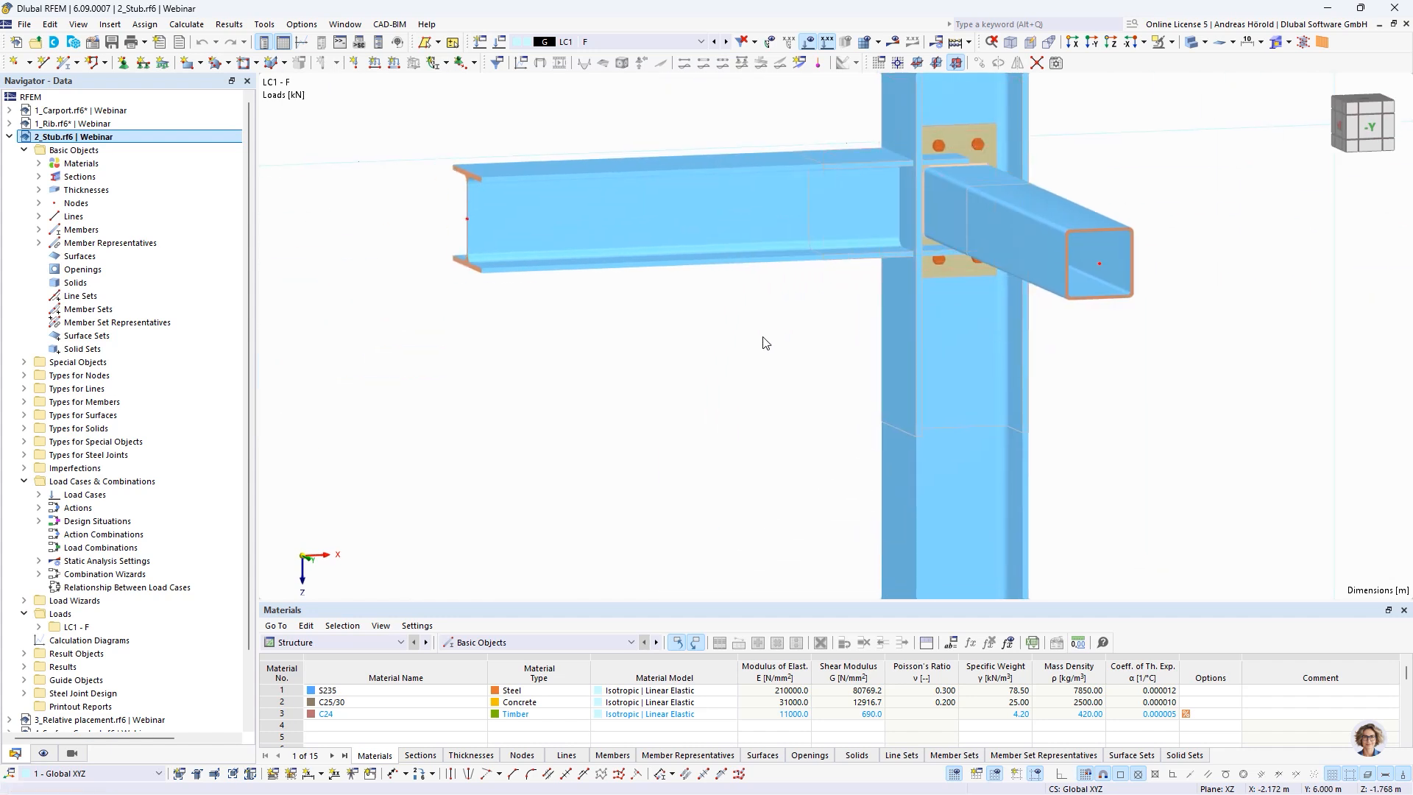
double_click(961, 203)
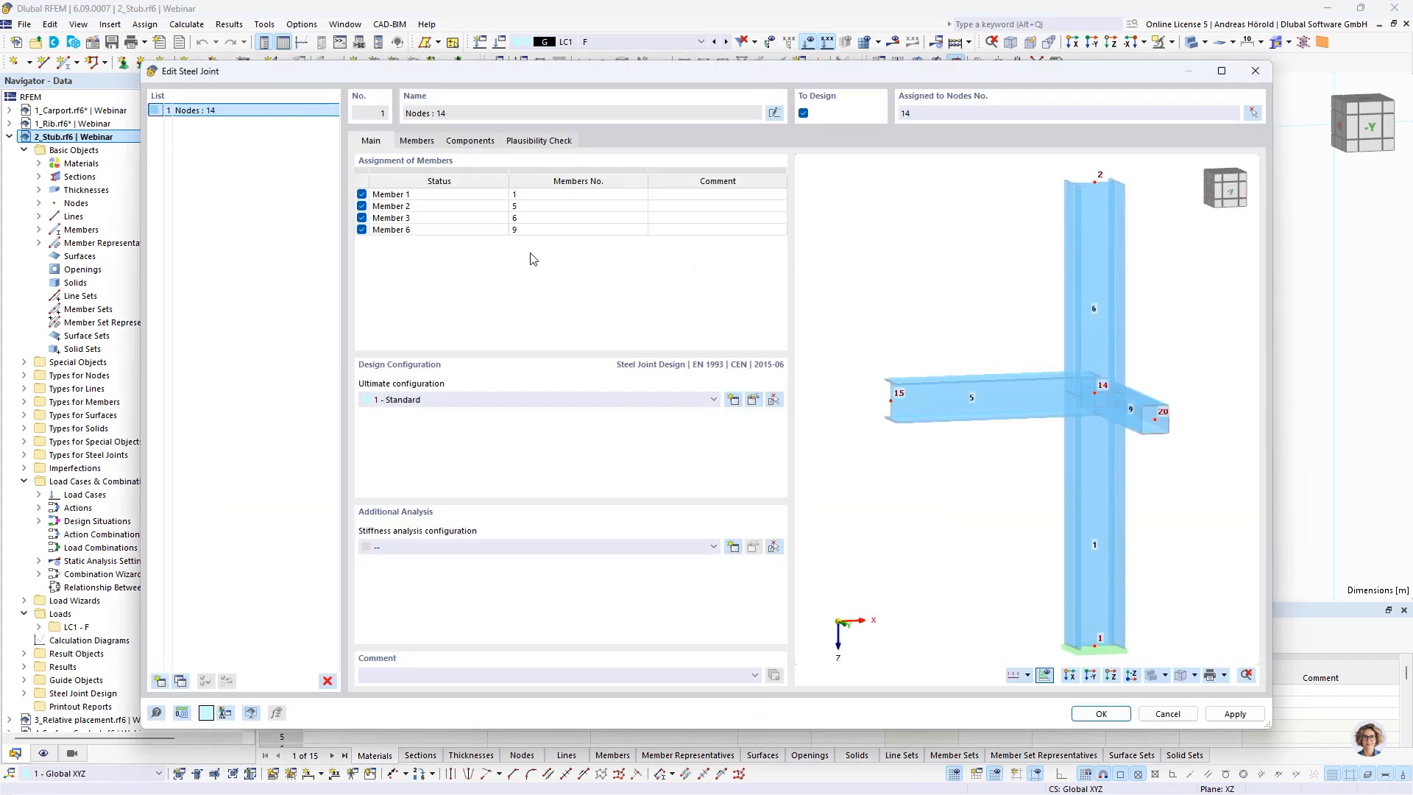
click(474, 141)
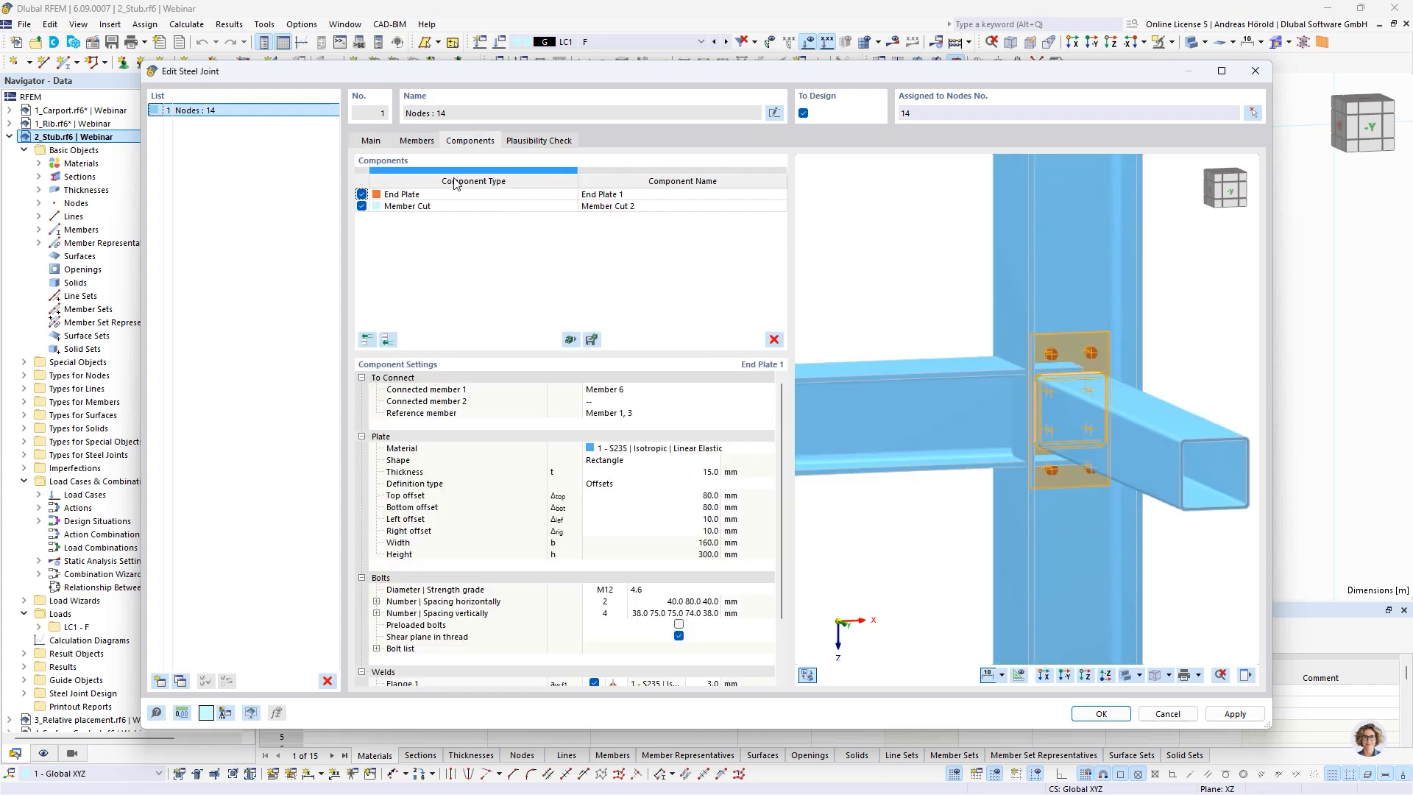
click(386, 340)
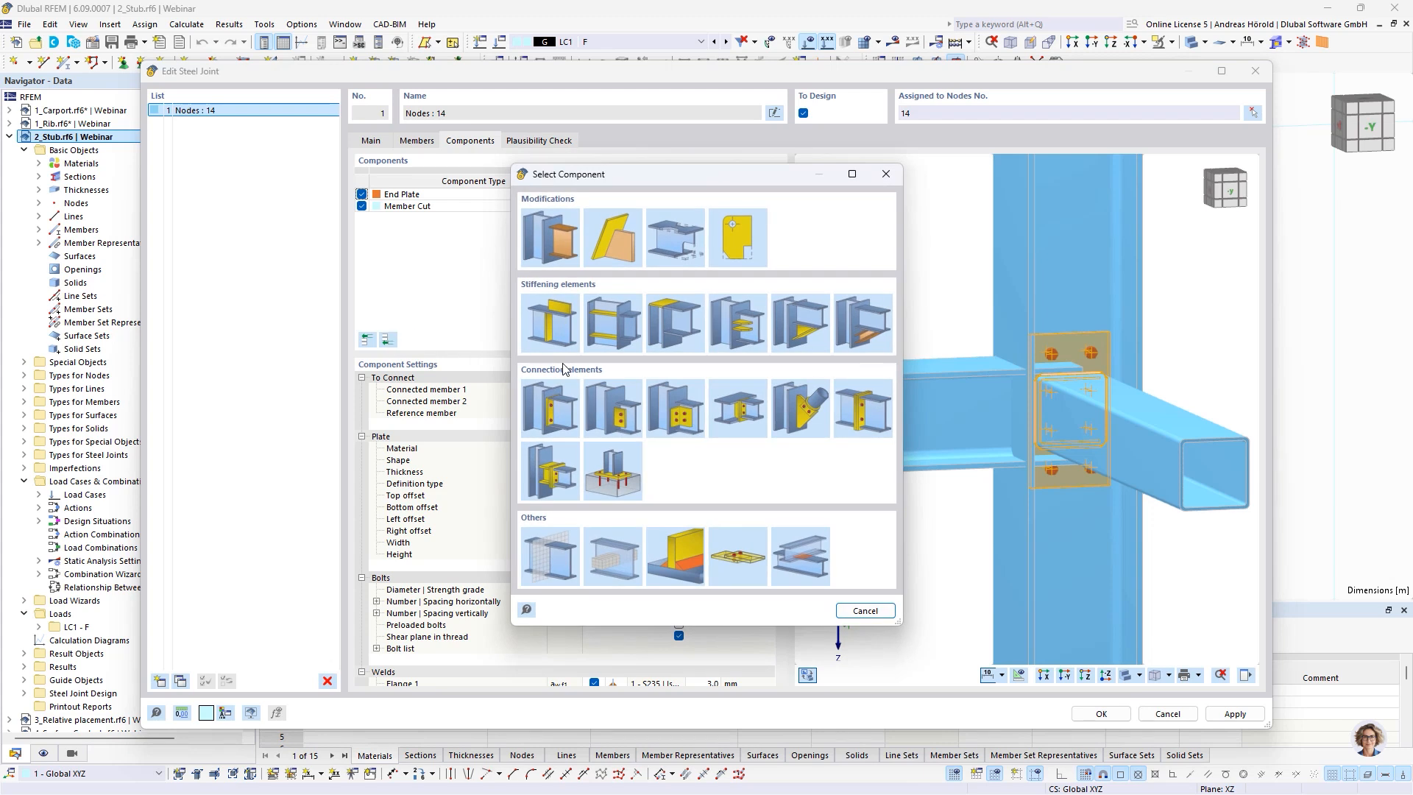
click(552, 476)
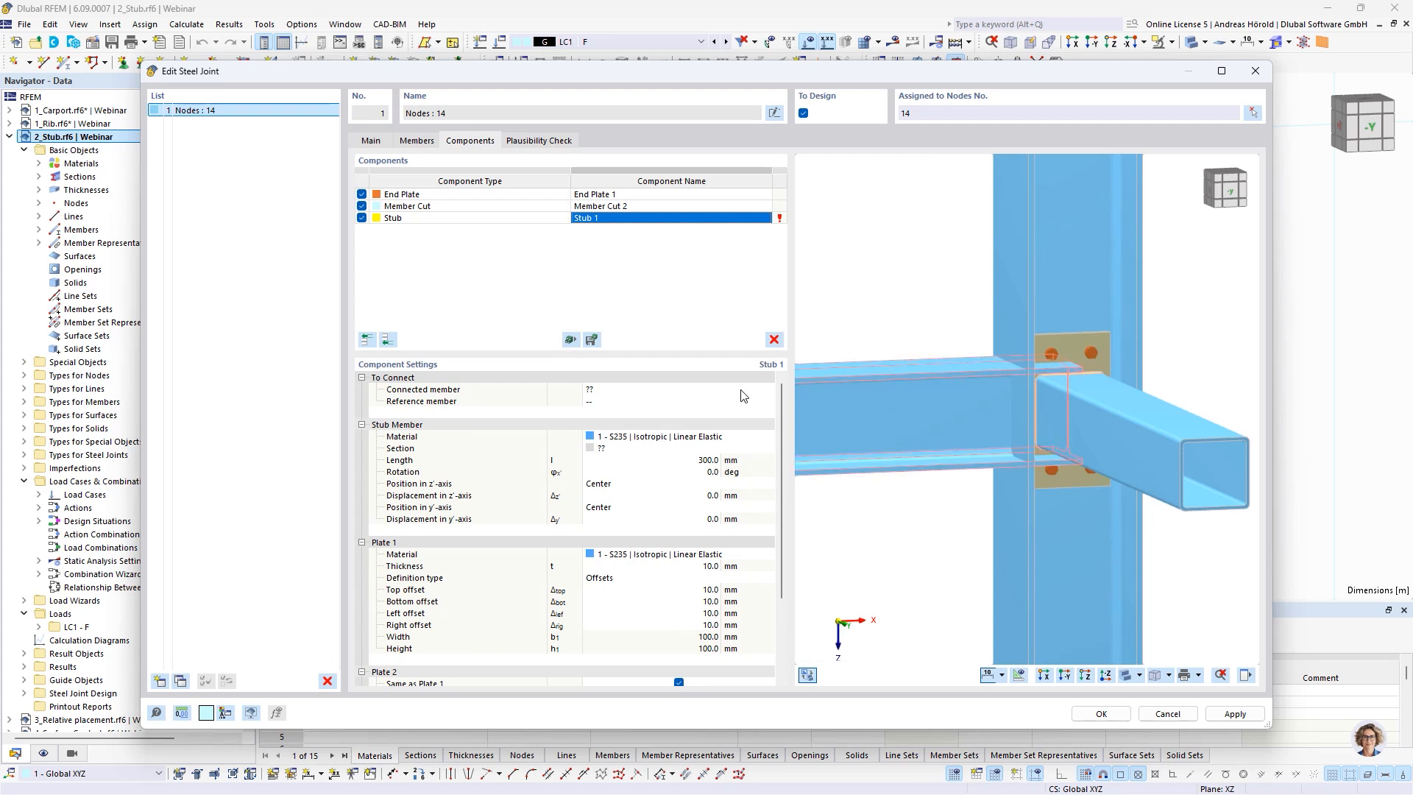
Set the stub's connected member to Member 2 and its reference member to Member 1, 3
click(626, 392)
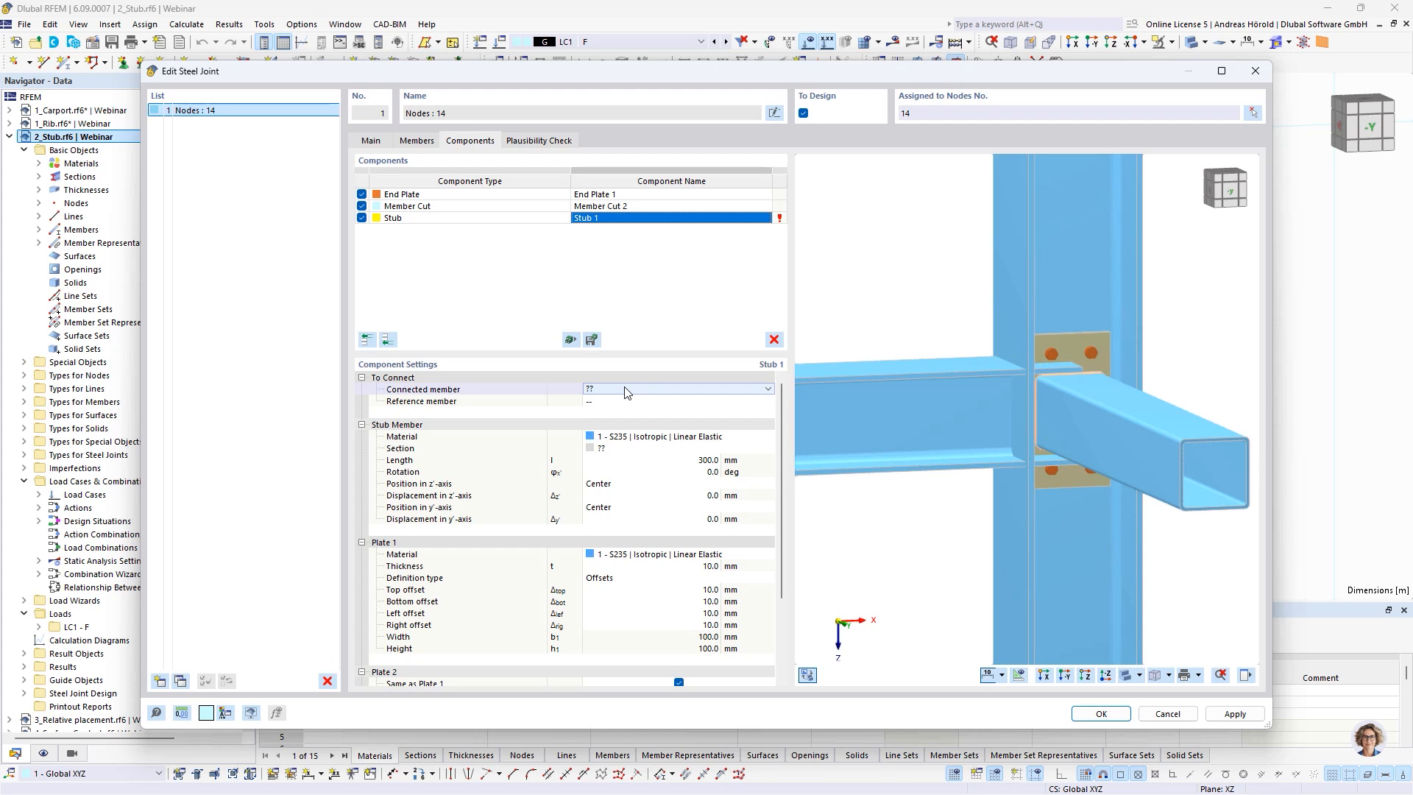
click(626, 390)
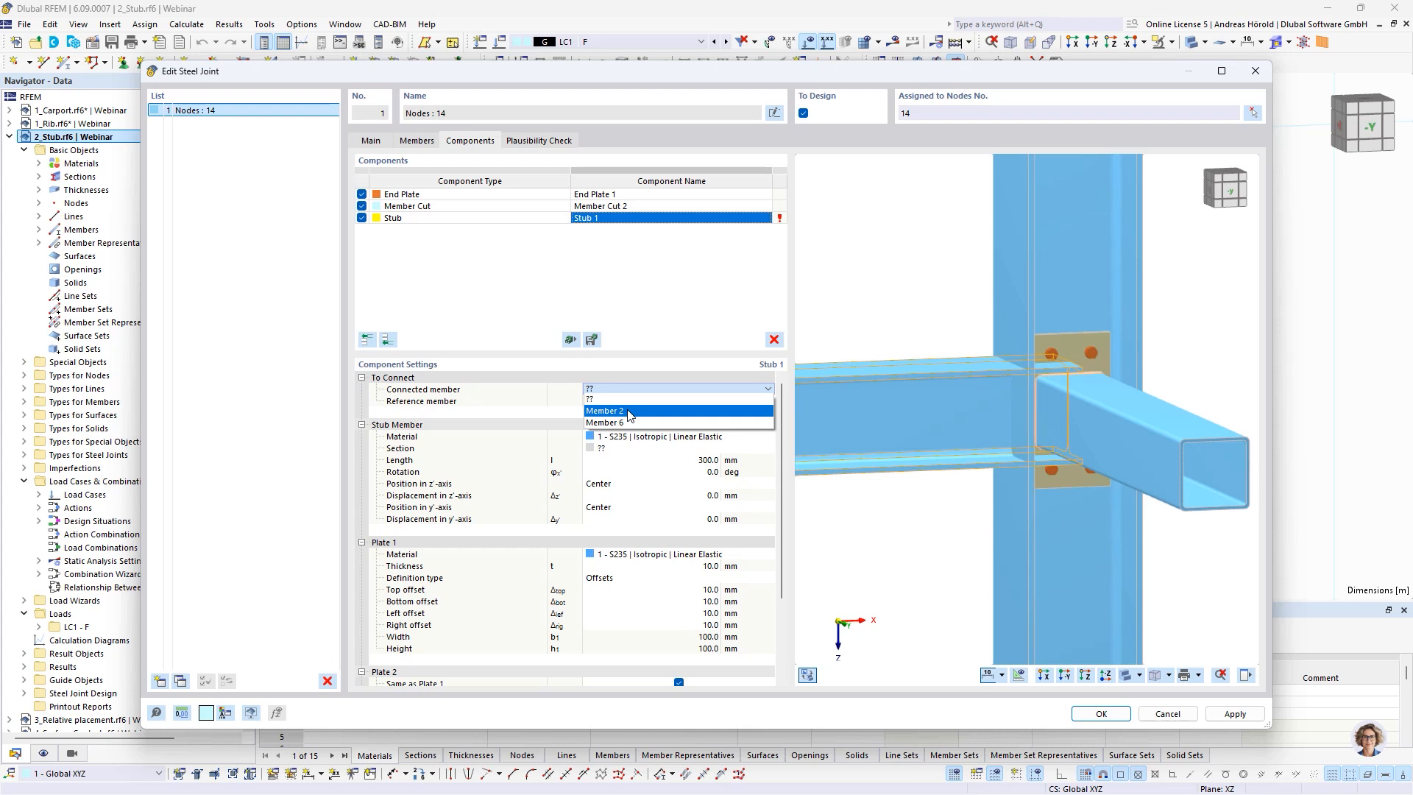
click(630, 411)
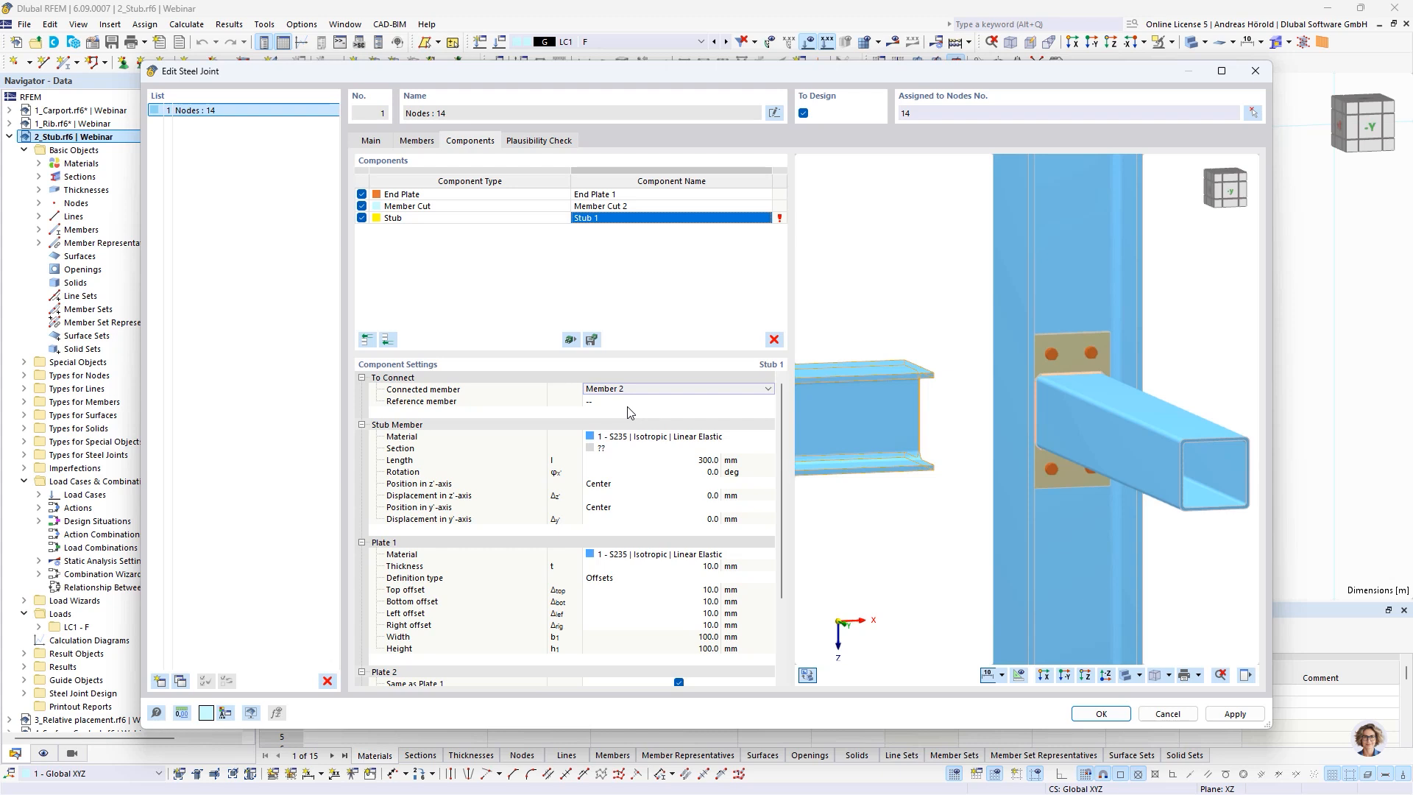
click(622, 402)
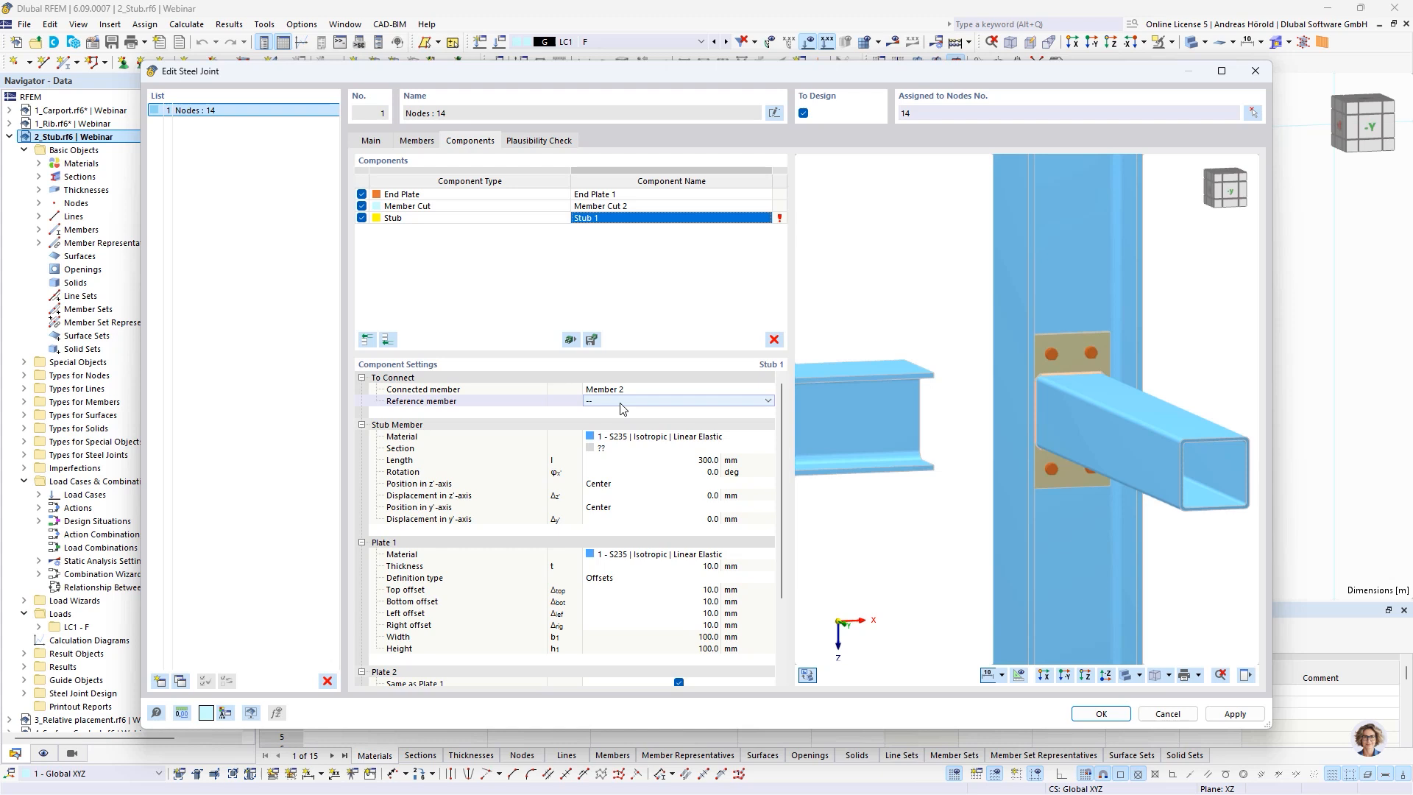
click(622, 403)
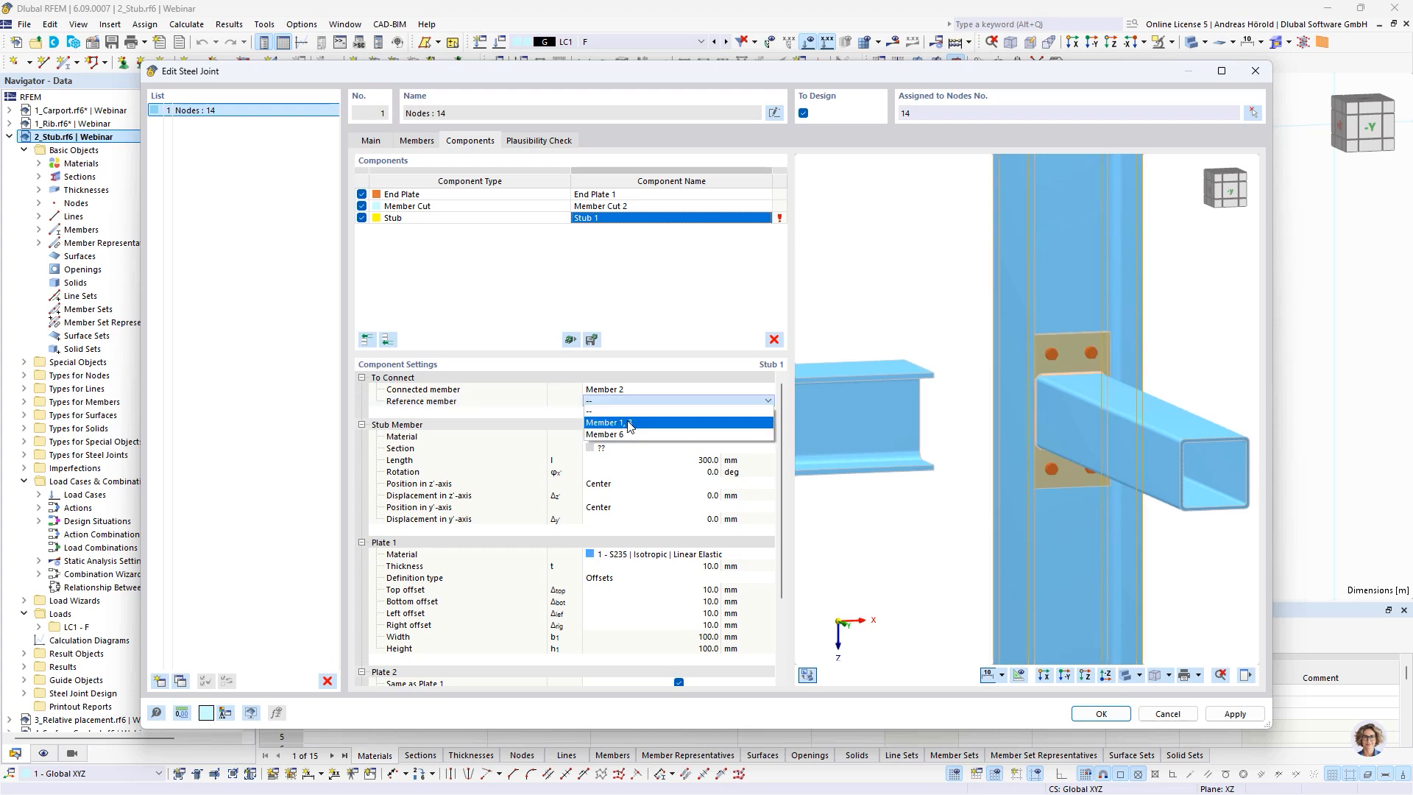
click(629, 421)
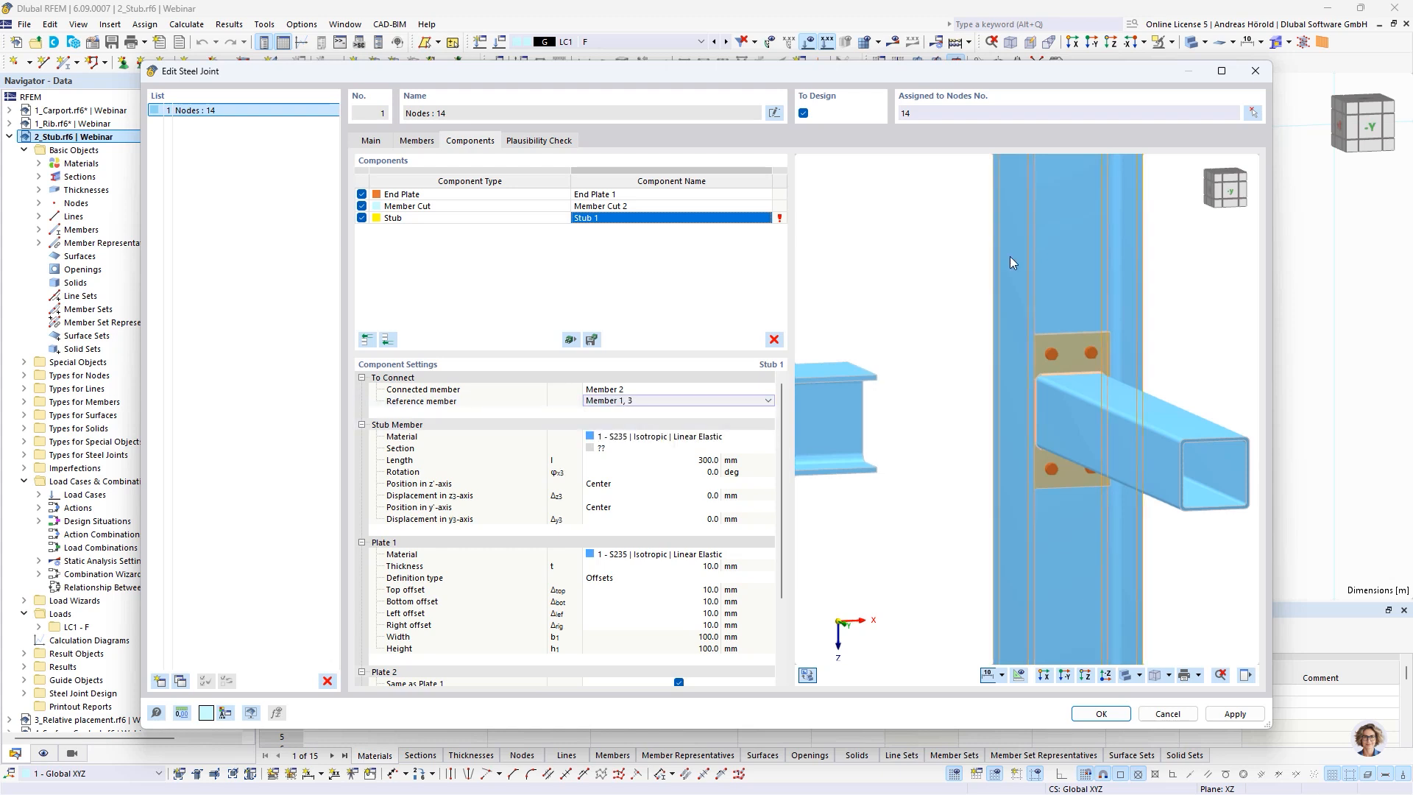
Assign the standardized steel section HE 200 A from the library to the stub member
click(626, 452)
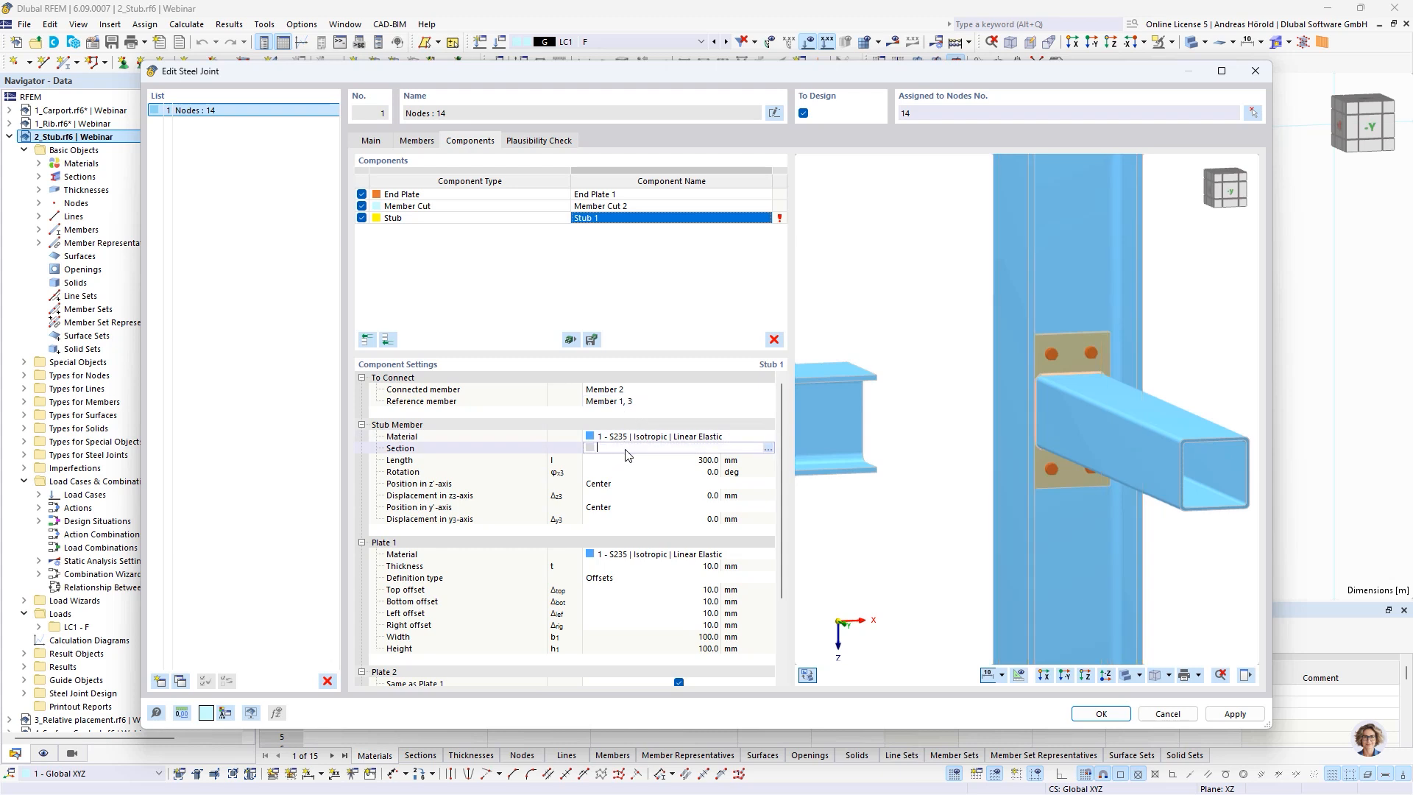
click(768, 448)
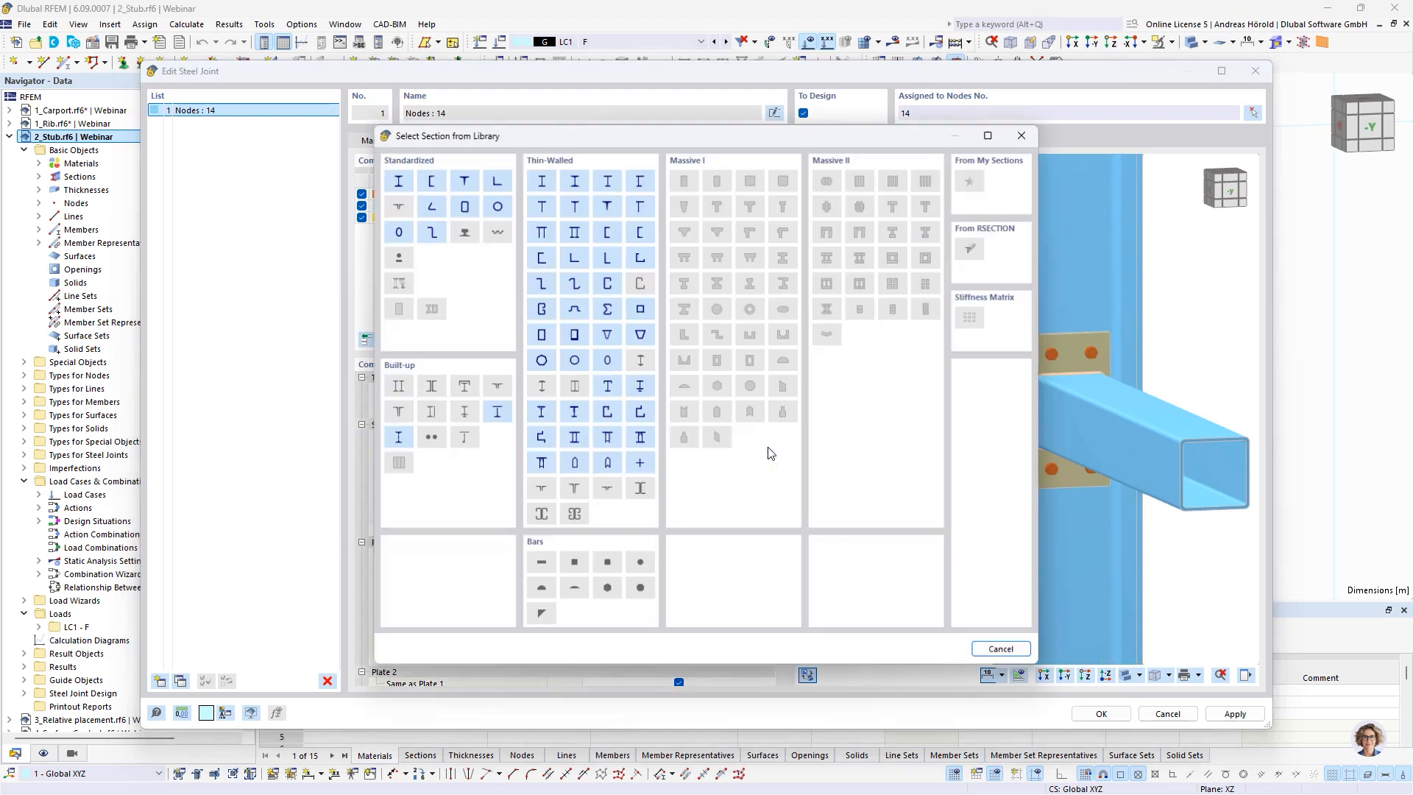
click(396, 181)
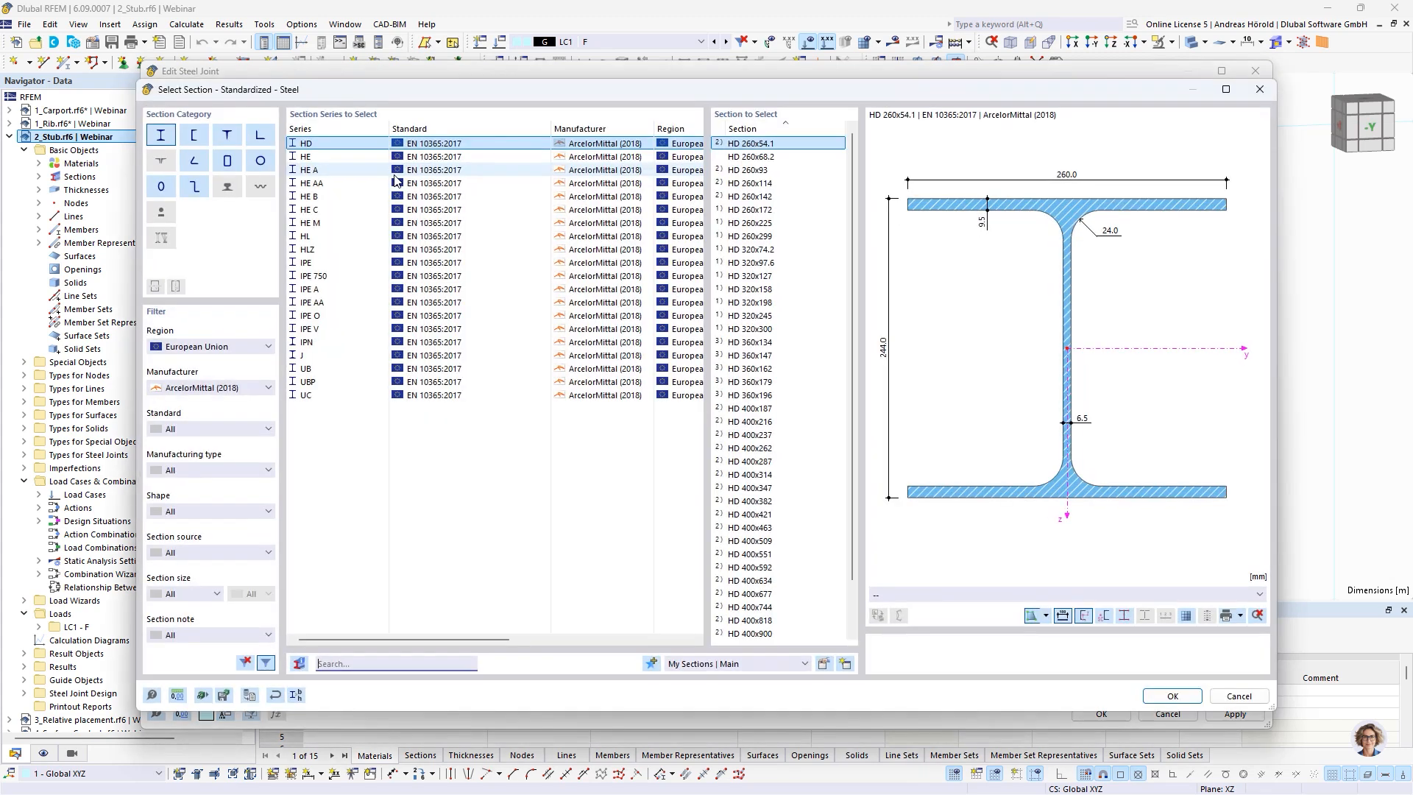
click(339, 171)
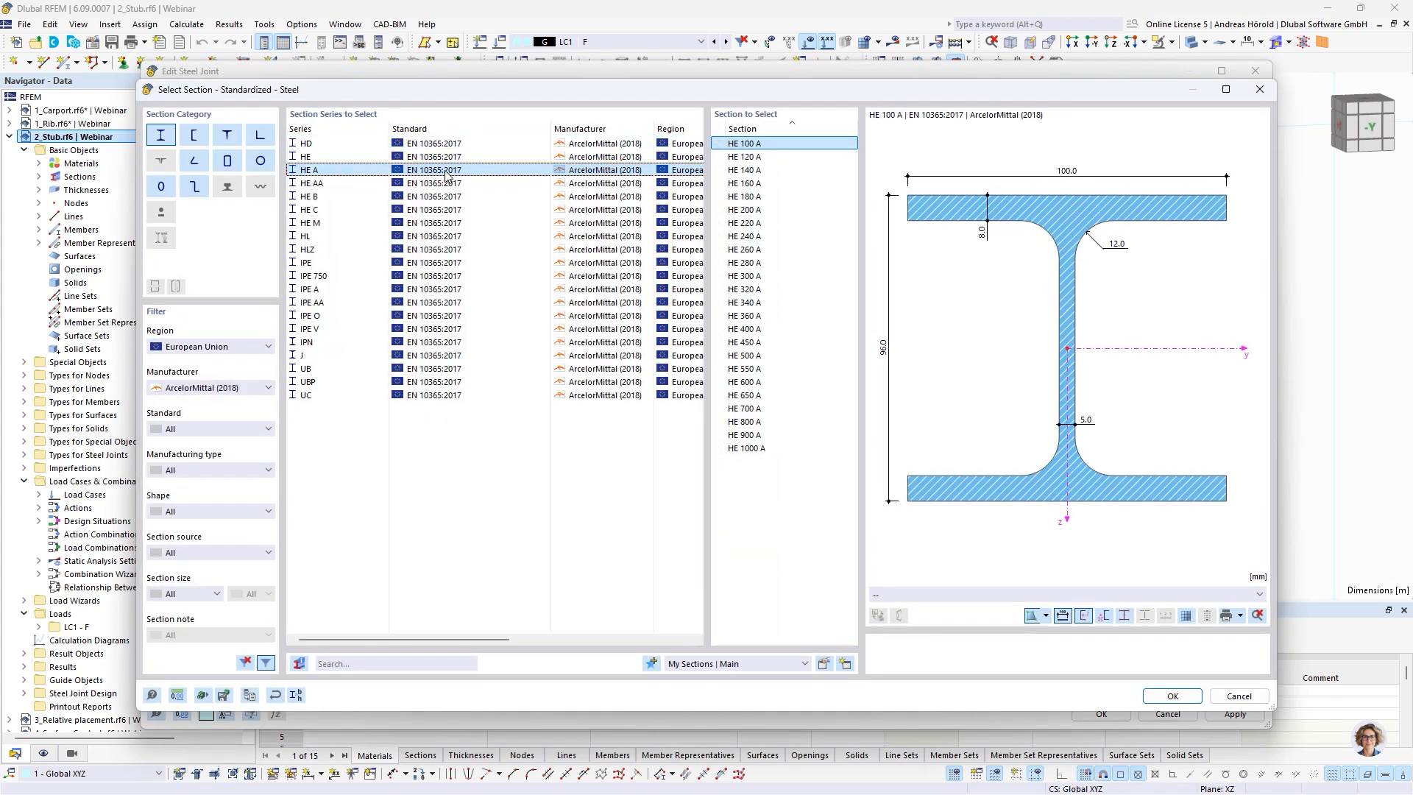
click(749, 211)
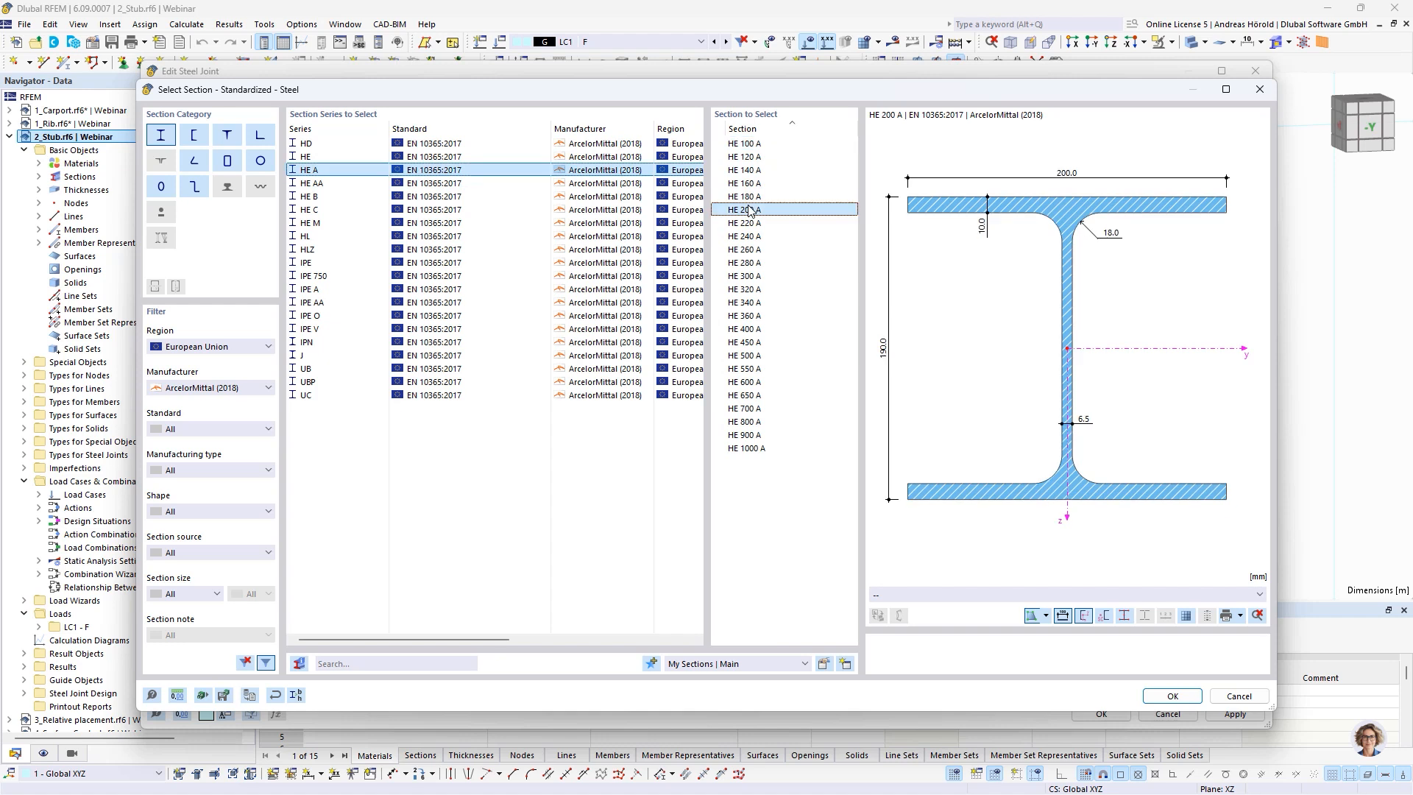
click(1171, 696)
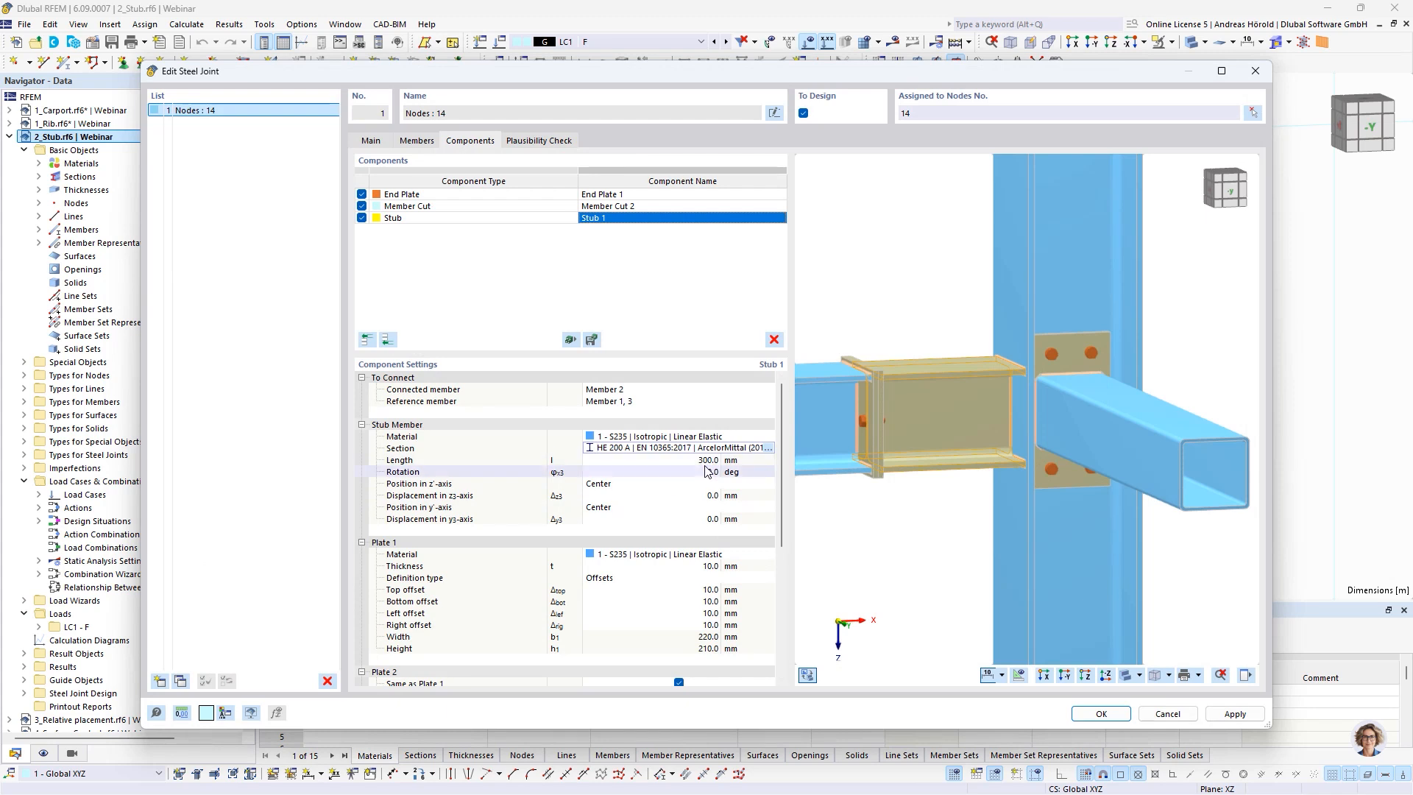
Set the thickness of the stub's Plate 1 to 20 mm
middle_drag(847, 505, 1017, 462)
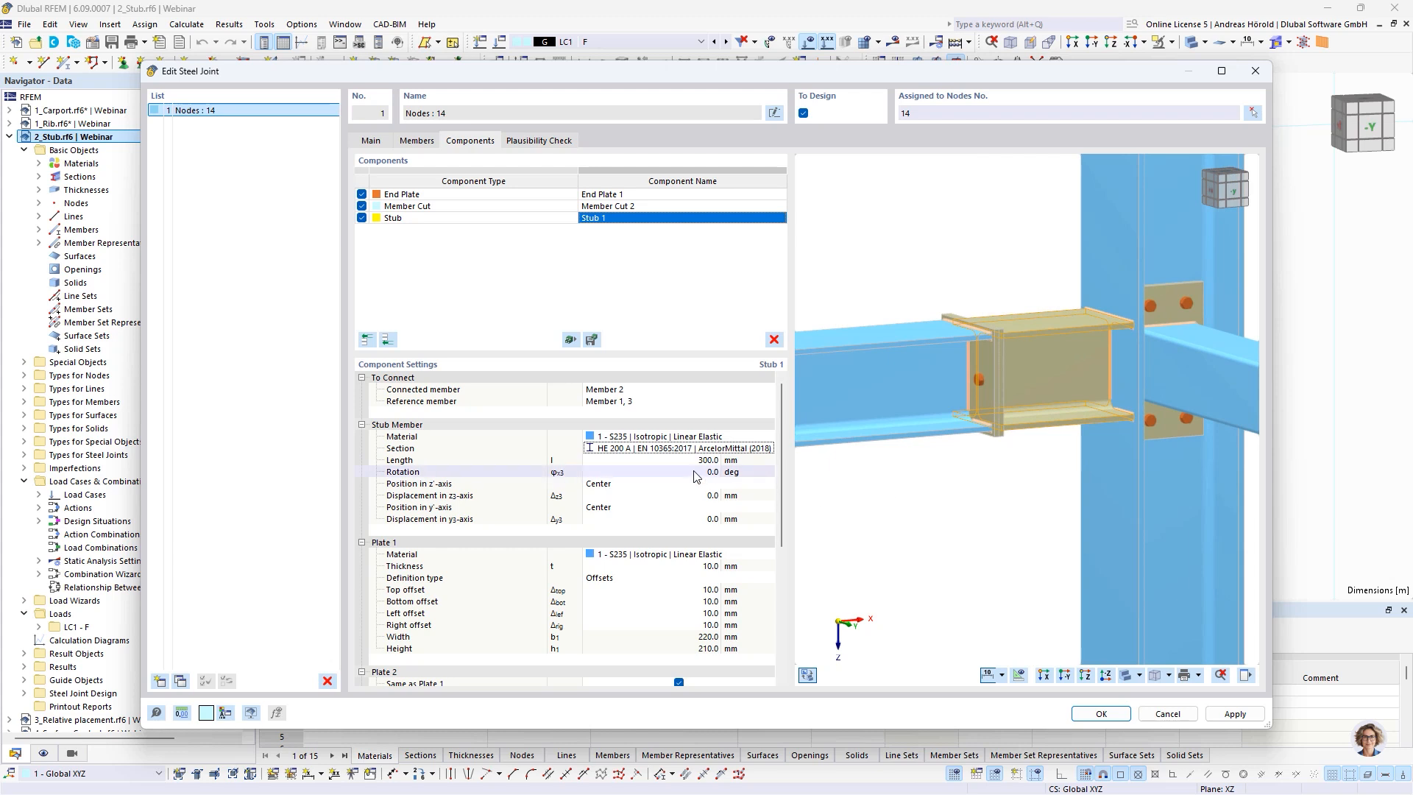
scroll(681, 493, down, 3)
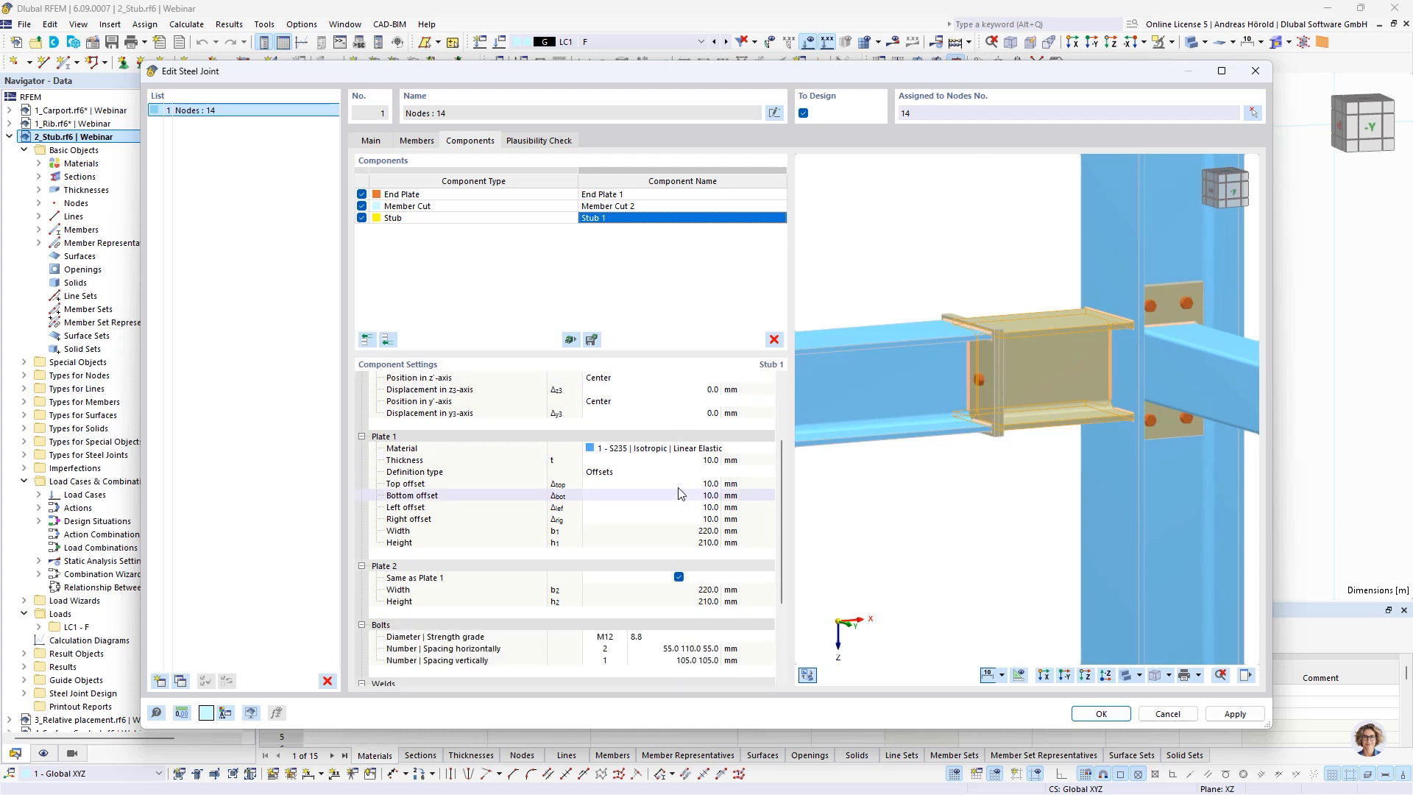
click(698, 462)
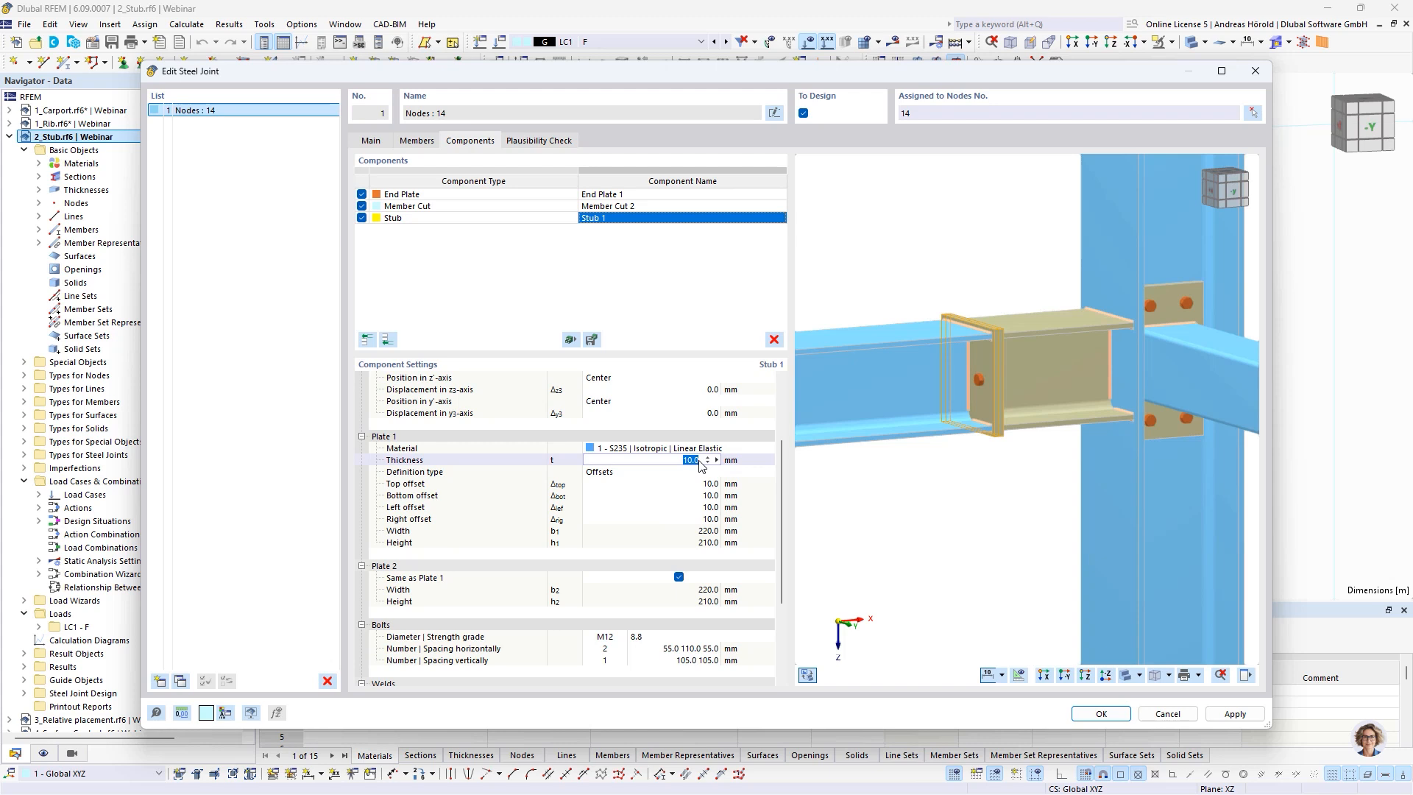
text(20)
key(Return)
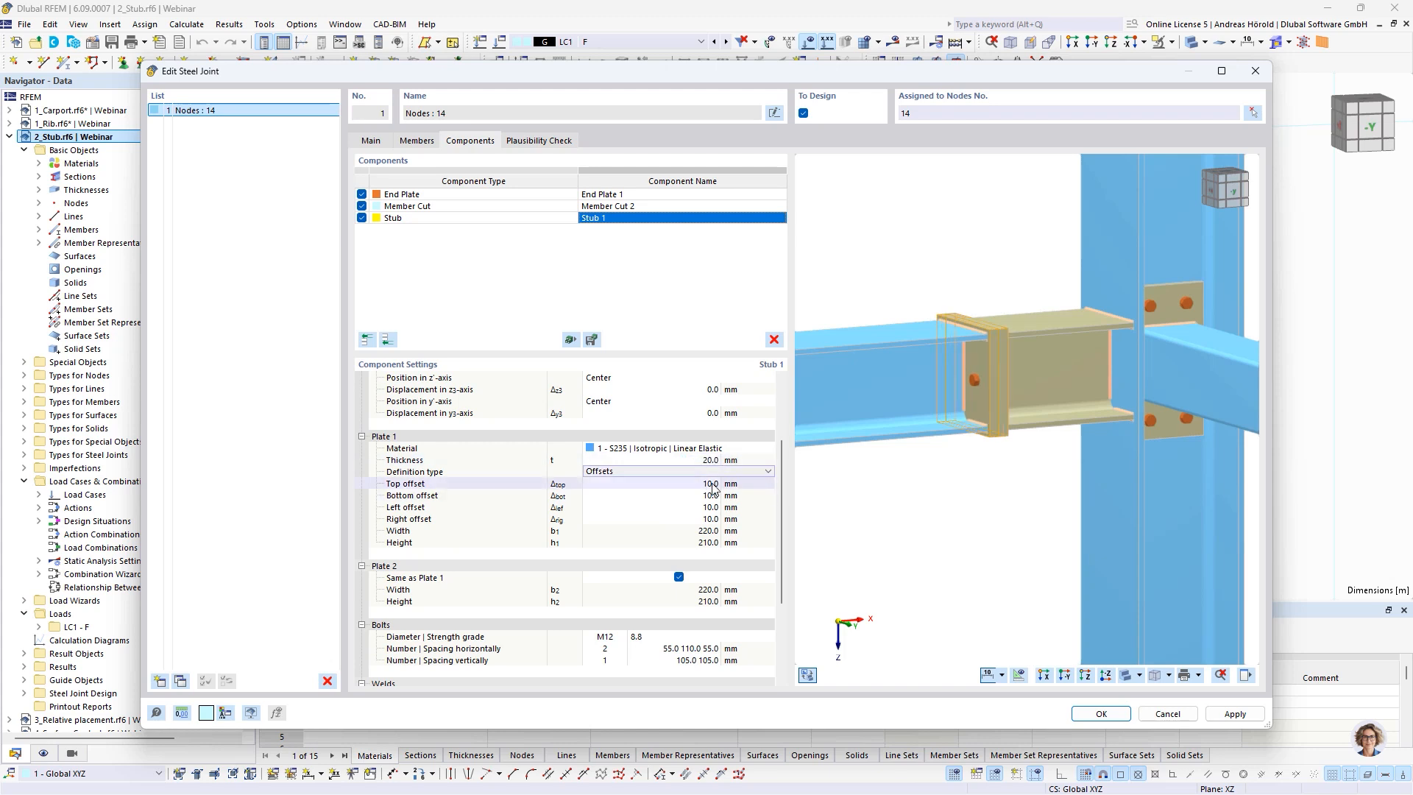
Set the Plate 1 offsets to 30 mm at the top and 20 mm at the bottom, left and right
click(706, 484)
text(30)
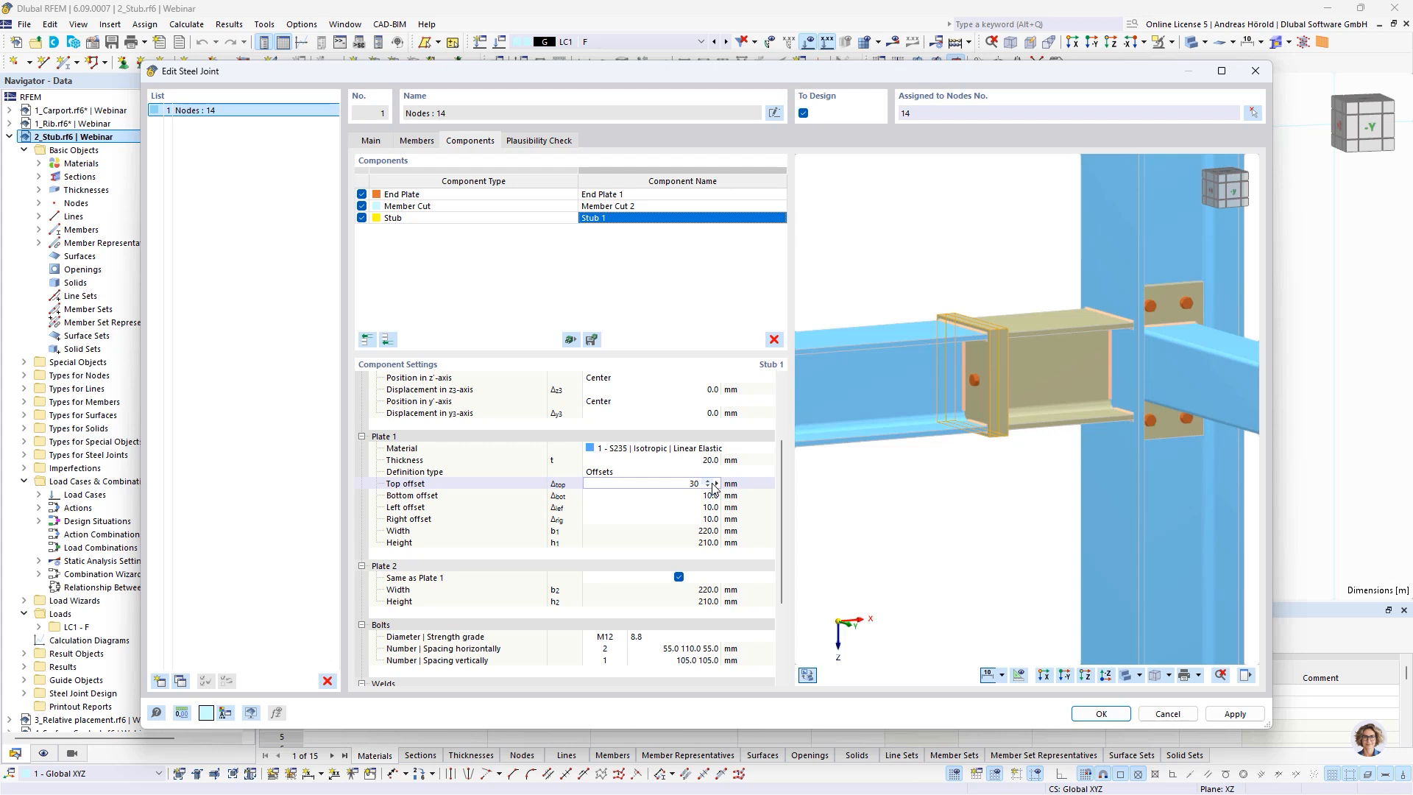
key(Tab)
text(20)
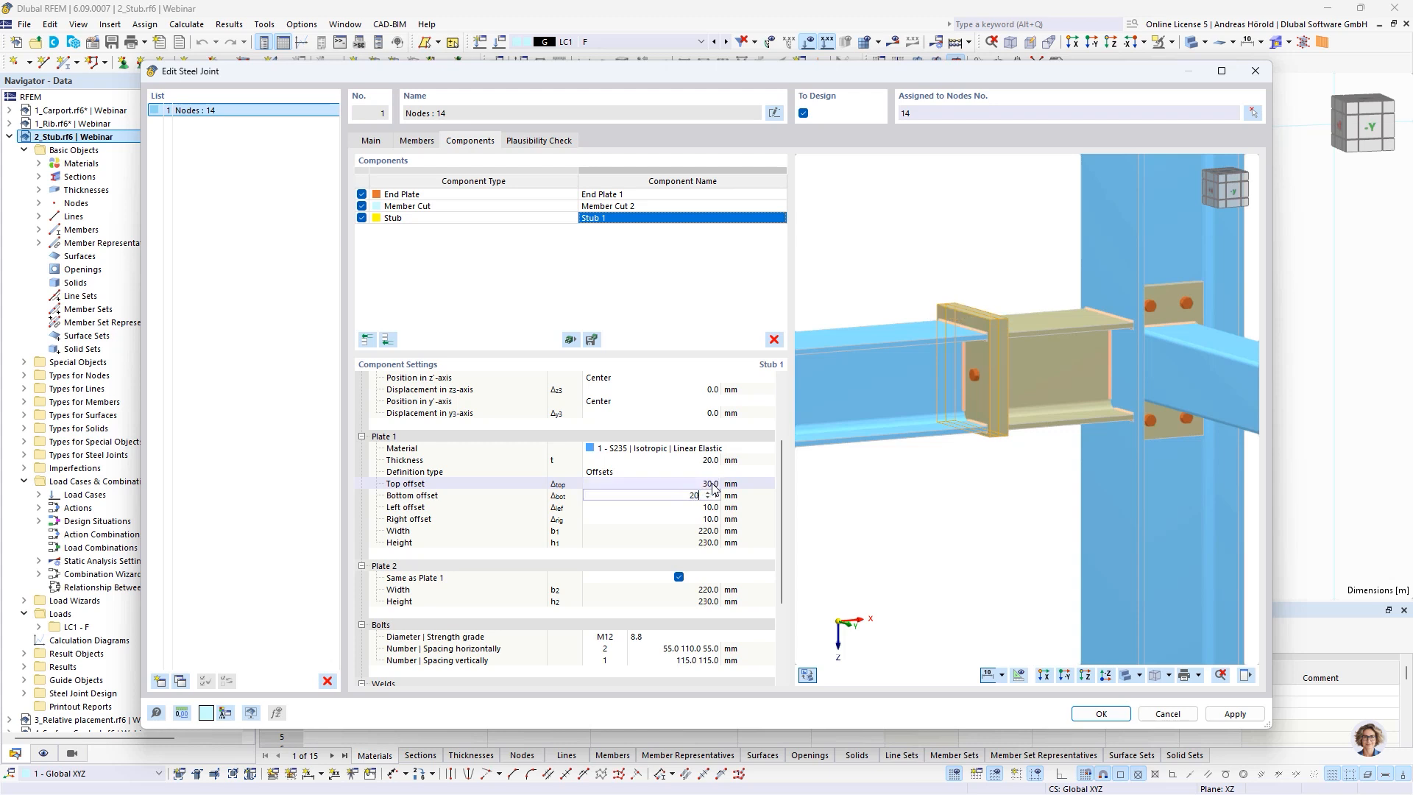
key(Tab)
text(20)
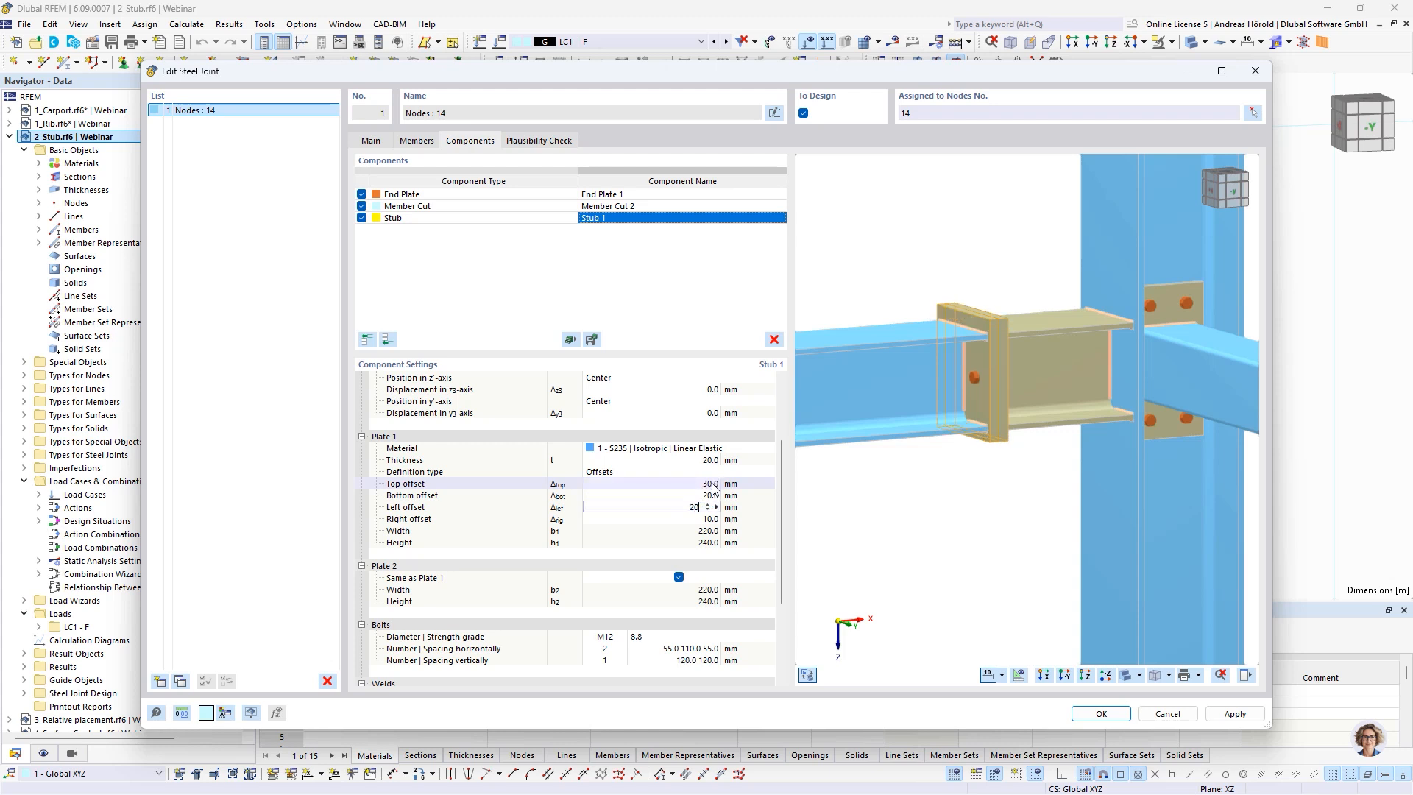
key(Tab)
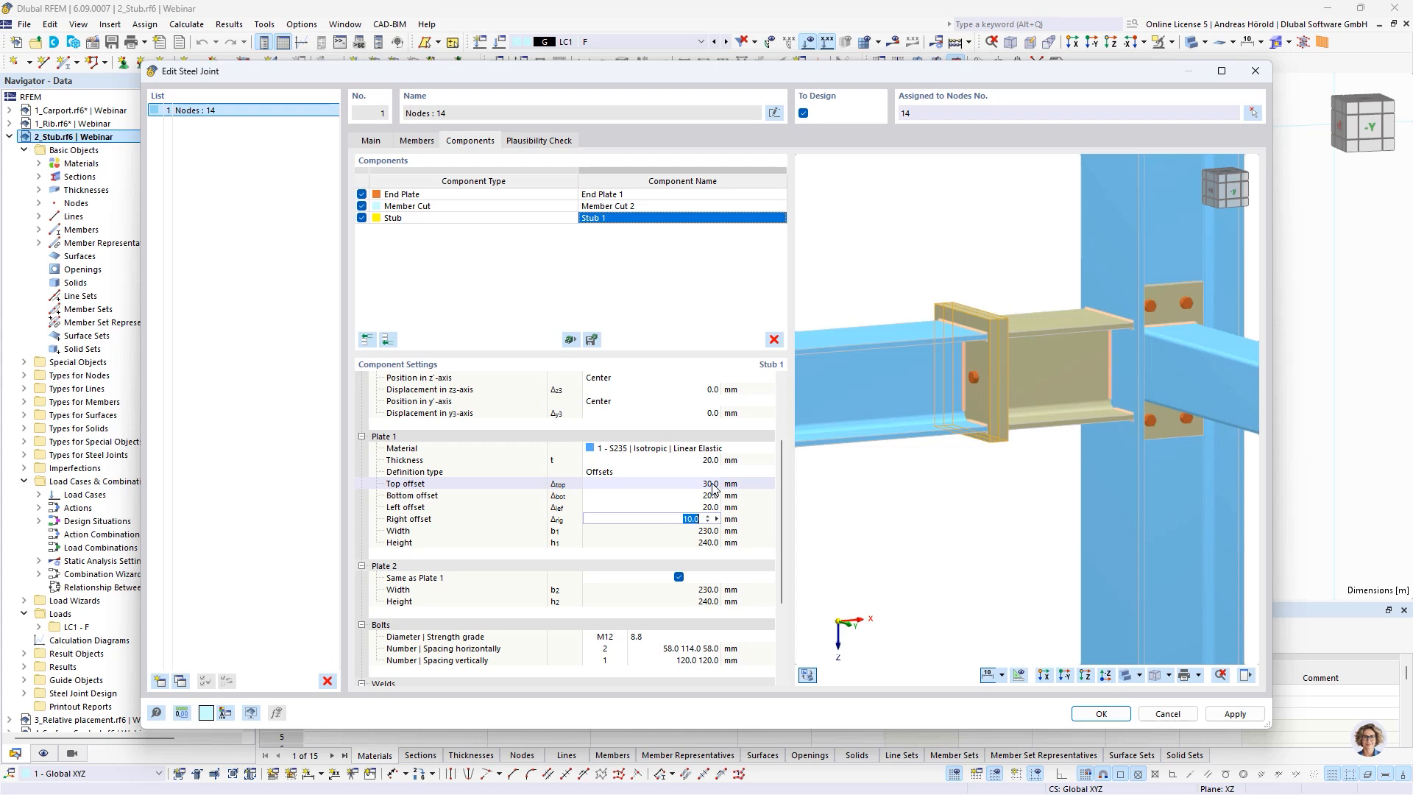
text(20)
key(Tab)
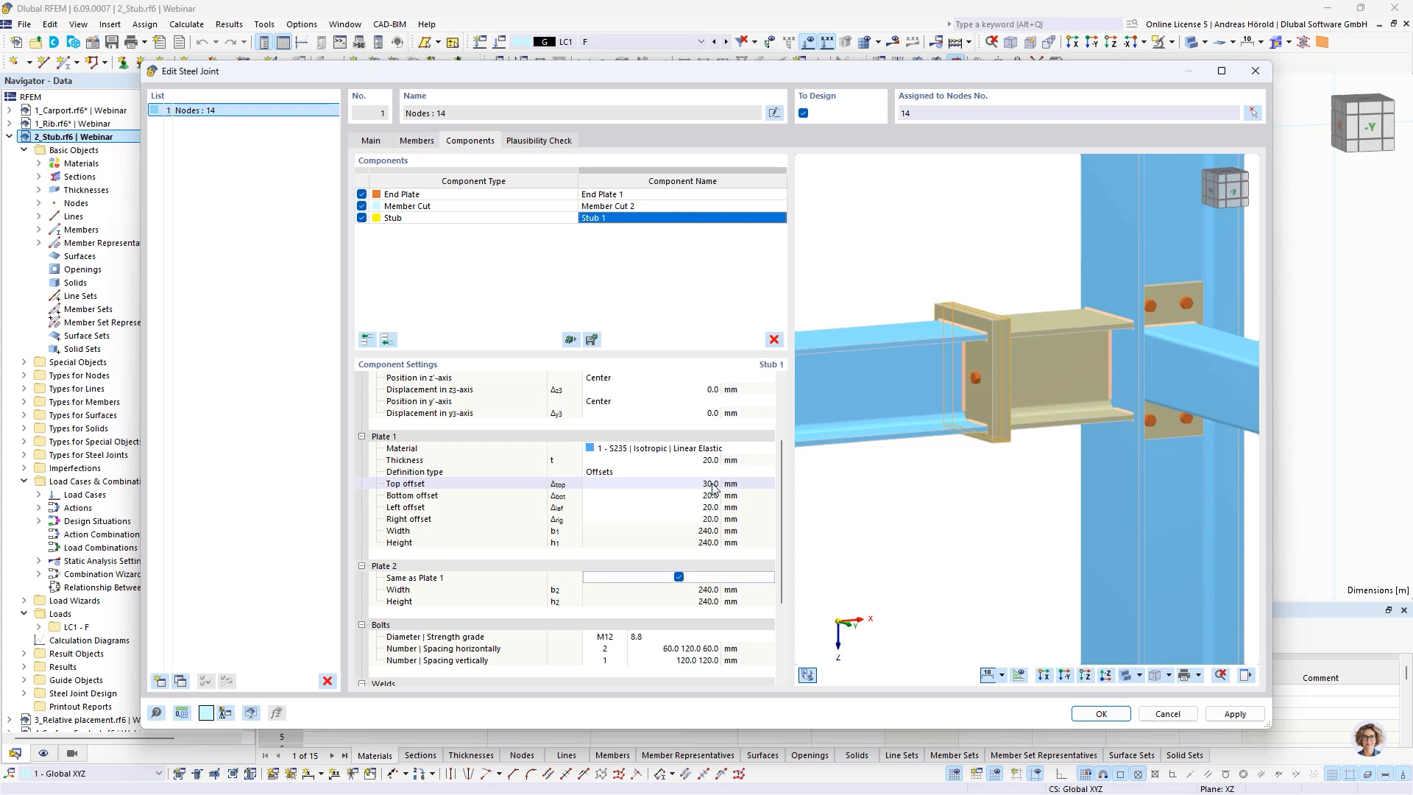
Change the stub's bolts to diameter M16 with strength grade 10.9
scroll(707, 530, down, 3)
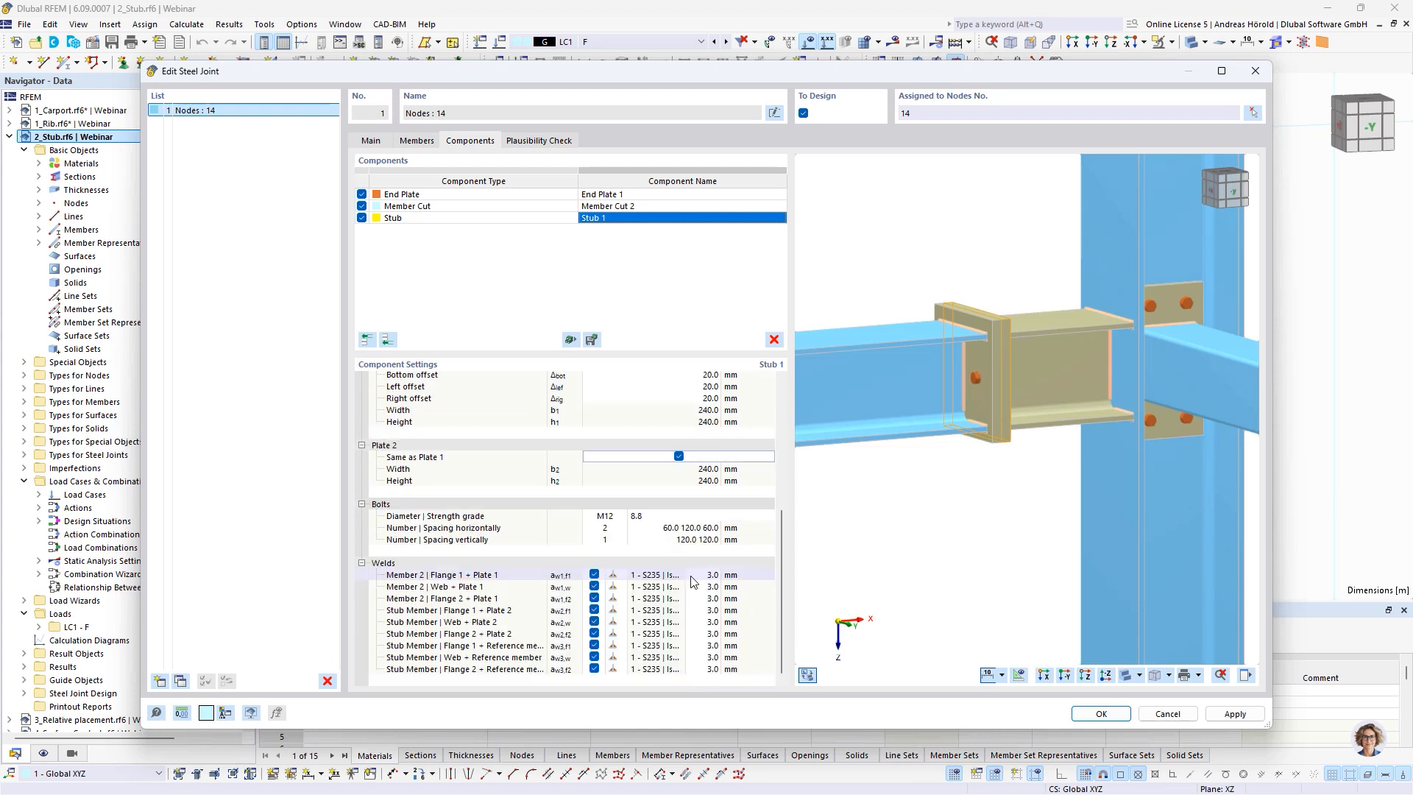
click(605, 515)
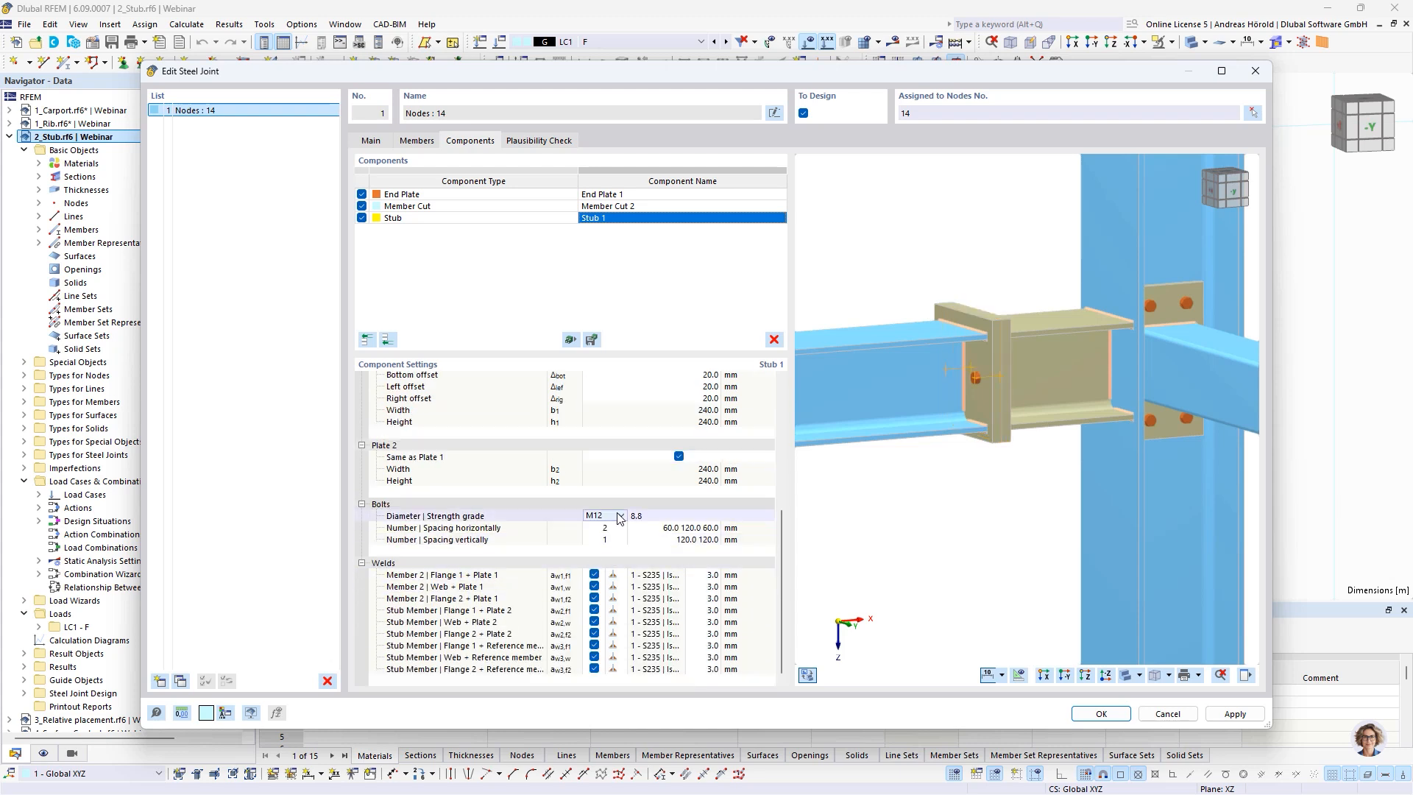
click(621, 516)
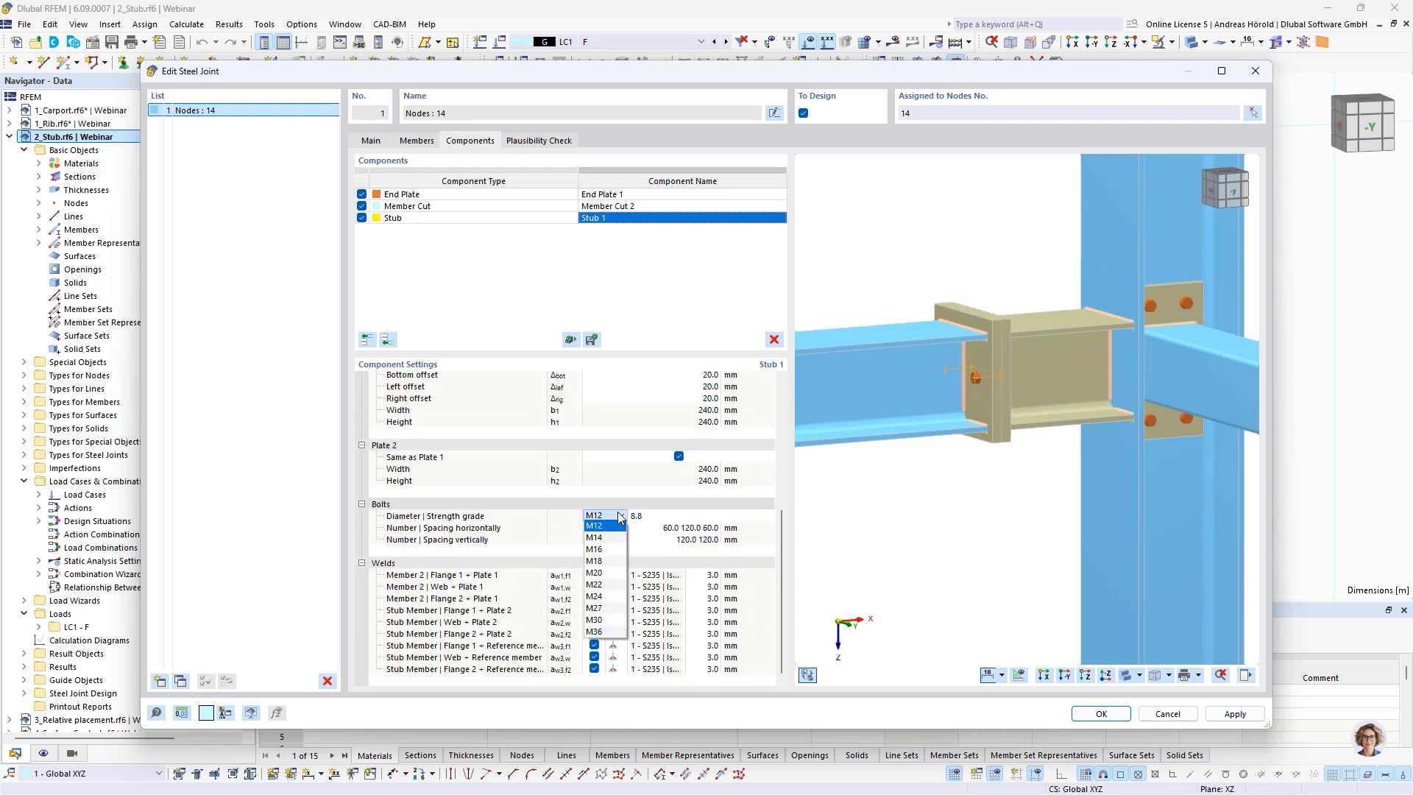
click(603, 549)
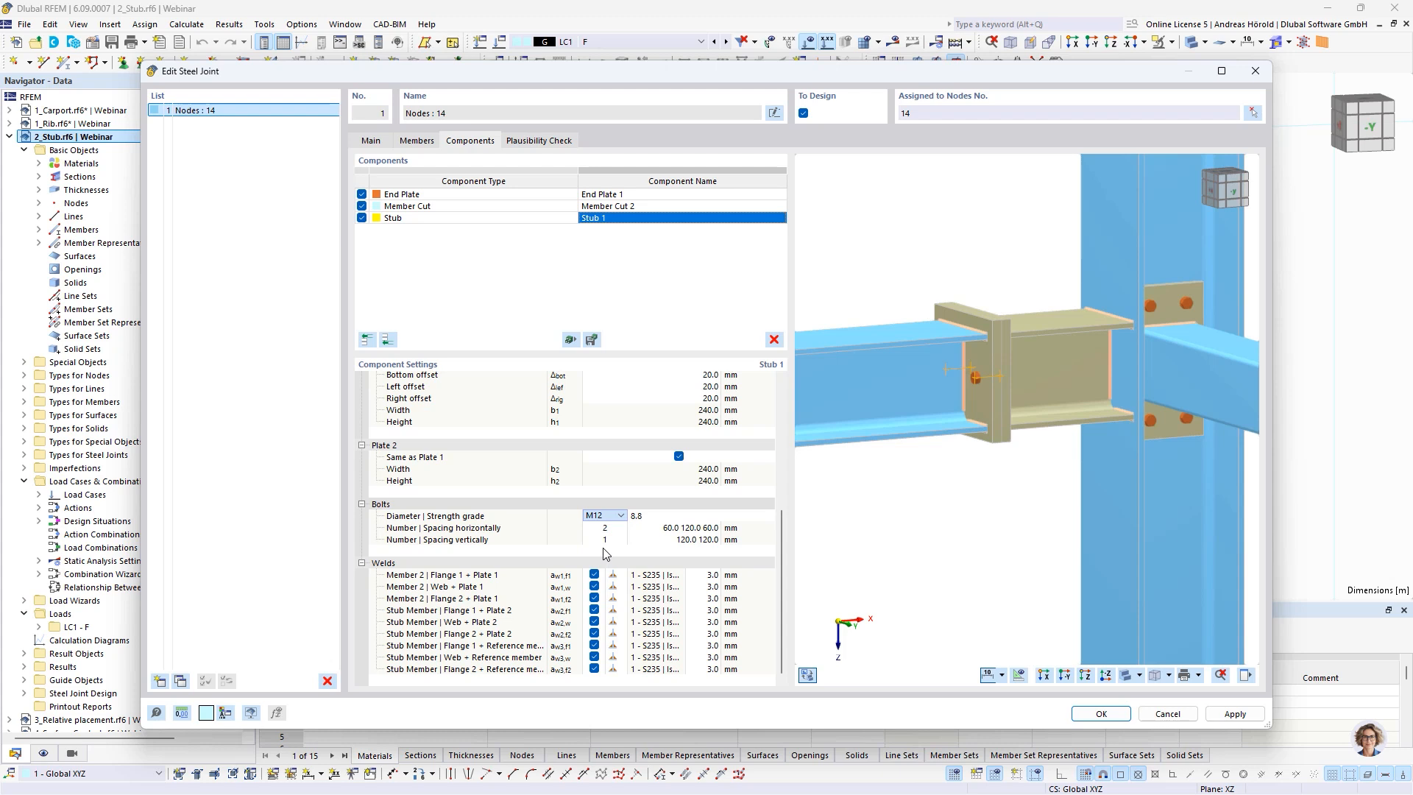
click(649, 516)
click(649, 597)
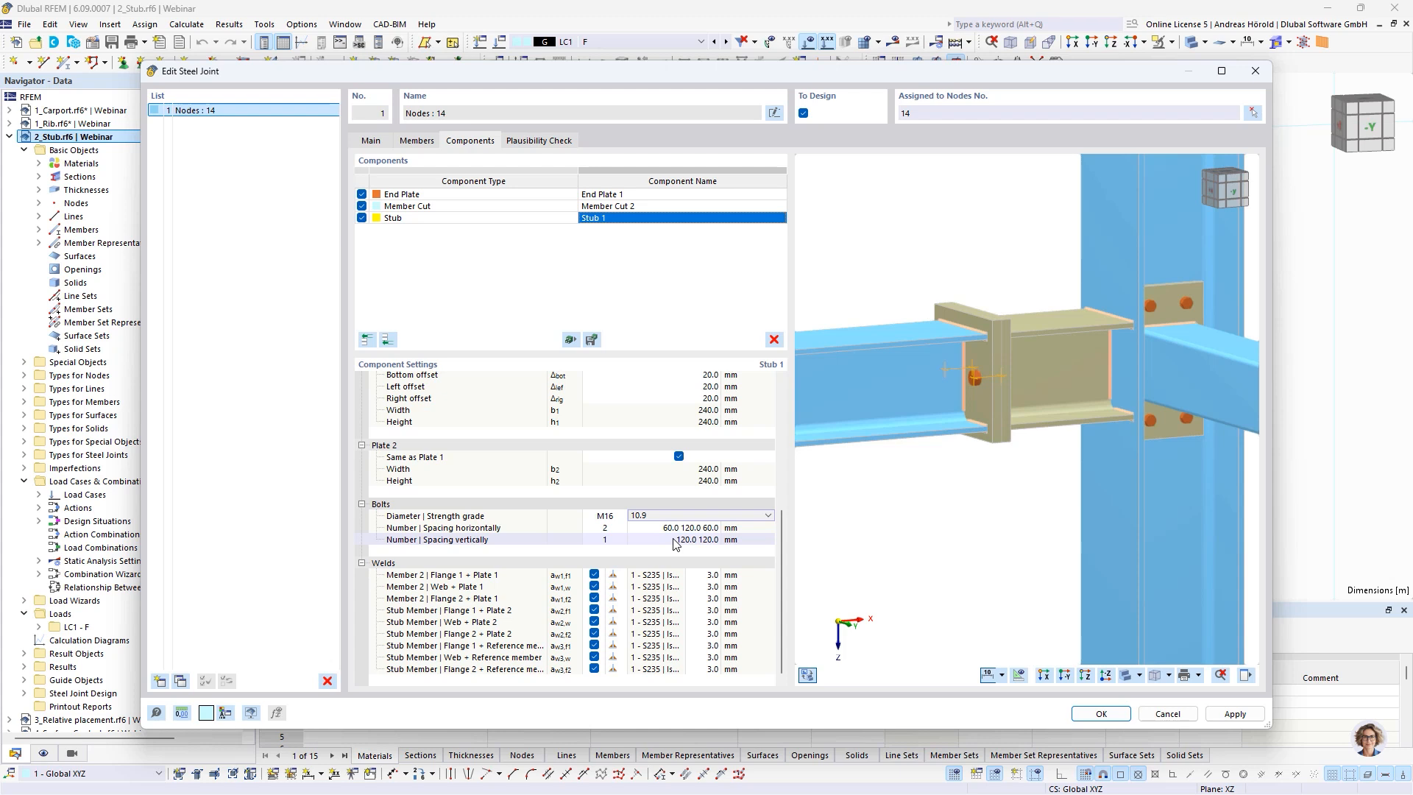
Set the stub's vertical bolt arrangement to 2 bolts spaced 75, 90 and 75 mm, and accept the joint
click(676, 543)
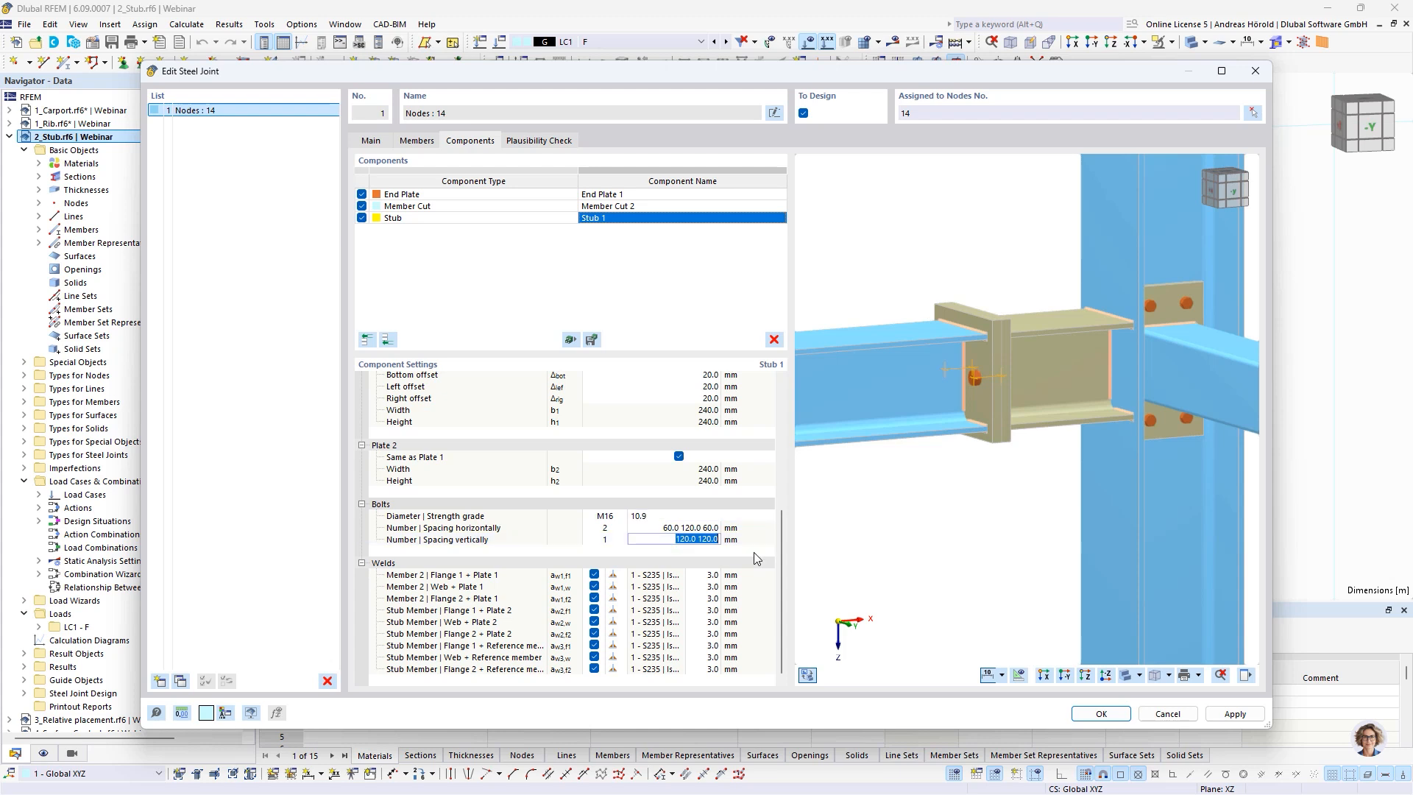
text(75 90)
key(Return)
click(615, 541)
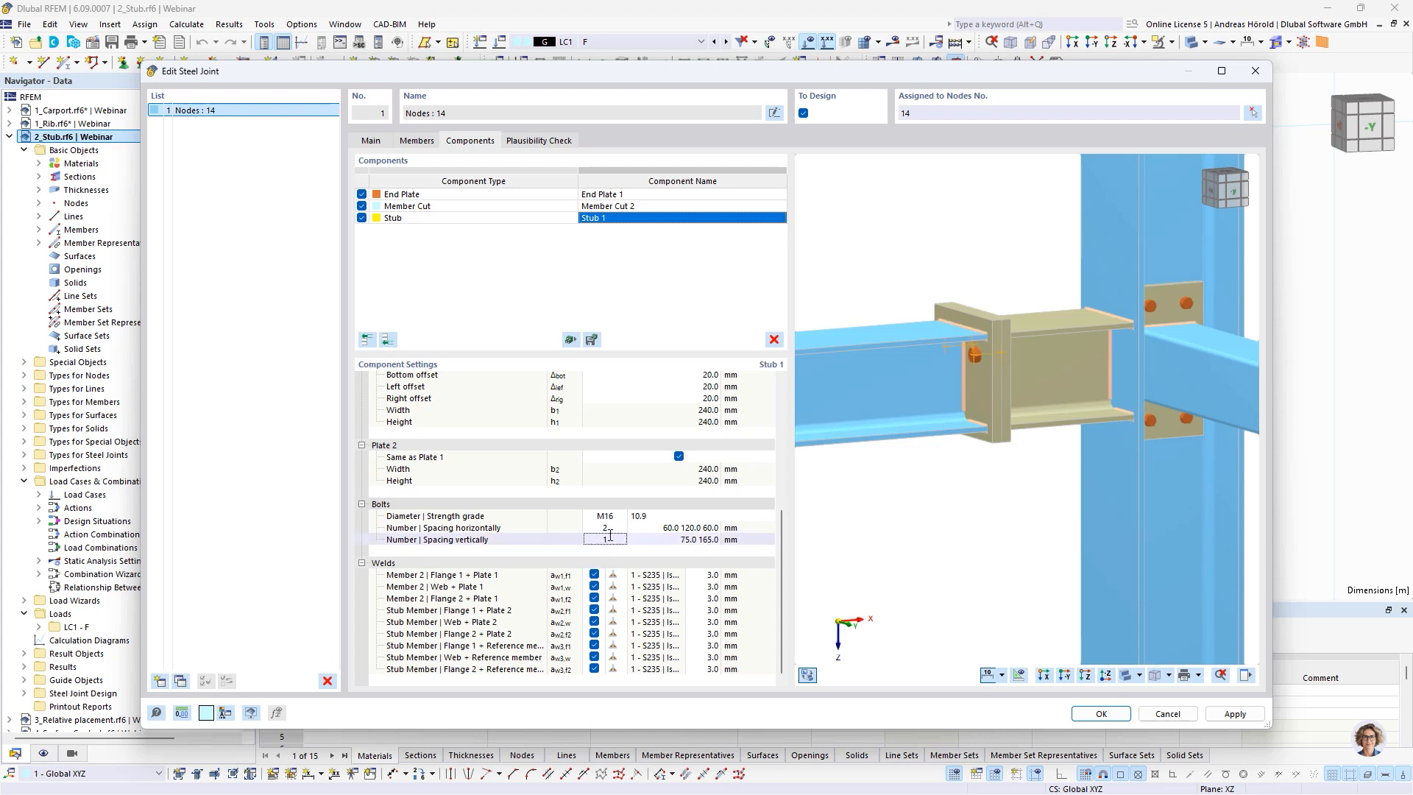
click(624, 538)
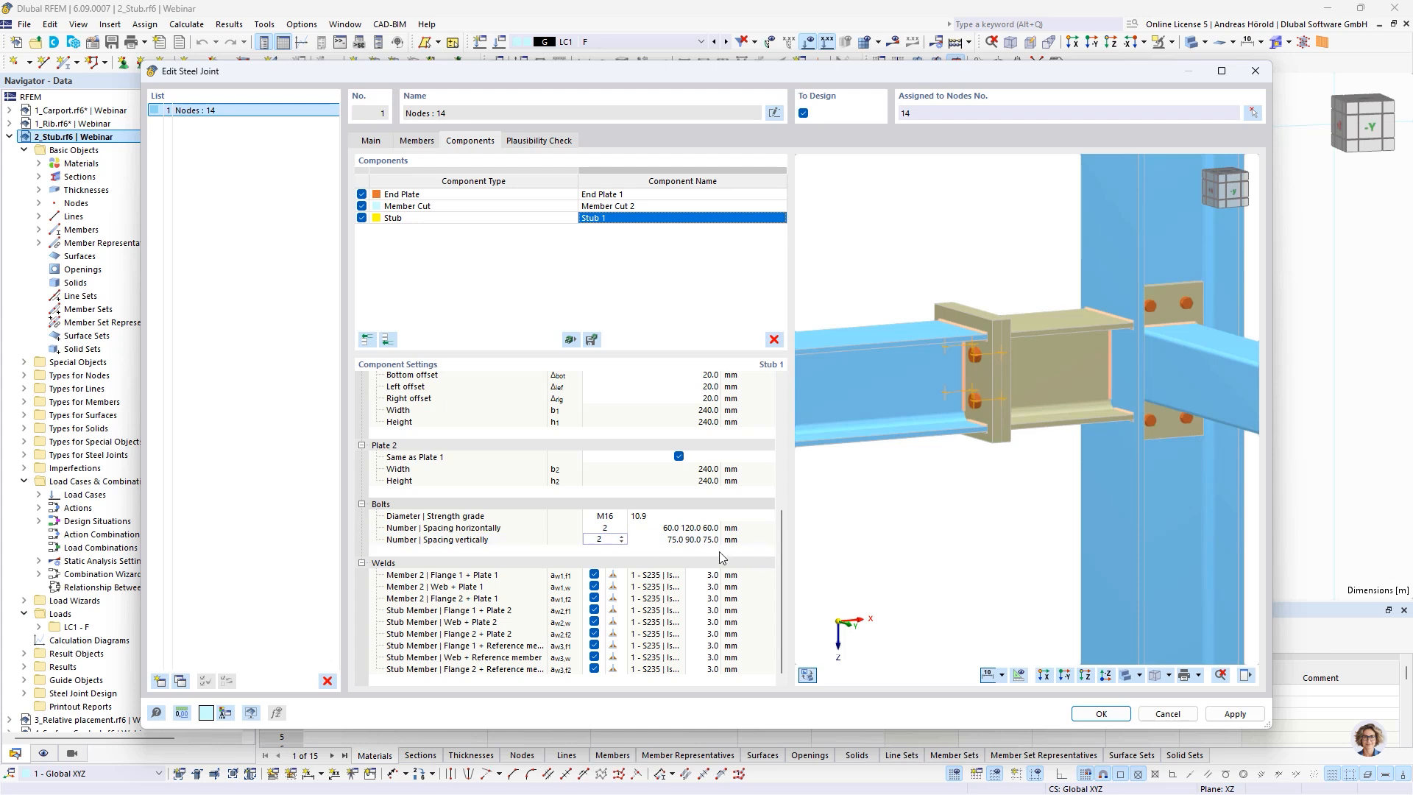
ctrl+middle_drag(933, 469, 1014, 387)
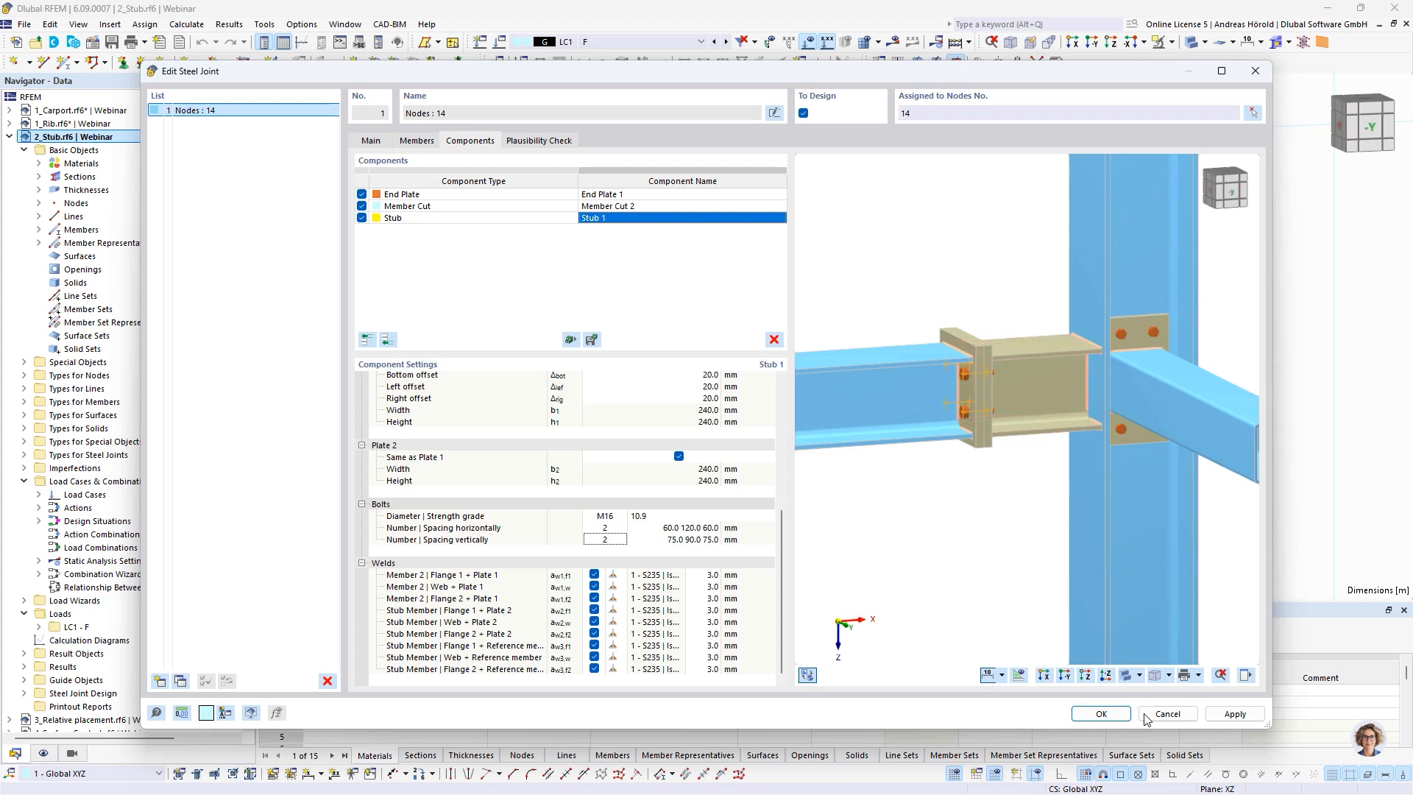
click(1096, 714)
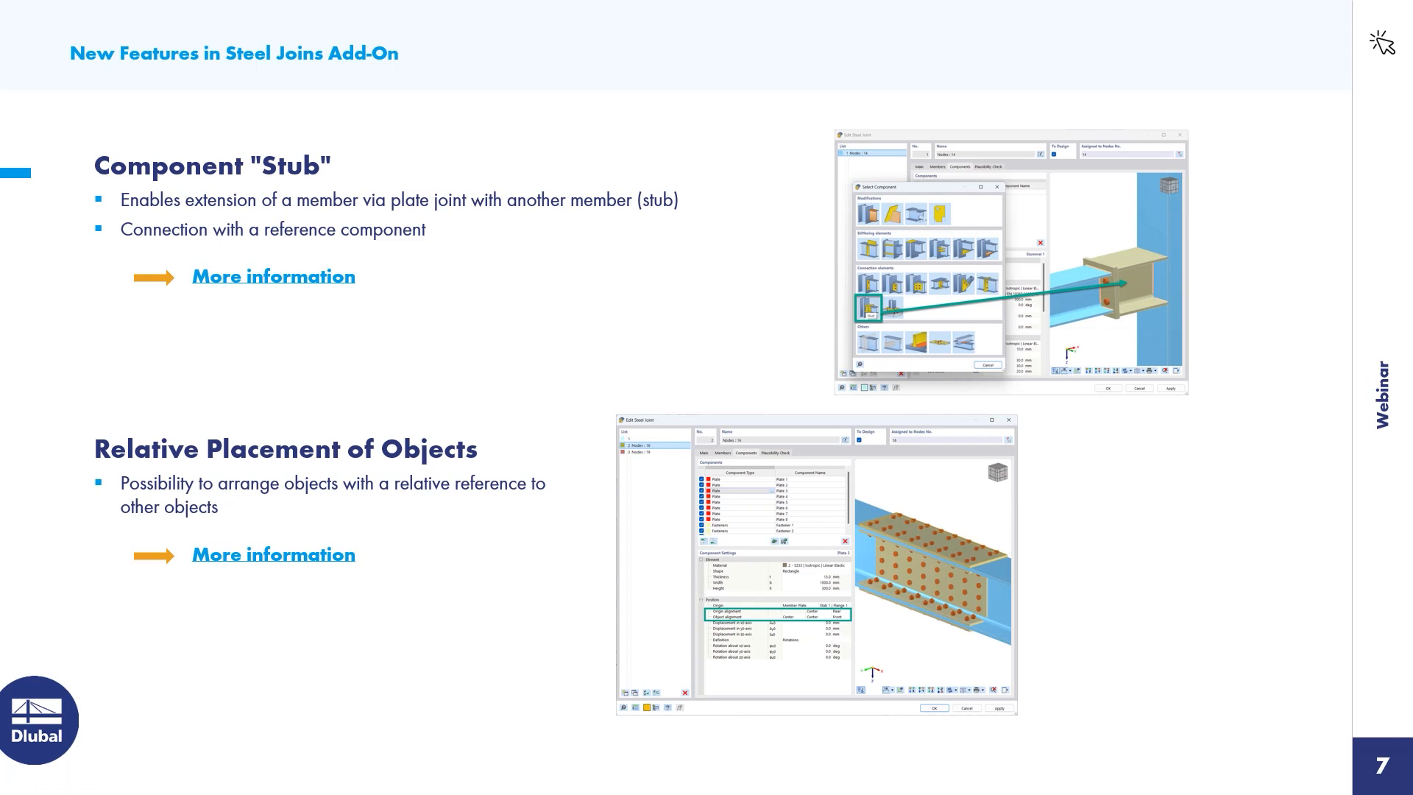
Switch to the 3_Relative placement.rf6 model in RFEM and open the components of the steel joint at node 16
key(alt+Tab)
scroll(111, 452, down, 2)
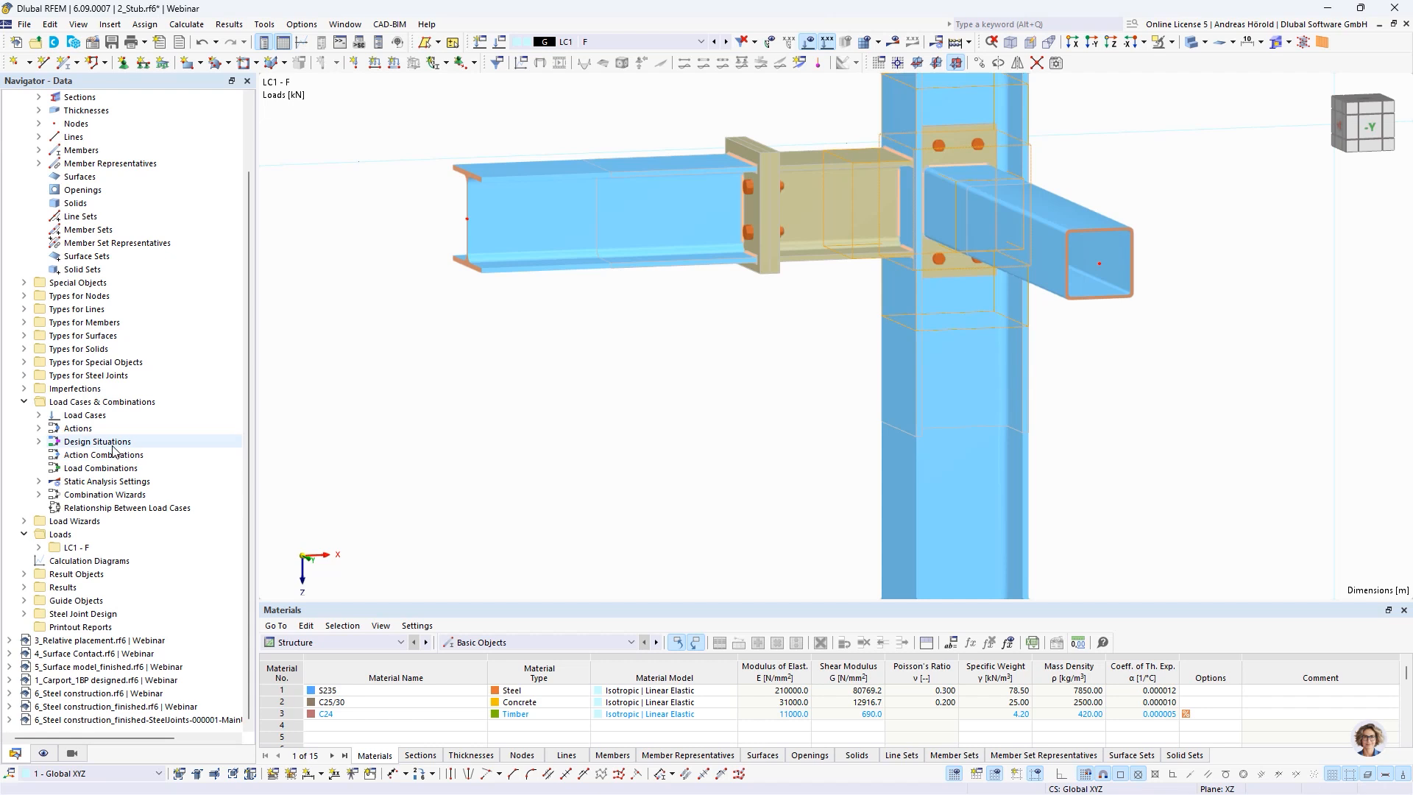
click(85, 642)
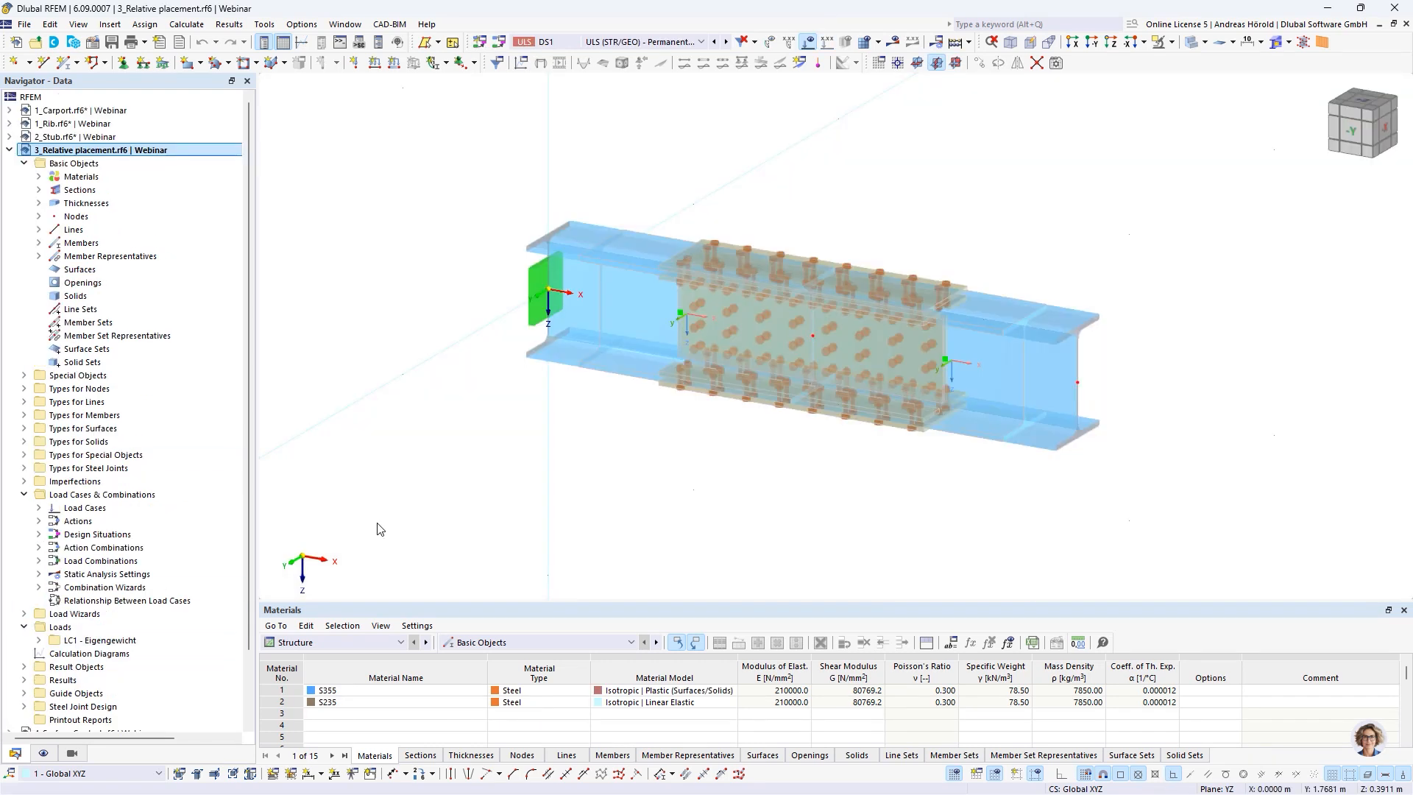
double_click(752, 338)
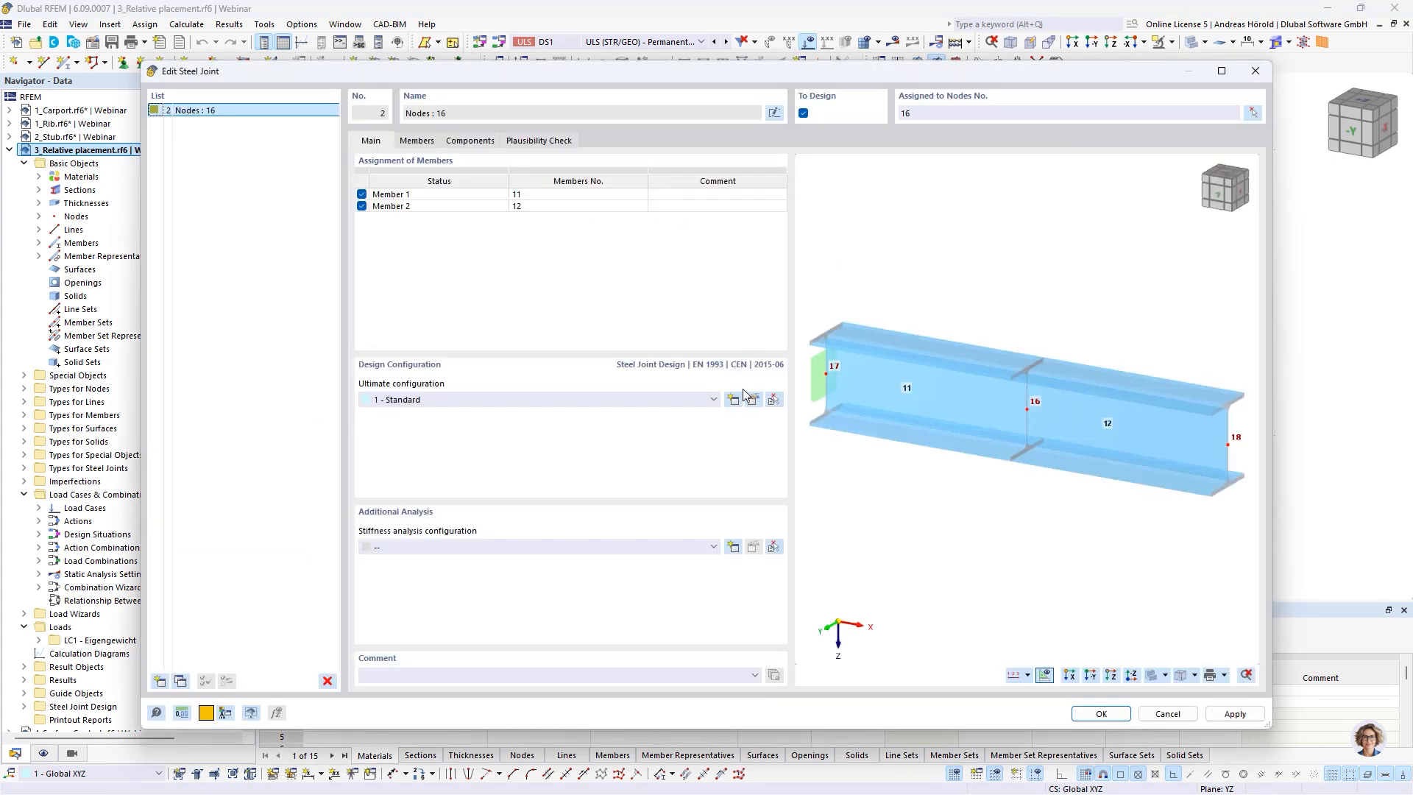
click(468, 141)
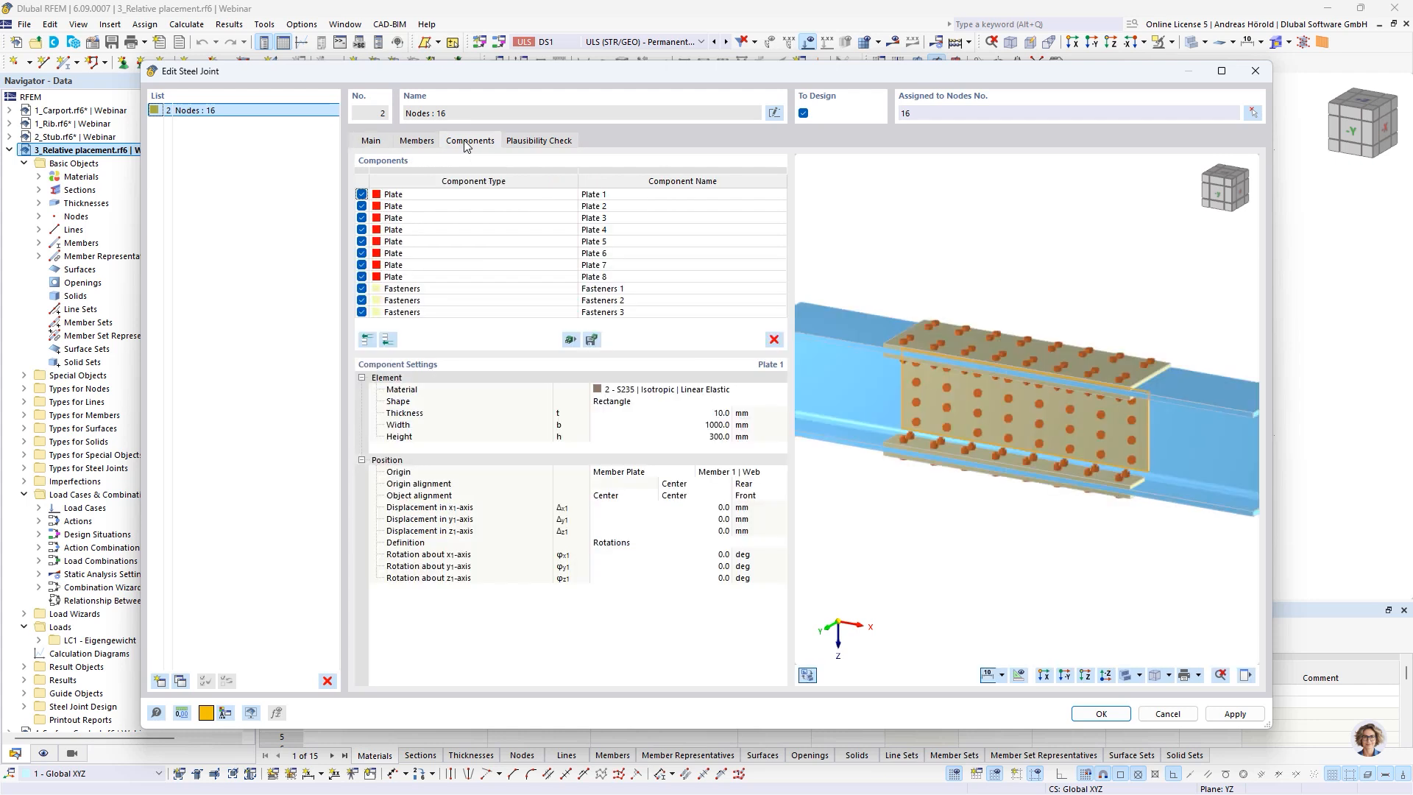
Set the origin alignment of Plate 3 through the thickness of Member 1's Flange 1 to Front
right_click(1048, 535)
click(983, 628)
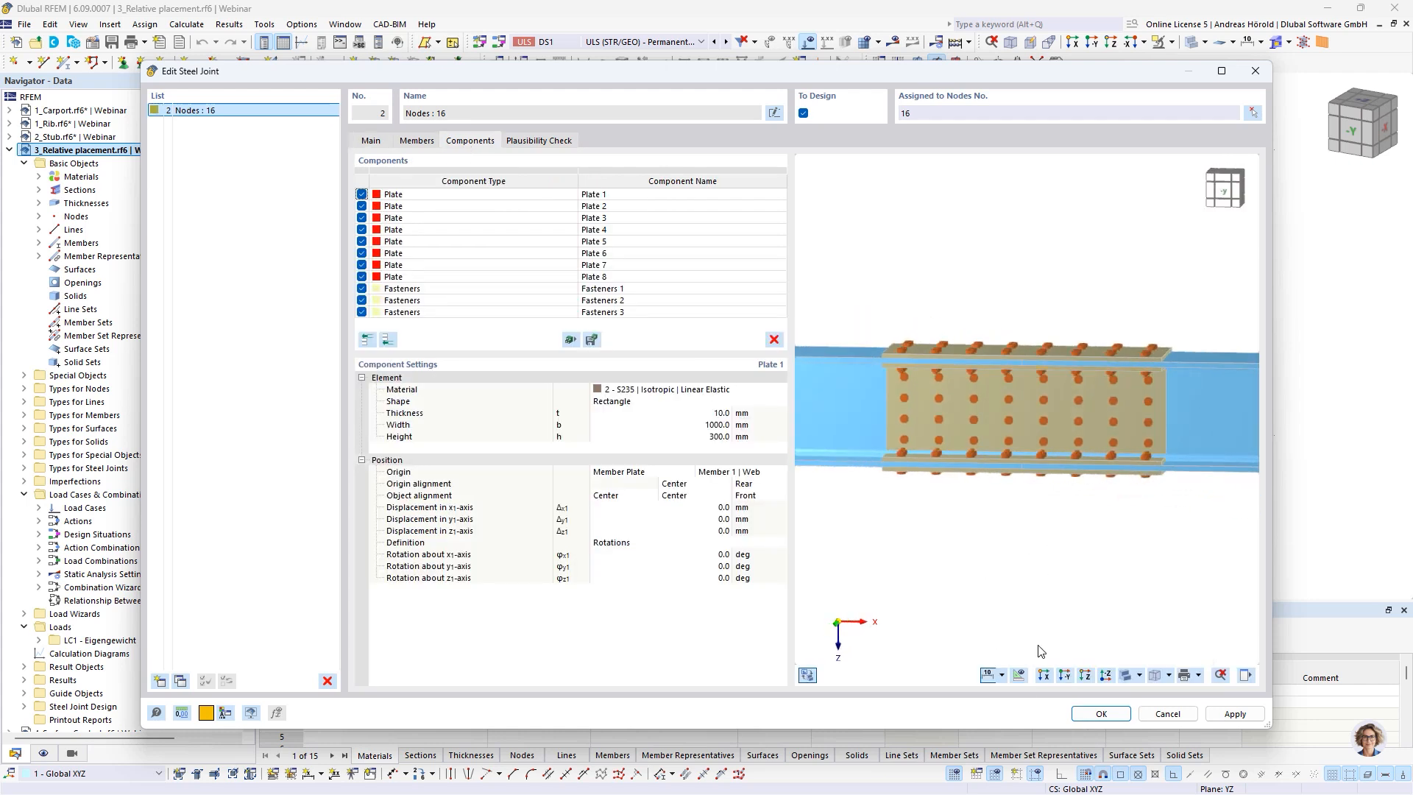
click(1065, 680)
click(462, 220)
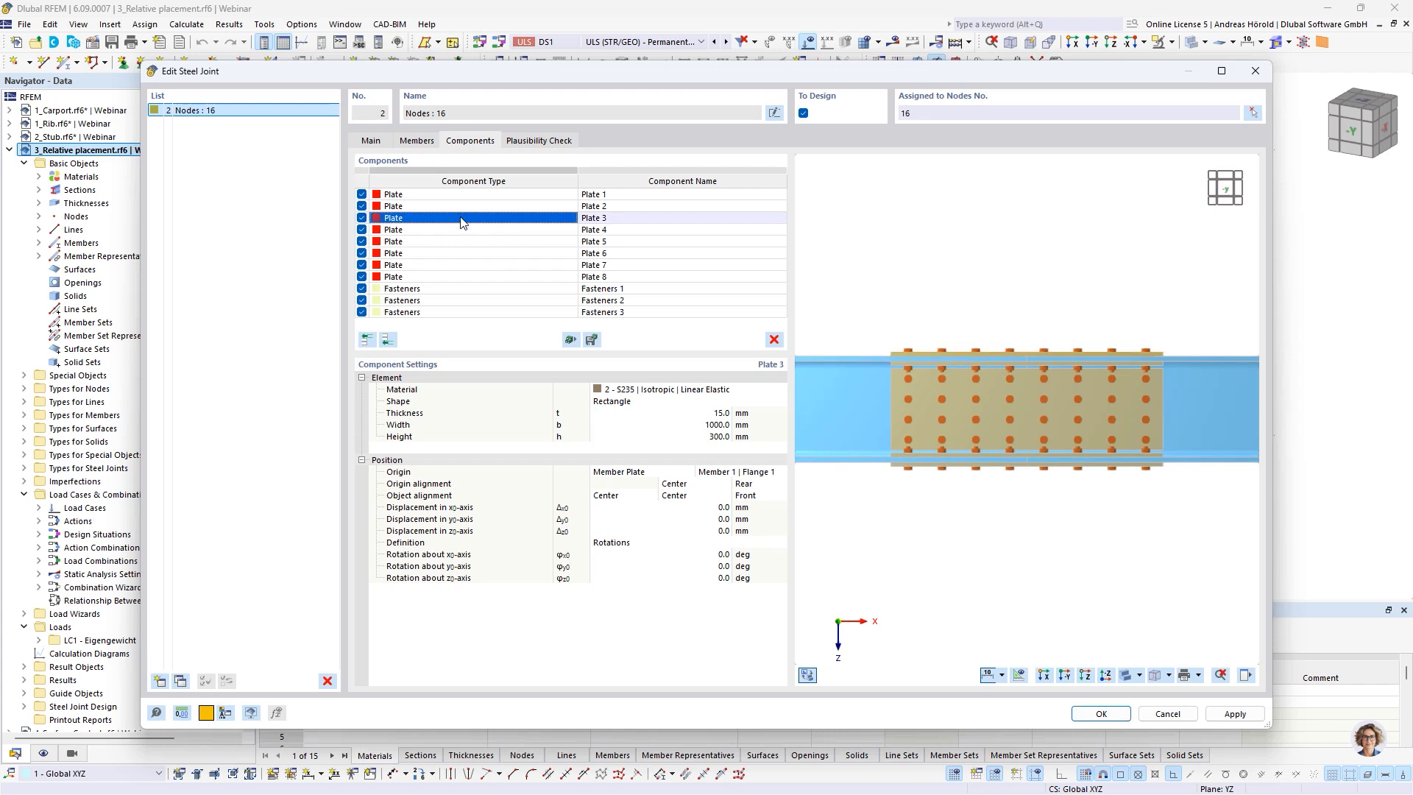
scroll(973, 346, up, 5)
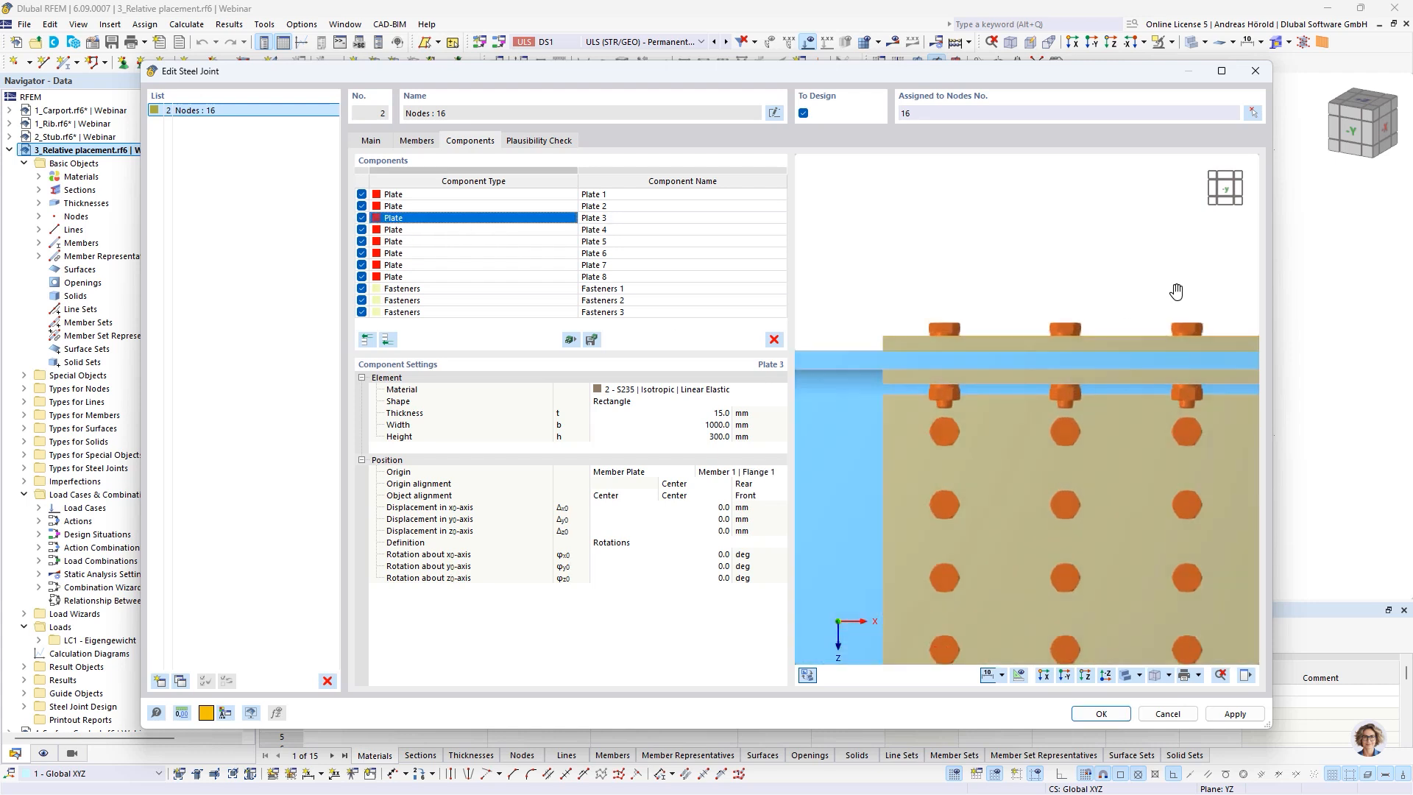
middle_drag(1176, 292, 1188, 286)
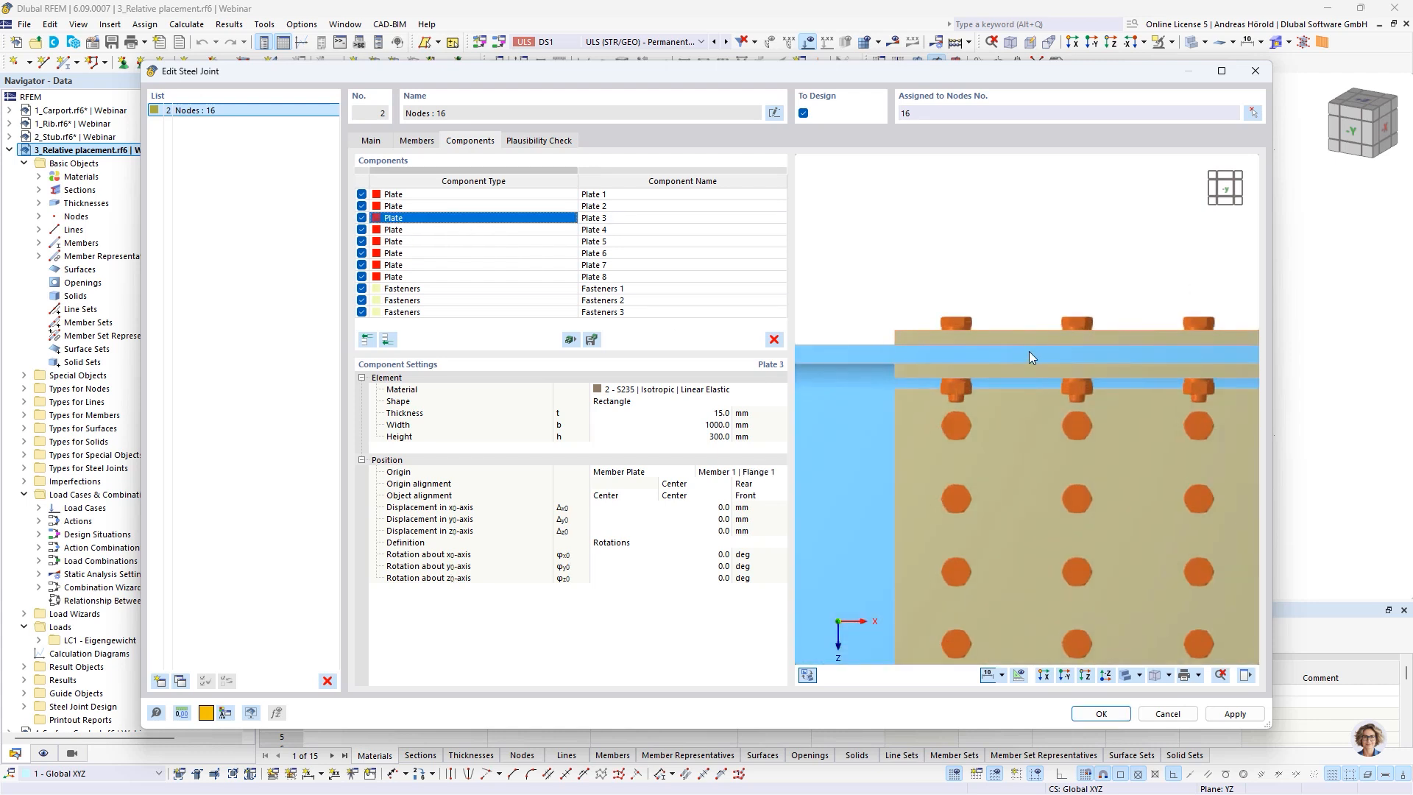
scroll(1030, 353, down, 5)
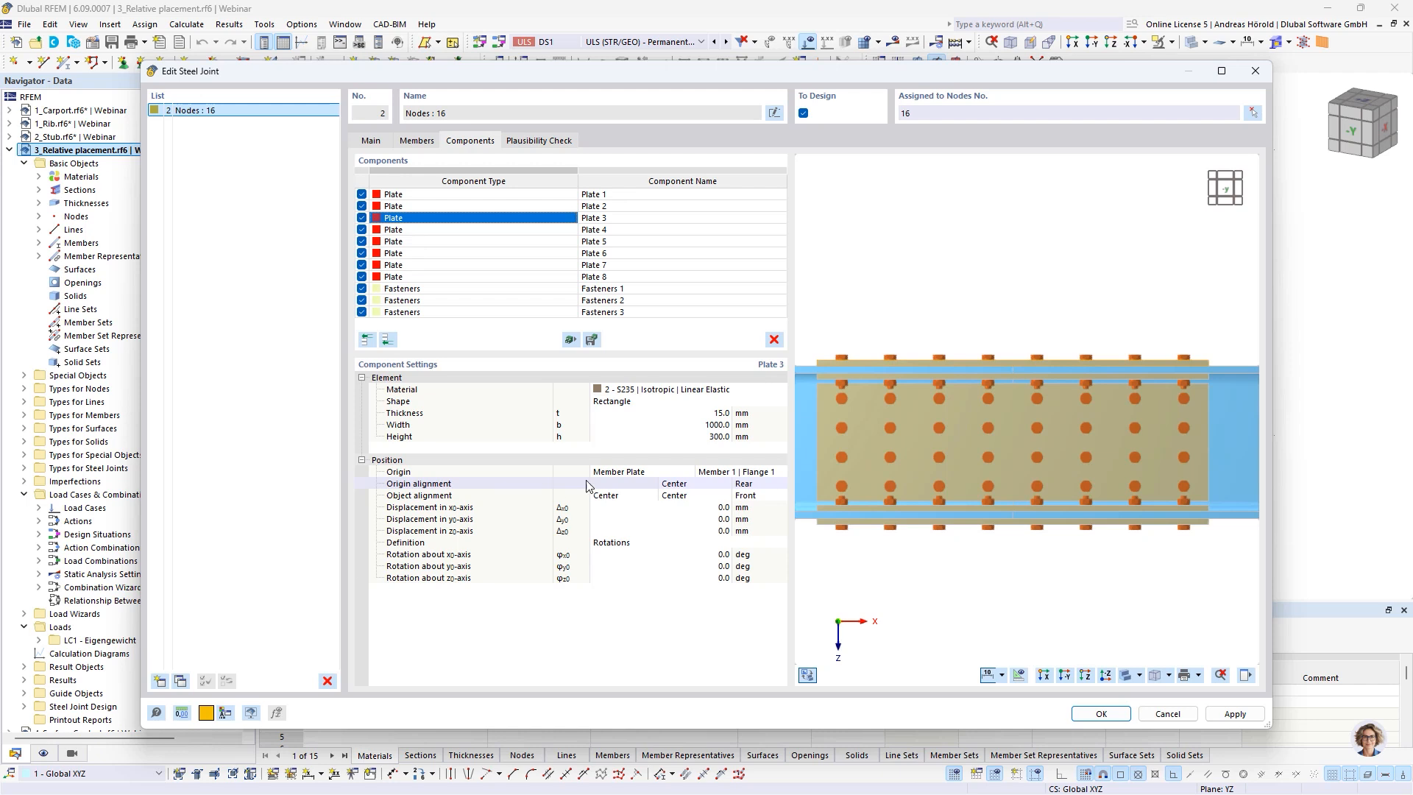
click(758, 485)
click(782, 486)
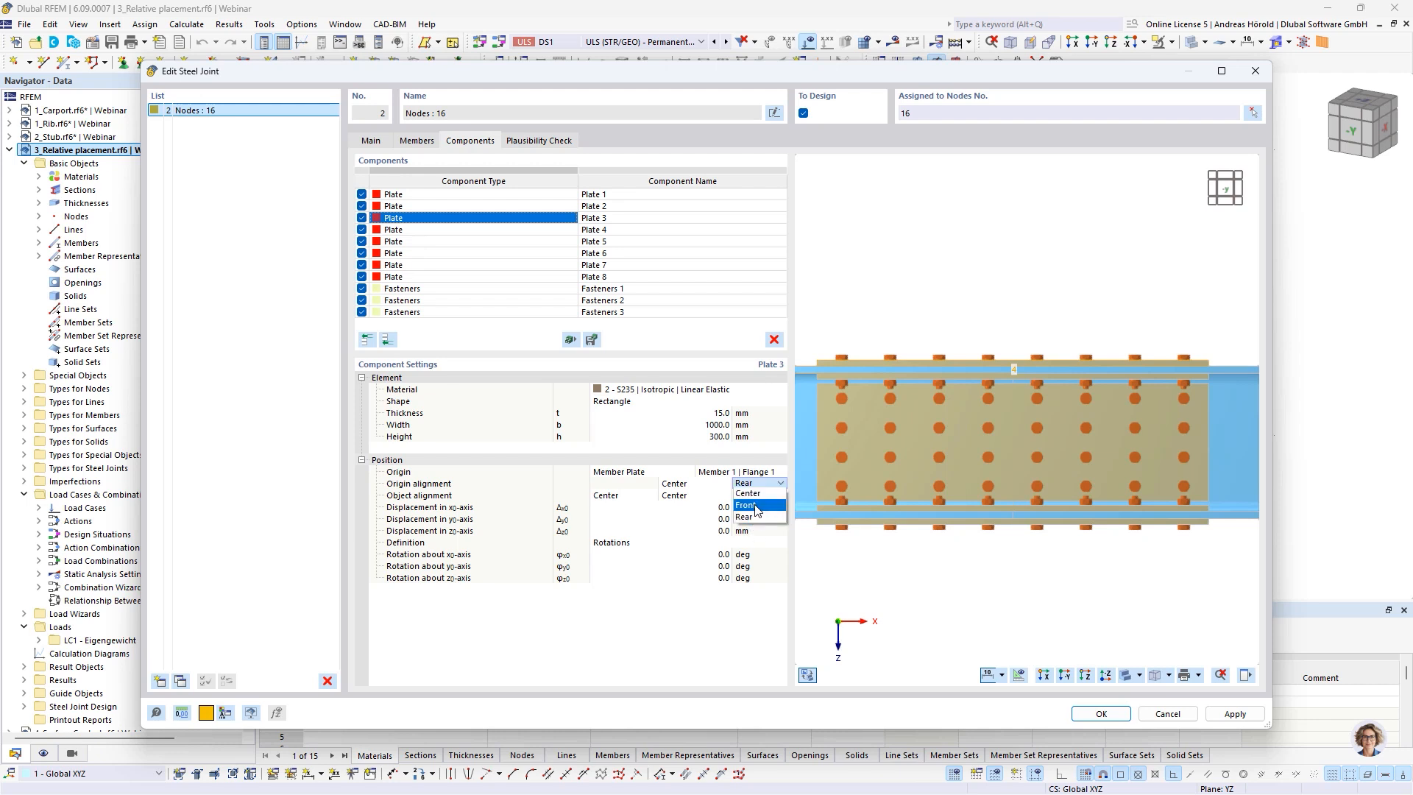
click(757, 504)
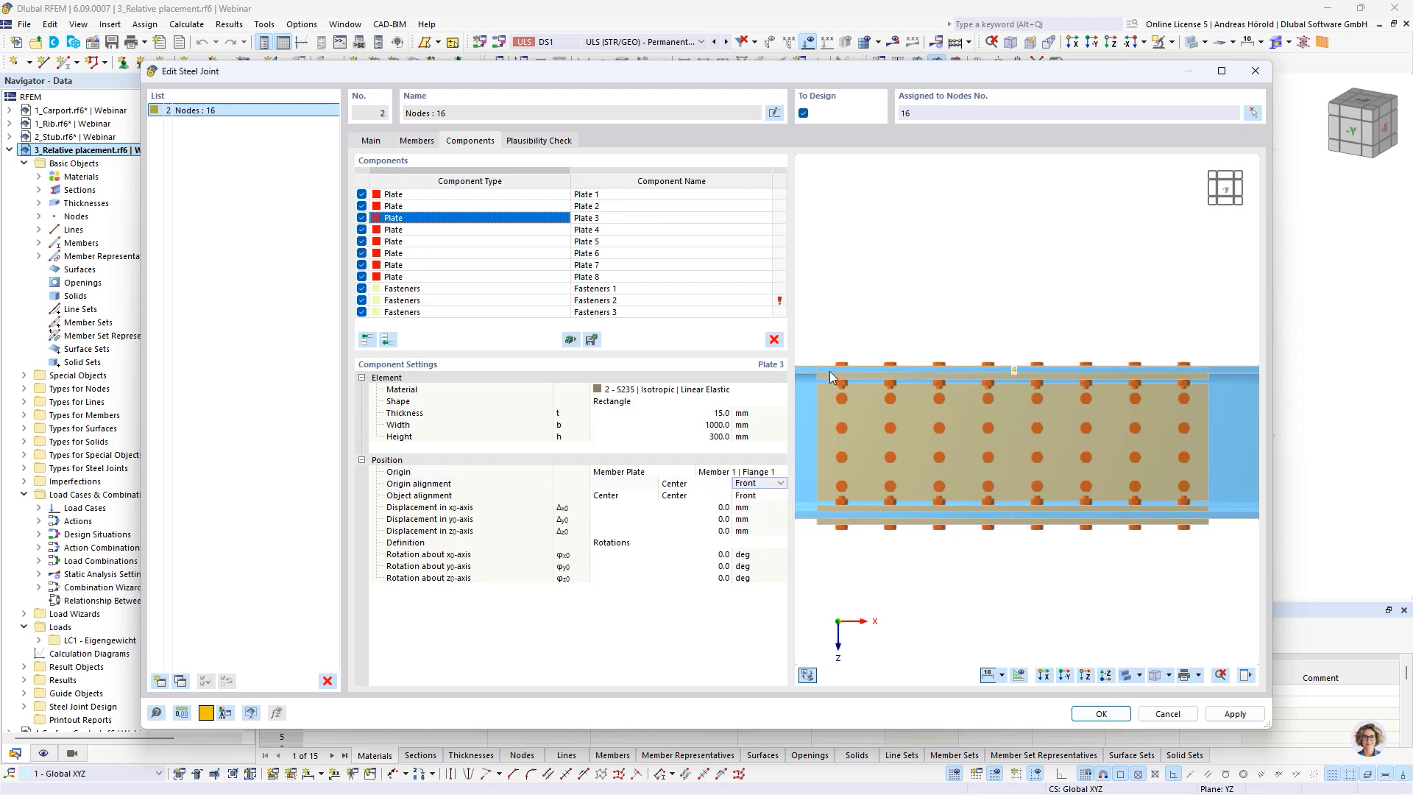
Set the object alignment of Plate 3 through its thickness to Rear
scroll(825, 365, up, 5)
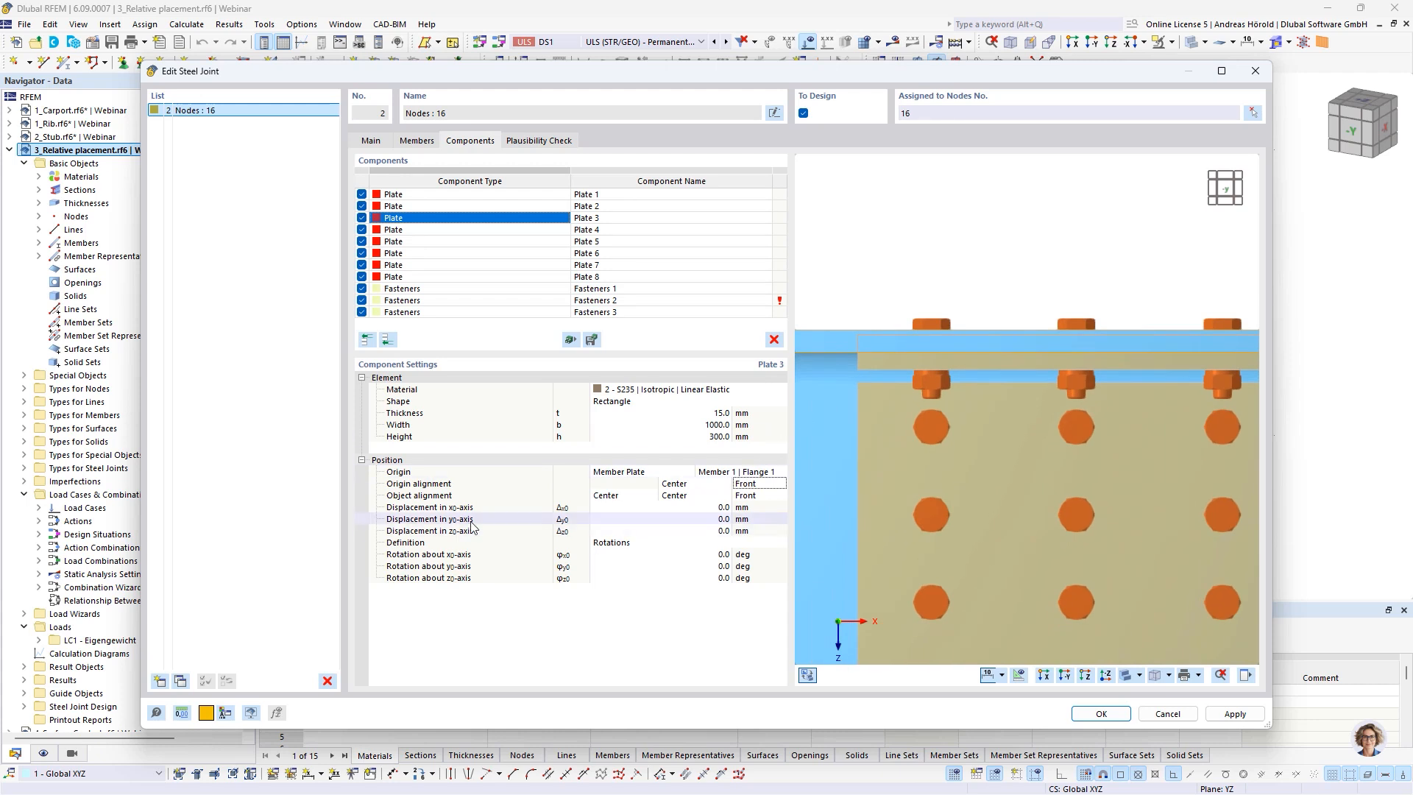
click(758, 495)
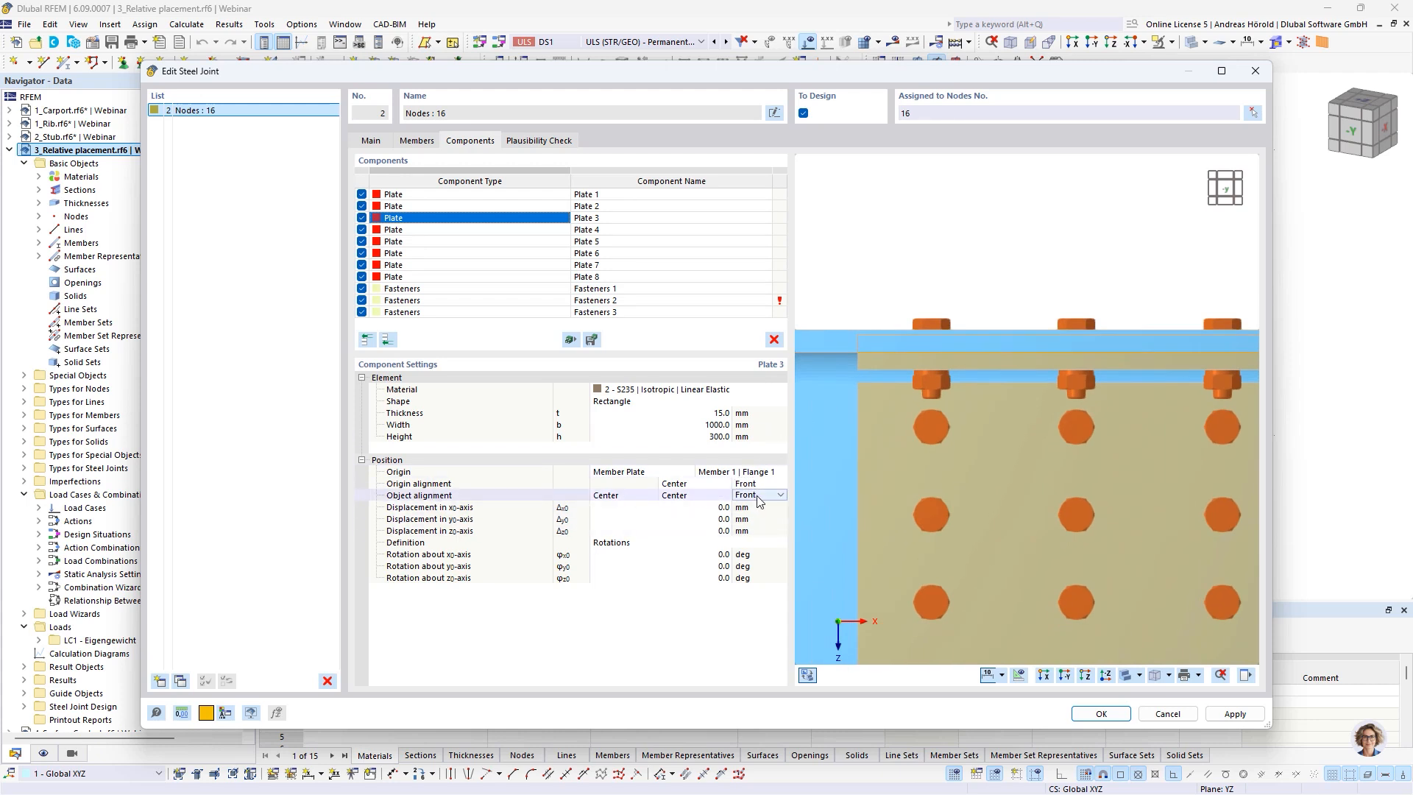
click(779, 495)
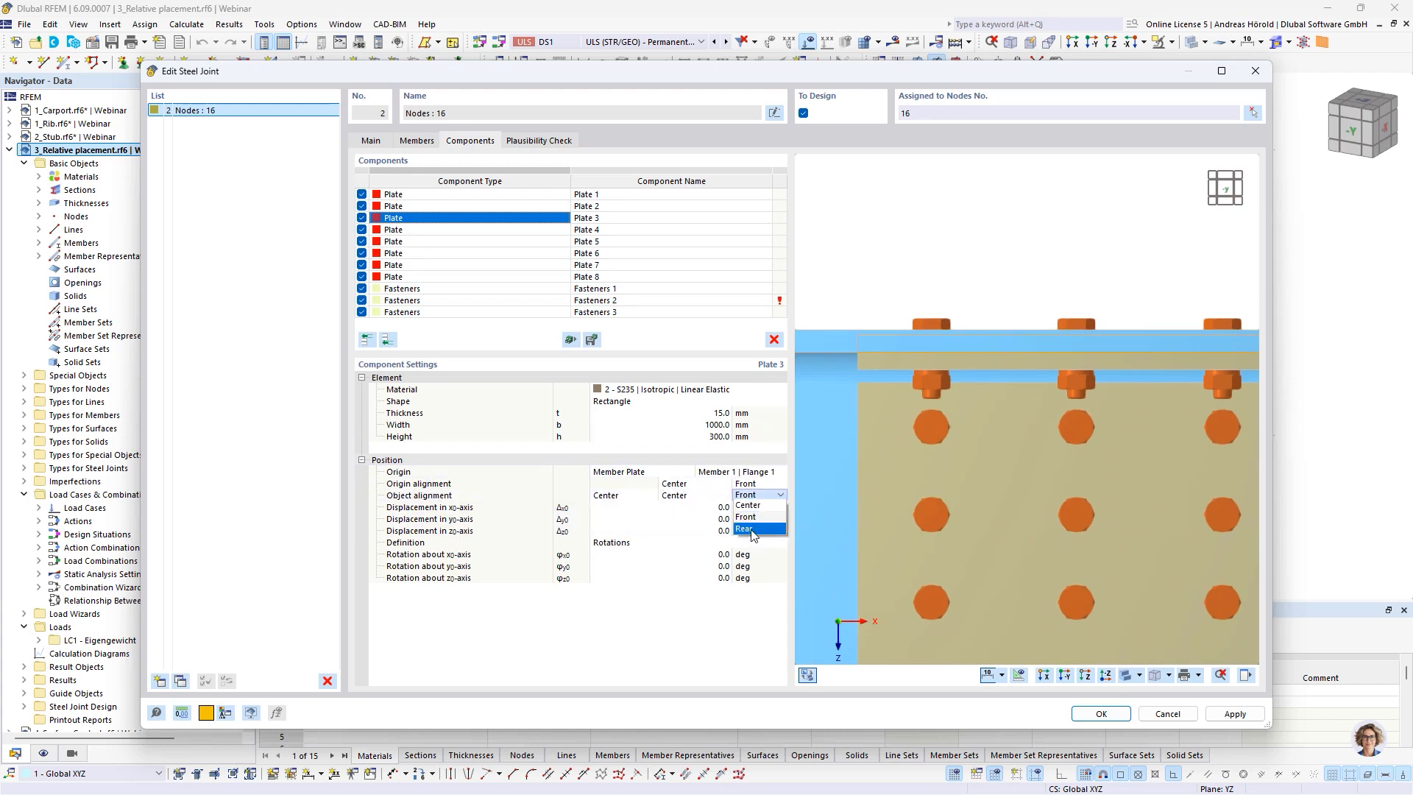
click(751, 529)
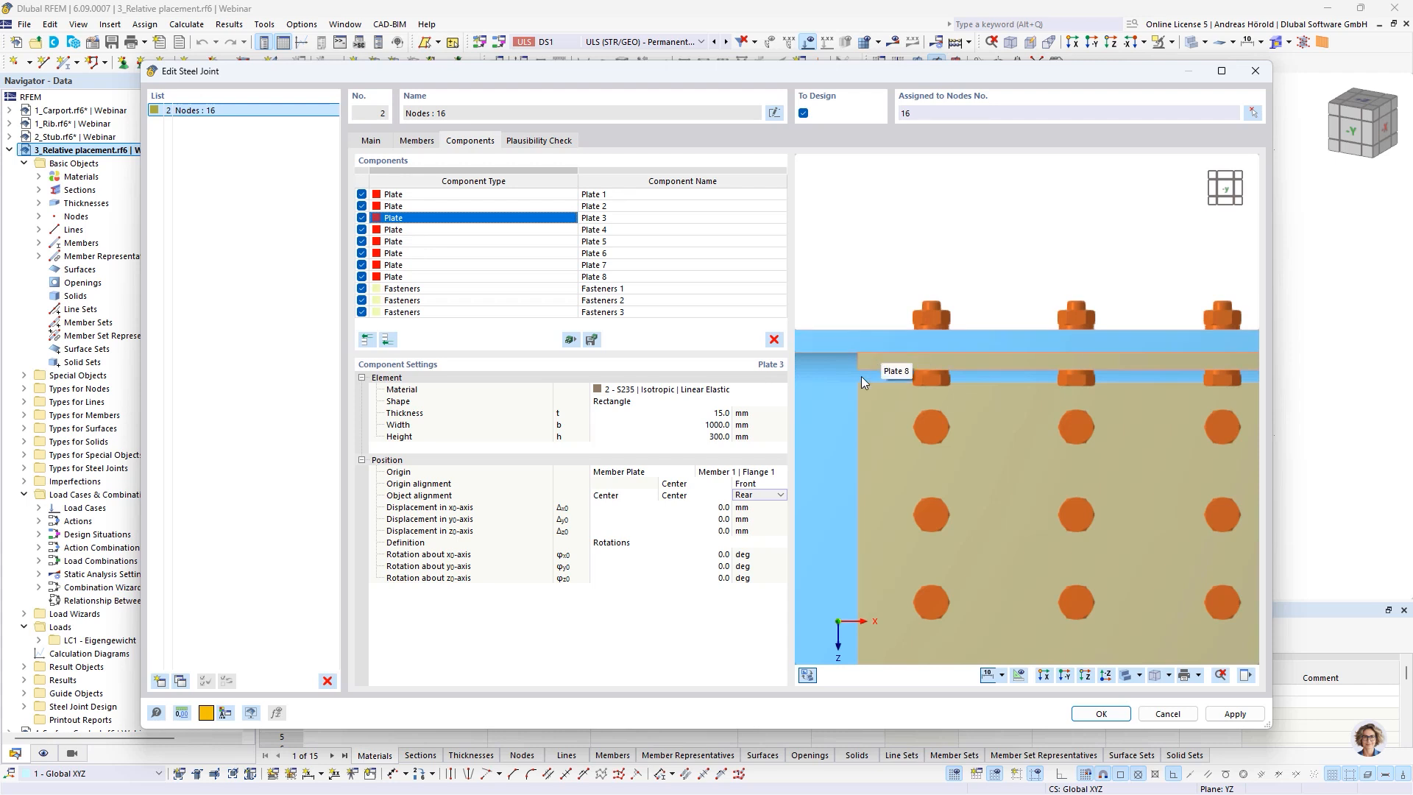
Restore Plate 3's thickness-direction placement with origin alignment Rear and object alignment Front
click(758, 484)
click(745, 517)
click(761, 495)
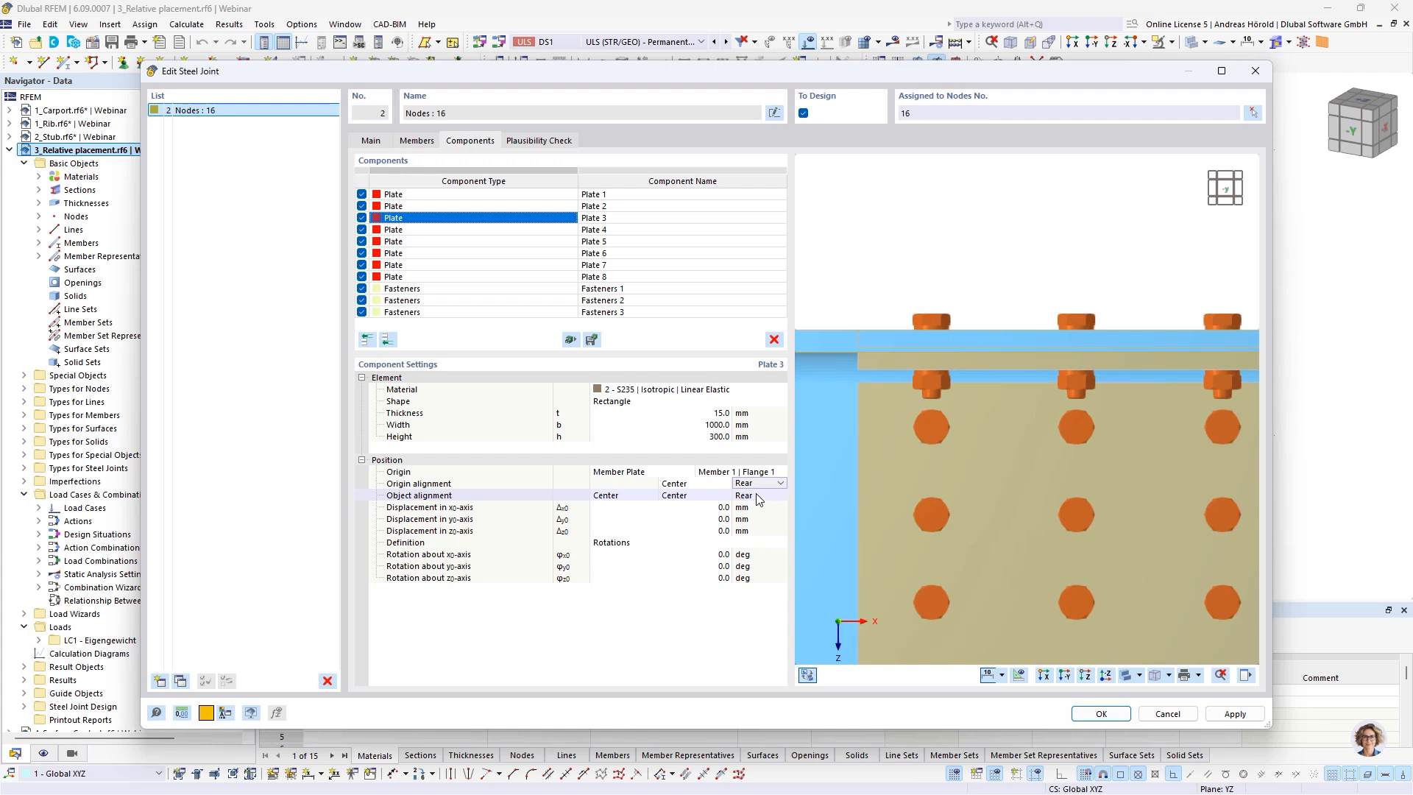
click(760, 497)
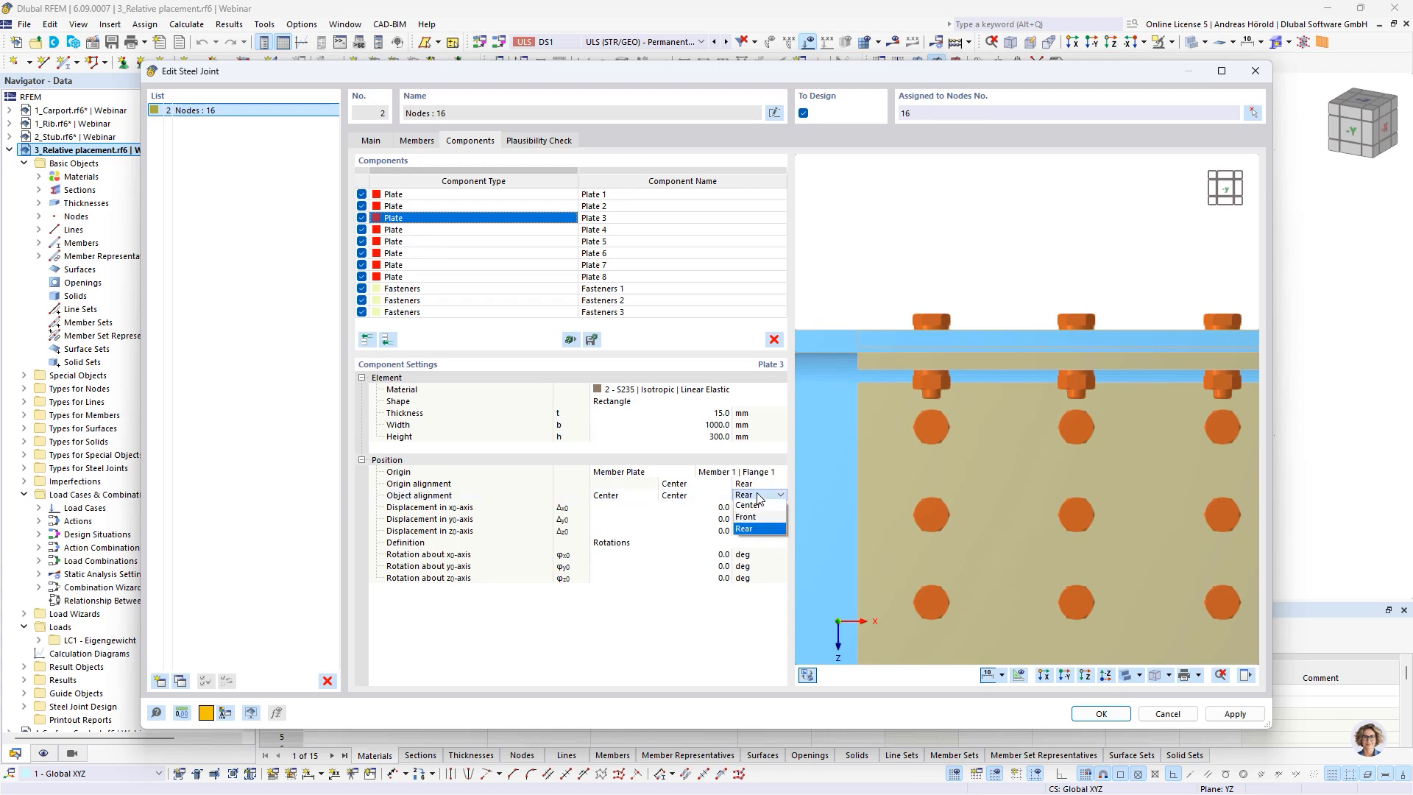
click(756, 519)
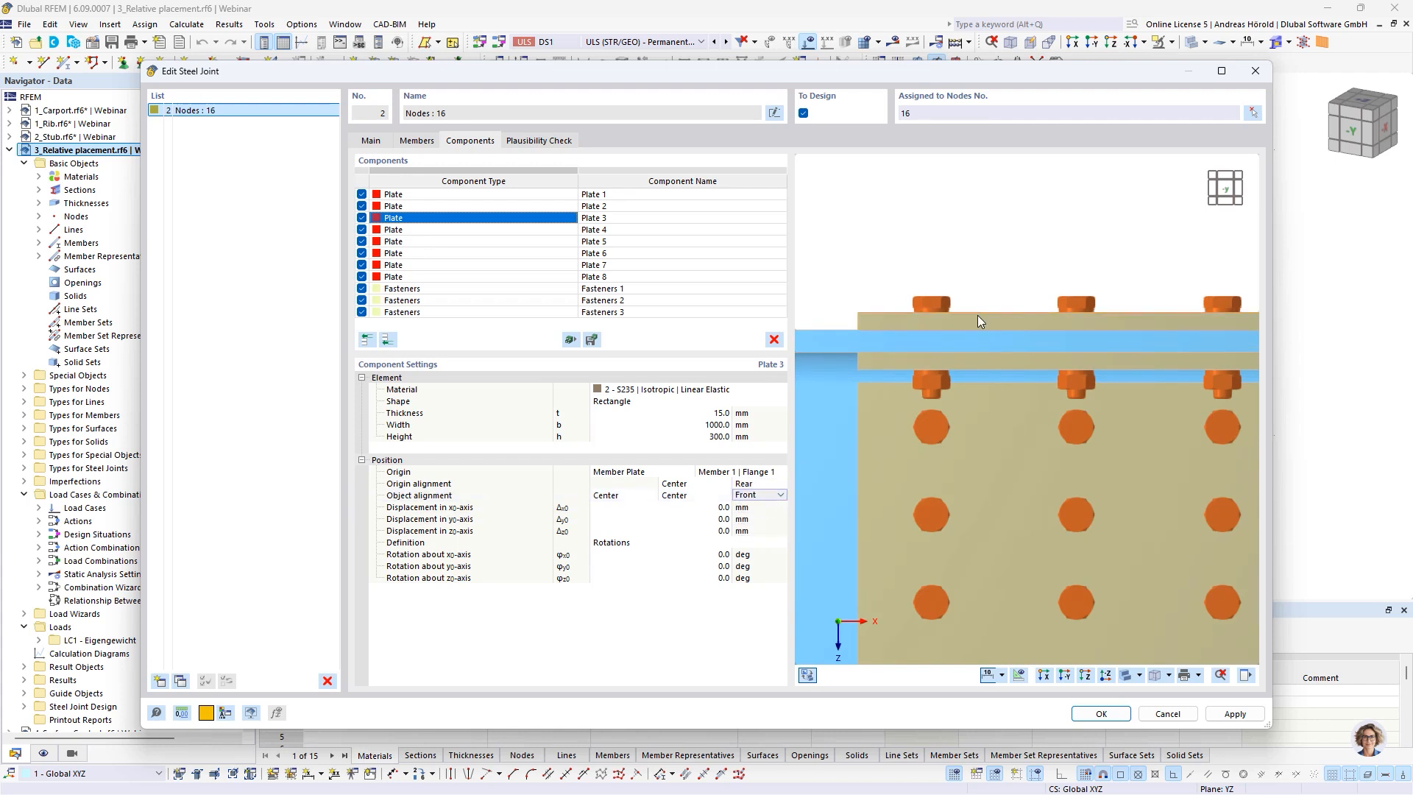
Set the height of Plate 3 to 200 mm
scroll(977, 321, down, 3)
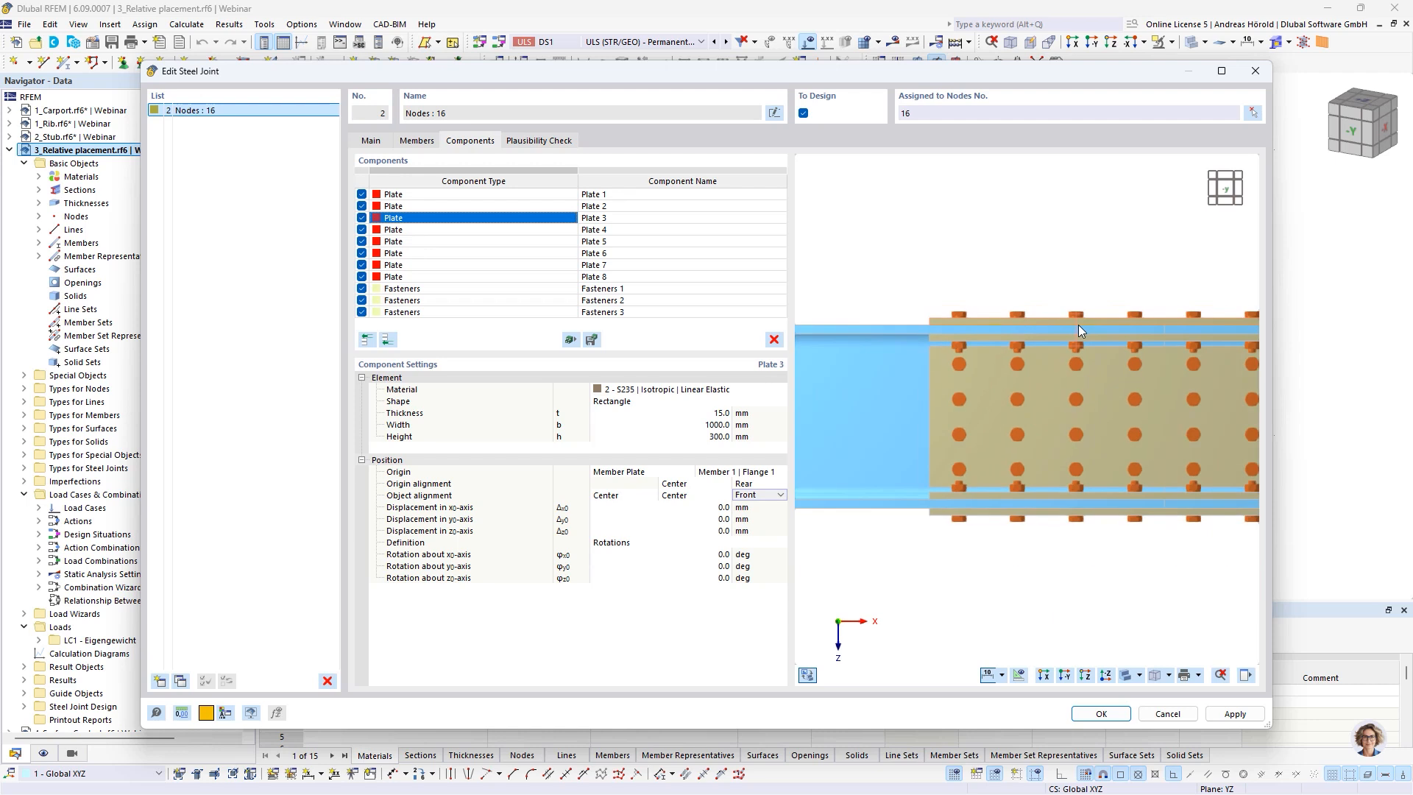
click(1085, 681)
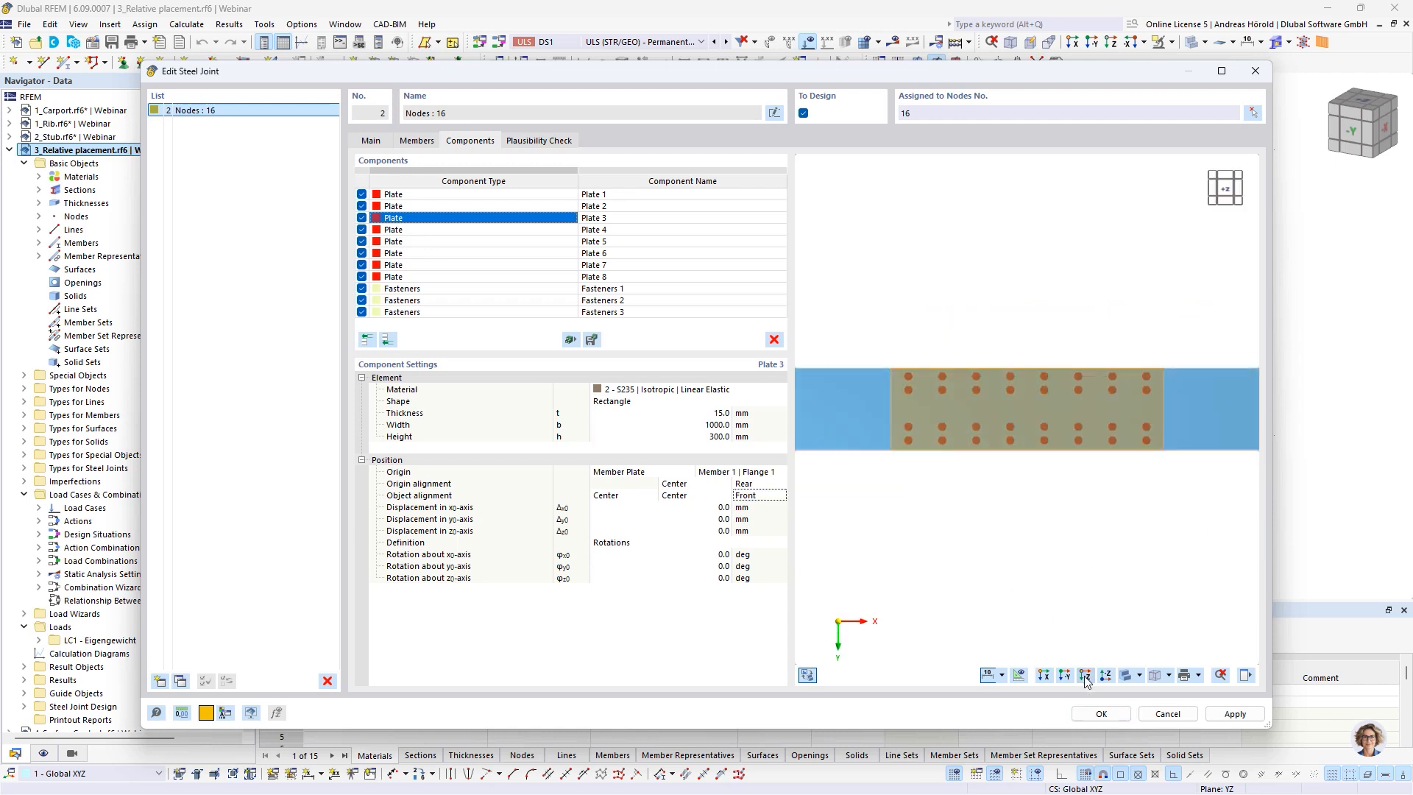
click(713, 438)
text(2)
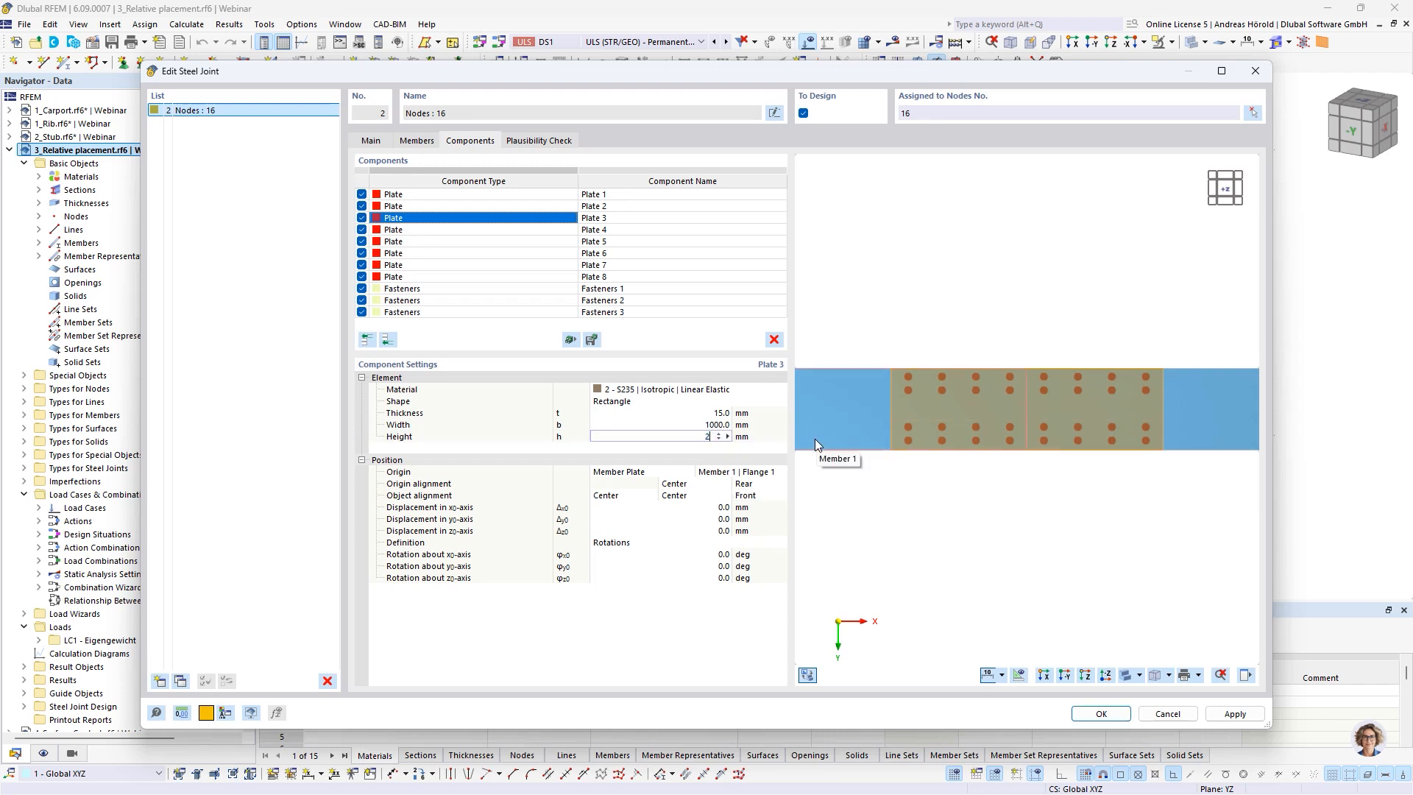
text(00)
key(Tab)
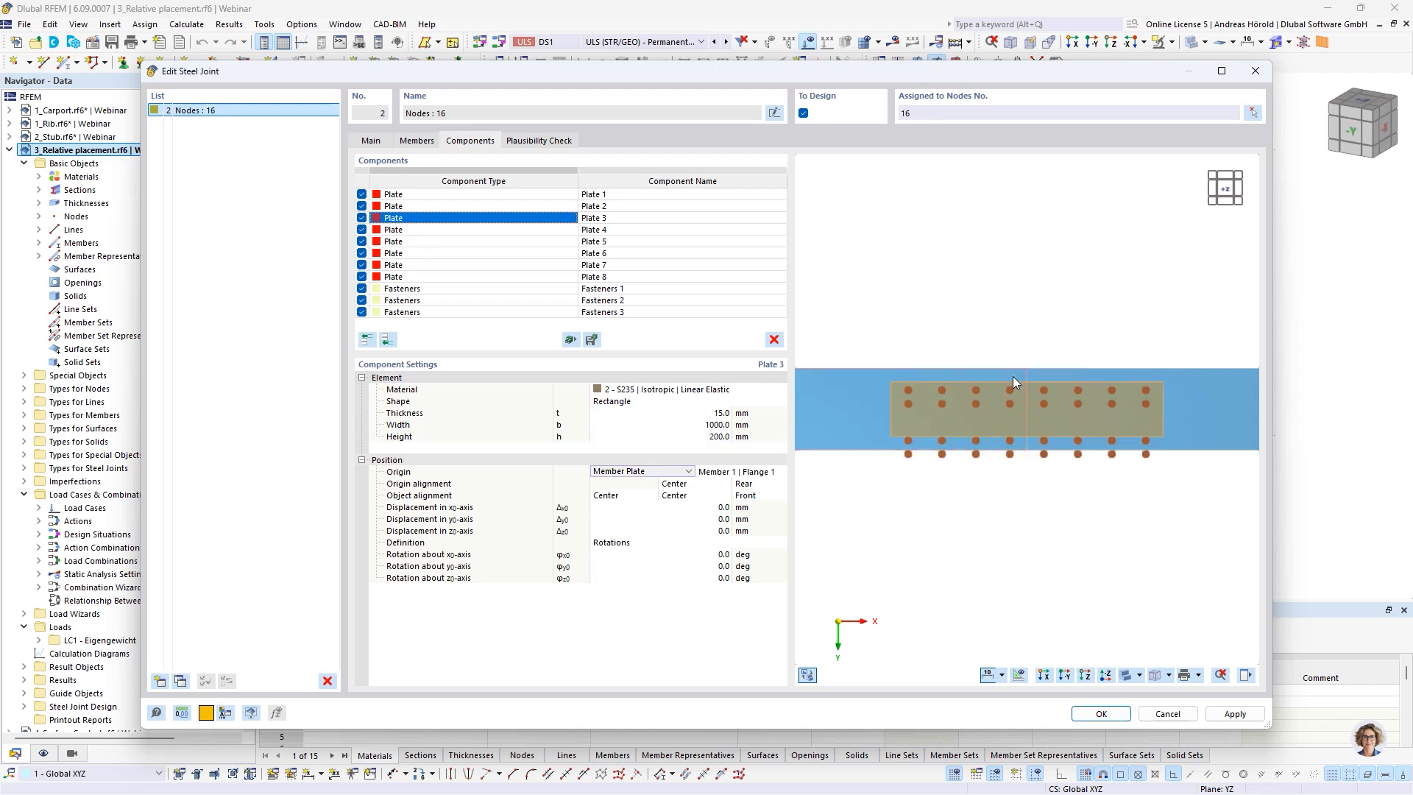
Set Plate 3's lateral origin and object alignments to Left to align it with the flange edge, and discard the joint changes
scroll(889, 471, up, 2)
middle_drag(1055, 515, 1004, 528)
scroll(1004, 527, down, 1)
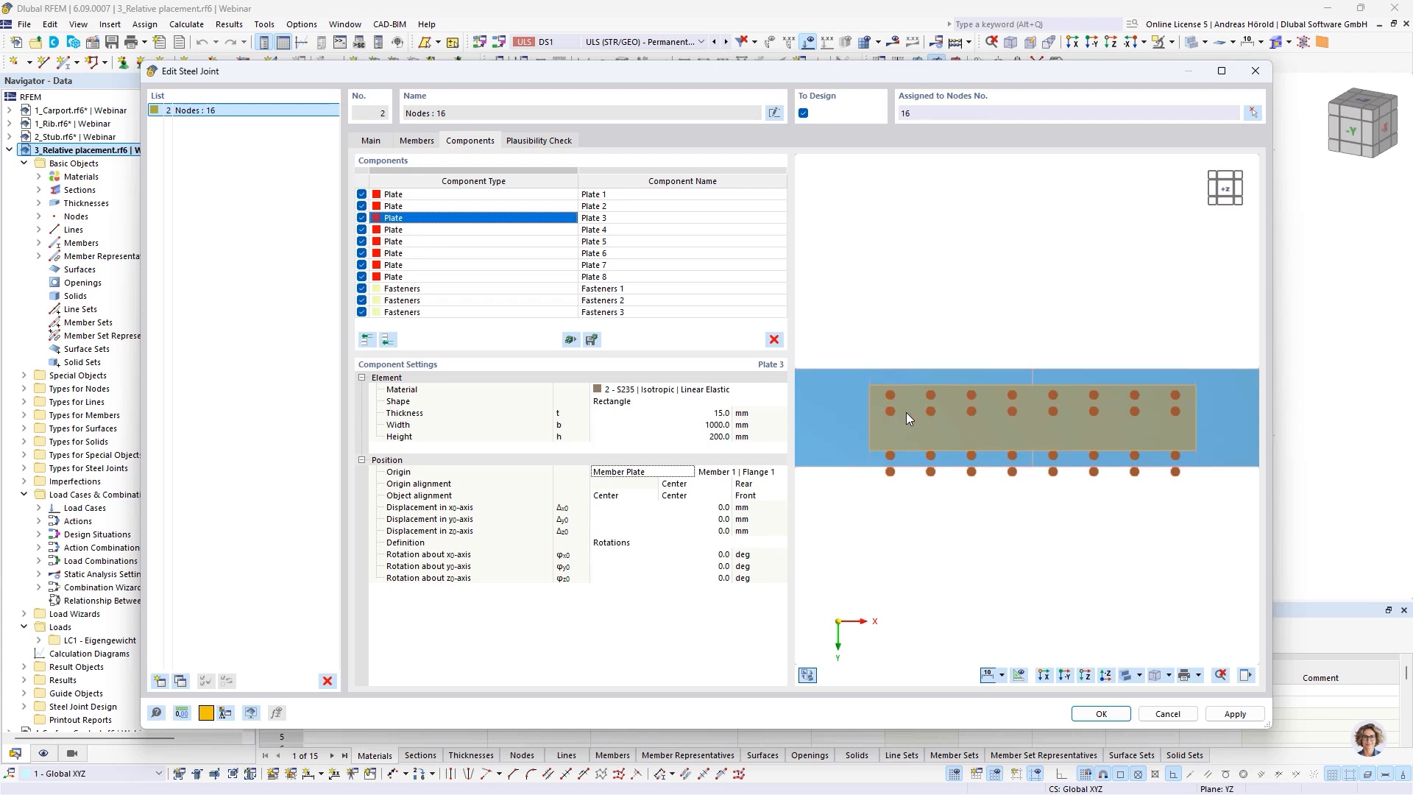
click(684, 483)
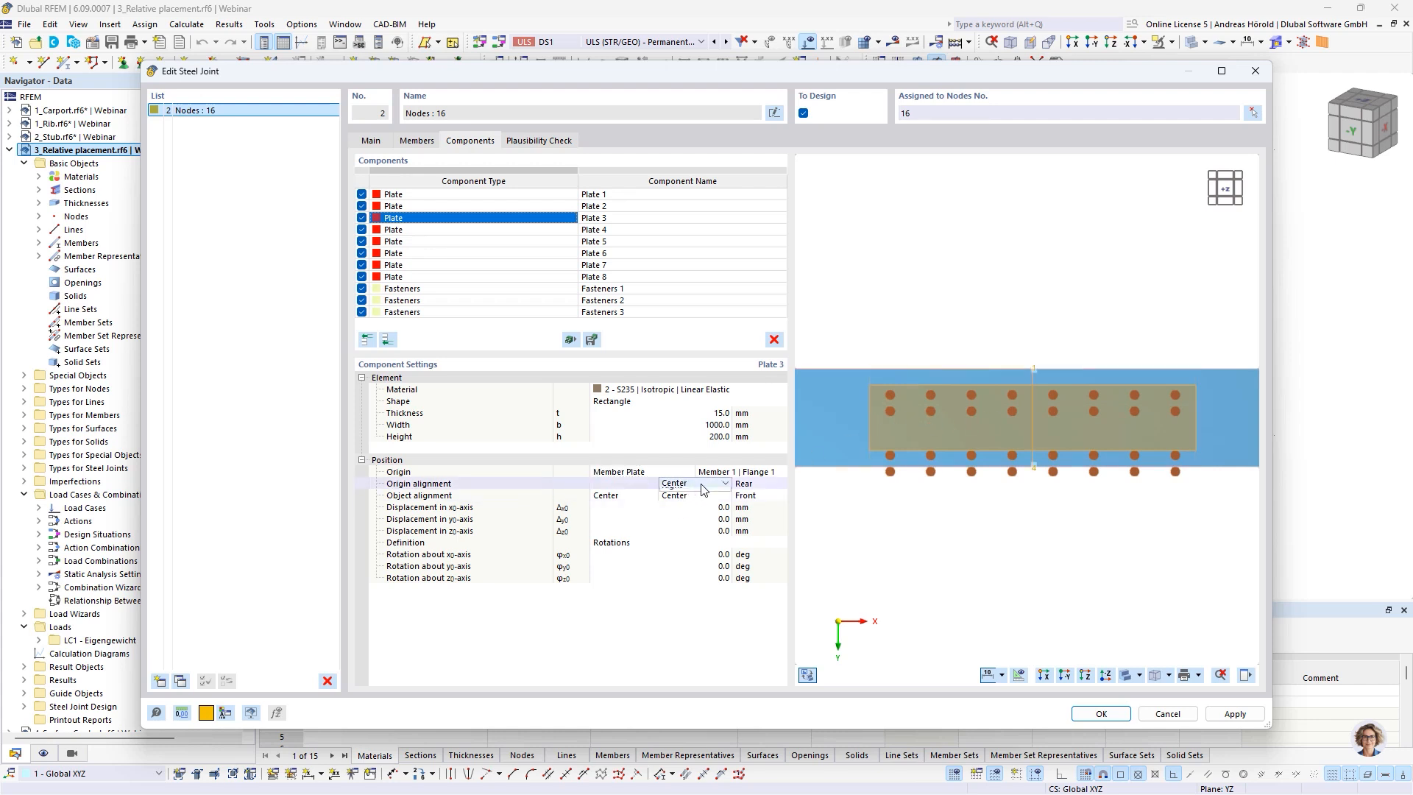
click(703, 484)
click(703, 505)
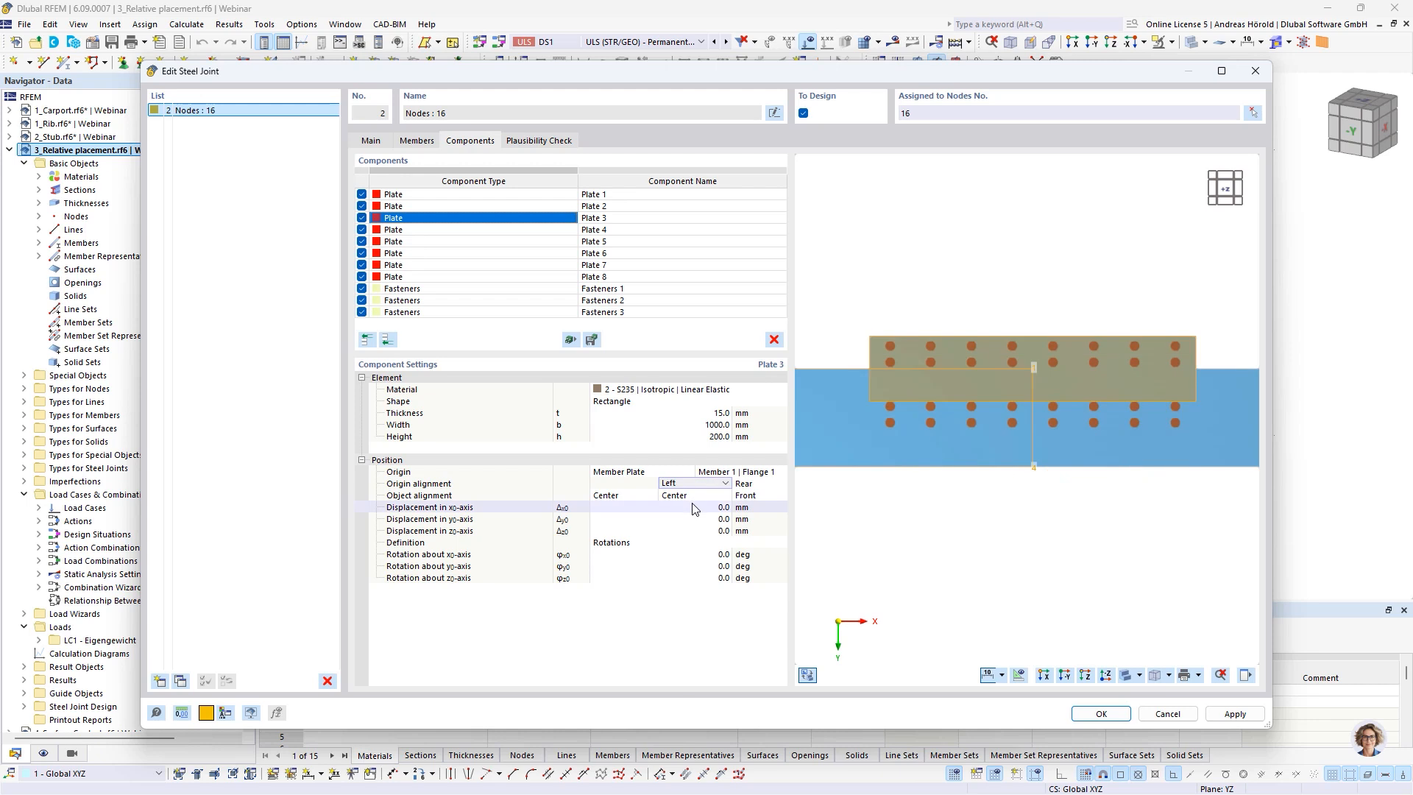
click(699, 495)
click(699, 496)
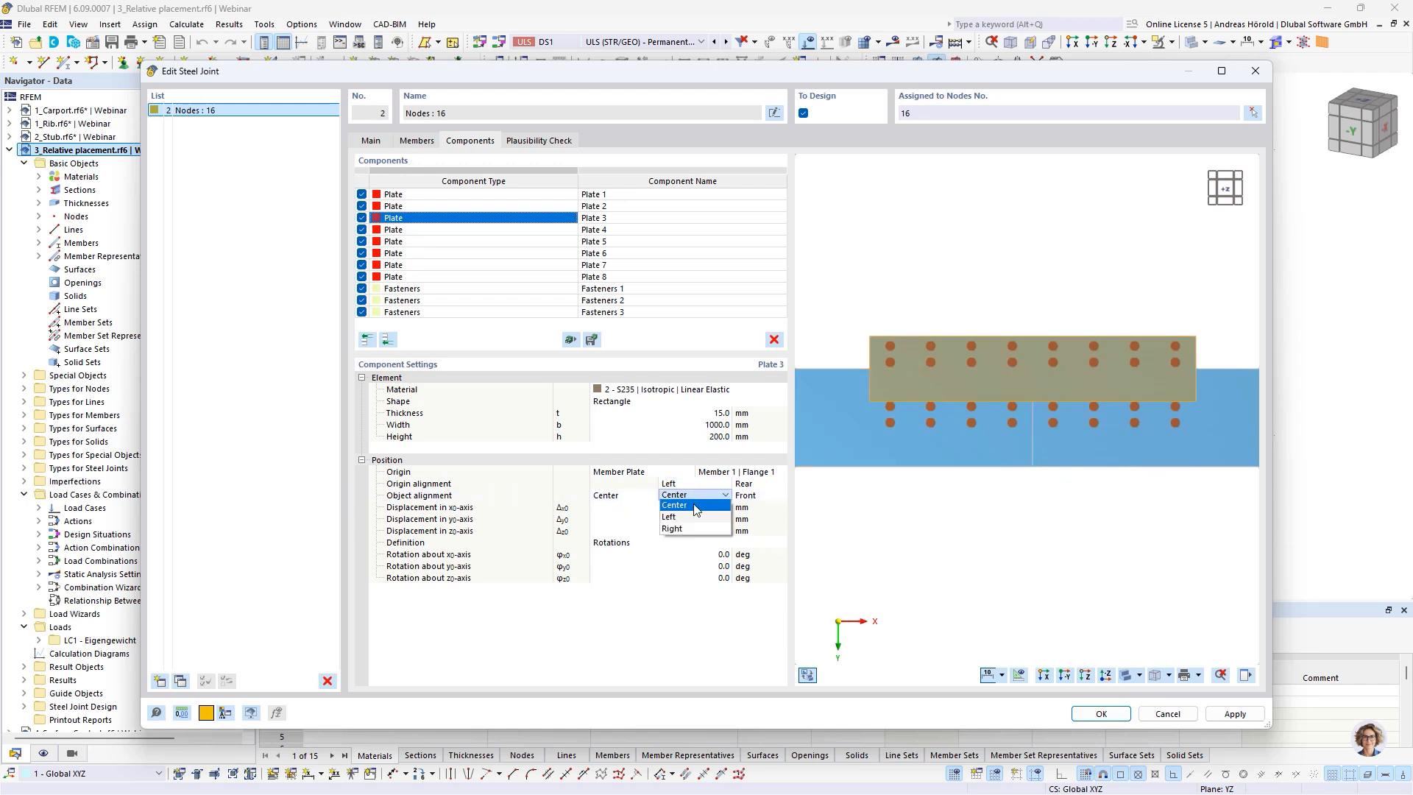
click(692, 518)
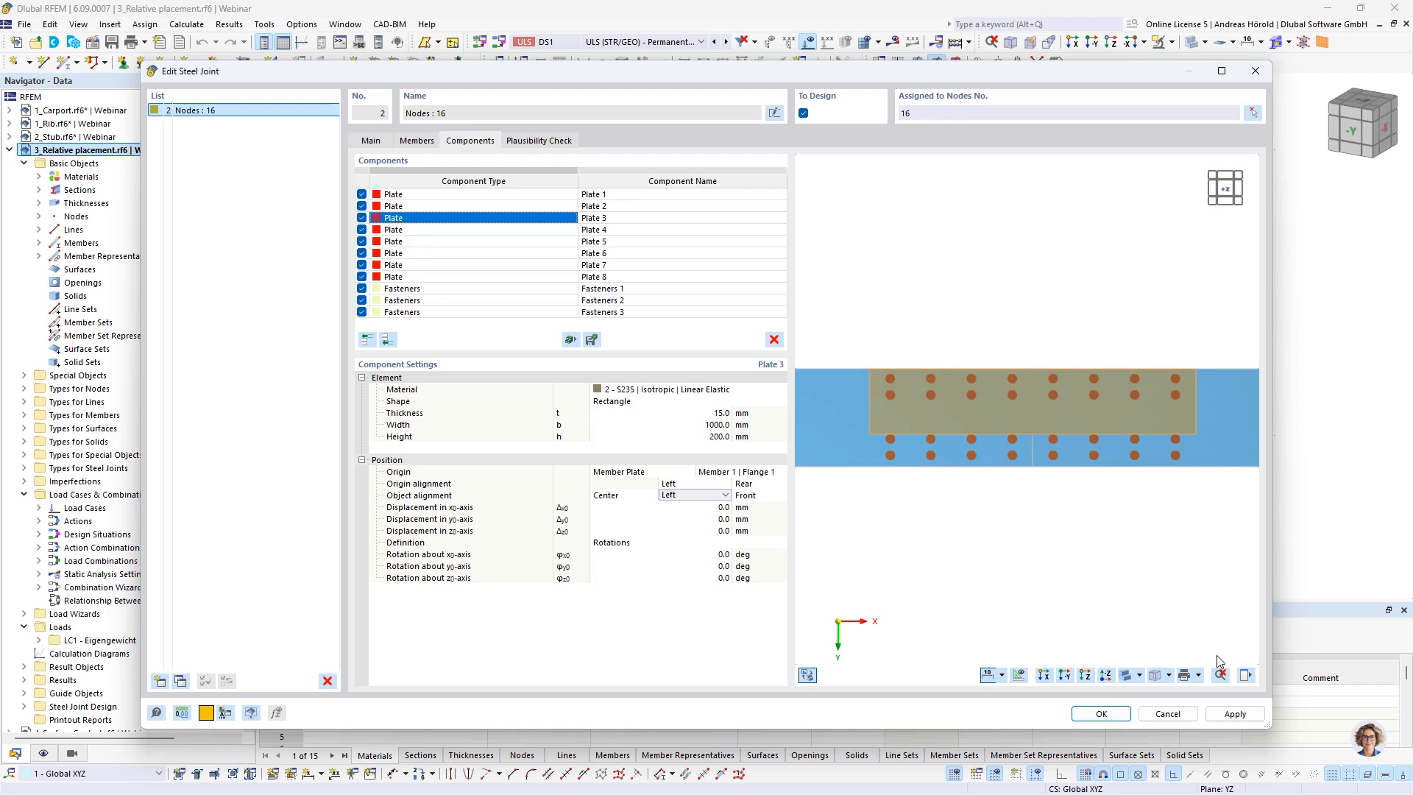
click(1169, 714)
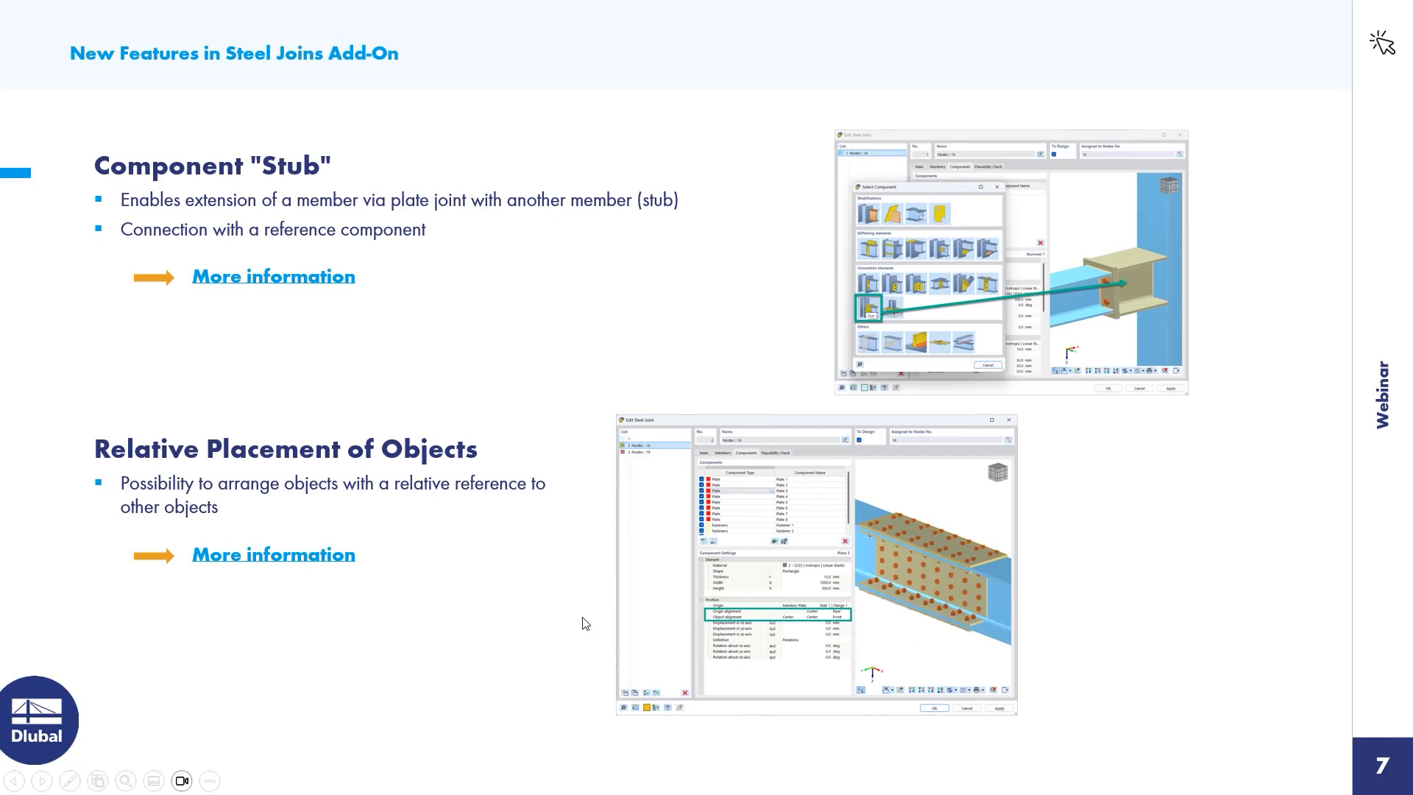
click(1192, 570)
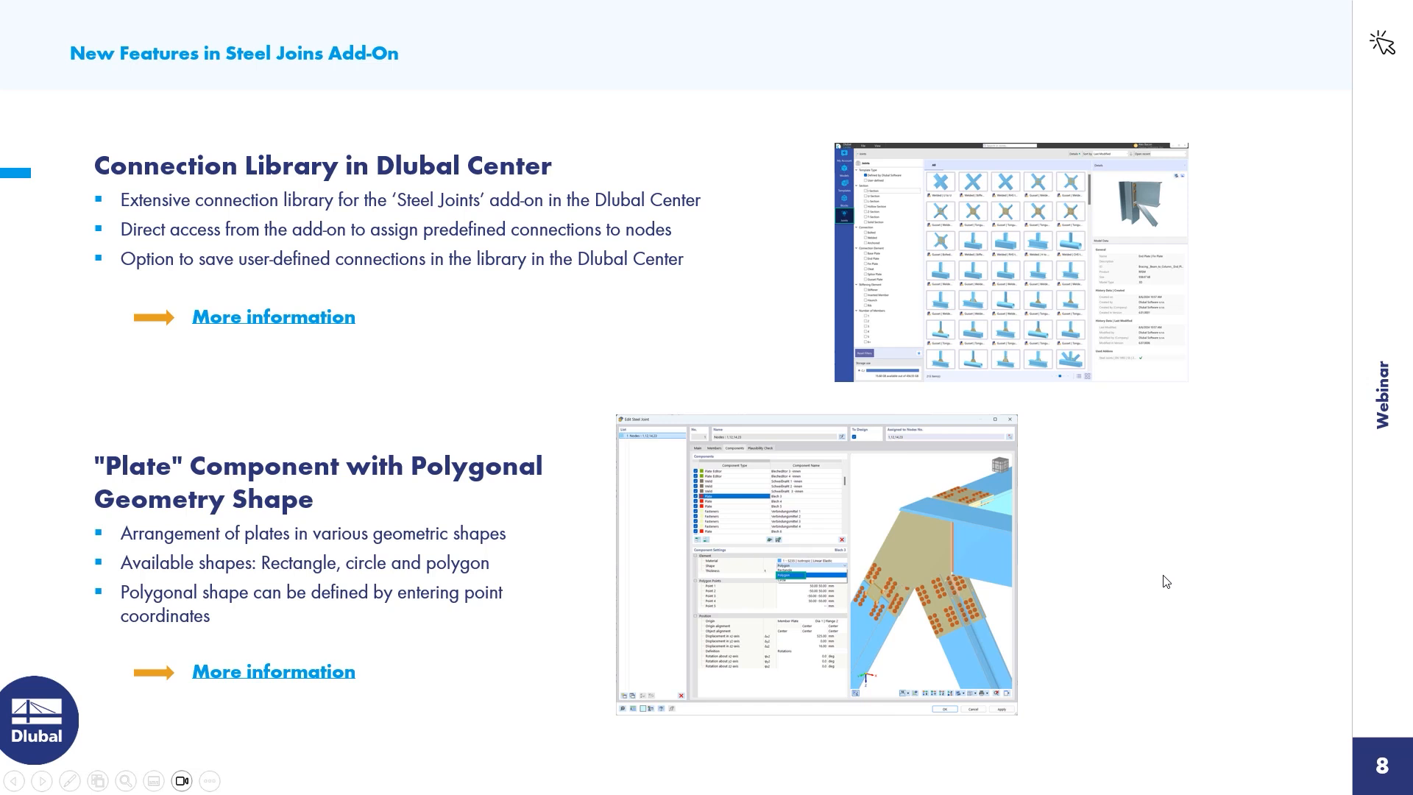
key(Right)
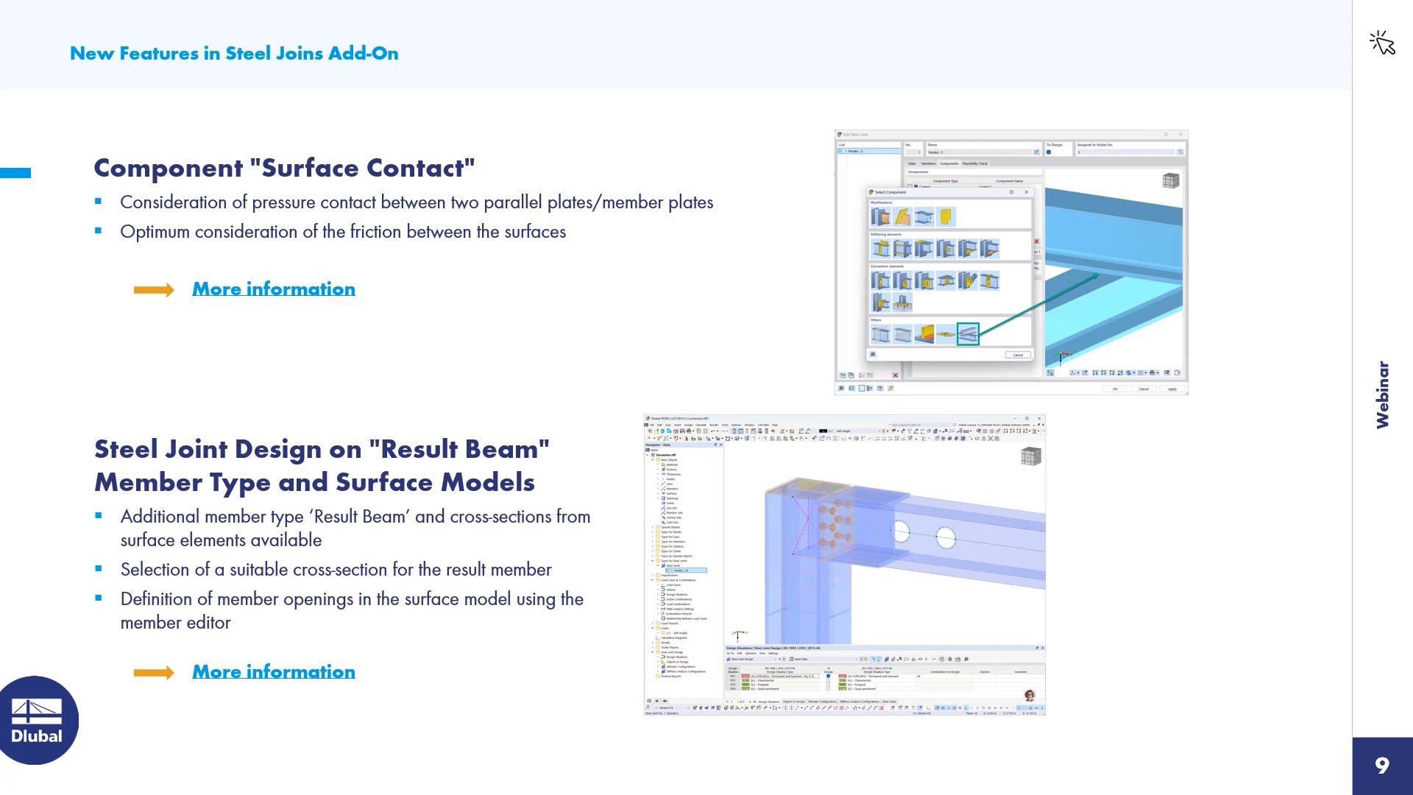
Switch to RFEM and activate the 4_Surface Contact.rf6 model with the two crossing beams
key(alt+Tab)
scroll(66, 655, down, 2)
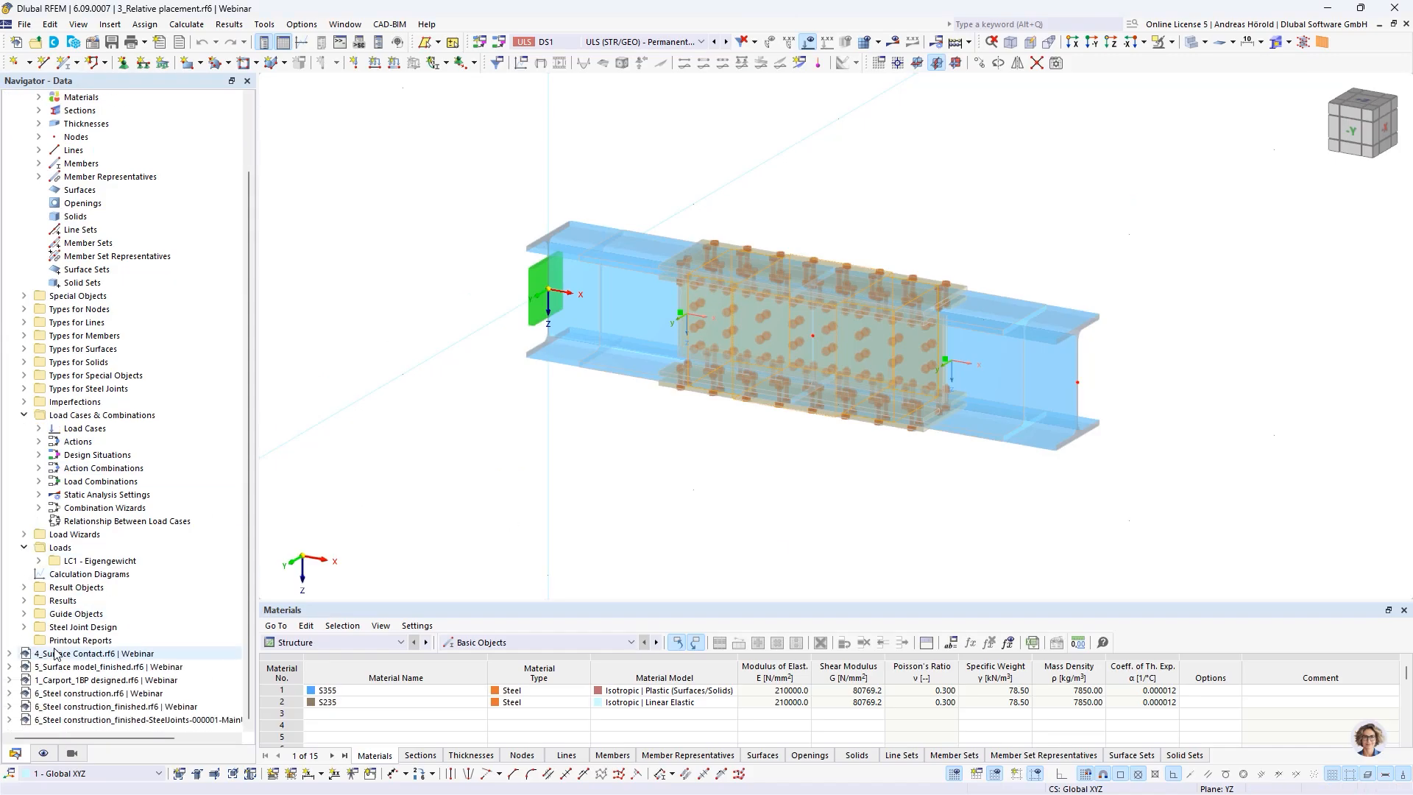
click(70, 654)
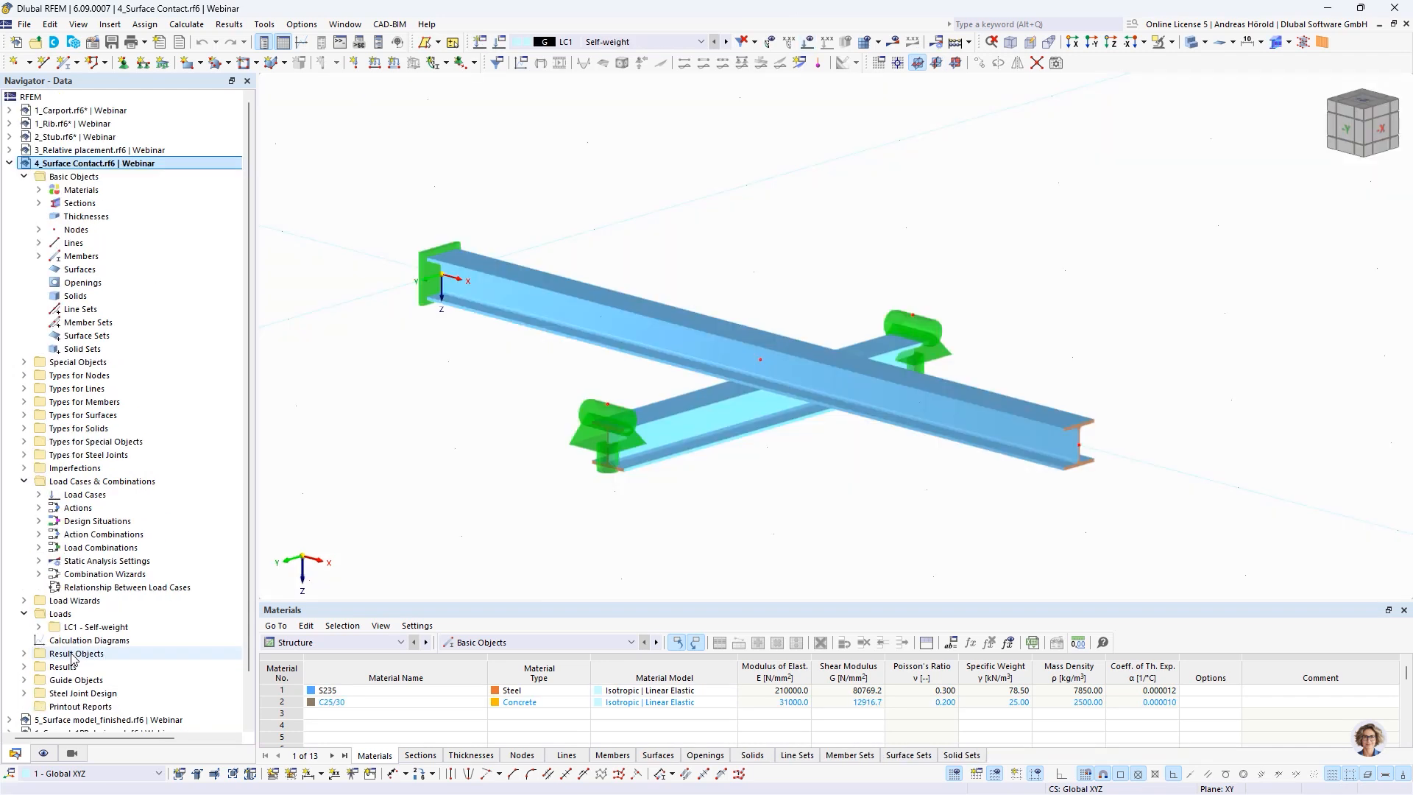
scroll(757, 413, up, 3)
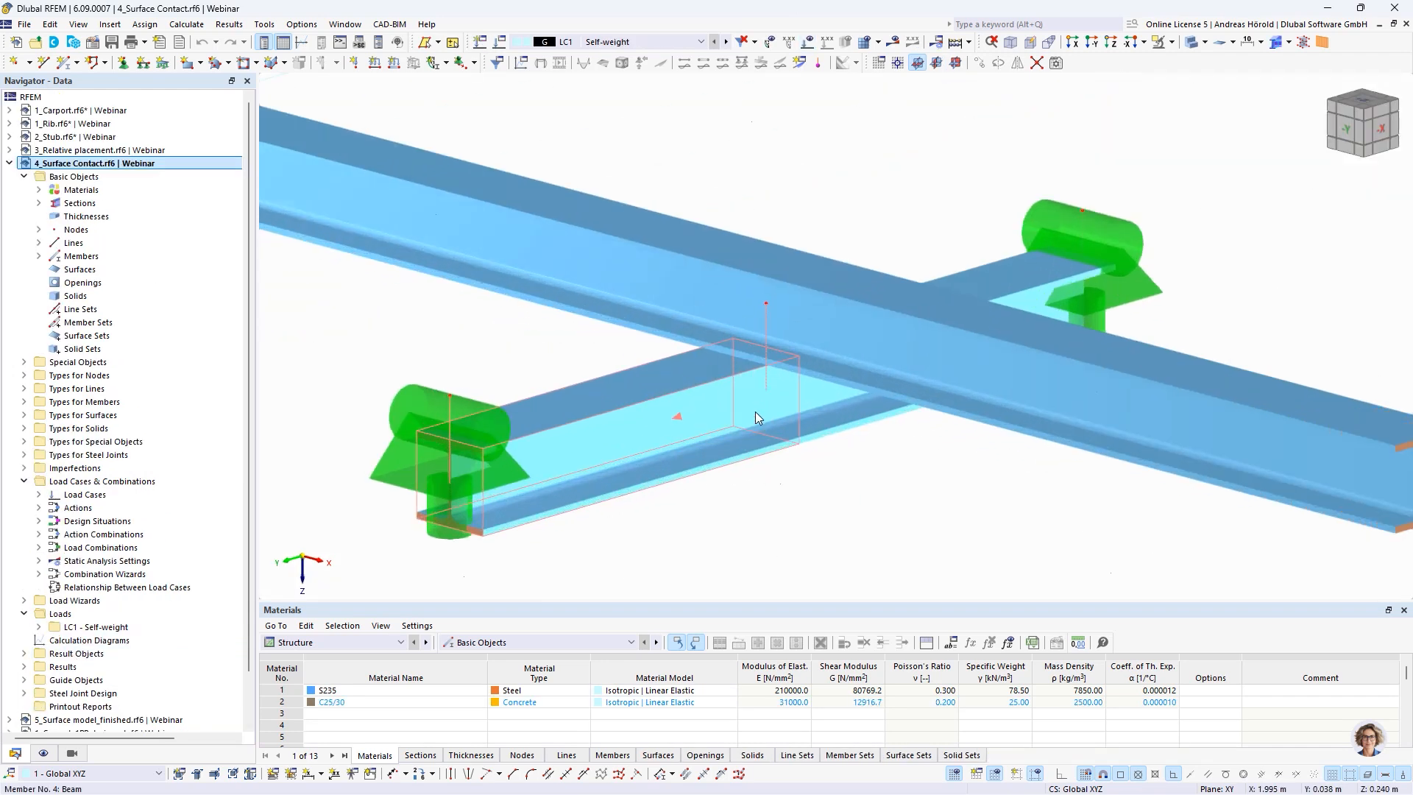
ctrl+middle_drag(848, 553, 867, 503)
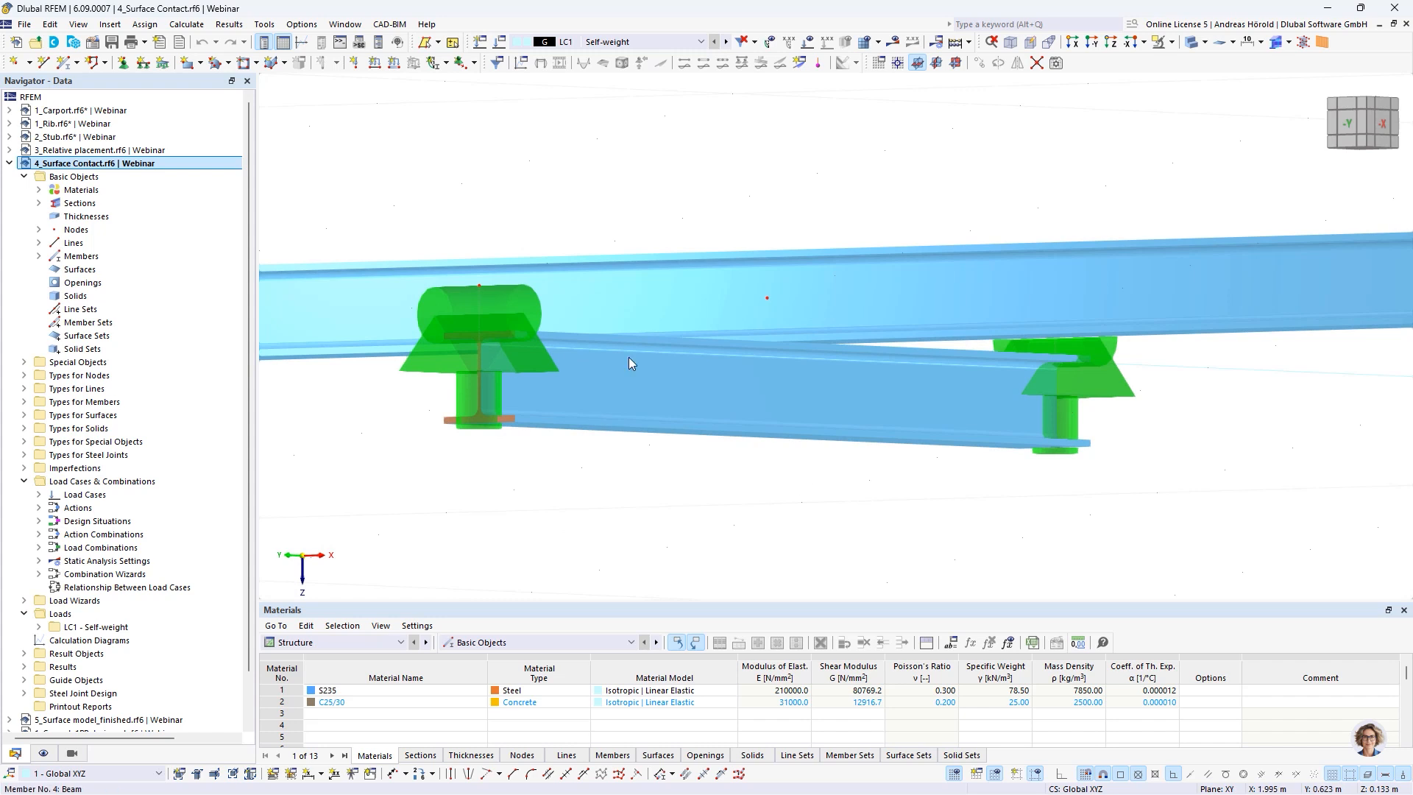
ctrl+middle_drag(729, 423, 695, 502)
scroll(690, 493, down, 2)
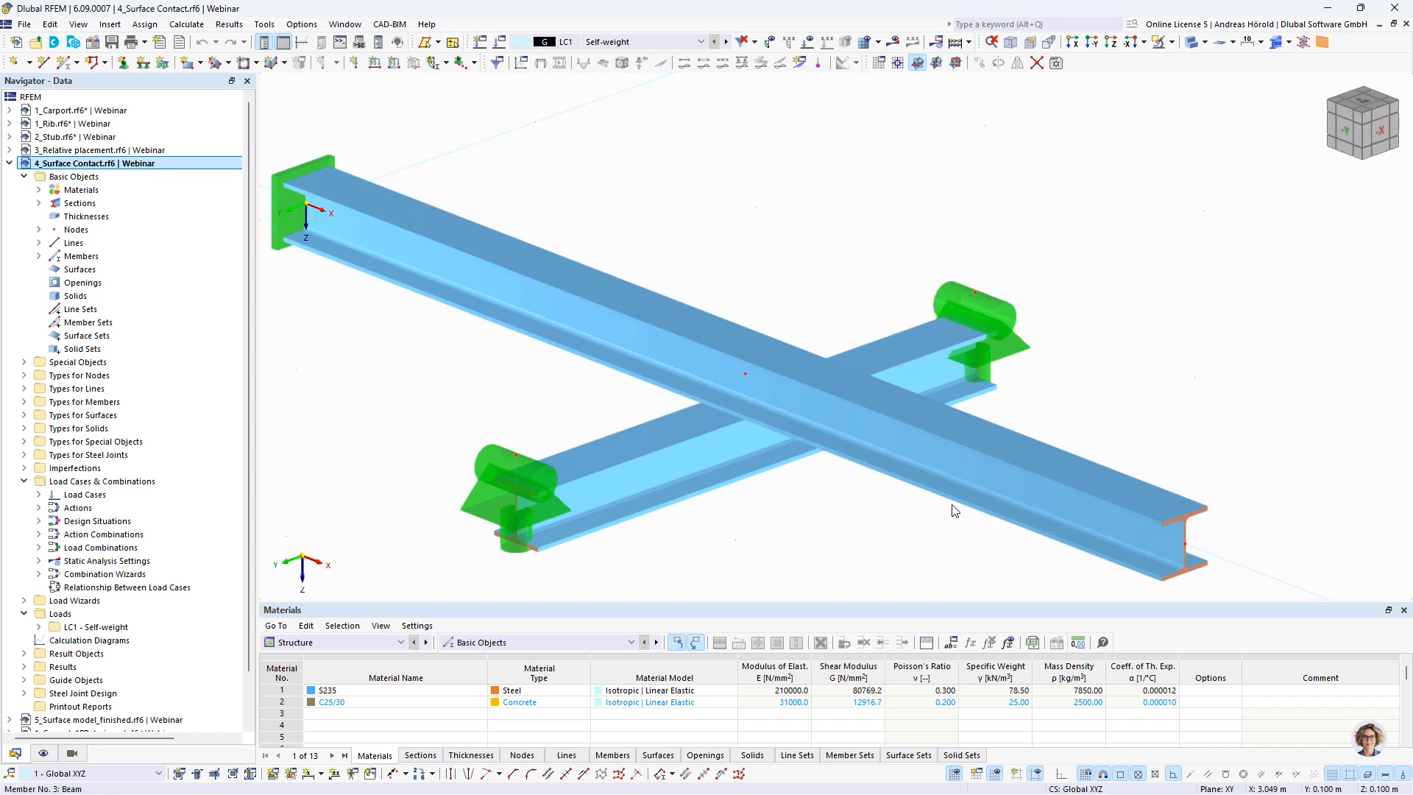
Create a new steel joint at node 5, where the two beams cross
scroll(825, 495, up, 1)
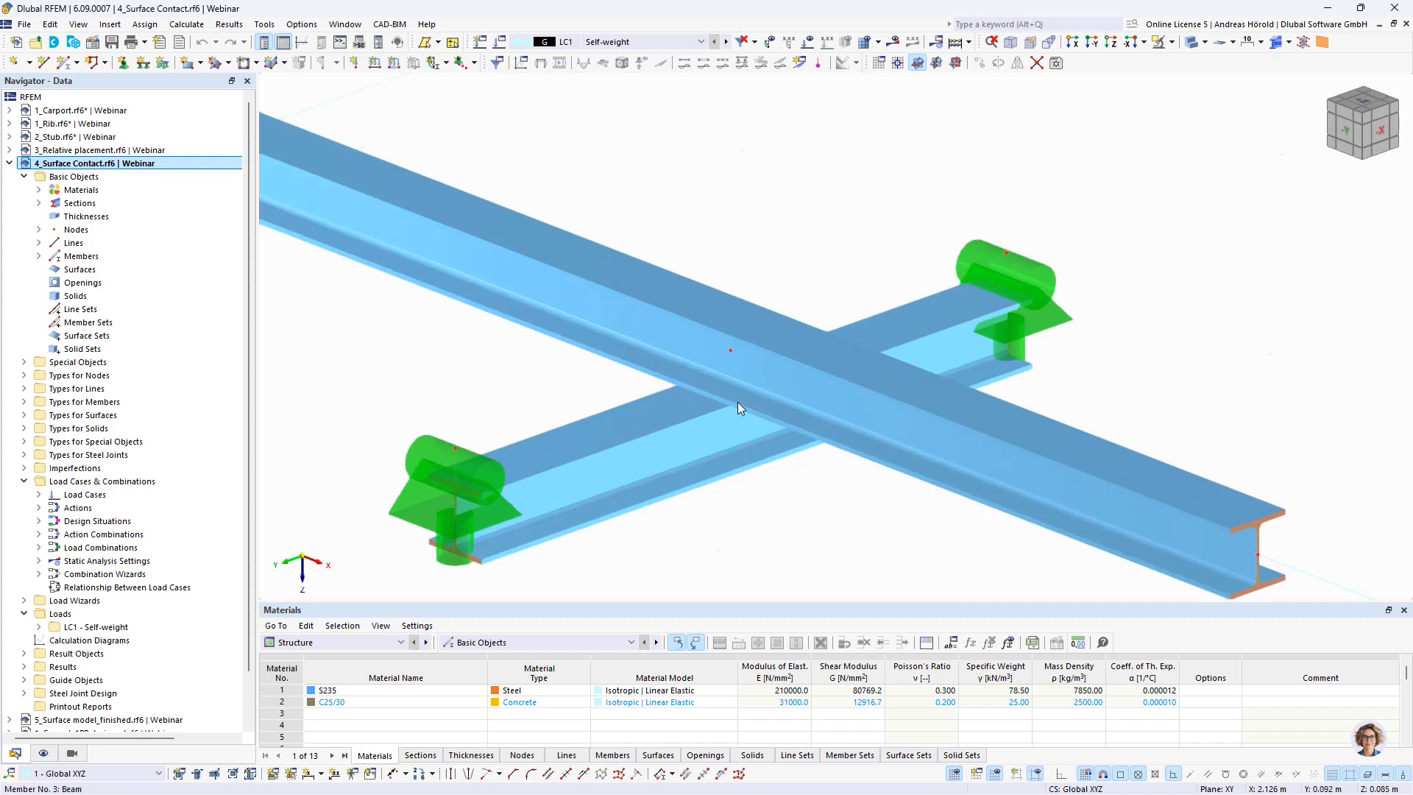
right_click(730, 350)
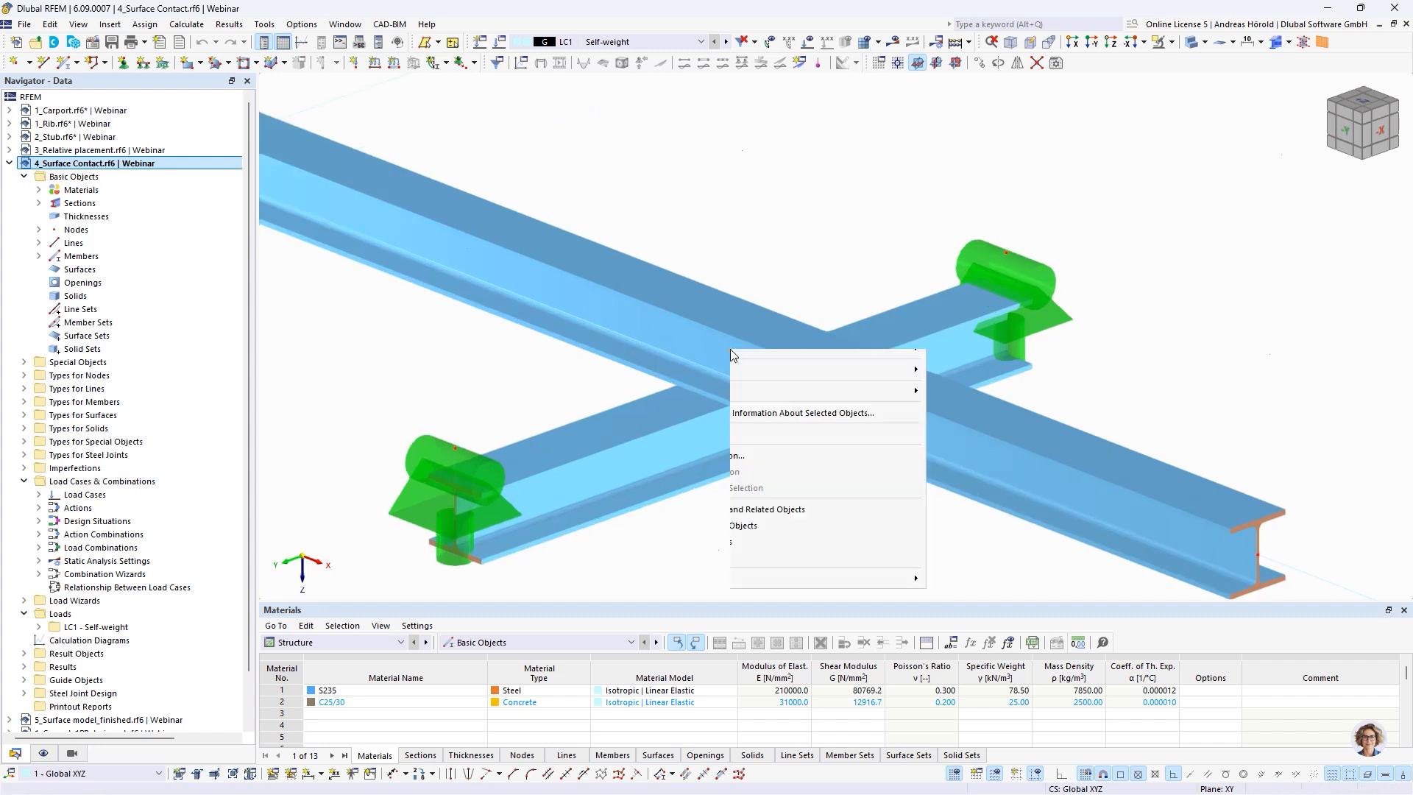
click(807, 442)
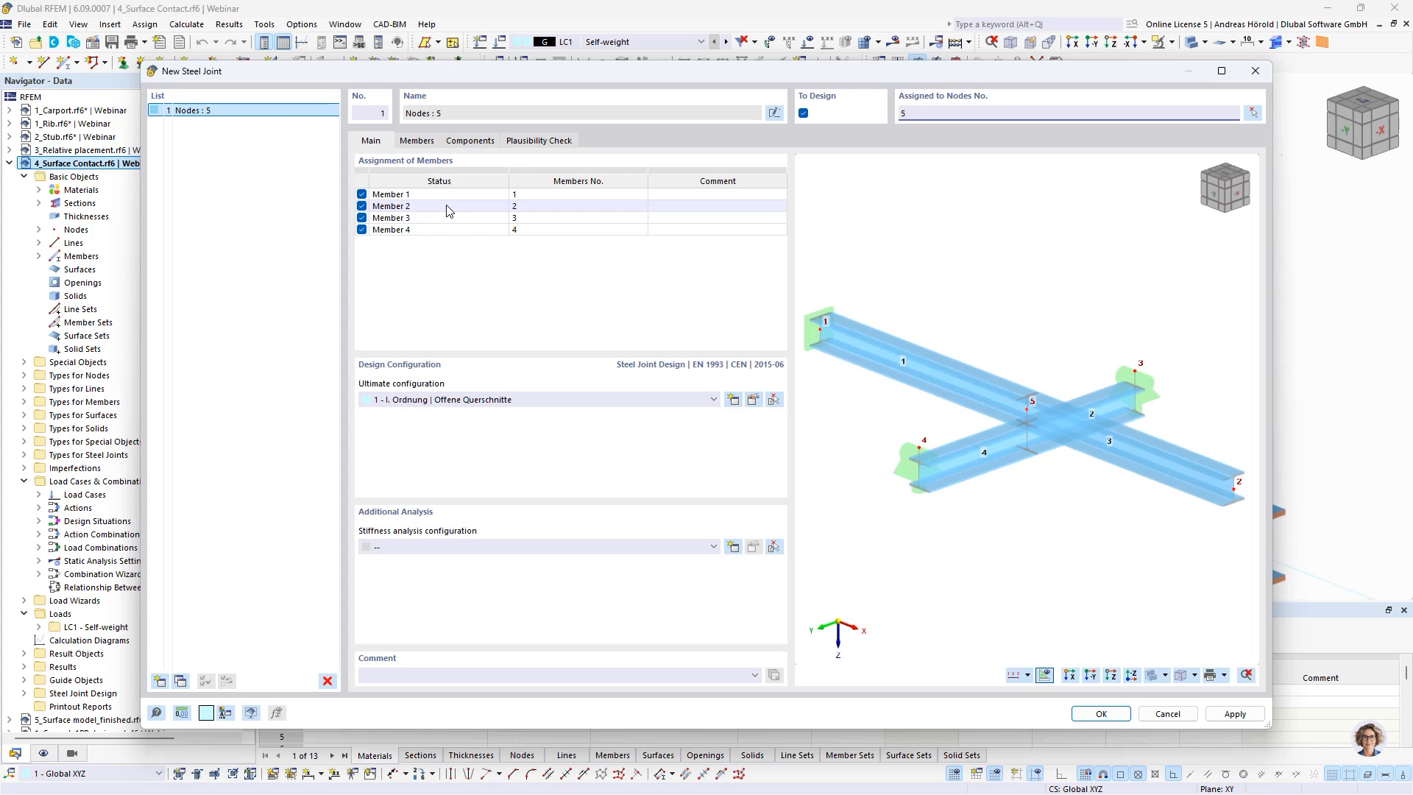
Set the type of both crossing beams, members 1 and 3 and members 2 and 4, to Continuous in the joint
click(415, 141)
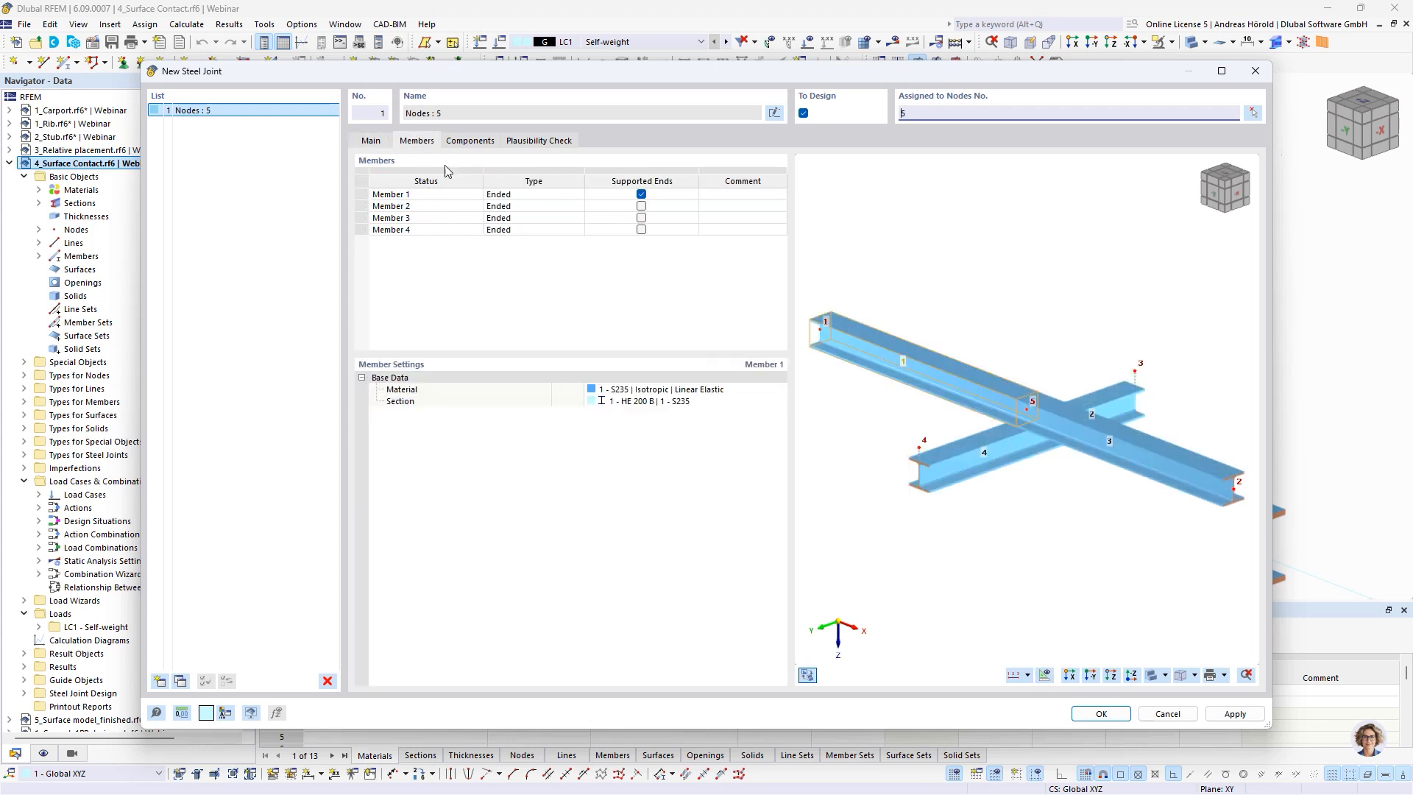
click(535, 196)
click(536, 196)
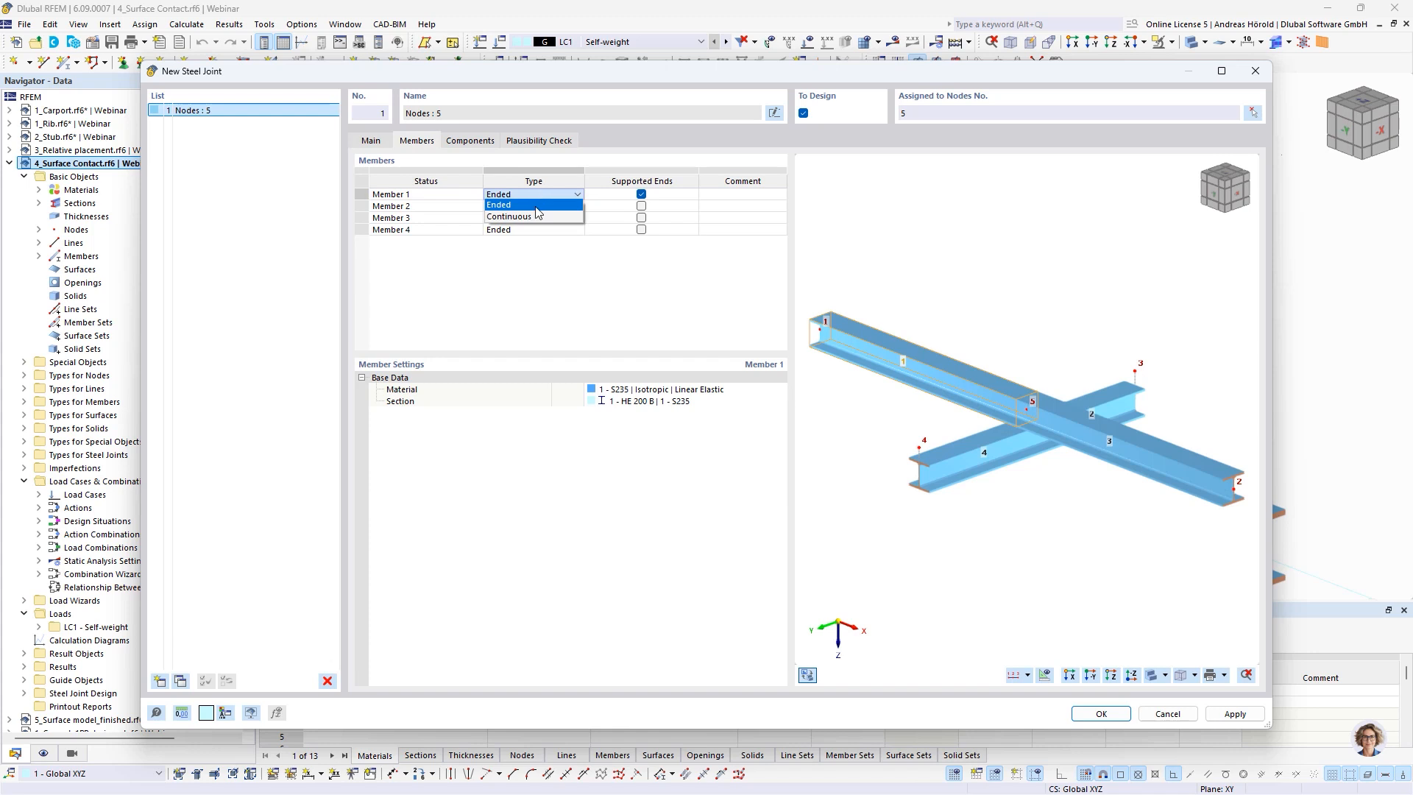
click(538, 209)
click(538, 207)
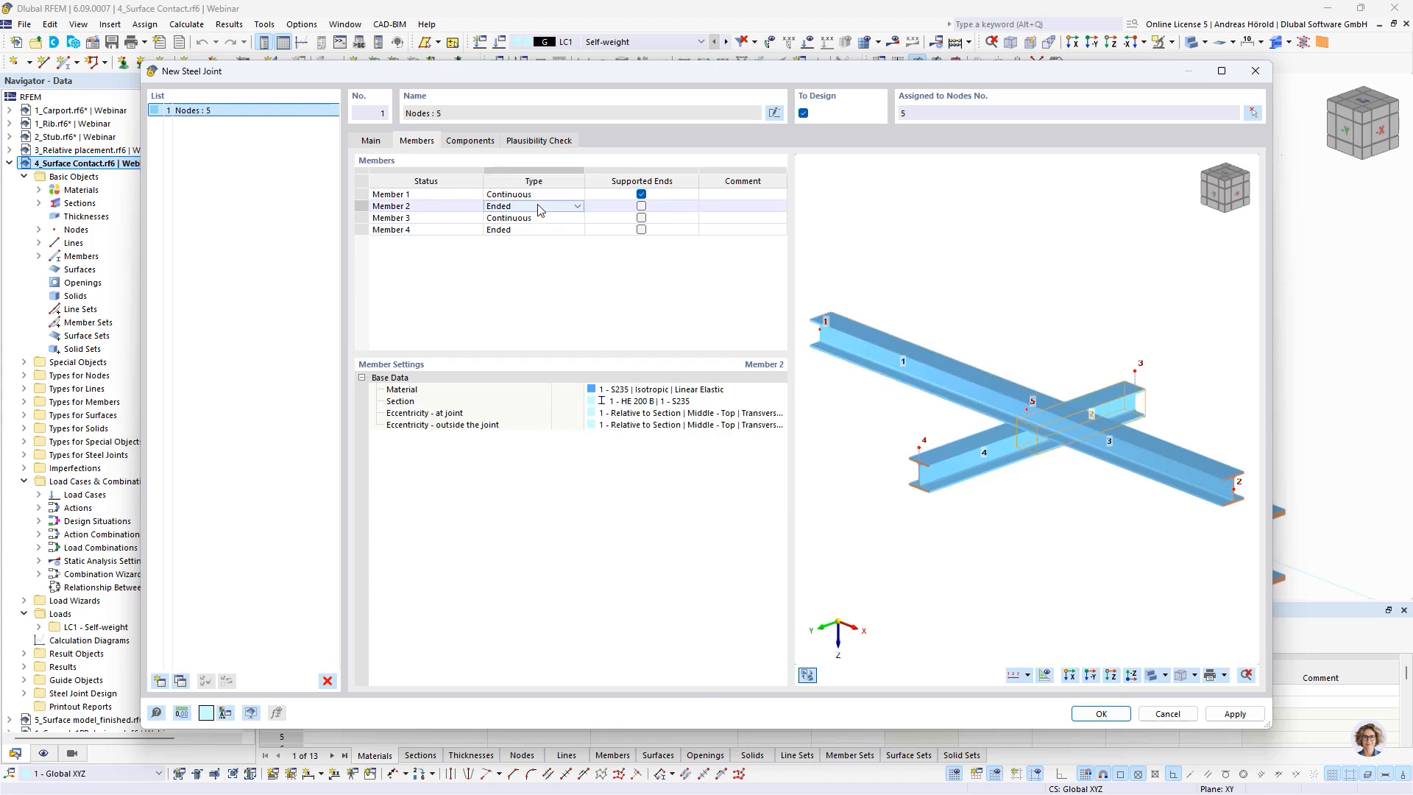
click(538, 208)
click(540, 231)
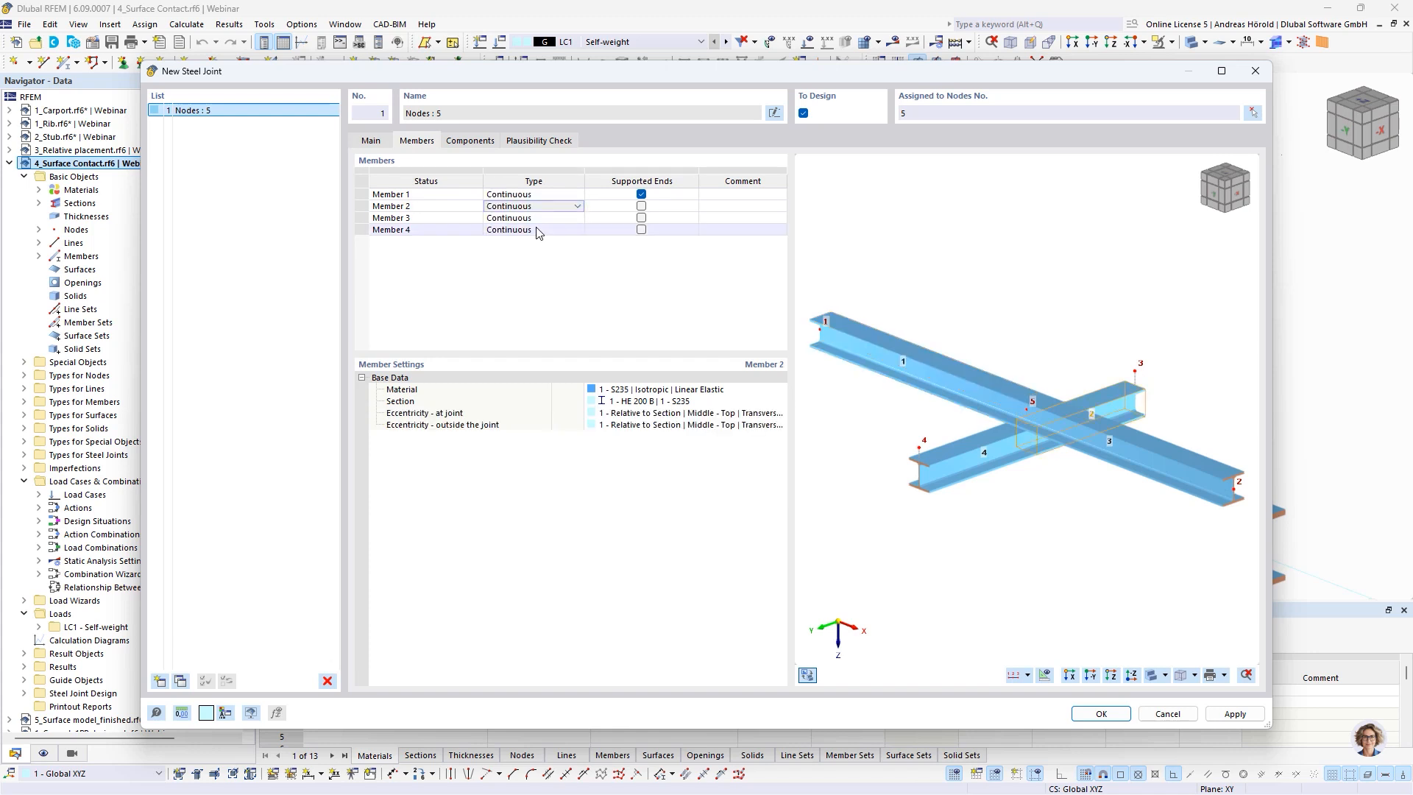
Add a Contact component to the steel joint
click(471, 141)
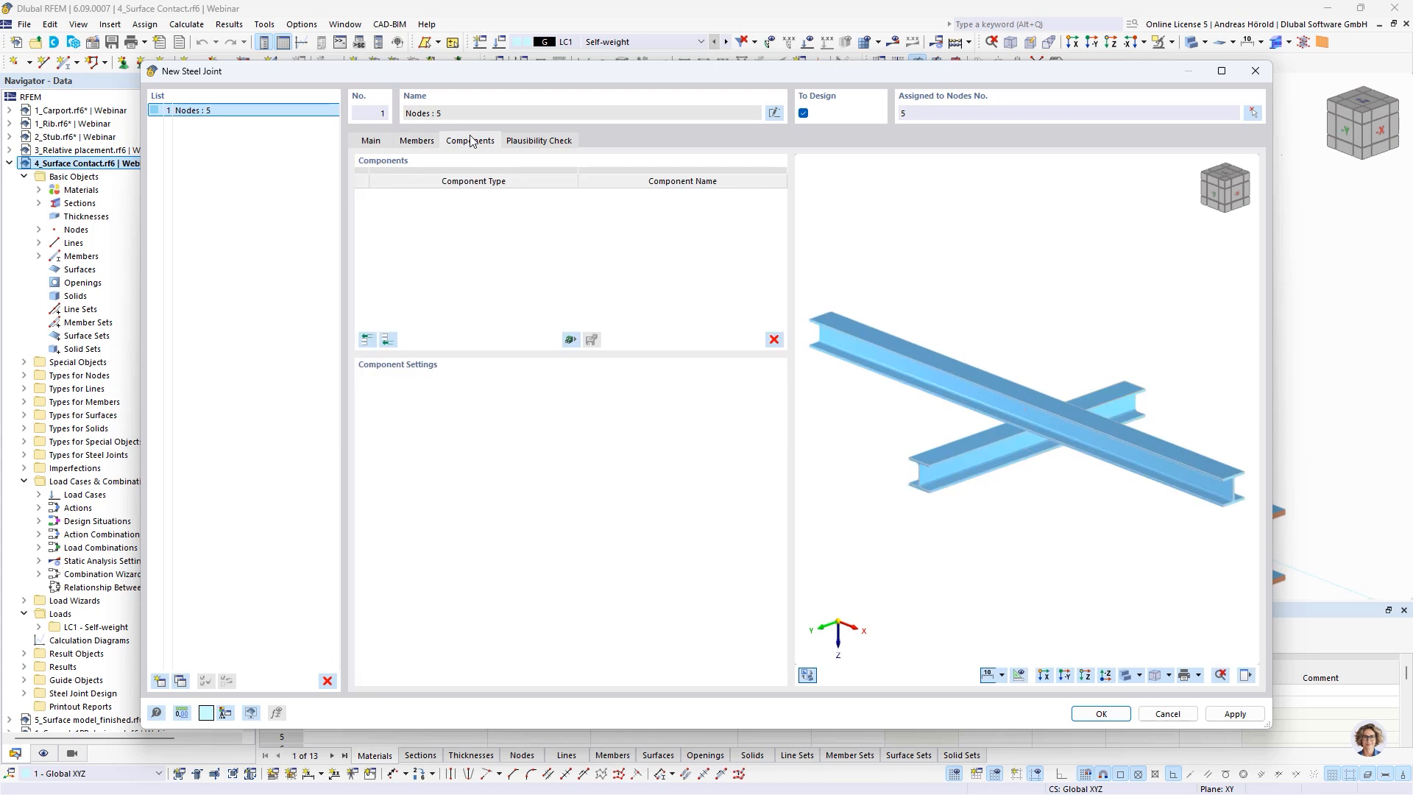
click(388, 340)
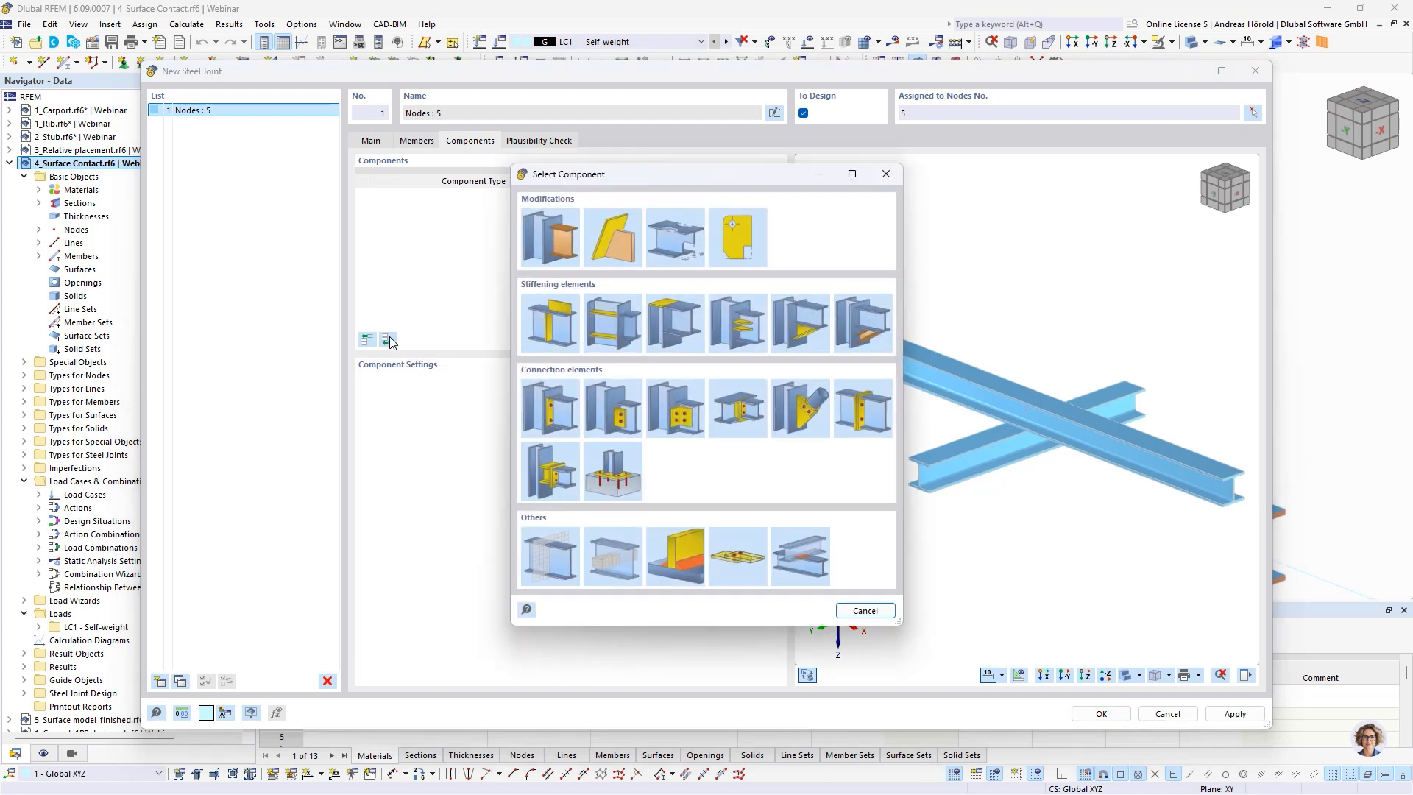
click(795, 557)
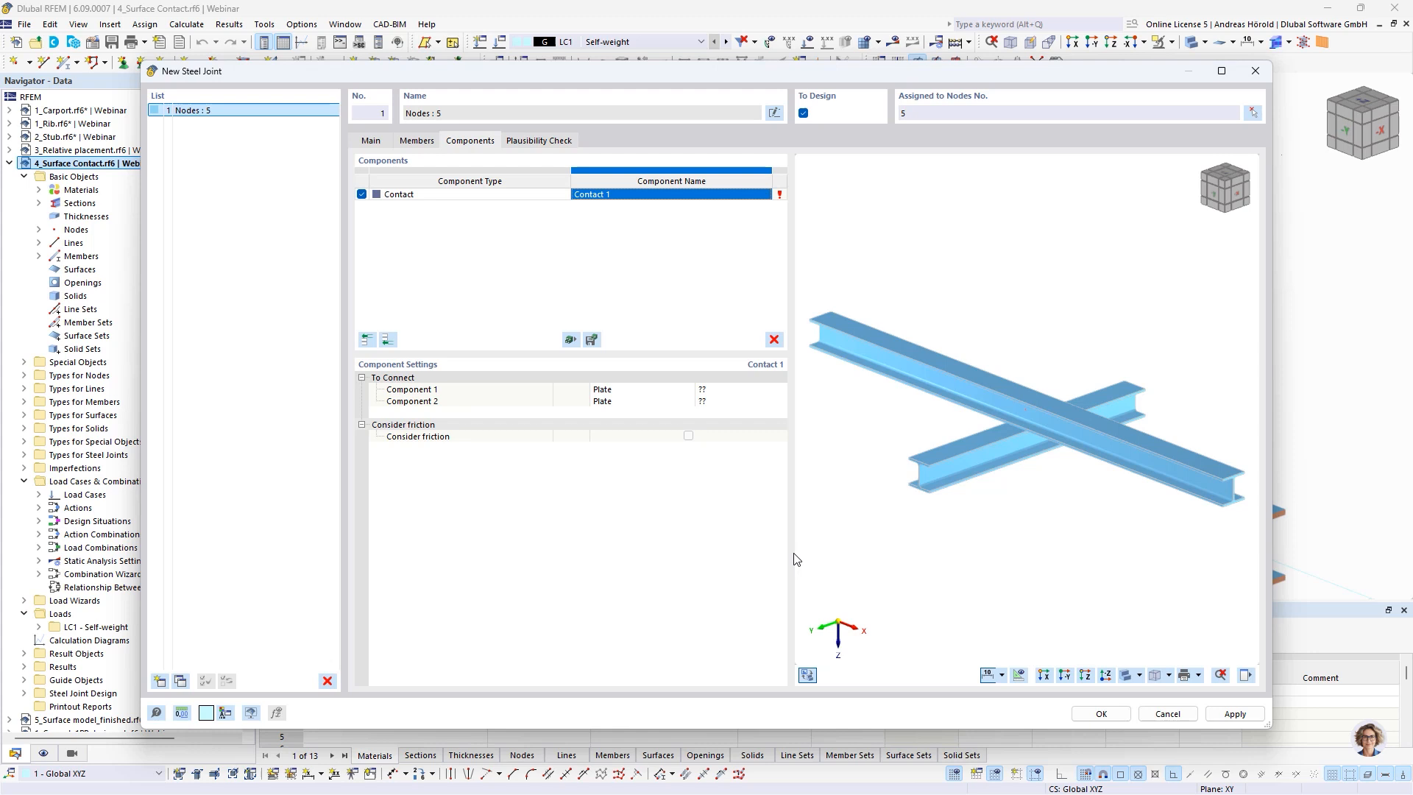
Define the contact's Component 1 as the member plate Member 1, 3 | Flange 2
click(634, 390)
click(635, 390)
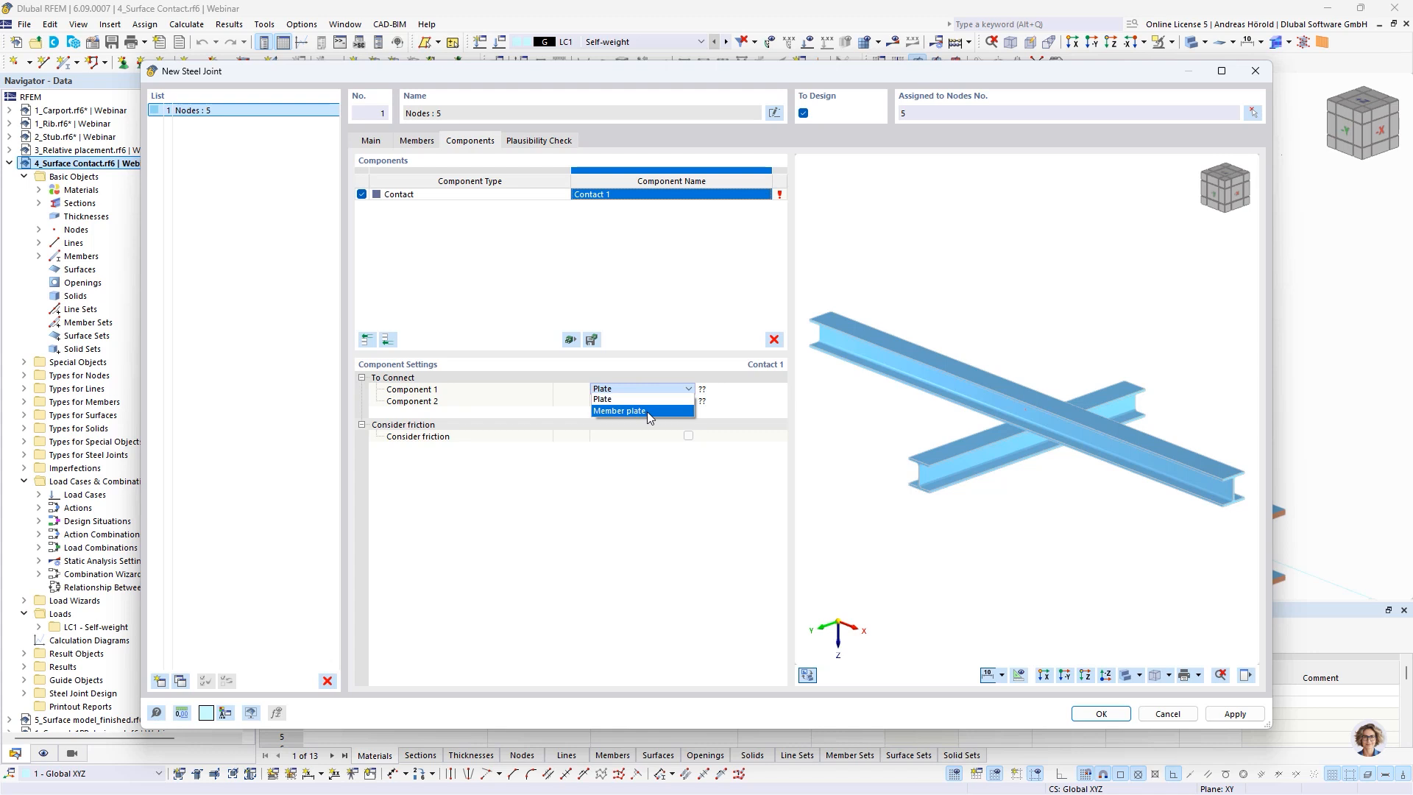
click(646, 411)
click(721, 391)
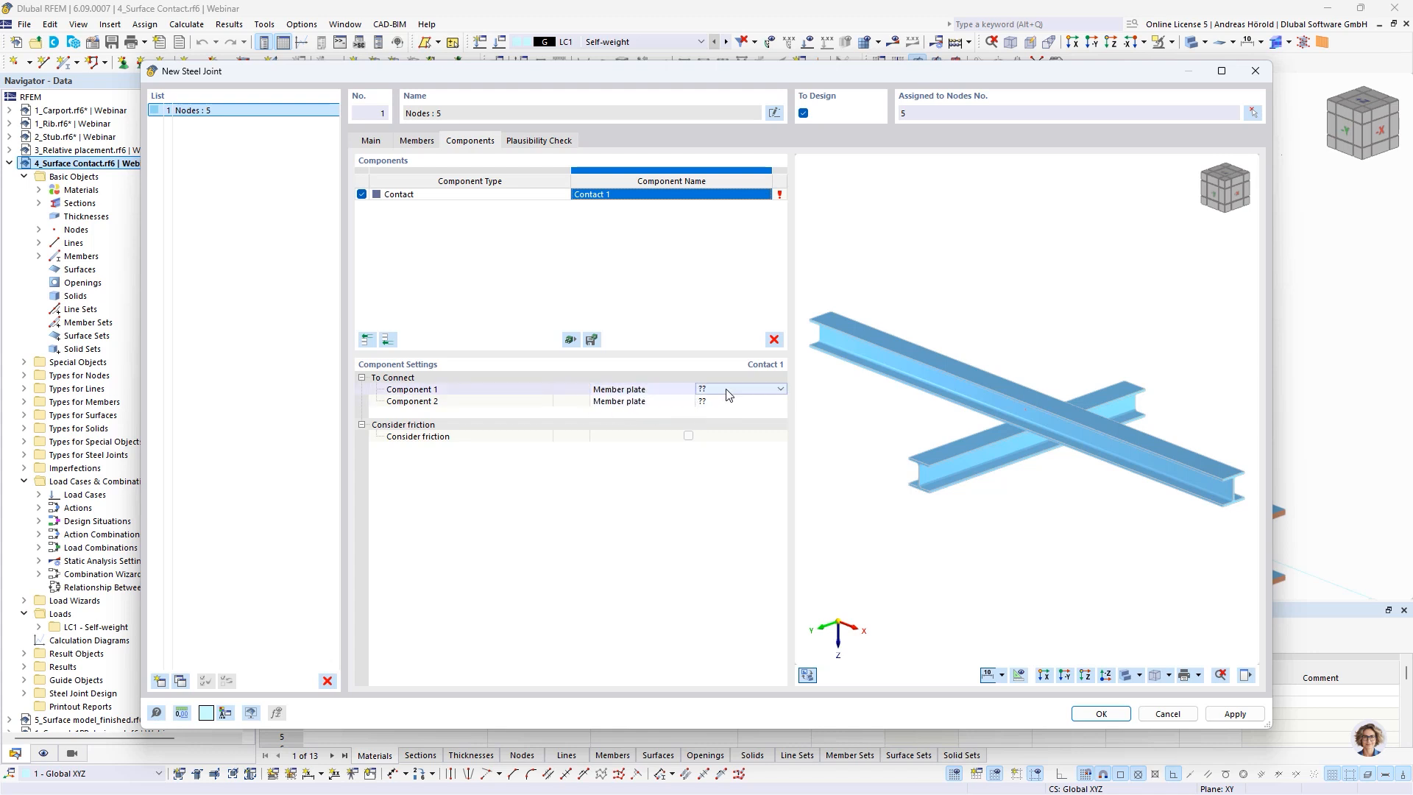
click(726, 391)
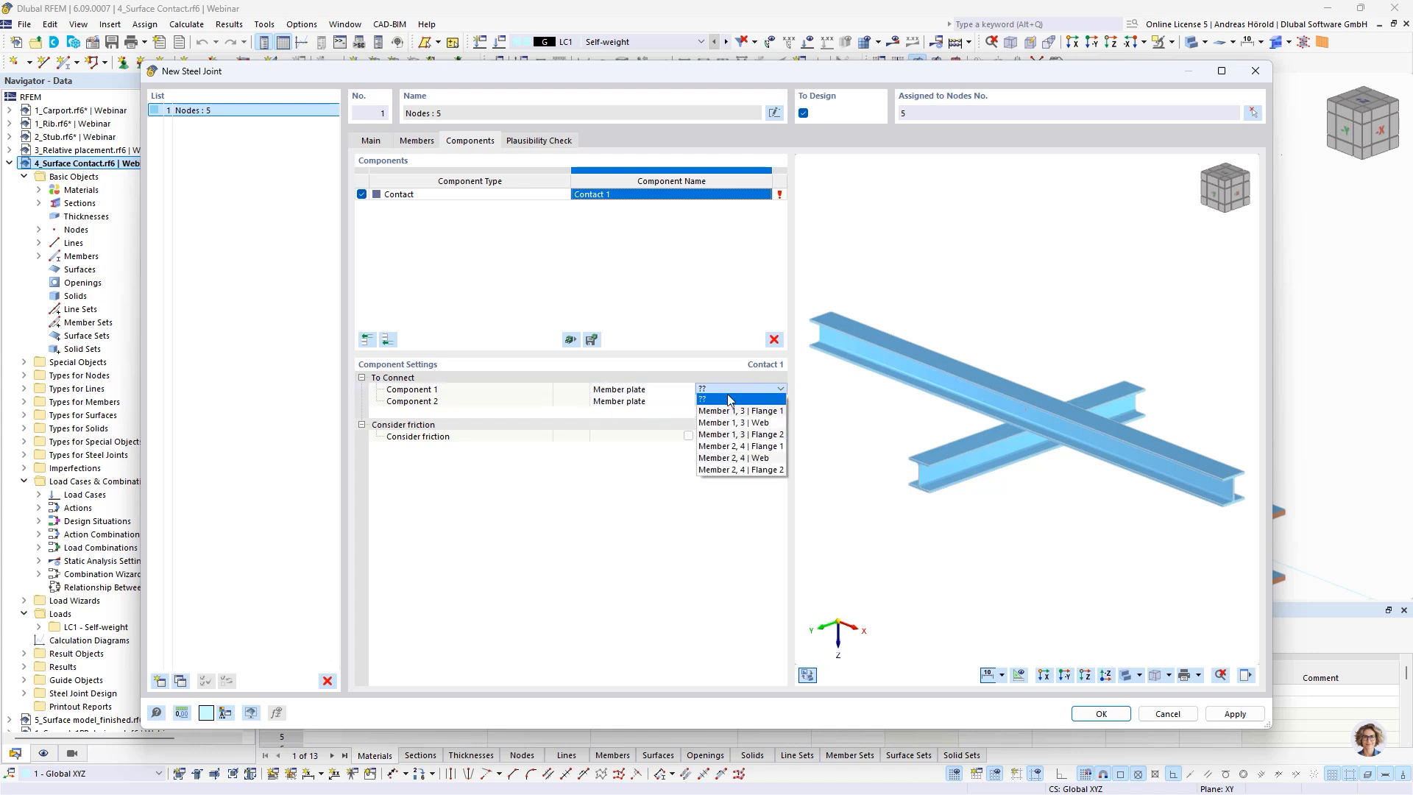
click(758, 435)
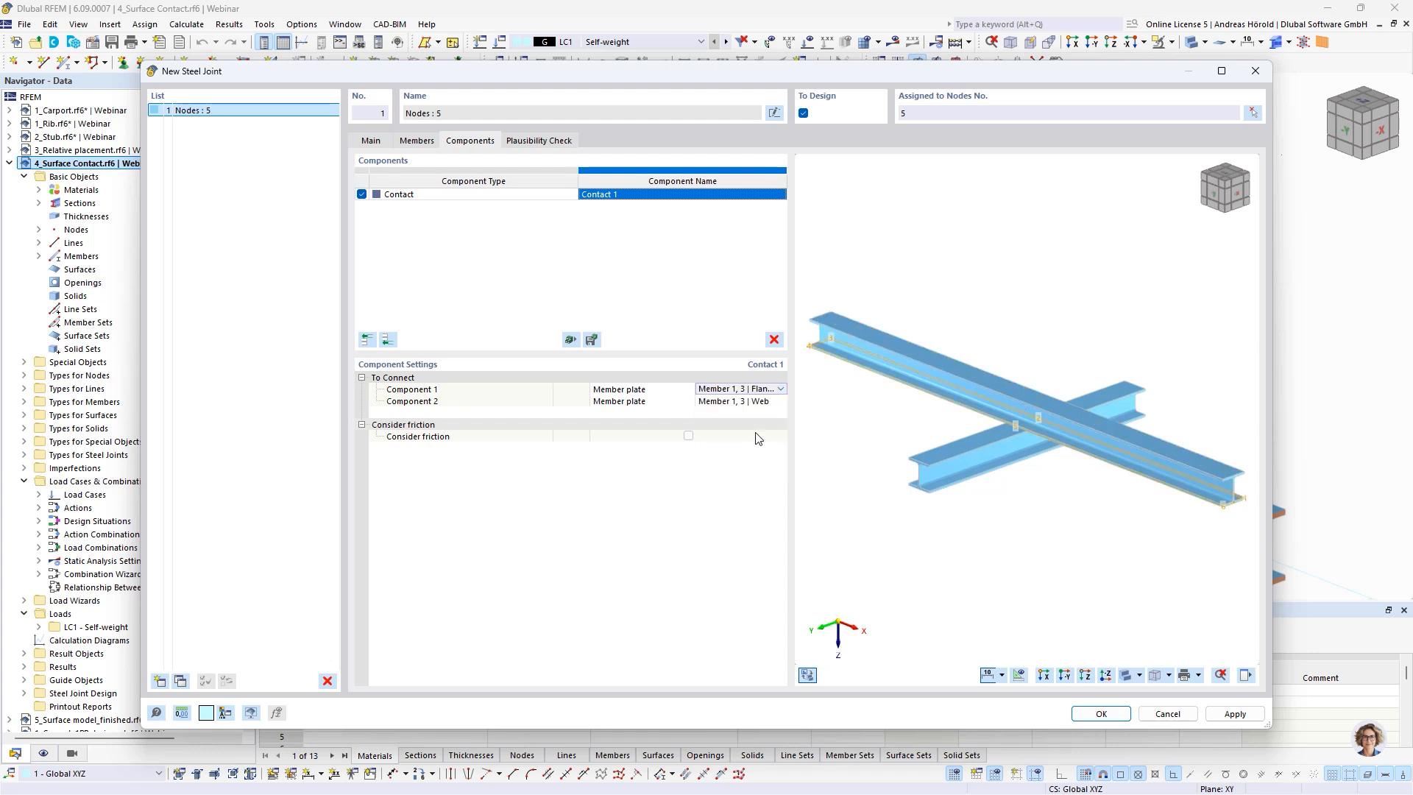
Assign Member 2, 4 | Flange 1 as the contact's Component 2
click(734, 401)
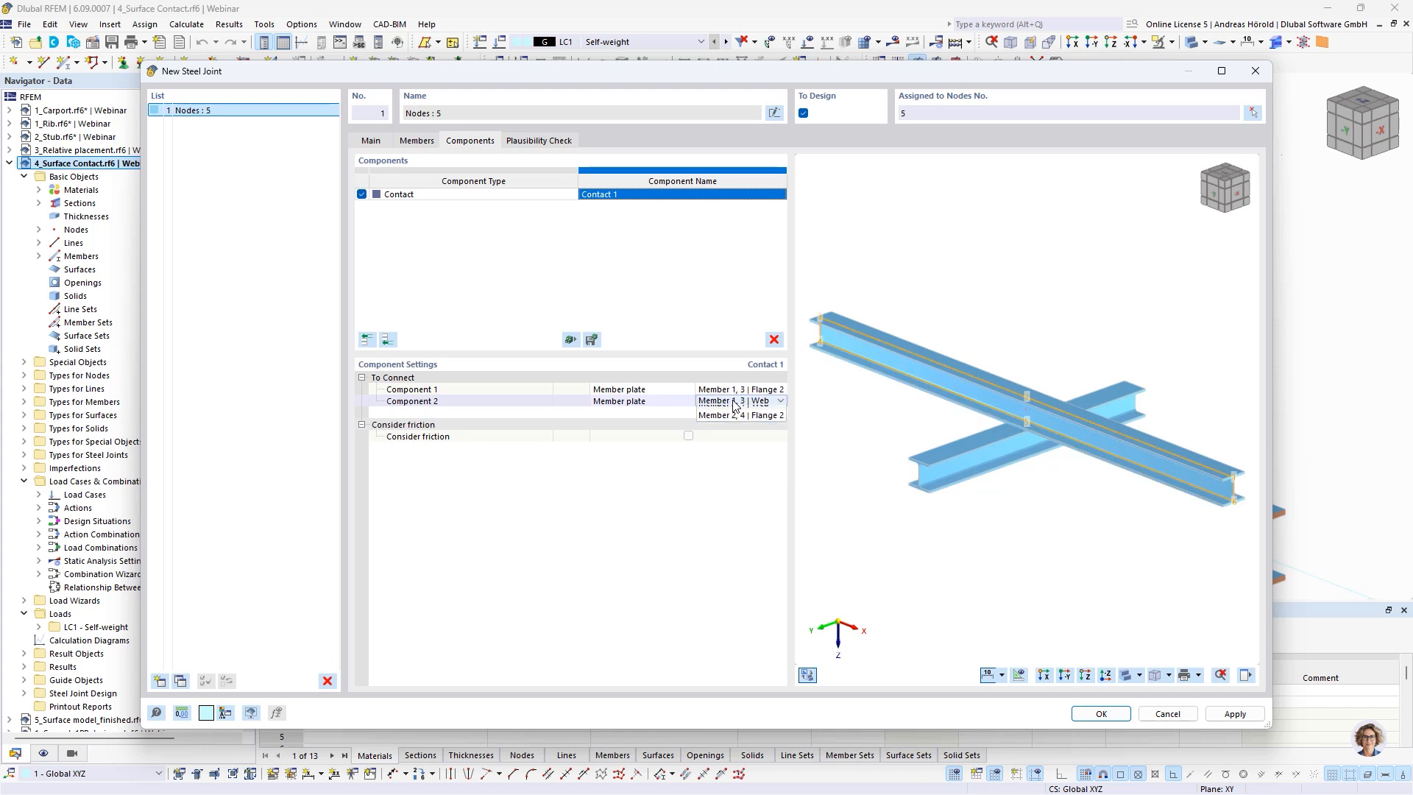
click(735, 402)
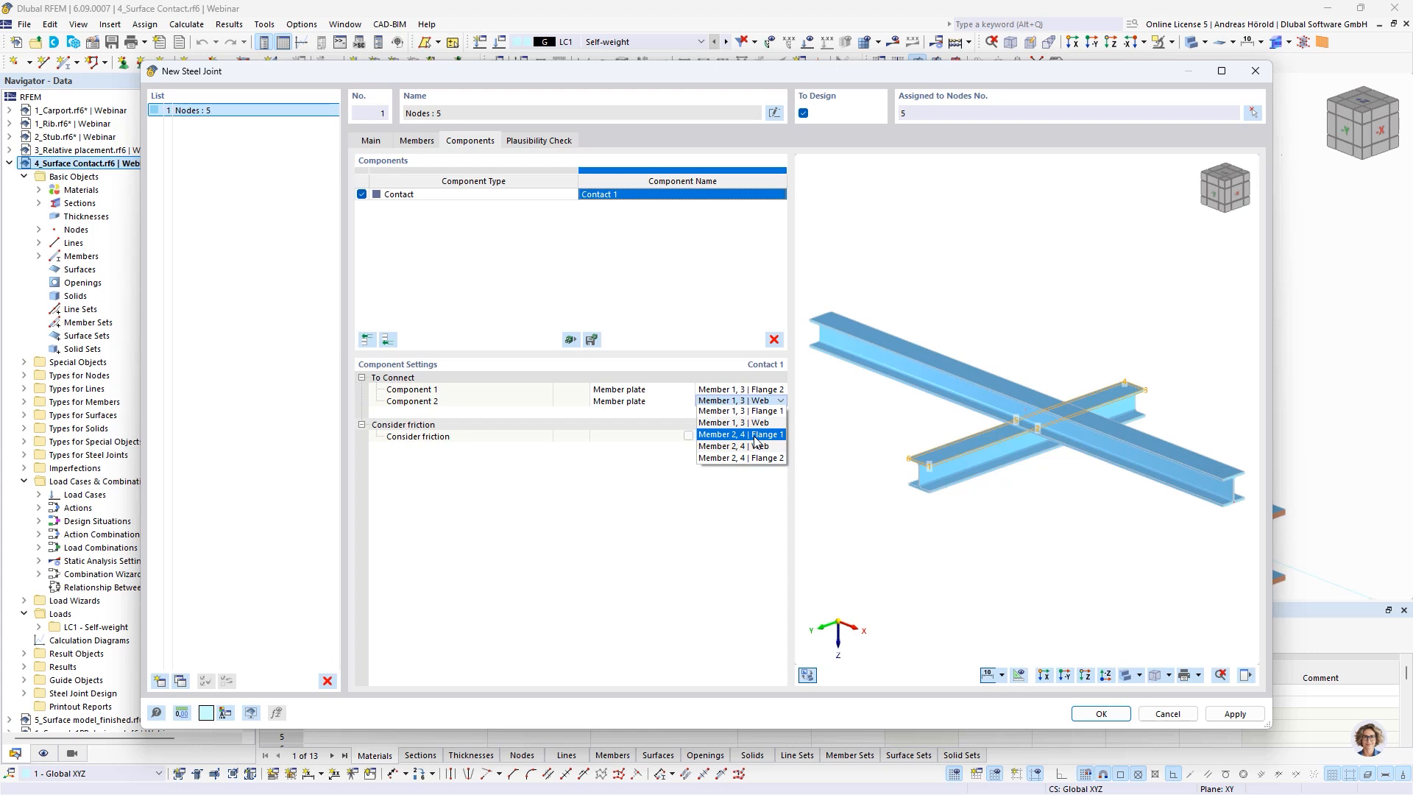
click(756, 436)
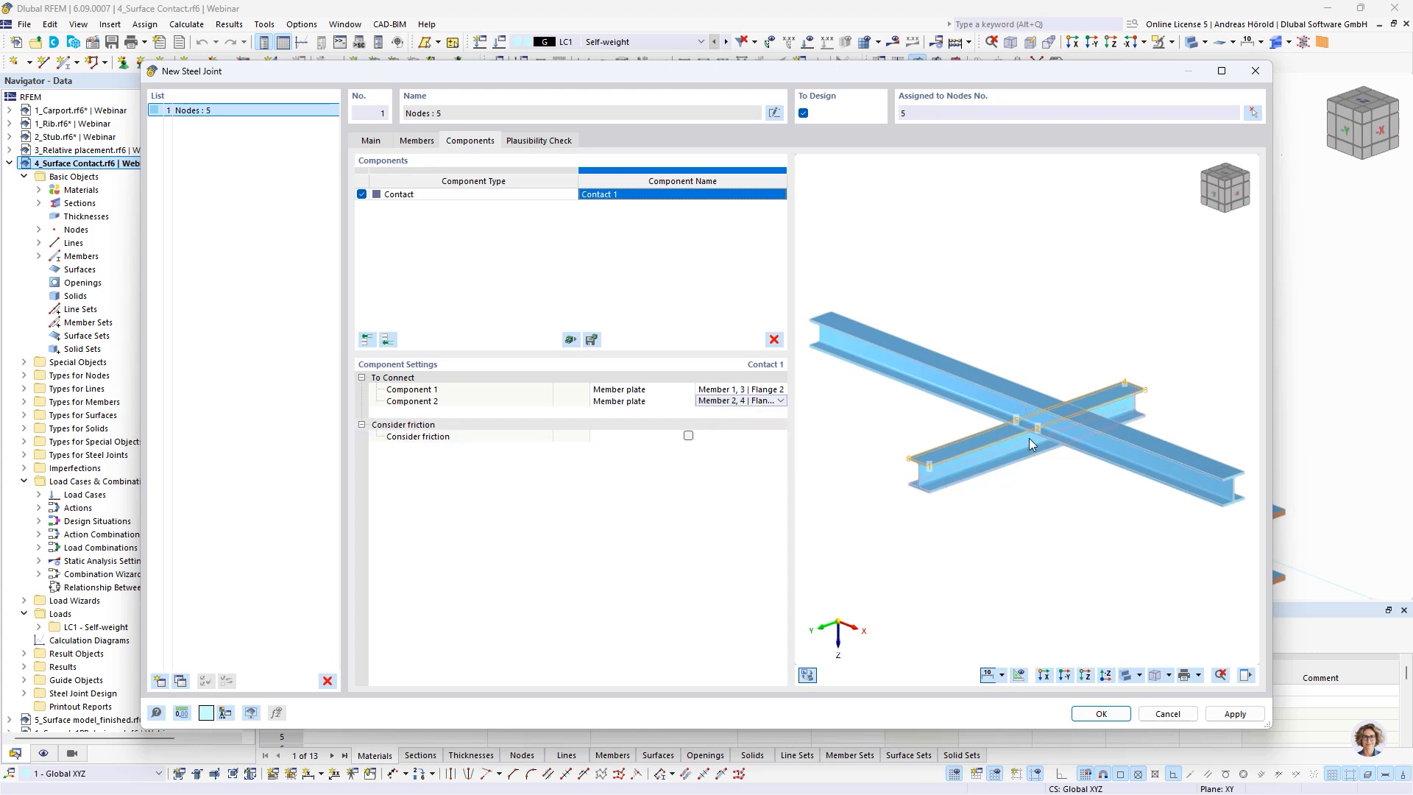
Enable friction for the contact and save the new steel joint
scroll(1031, 434, up, 3)
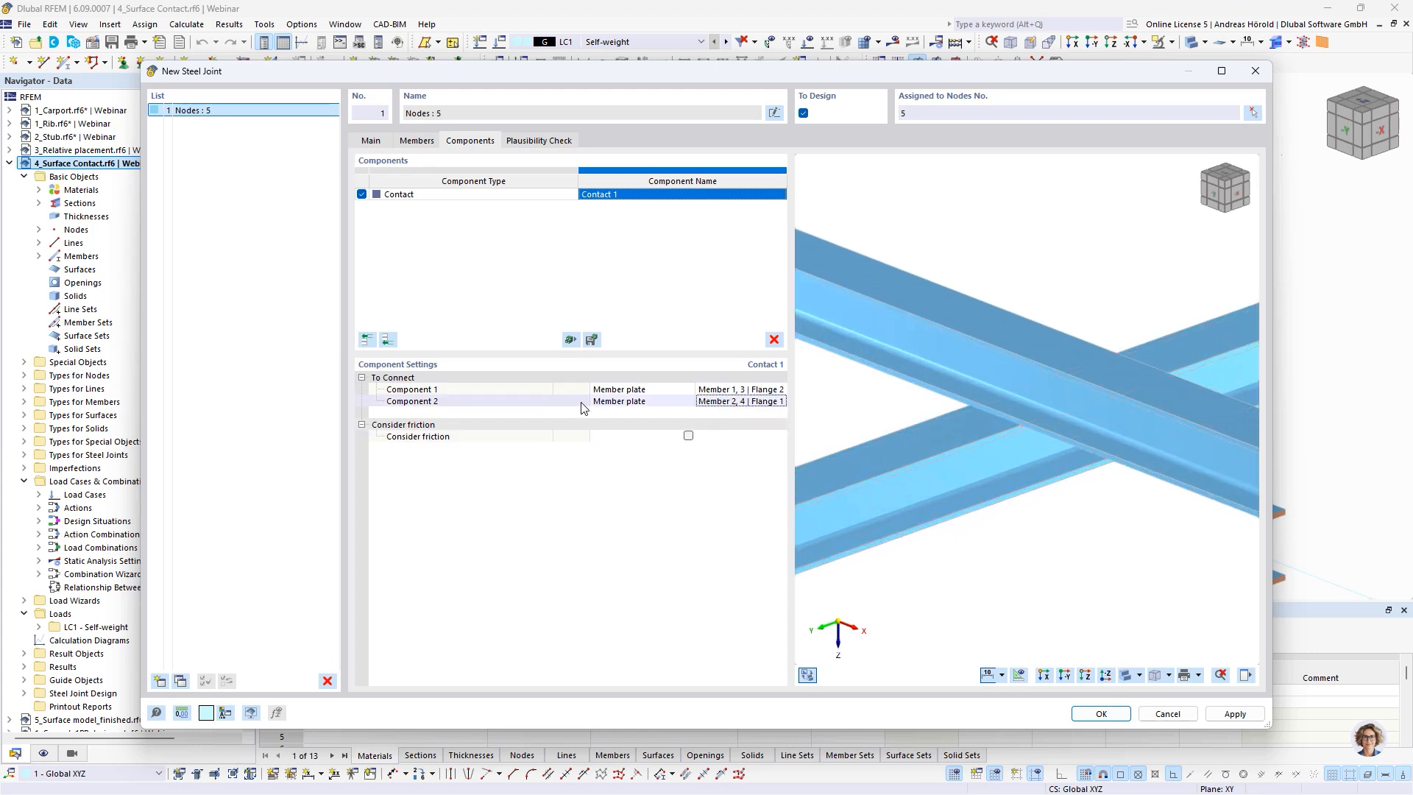
click(689, 435)
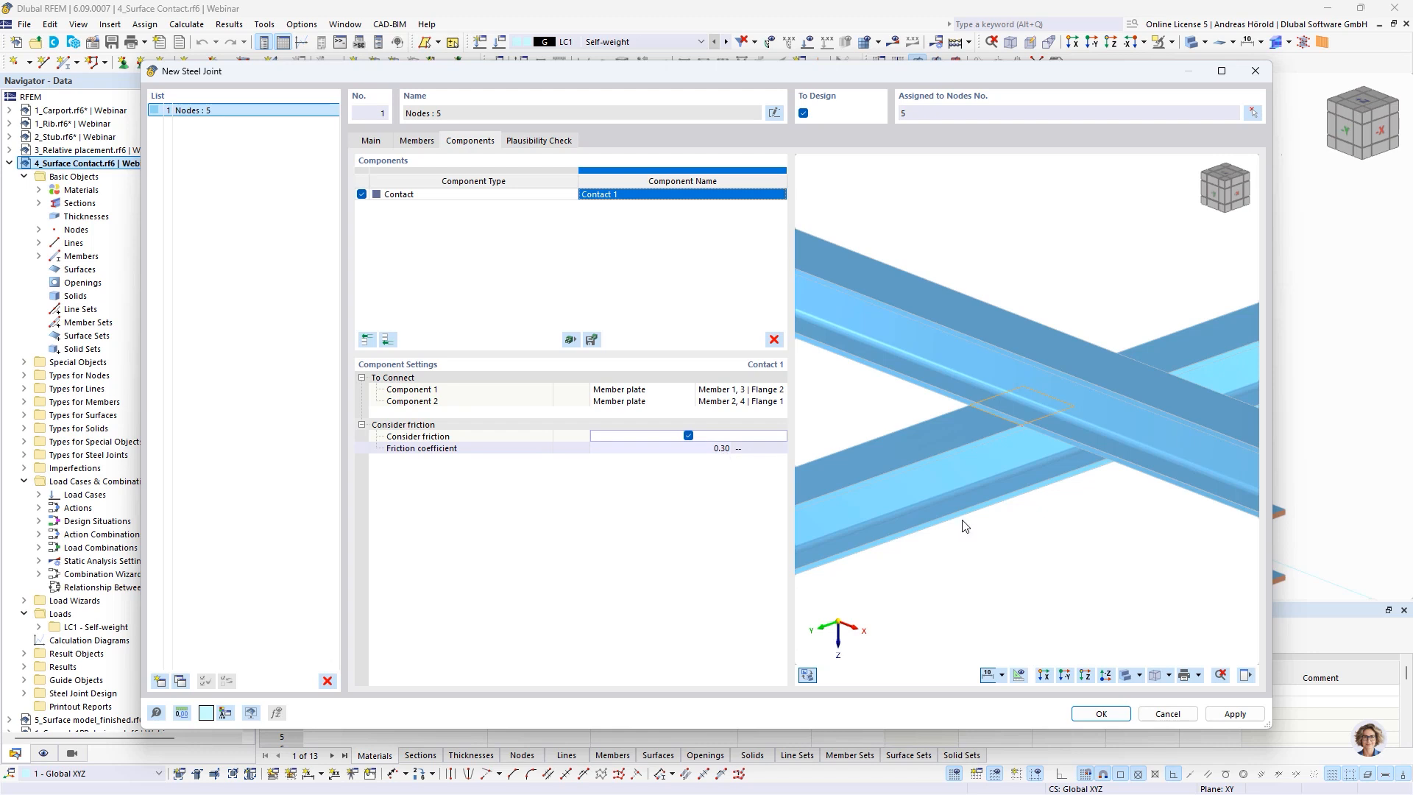
click(1101, 715)
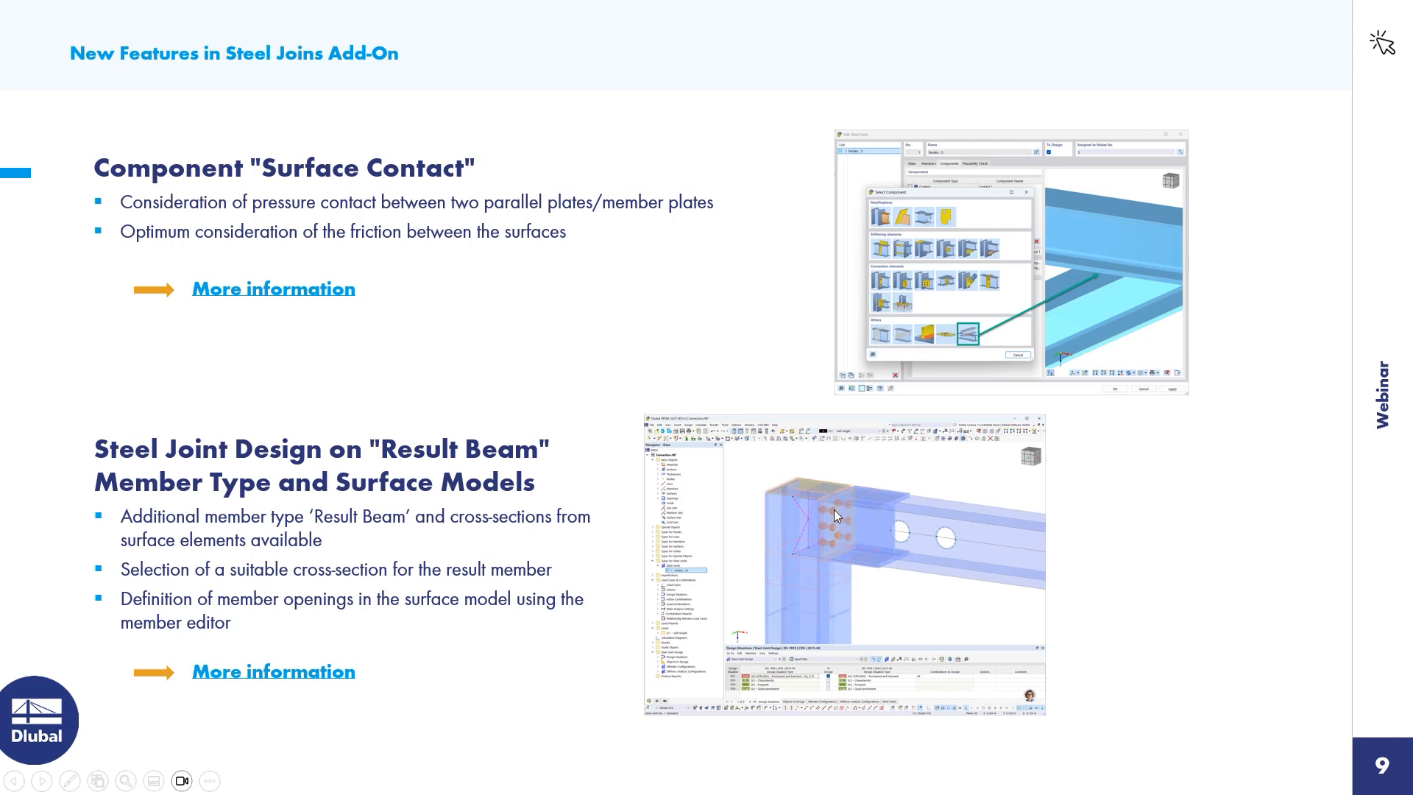
Switch back to RFEM and activate the 5_Surface model_finished.rf6 model with its stress results
key(alt+Tab)
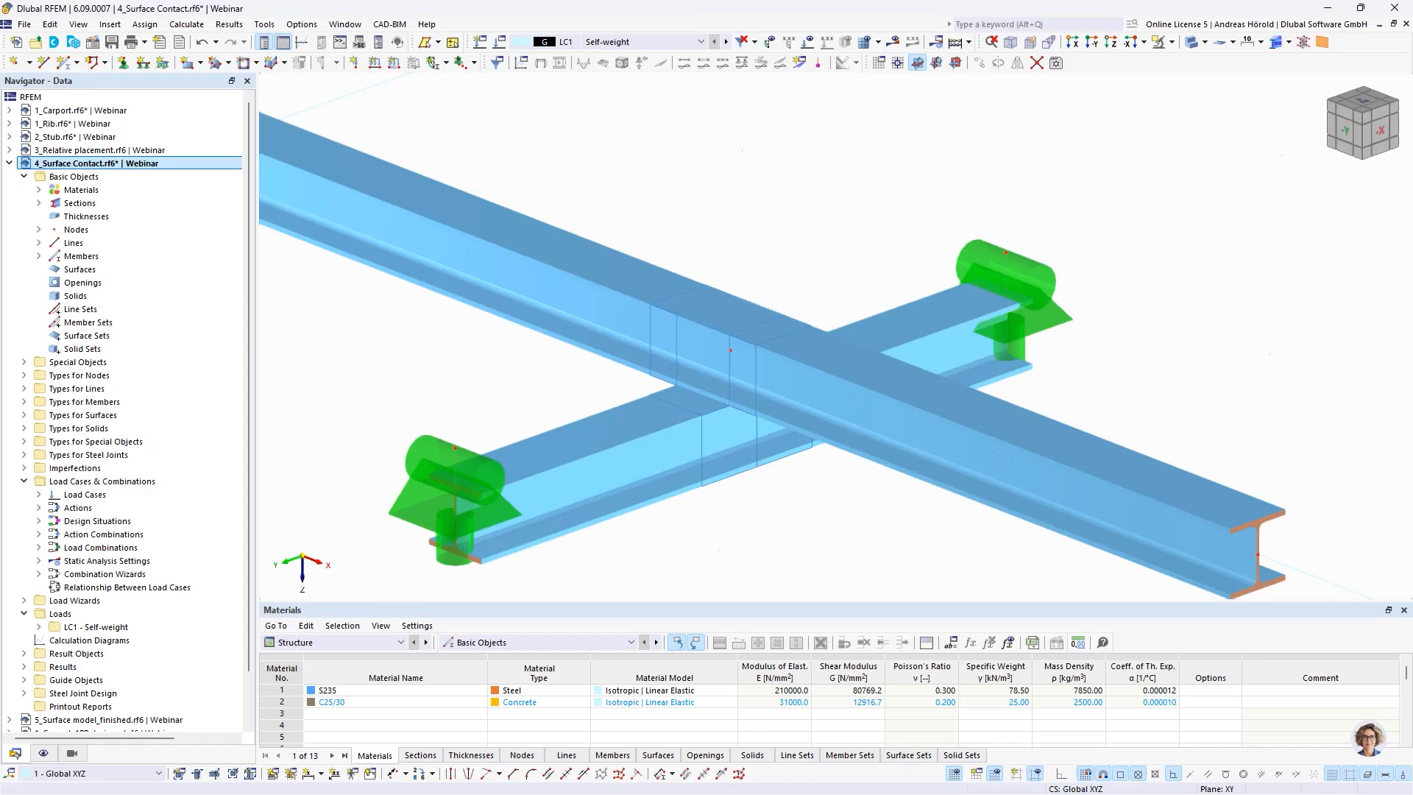
scroll(110, 592, down, 1)
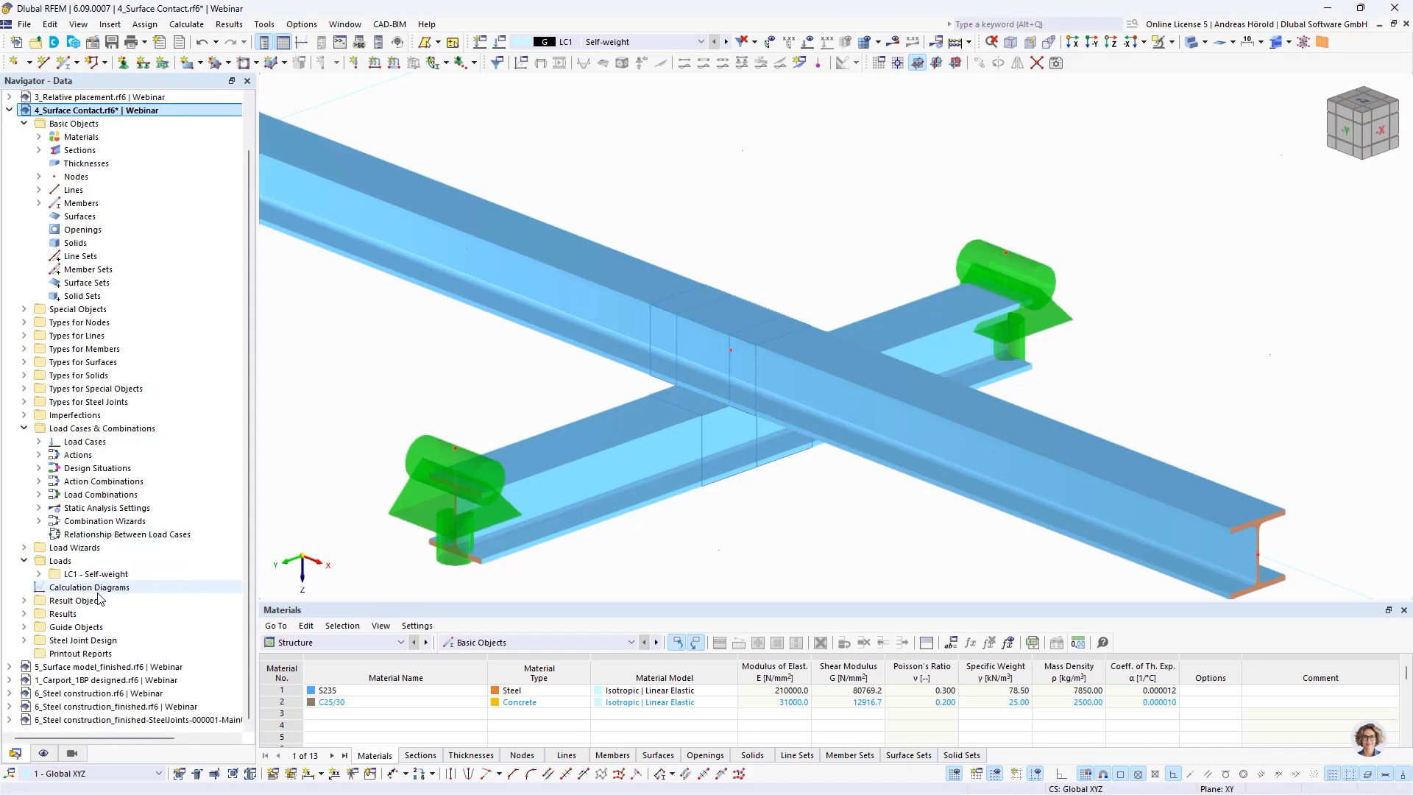
click(100, 667)
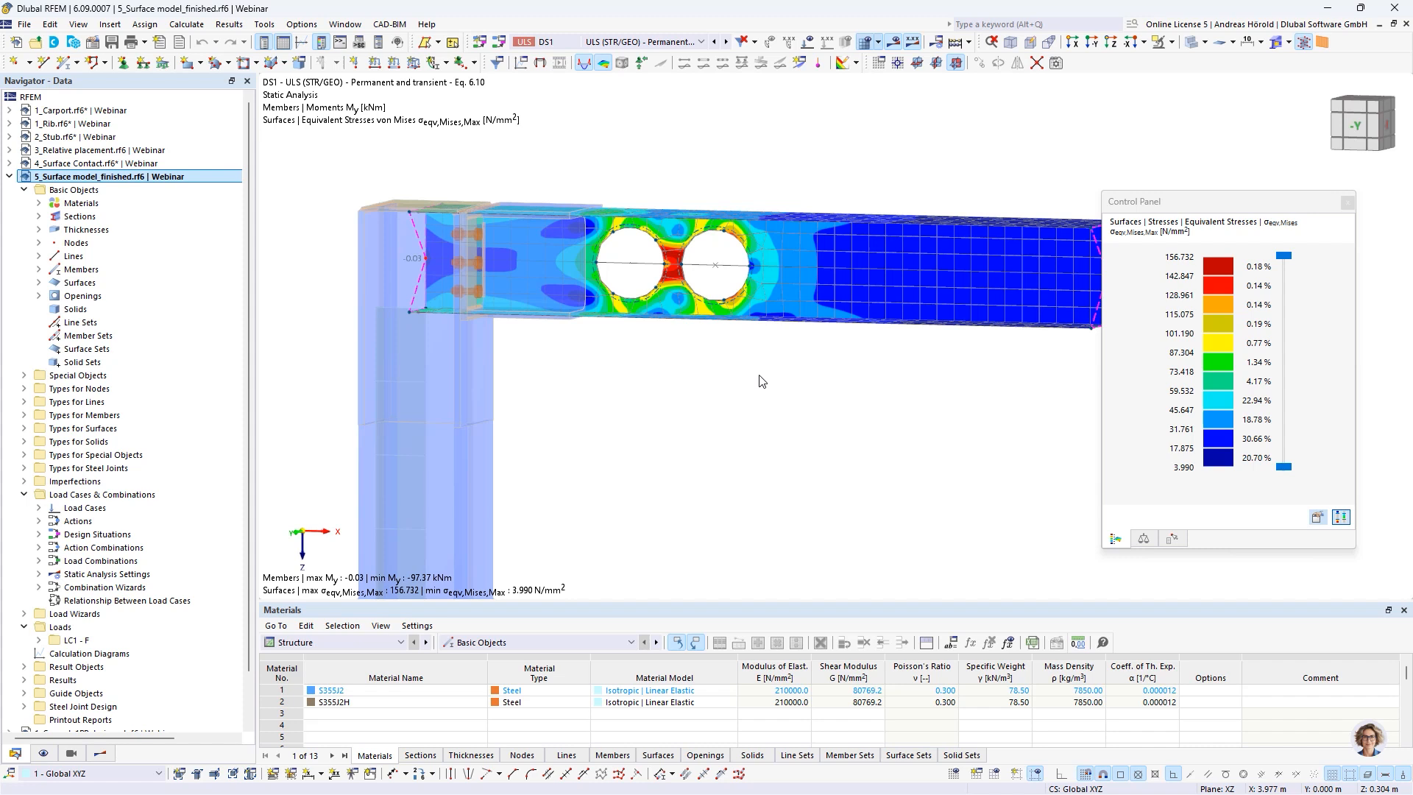
middle_drag(759, 373, 718, 367)
scroll(717, 368, down, 1)
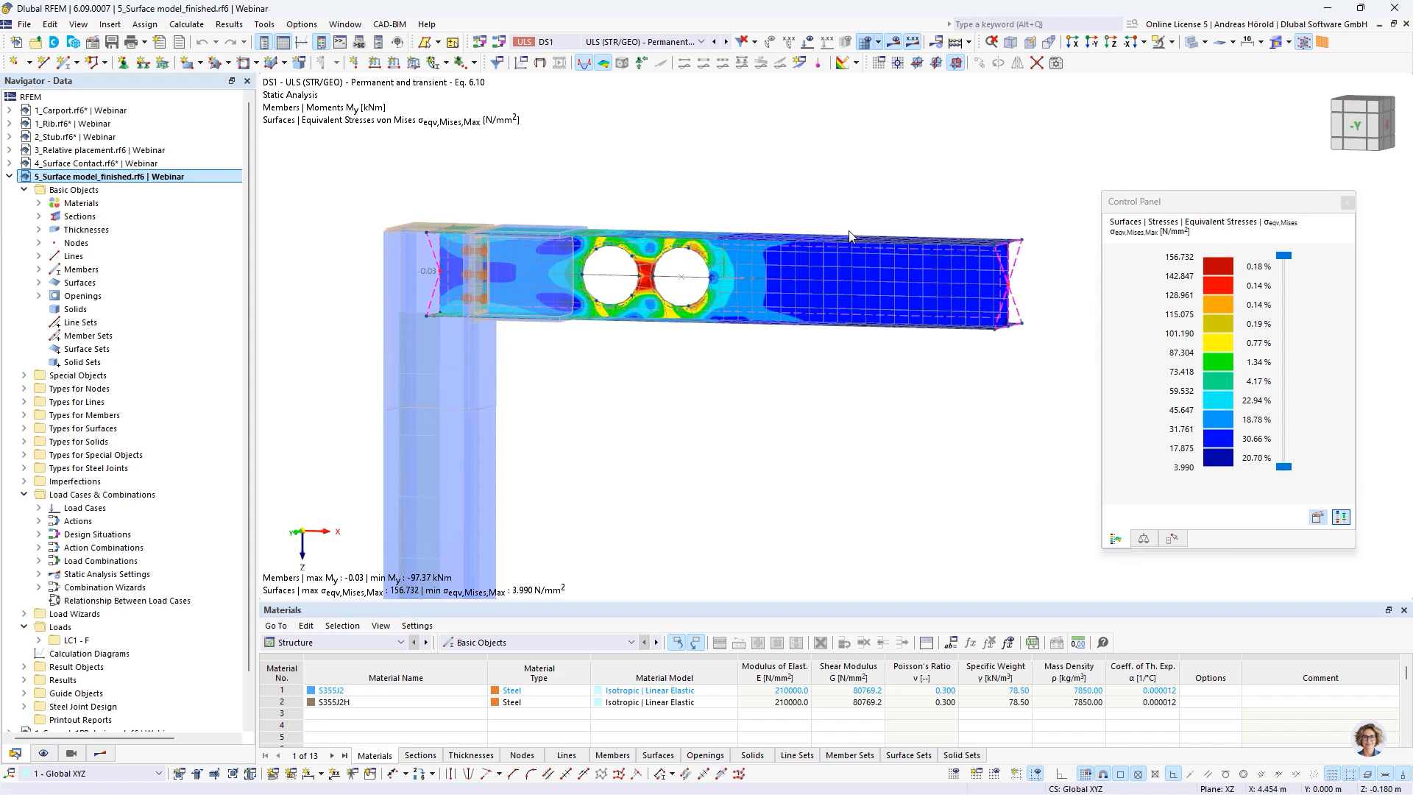
Open member 6 from the member list for editing and review its member type and section settings
click(38, 270)
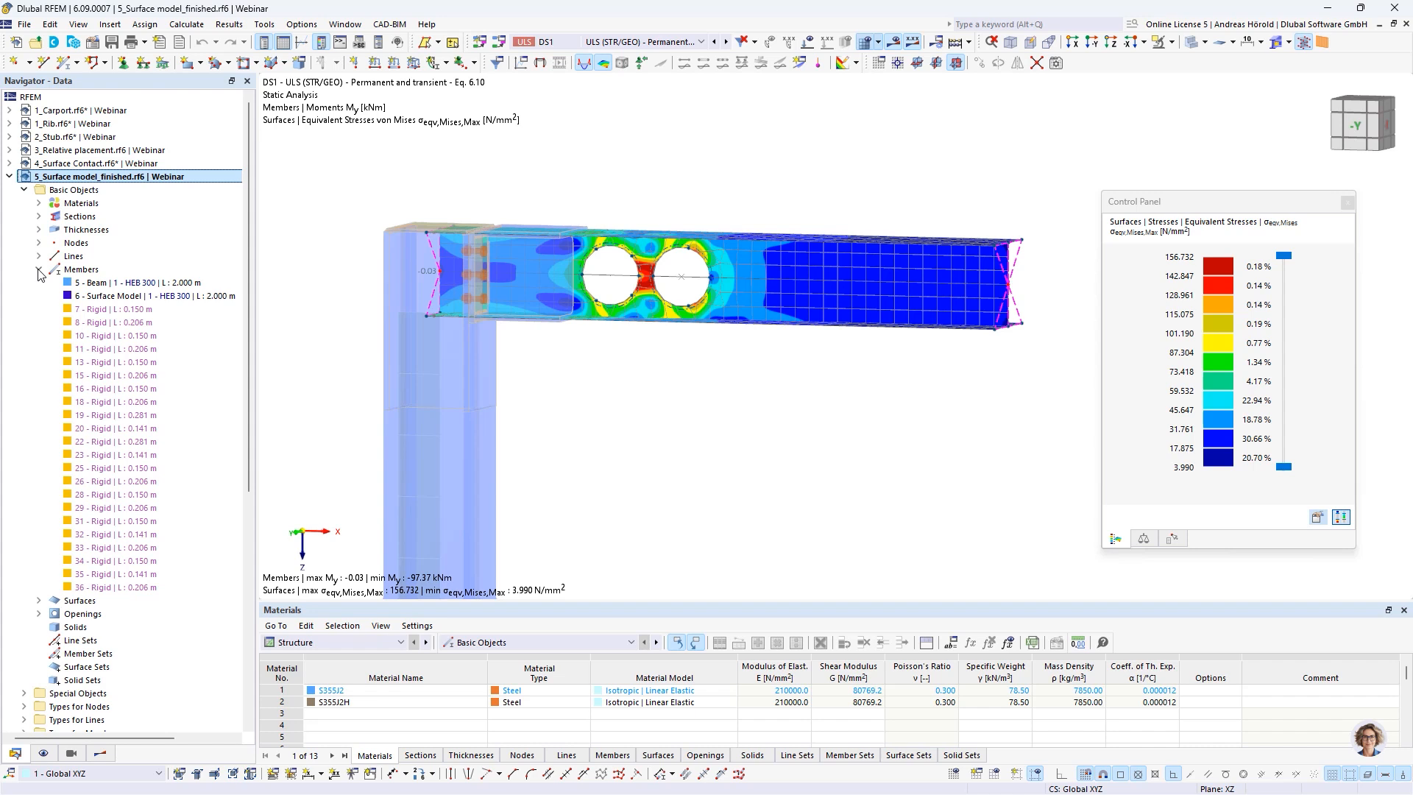
click(105, 298)
double_click(106, 301)
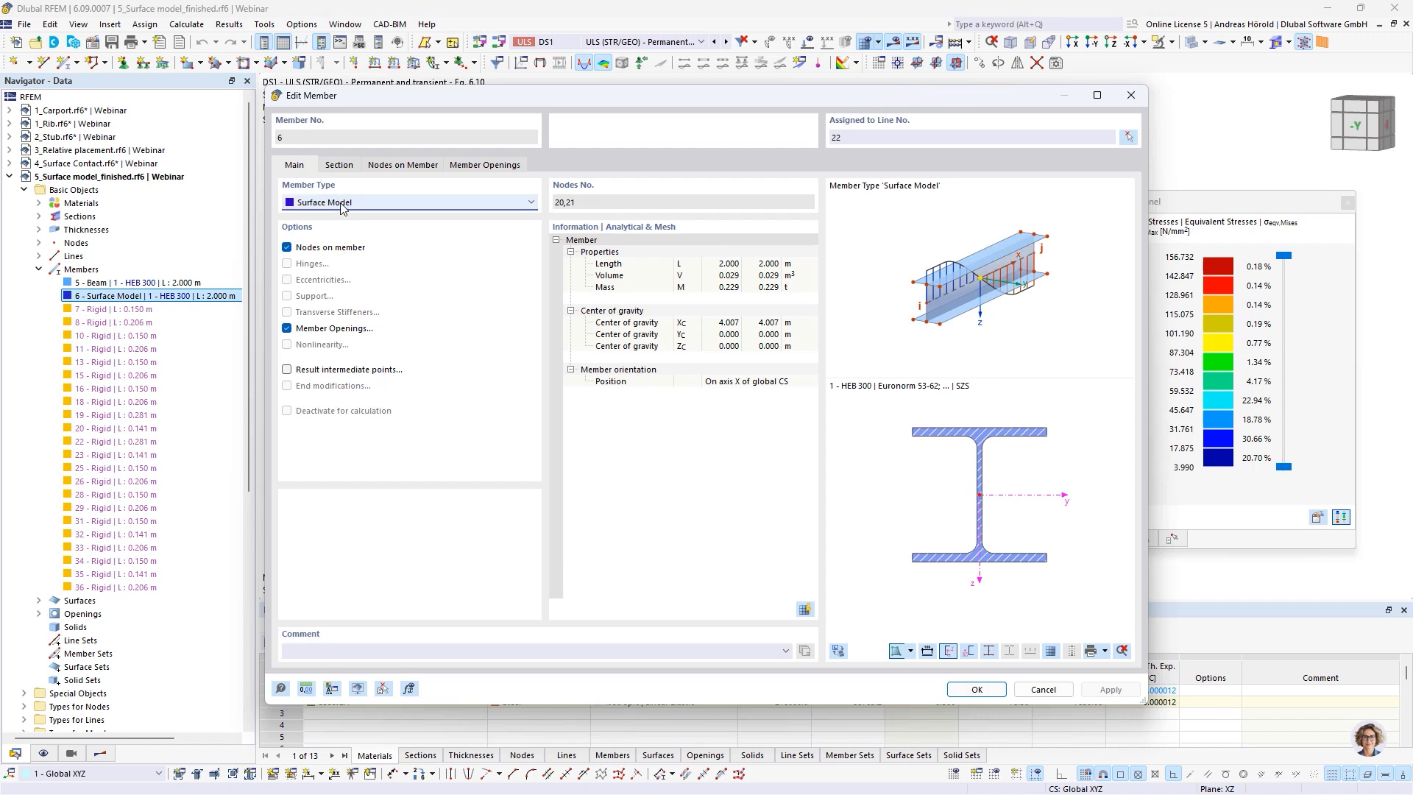
click(339, 166)
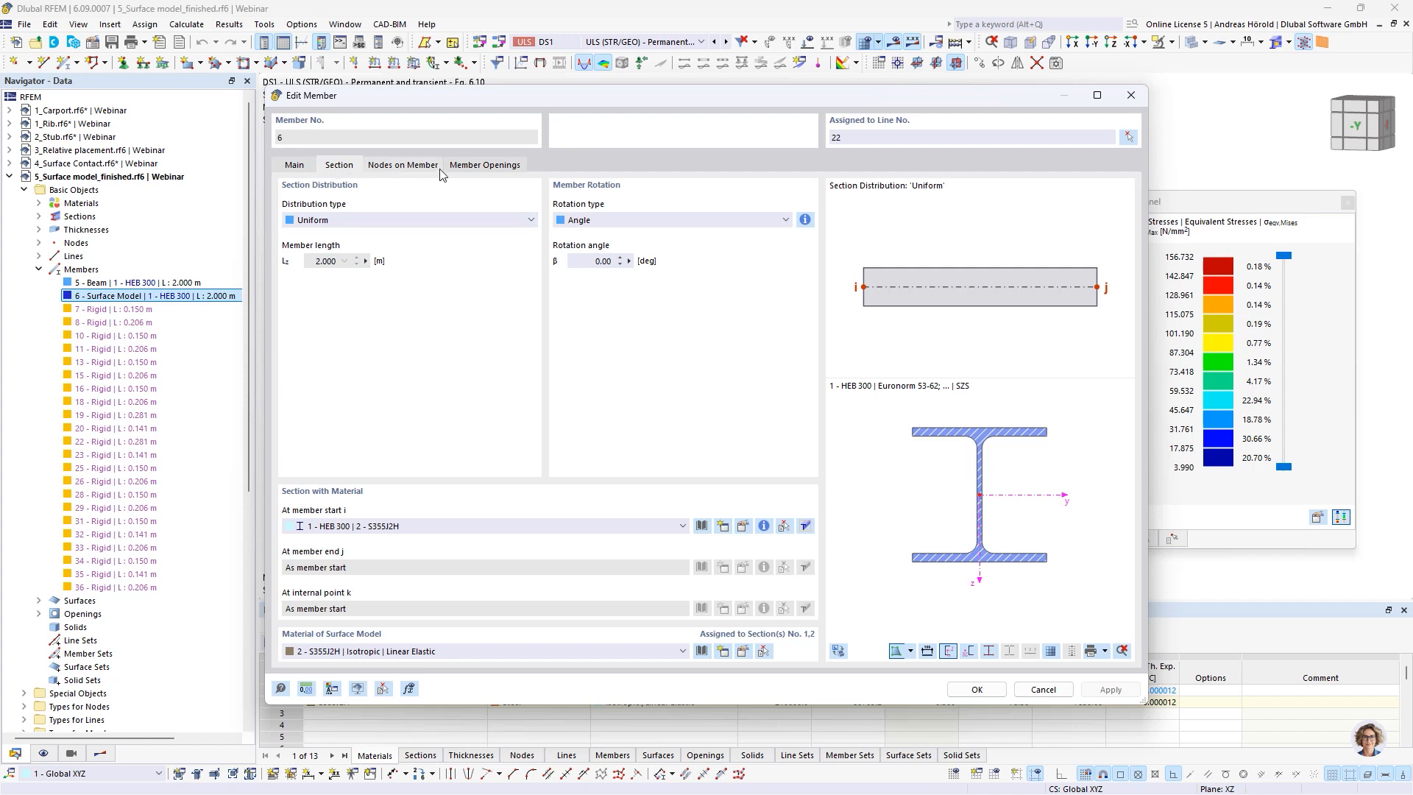
Examine the circular opening definition in member 6's member openings and close it without changes
click(485, 166)
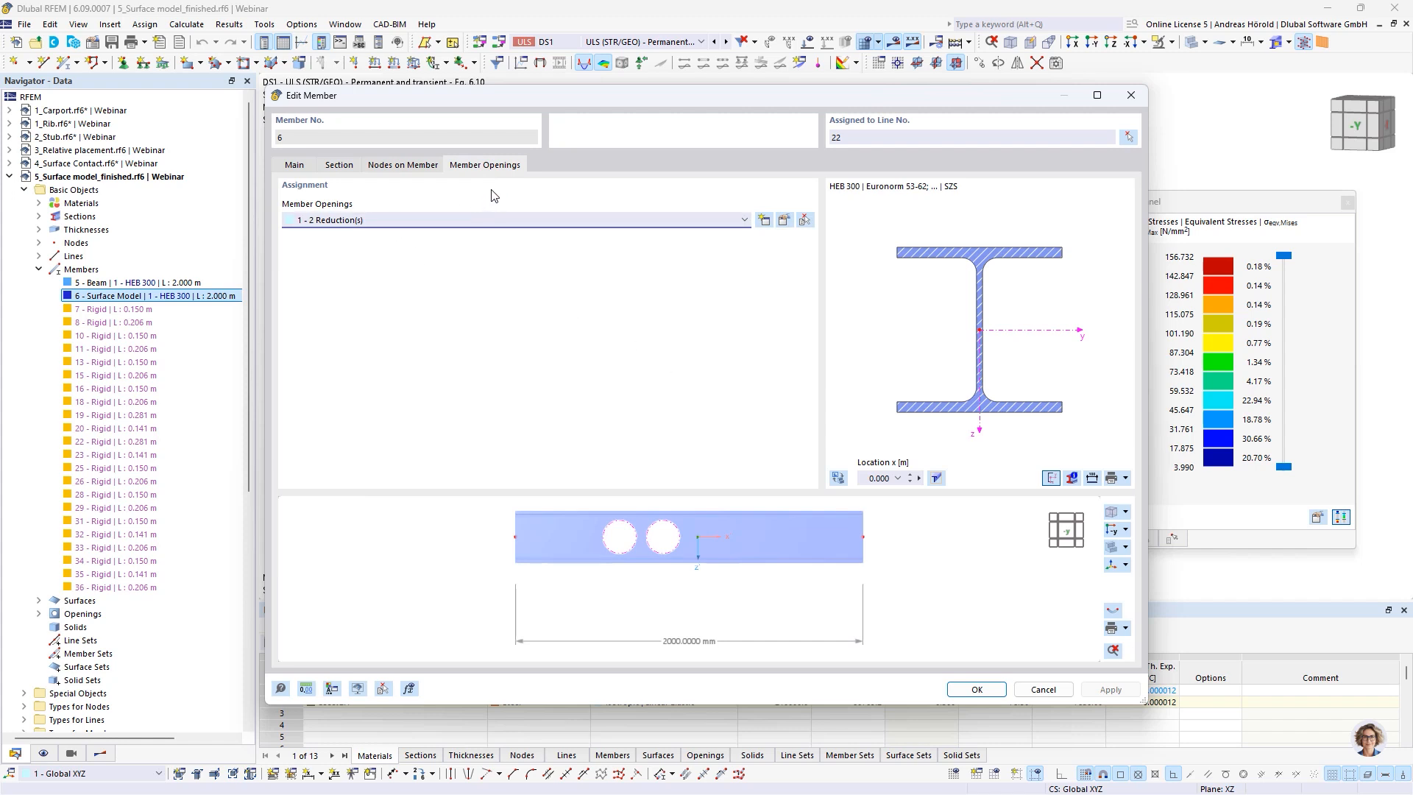
click(784, 221)
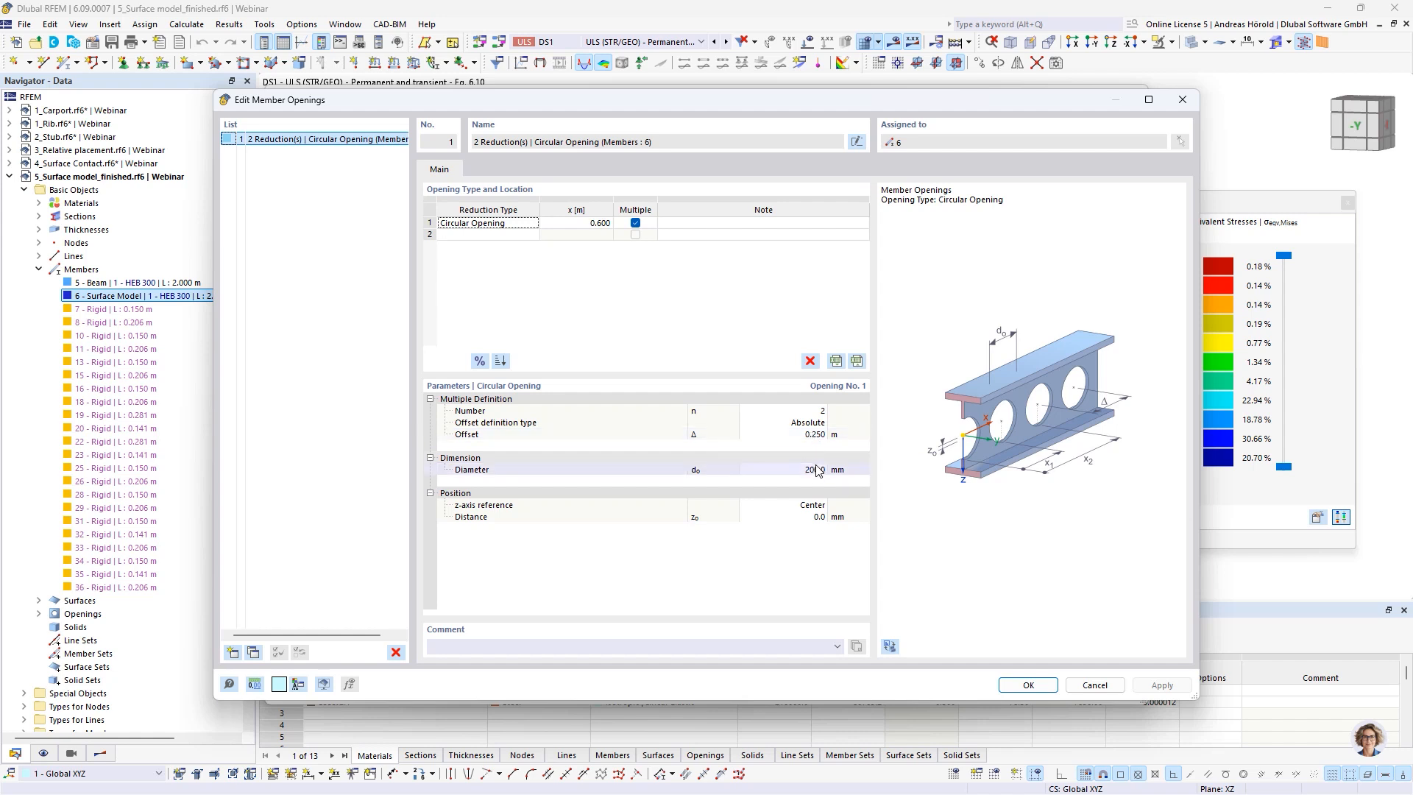
click(1089, 687)
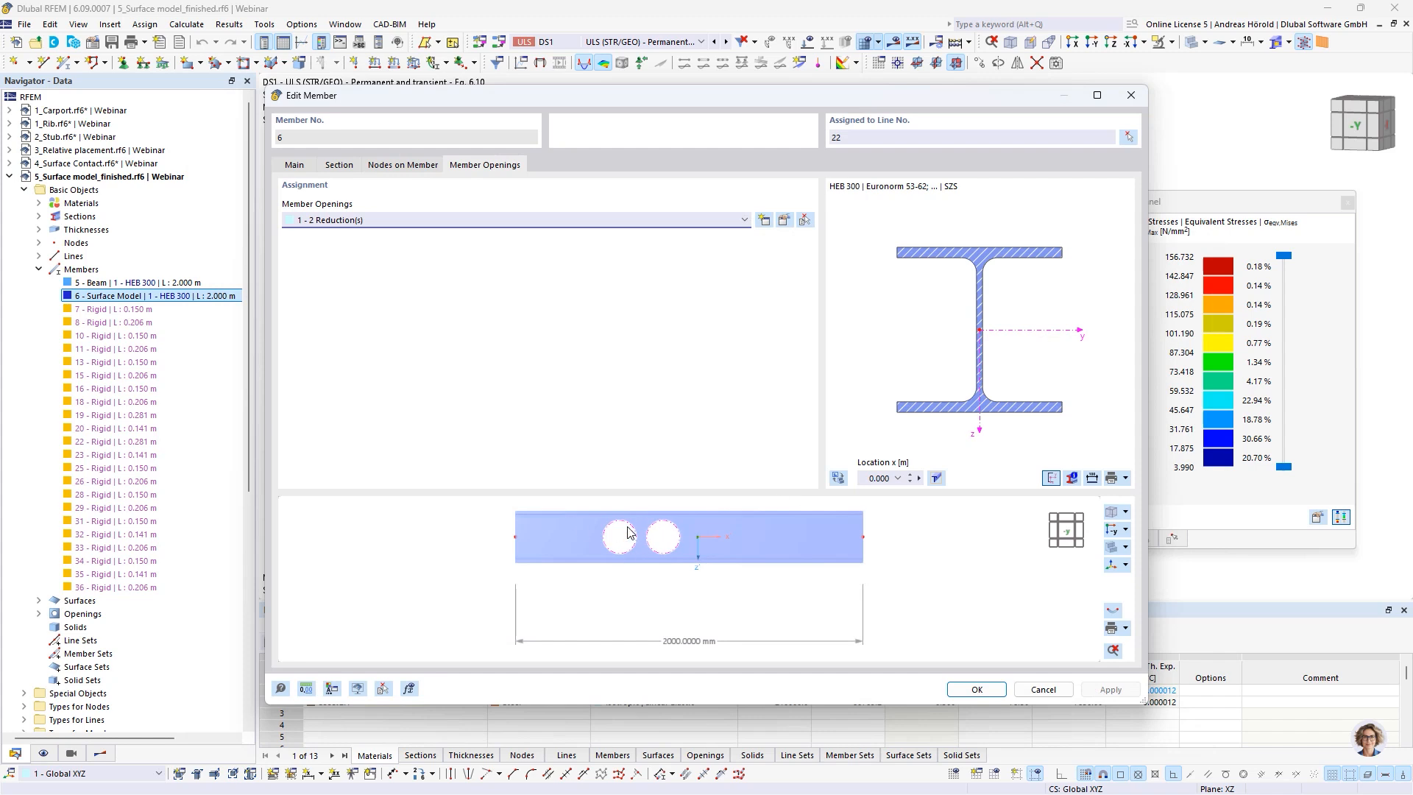
Inspect member 6's assignment to line 22 in the graphic and close the member settings without changes
click(298, 166)
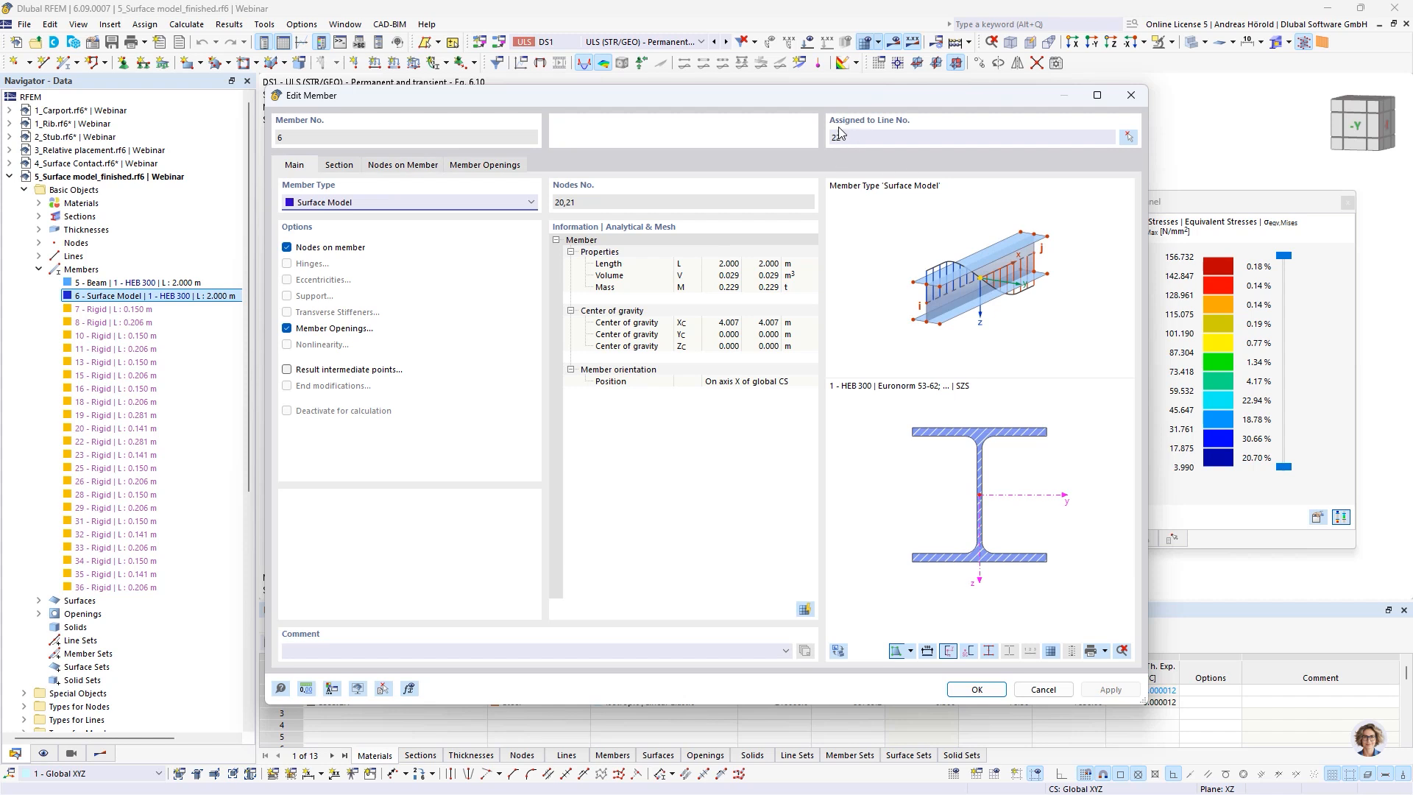
click(1129, 137)
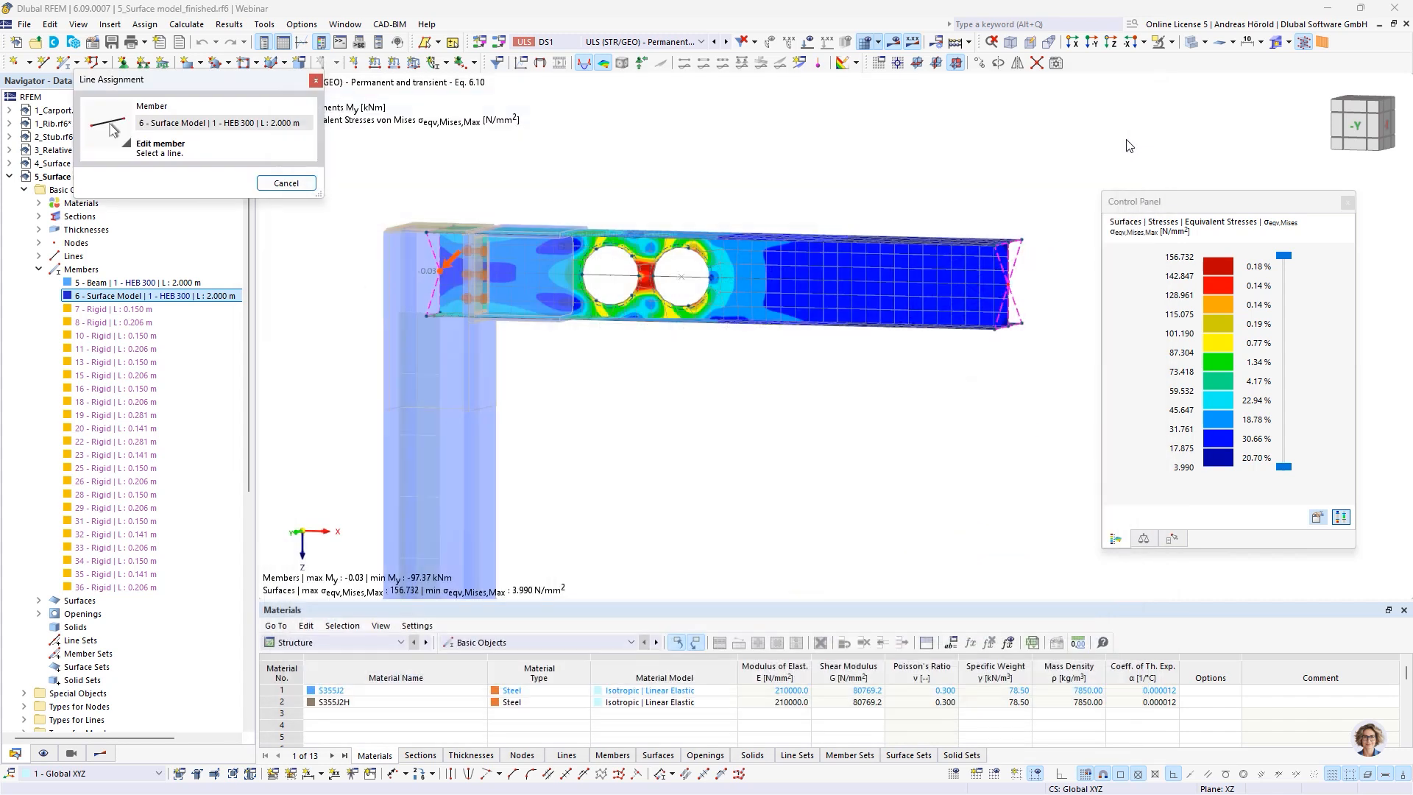
click(692, 276)
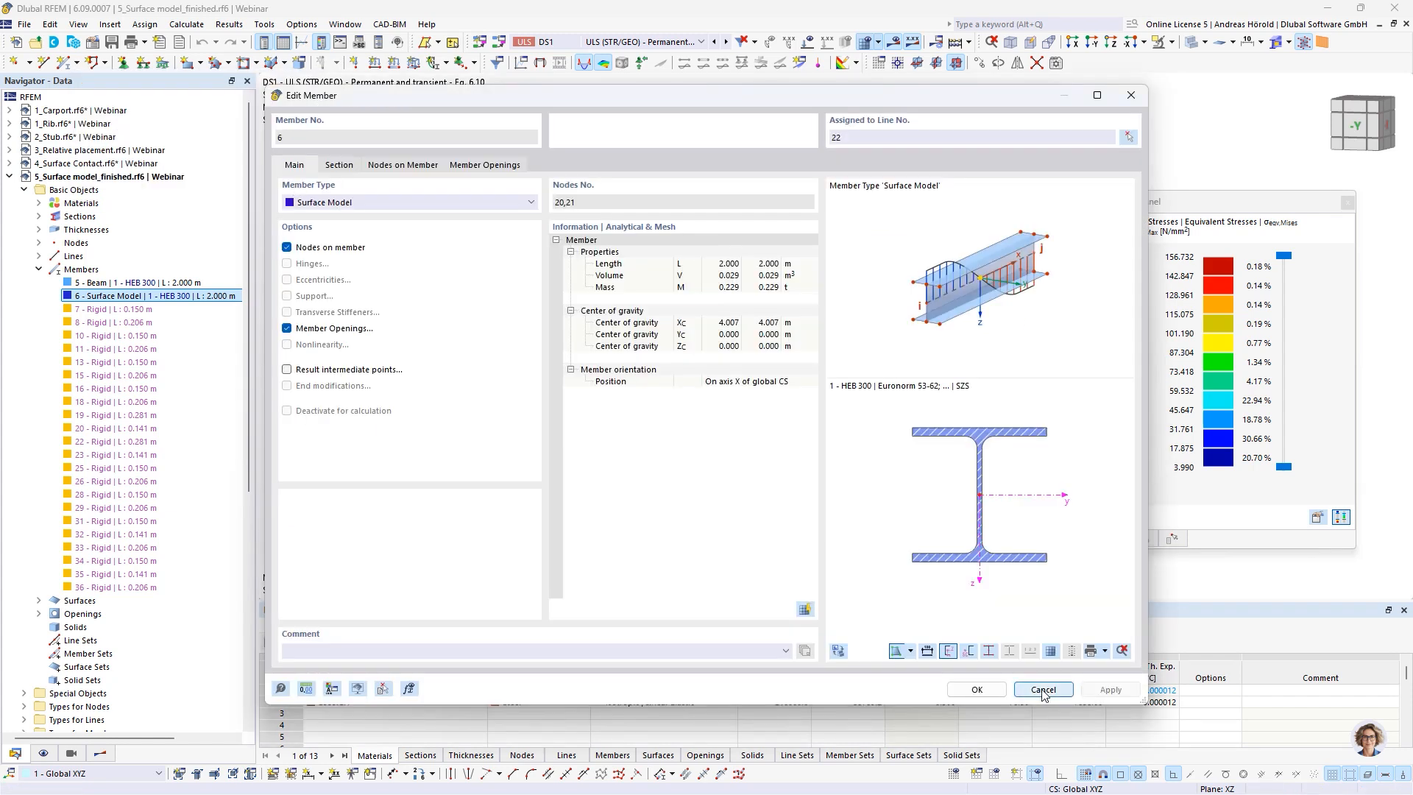
click(1043, 690)
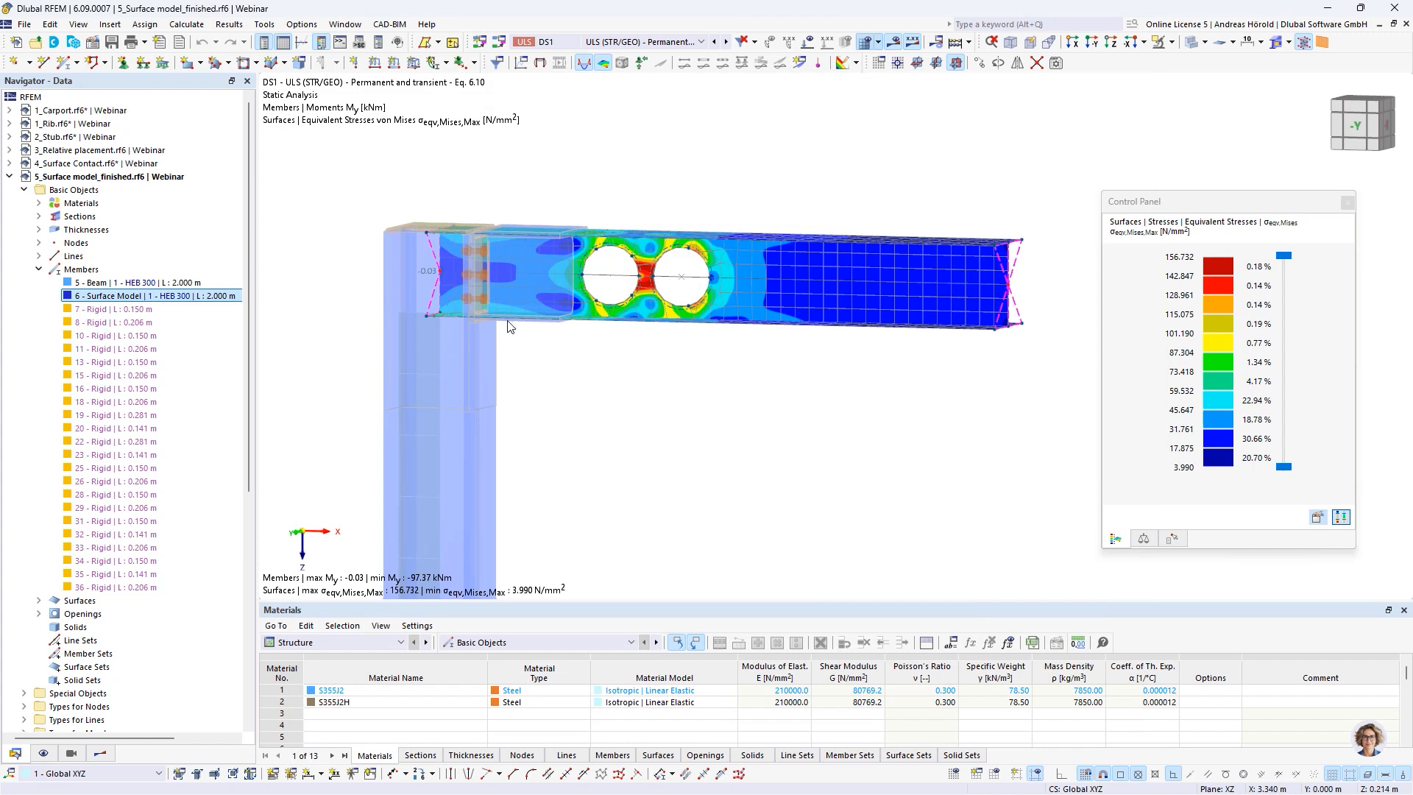
Open the steel joint at node 20, examine its end plate and cap plate components, and close it without changes
double_click(488, 270)
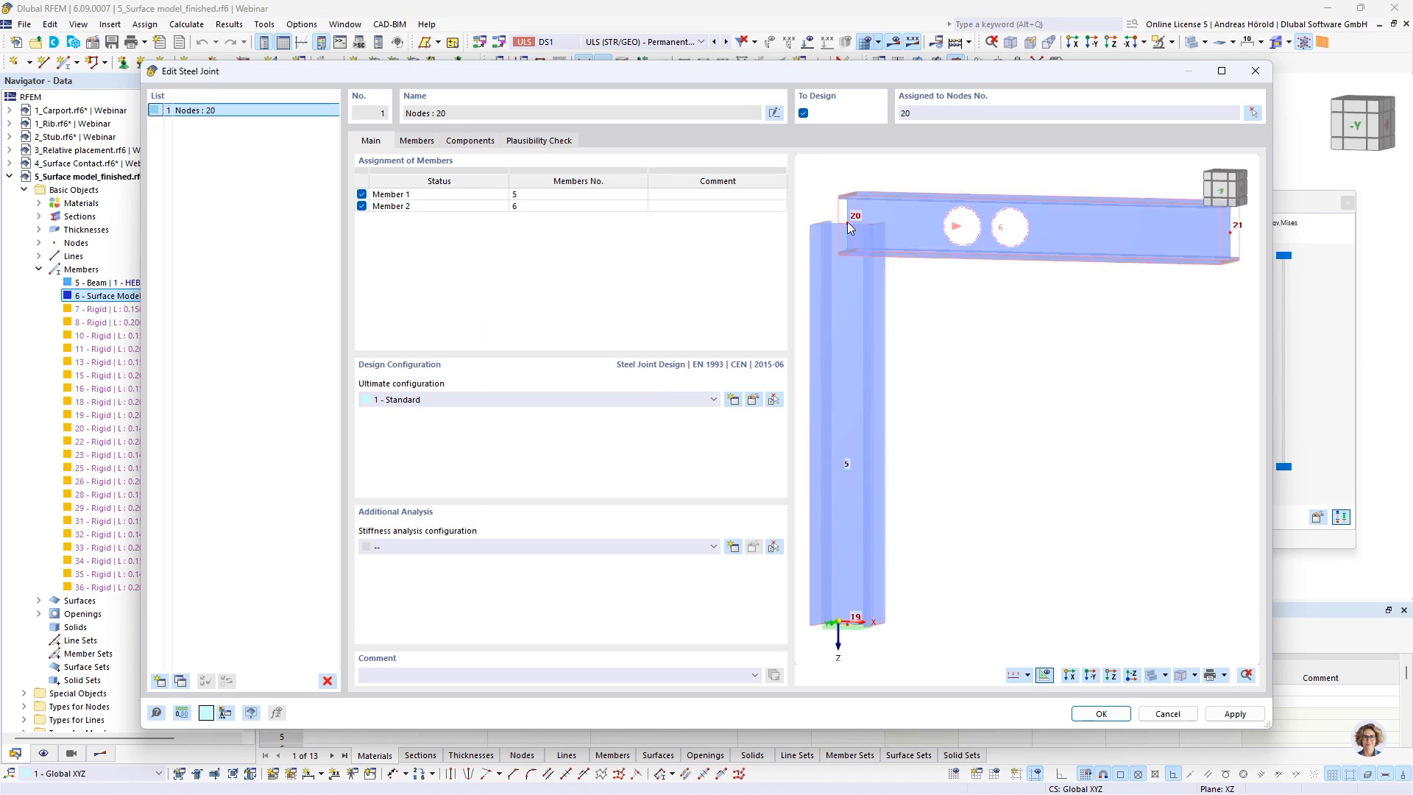
click(464, 142)
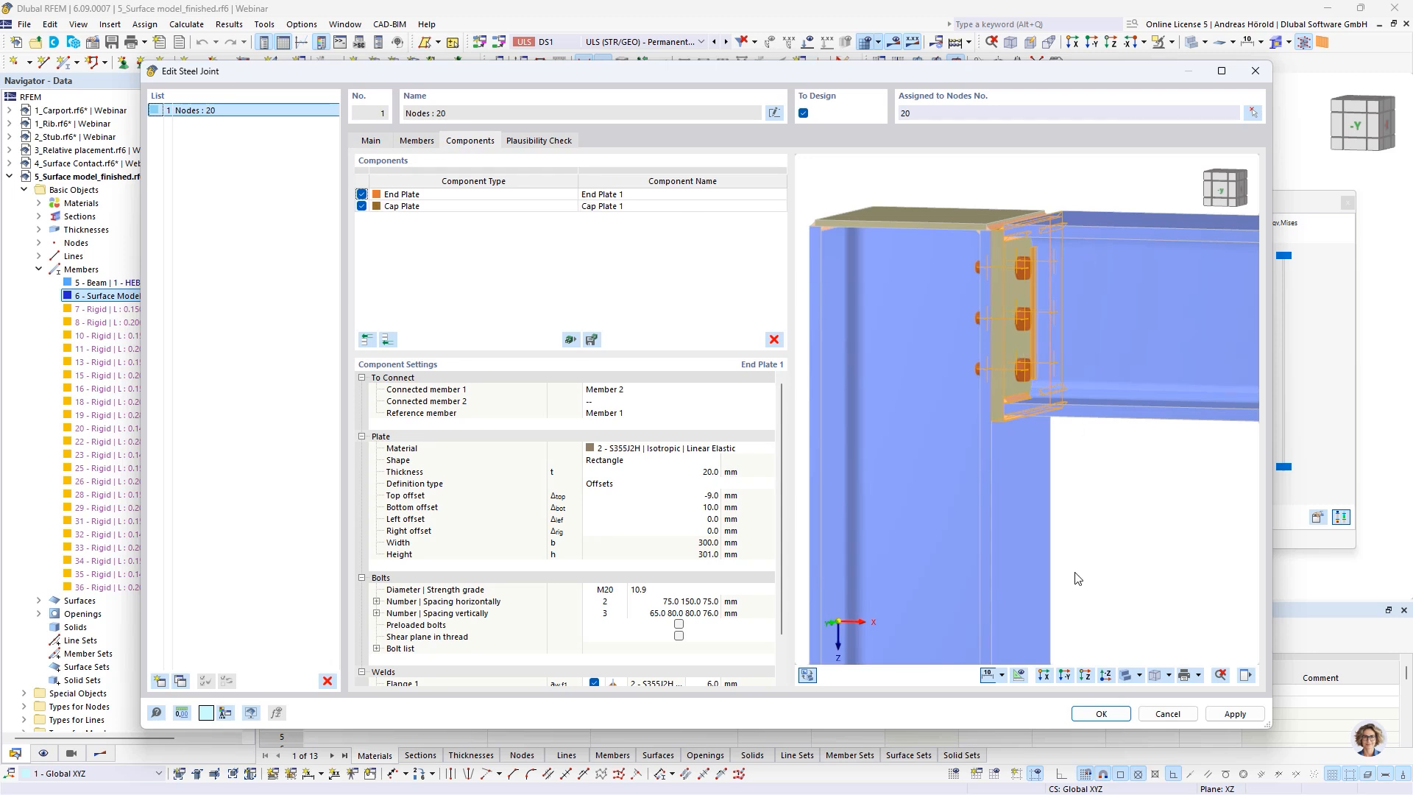
click(1166, 714)
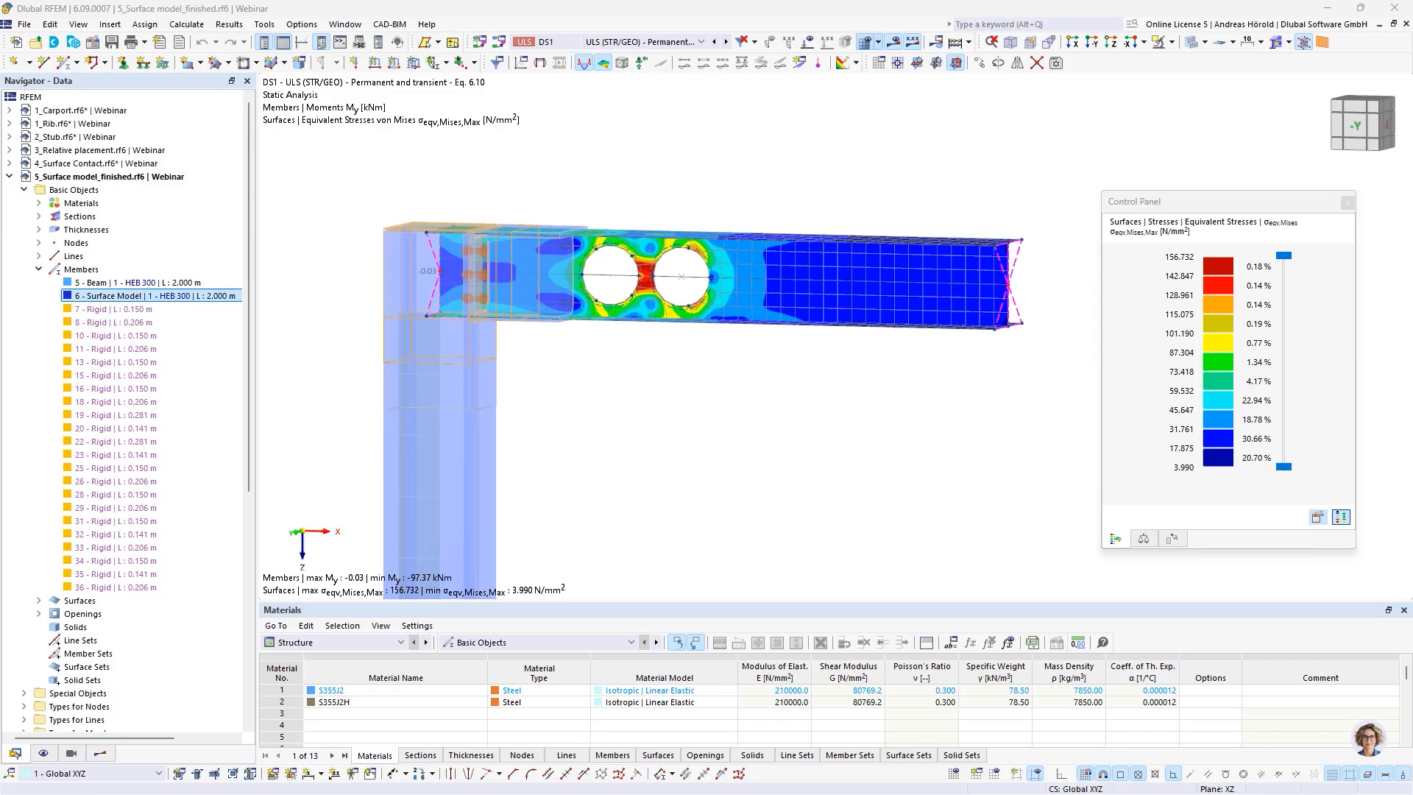
Switch to the presentation and show the slide on foundation dimension transfer and contact stress display
key(alt+Tab)
key(Right)
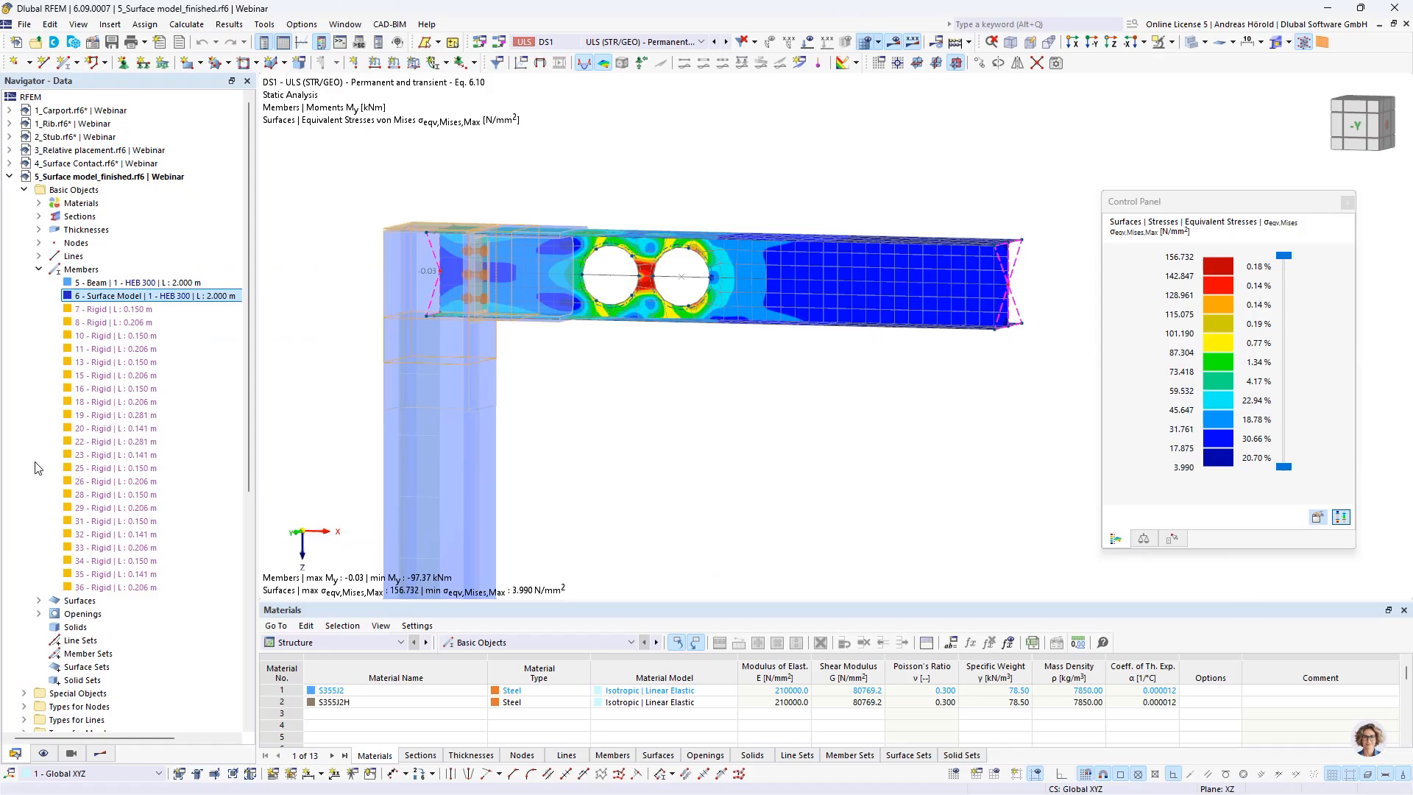
Switch back to RFEM and activate the 1_Carport.rf6 model
scroll(103, 564, down, 5)
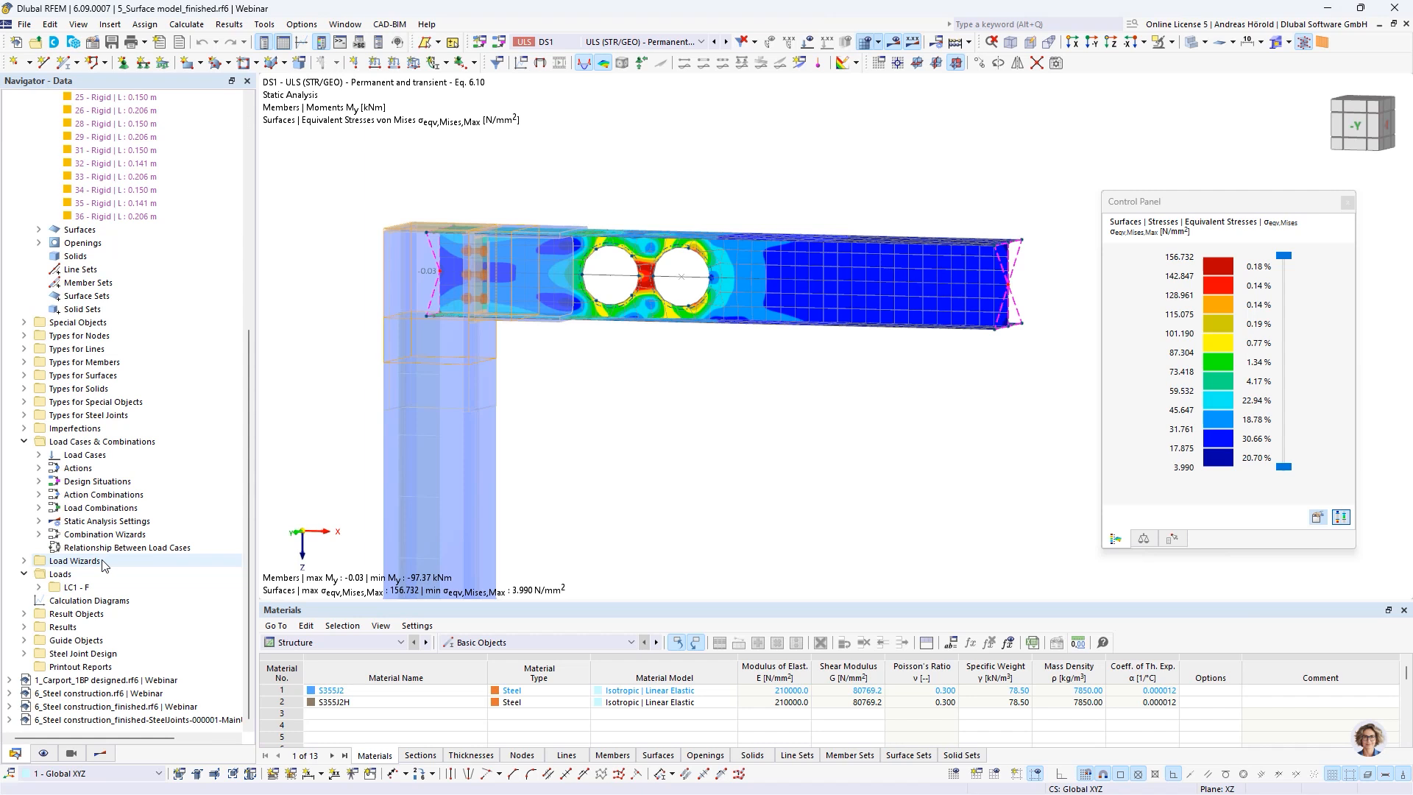
double_click(83, 683)
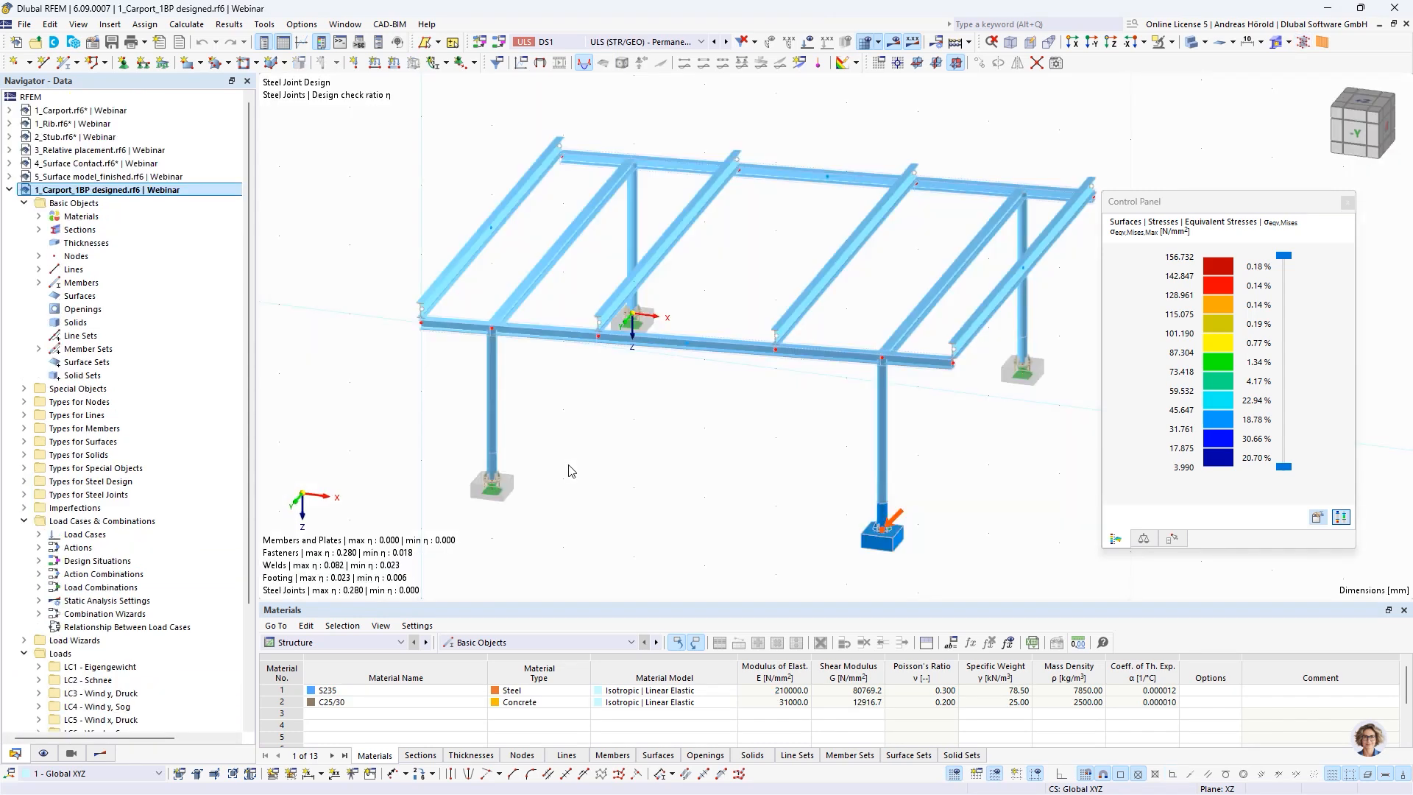
double_click(71, 111)
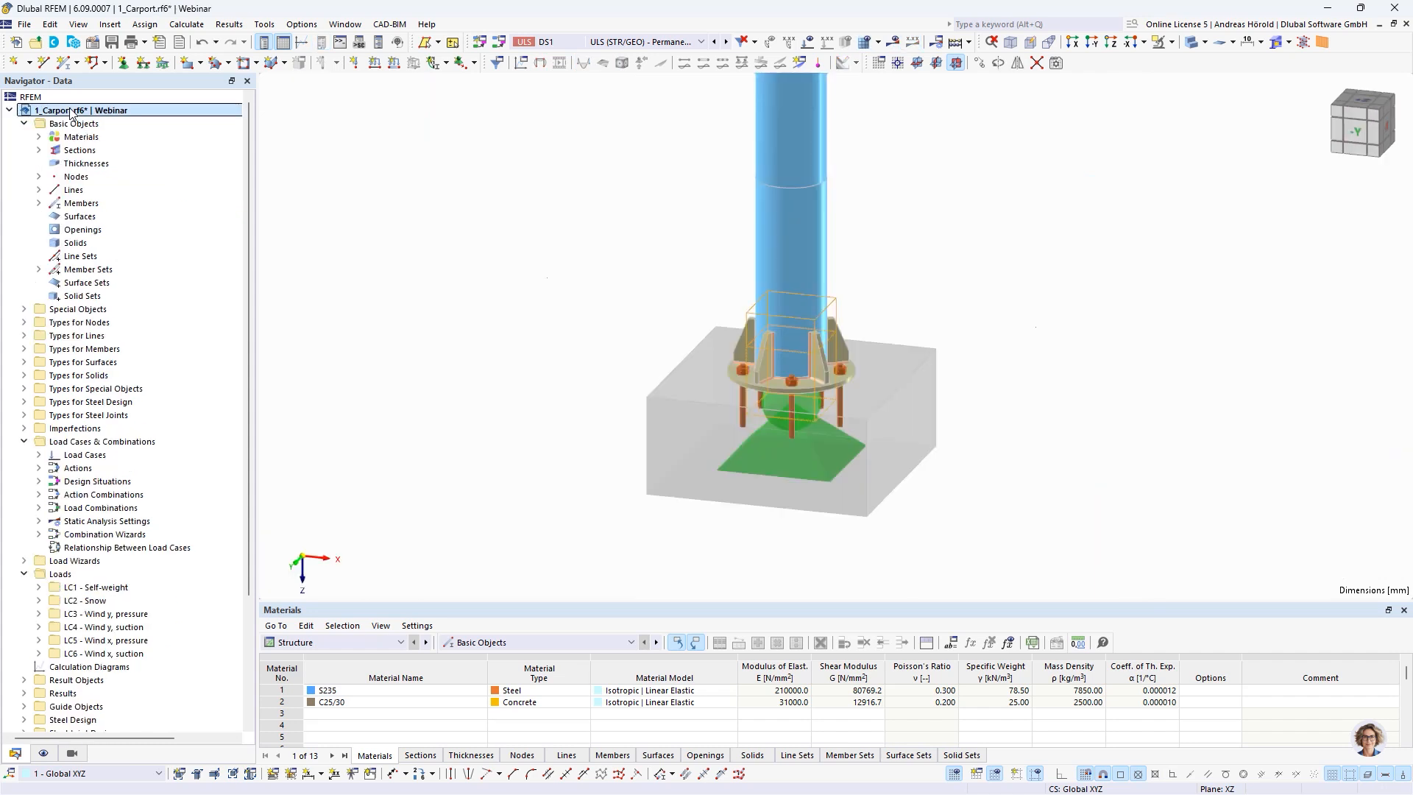
scroll(915, 372, down, 4)
scroll(915, 374, down, 5)
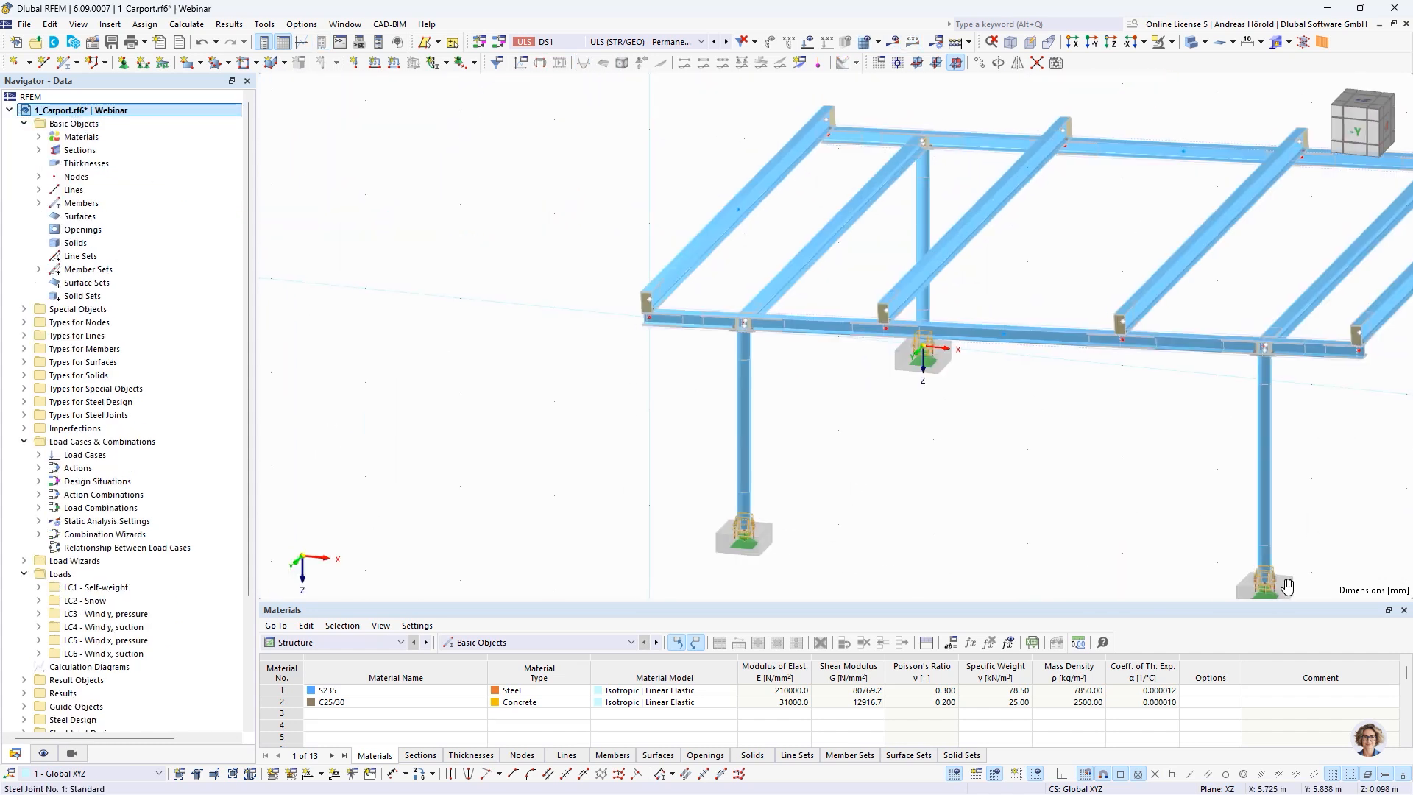
middle_drag(883, 477, 838, 493)
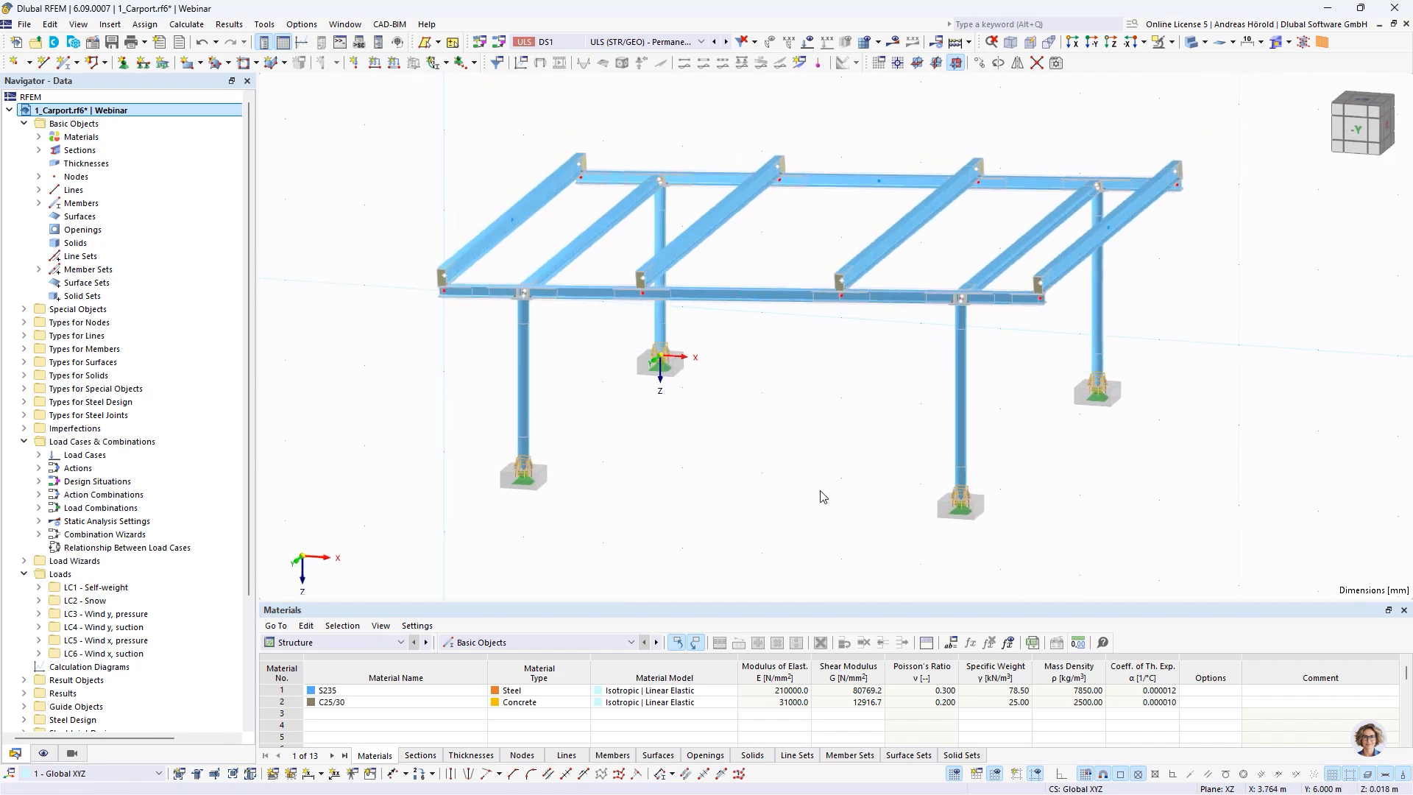
Activate the Concrete Foundations add-on in the carport model's base data
click(92, 43)
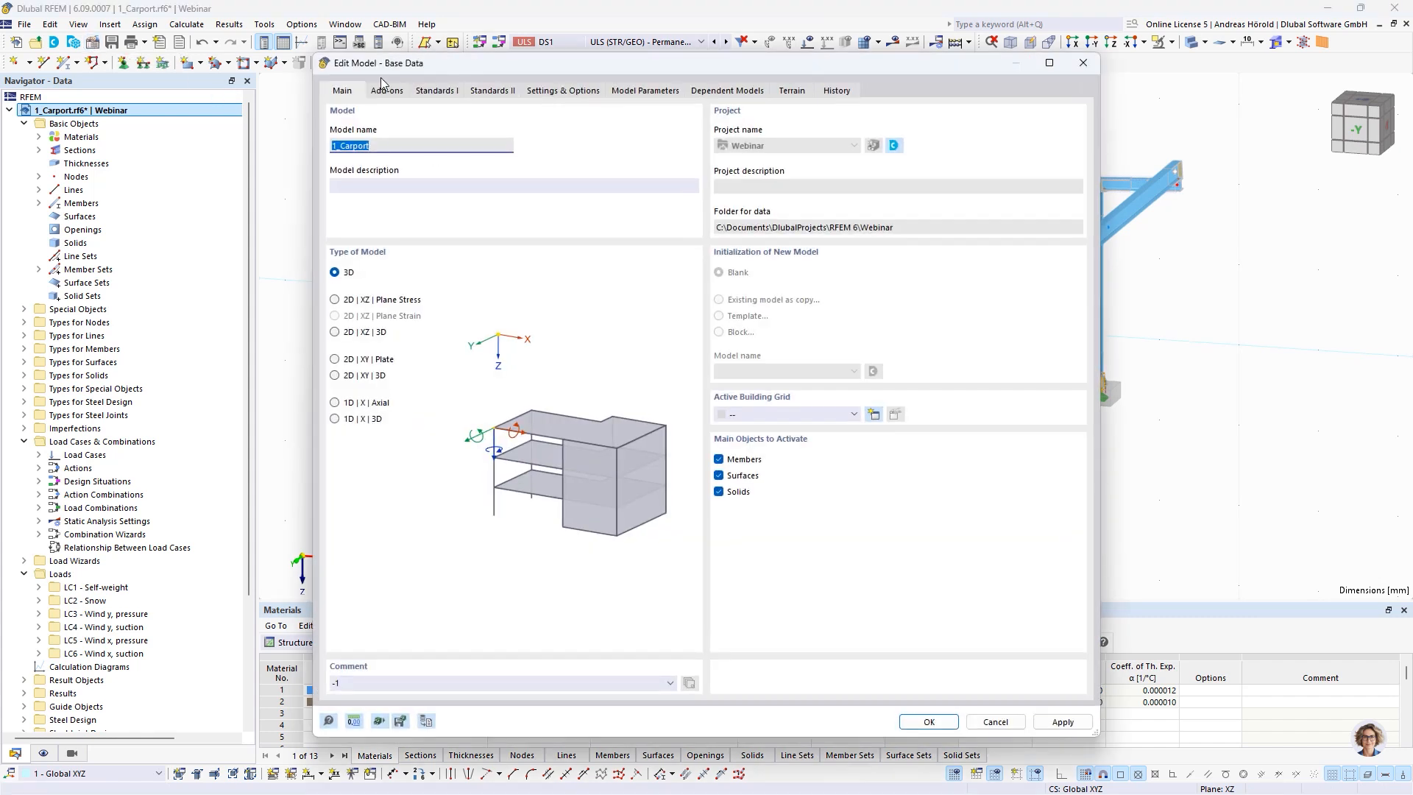
click(379, 92)
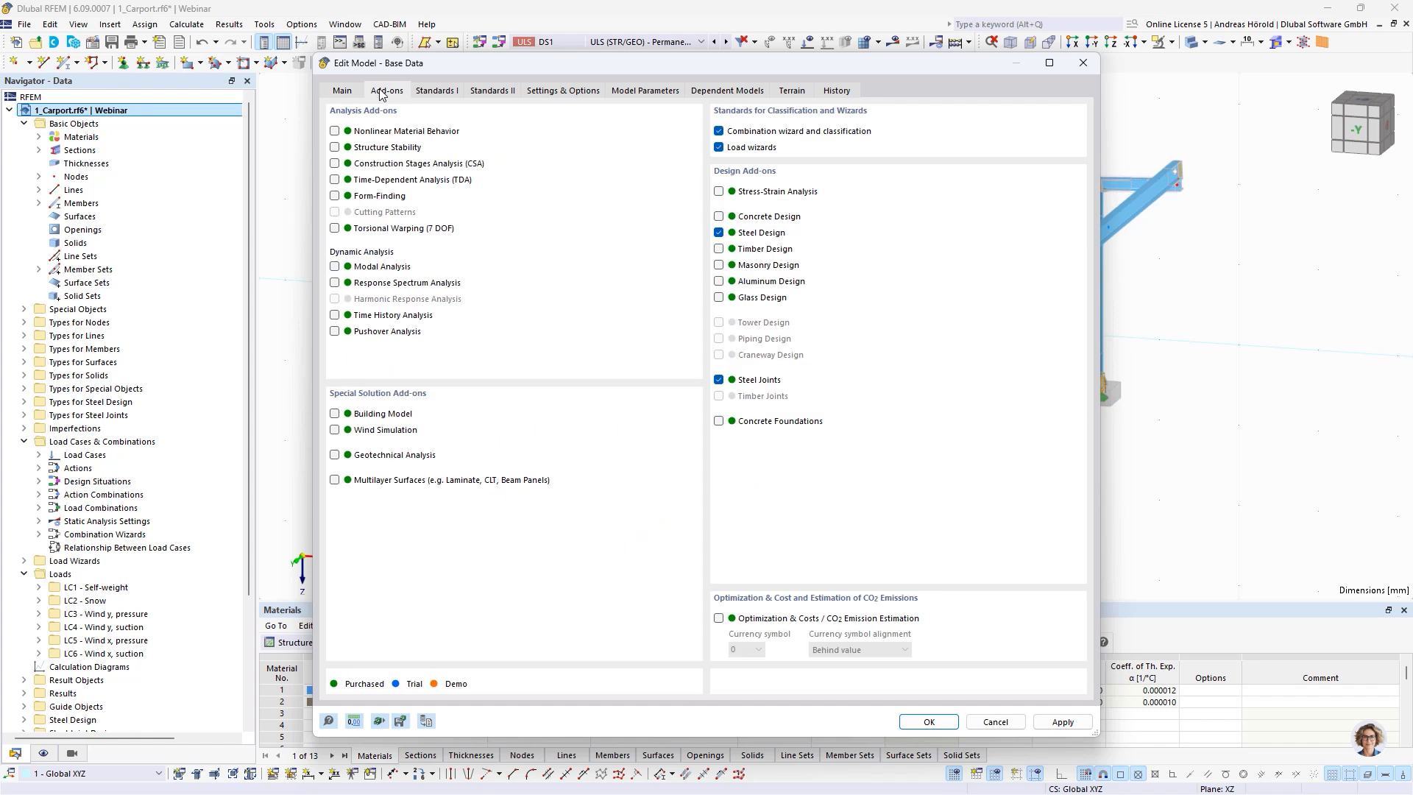
click(719, 422)
click(926, 723)
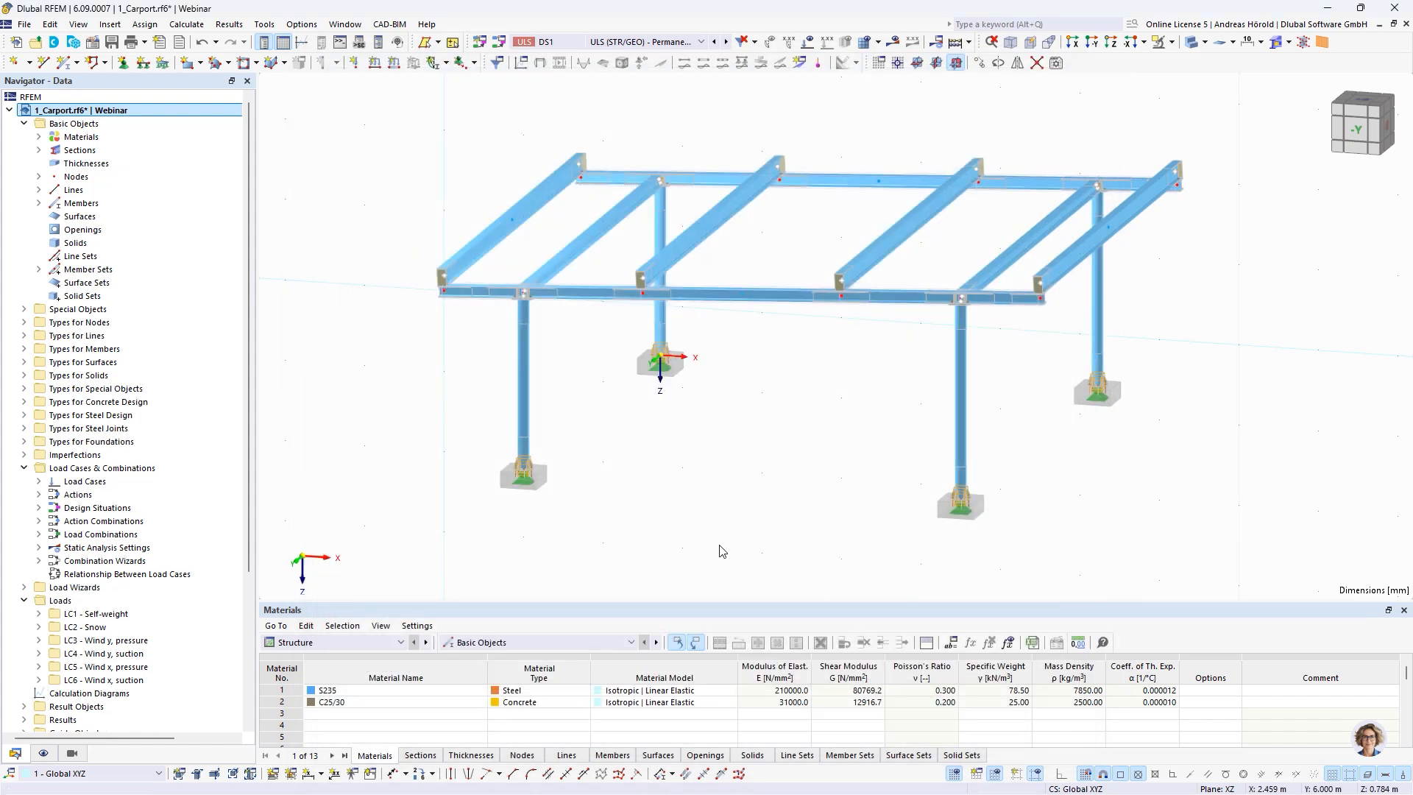
Select the four column base nodes of the carport together with their nodal supports
ctrl+middle_drag(549, 543, 563, 527)
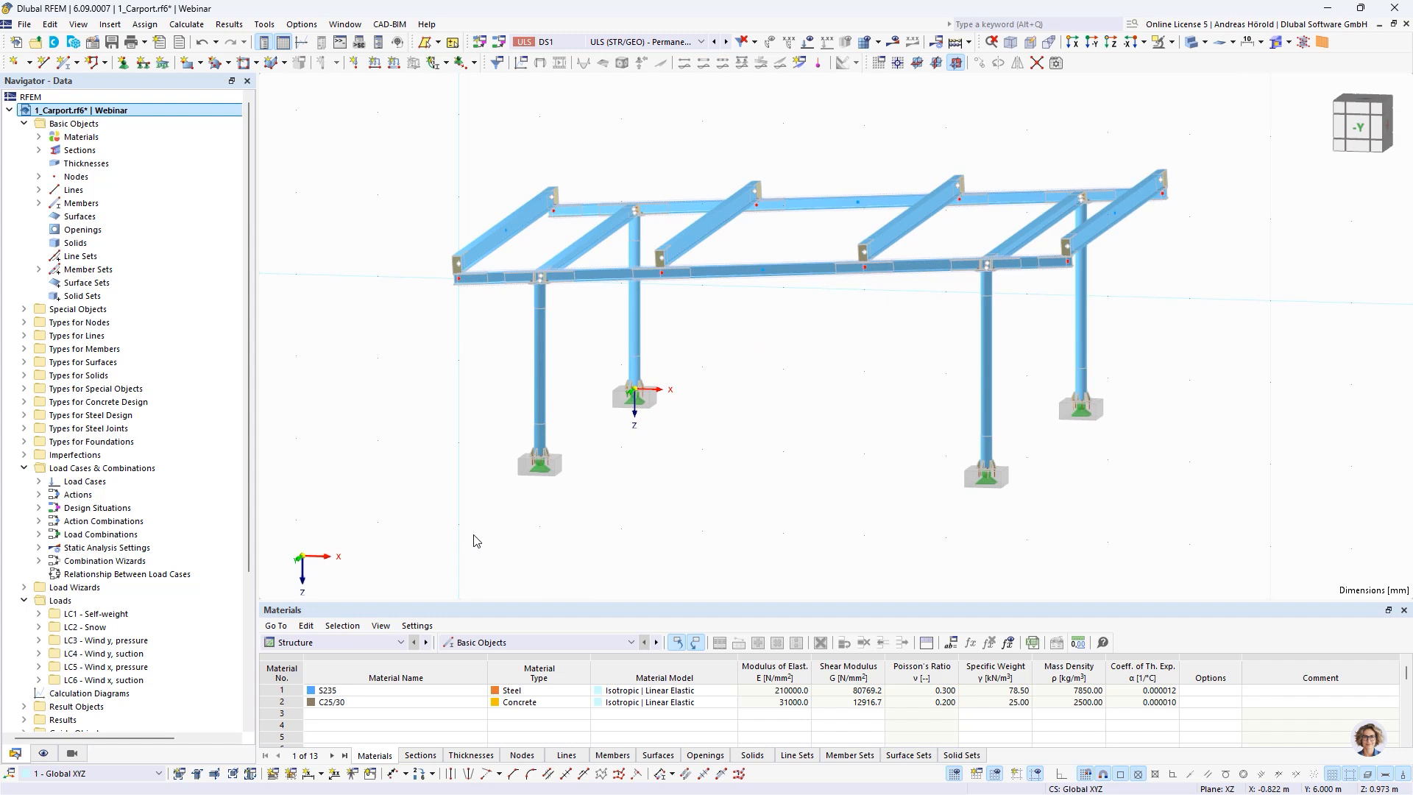
drag(473, 537, 1208, 356)
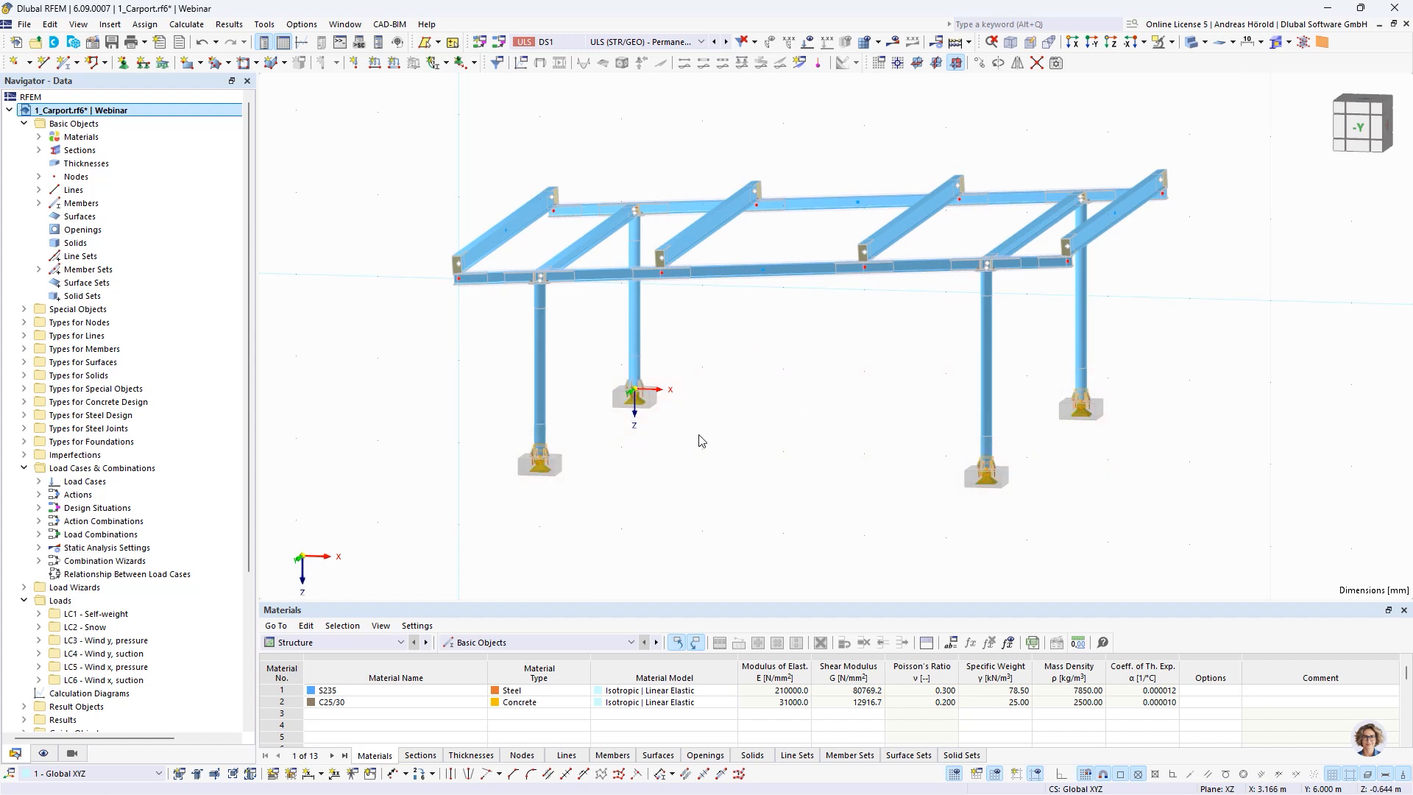
scroll(571, 463, up, 5)
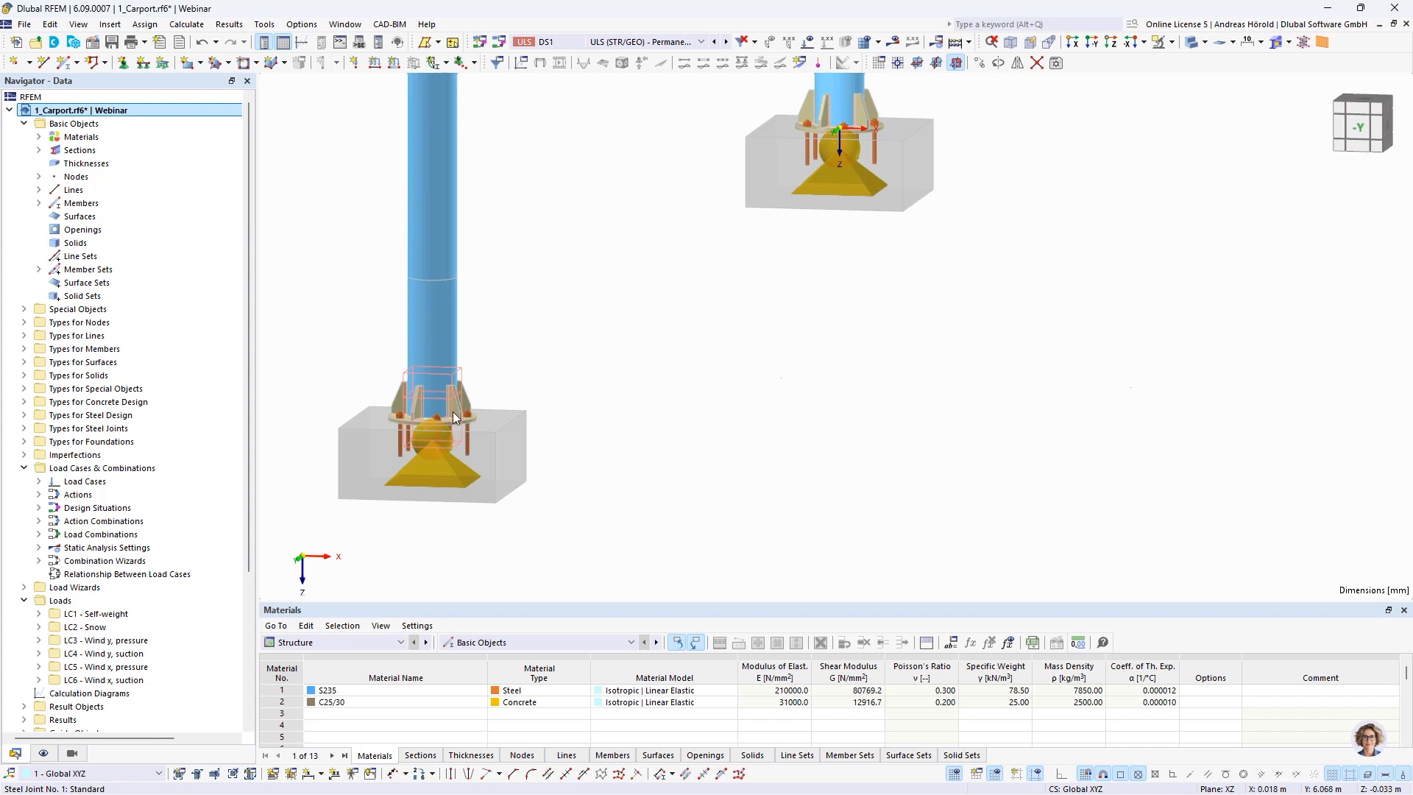
Display the model as a wireframe and hide the joint models
click(1204, 42)
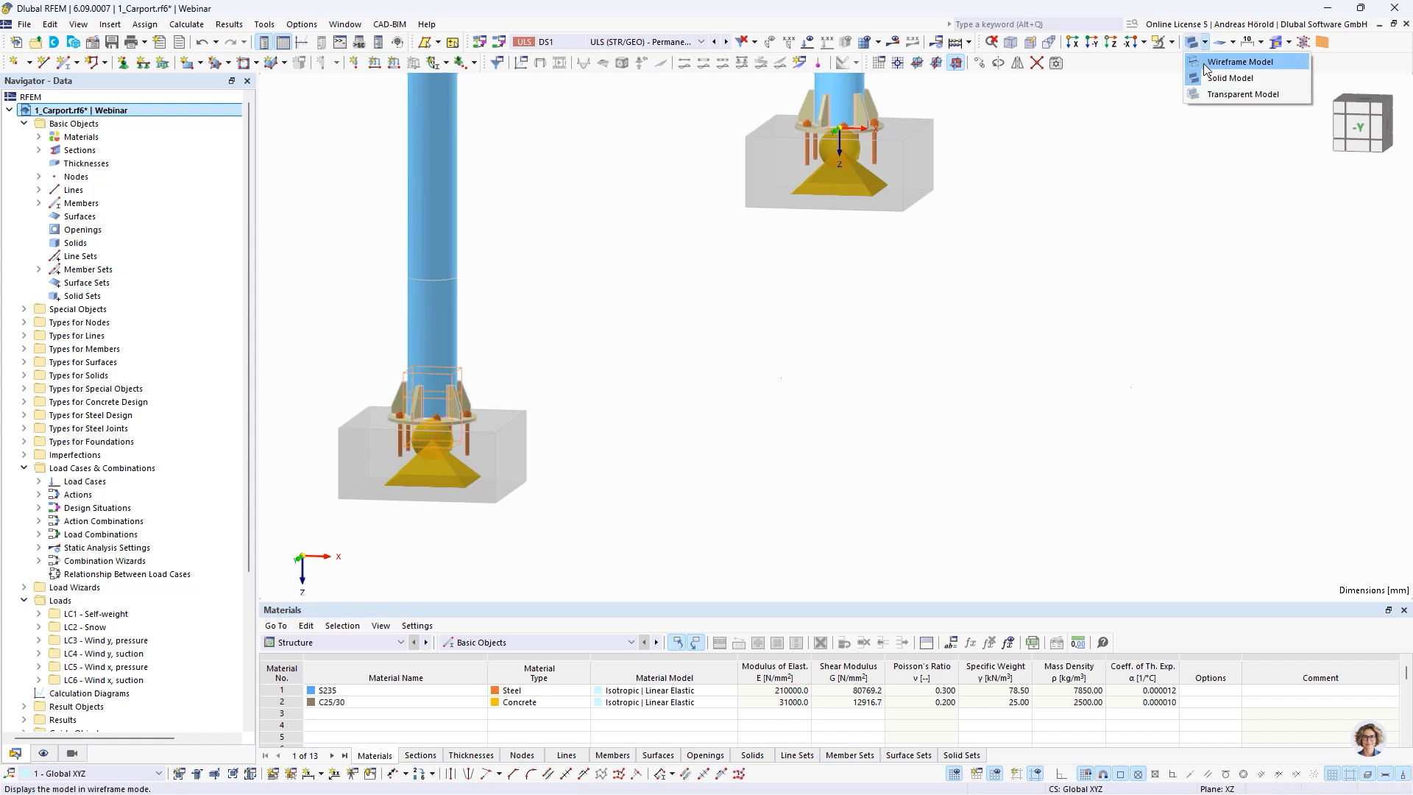
click(1203, 64)
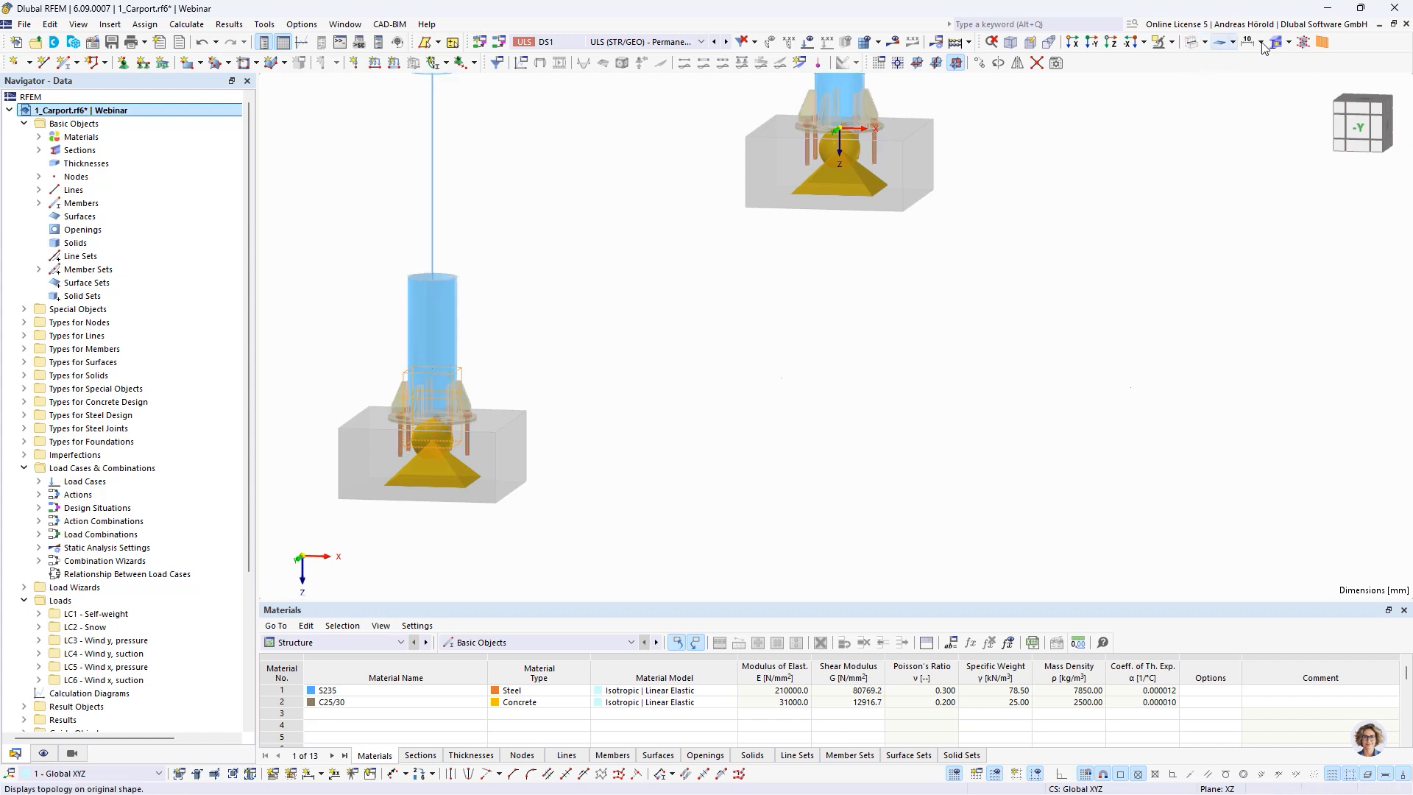
click(1288, 43)
click(1297, 63)
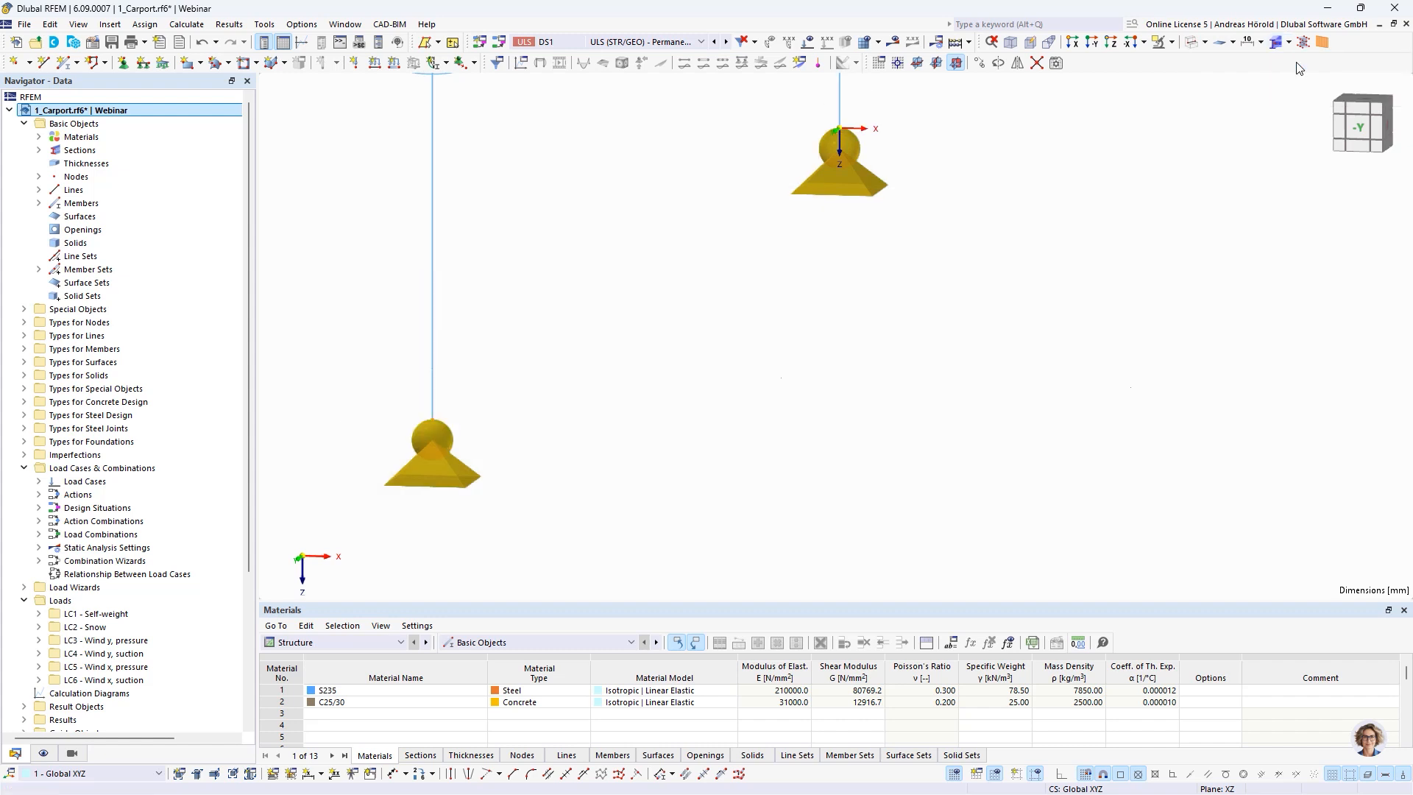
Open the four selected base nodes for editing and edit their assigned nodal support Gelenkig
right_click(431, 418)
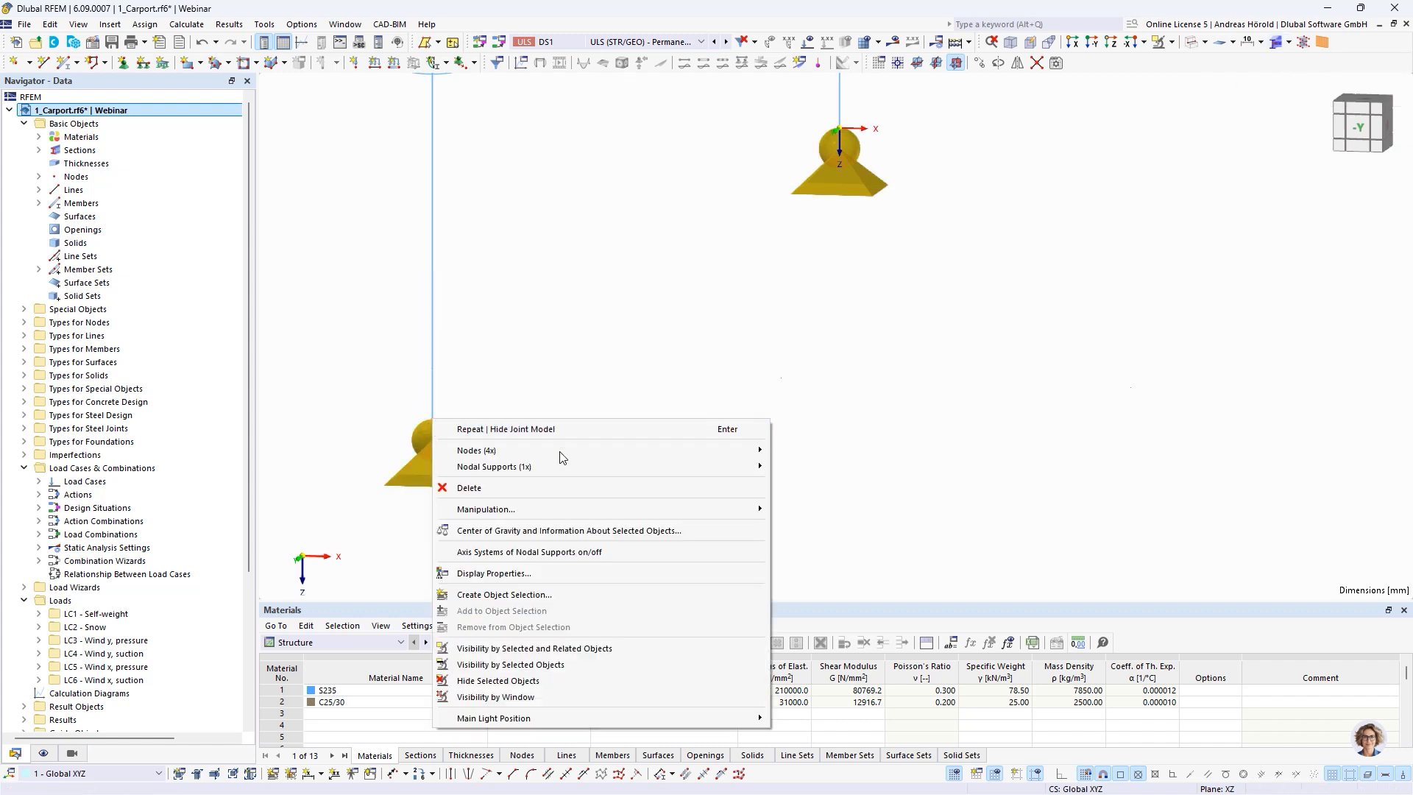
mouse_move(546, 452)
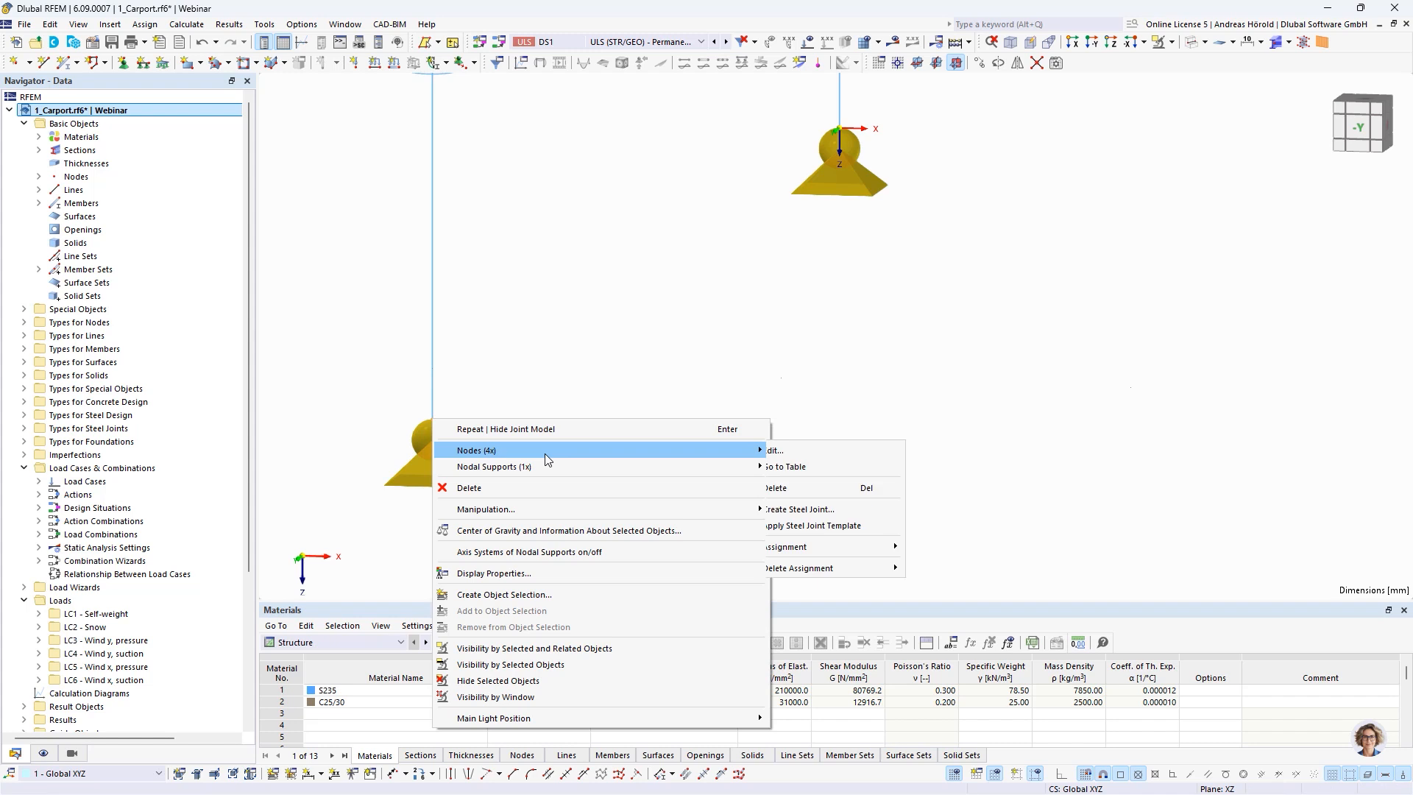
click(802, 450)
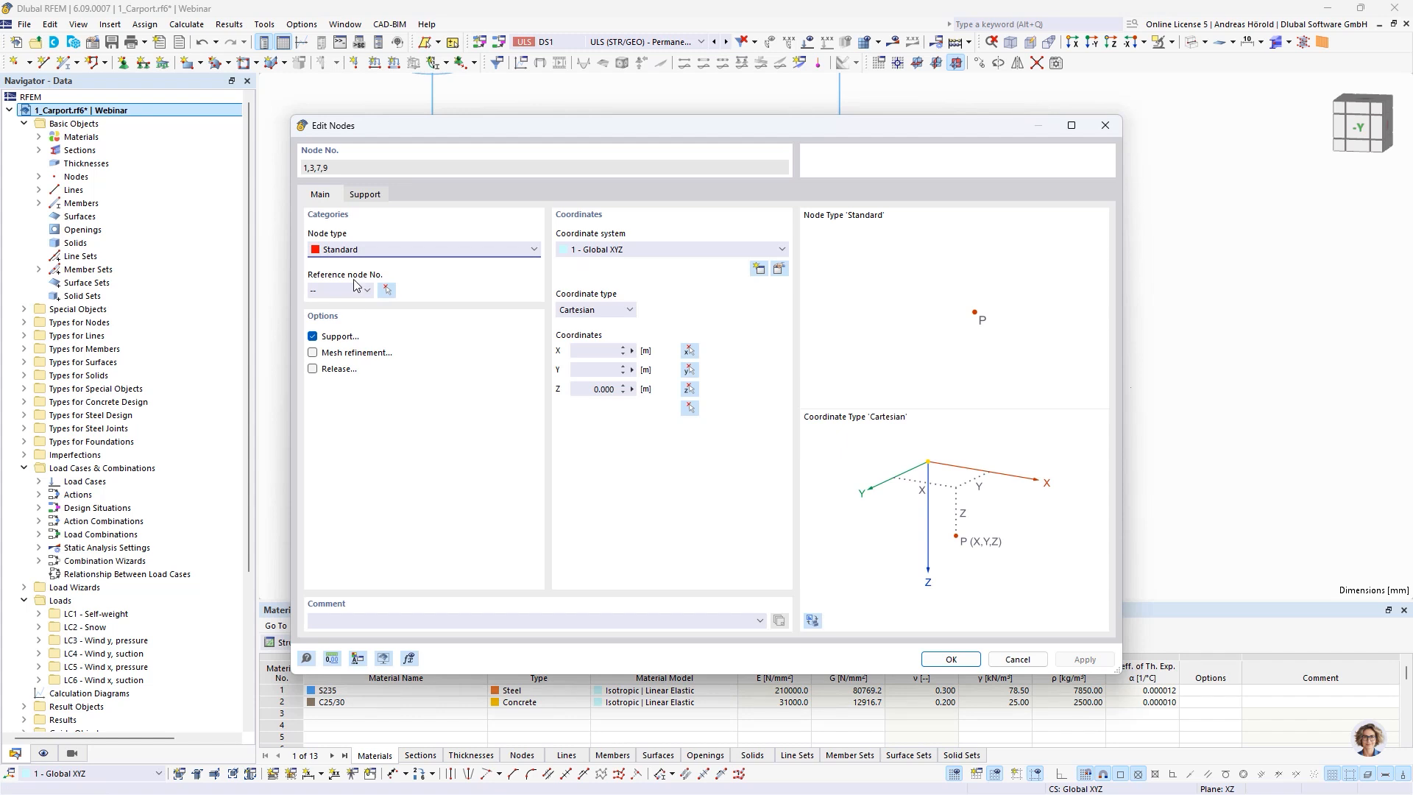
click(360, 195)
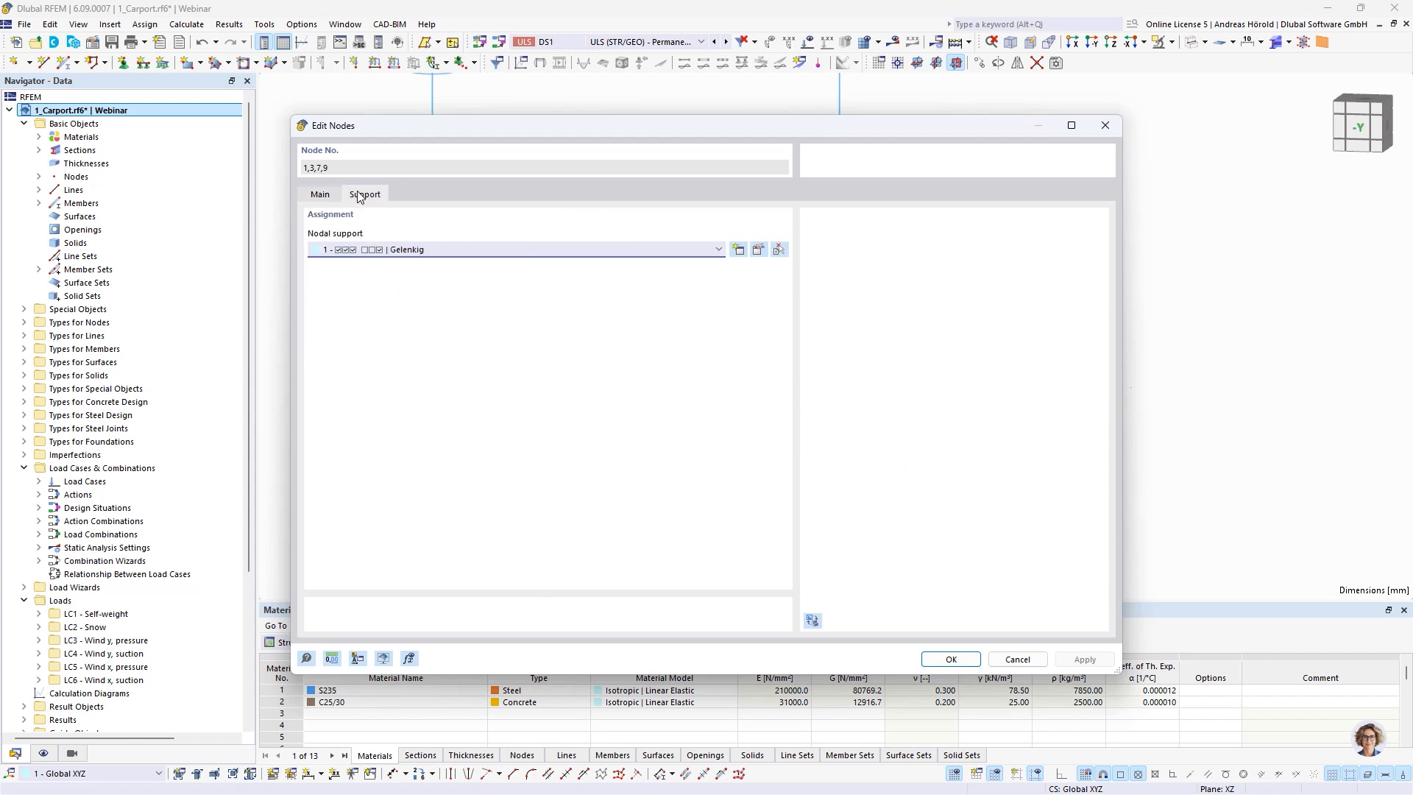
click(316, 196)
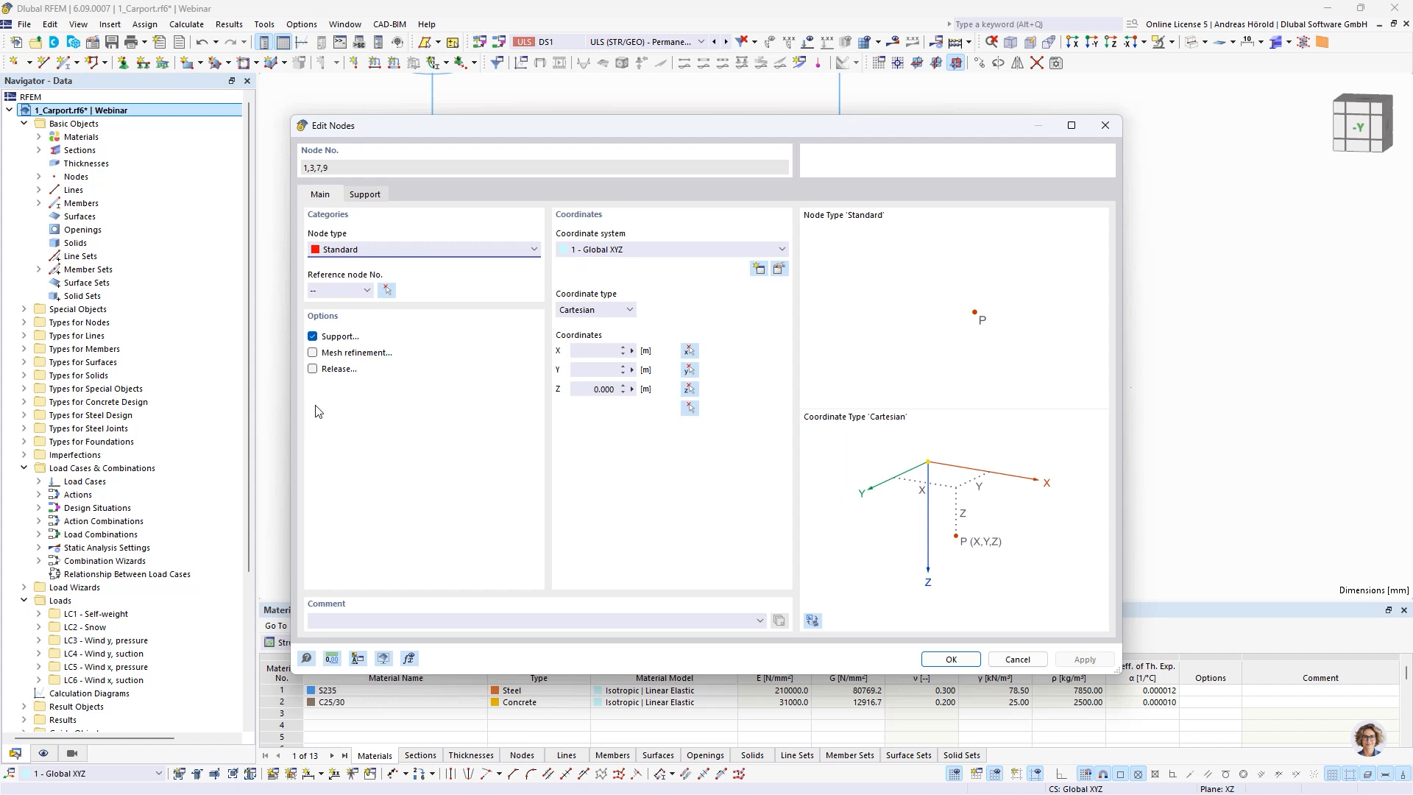
click(365, 194)
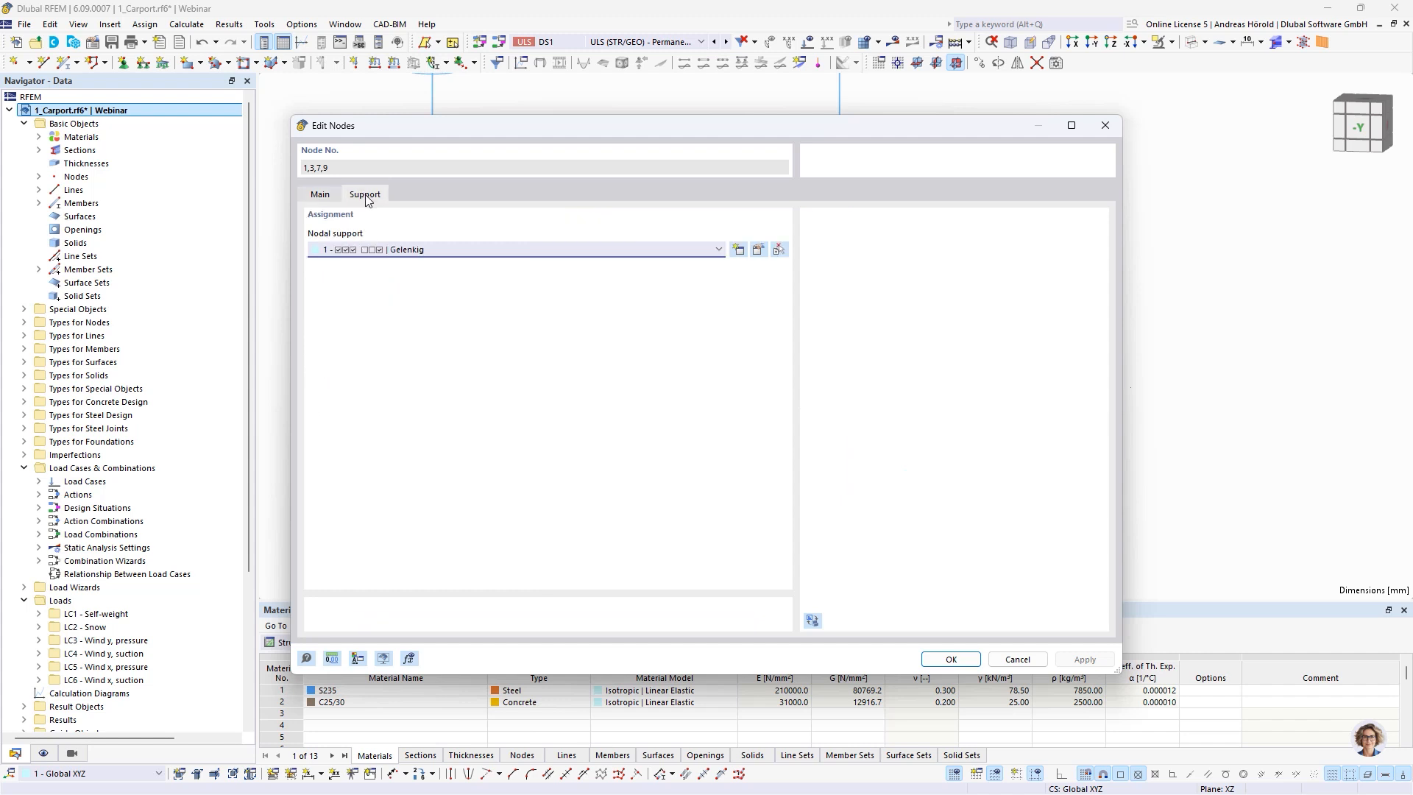
click(759, 251)
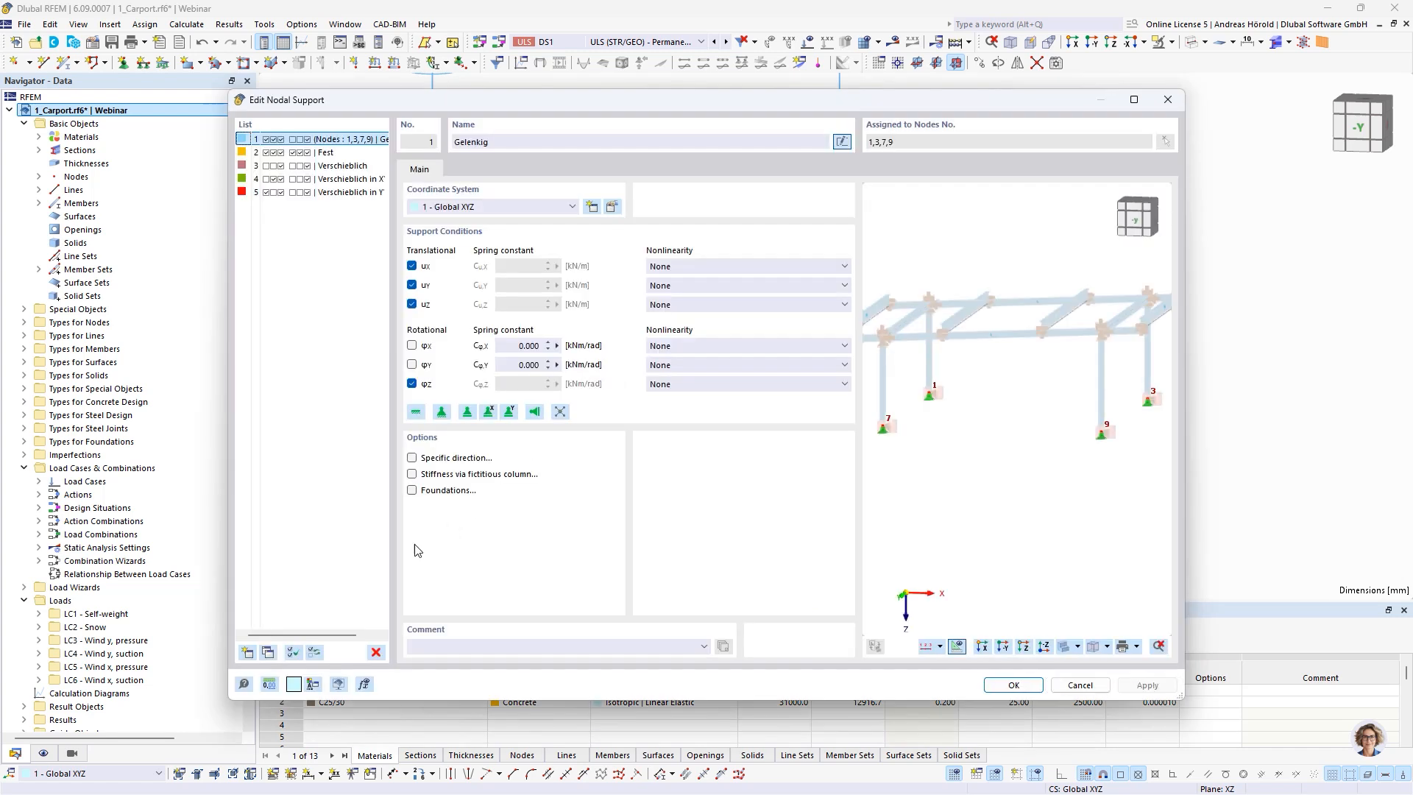
Enable foundations for the nodal support and create a single foundation of type Foundation Plate without Reinforcement
click(412, 491)
click(465, 170)
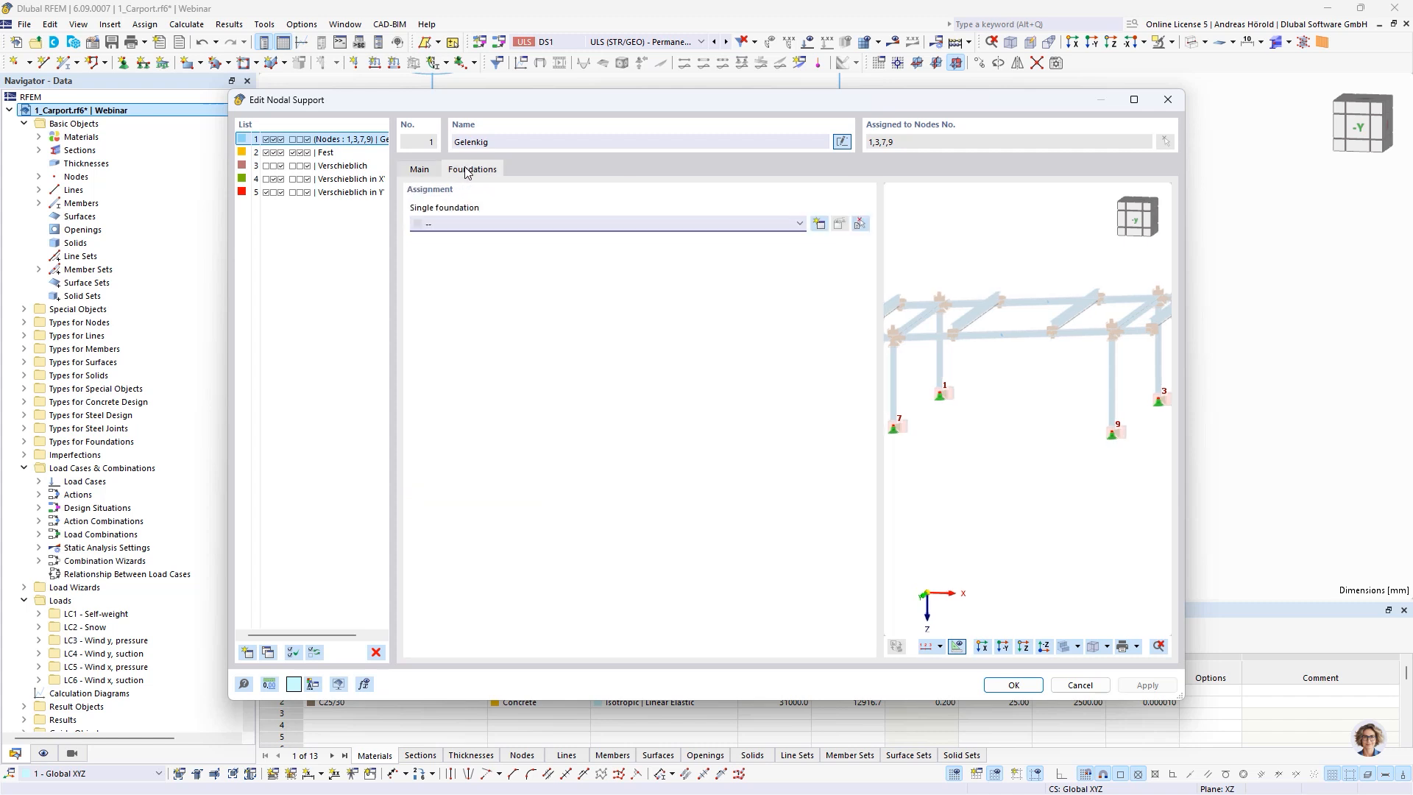
click(820, 225)
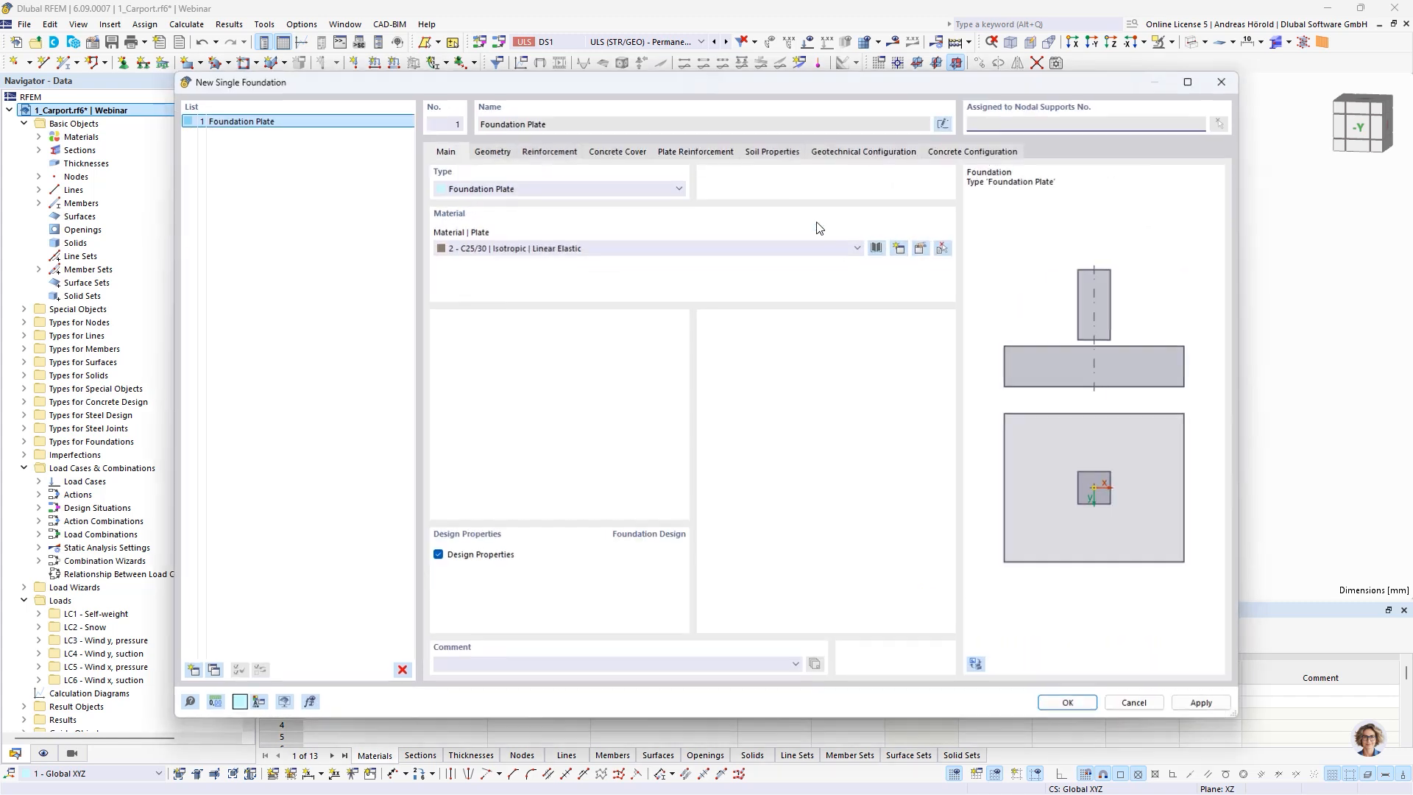
click(610, 190)
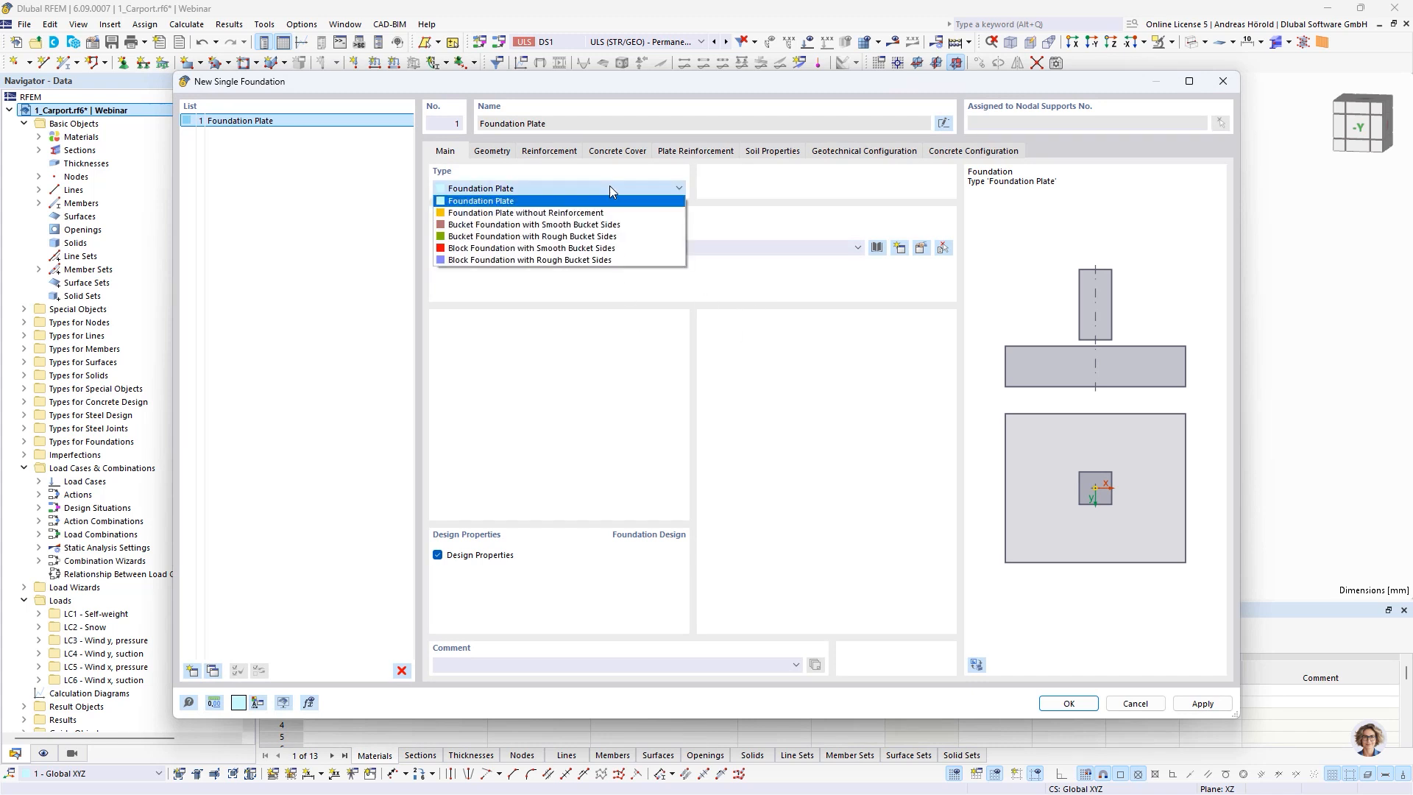
click(606, 213)
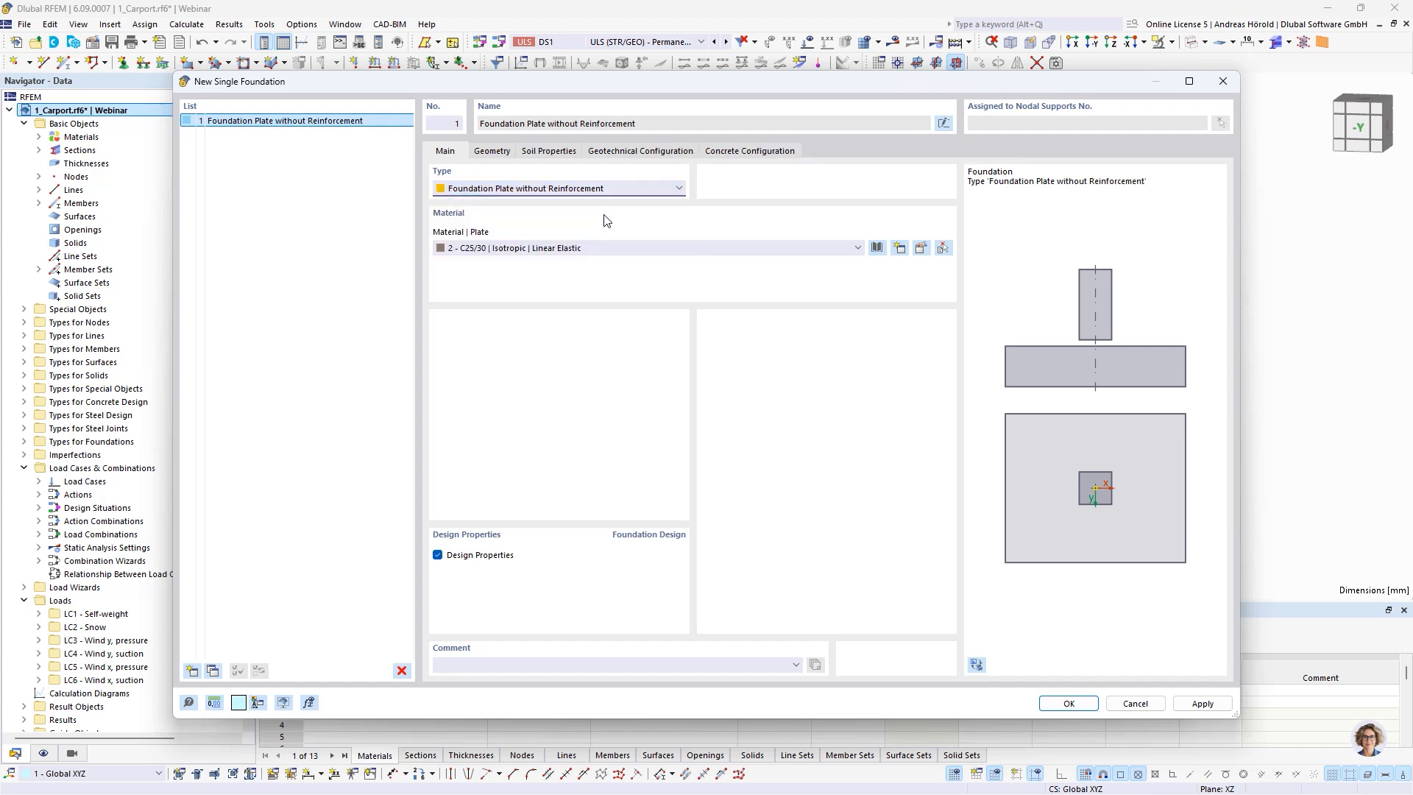
Set the foundation plate's dimensions to 0.8 m in the x- and y-directions and its thickness to 0.4 m
click(486, 154)
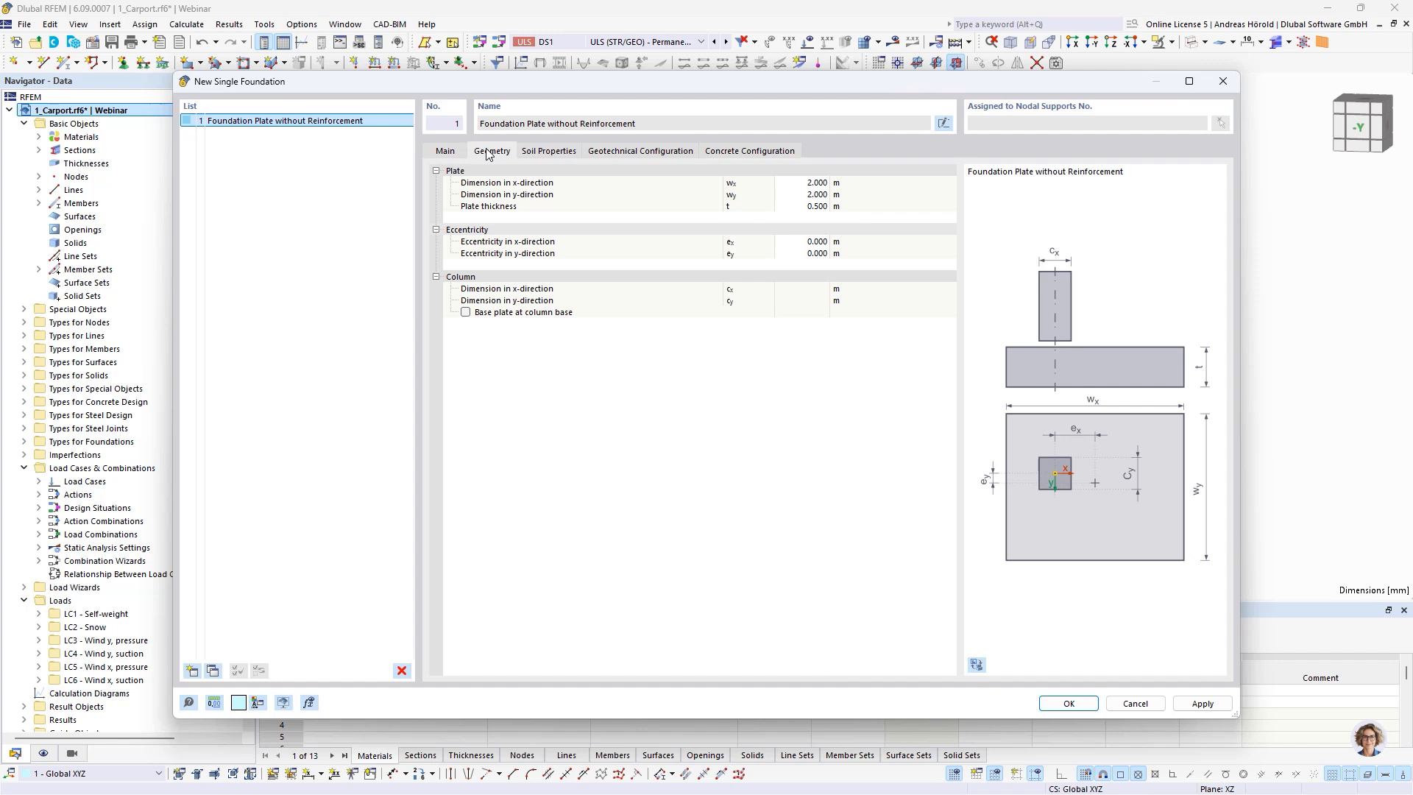
click(818, 184)
key(BackSpace)
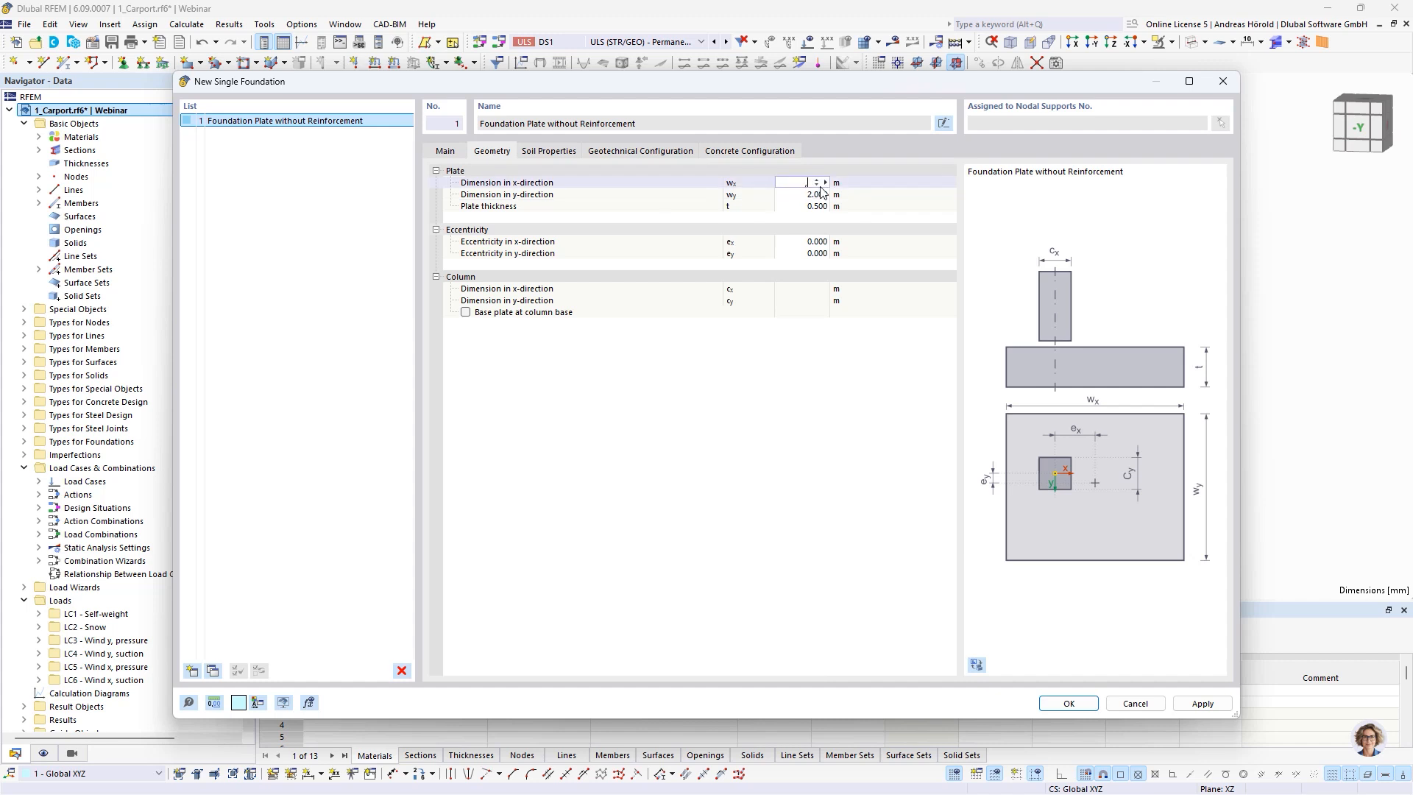
text(,8)
click(822, 193)
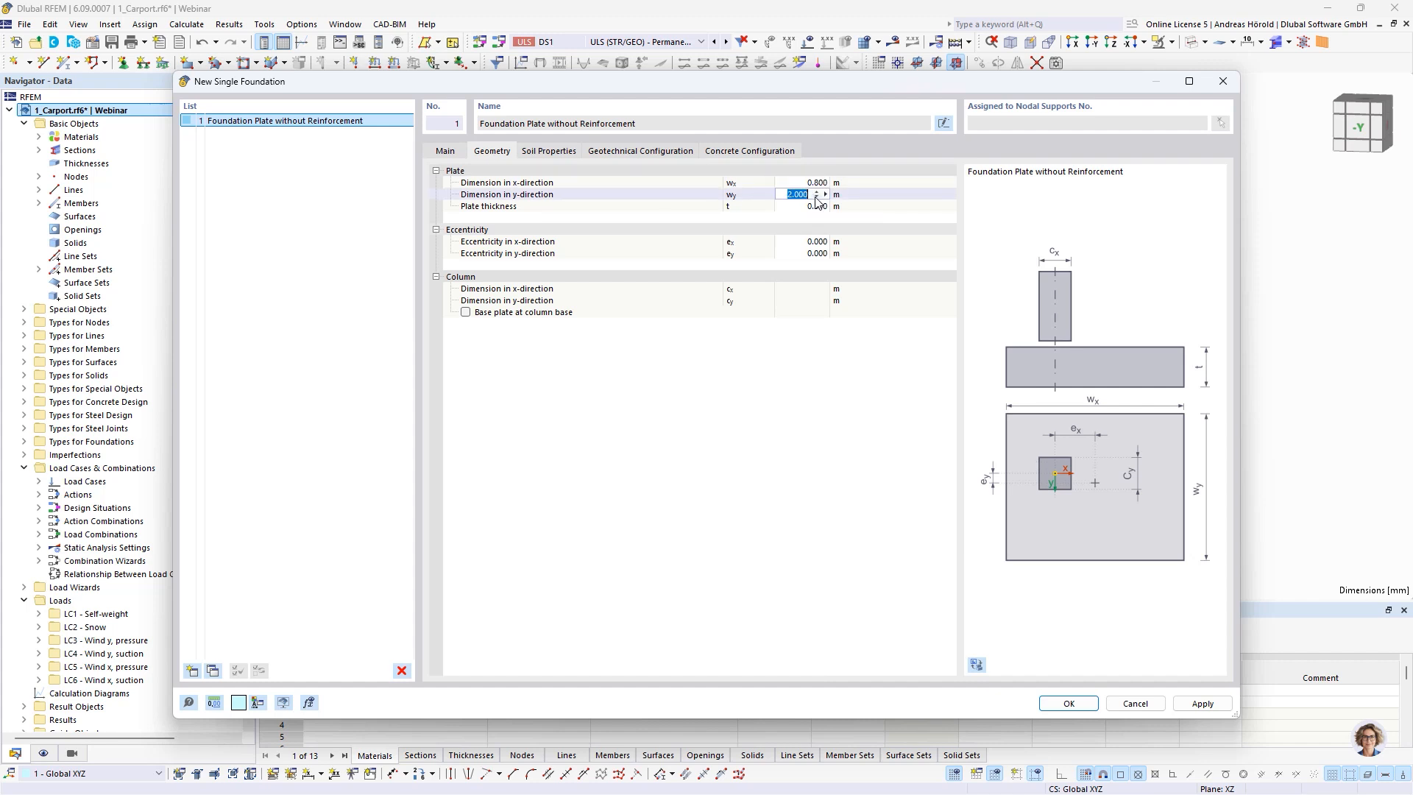
text(,8)
click(822, 206)
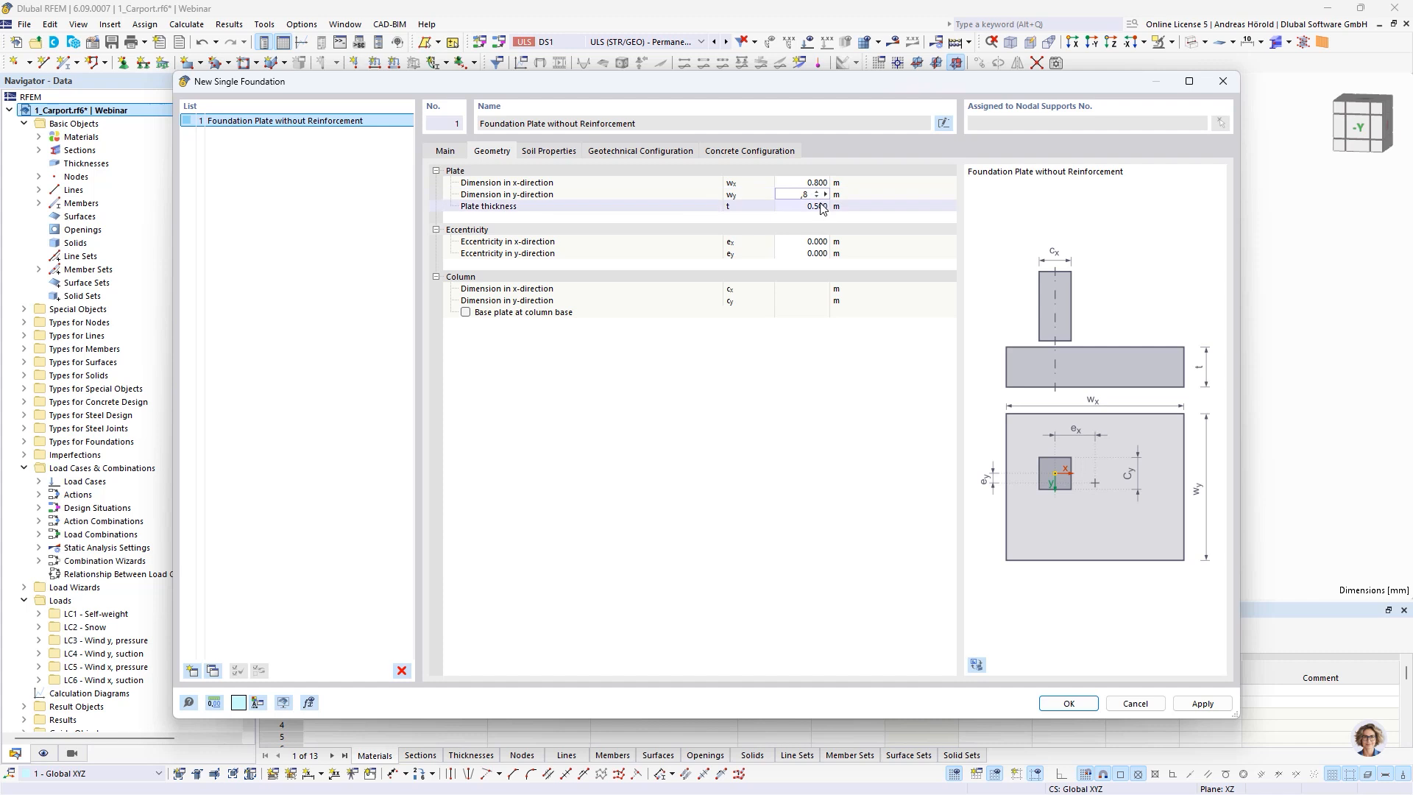
text(,4)
click(868, 218)
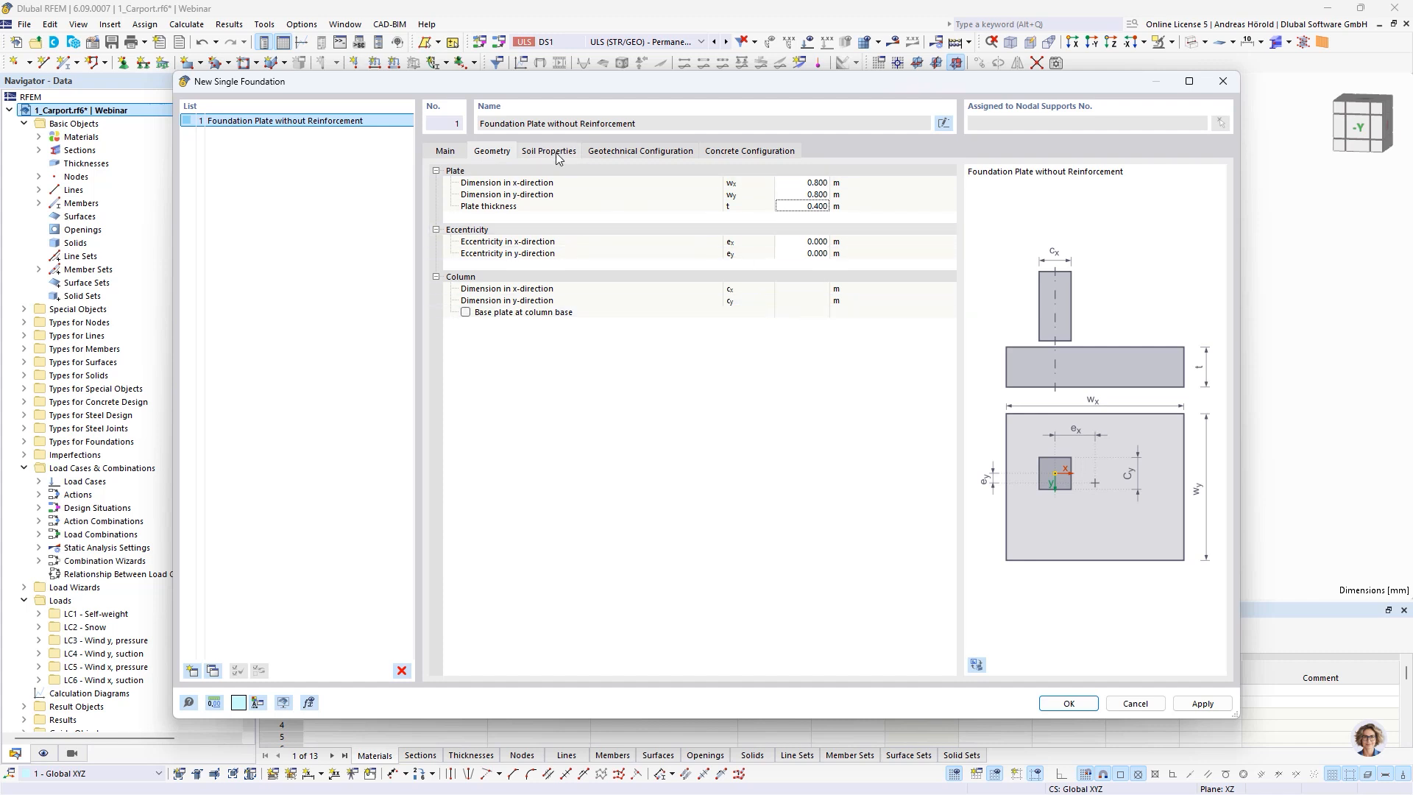
Assign well-graded sand (SW) from DIN 18196:2011-05 to the soil layers under and next to the foundation slab, and apply the foundation to the base nodes
click(546, 153)
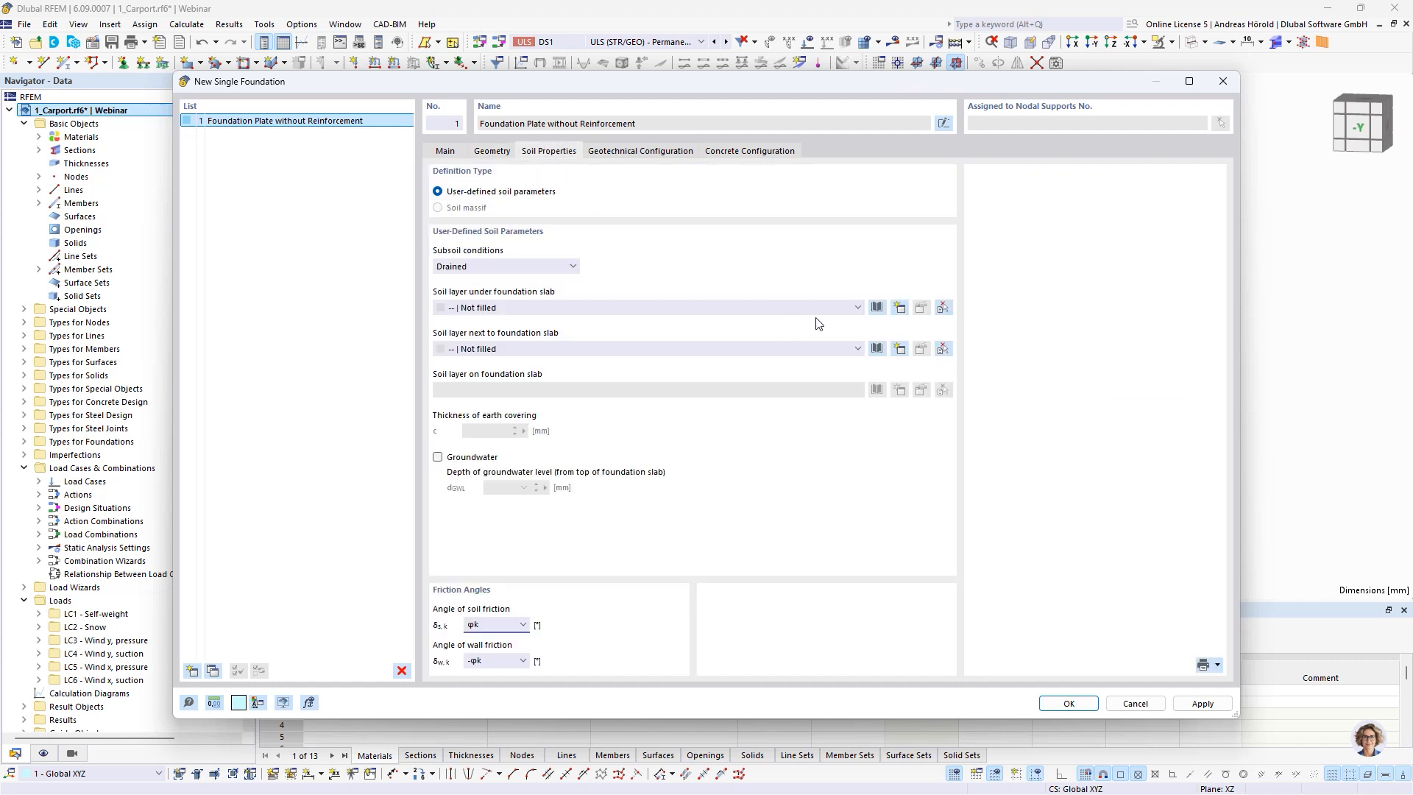
click(875, 308)
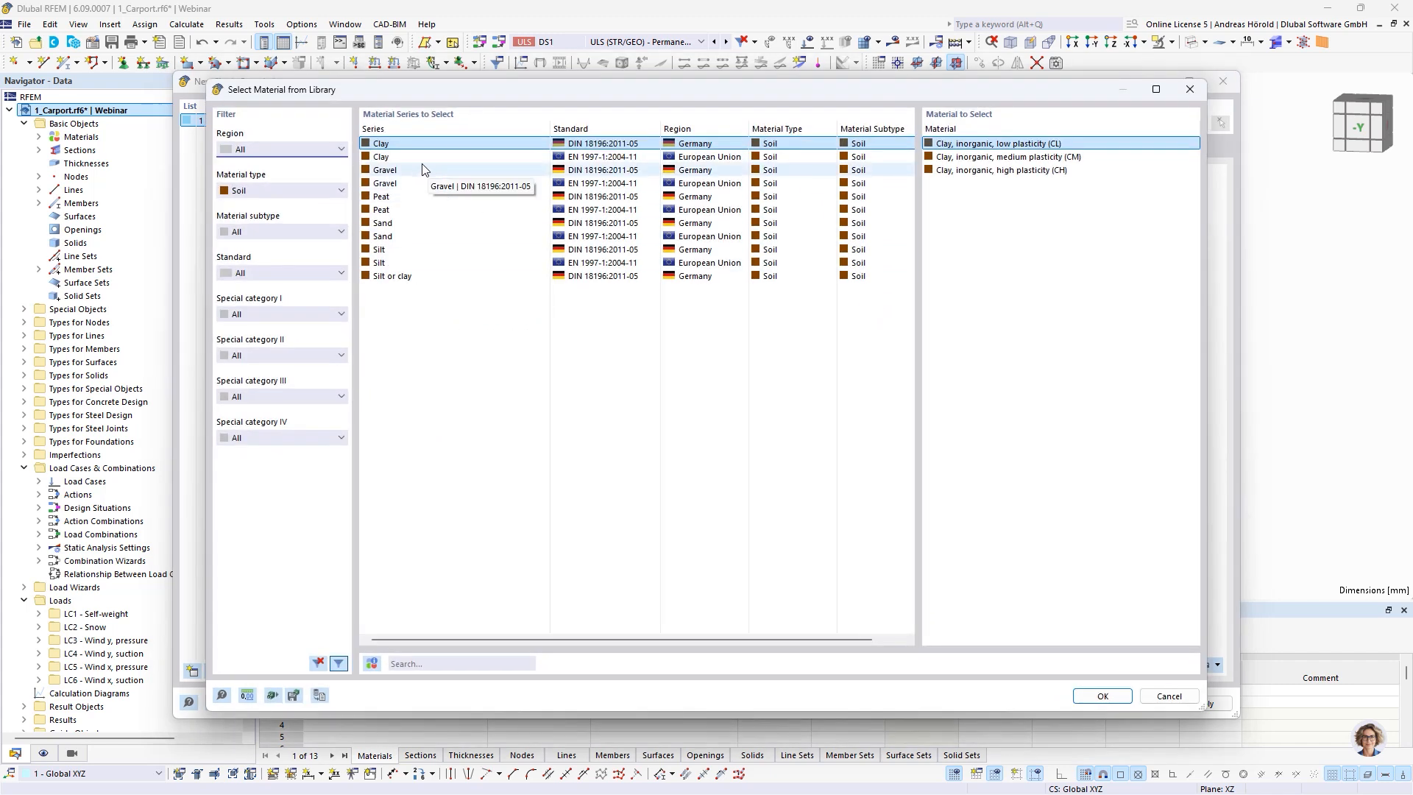
click(396, 225)
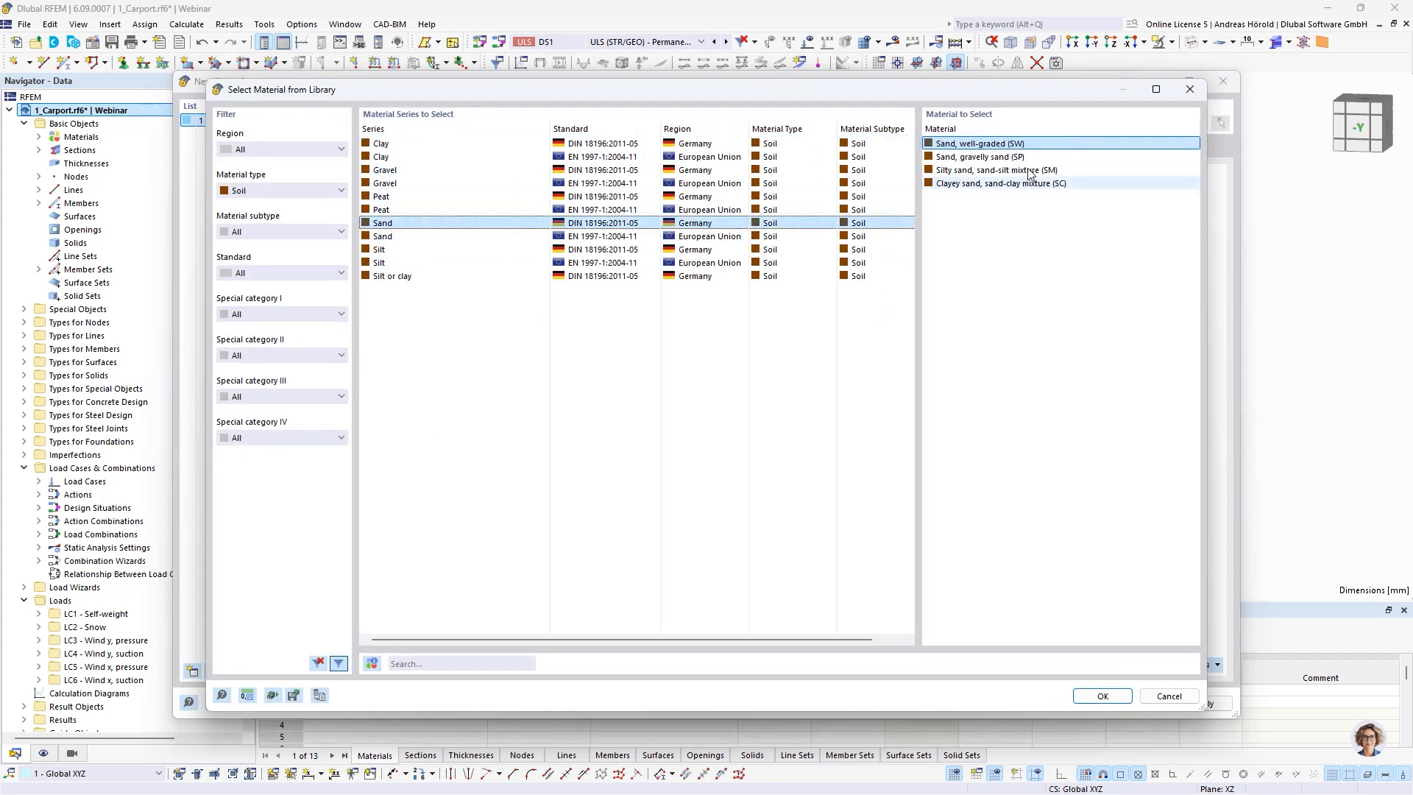
click(1100, 693)
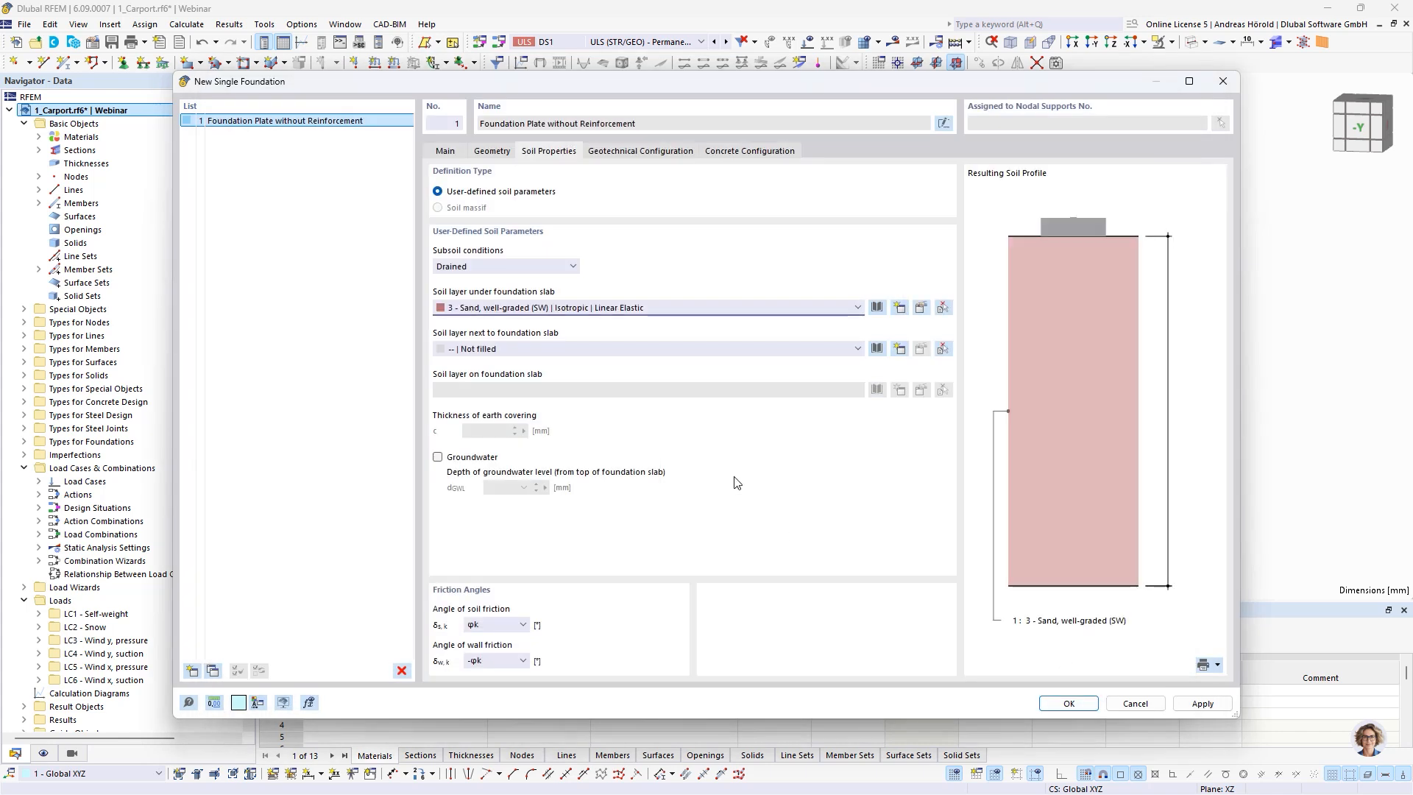
click(830, 351)
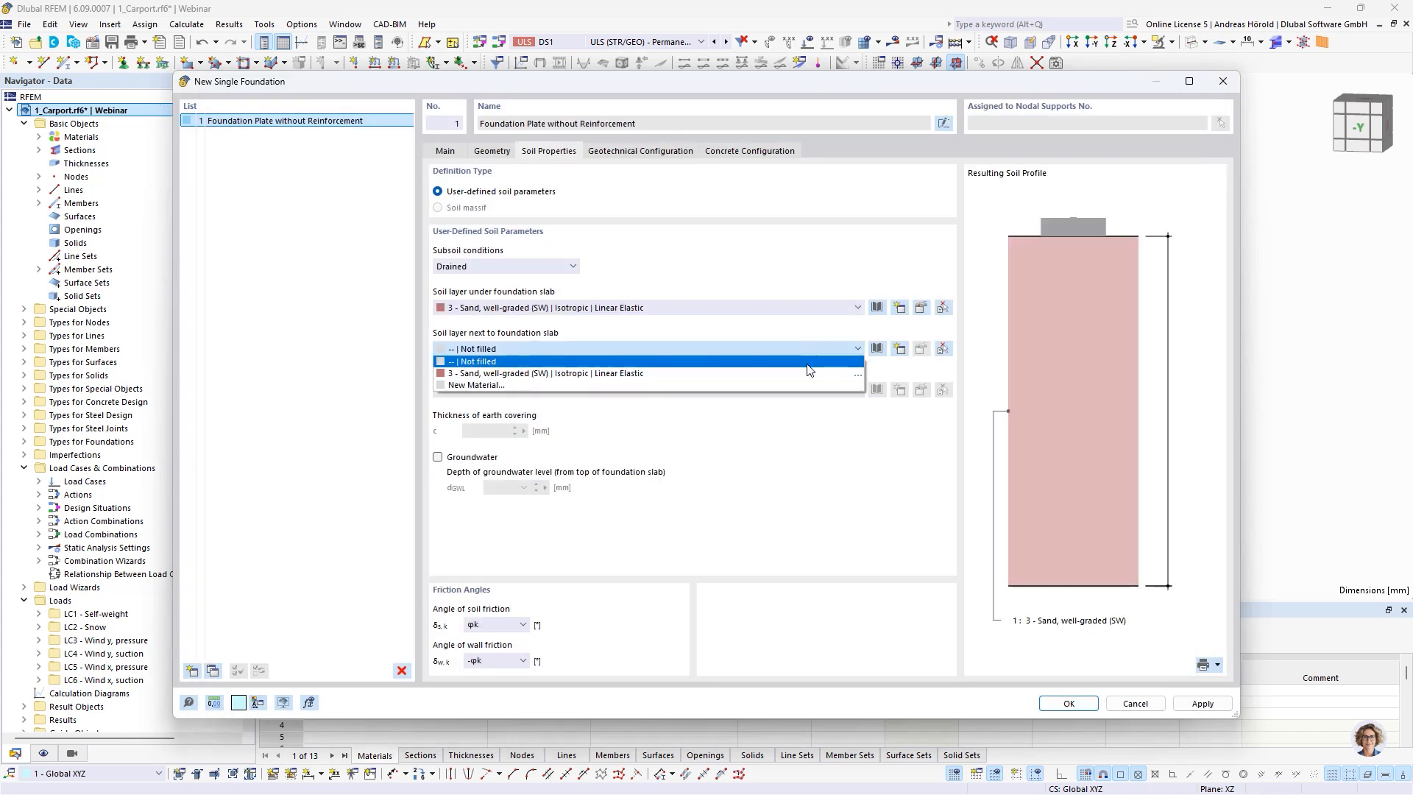
click(805, 374)
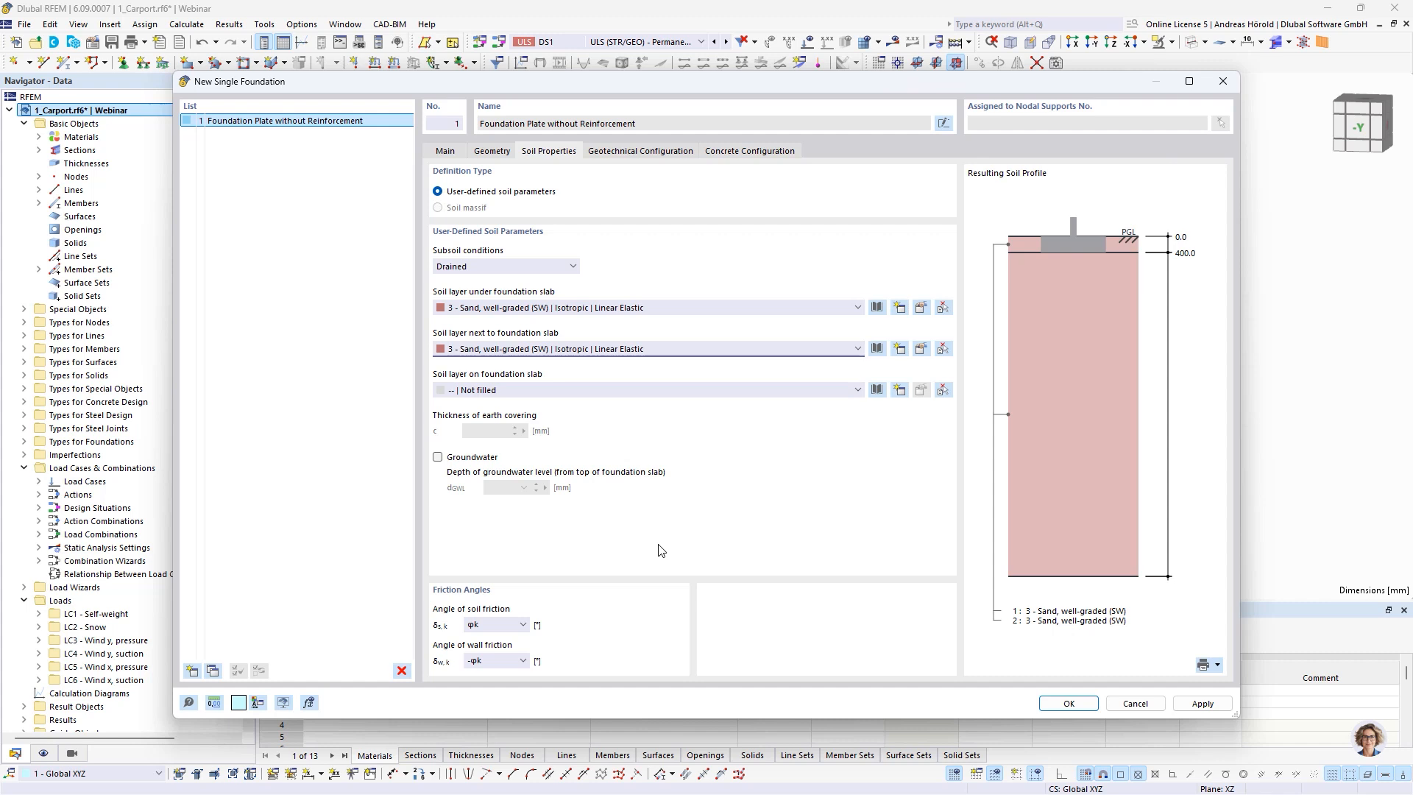
click(1068, 703)
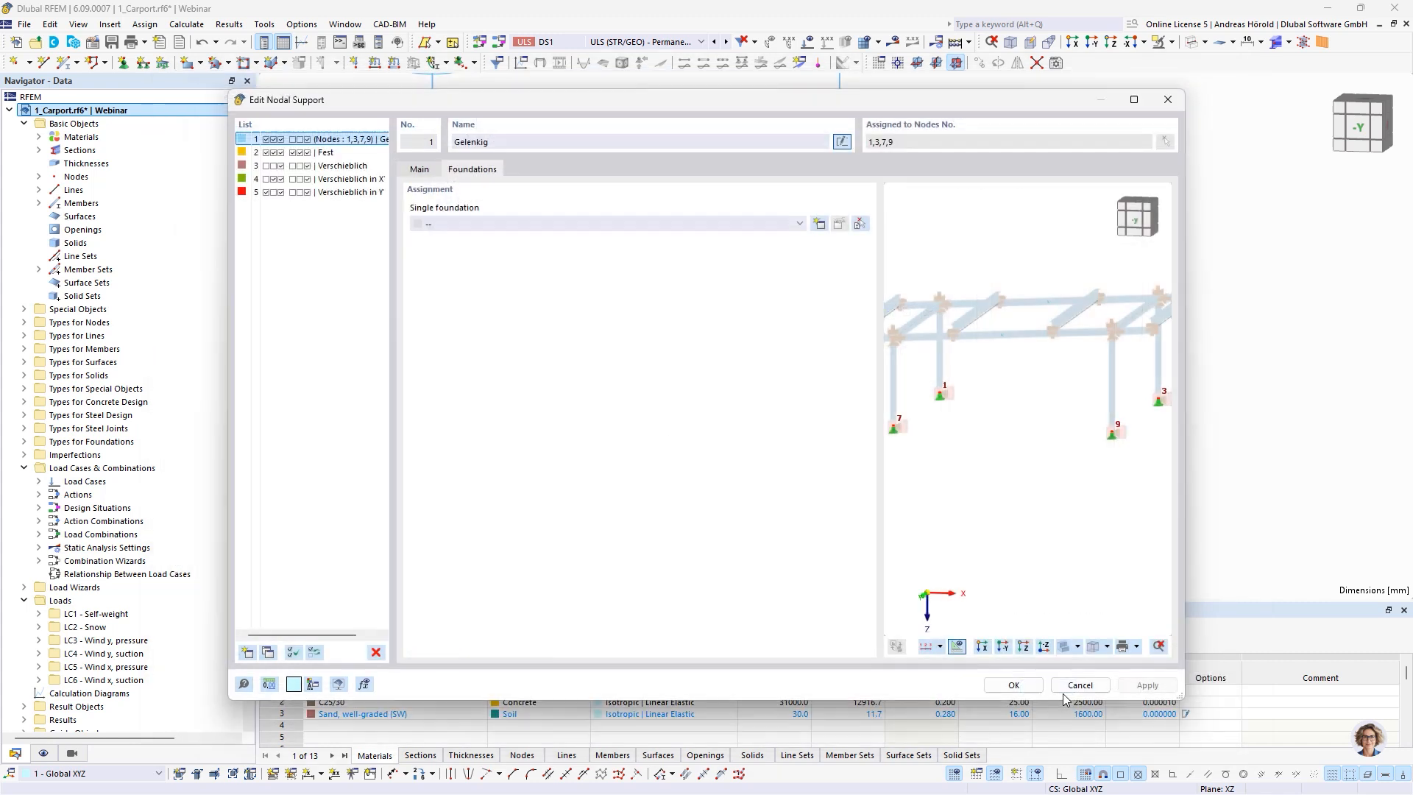
click(1013, 685)
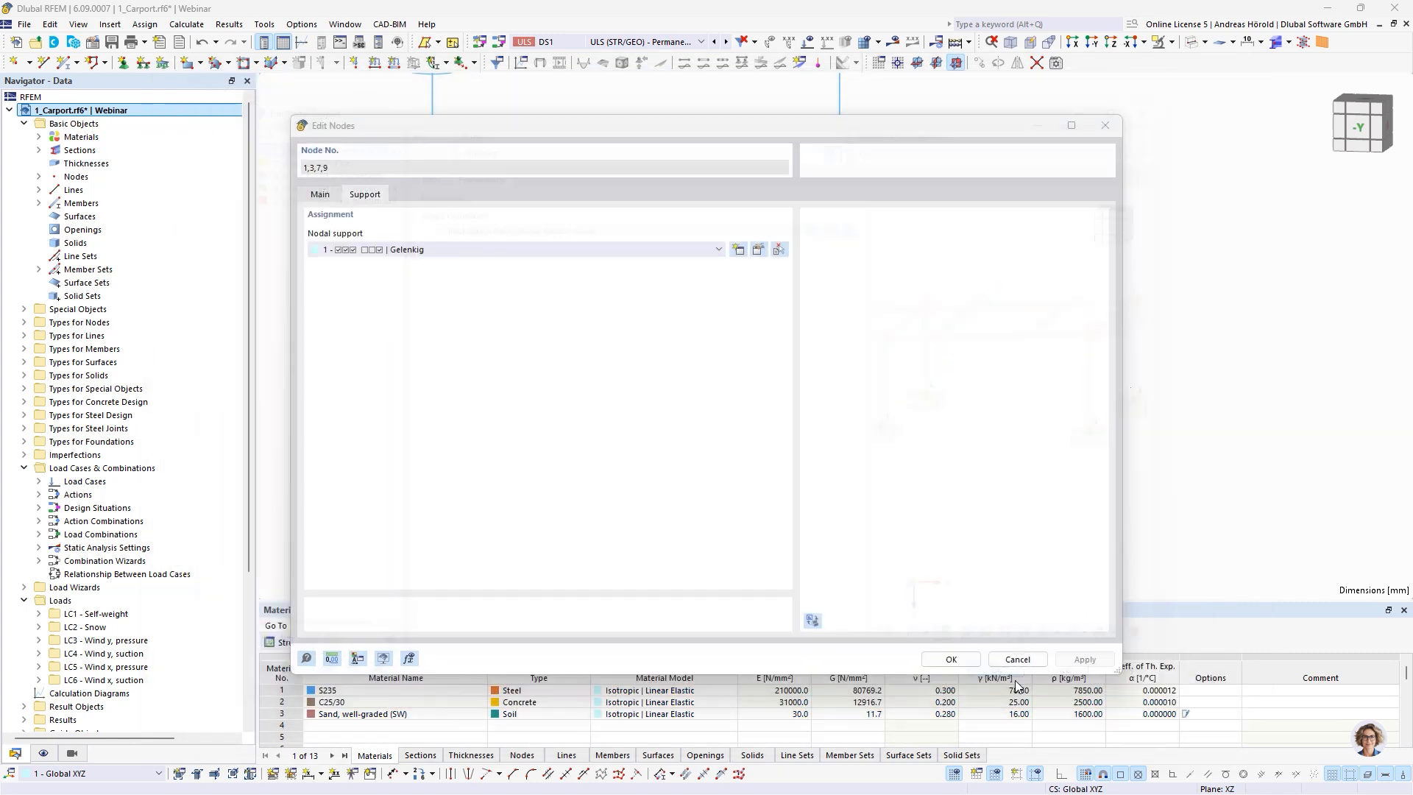
click(950, 659)
Display the detailed joint models together with the new foundations on the carport wireframe
scroll(833, 391, down, 5)
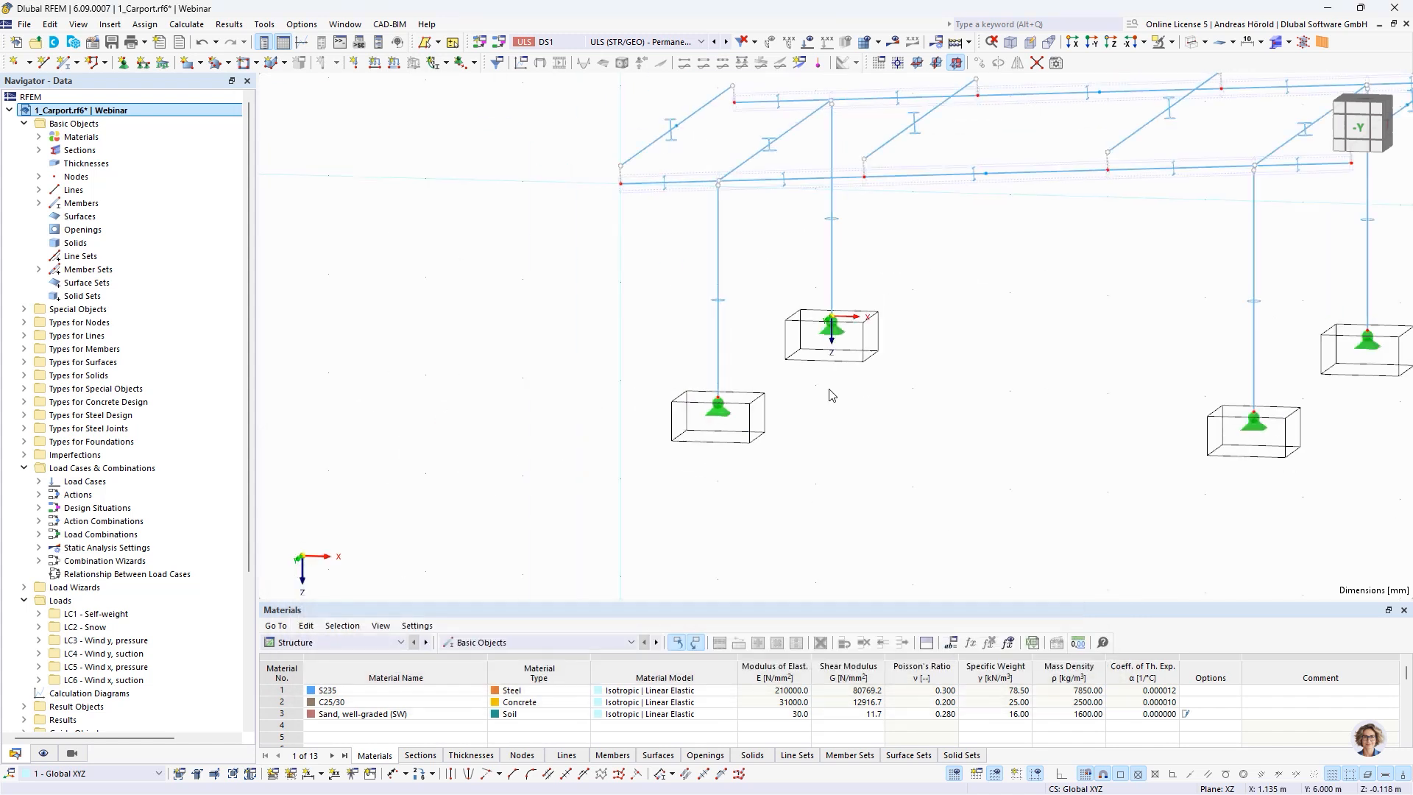
middle_drag(987, 420, 829, 474)
middle_drag(893, 410, 843, 436)
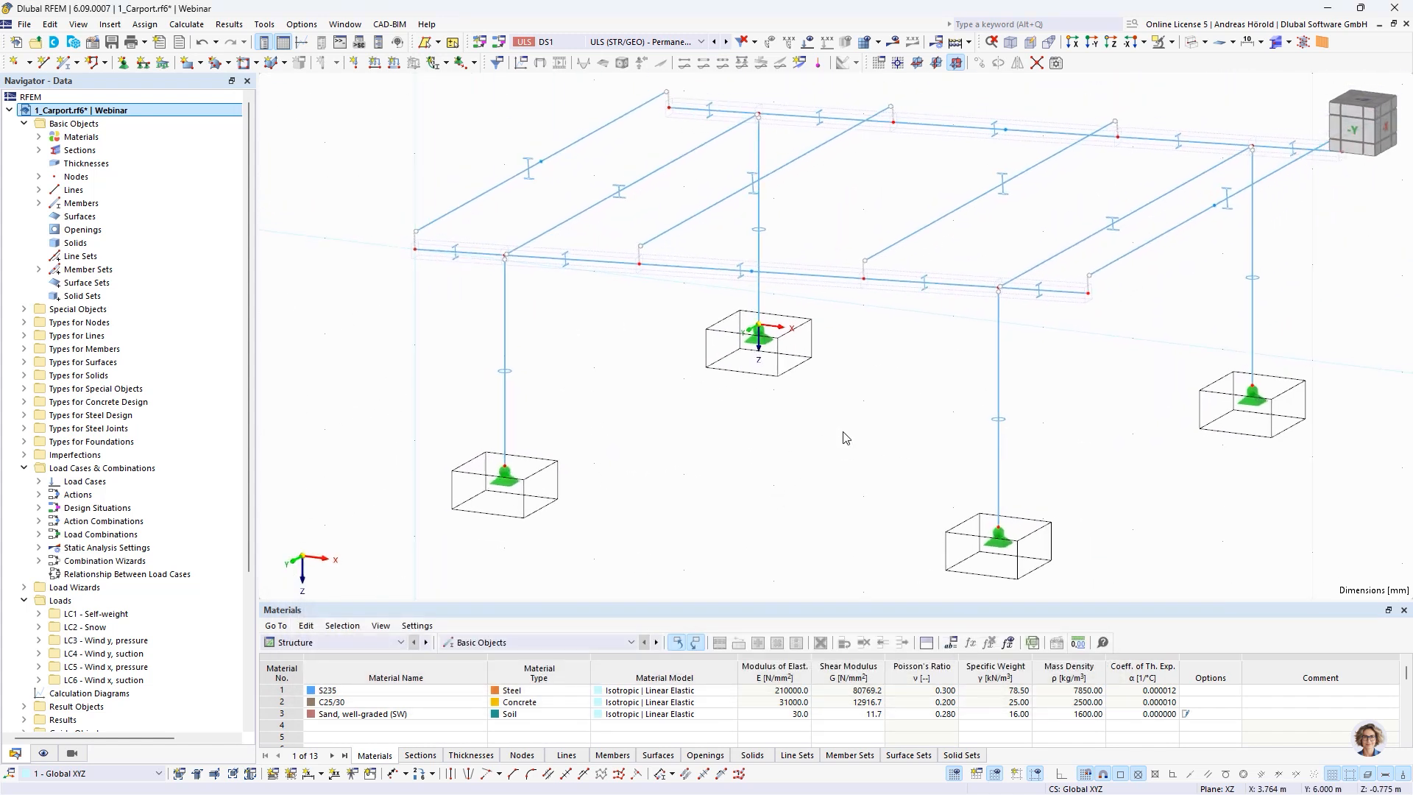
click(1289, 42)
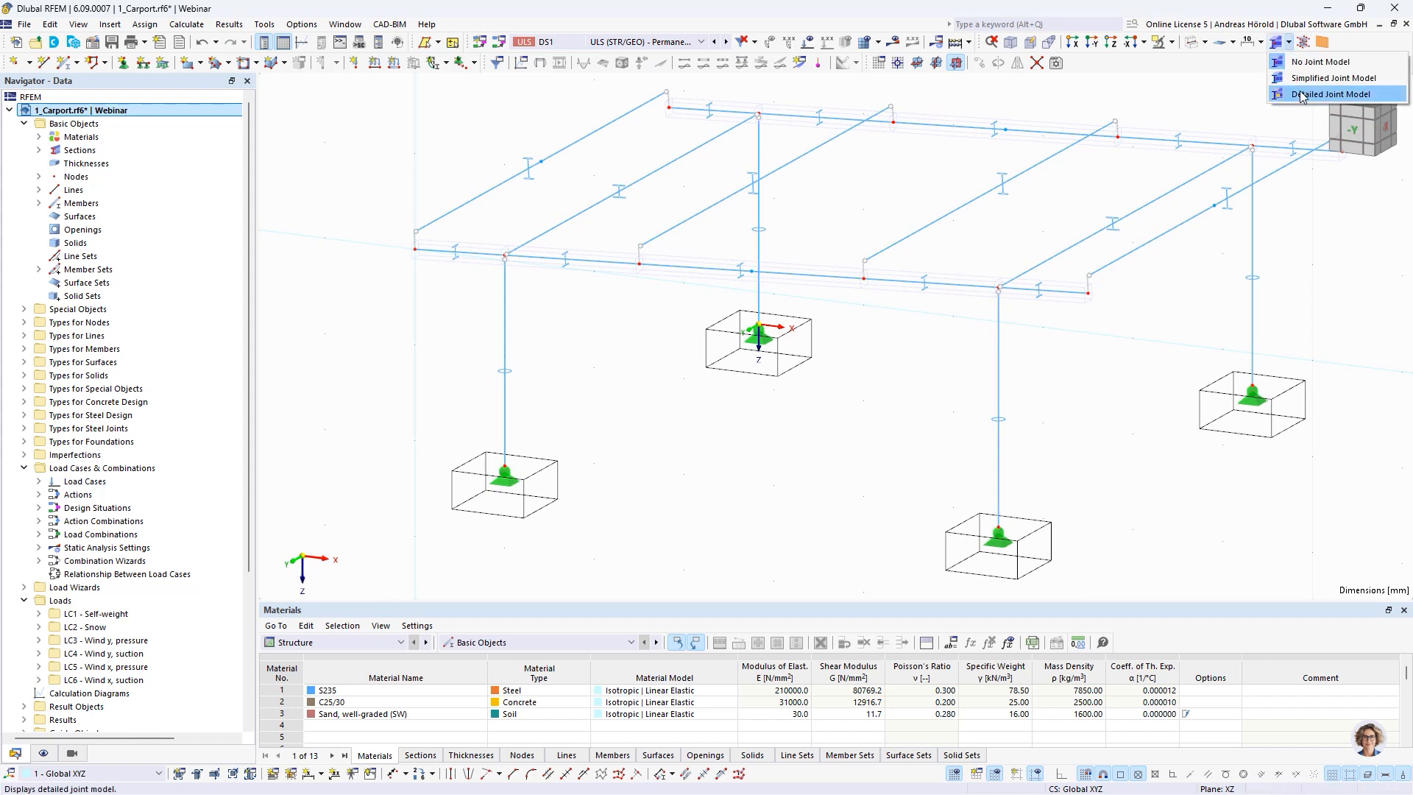
click(1301, 94)
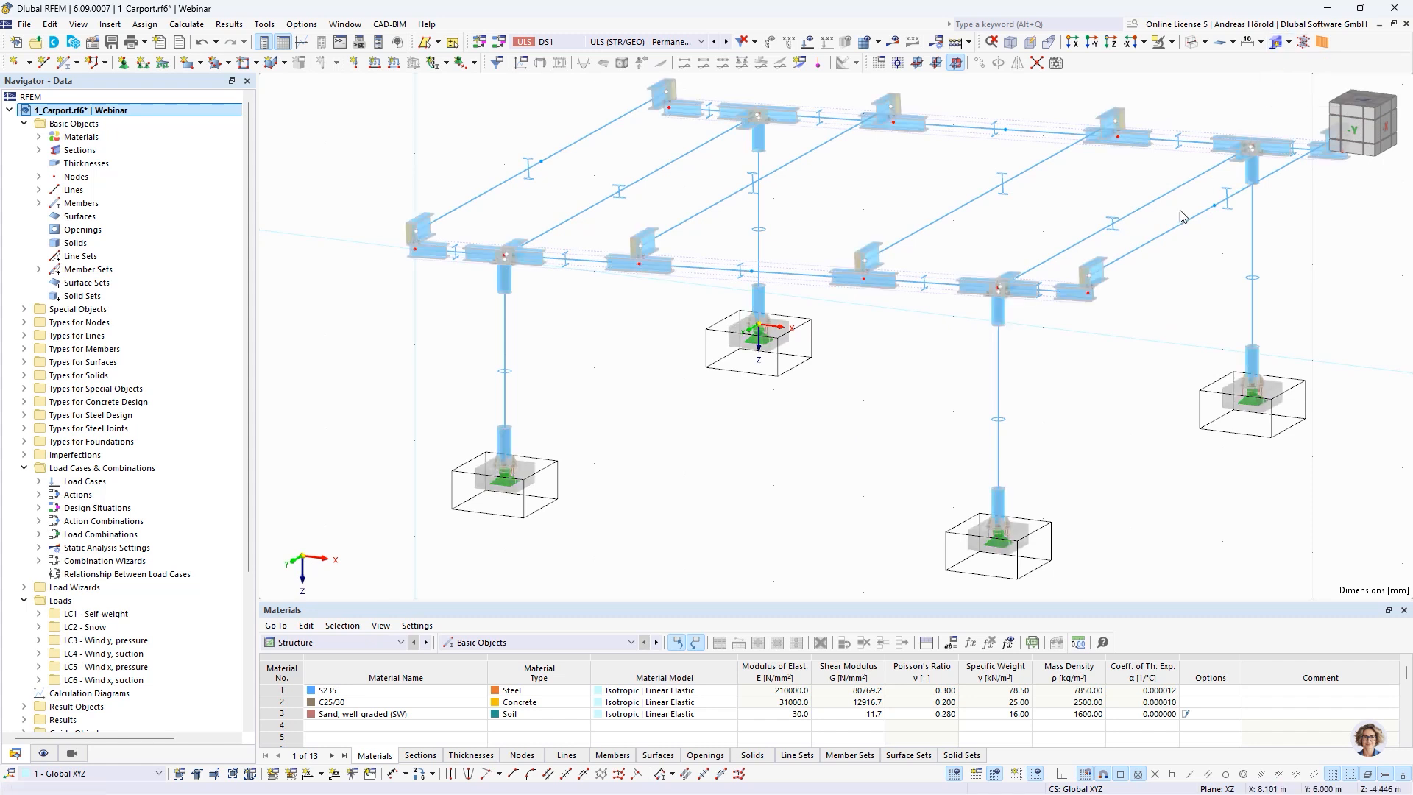
Edit the column base steel joint so that its base plate takes its geometry from the concrete foundation, and apply the change
double_click(1003, 528)
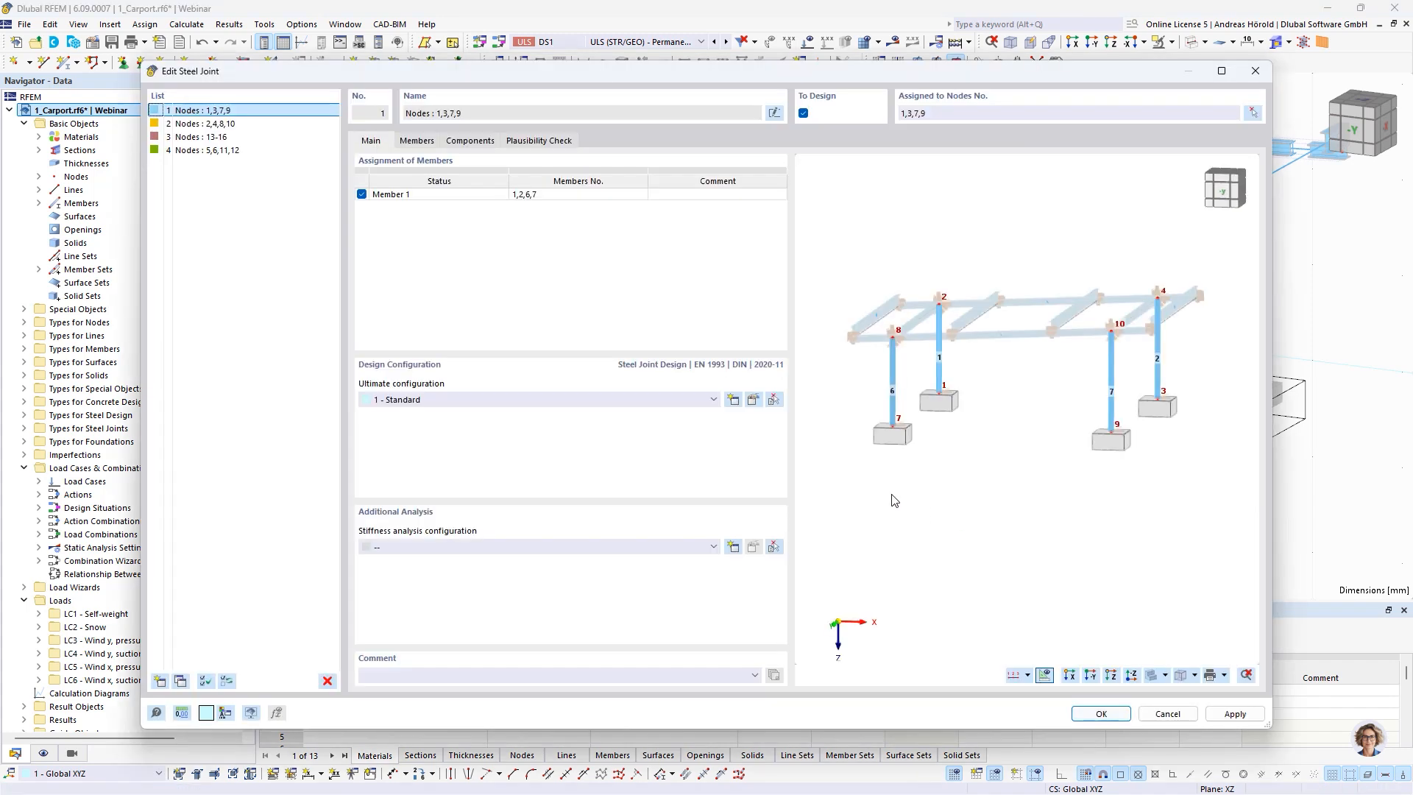
click(463, 141)
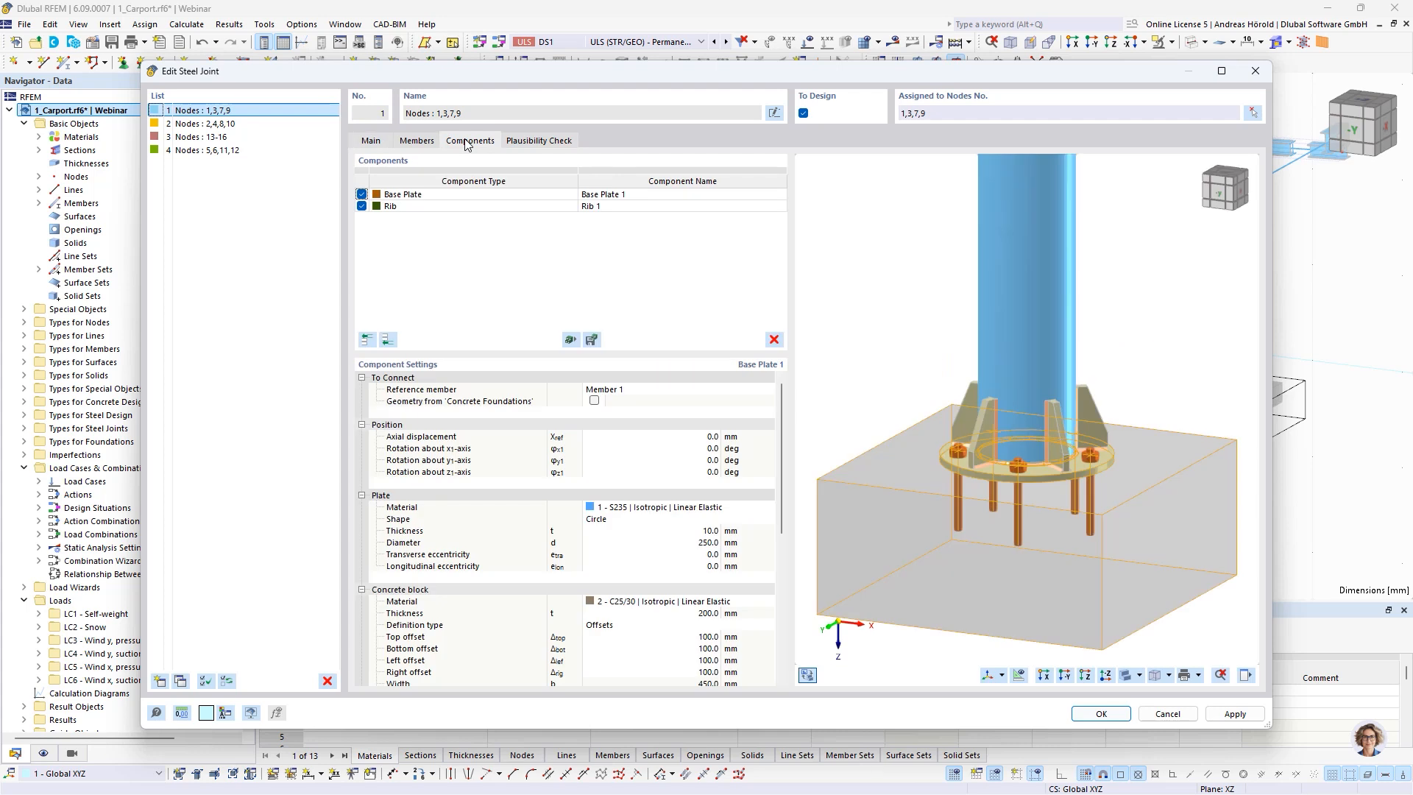
click(515, 198)
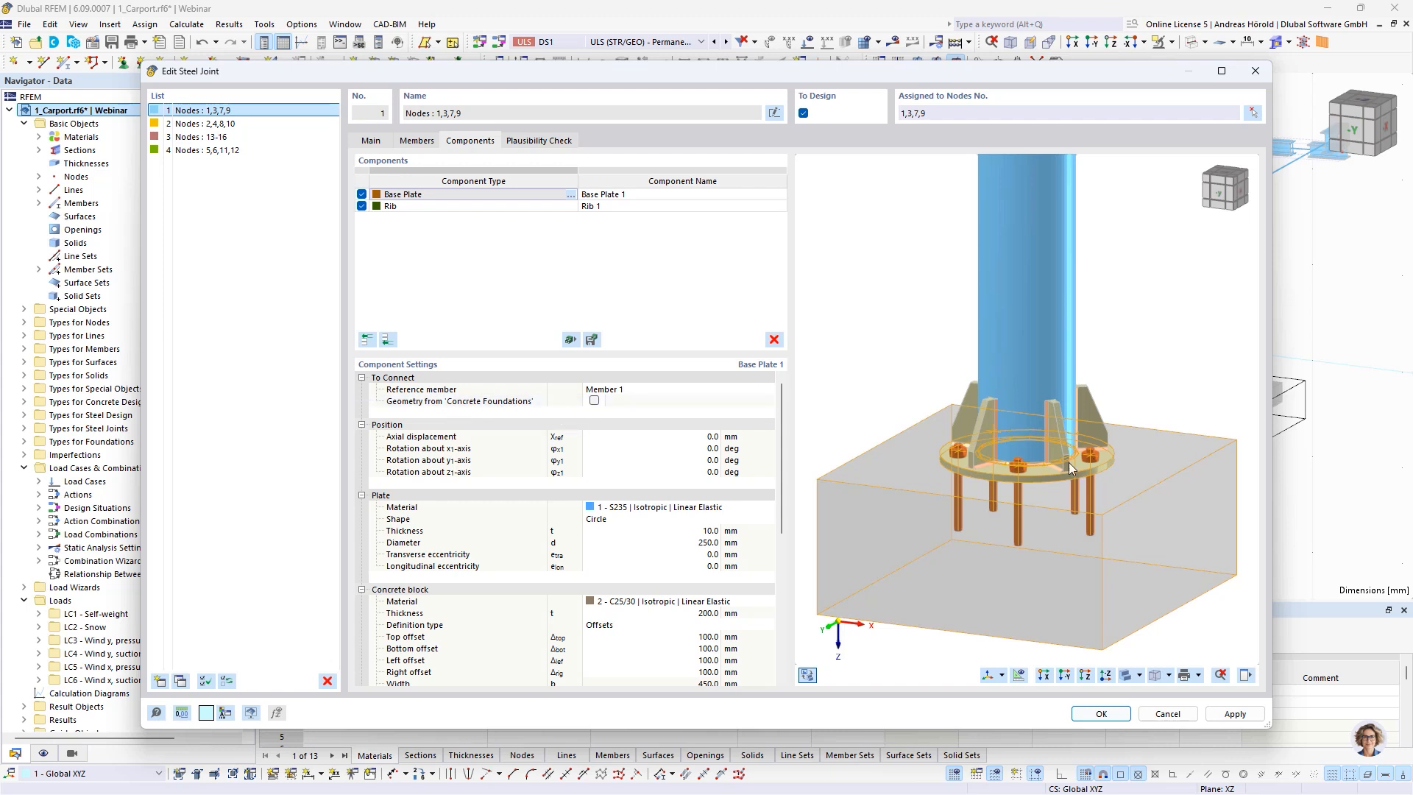
click(594, 402)
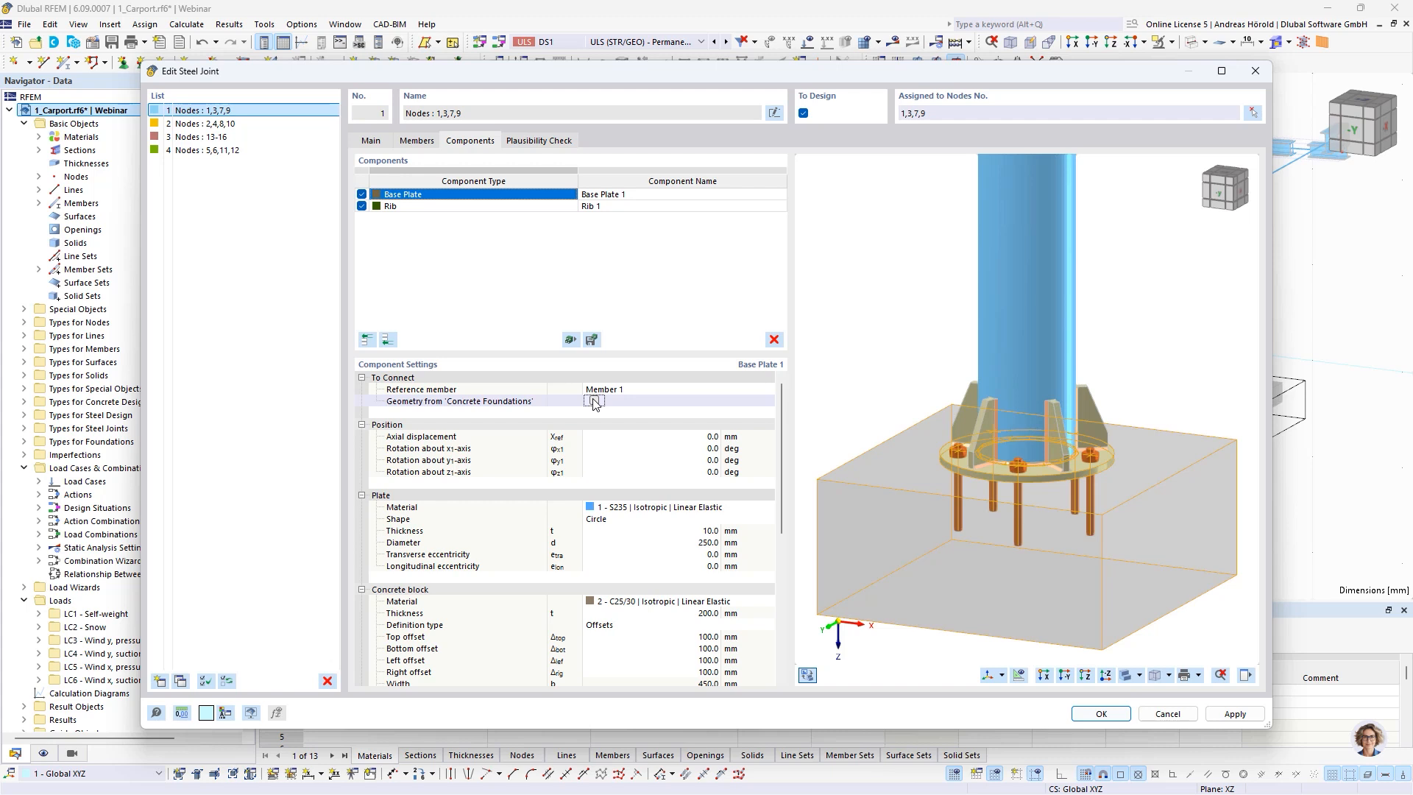
click(594, 402)
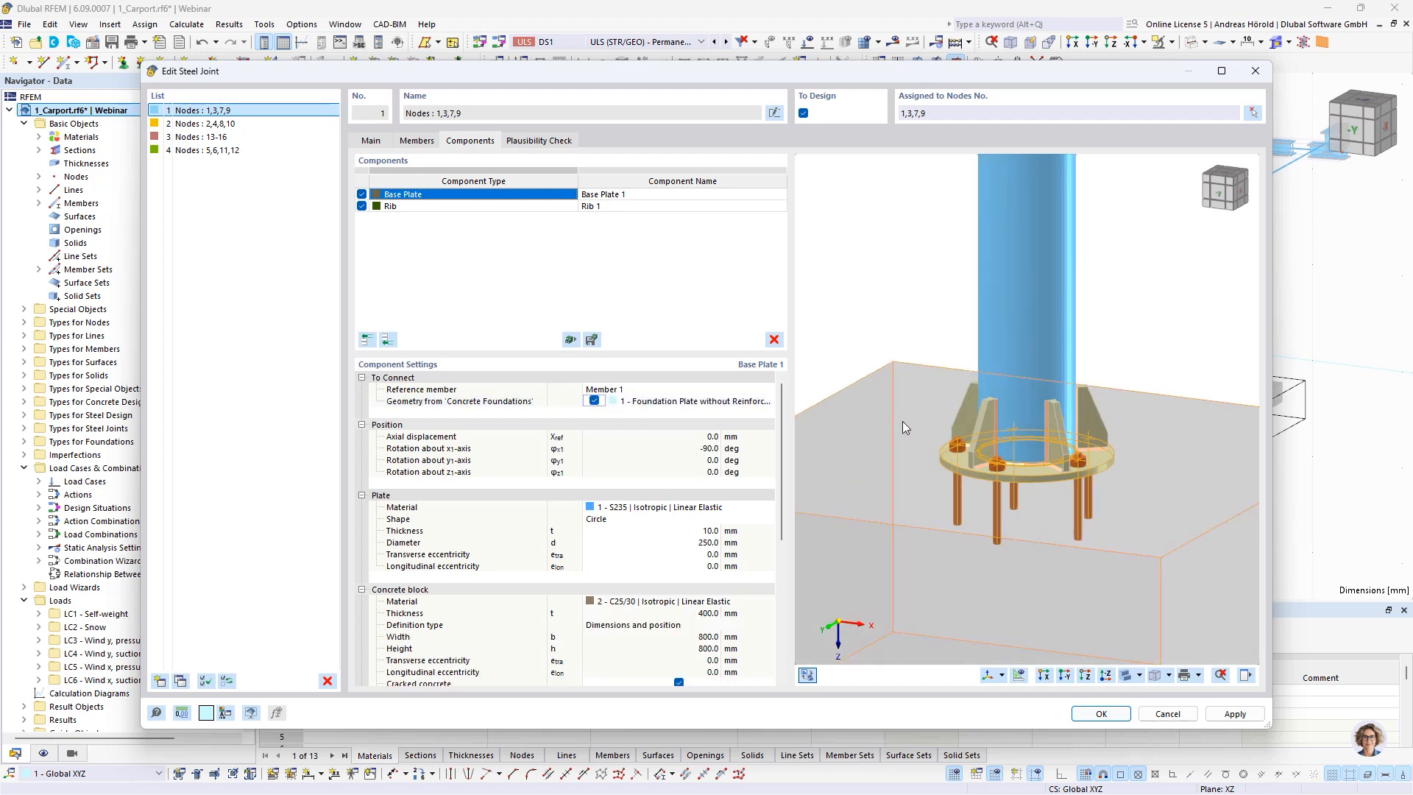
middle_drag(907, 425, 987, 407)
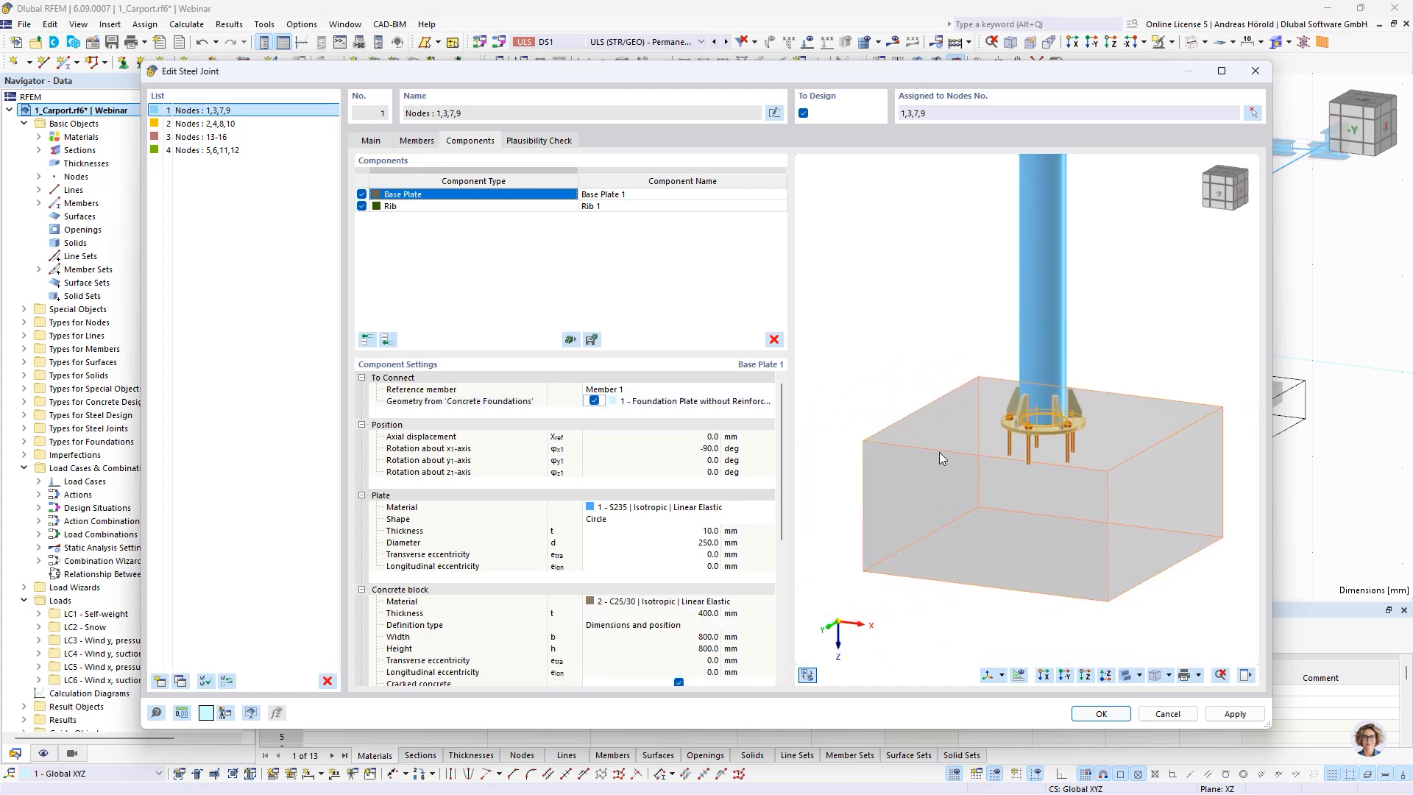
scroll(721, 486, down, 2)
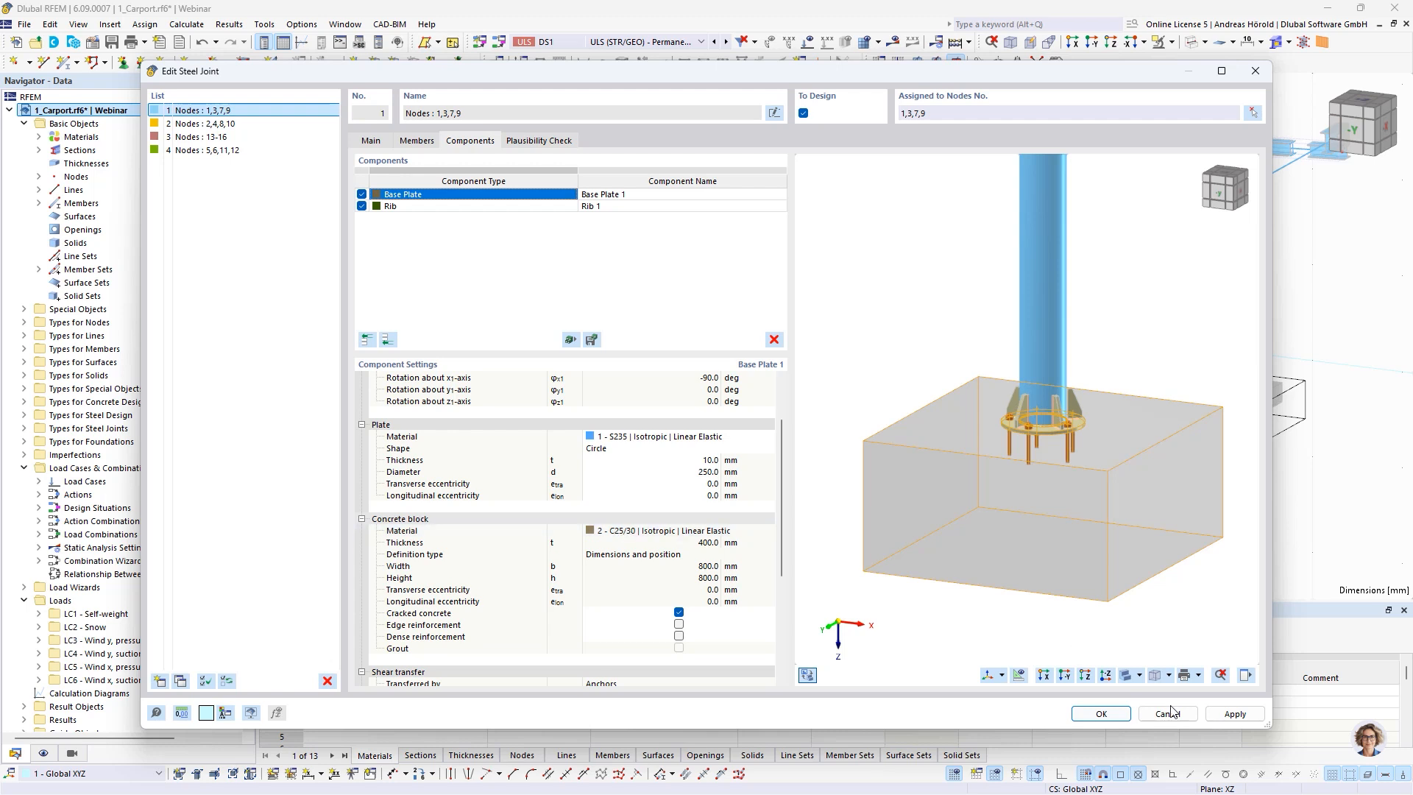
click(1102, 714)
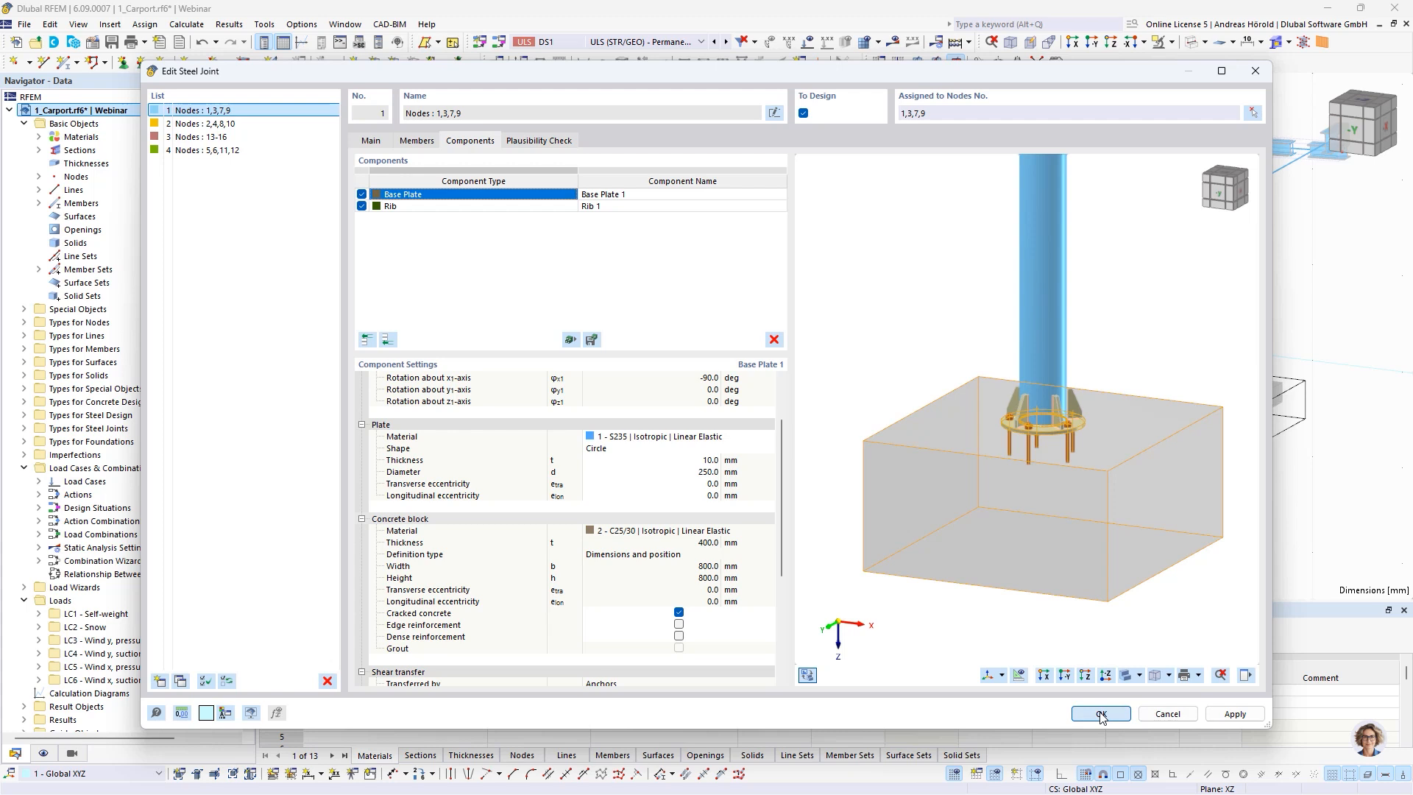
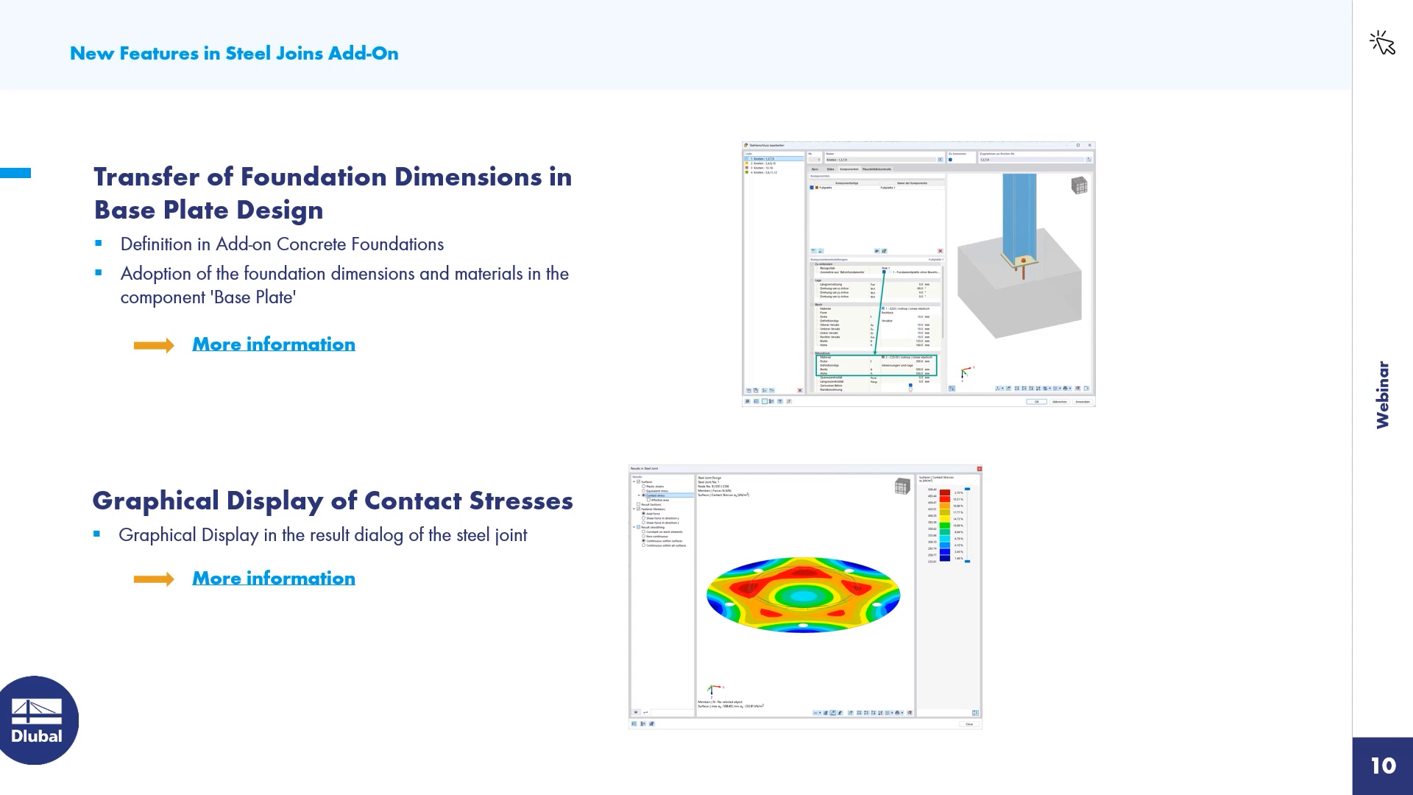
Switch to RFEM and activate the model 1_Carport_1BP designed.rf6, focusing on the front column's base plate joint
key(alt+Tab)
scroll(84, 403, down, 5)
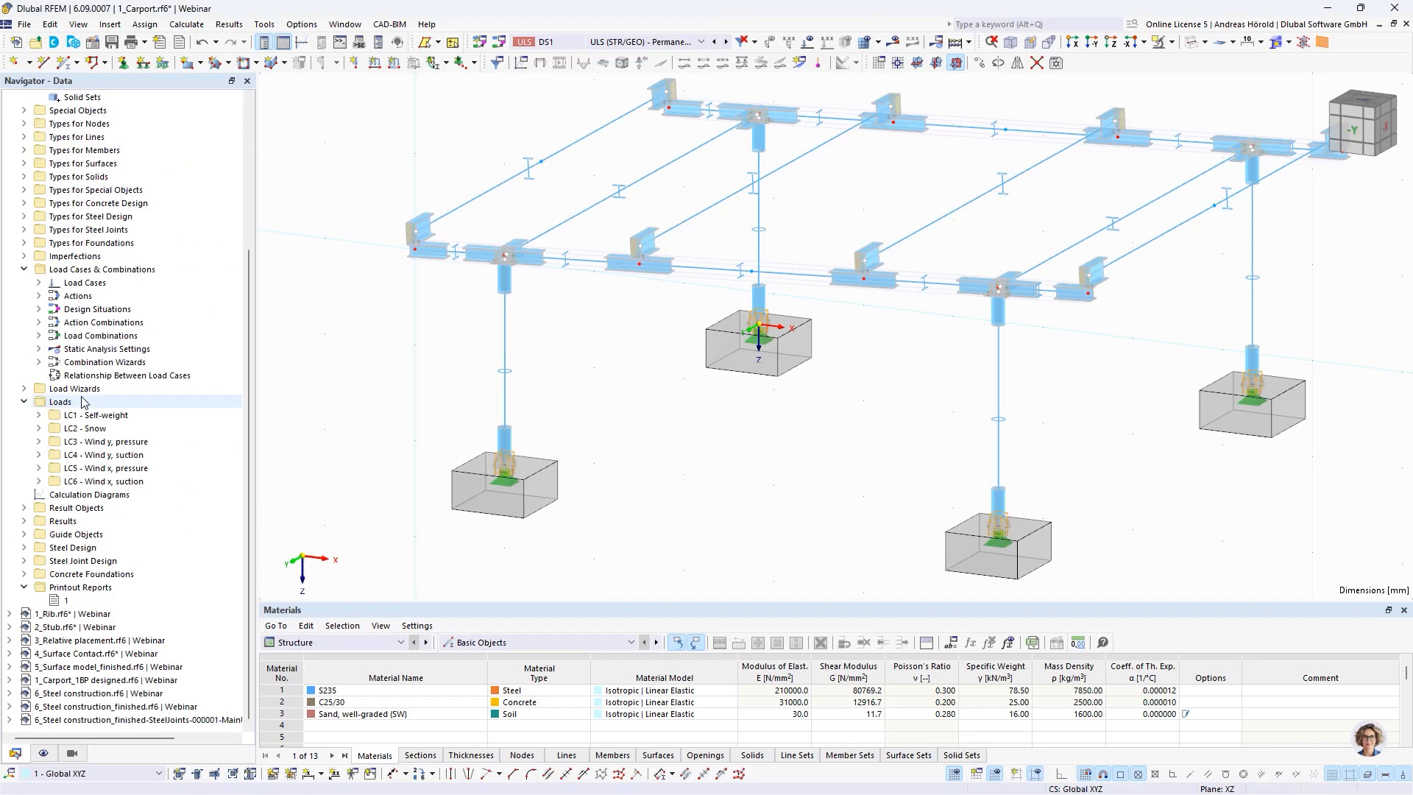
click(107, 681)
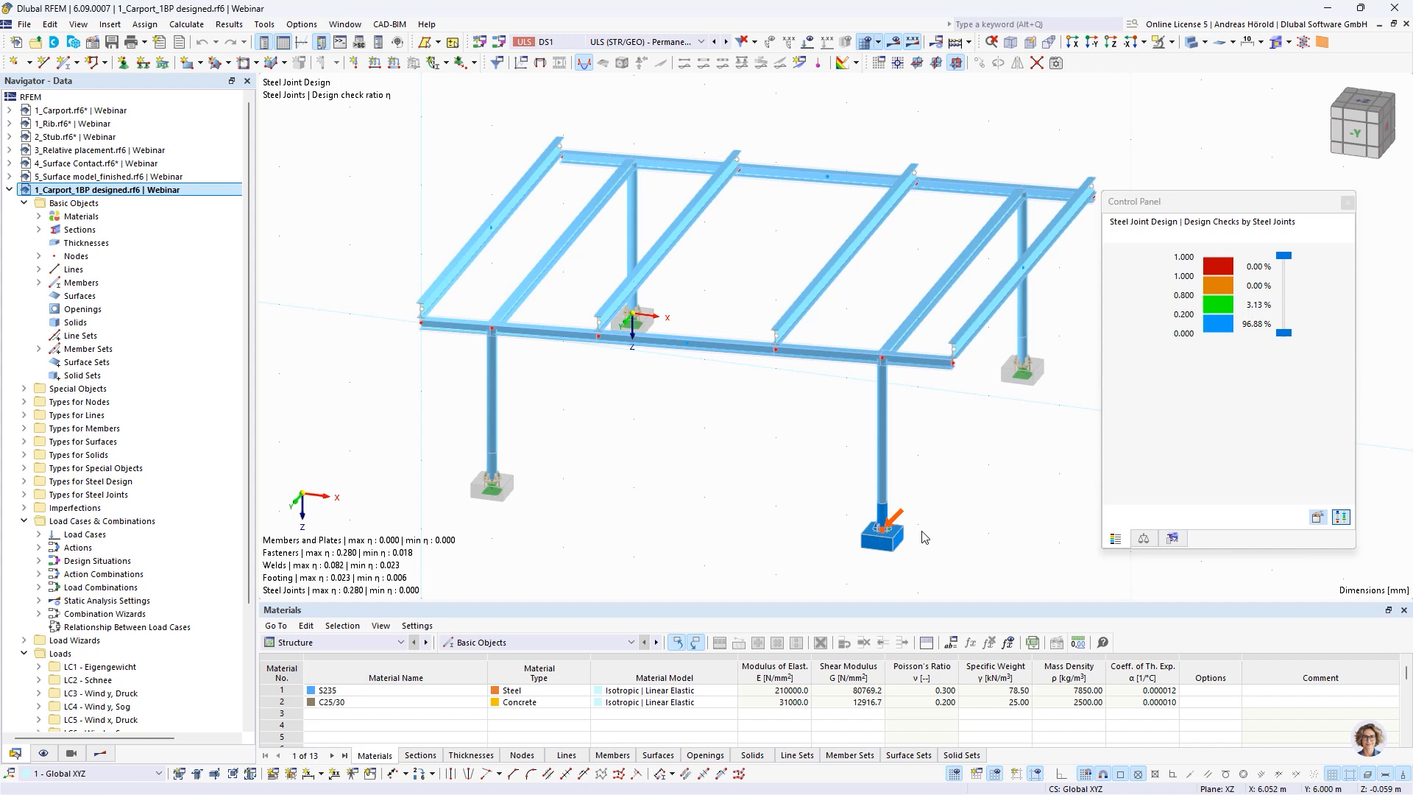
scroll(924, 537, up, 5)
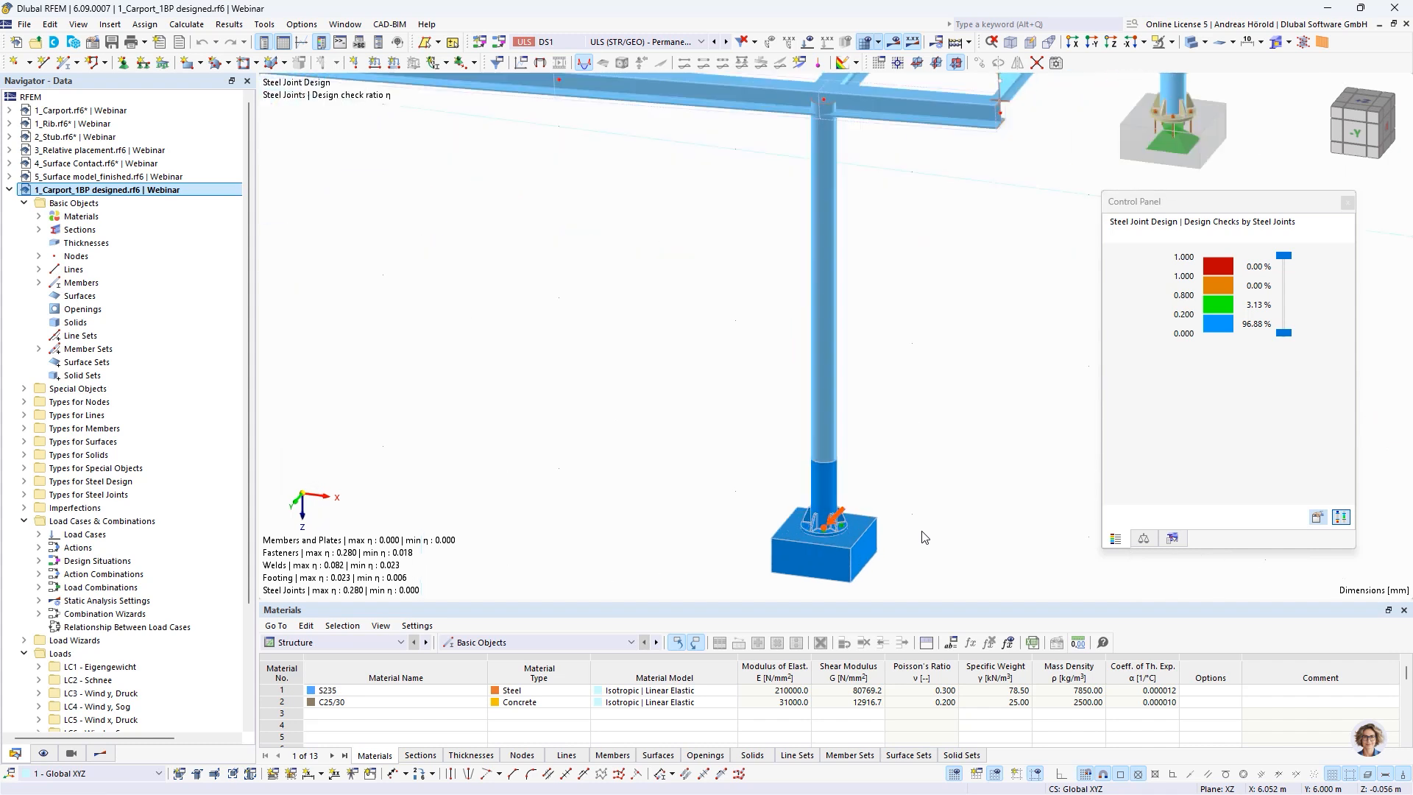
Show the Steel Joint Design result table with the design ratios by design situation and enlarge it to reveal more rows
click(313, 646)
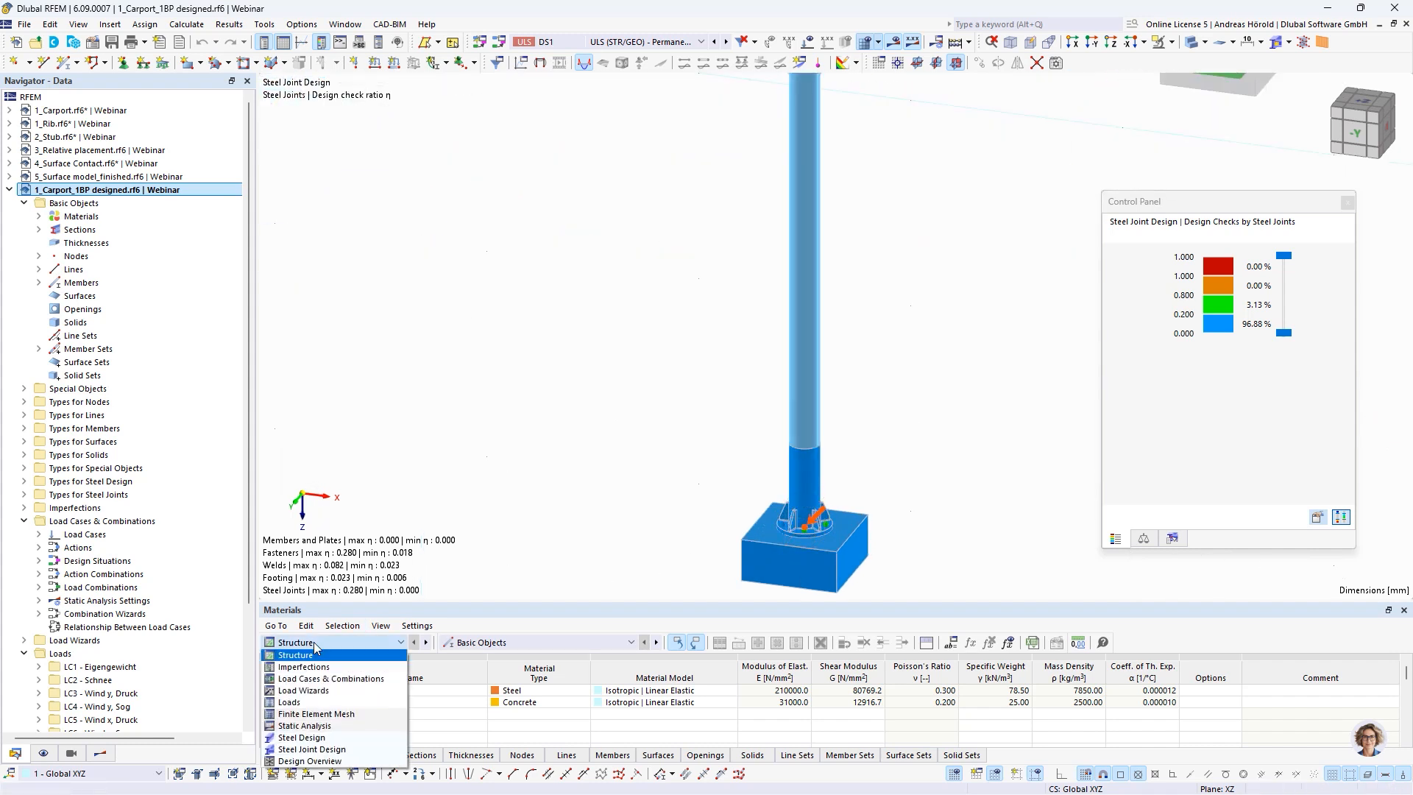
click(335, 749)
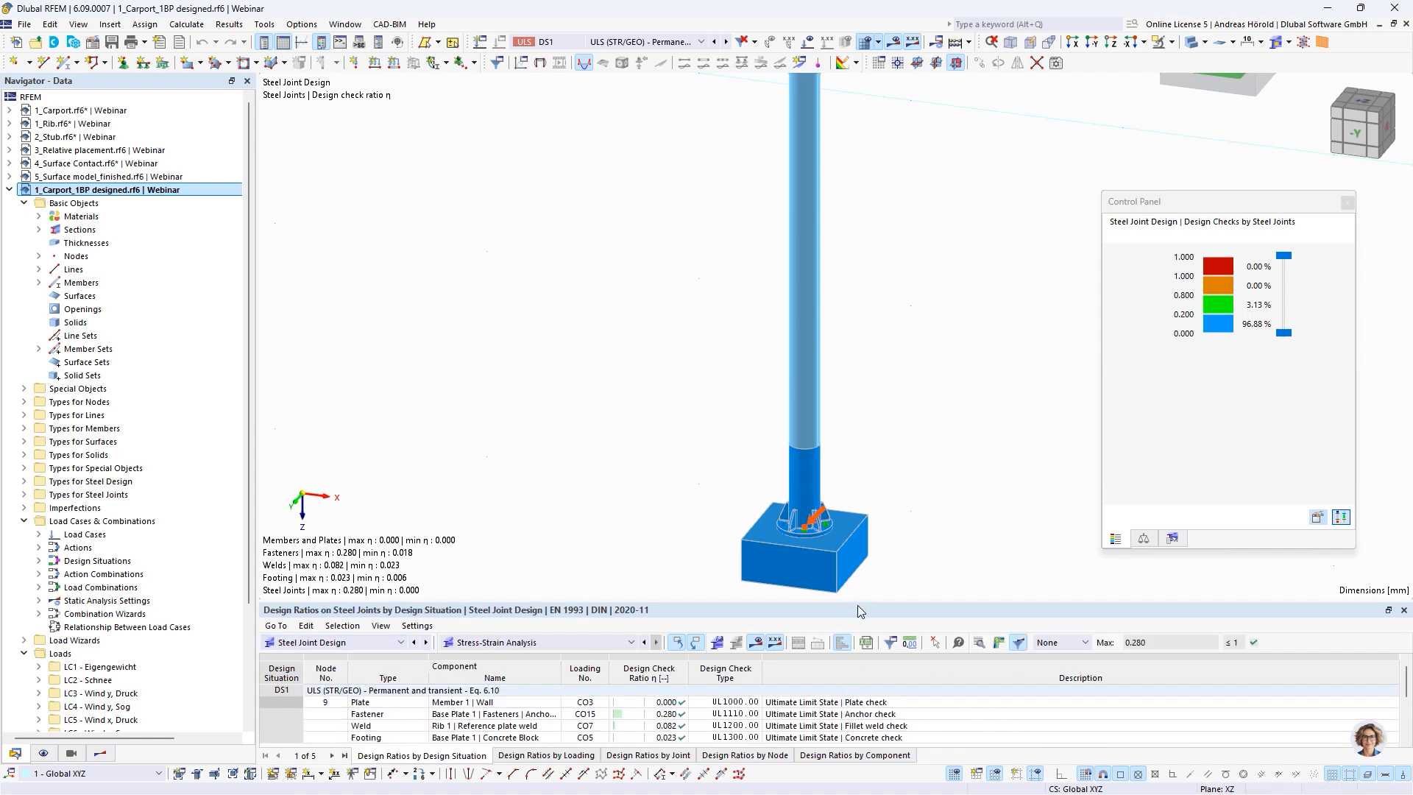
drag(859, 599, 858, 541)
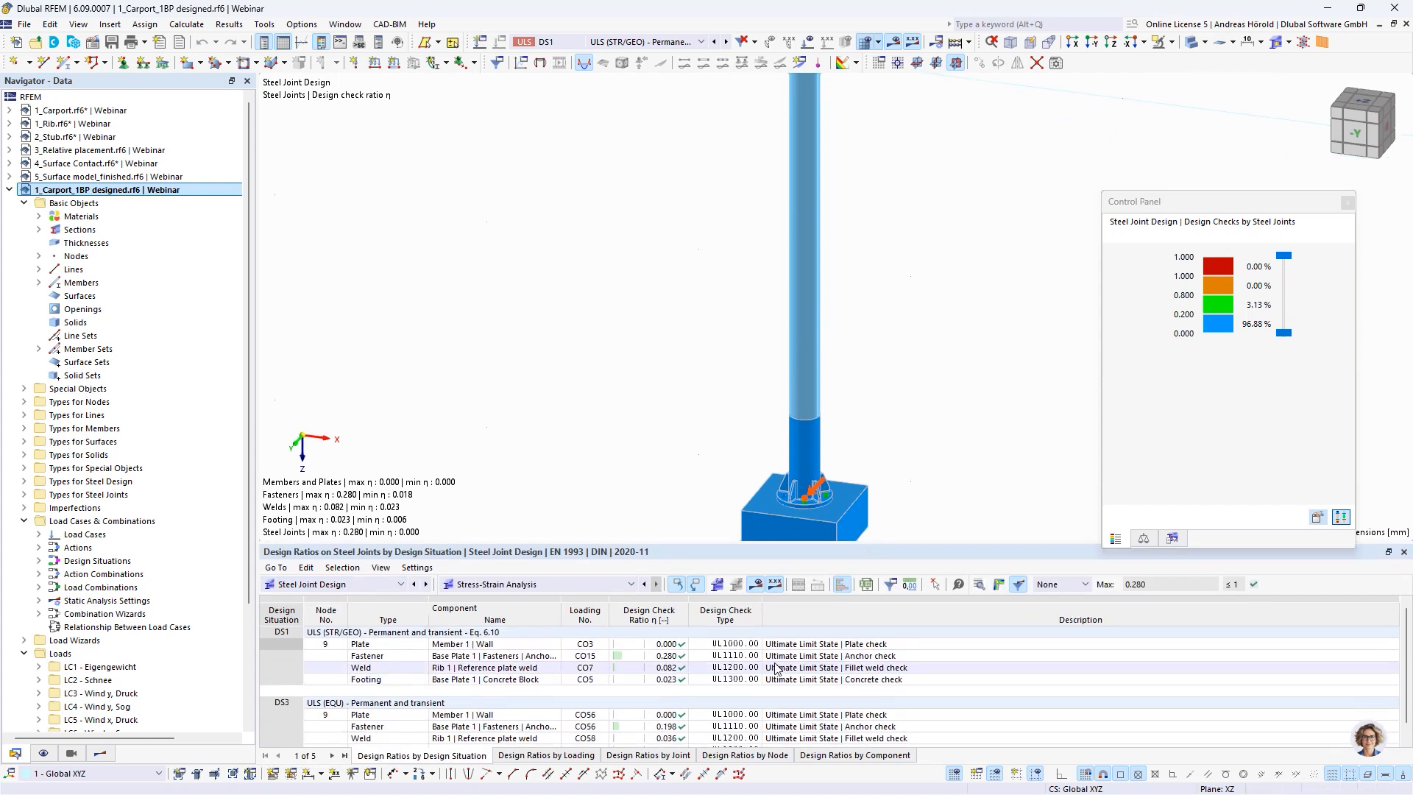
Open the design check details for the base plate anchor check in DS1 and examine its bearing, punching and steel tension resistance formulas
click(787, 657)
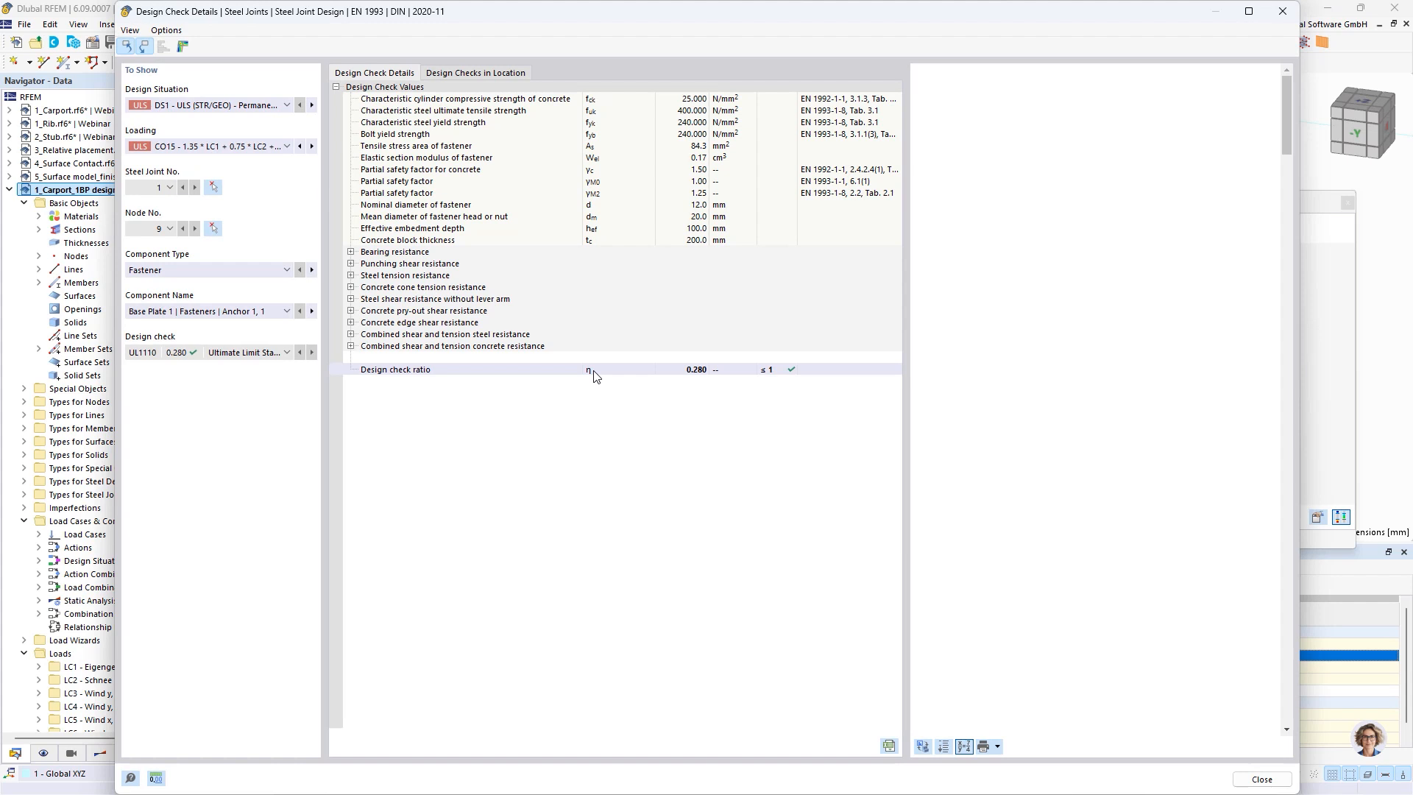
click(595, 376)
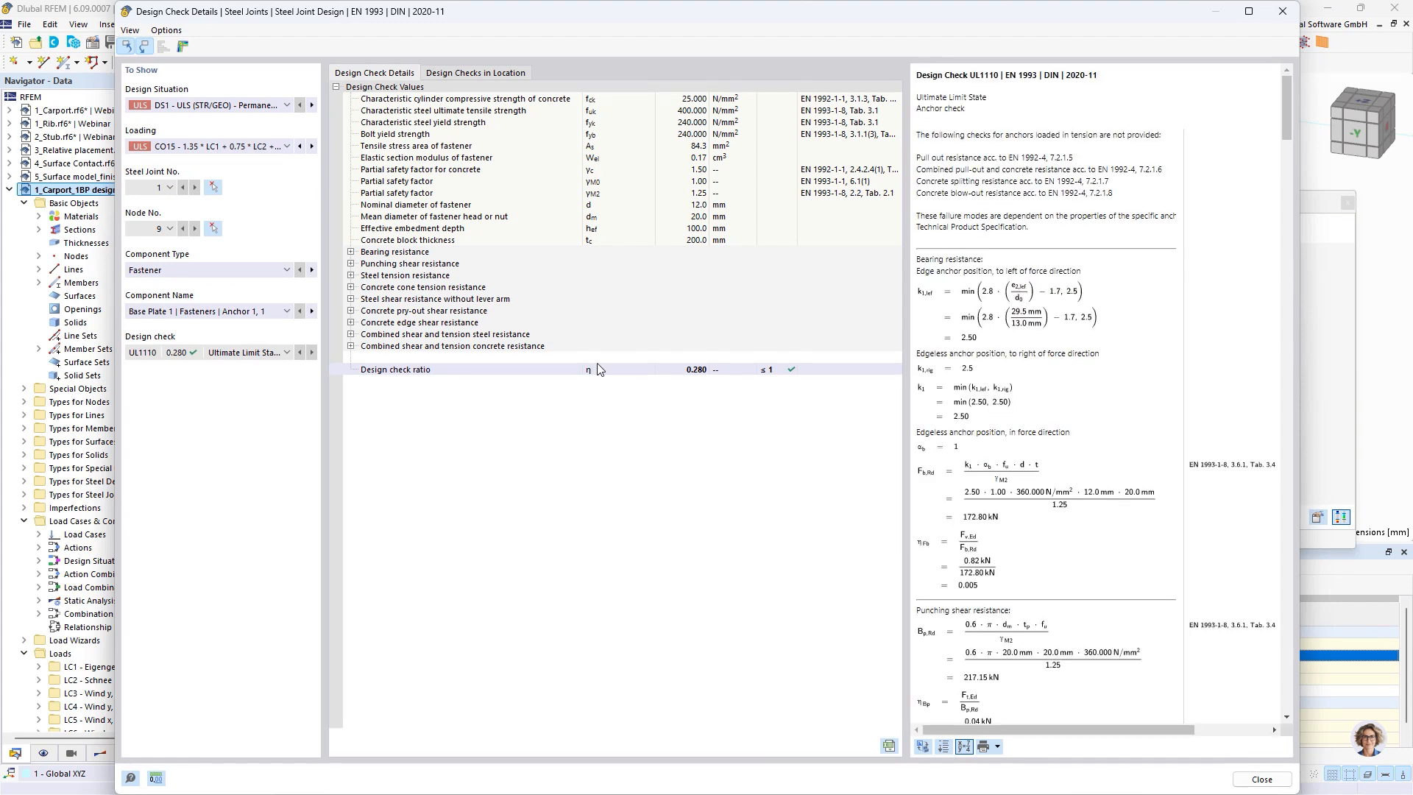
scroll(1076, 397, down, 8)
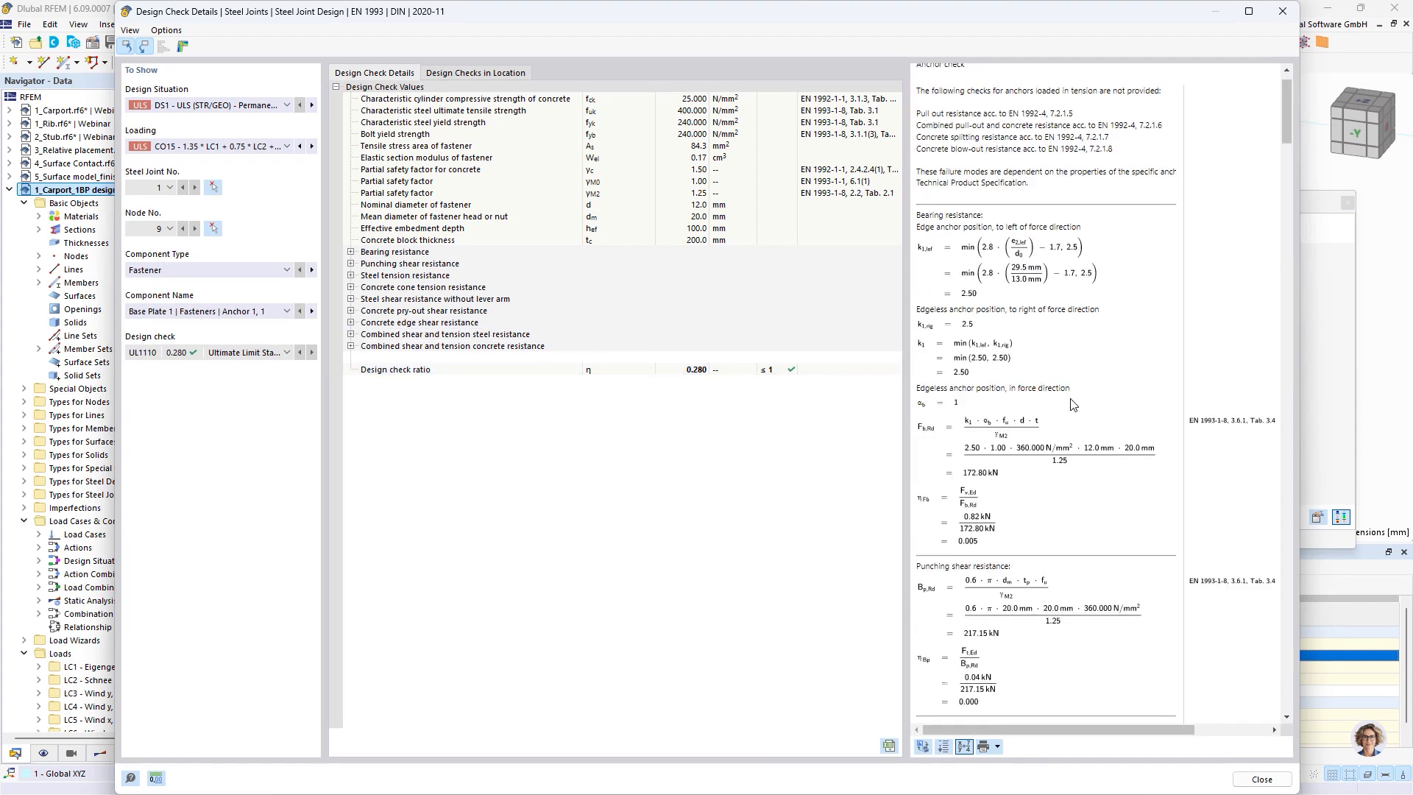
scroll(1073, 401, up, 8)
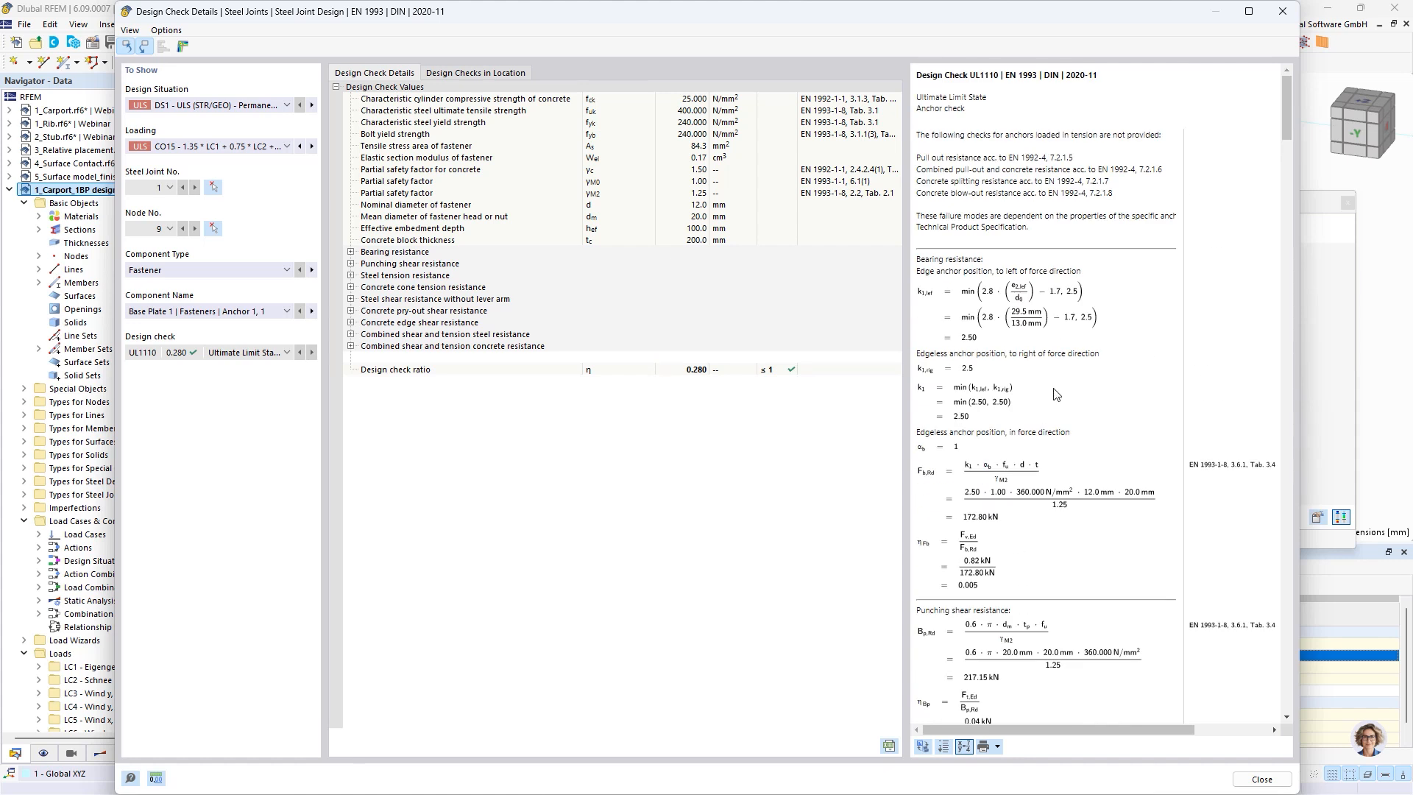
scroll(1056, 394, down, 8)
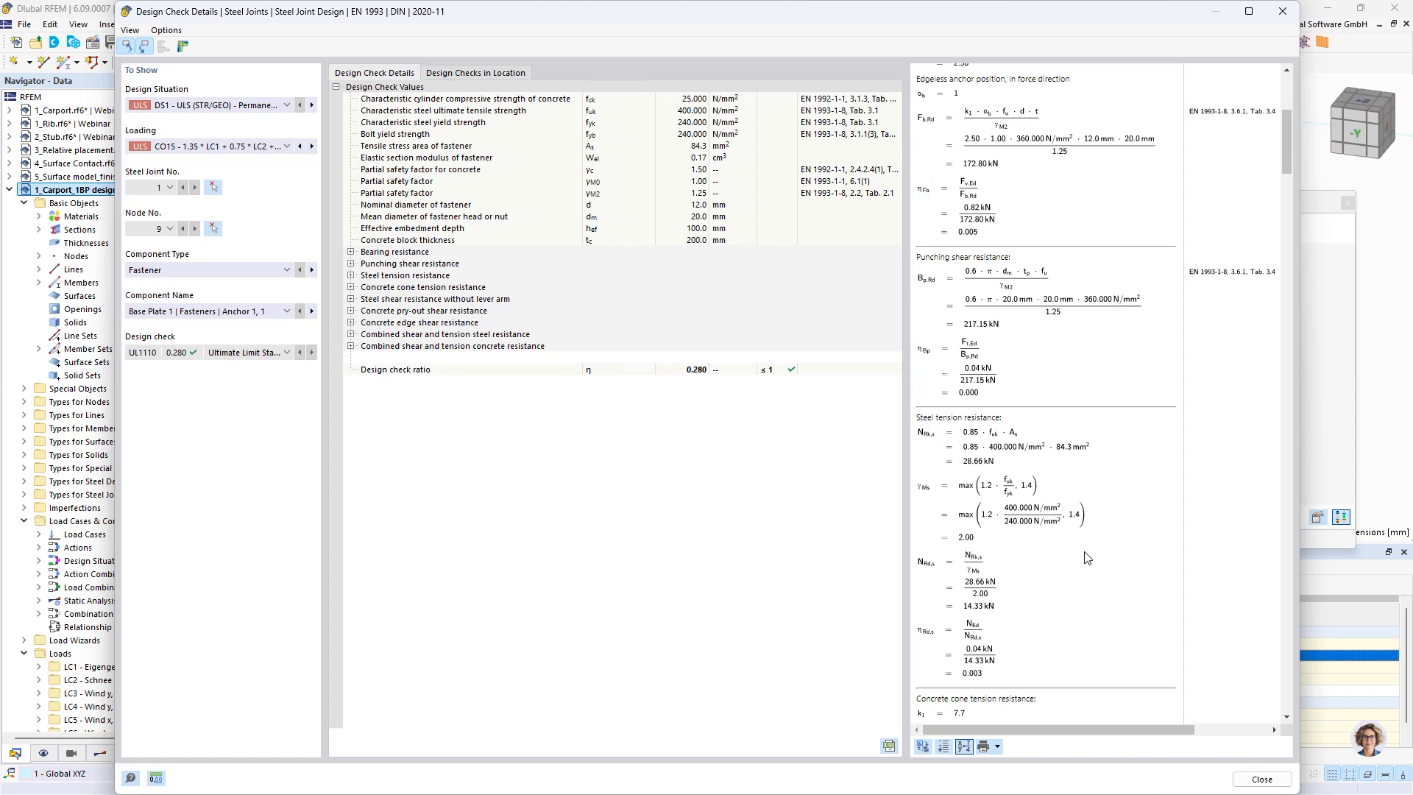
scroll(1088, 563, up, 8)
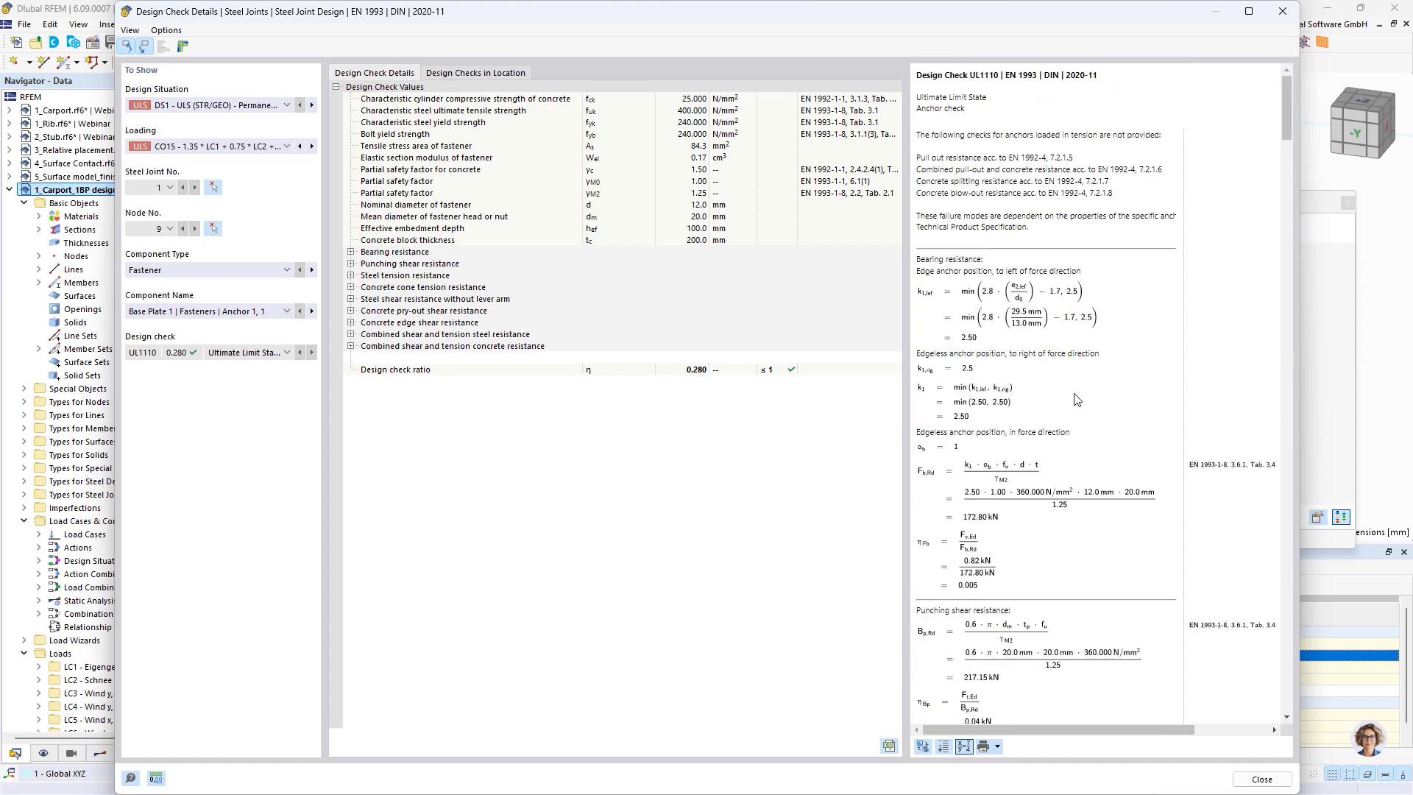
scroll(1073, 409, down, 3)
scroll(1067, 412, down, 3)
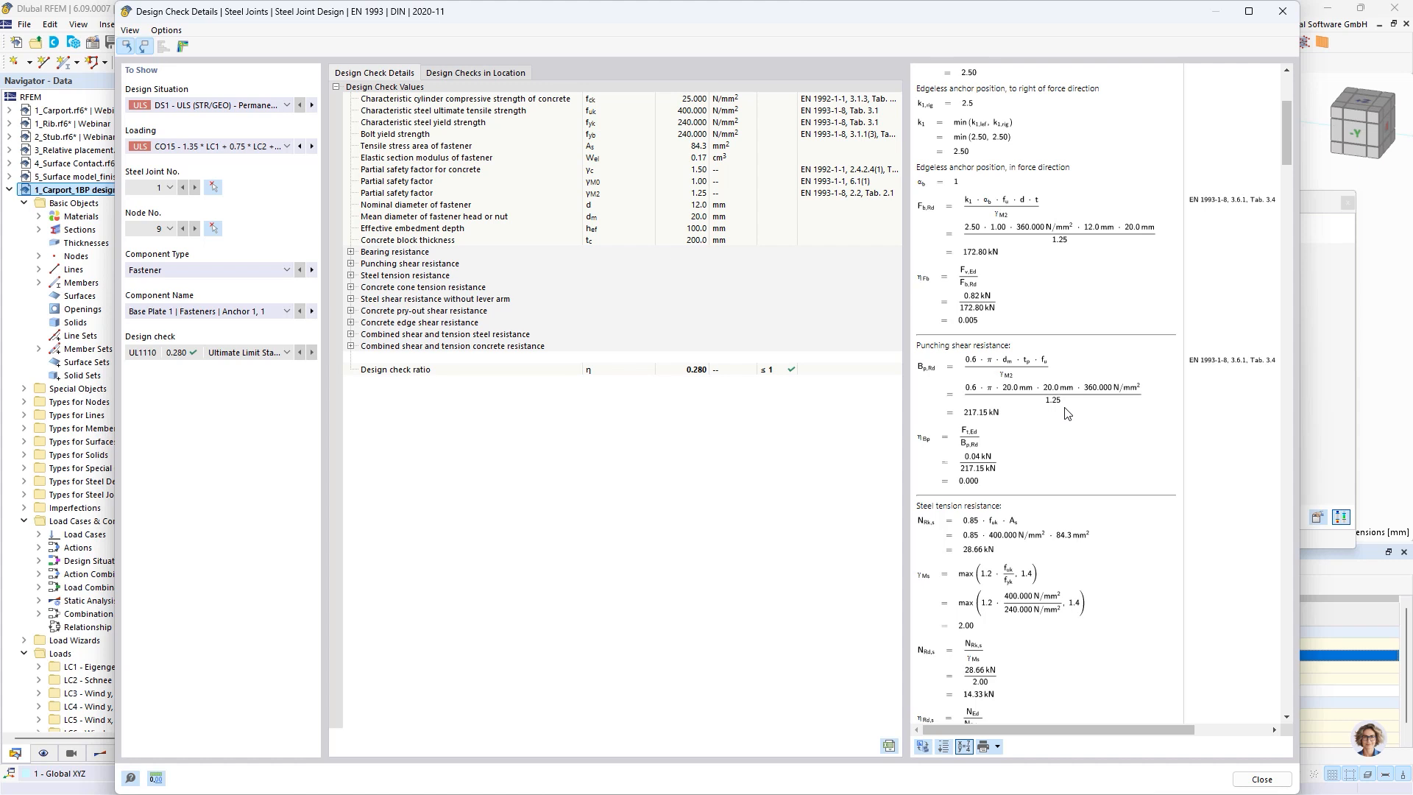
scroll(1067, 414, down, 3)
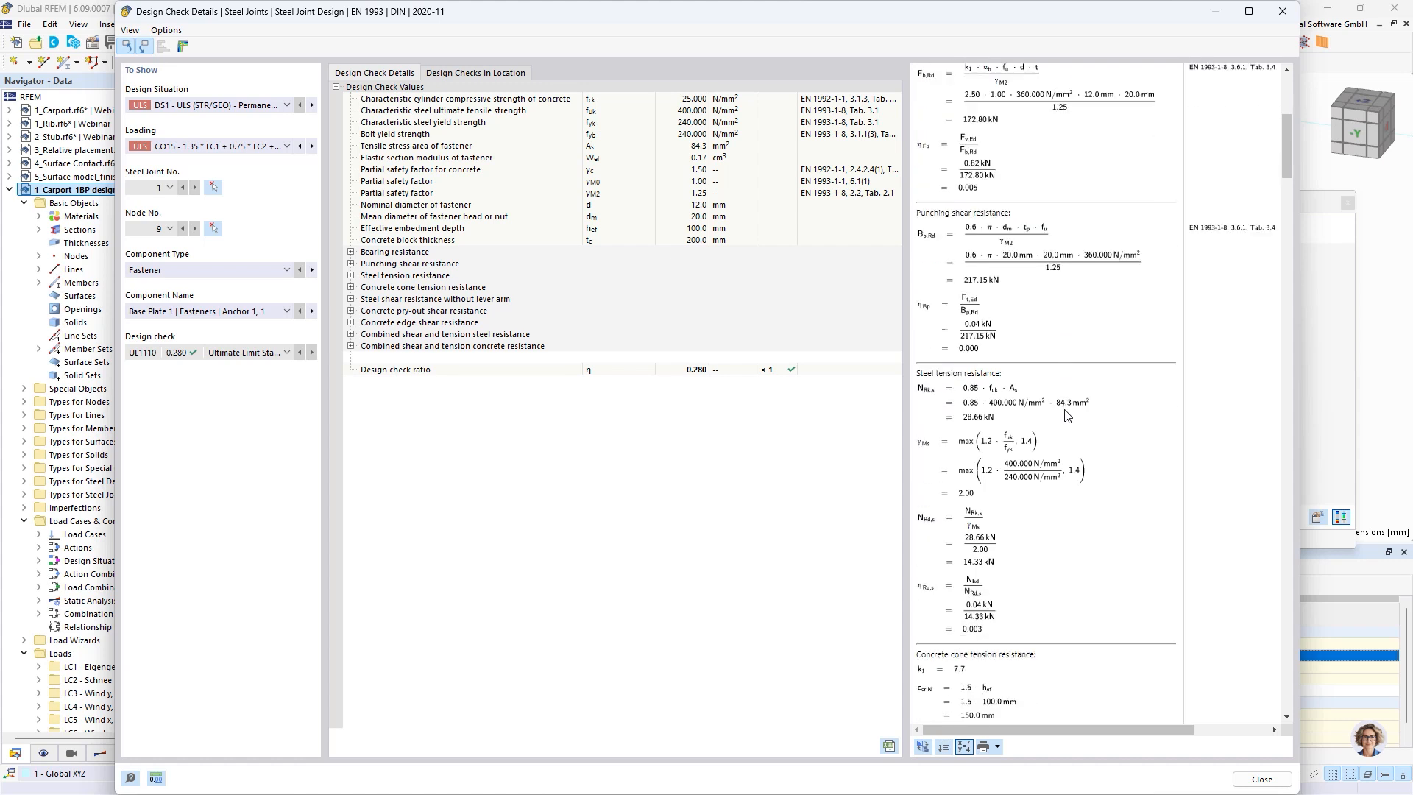
View the print options for the anchor check formulas, dismiss them, and review the formulas through the concrete cone tension resistance
click(998, 747)
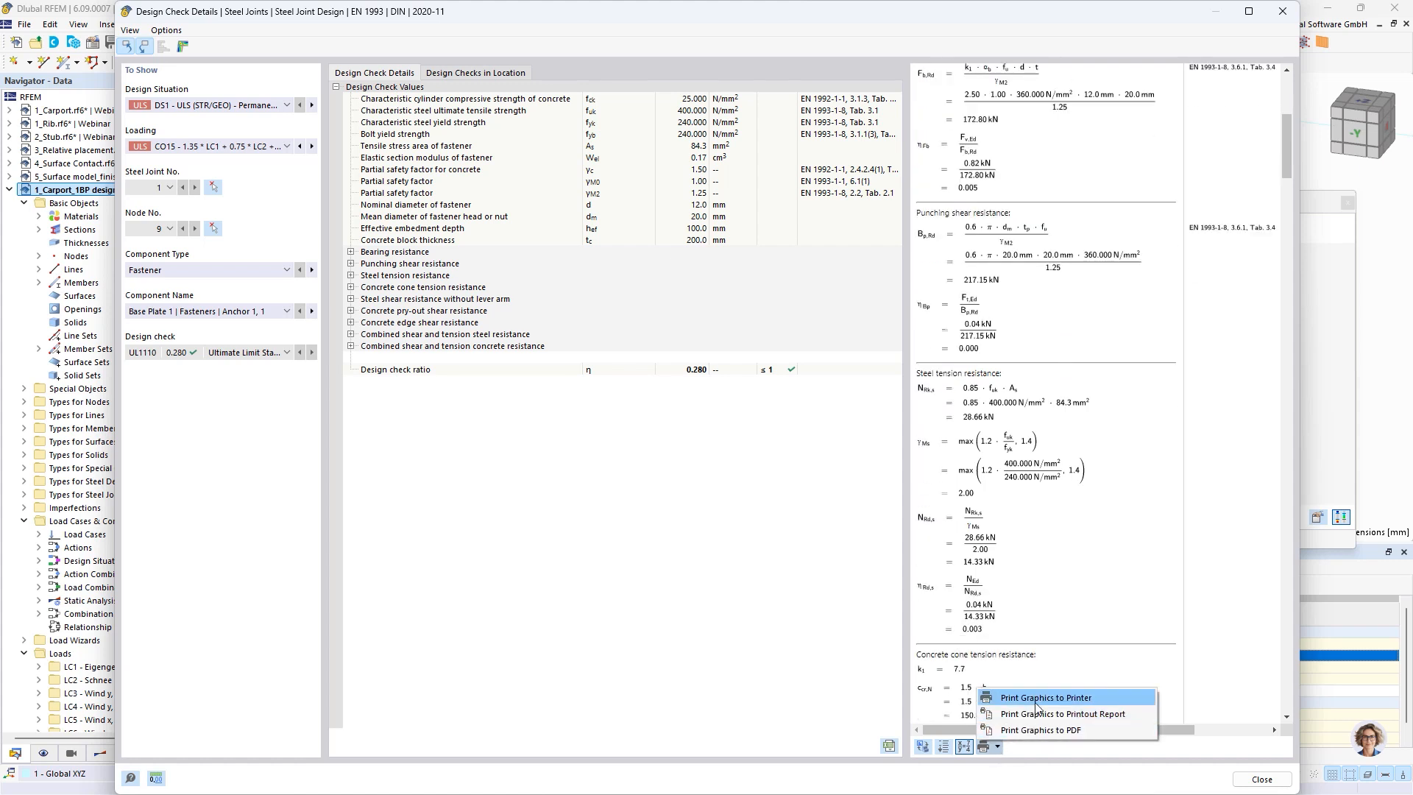
click(1203, 396)
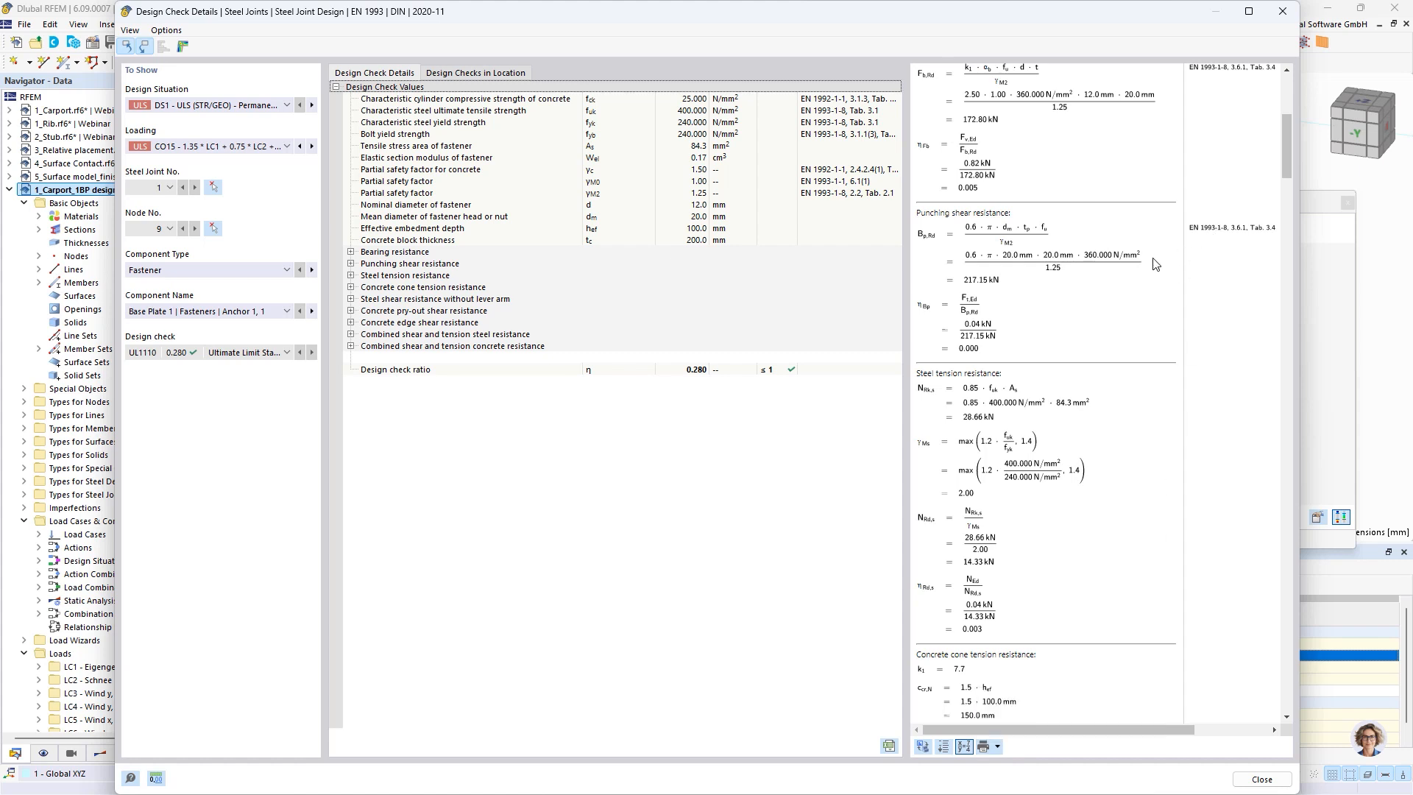
scroll(1134, 307, up, 5)
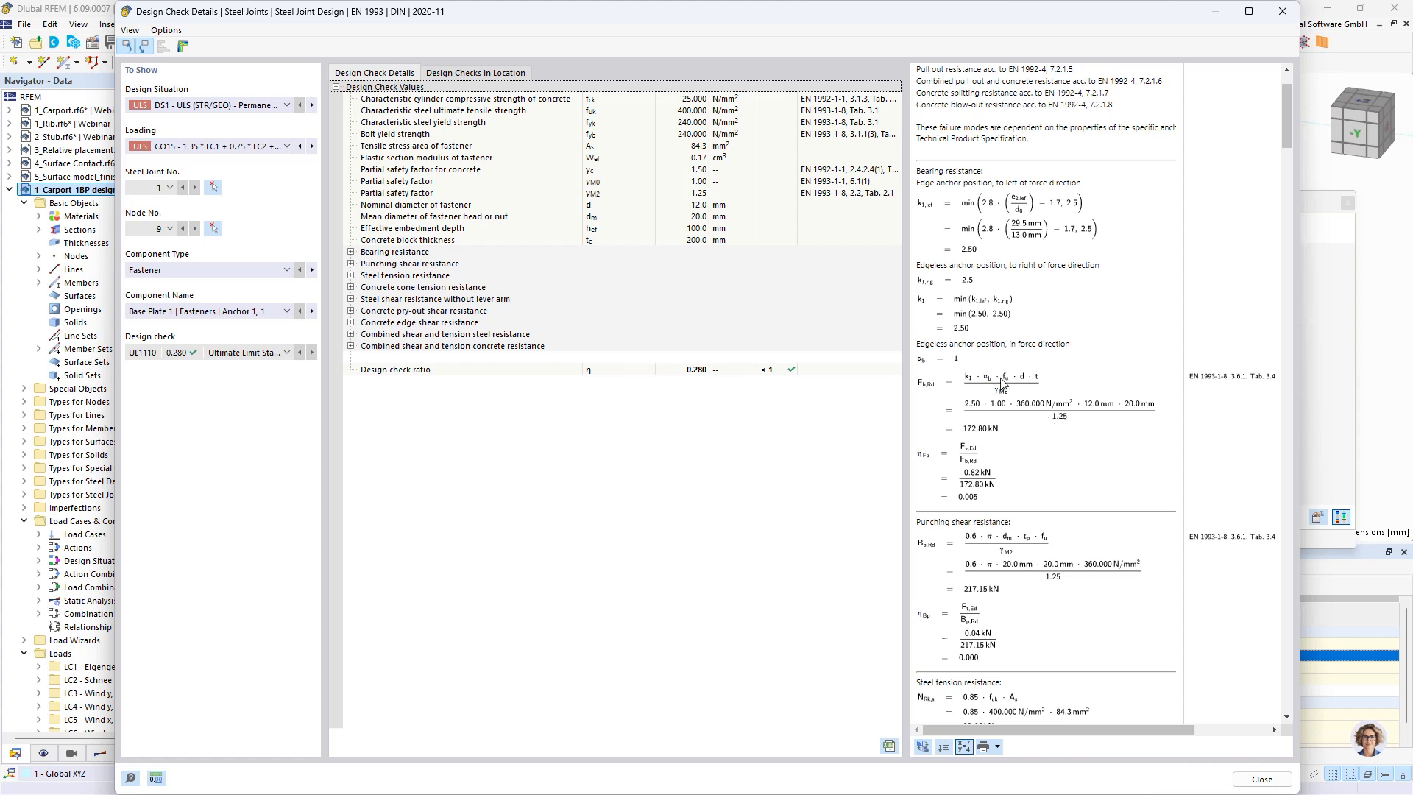
scroll(1001, 382, down, 15)
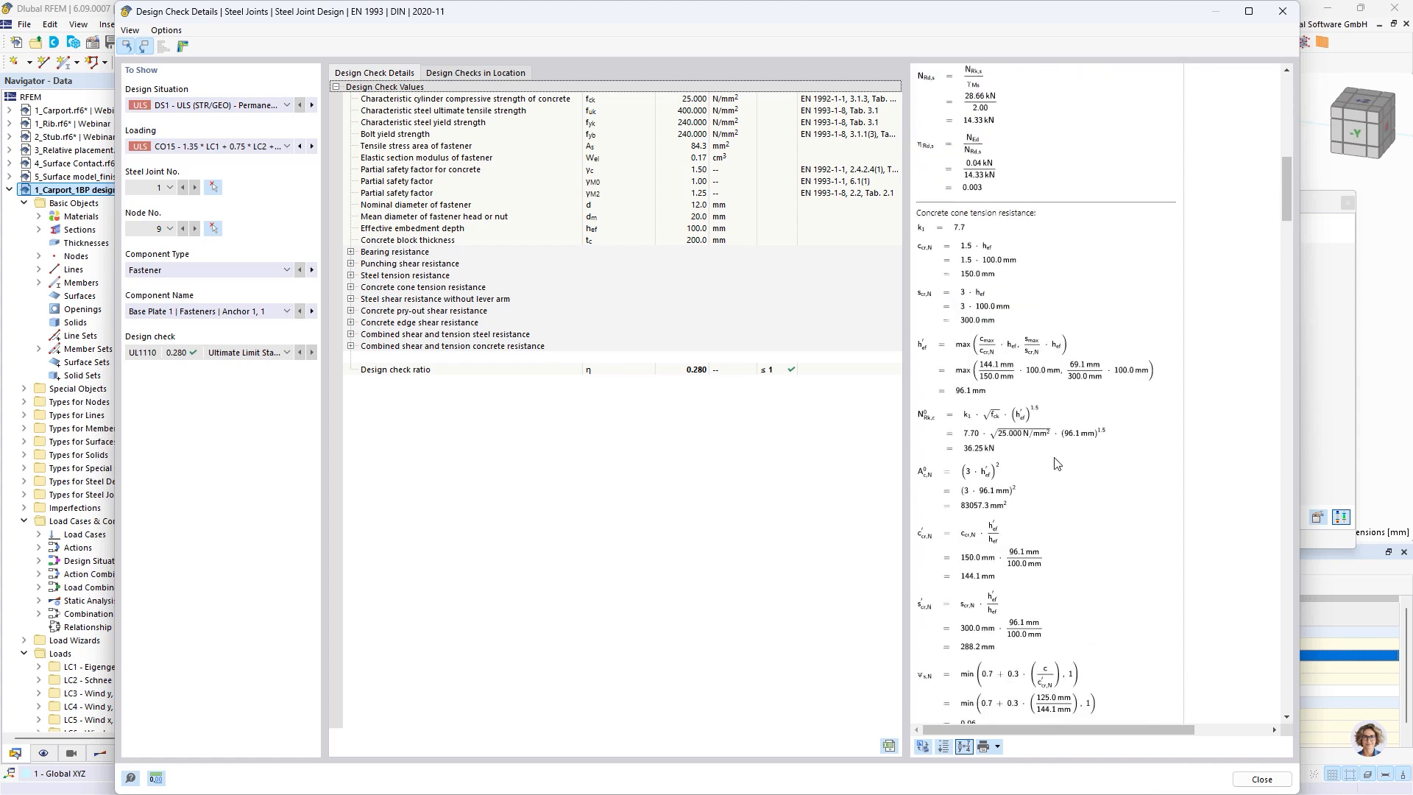
scroll(1045, 453, up, 15)
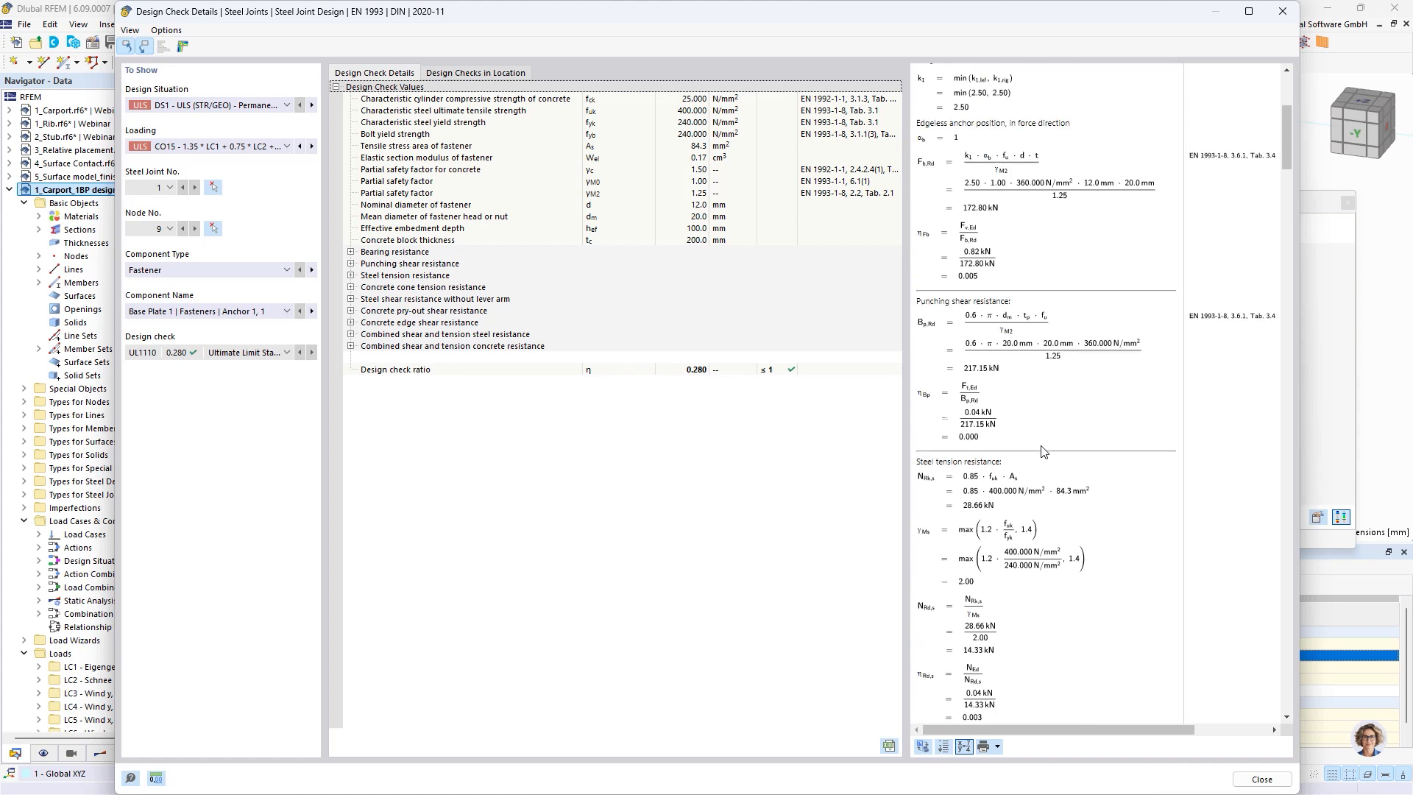
scroll(1042, 451, up, 6)
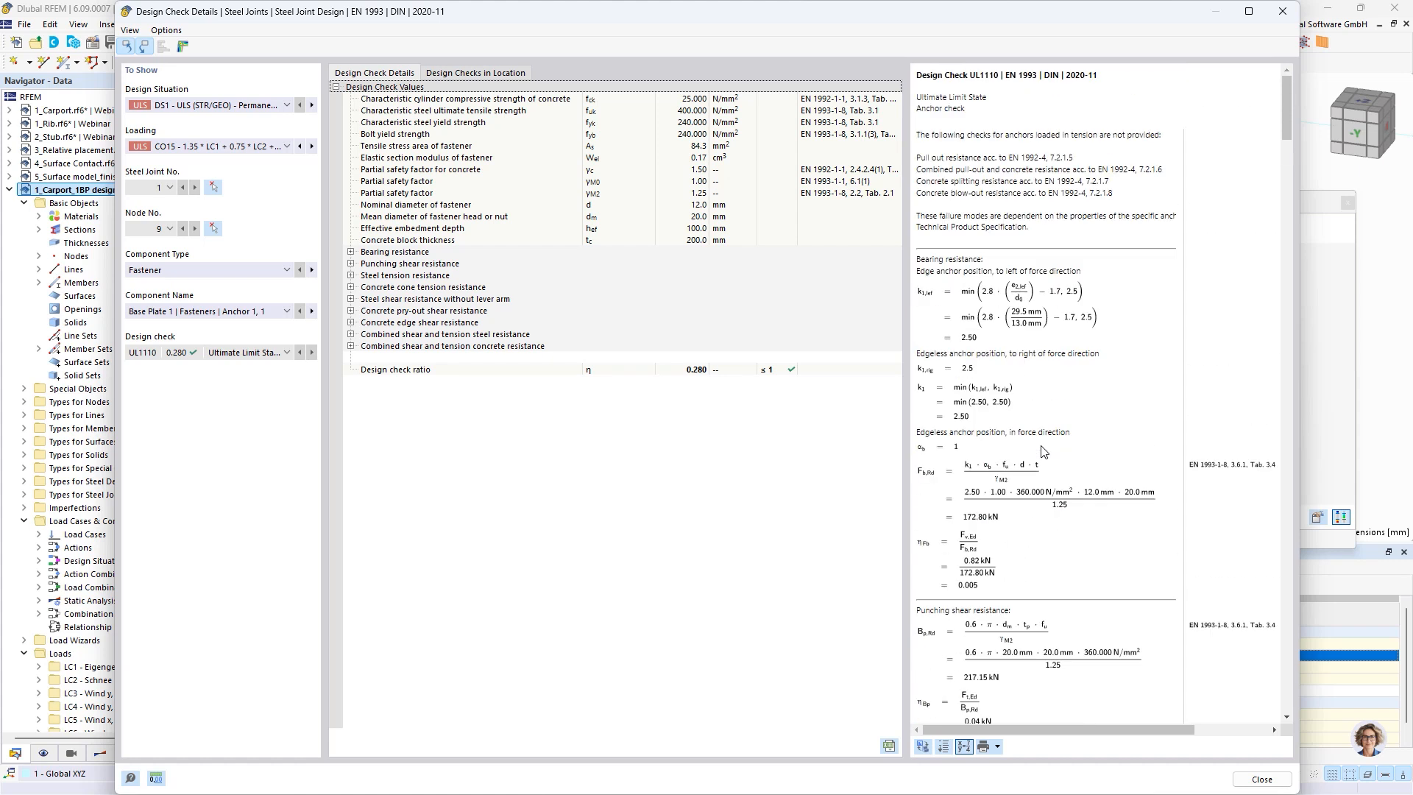
Open the graphical results of the steel joint and display the contact stresses on the surfaces
click(183, 47)
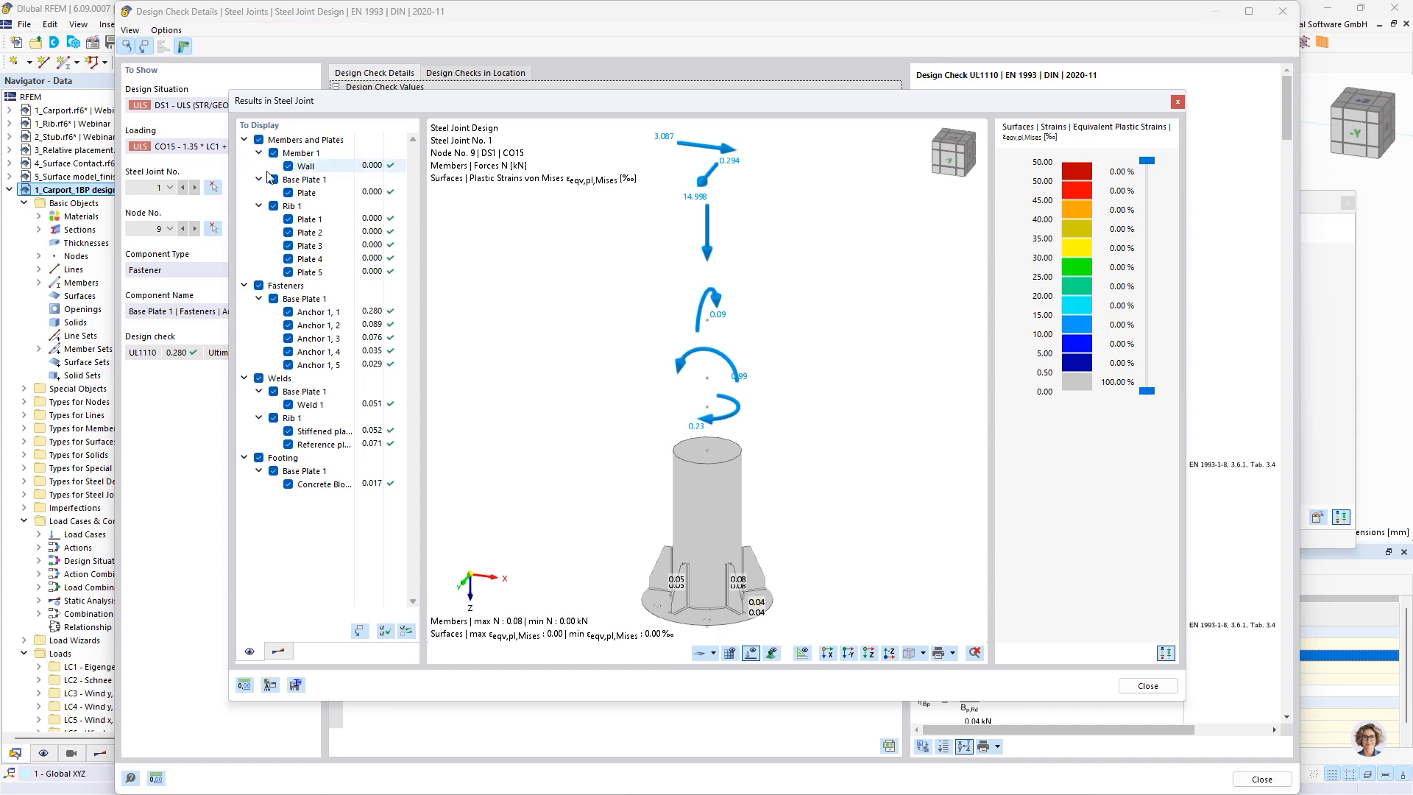
click(279, 652)
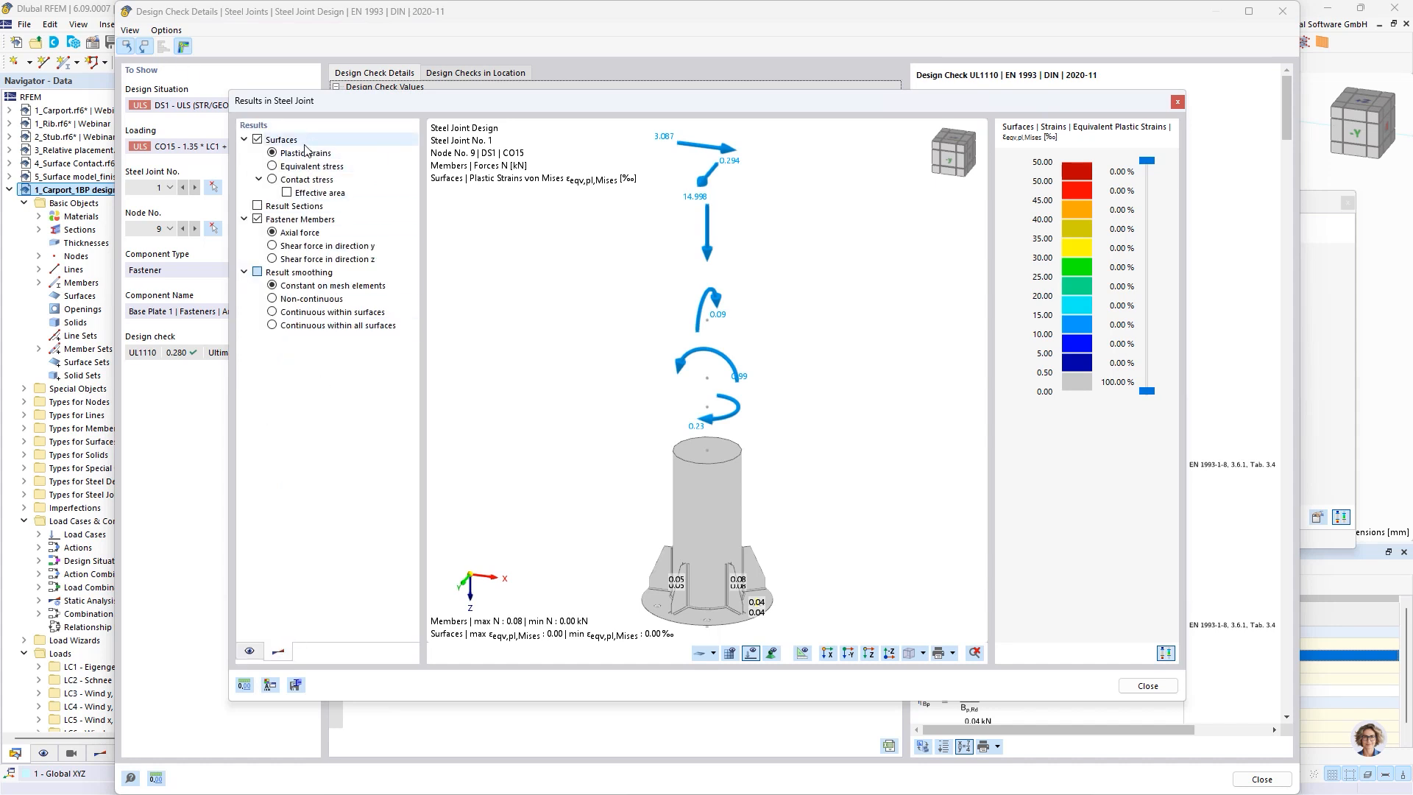
click(272, 179)
Examine the contact stress distribution on the round base plate up close, and close the joint results and the design check details
scroll(758, 557, up, 5)
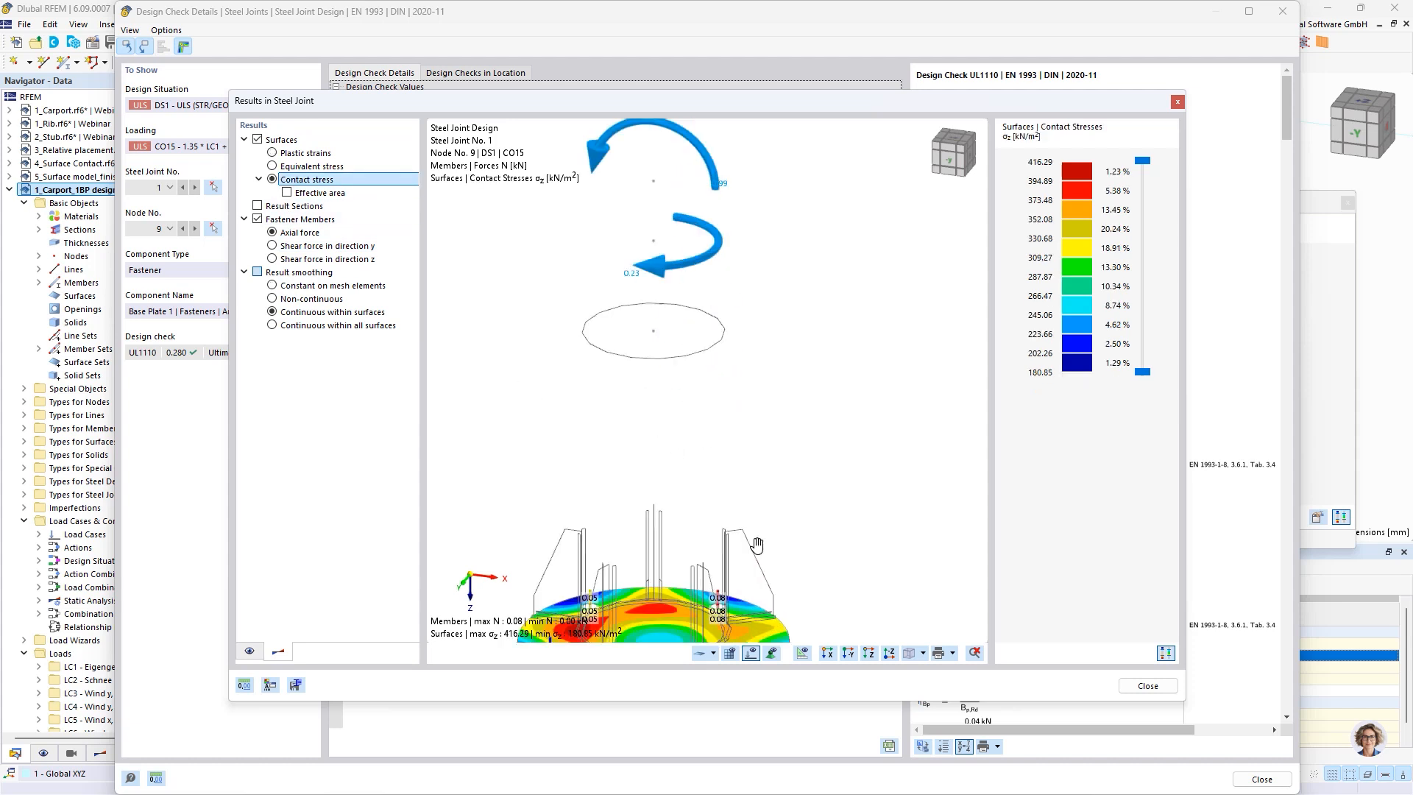
middle_drag(755, 544, 804, 286)
scroll(803, 286, up, 2)
scroll(833, 359, up, 2)
scroll(715, 352, up, 1)
middle_drag(715, 349, 847, 269)
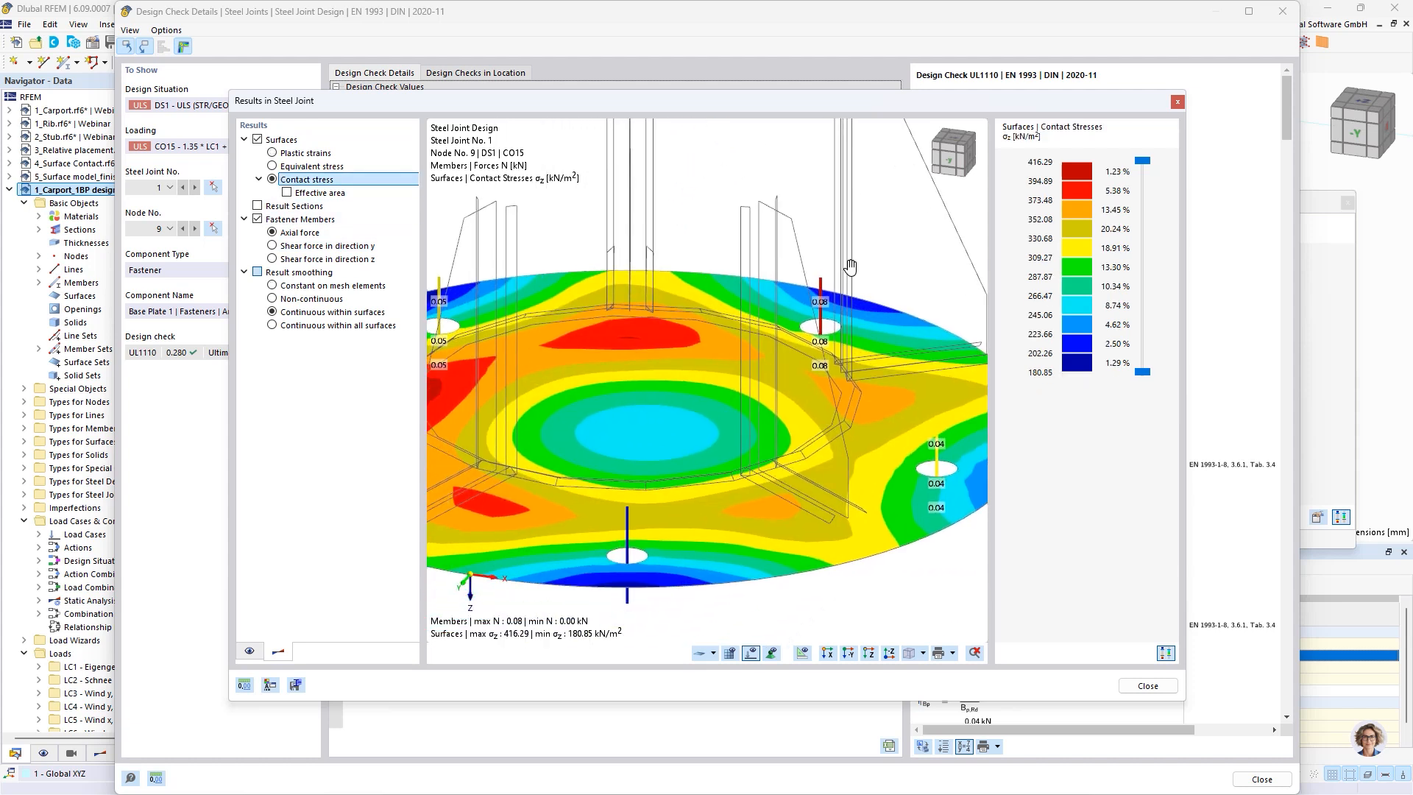
scroll(845, 271, down, 3)
scroll(846, 270, up, 2)
scroll(847, 279, down, 1)
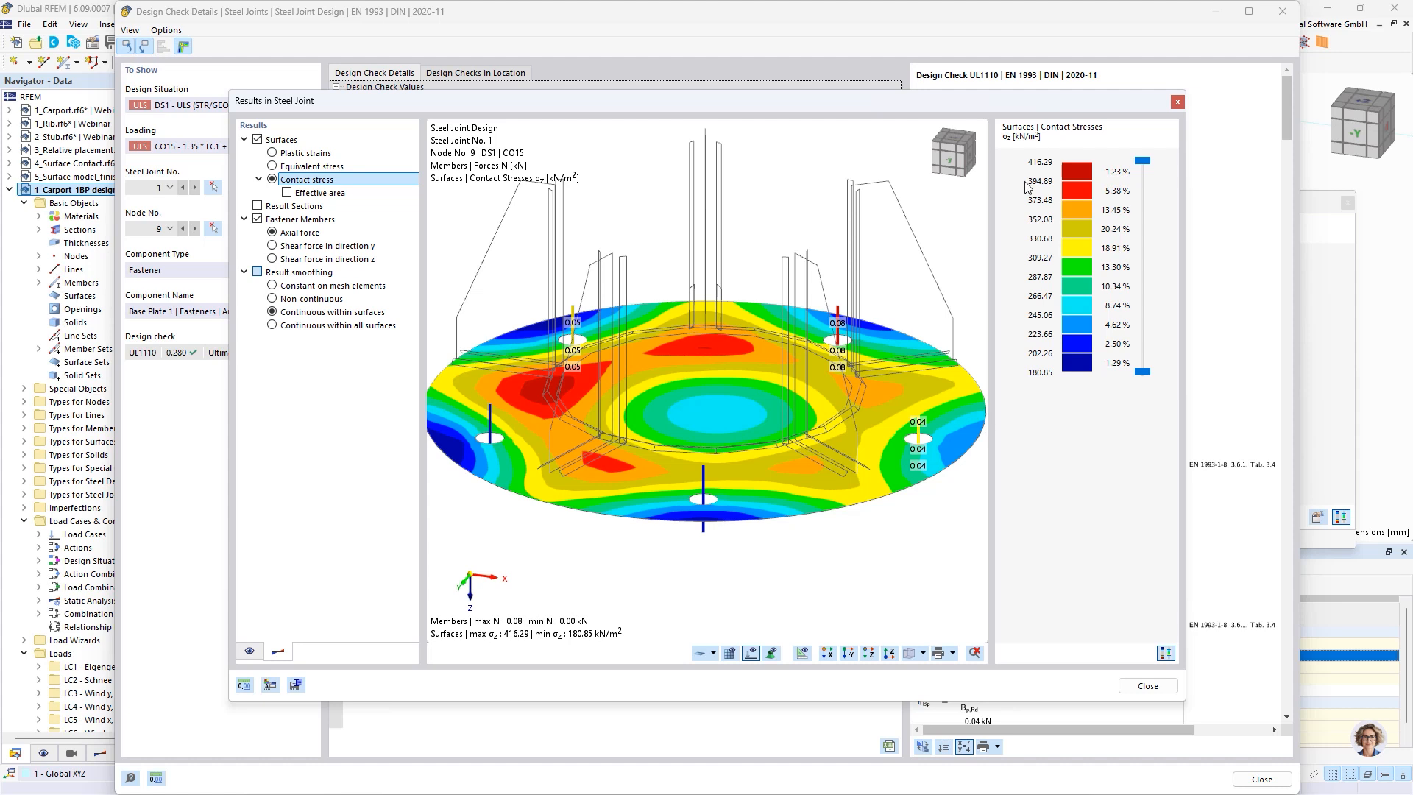
click(1150, 686)
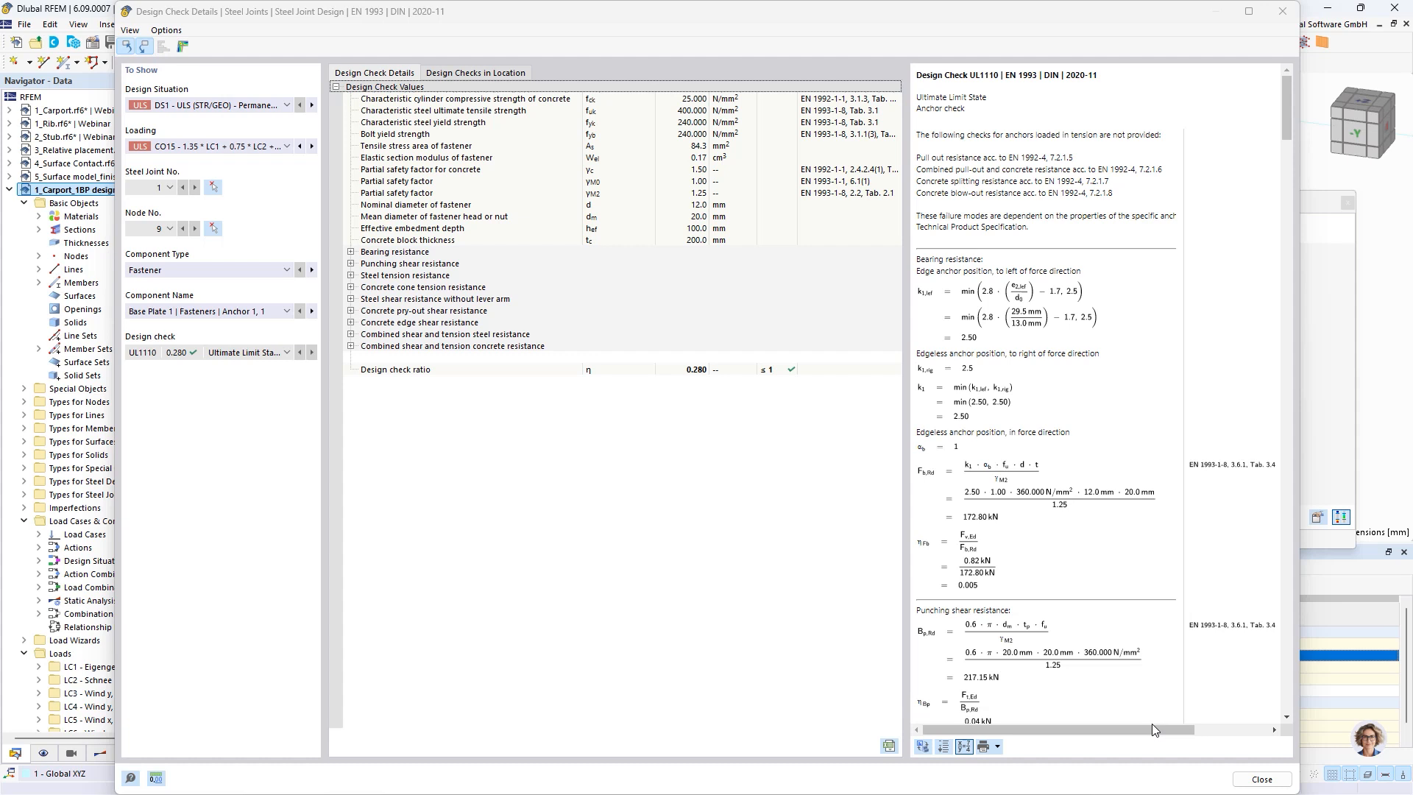
click(1262, 780)
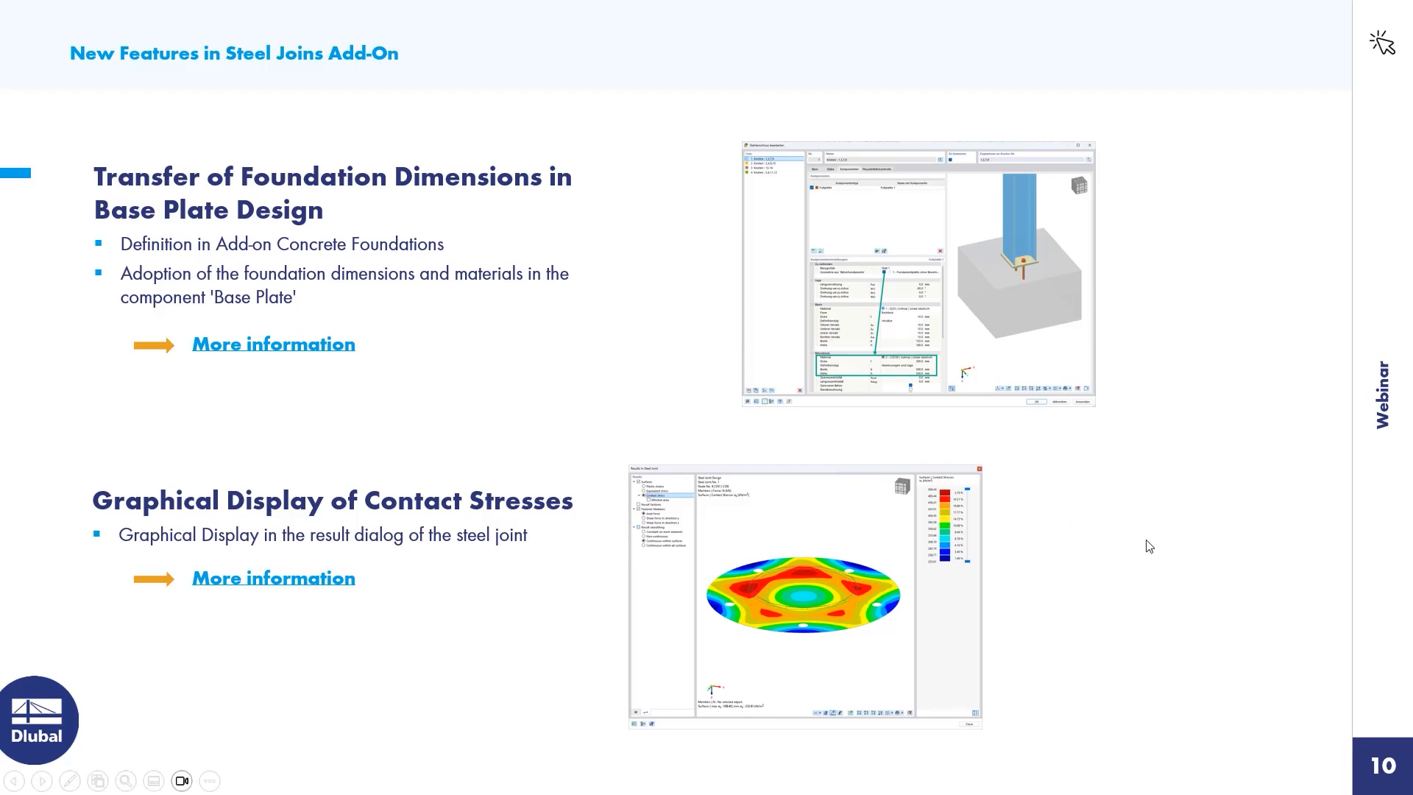
click(1173, 543)
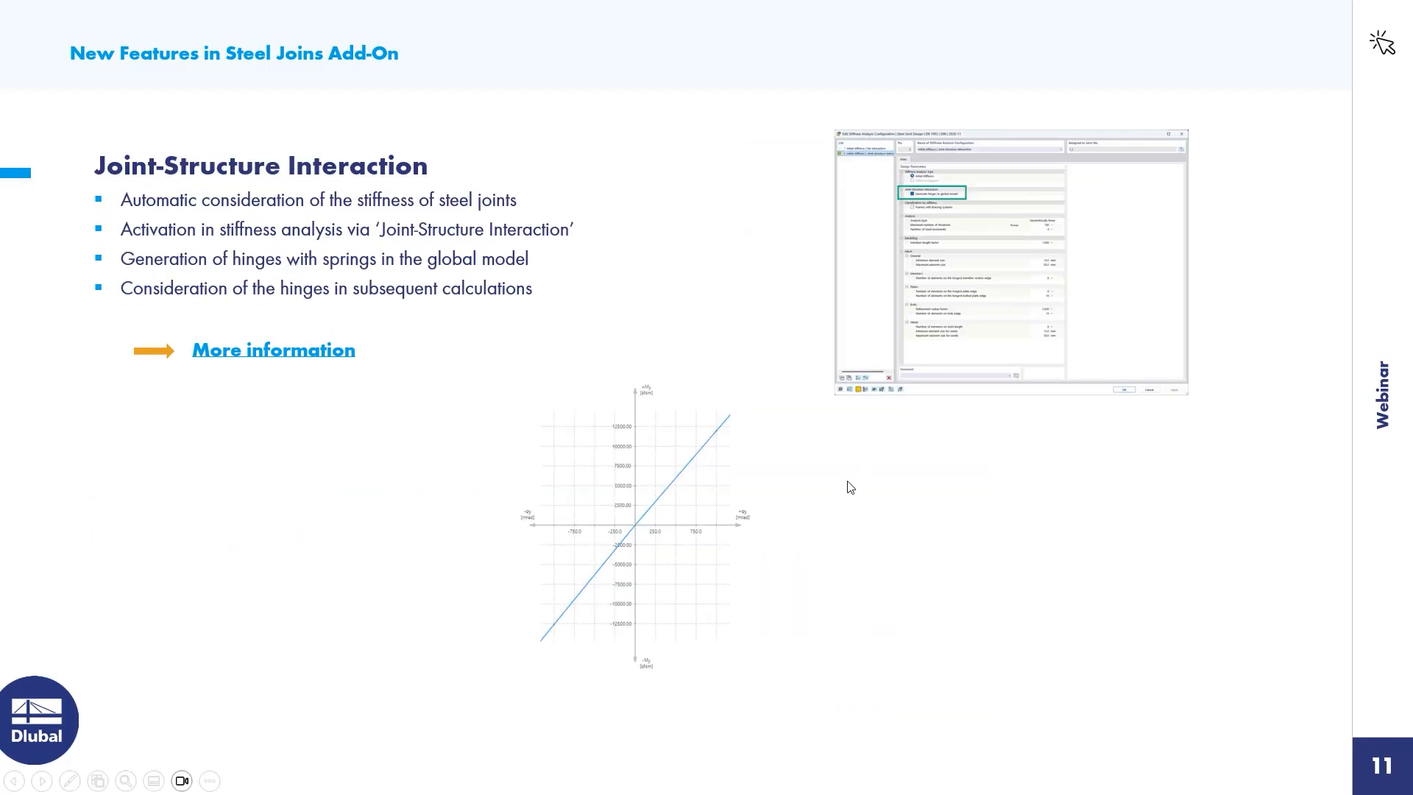
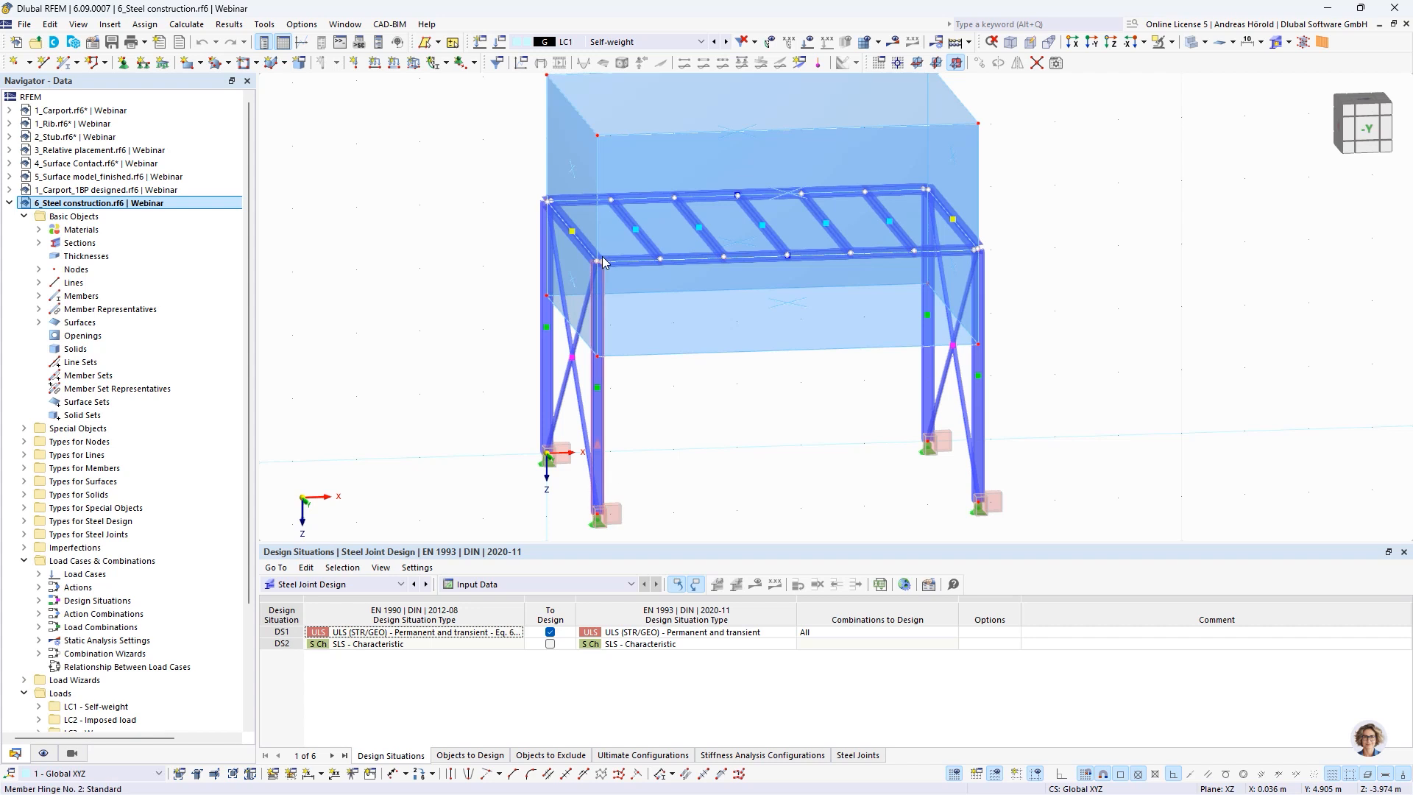
Display the loads on the steel construction model and view load cases LC1 Self-weight and LC2 Imposed load
middle_drag(791, 259, 807, 383)
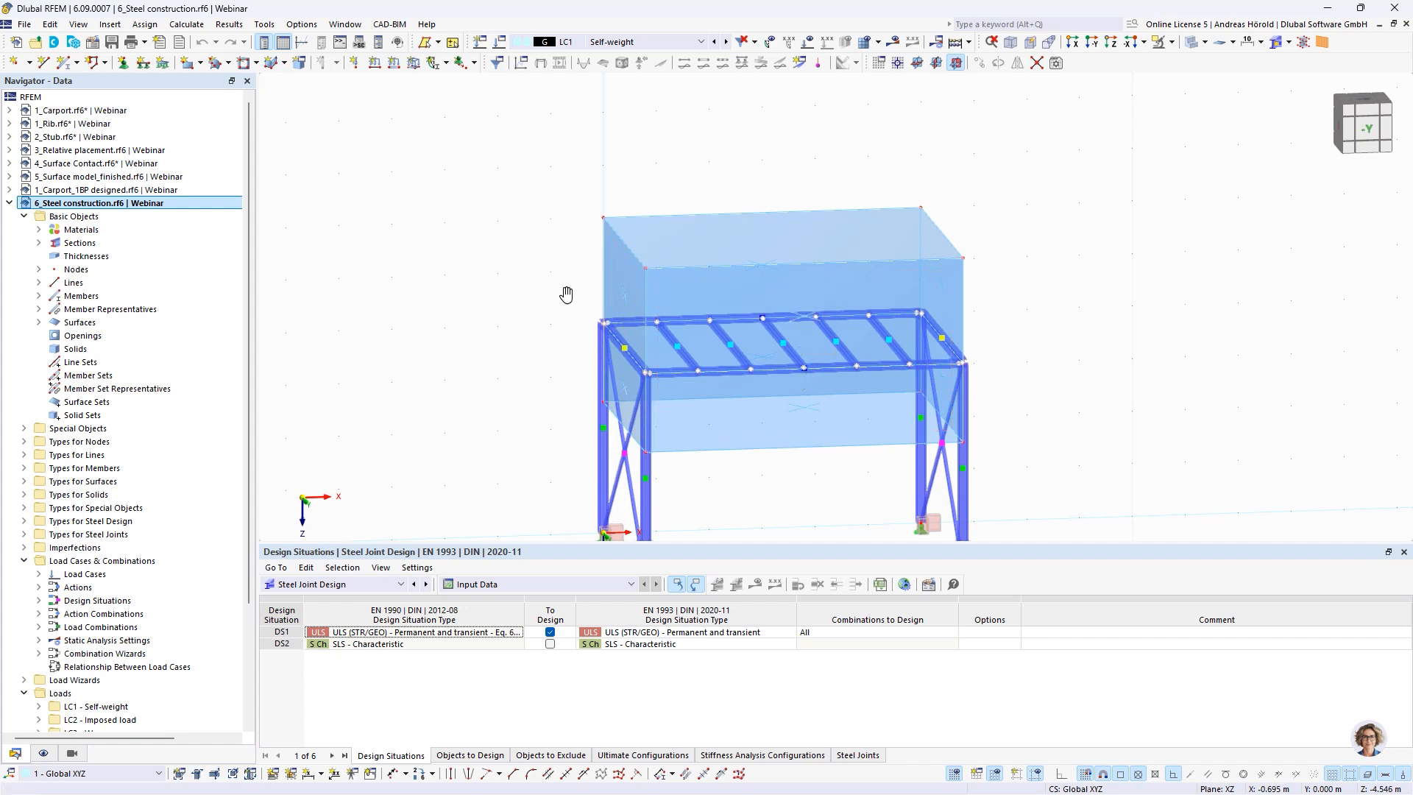
middle_drag(566, 294, 574, 206)
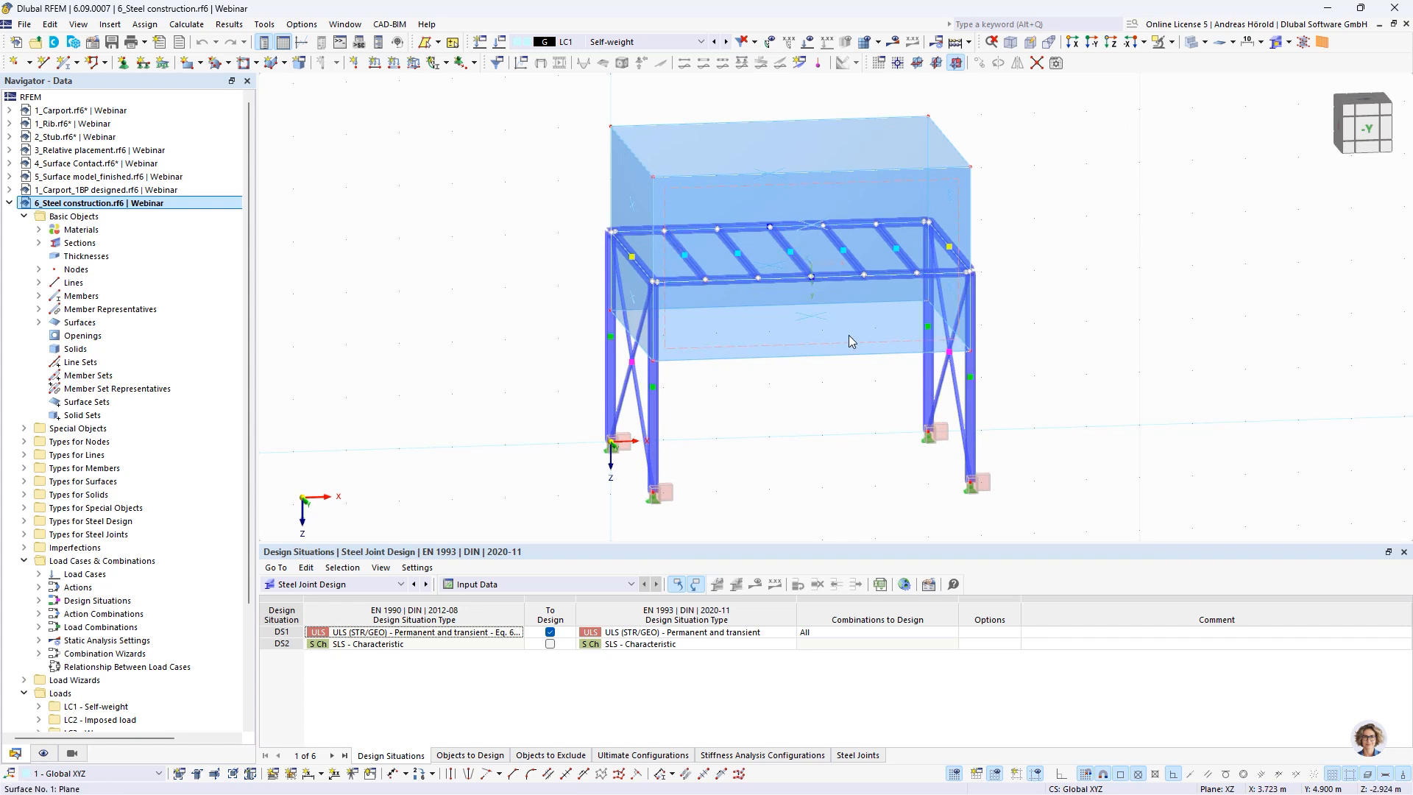
middle_drag(842, 404, 842, 387)
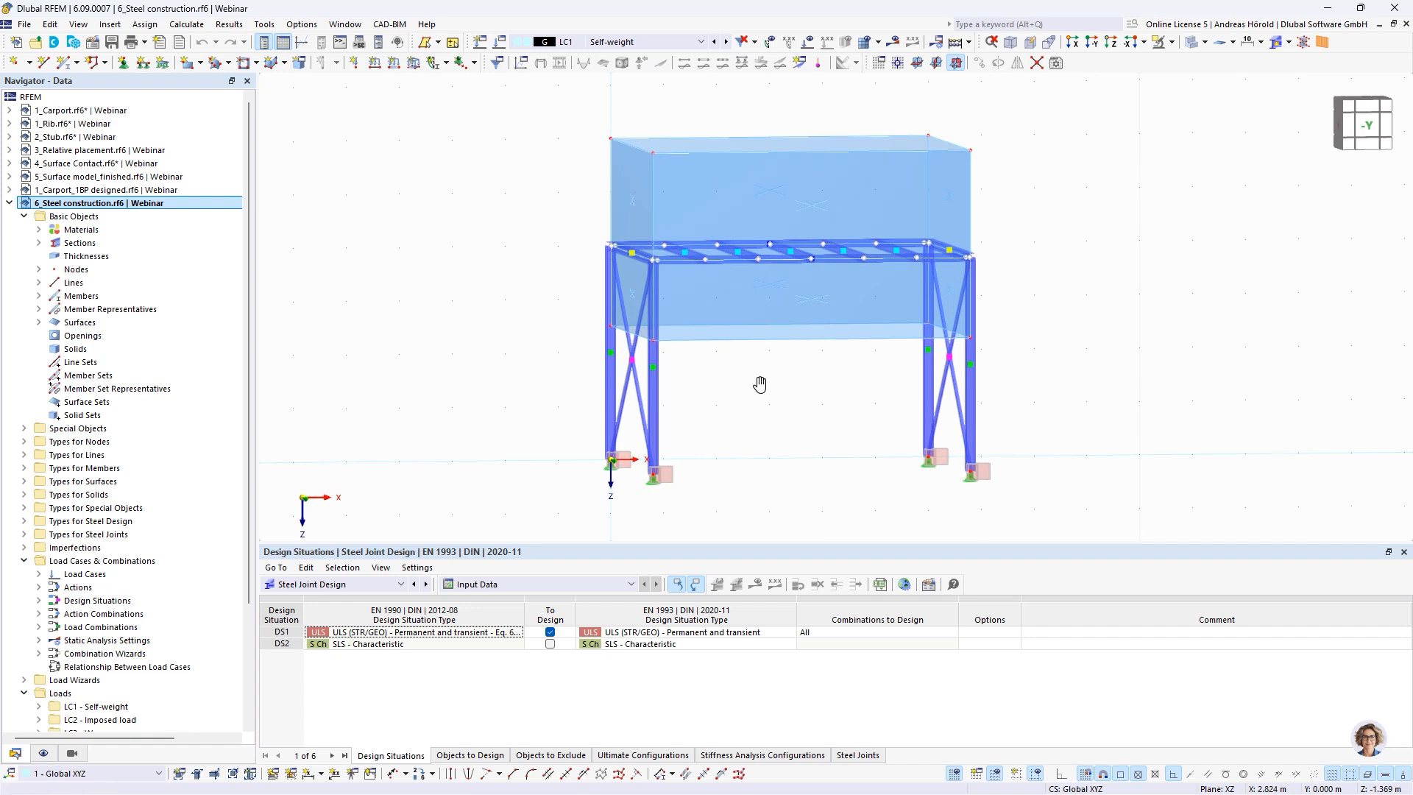
middle_drag(760, 384, 760, 410)
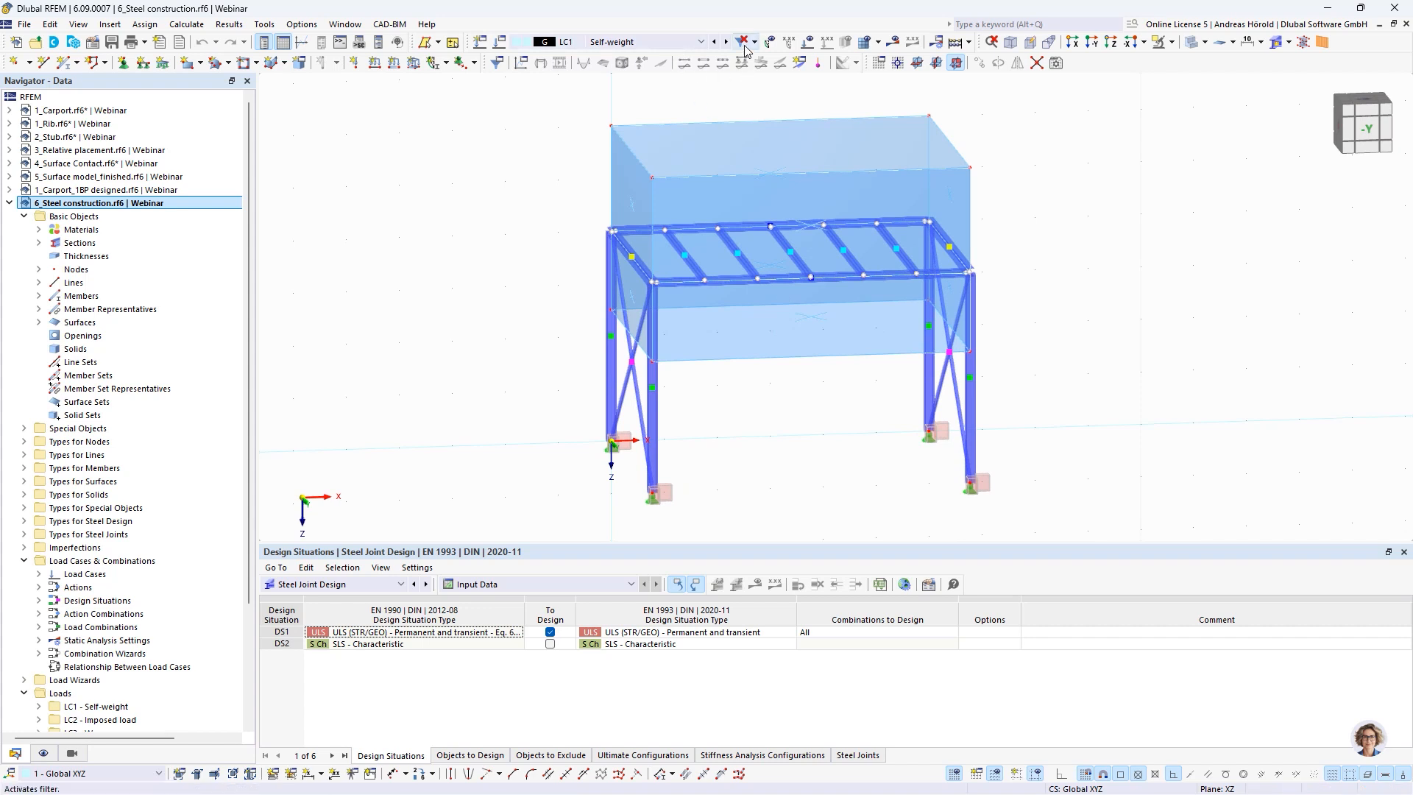
click(806, 43)
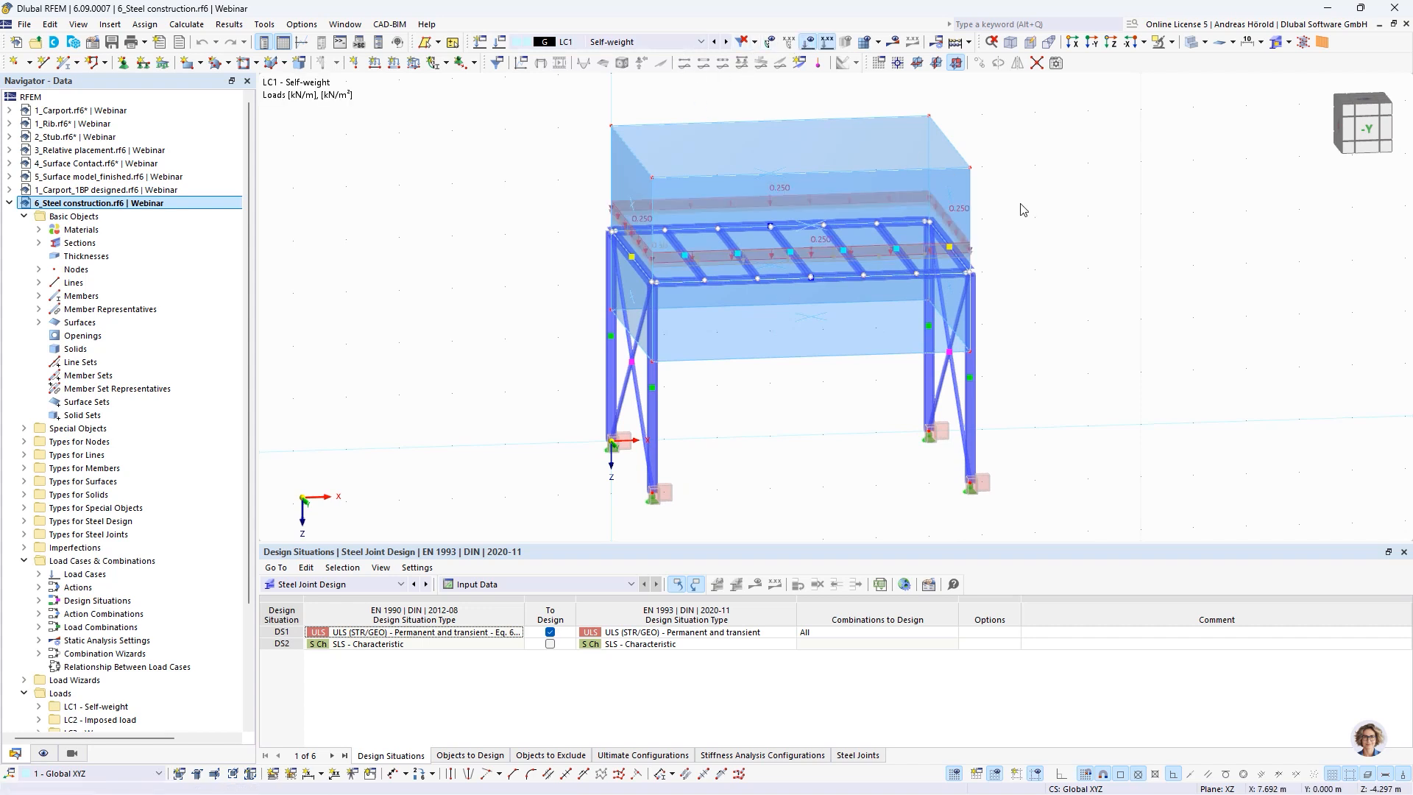
click(726, 43)
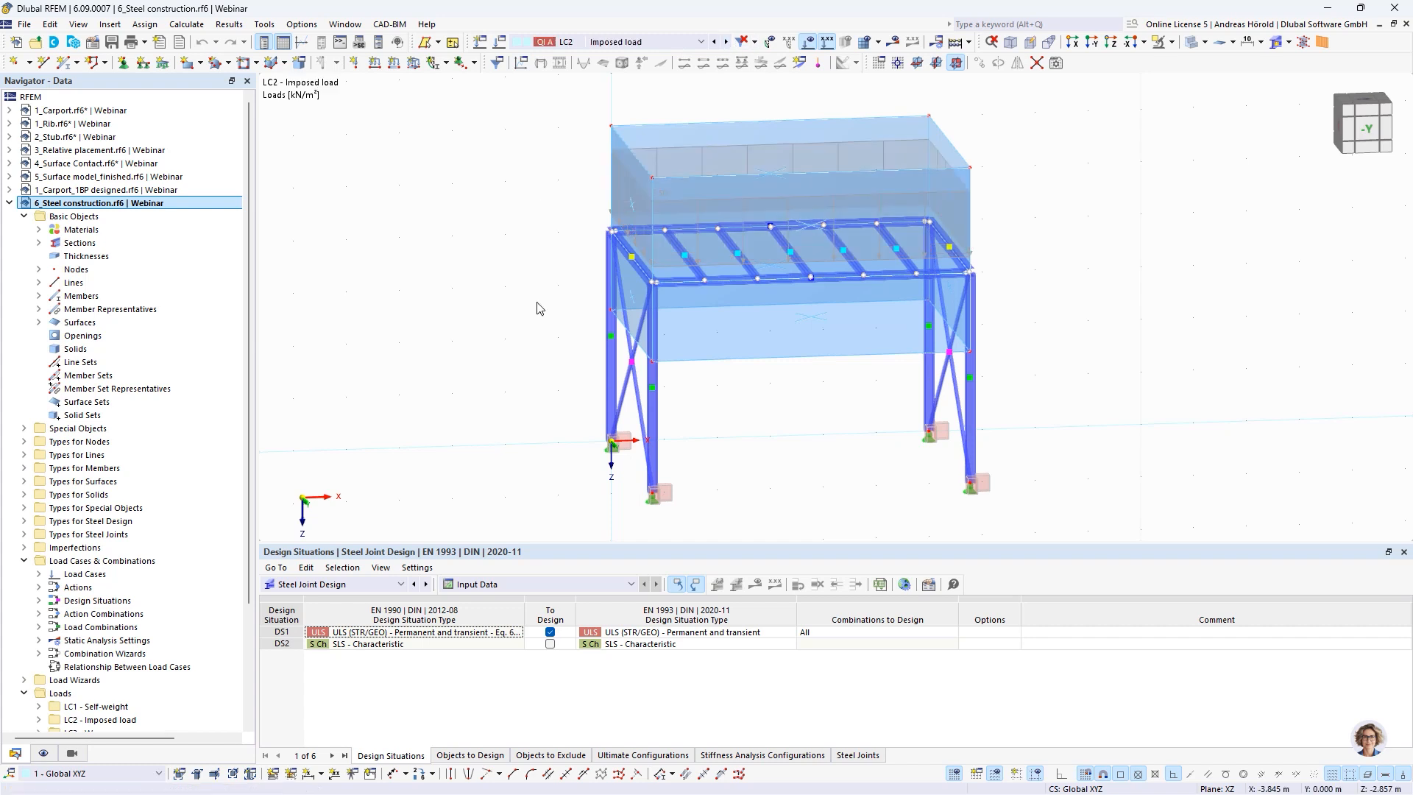
Hide the model's surfaces and view the wind loads of load cases LC3 and LC4
click(47, 753)
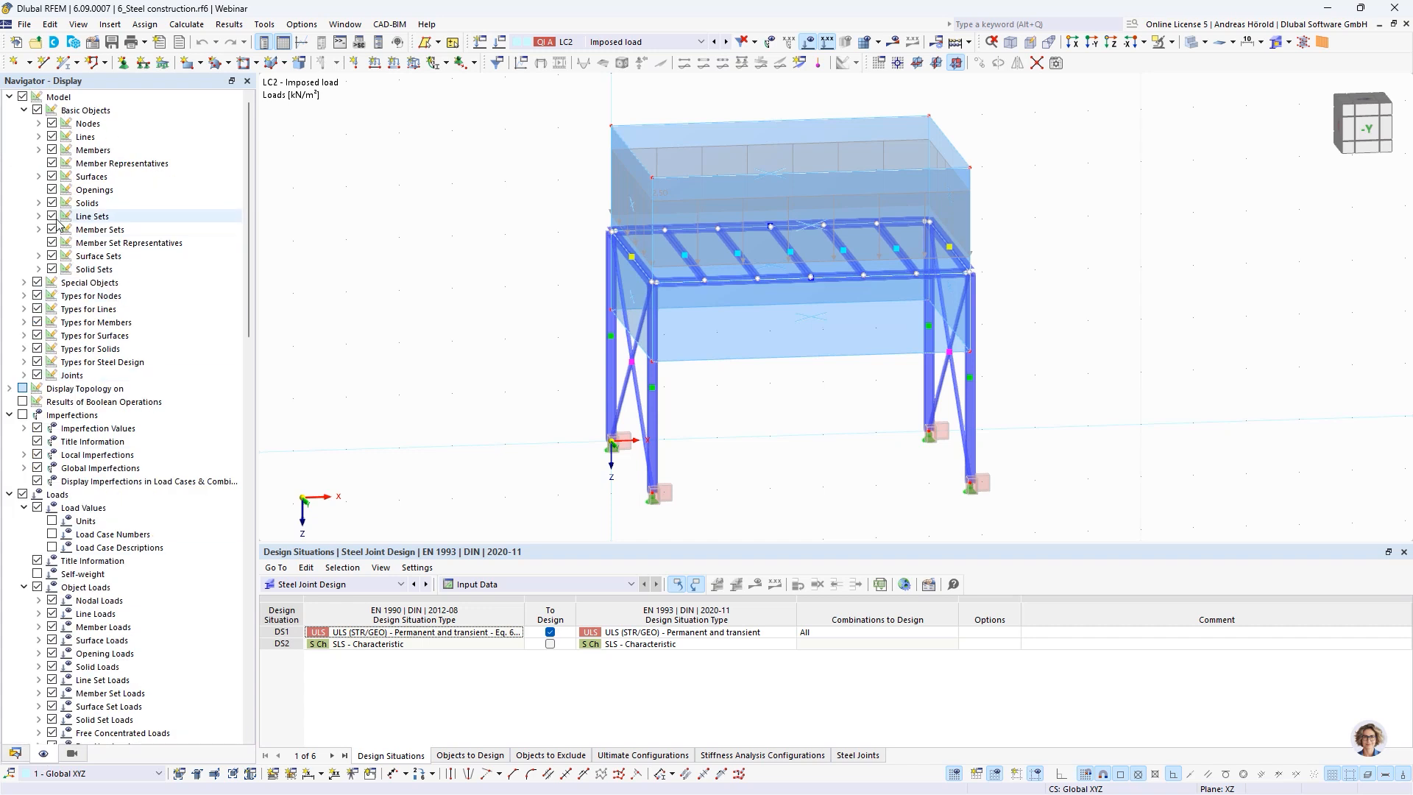
click(52, 177)
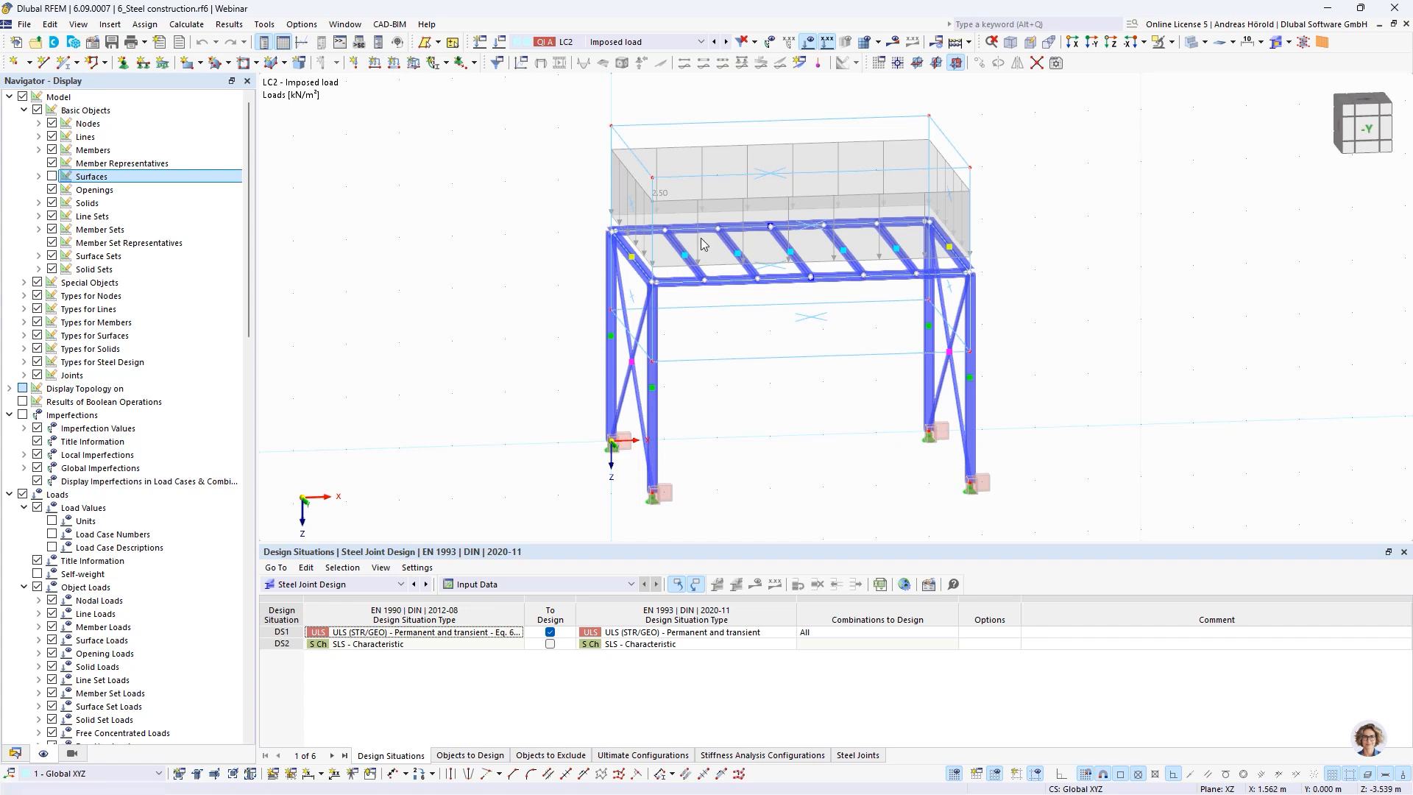
click(726, 42)
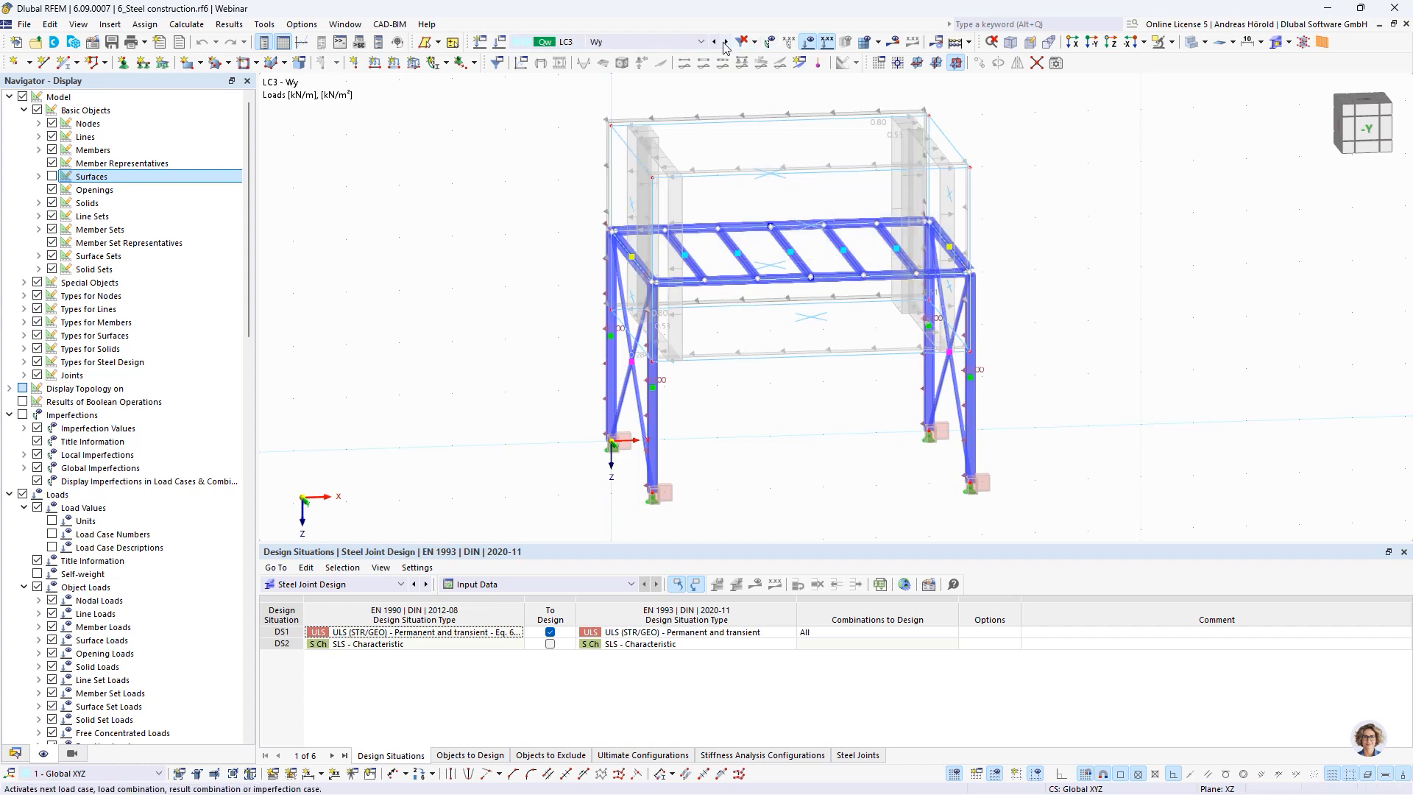
click(726, 43)
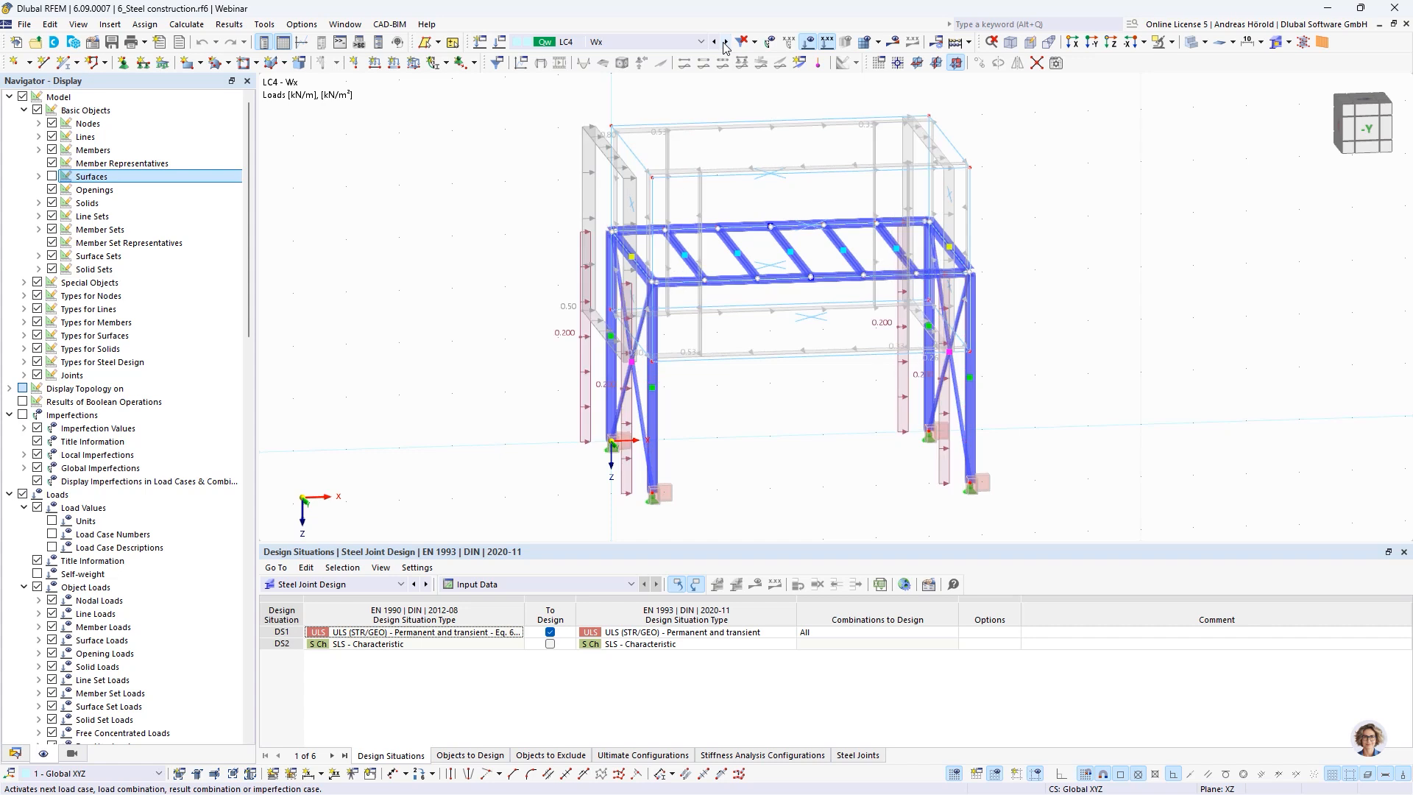
Switch to design situation DS1 and review the list of available load cases, design situations and load combinations
click(726, 43)
click(655, 43)
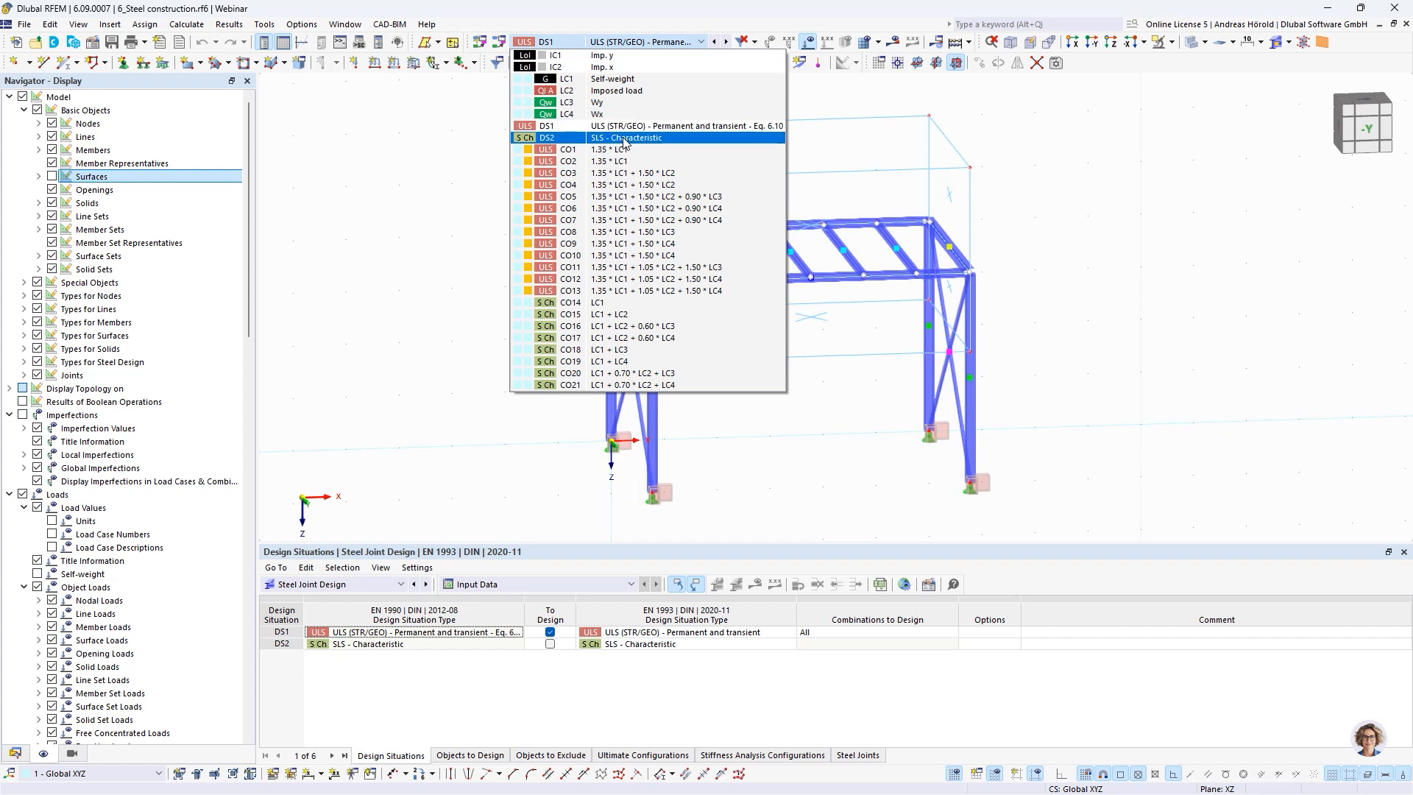
click(1057, 203)
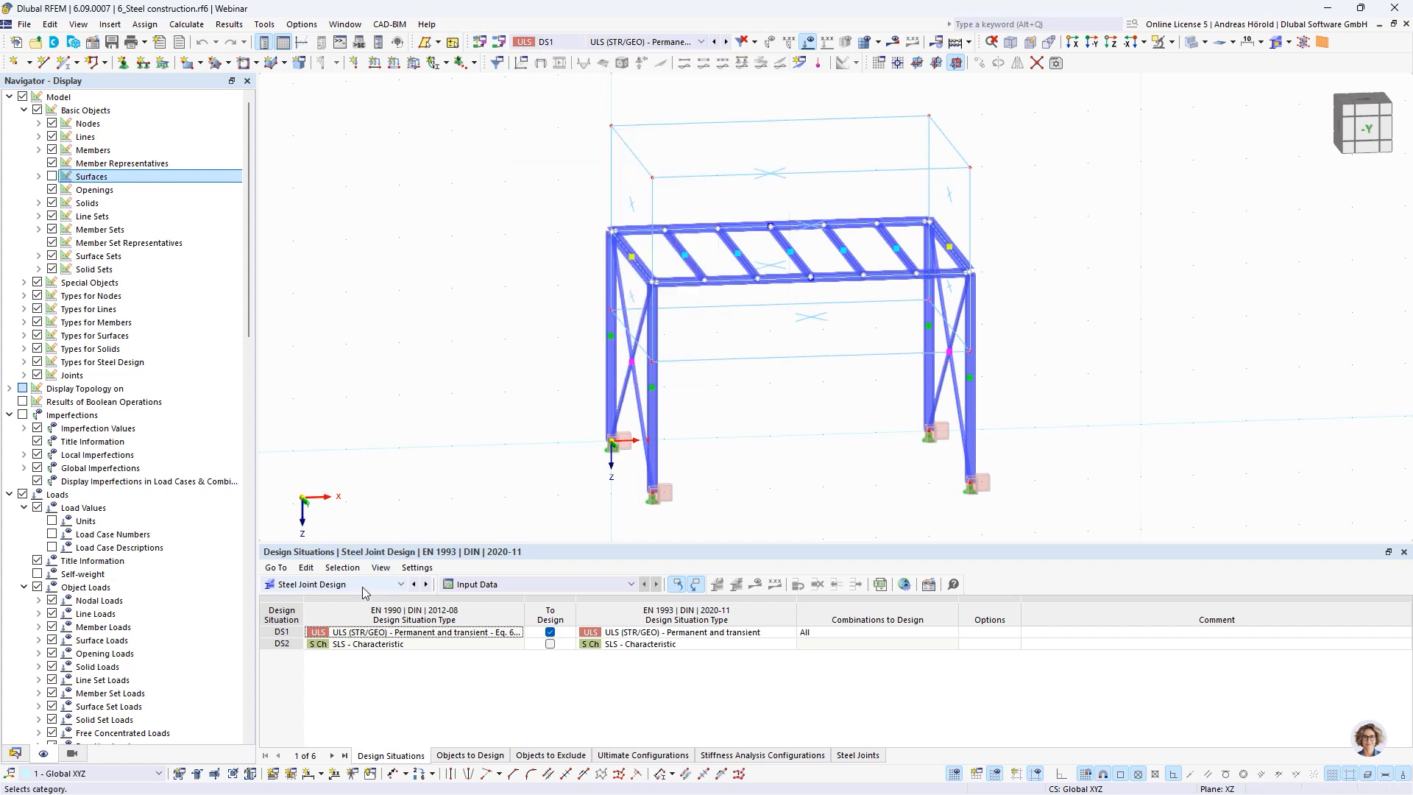
Open the Steel Design results for design ratios on members, sorted by section, in an enlarged results table
click(326, 586)
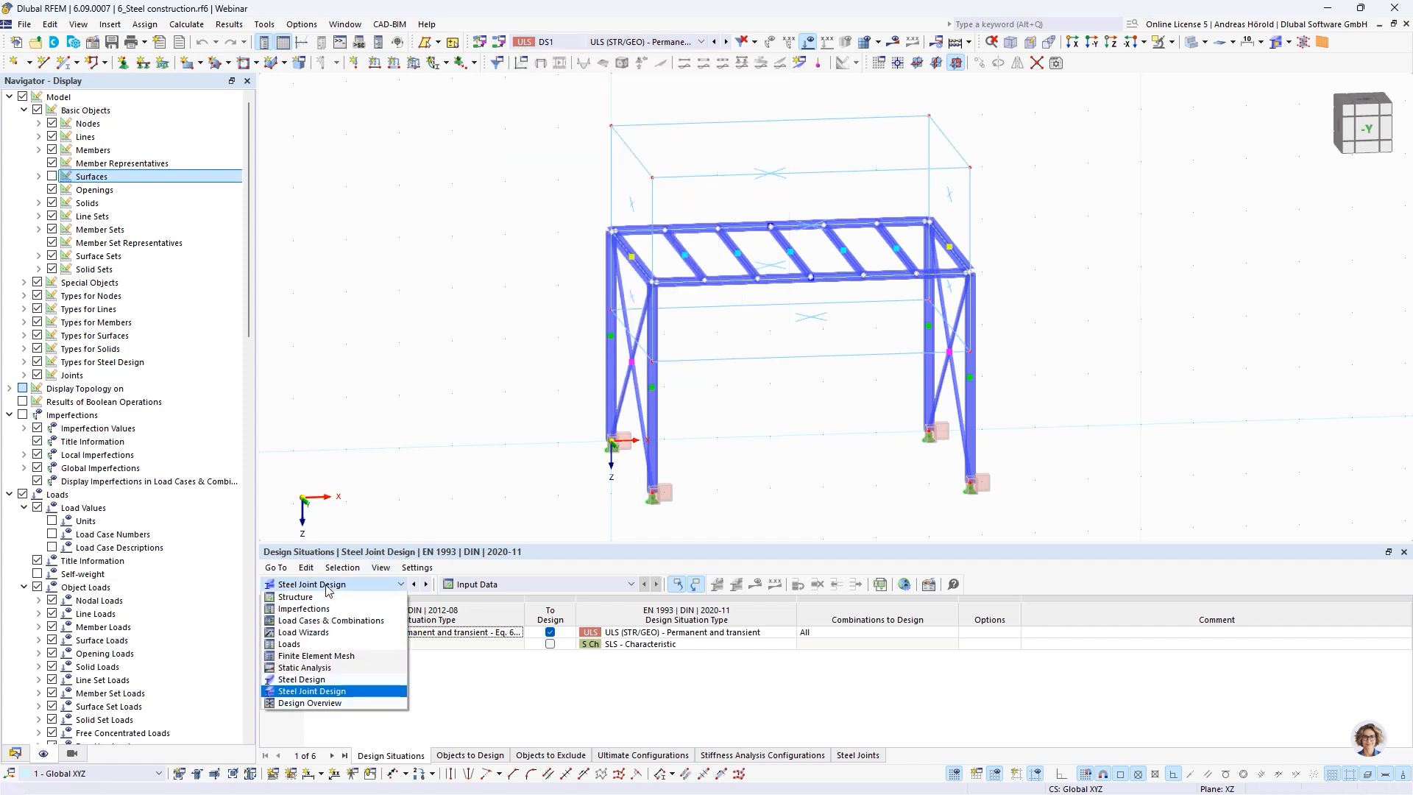
click(338, 680)
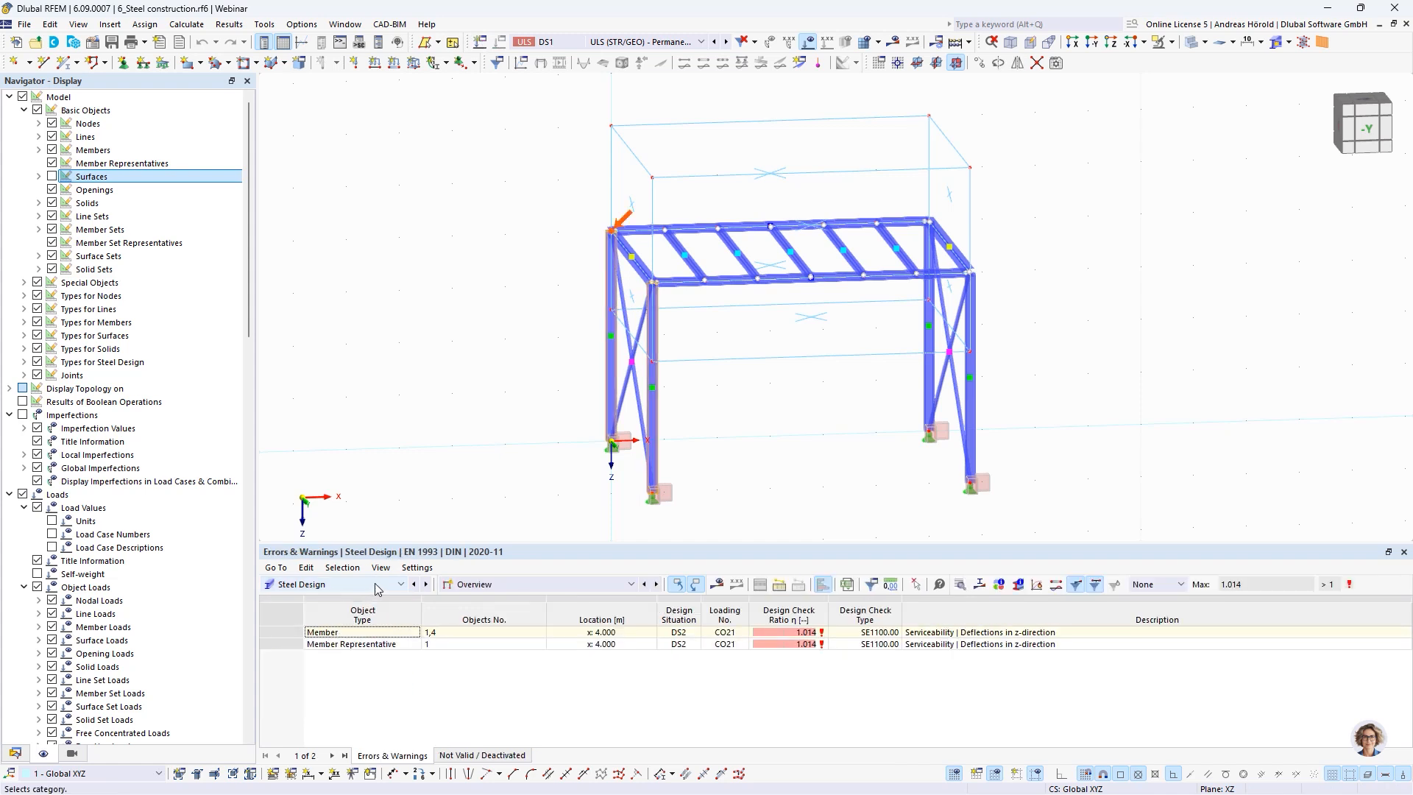
click(490, 586)
click(511, 631)
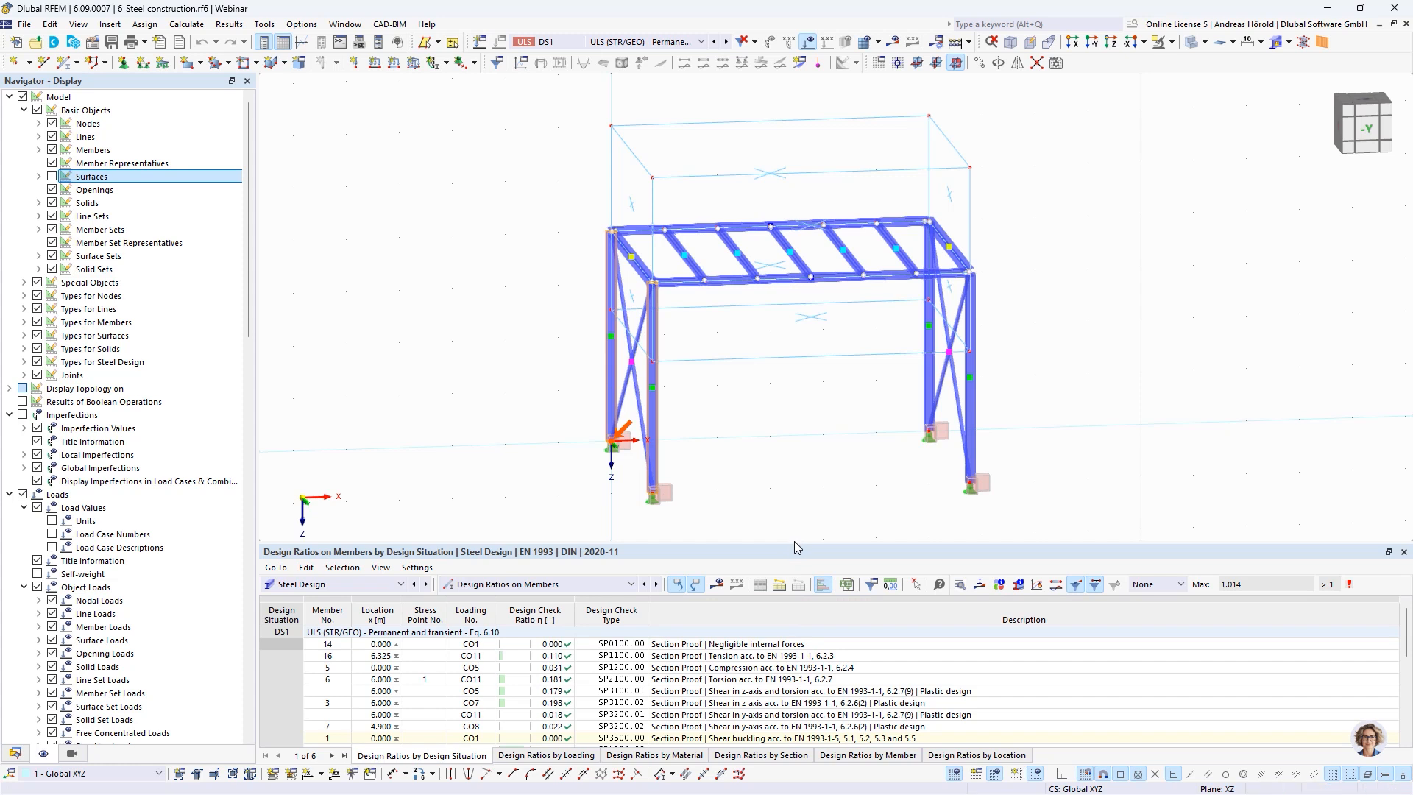
drag(793, 545, 793, 452)
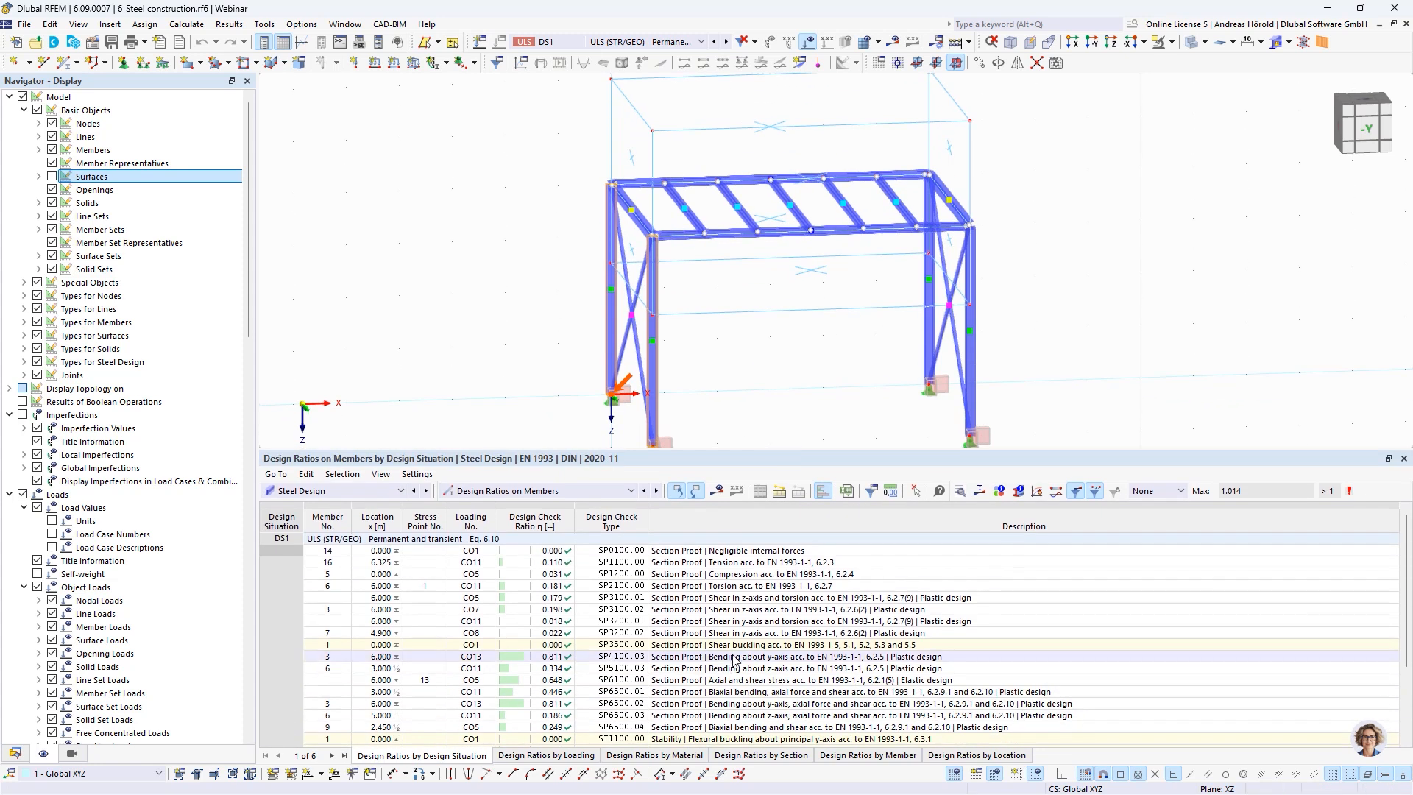
click(759, 755)
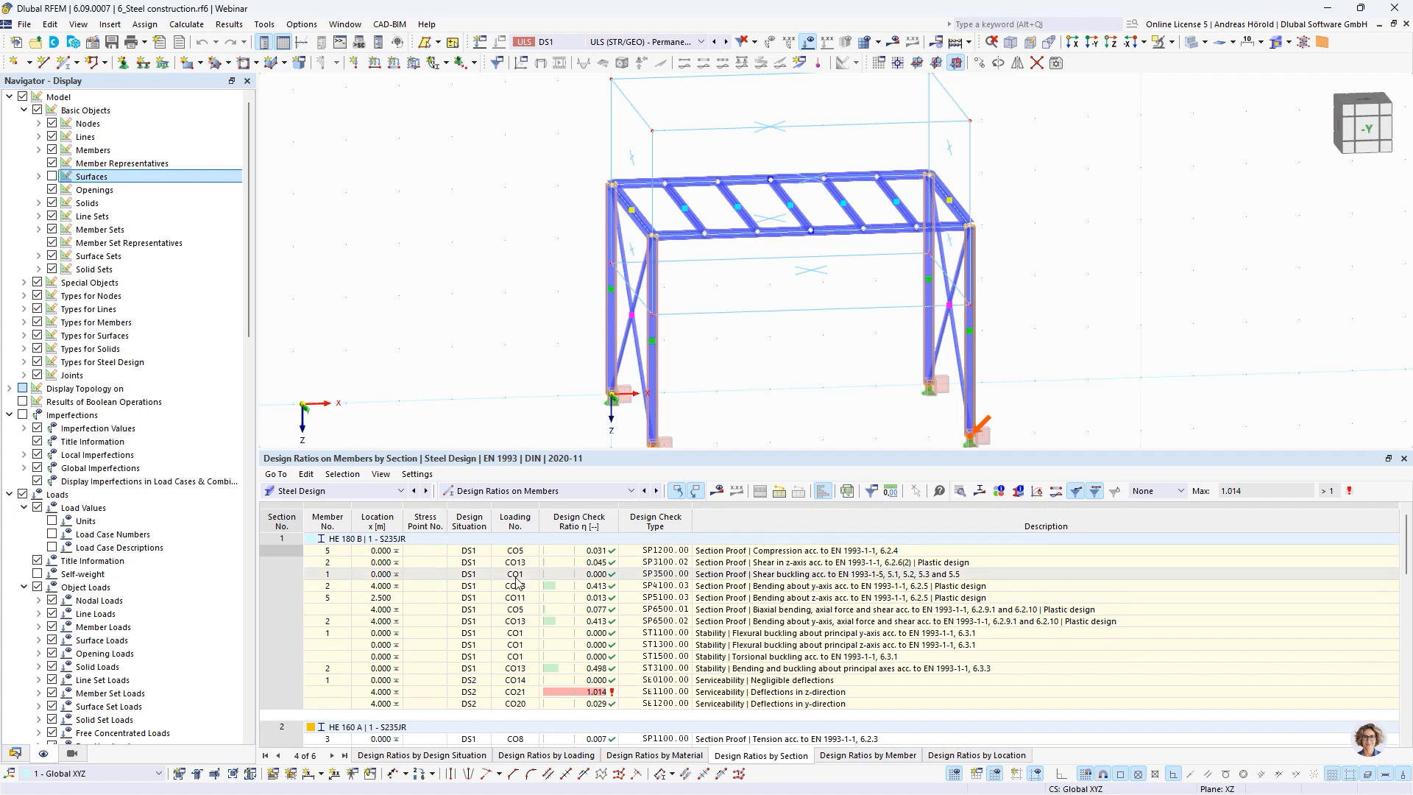
Examine the design ratios of each section, including the bending checks and the z-direction deflection check of the HE 180 B columns
scroll(637, 606, down, 6)
scroll(637, 606, down, 2)
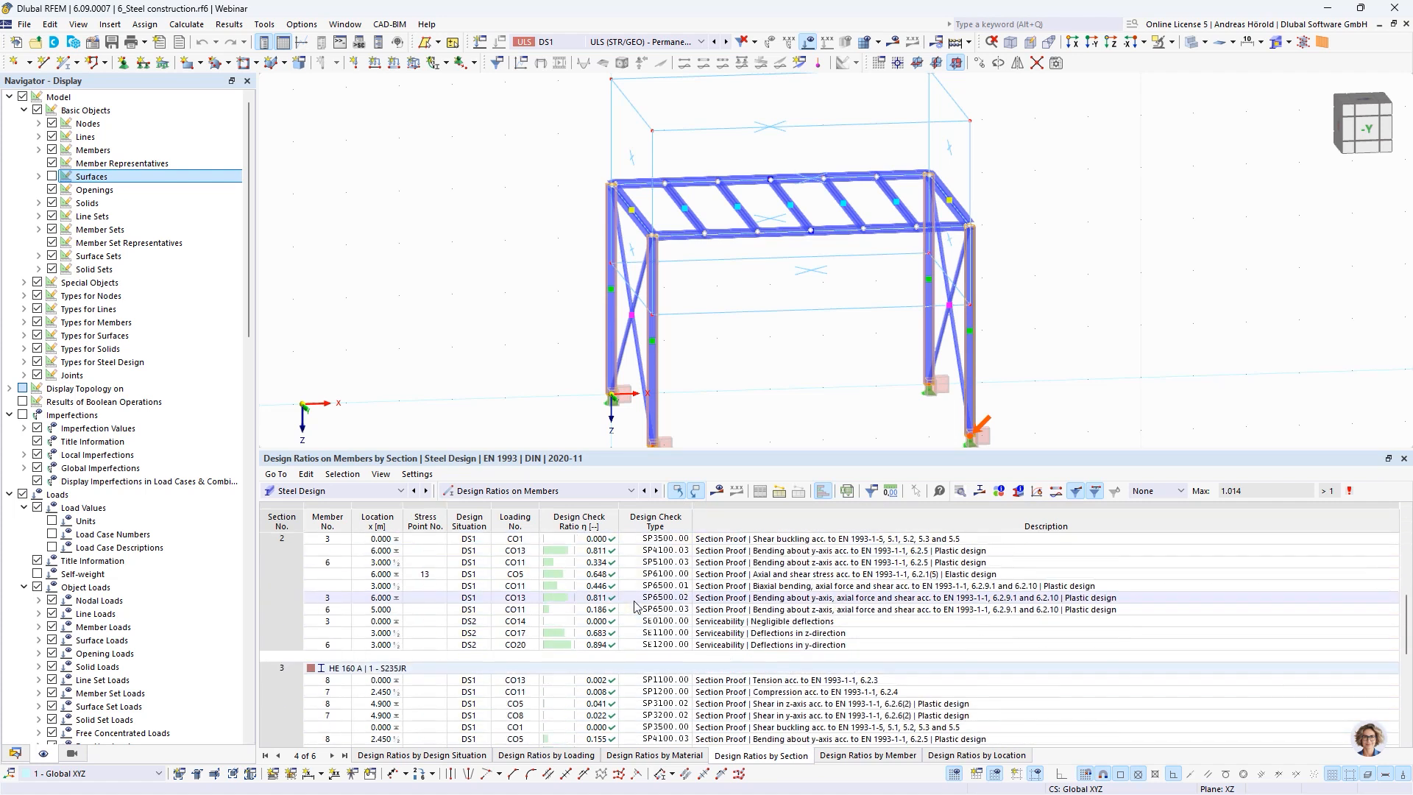
scroll(637, 608, up, 5)
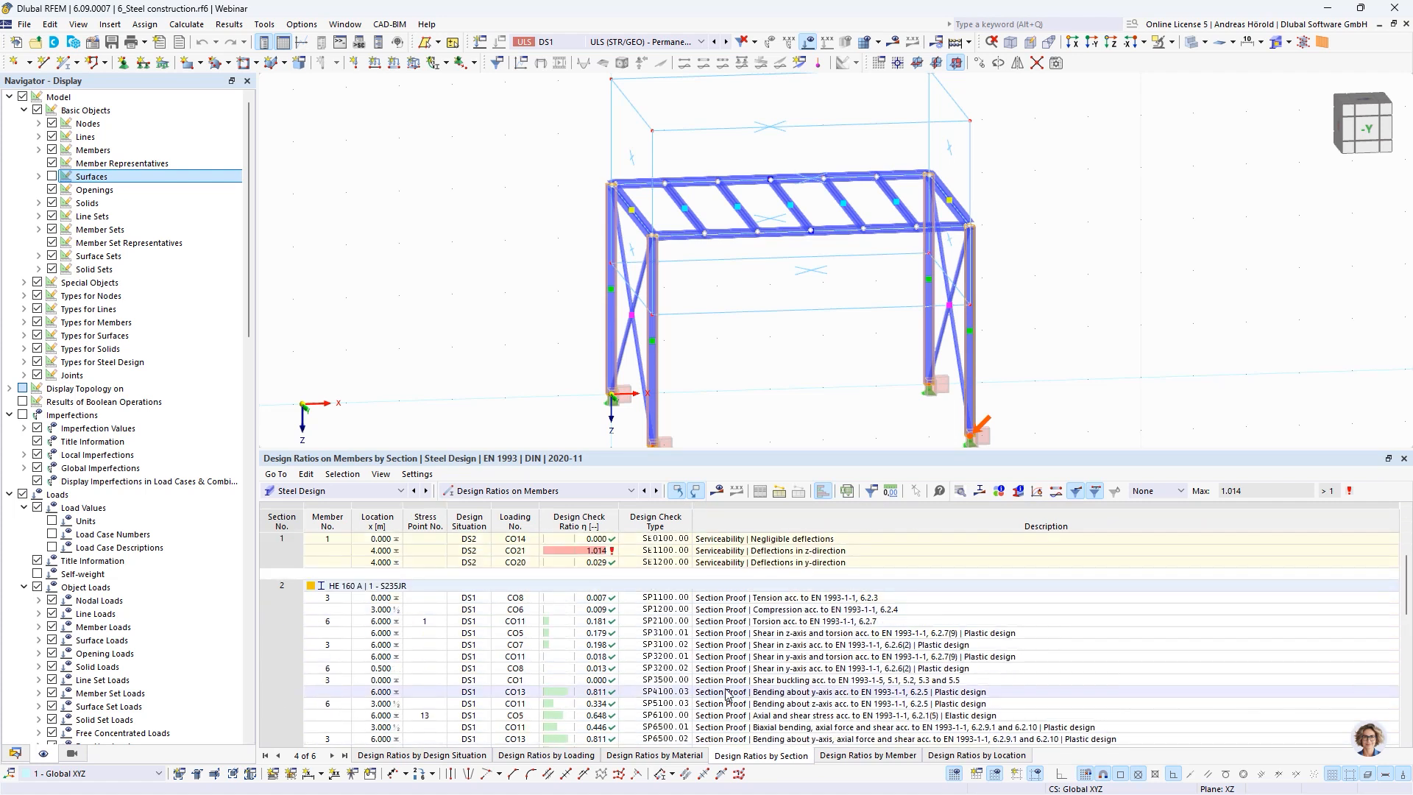
click(642, 692)
scroll(662, 589, down, 8)
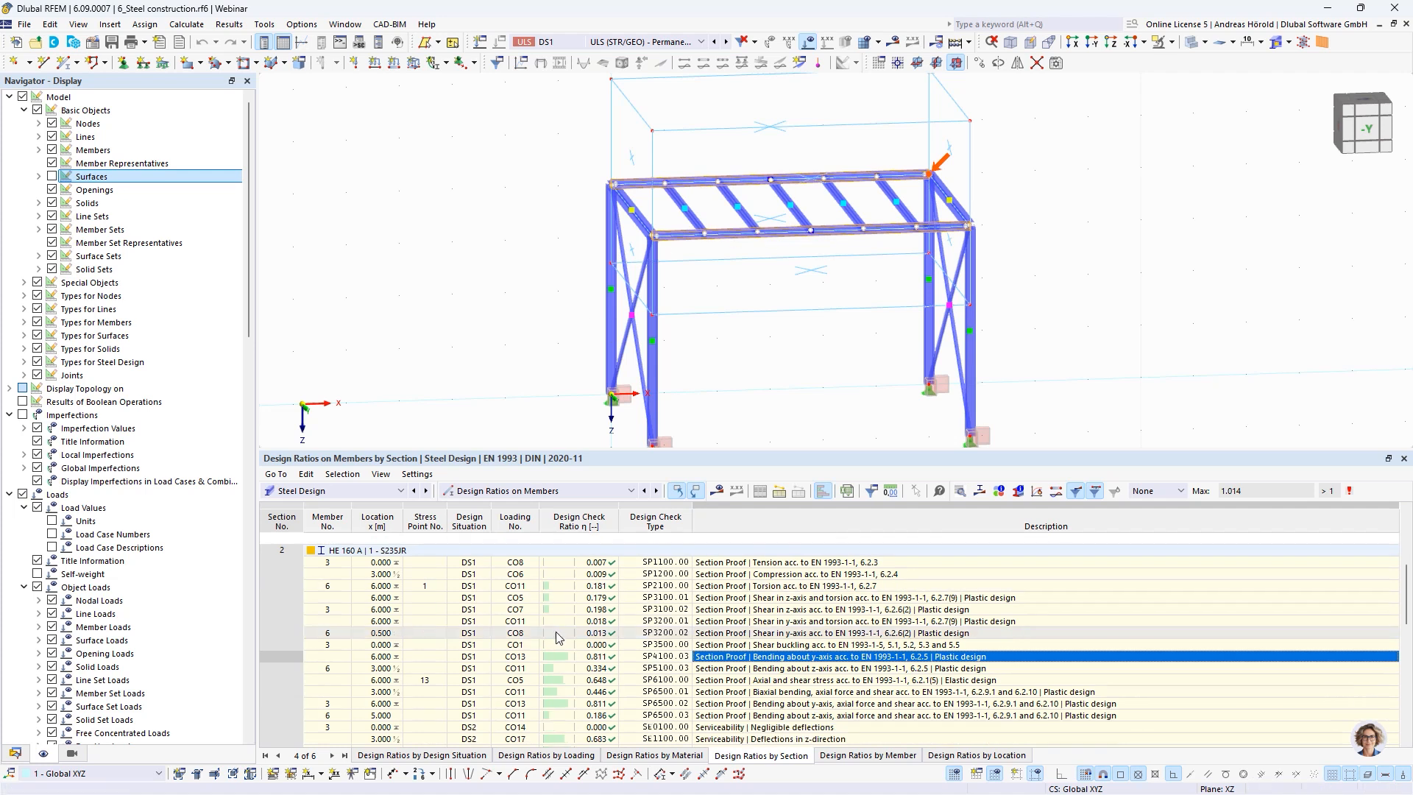
click(690, 575)
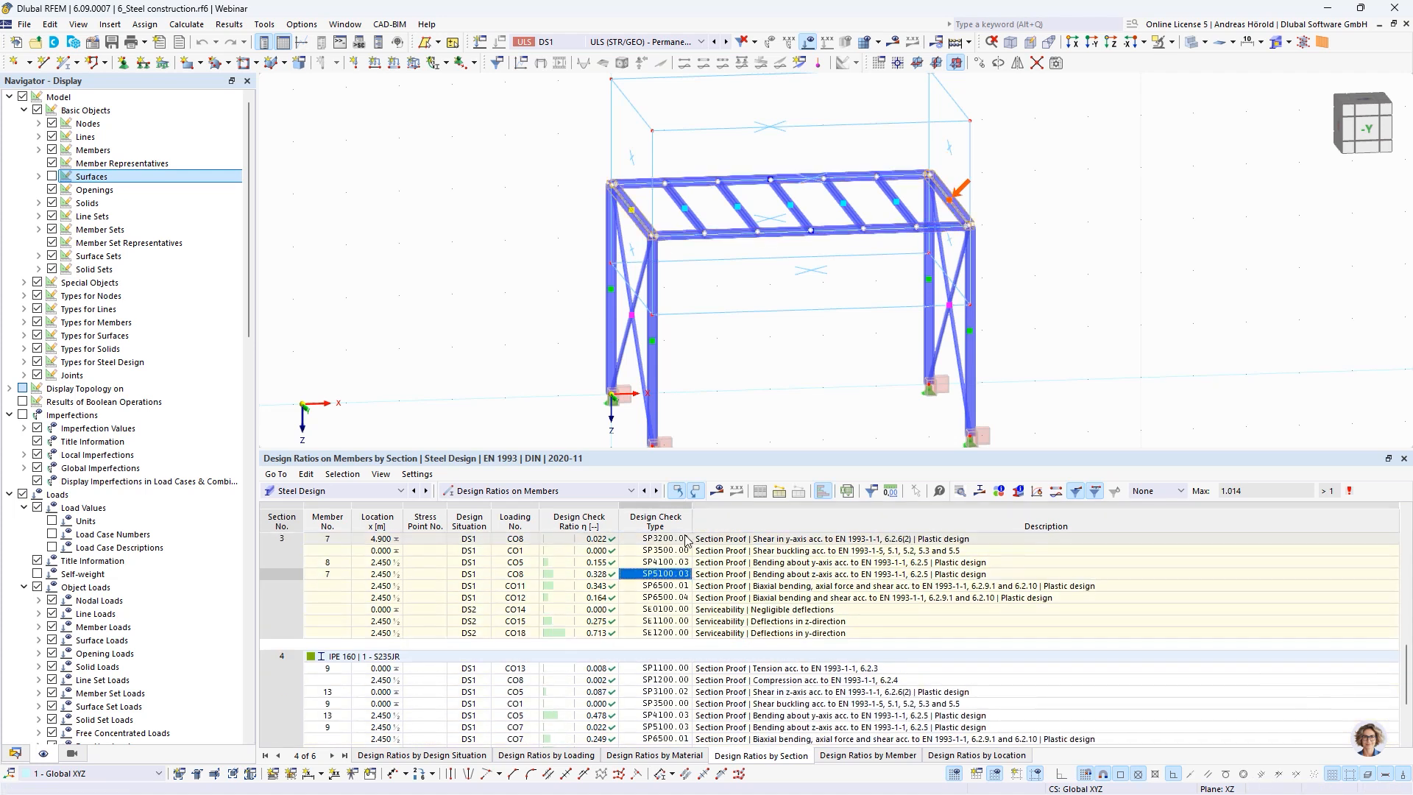
scroll(772, 662, down, 3)
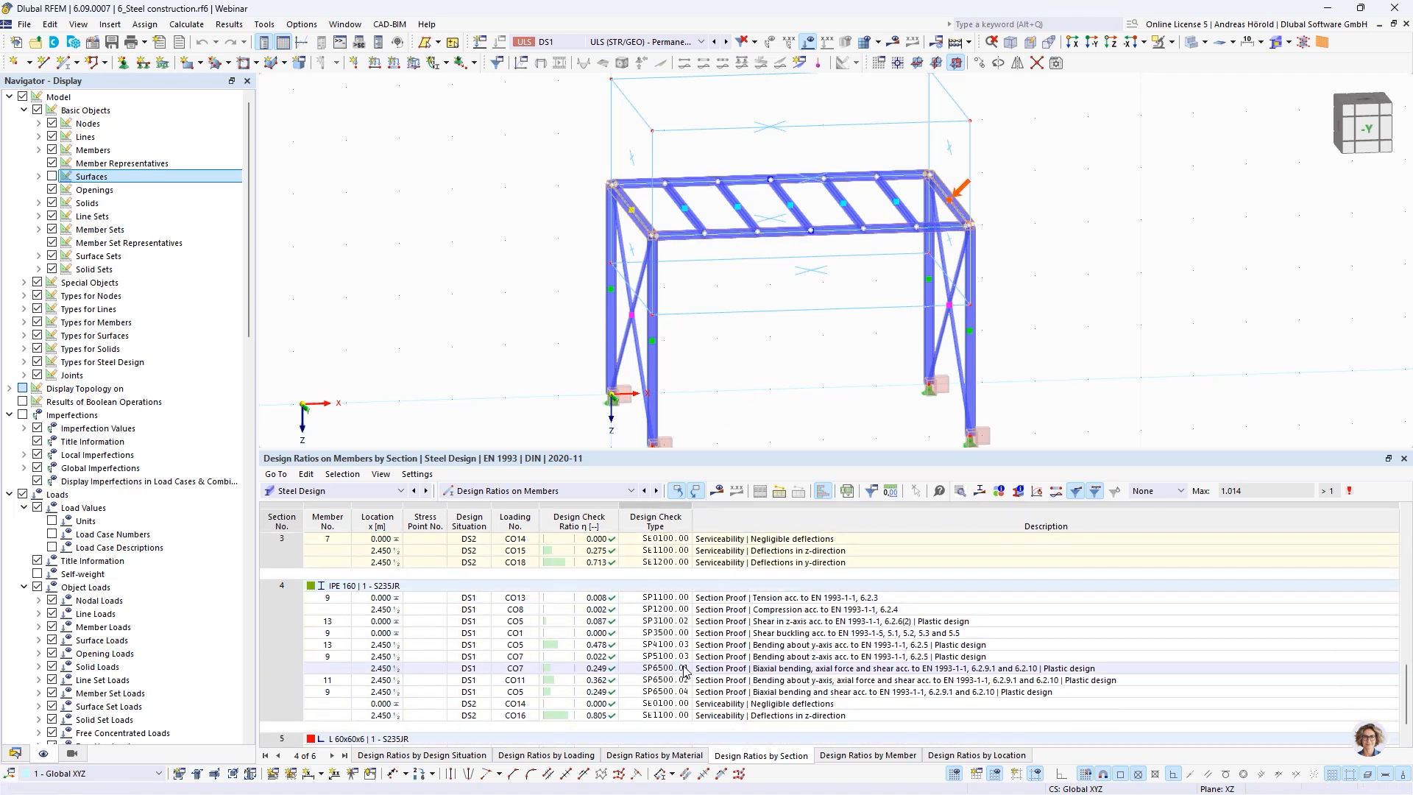
scroll(699, 655, up, 15)
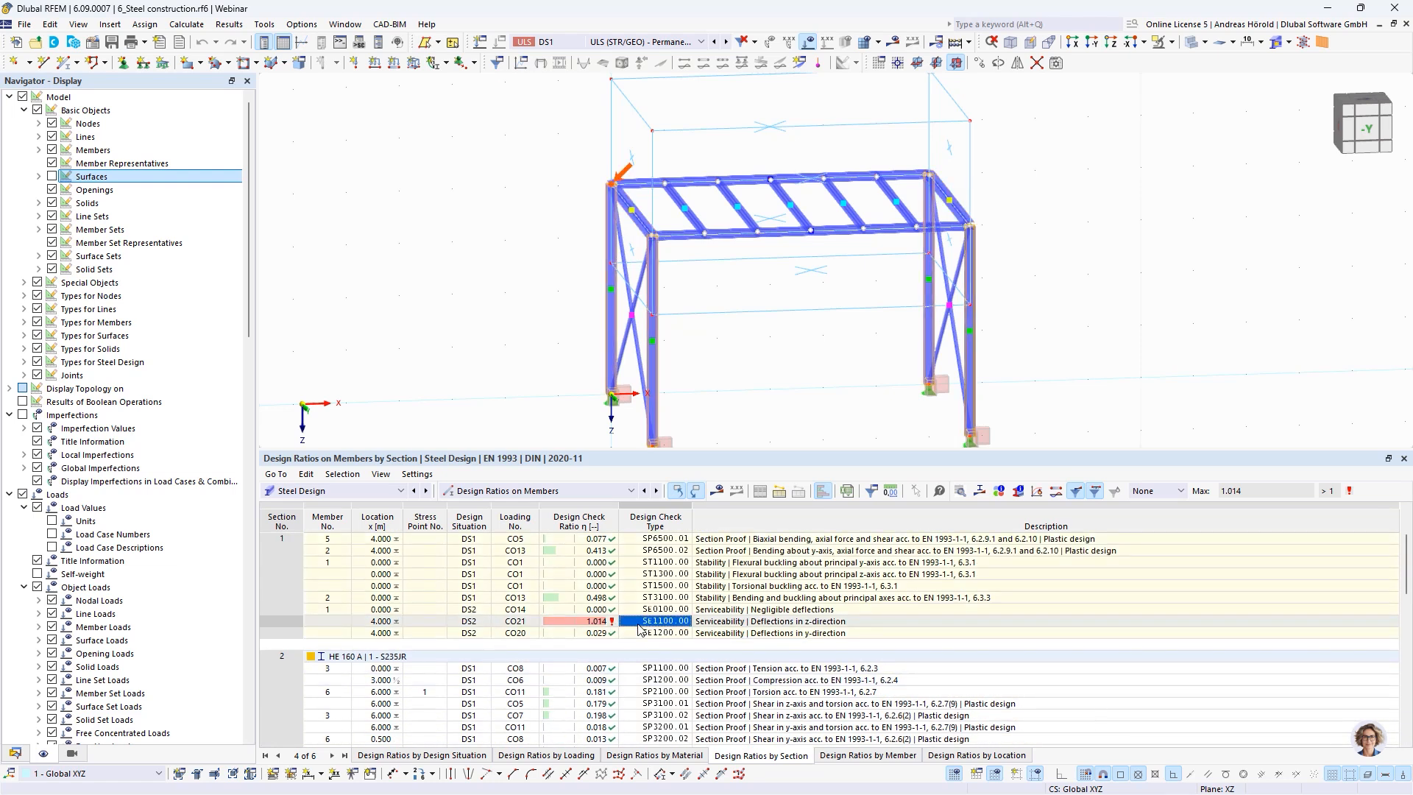
click(638, 622)
scroll(638, 625, up, 2)
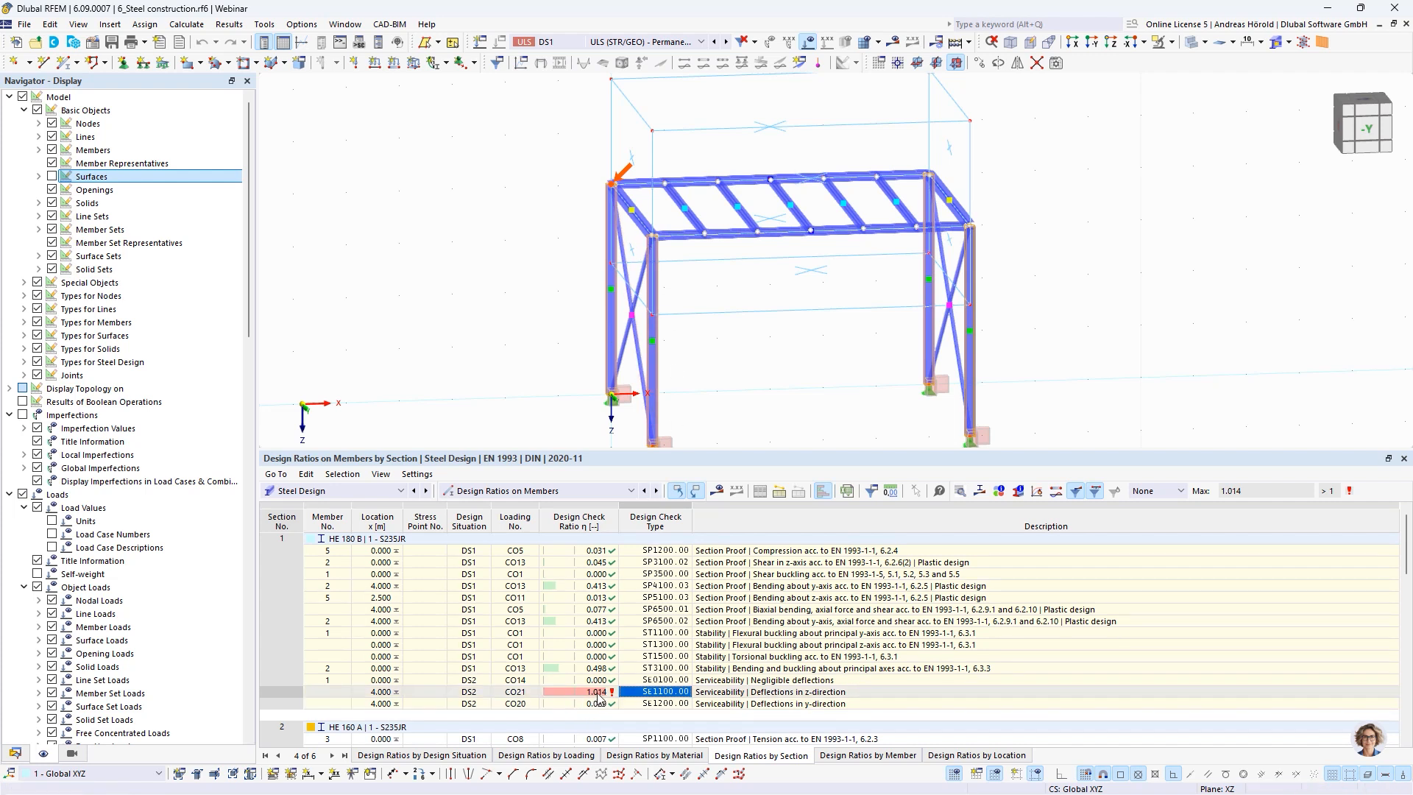
Reduce the results table's height and create a new steel joint at the front frame corner, node 6
drag(772, 449, 772, 526)
click(766, 443)
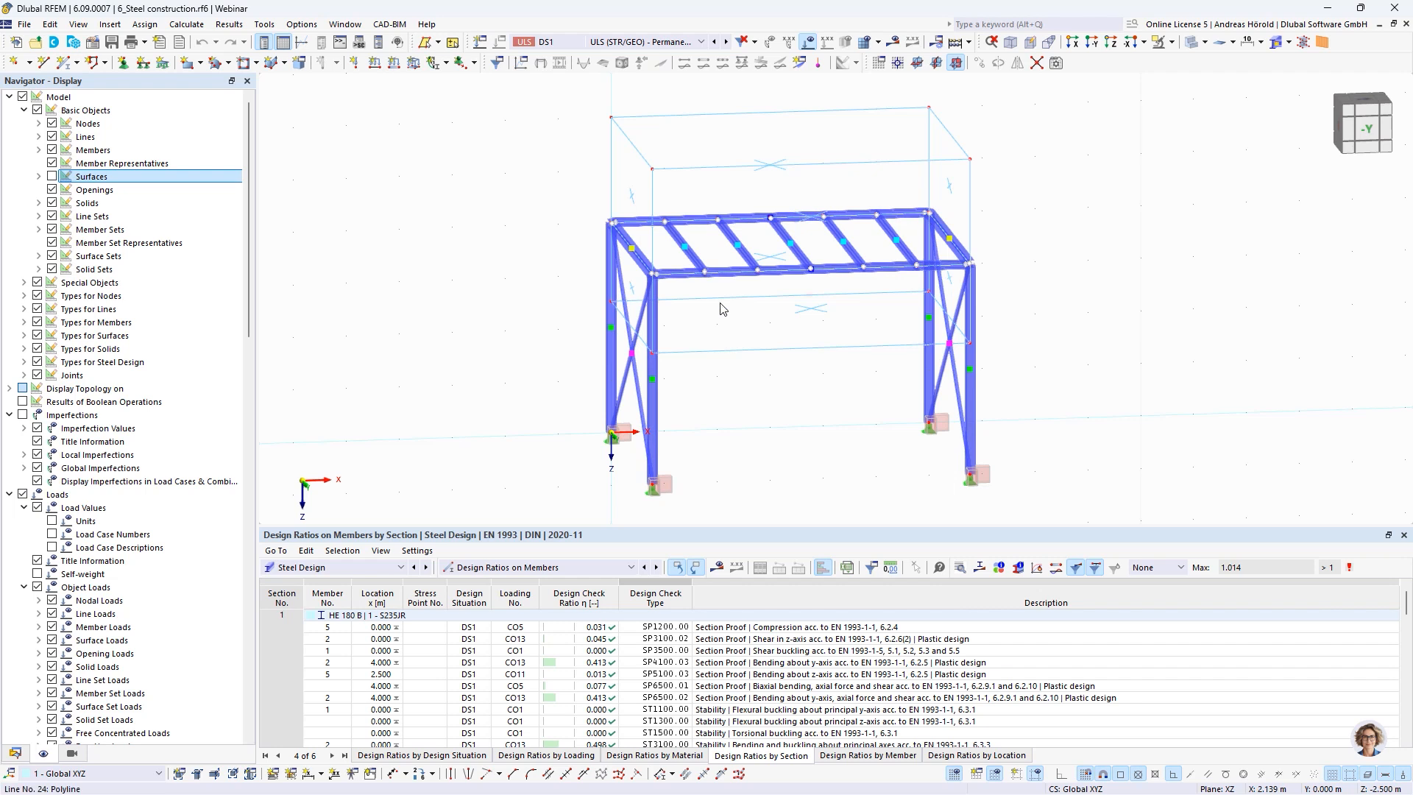
right_click(654, 281)
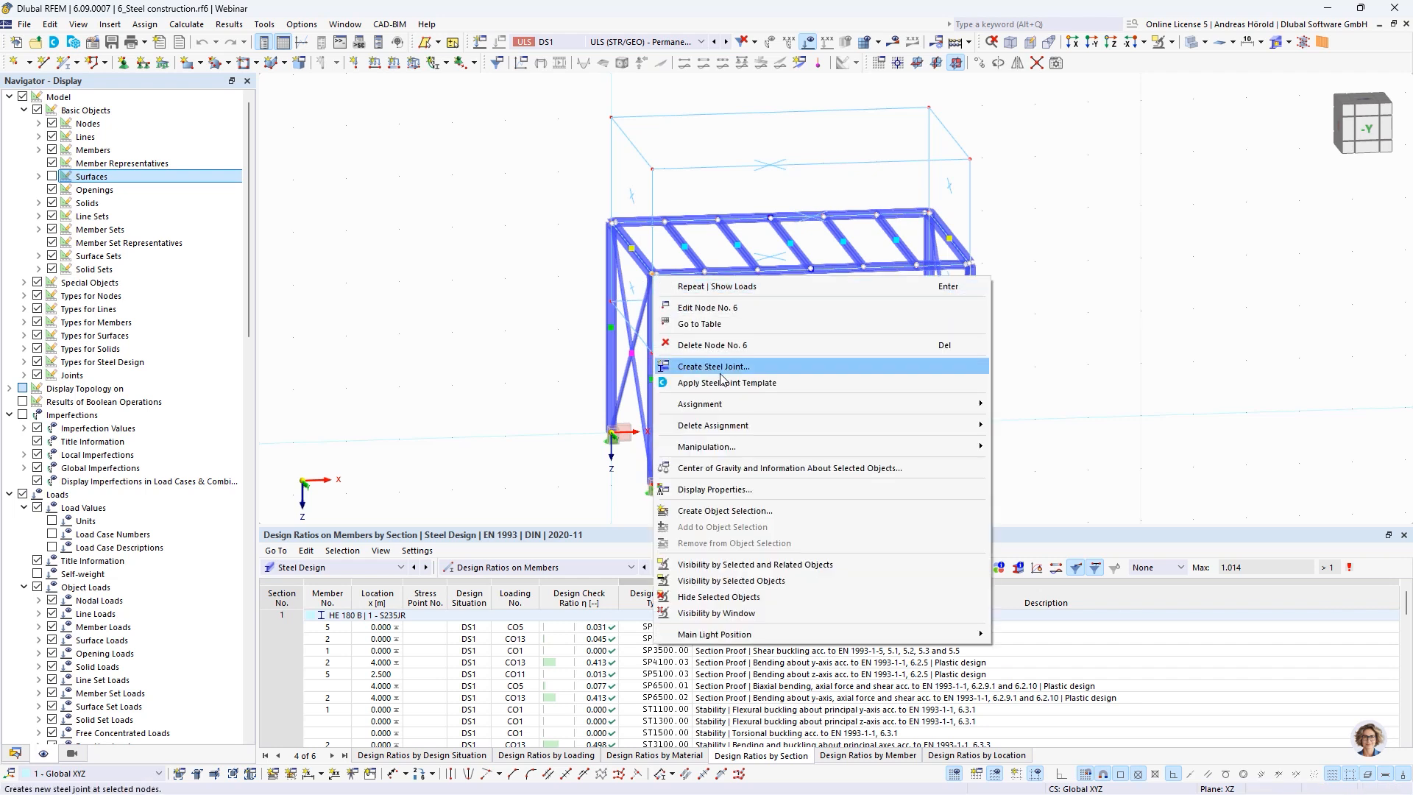
click(720, 368)
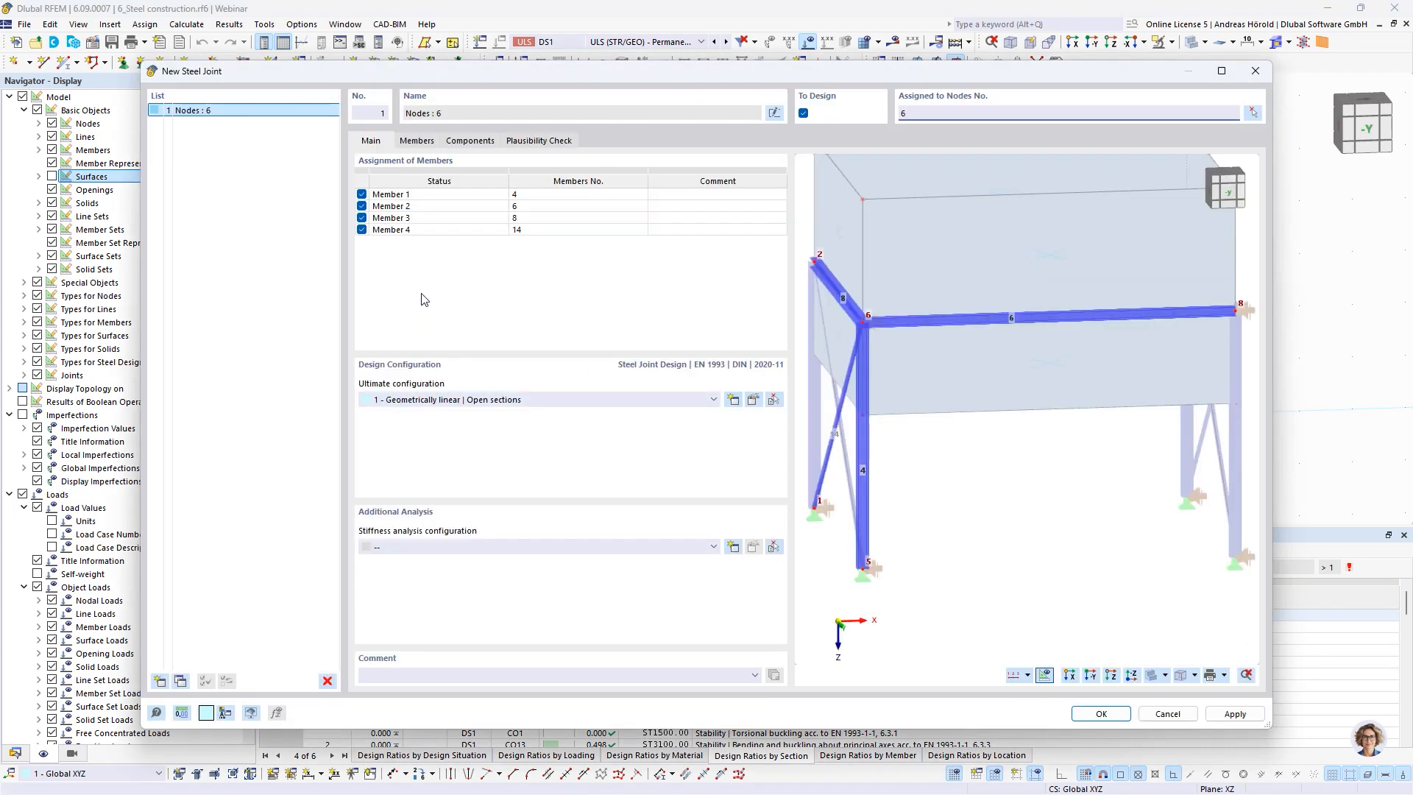
Rename Member 1 as Column 1 and Member 2 as Beam 2 in the joint's member assignment
click(392, 195)
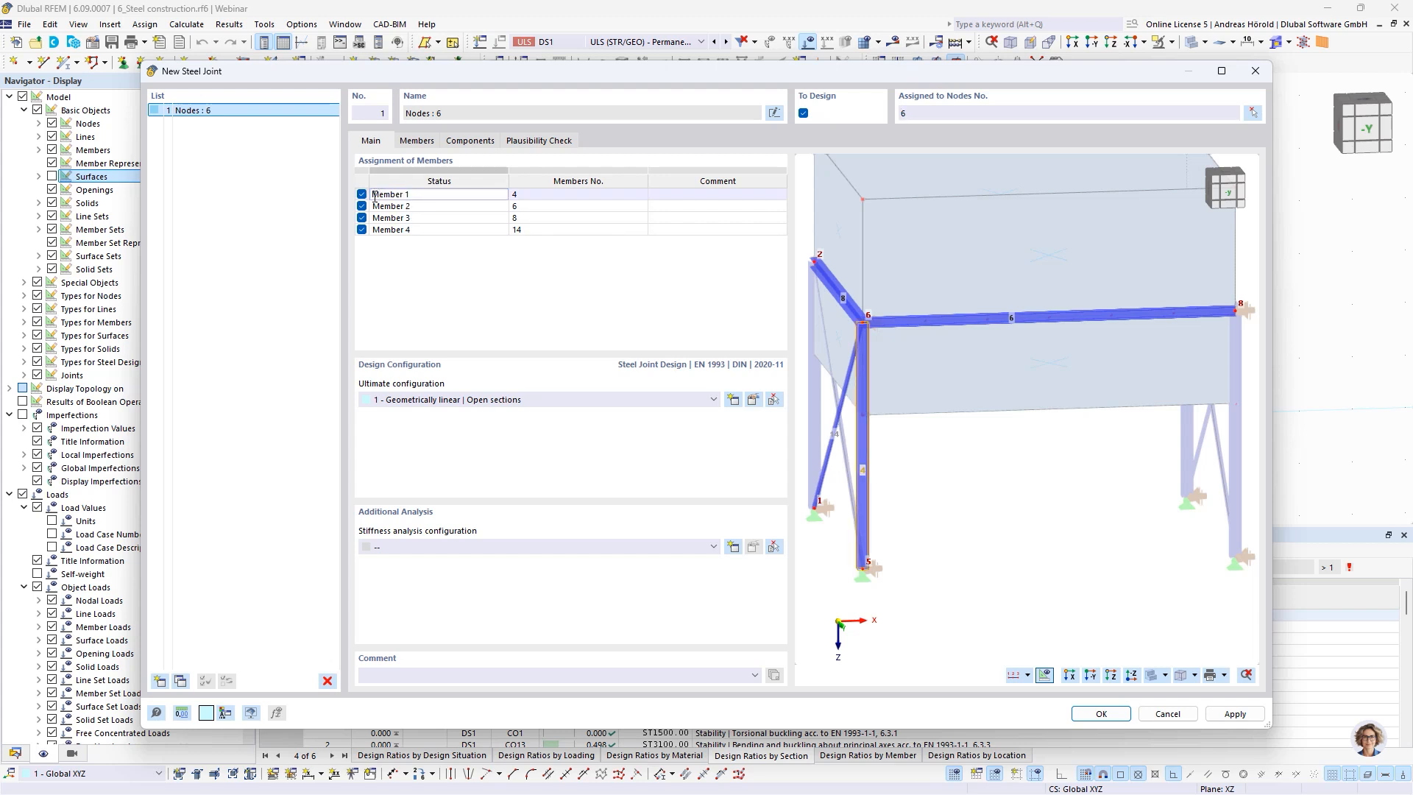
drag(375, 196, 394, 196)
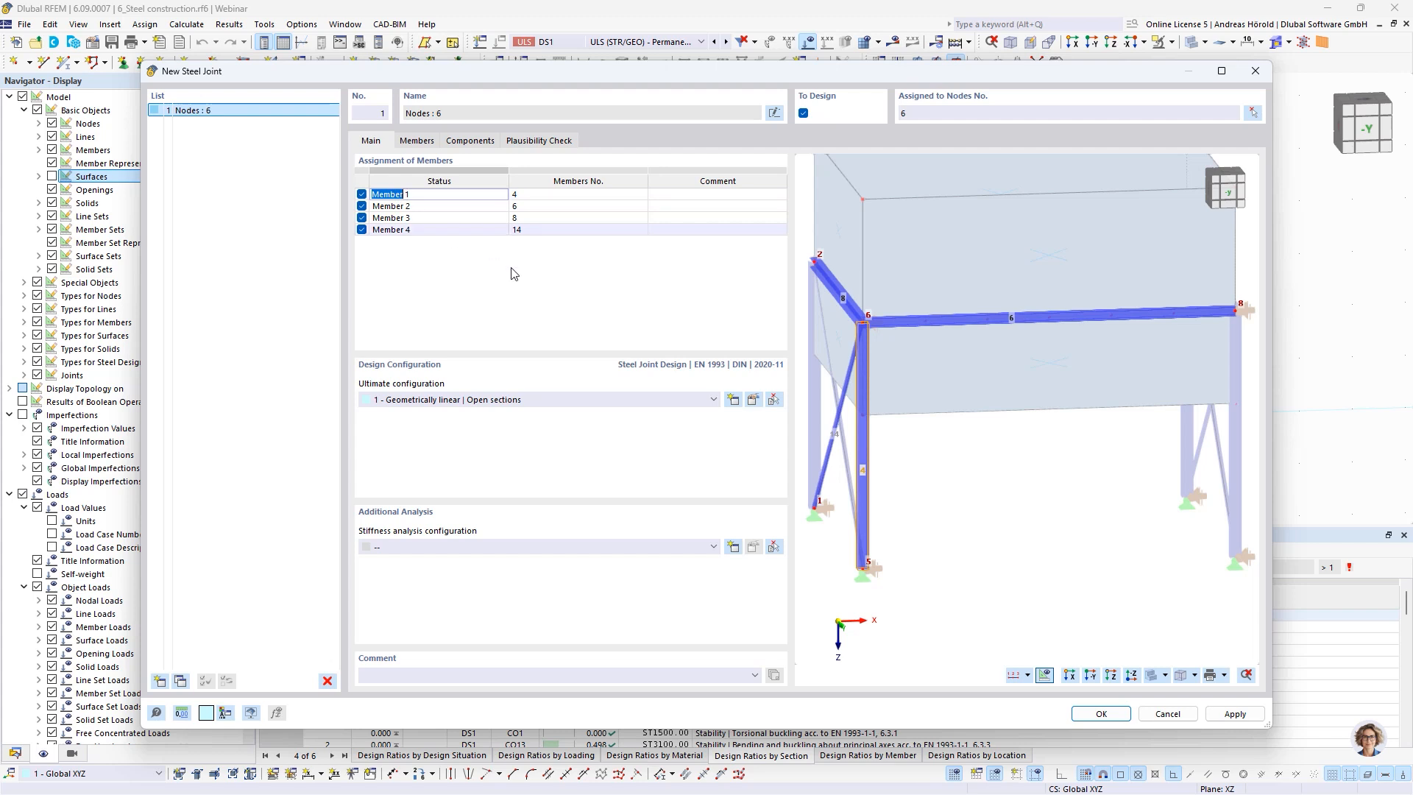
text(Column)
click(385, 207)
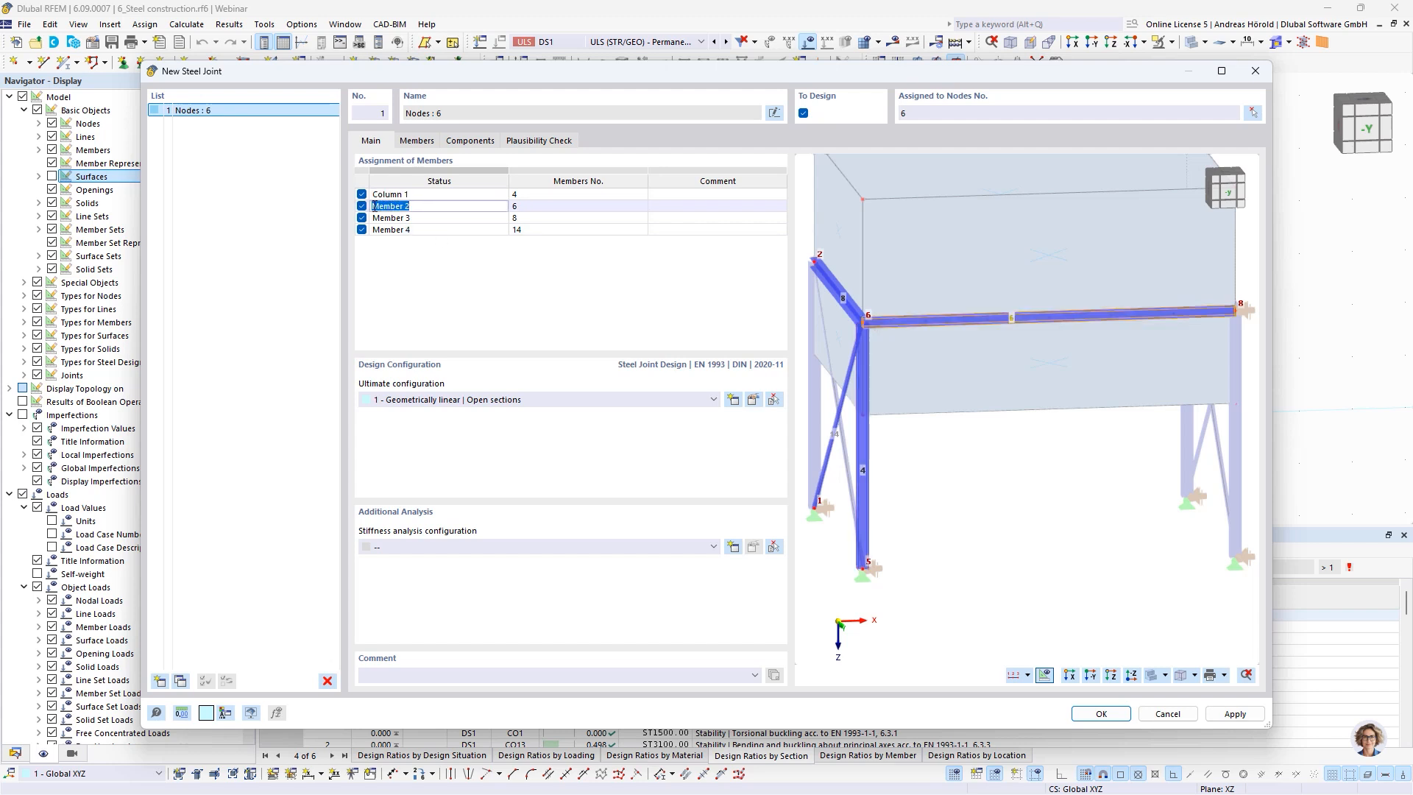
text(Beam)
key(Delete)
key(Delete)
key(Delete)
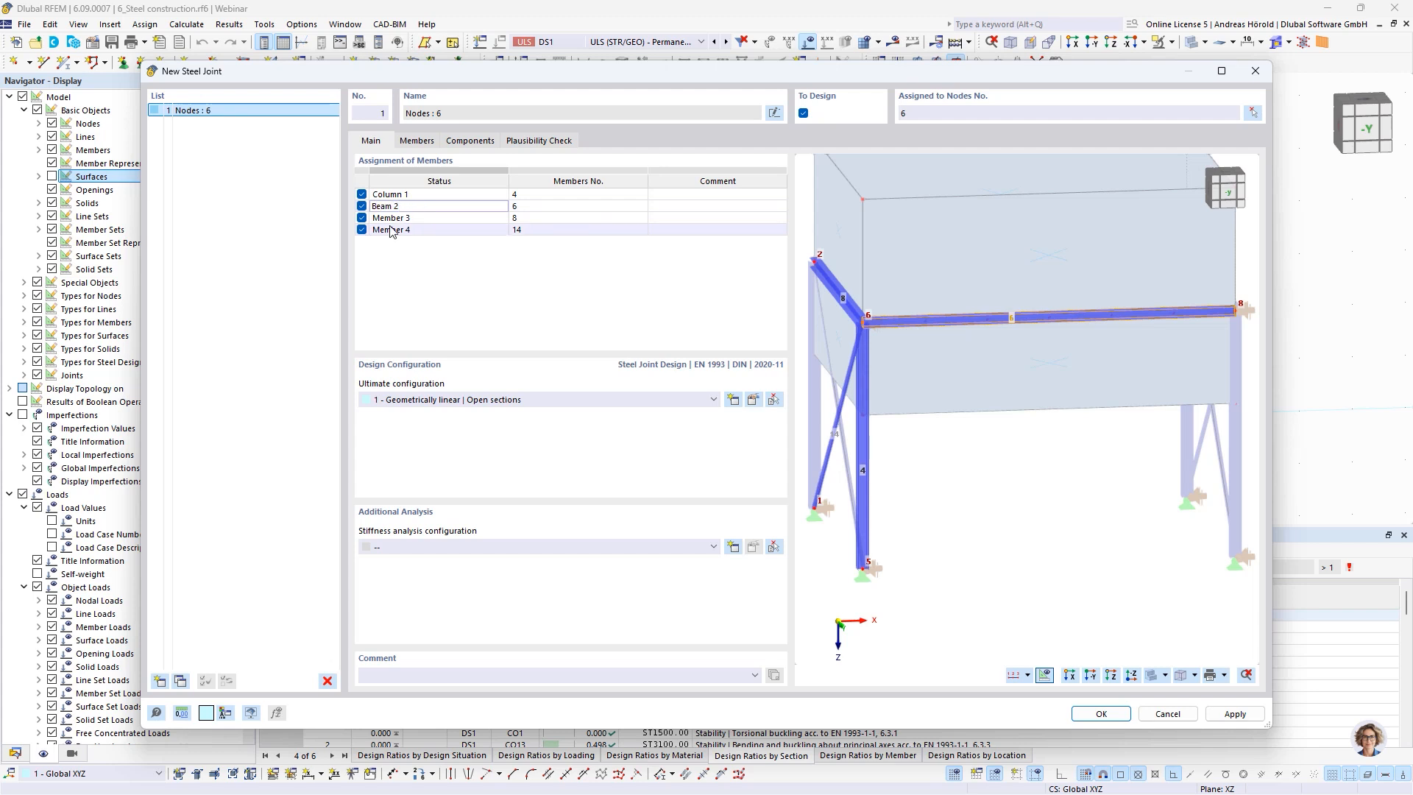
Remove the numbers from the first two member names so they read Column and Beam
click(416, 195)
click(414, 195)
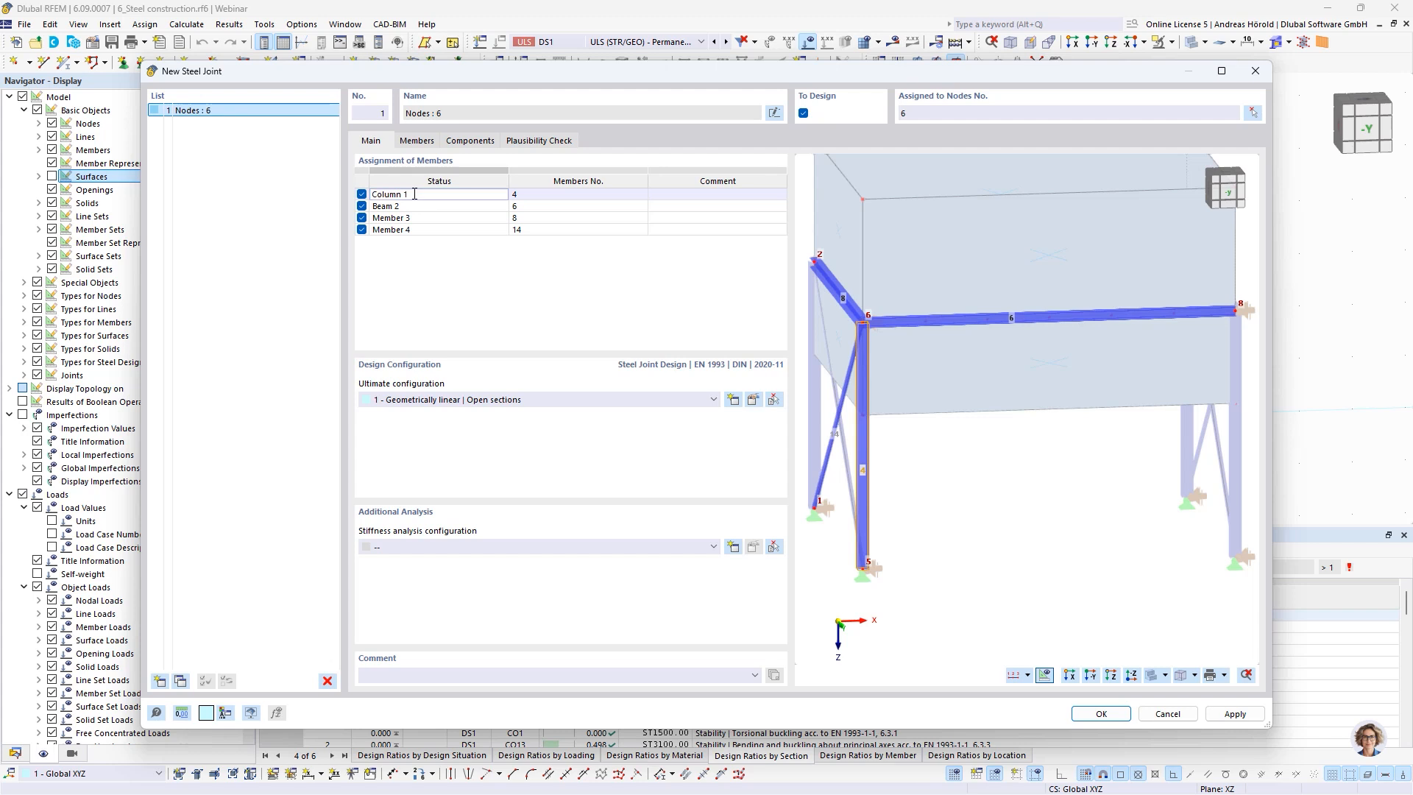
click(406, 206)
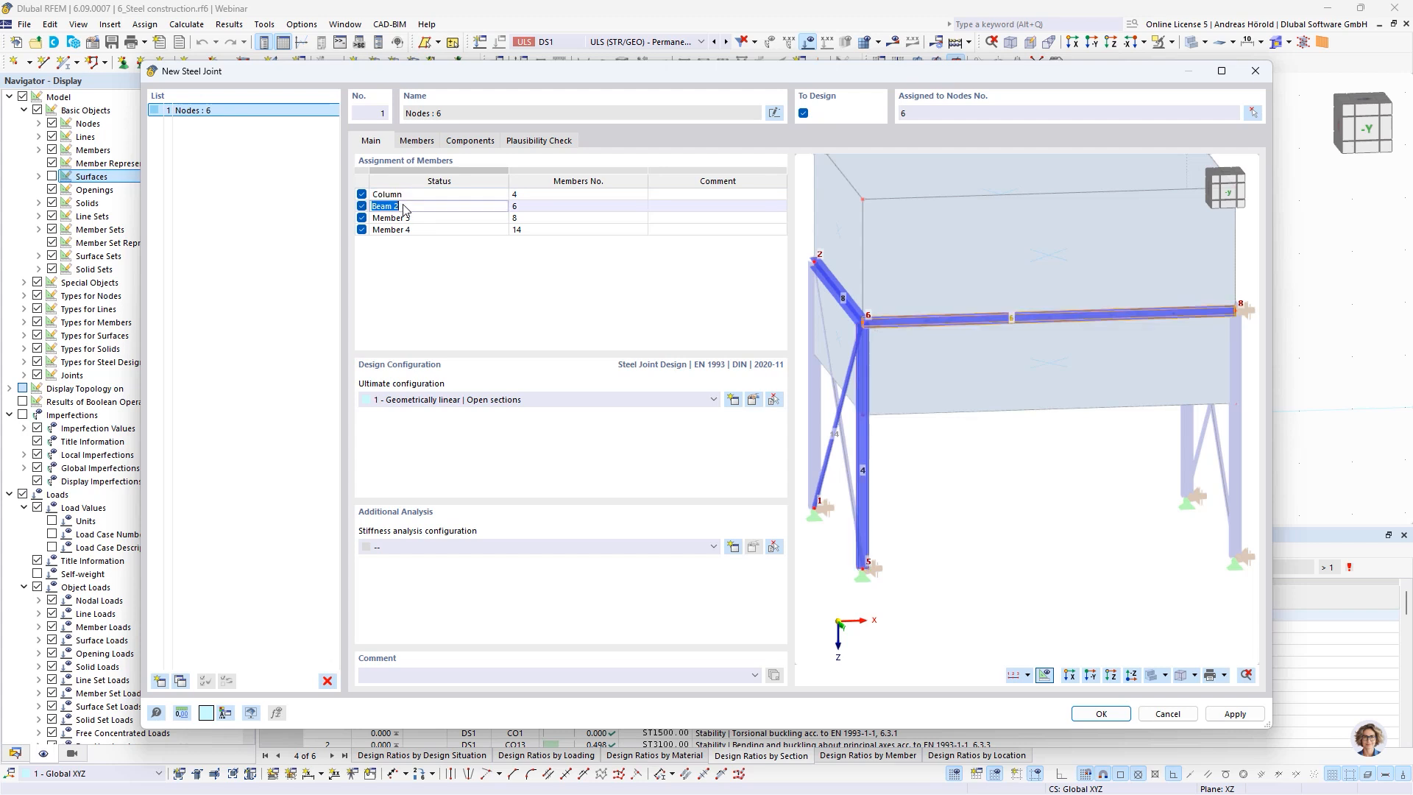
Exclude Member 3 and Member 4 from the joint's member assignment
click(404, 217)
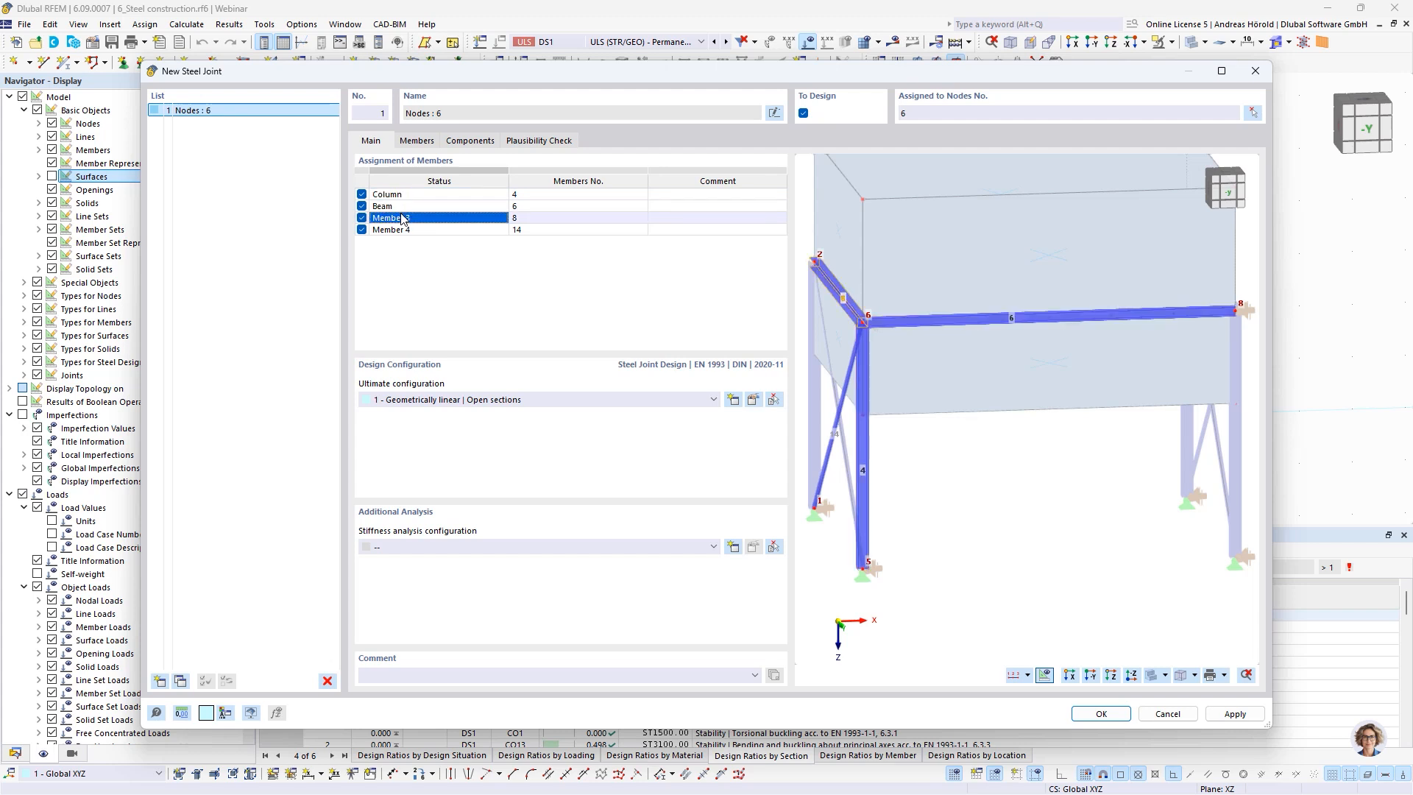
click(362, 218)
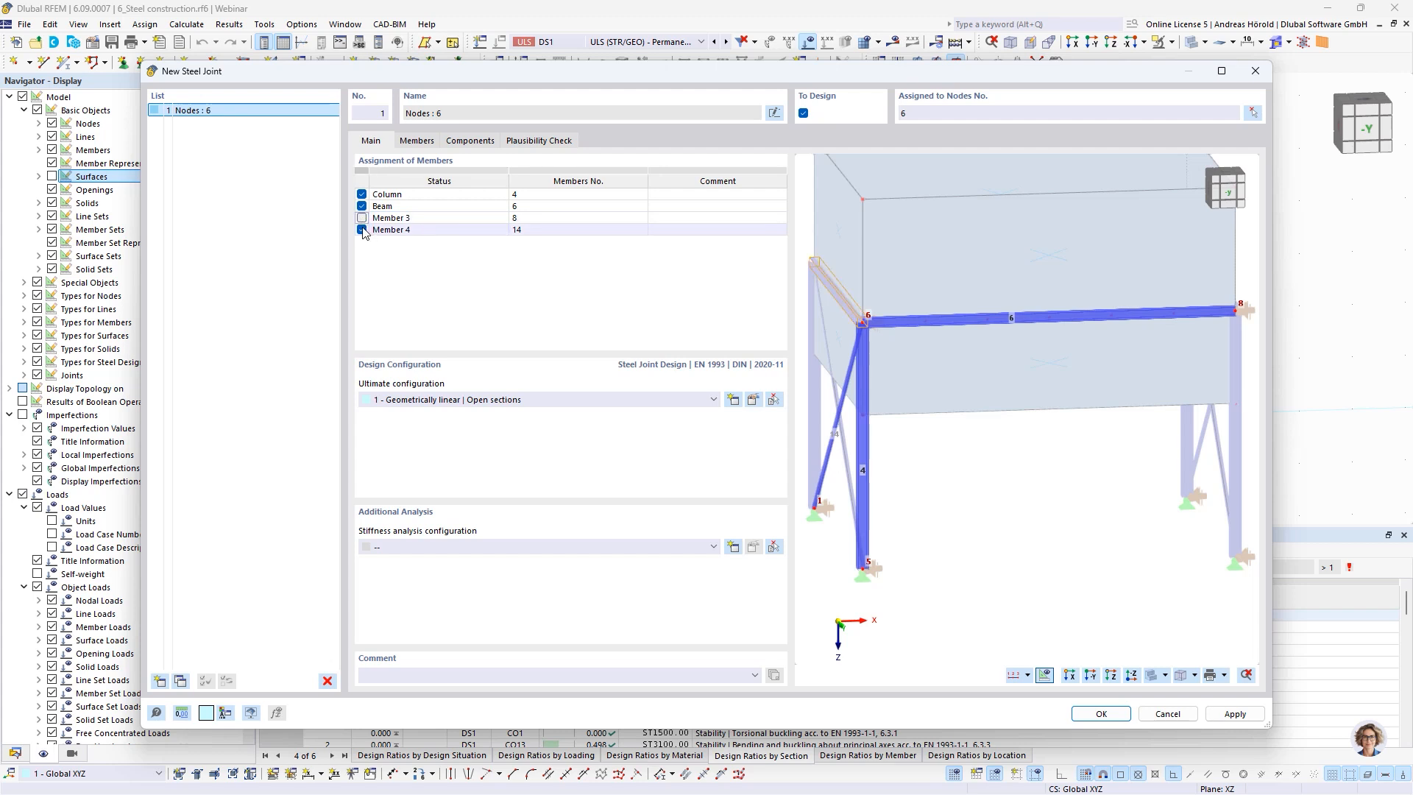
click(361, 230)
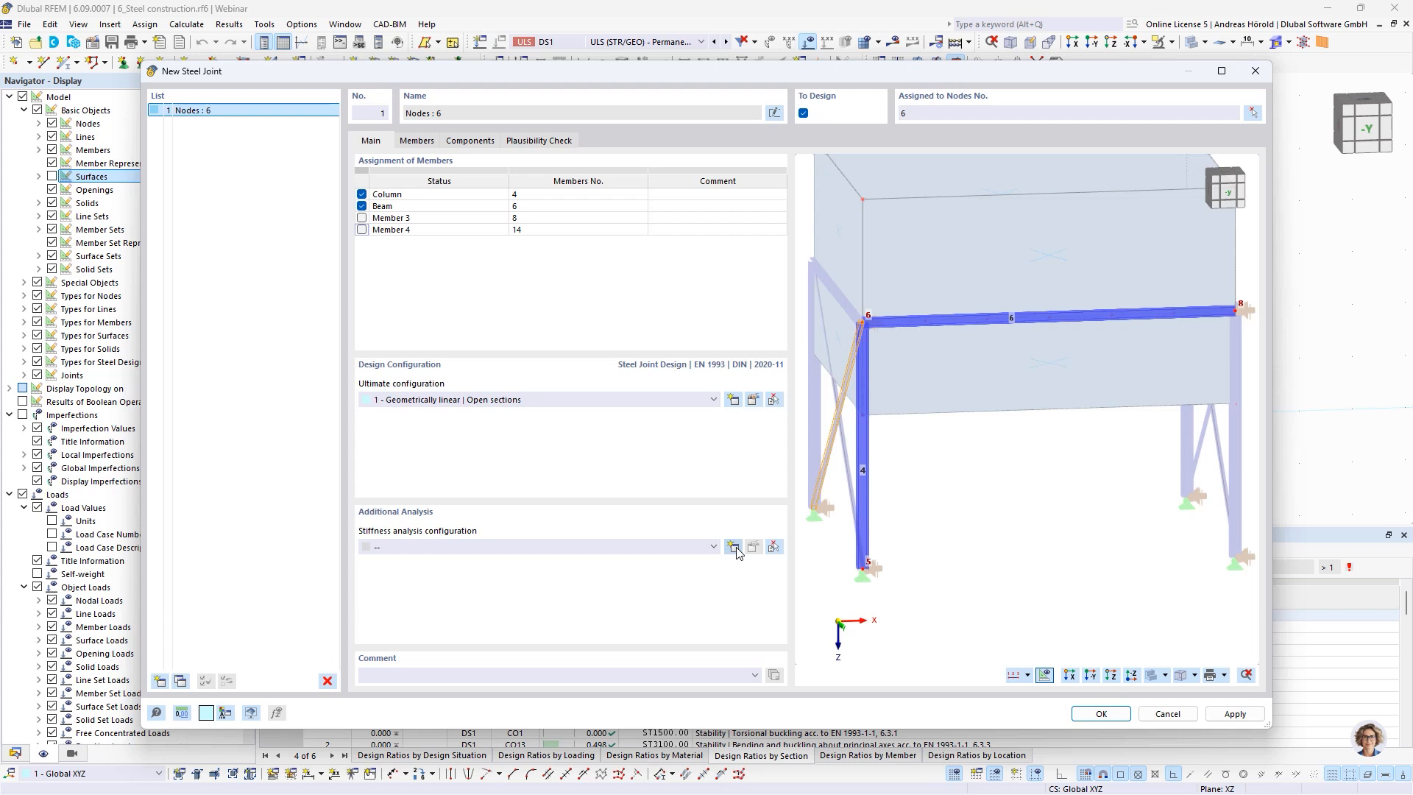
Assign stiffness analysis configuration 2, Initial stiffness | Joint-structure interaction, to the joint and review its design parameters
click(712, 548)
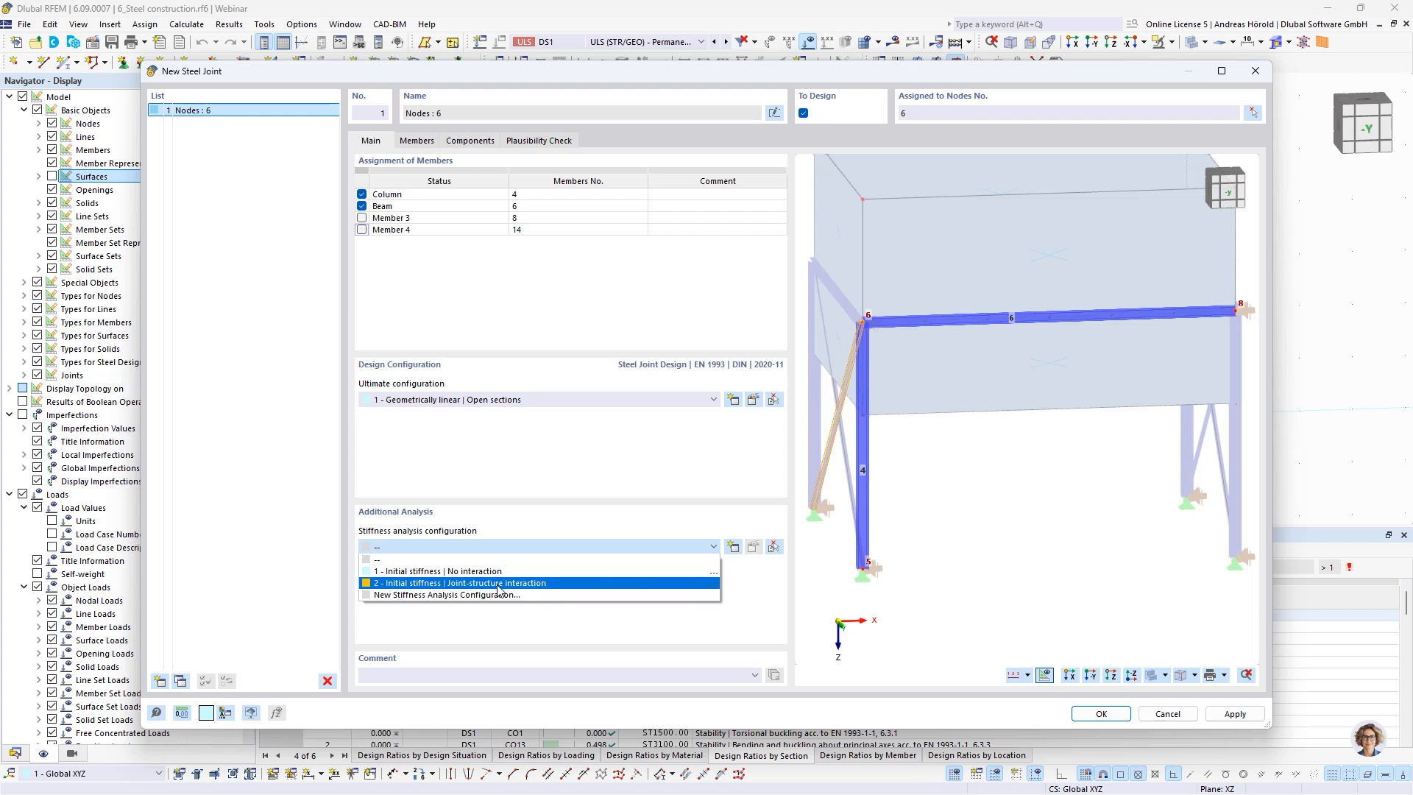
click(530, 583)
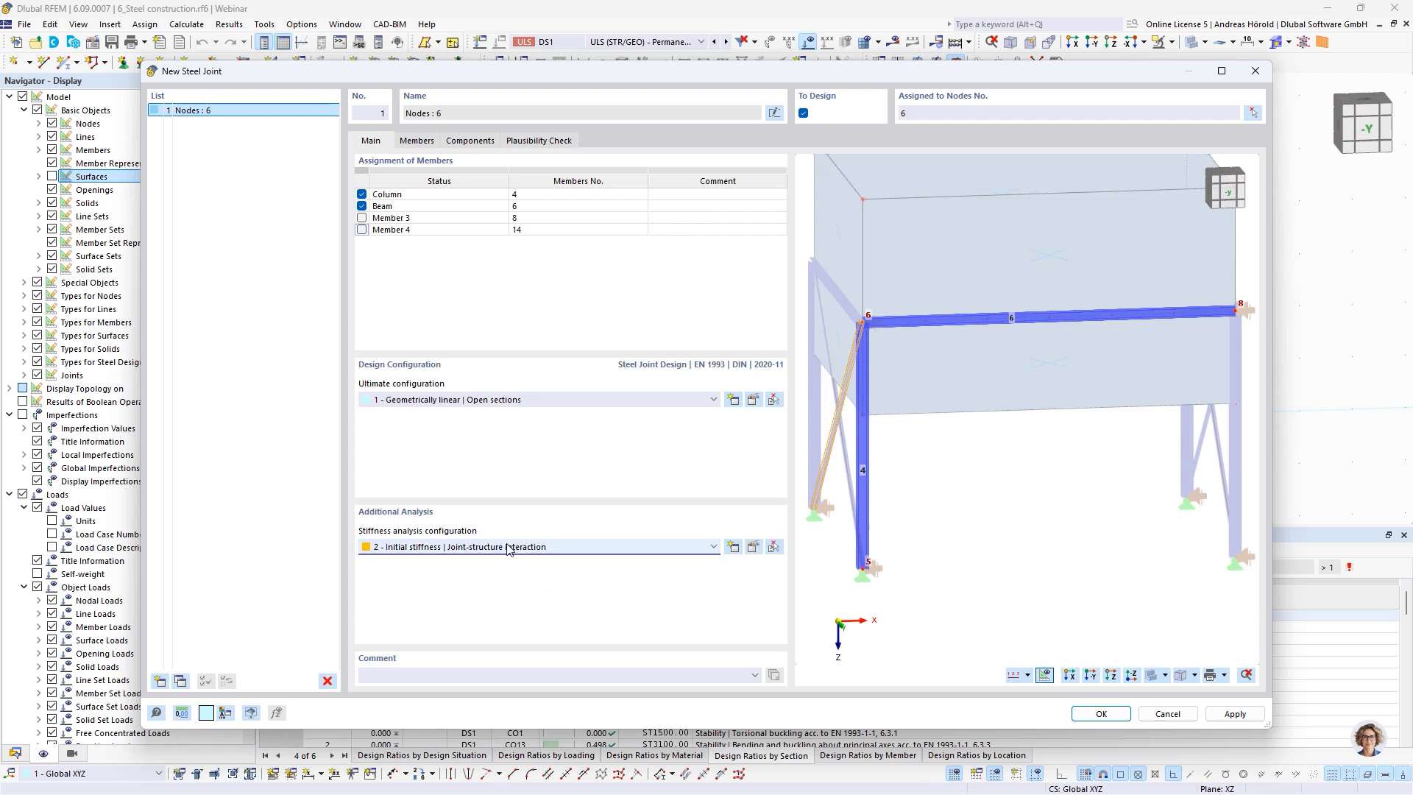
click(752, 548)
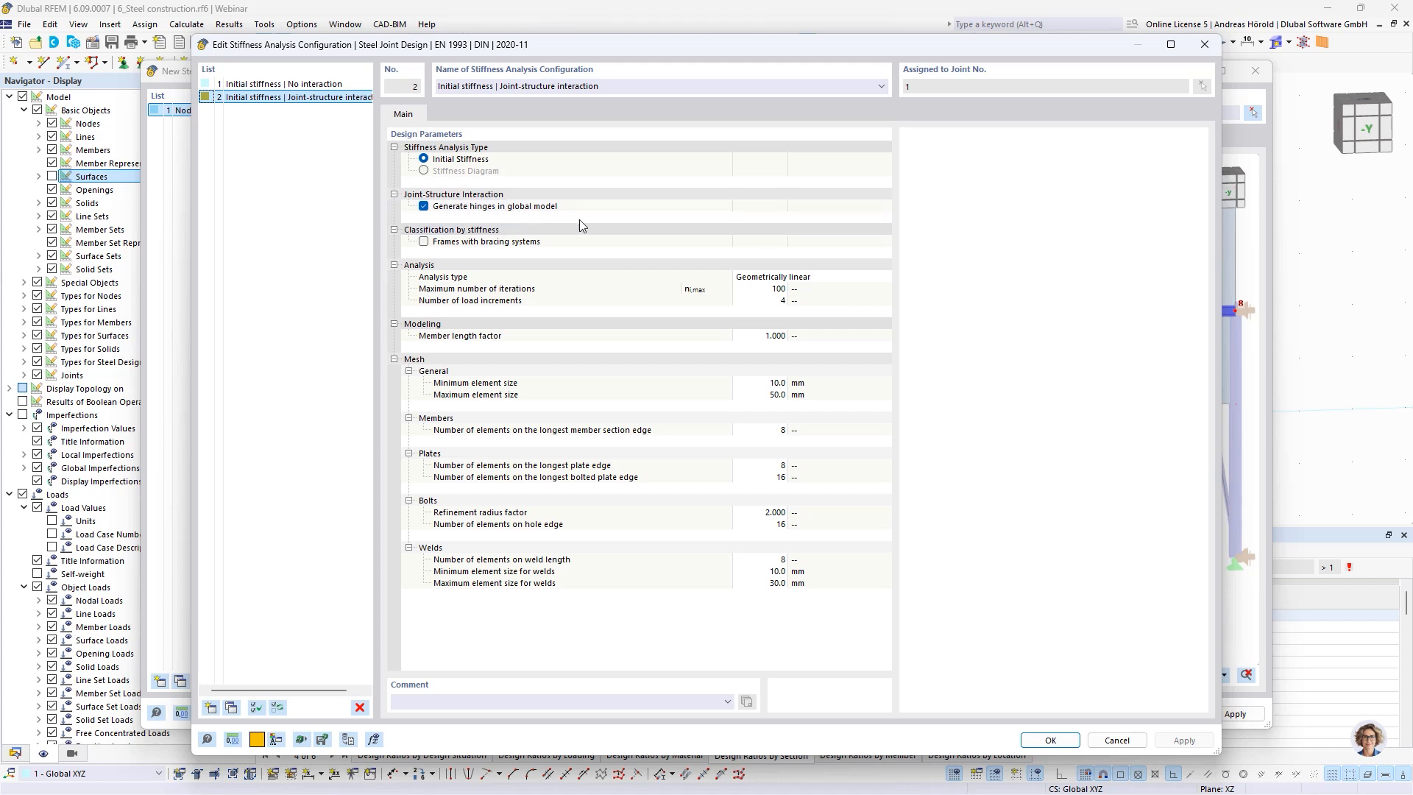
click(1050, 741)
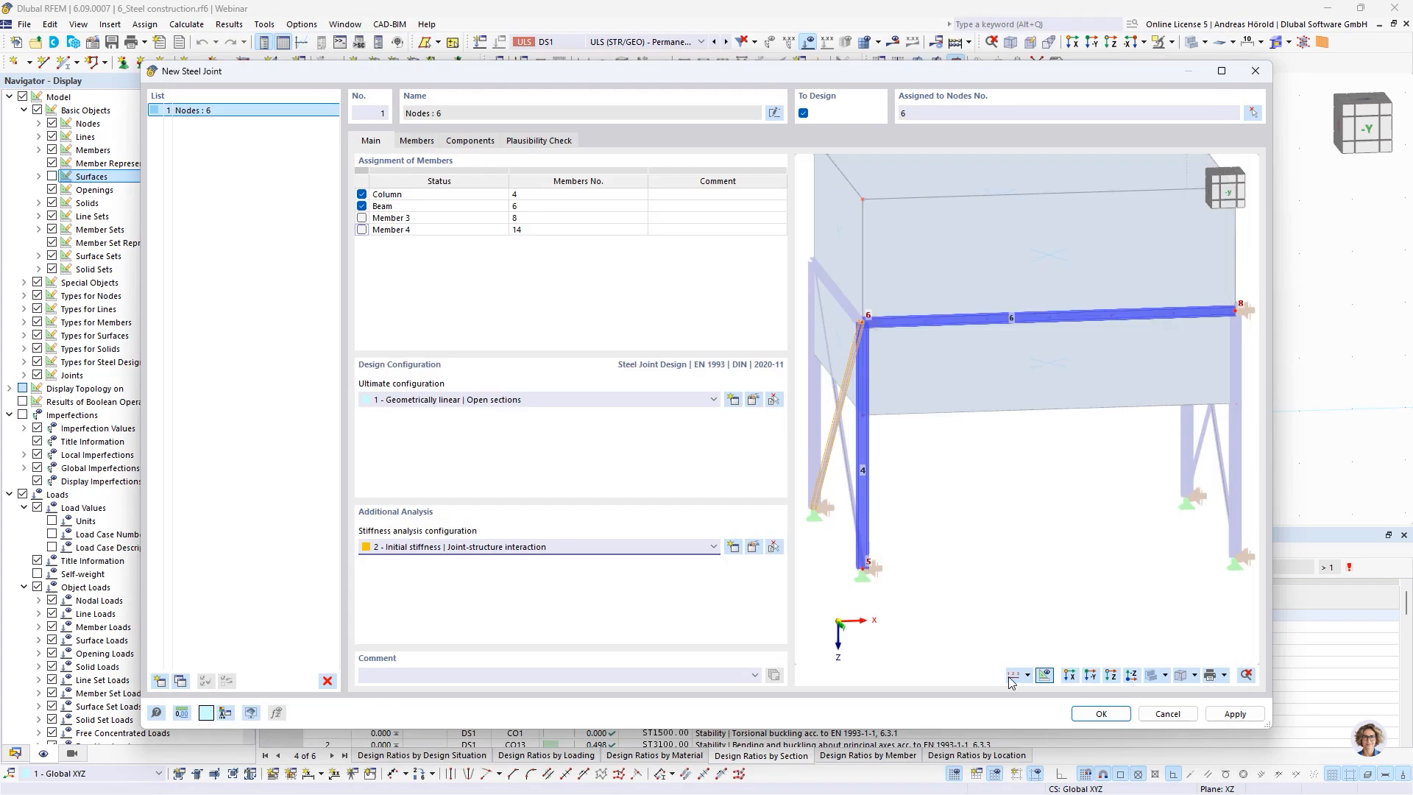
Activate the stiffness analysis of the Beam member for N, My and Mz
click(416, 142)
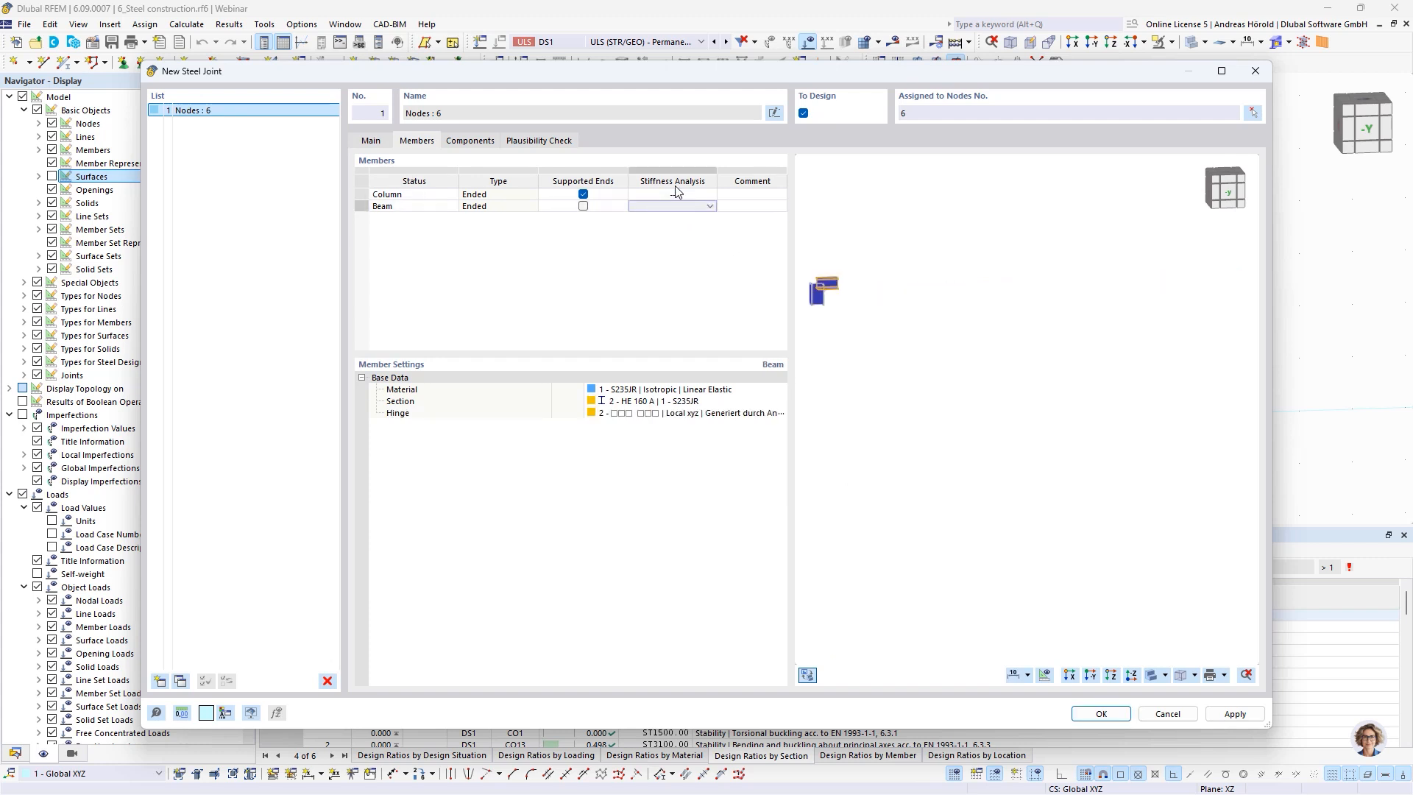
click(708, 198)
click(709, 205)
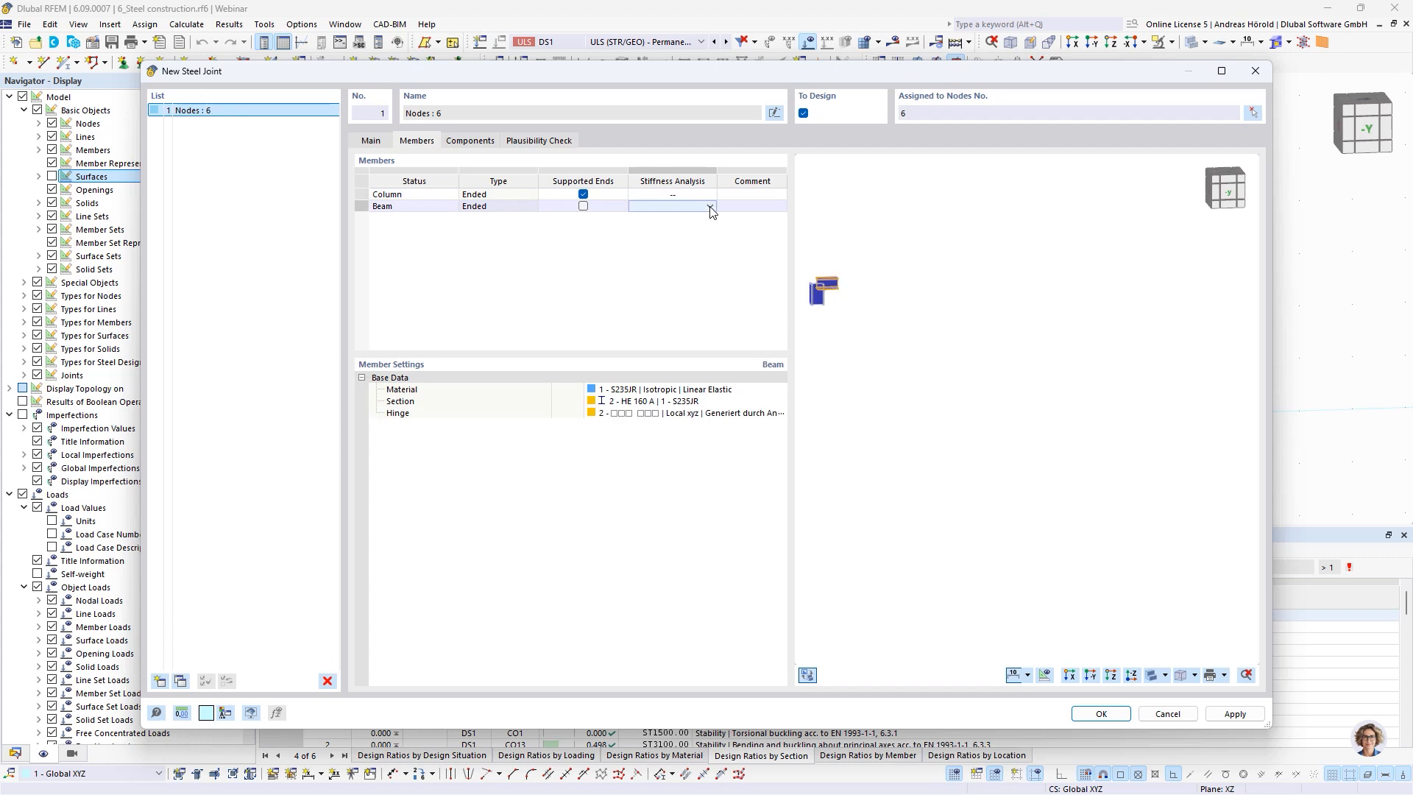
click(705, 207)
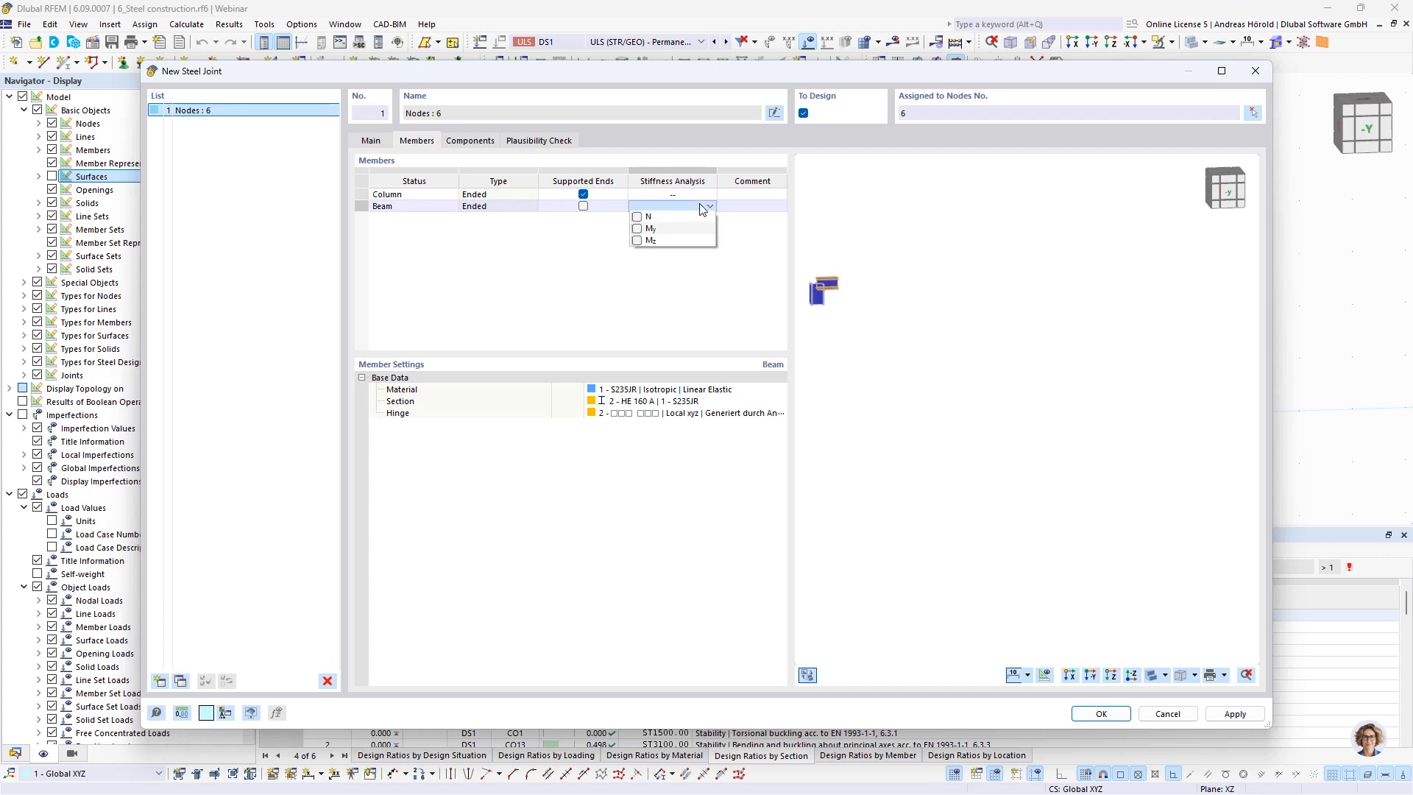
click(638, 230)
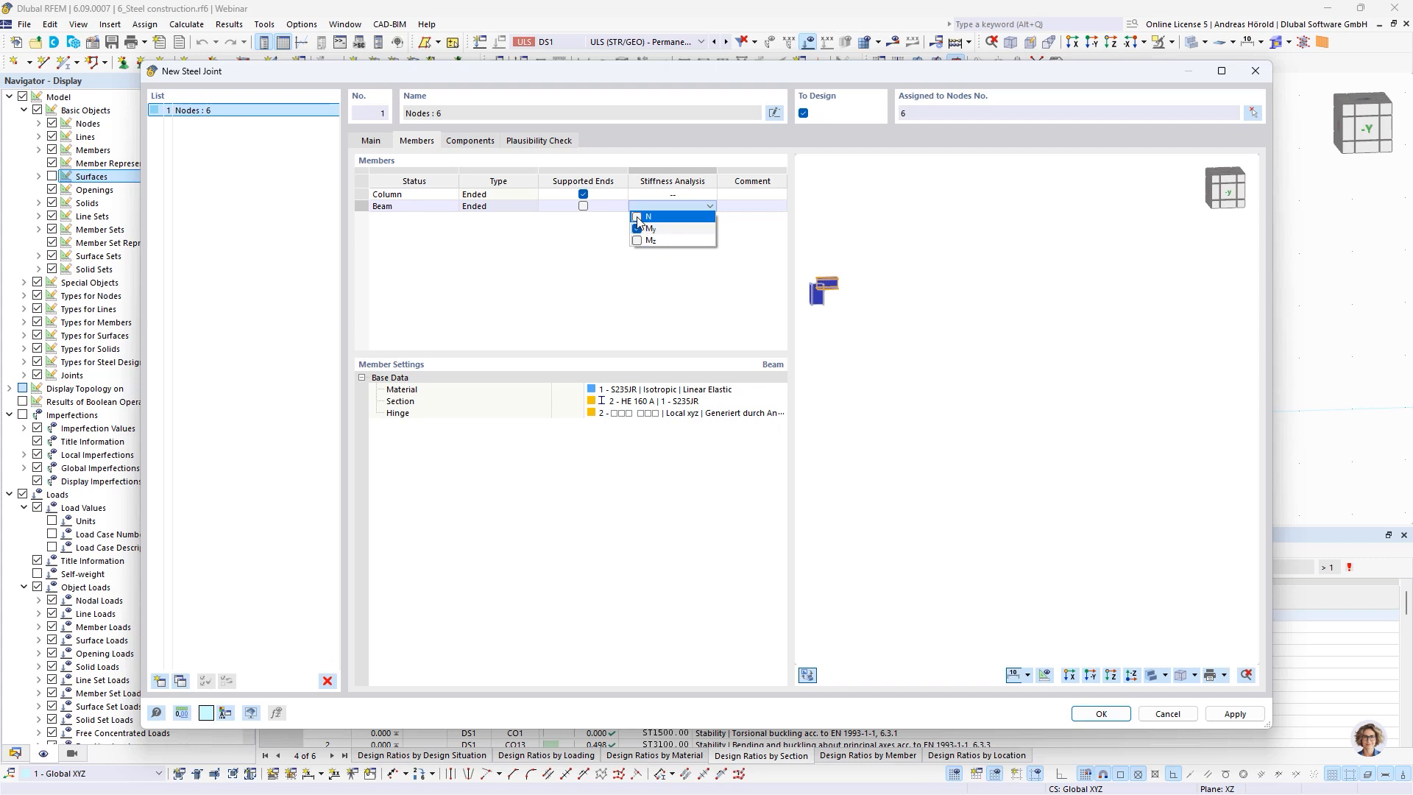
click(639, 218)
click(638, 241)
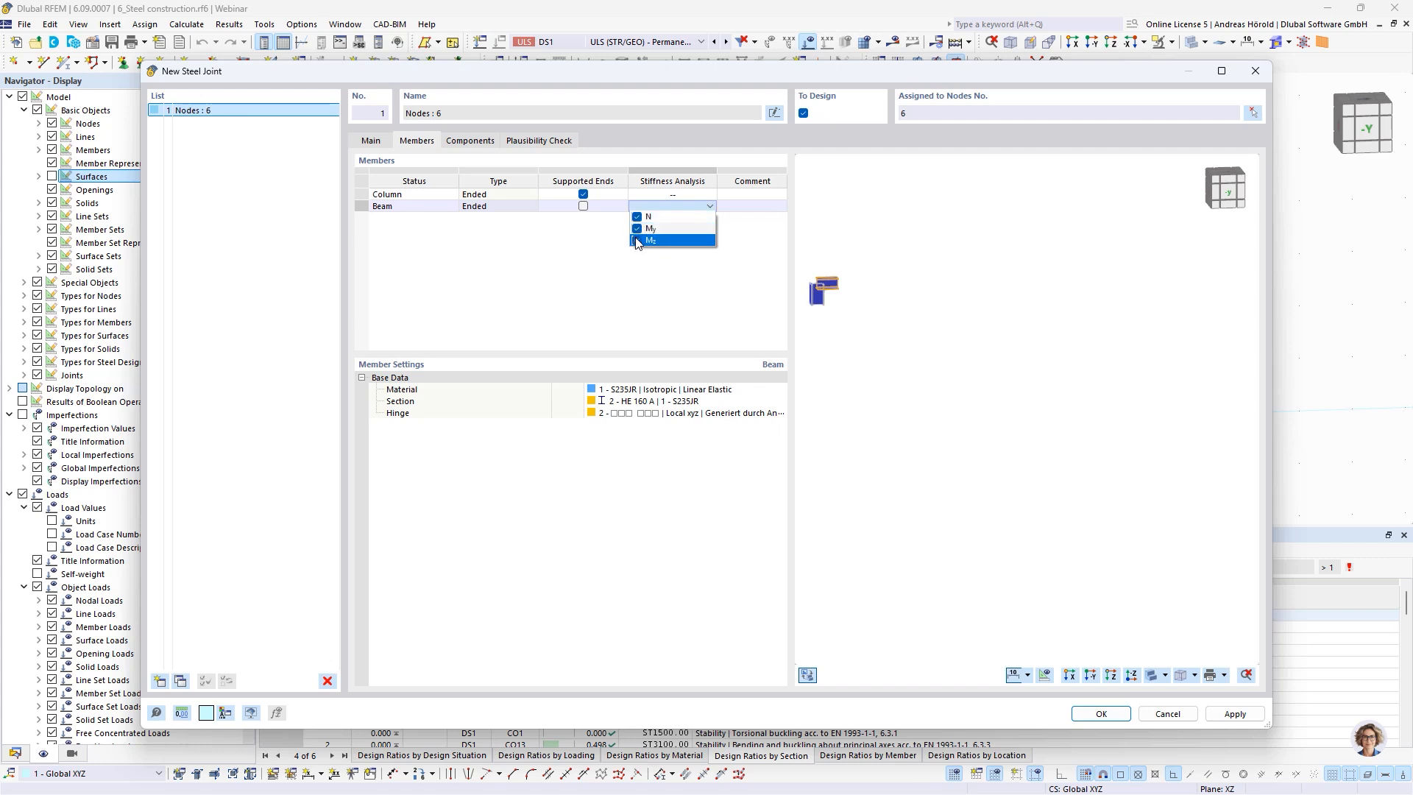
click(657, 265)
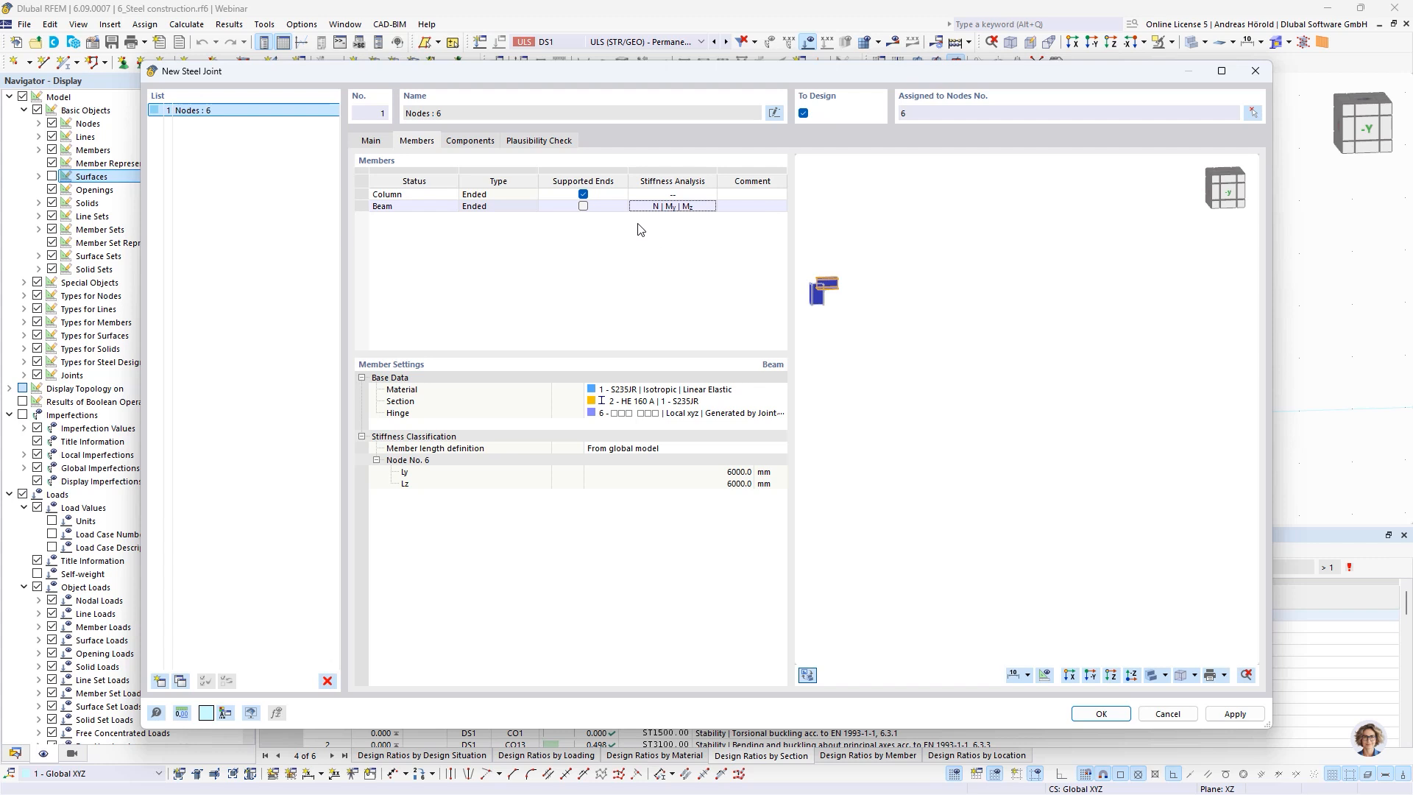
Open the joint template library for inserting components into the joint
scroll(858, 312, up, 4)
middle_drag(854, 304, 1119, 364)
scroll(1075, 331, up, 7)
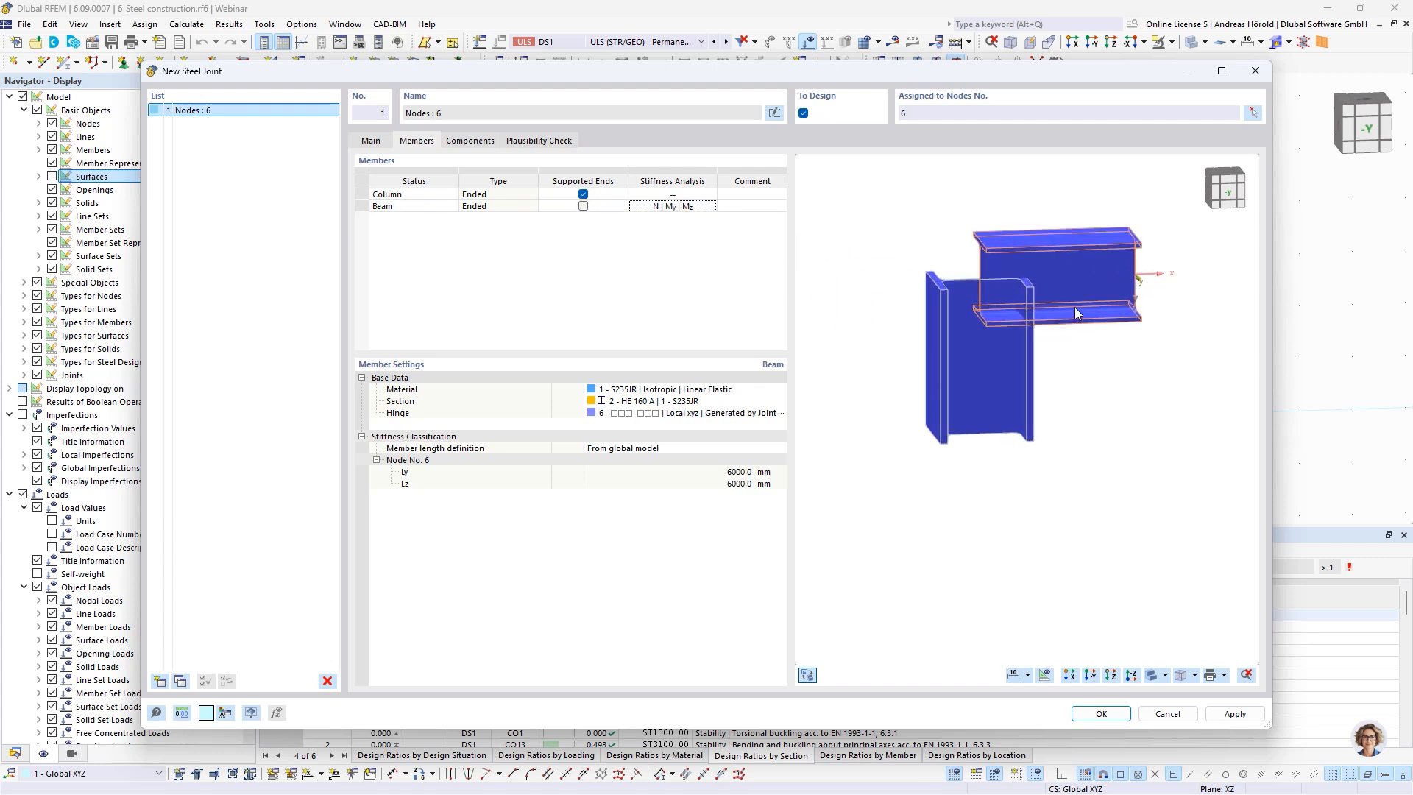
middle_drag(1074, 309, 1096, 415)
click(480, 142)
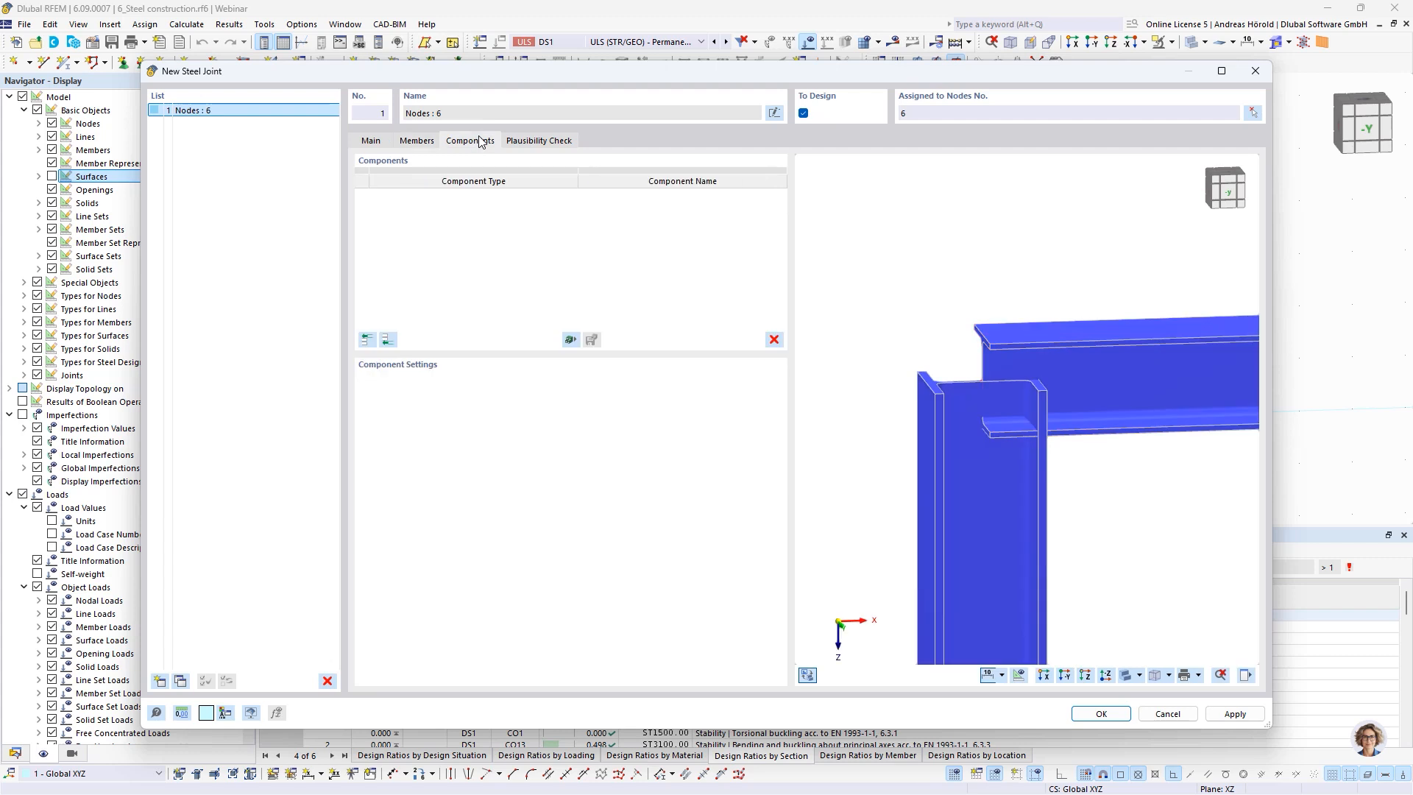
click(570, 340)
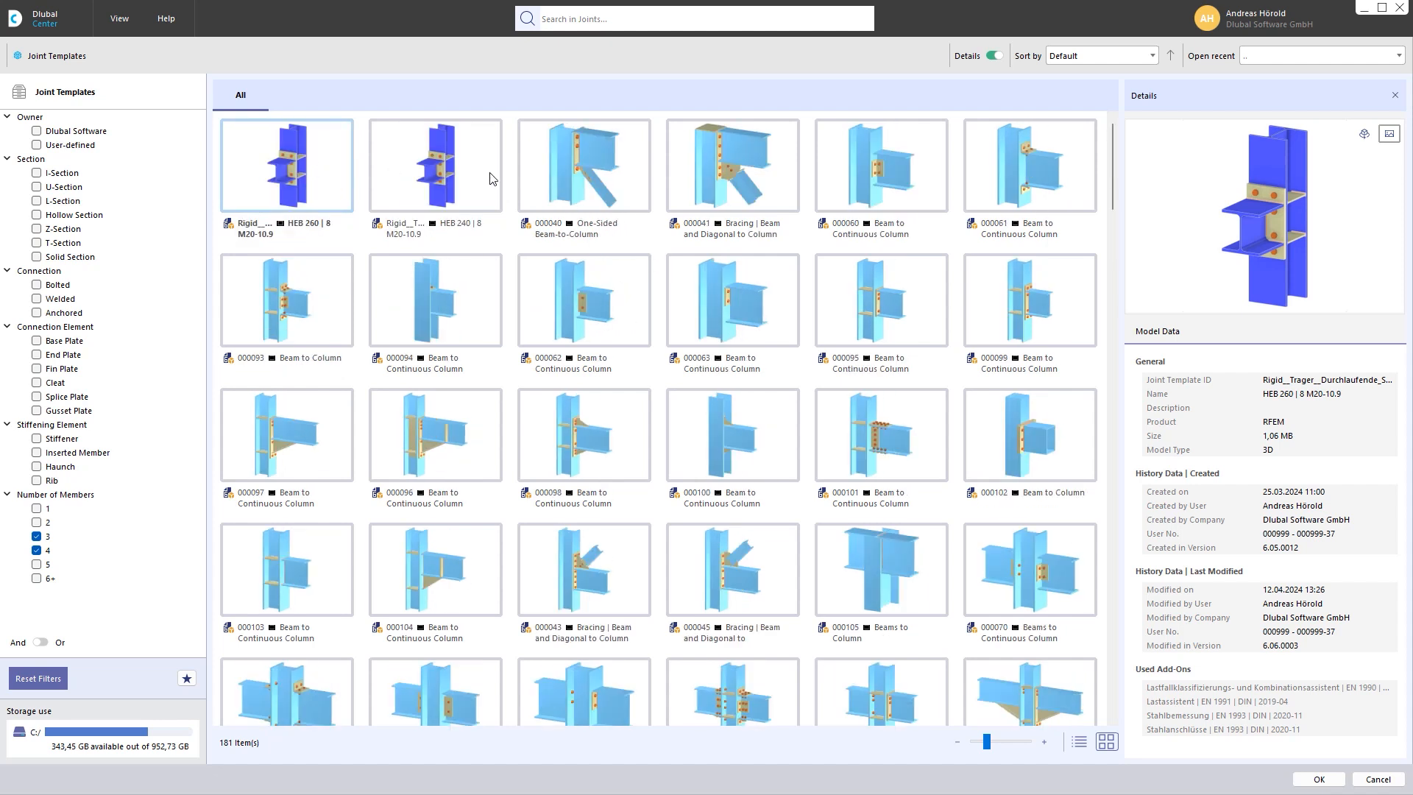
Filter the joint templates to owner Dlubal Software, I-Section and 2 members only
click(36, 133)
click(36, 133)
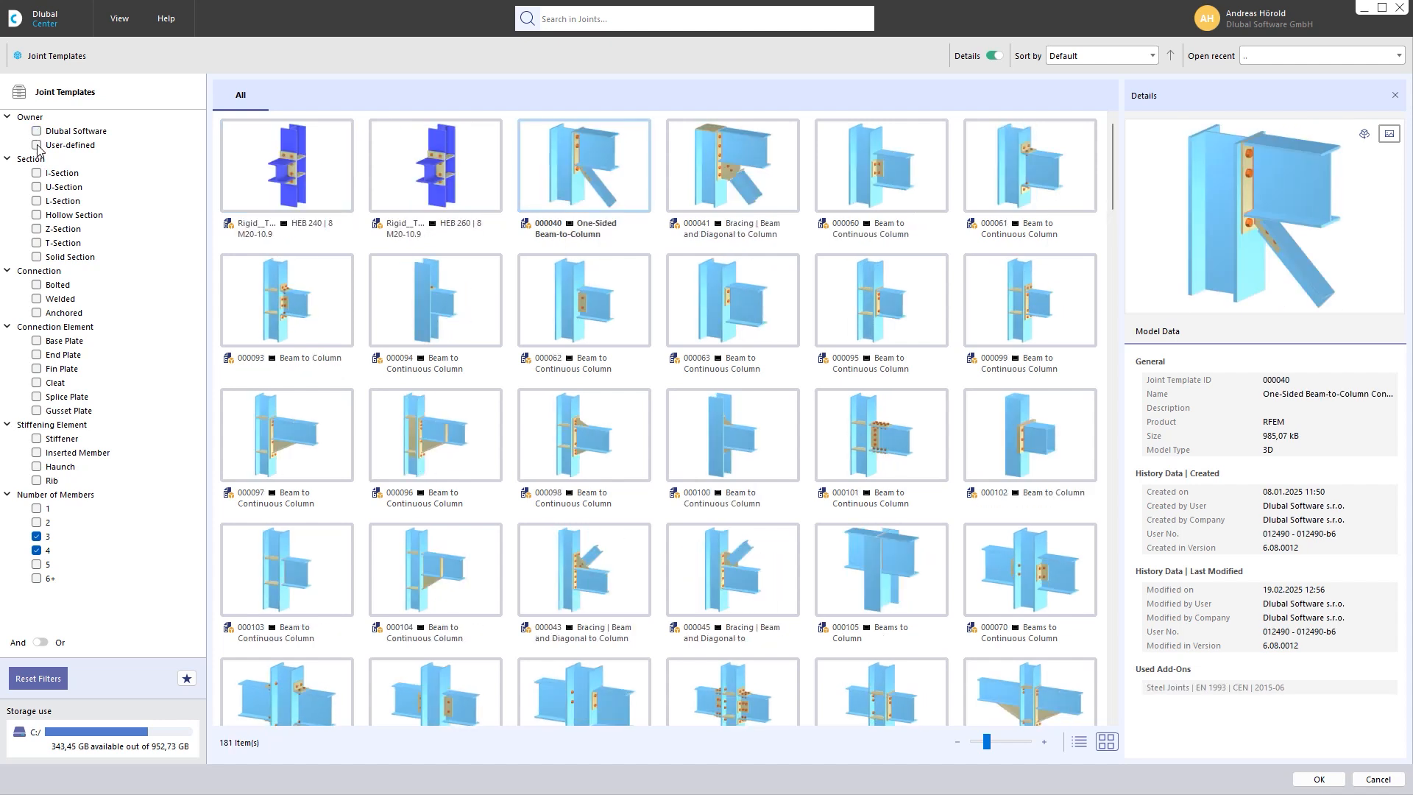
click(37, 145)
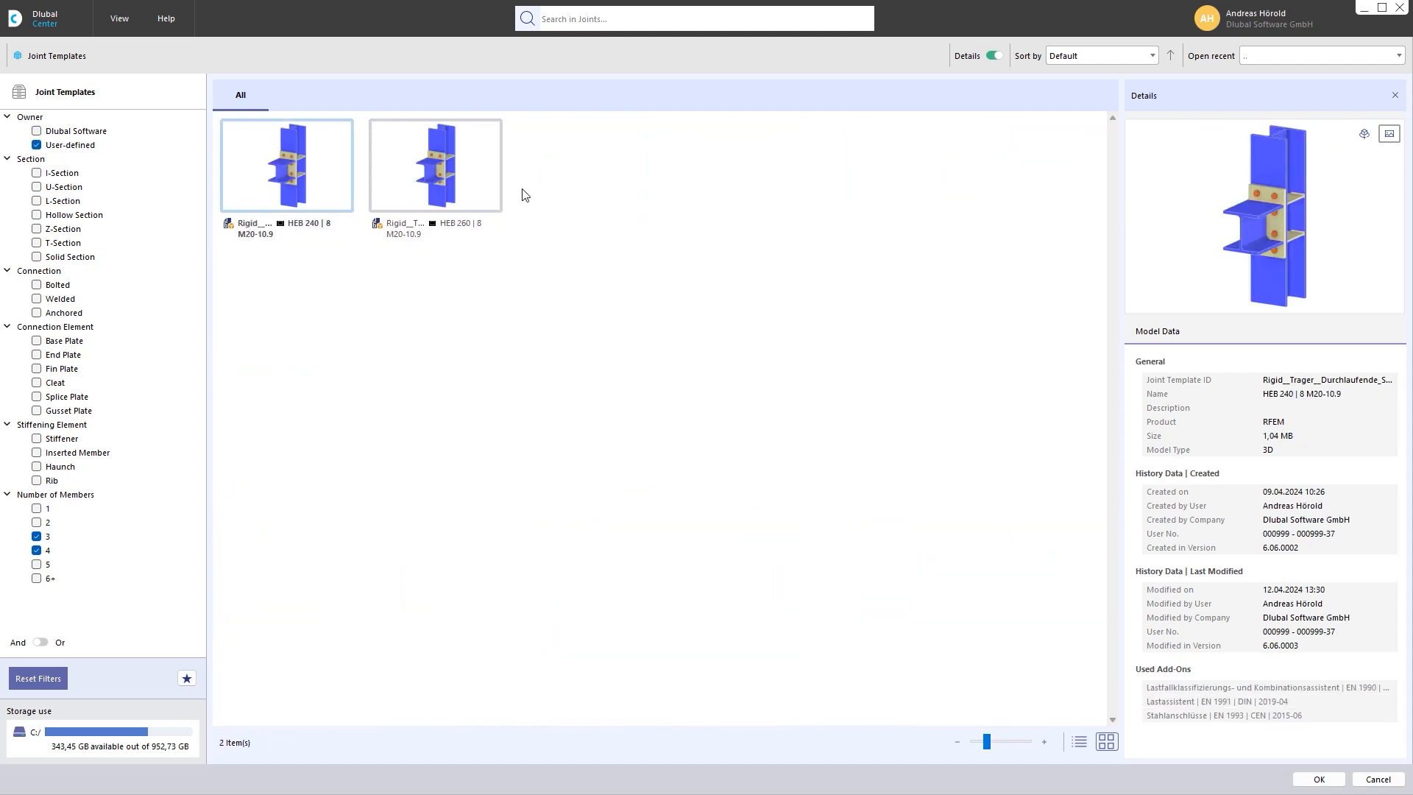
click(37, 132)
click(37, 145)
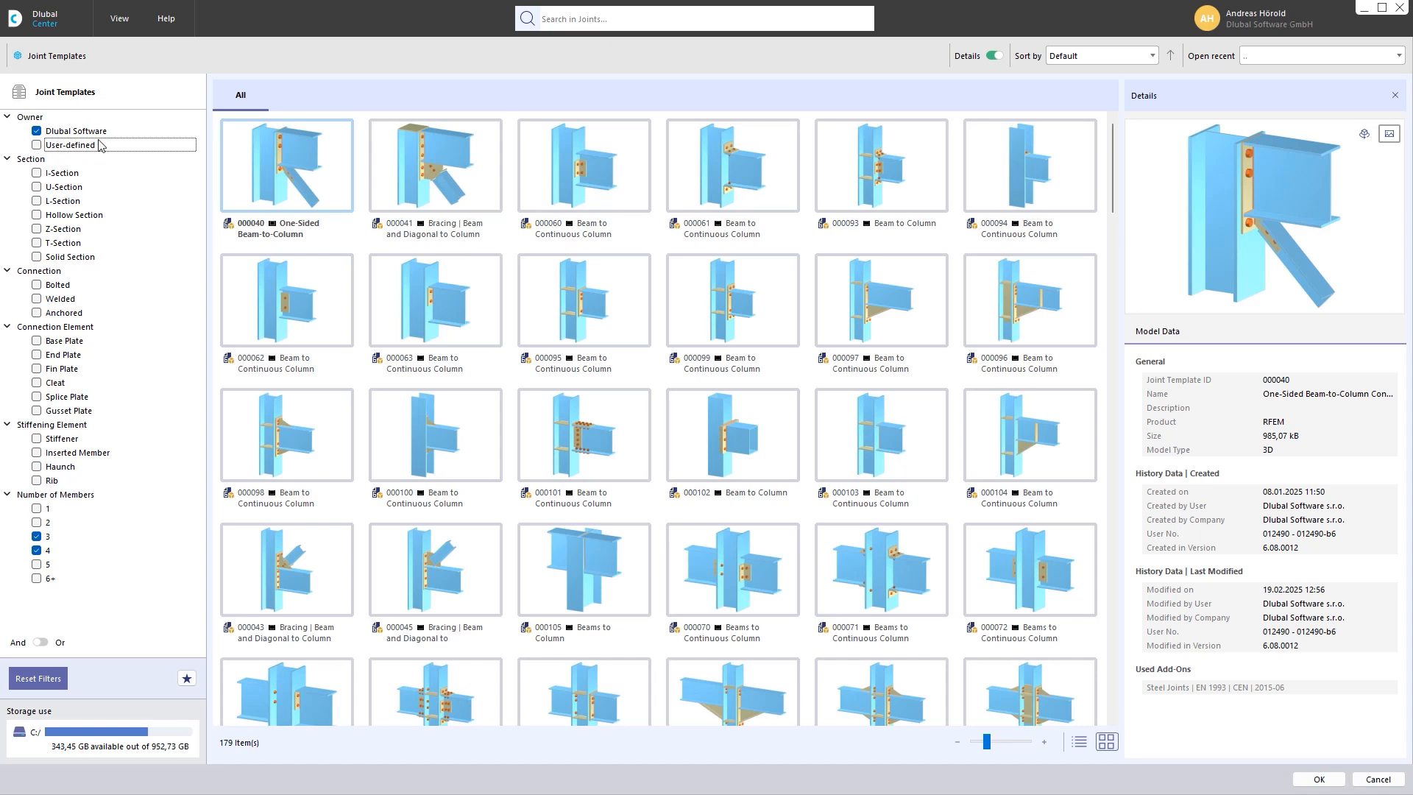
click(37, 174)
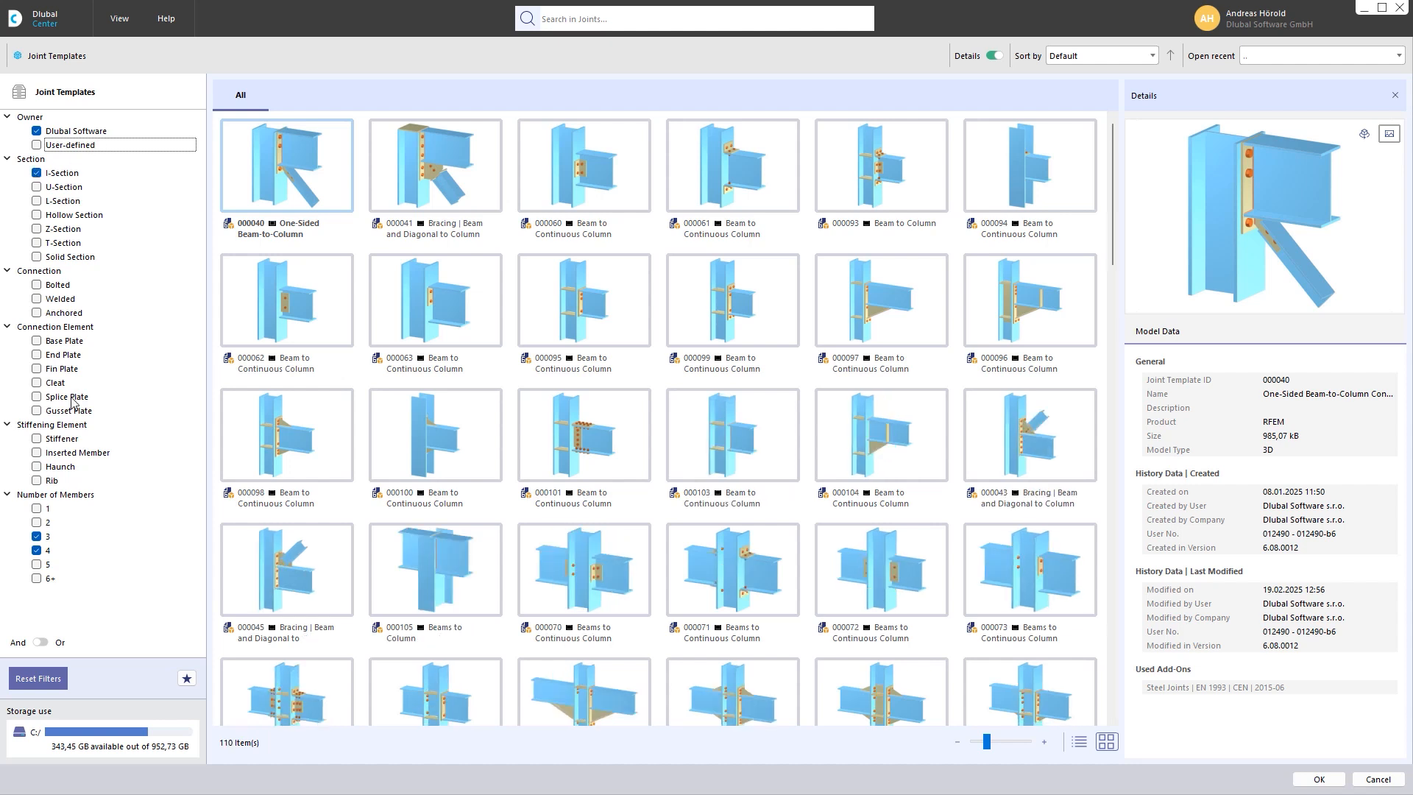
click(37, 524)
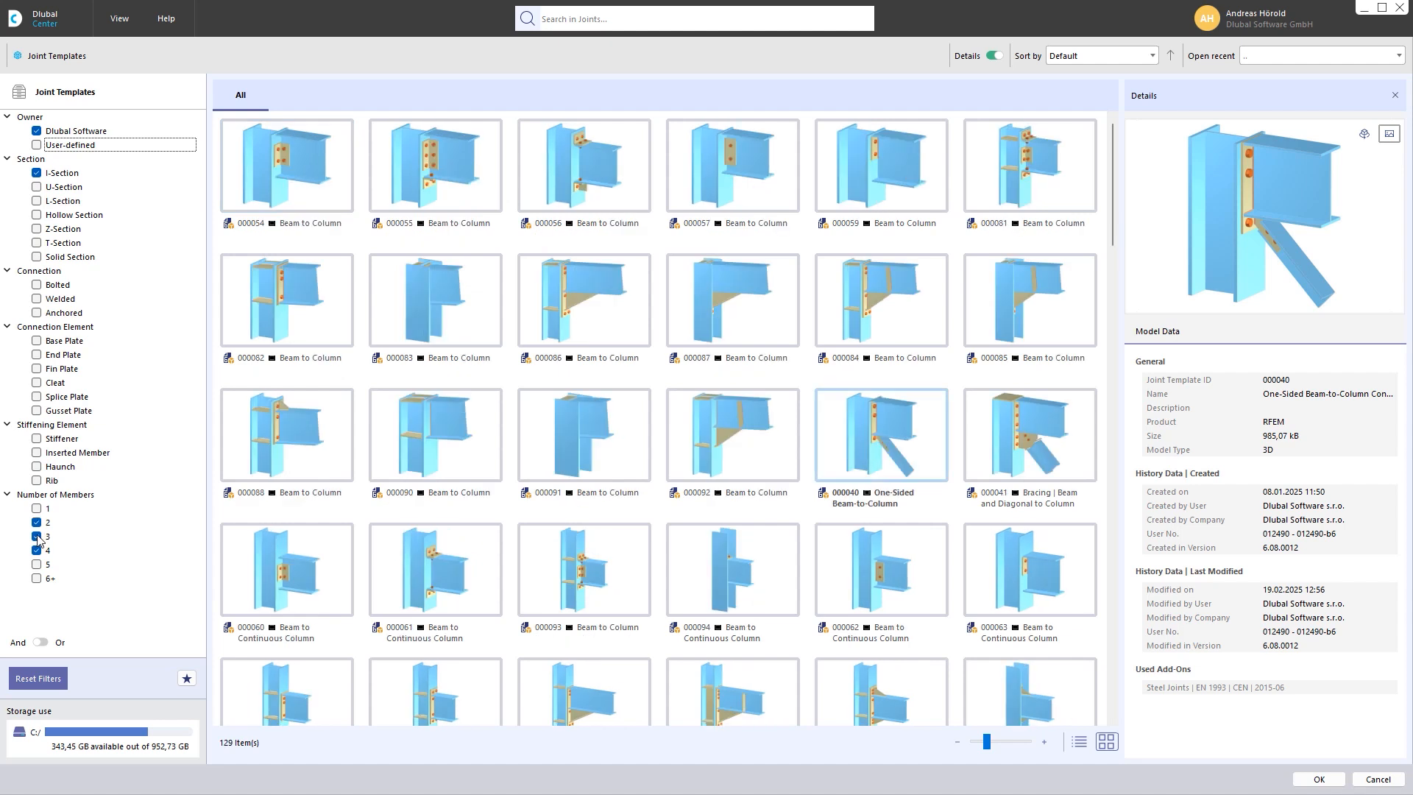
click(37, 550)
click(36, 537)
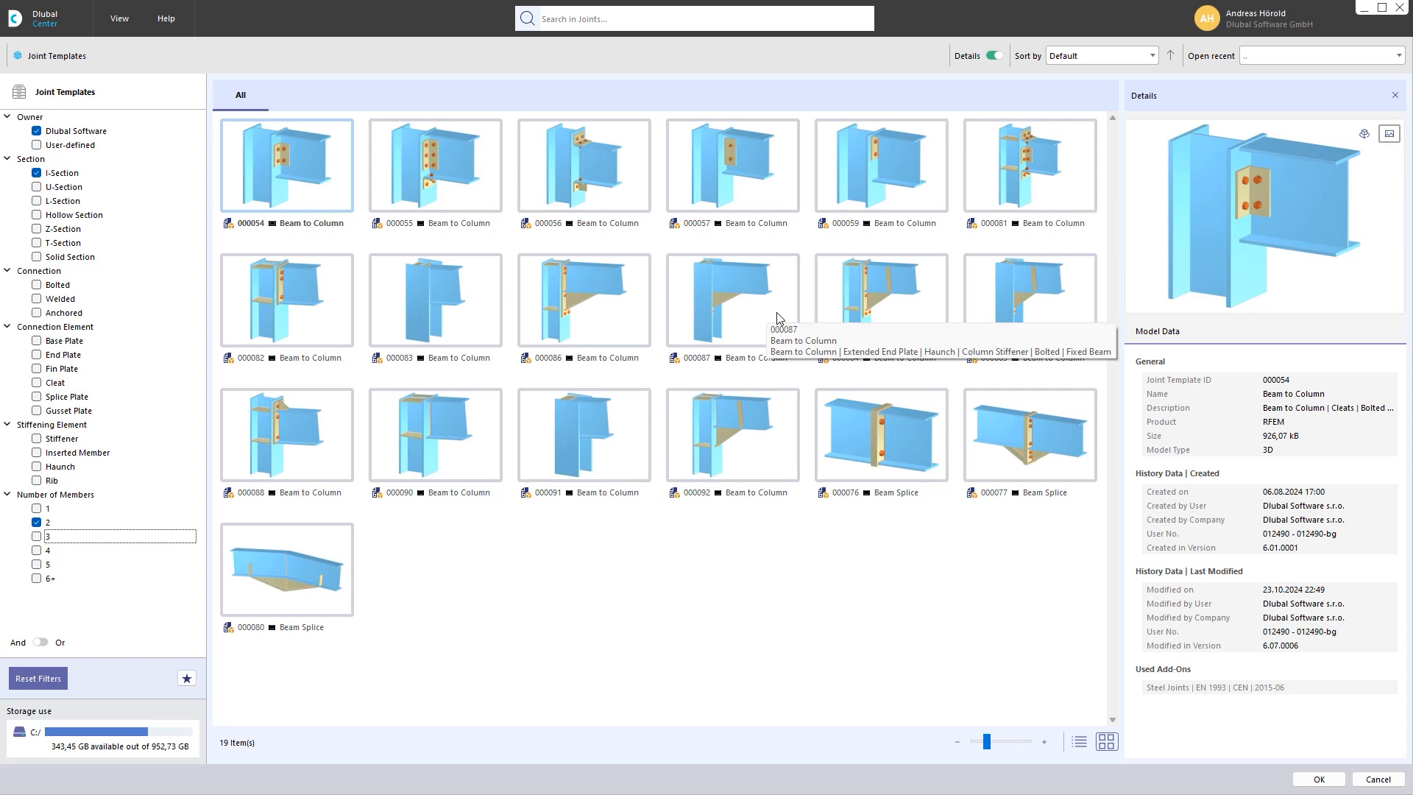
Apply beam-to-column template 000084, with bolted end plate, haunch and stiffeners, to the Column and Beam members
click(895, 305)
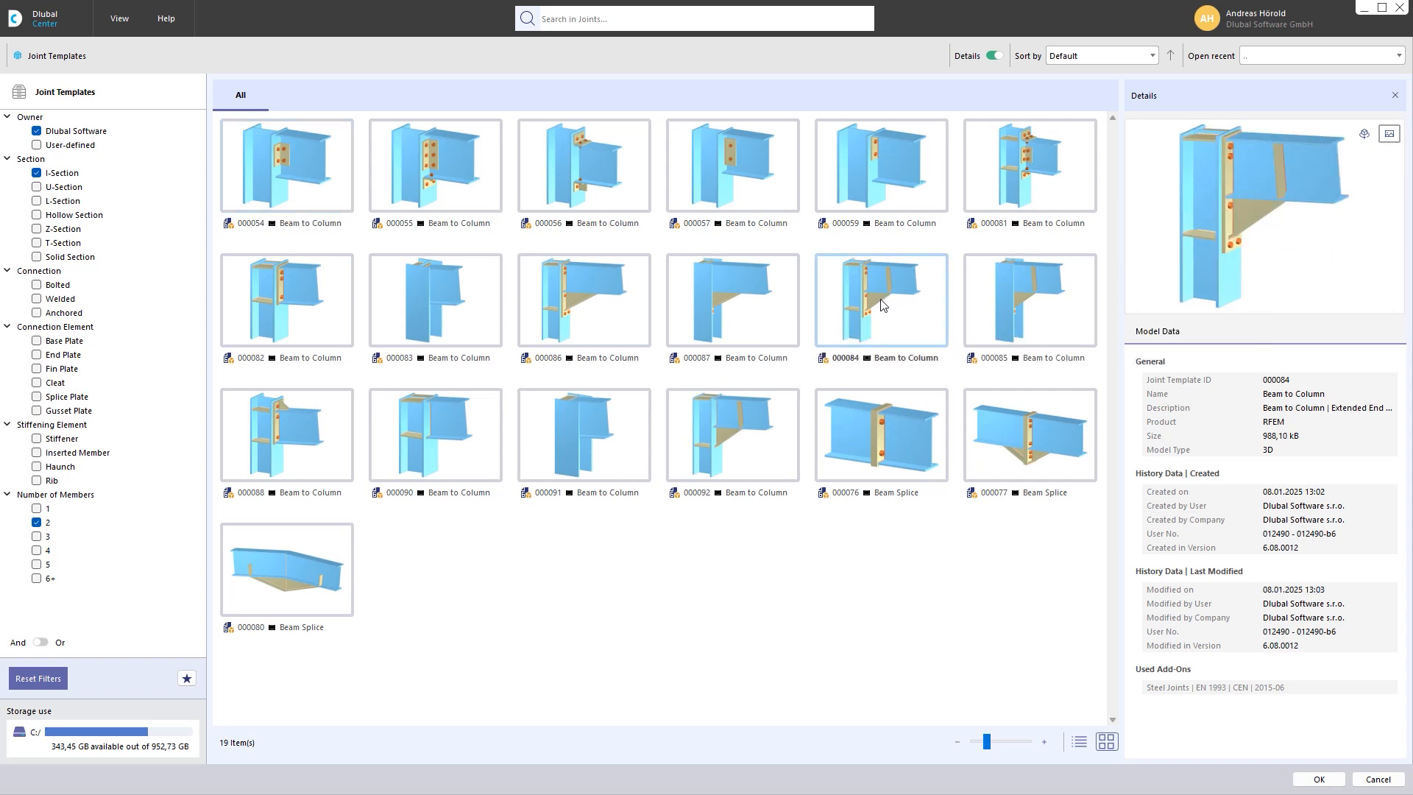
double_click(883, 304)
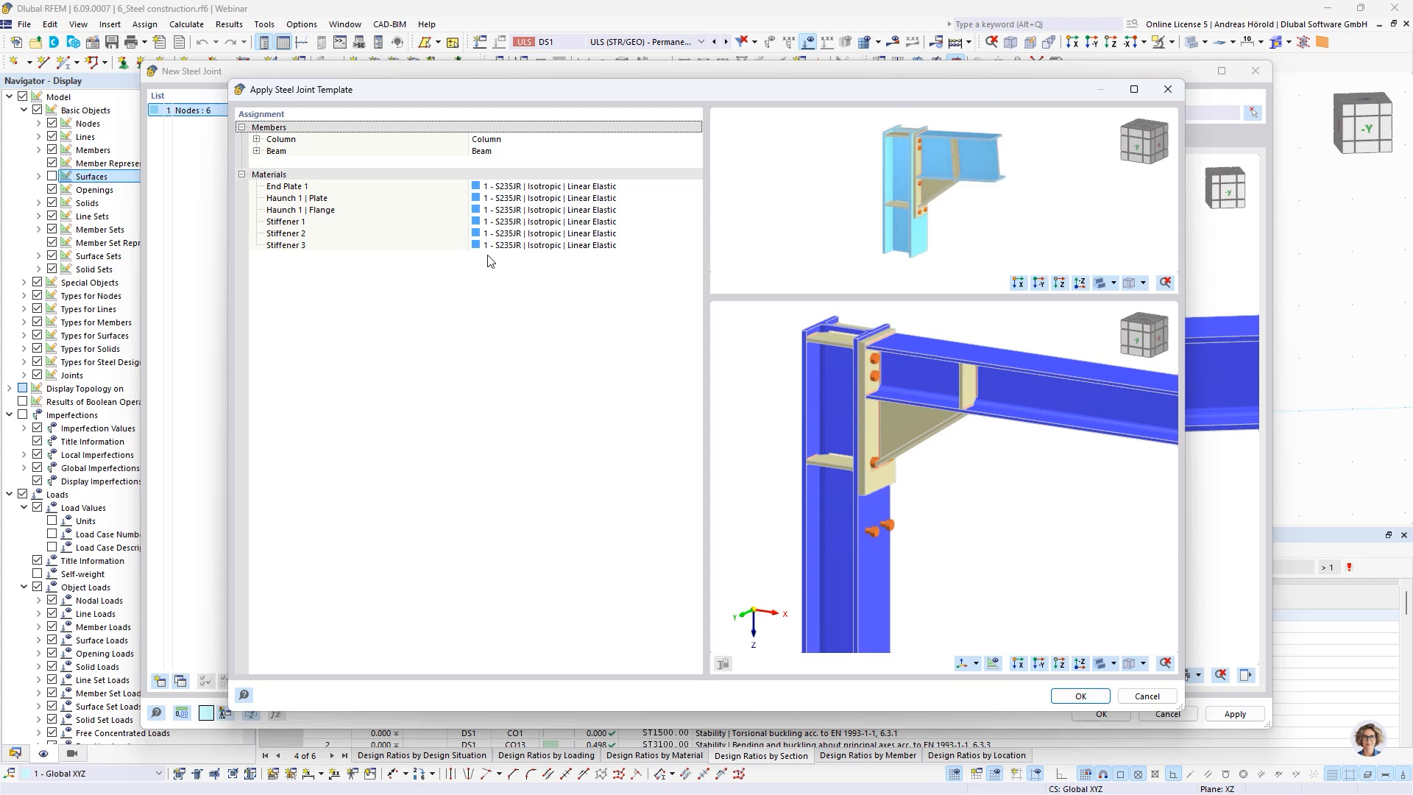
scroll(910, 460, up, 1)
scroll(909, 455, up, 1)
scroll(928, 498, down, 1)
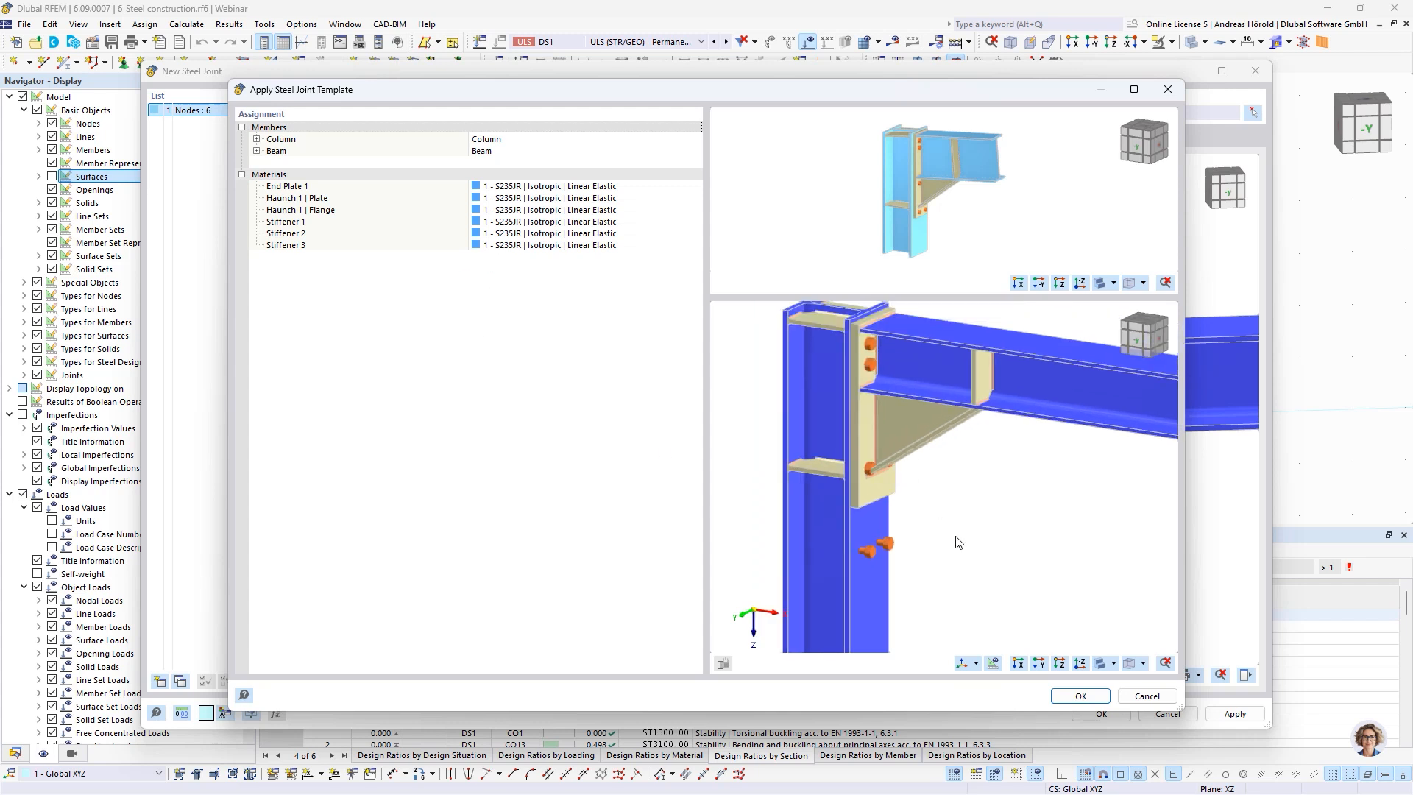
mouse_move(955, 536)
ctrl+middle_down()
mouse_move(1047, 480)
mouse_move(1031, 521)
mouse_move(1018, 463)
mouse_move(973, 529)
ctrl+middle_up()
scroll(1031, 522, up, 1)
scroll(1022, 473, down, 3)
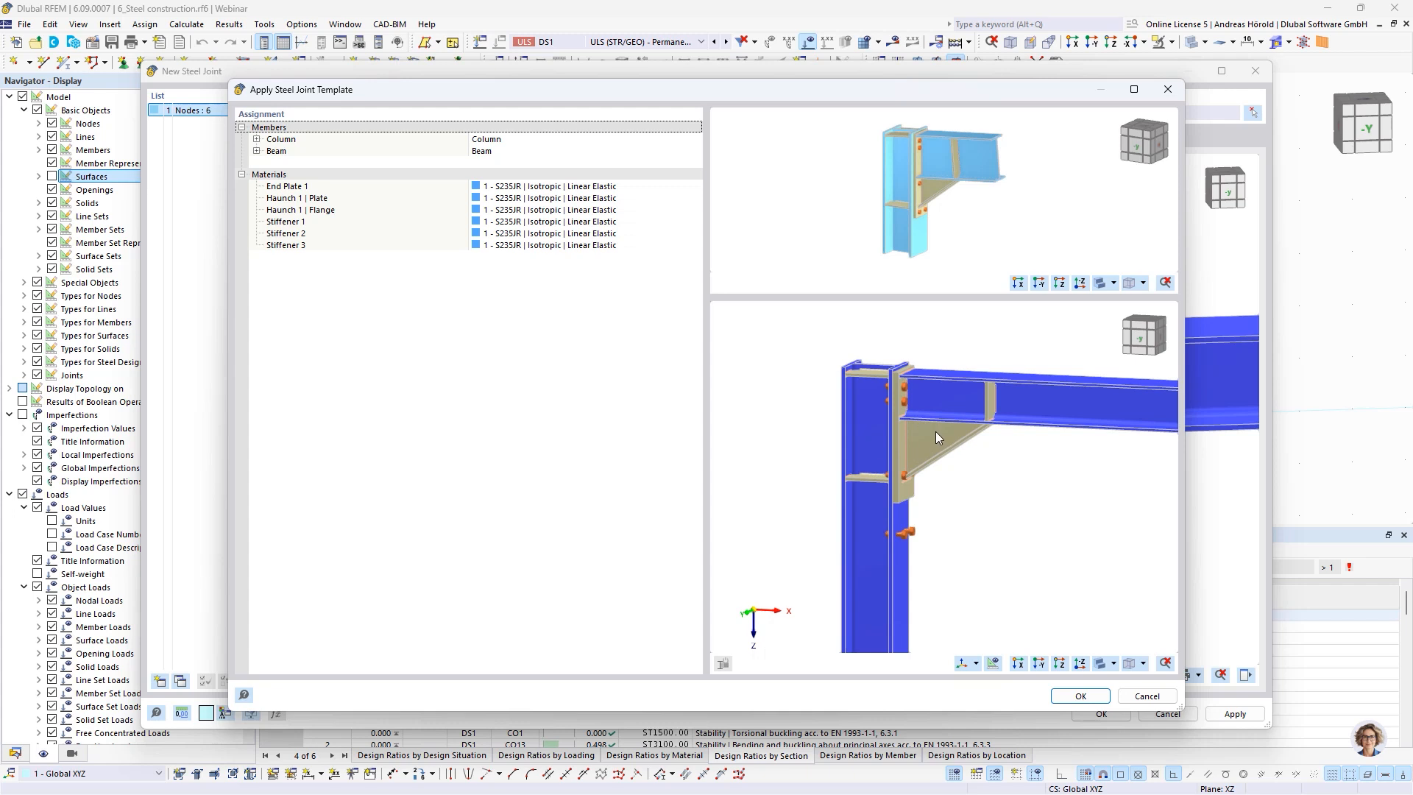
click(1072, 694)
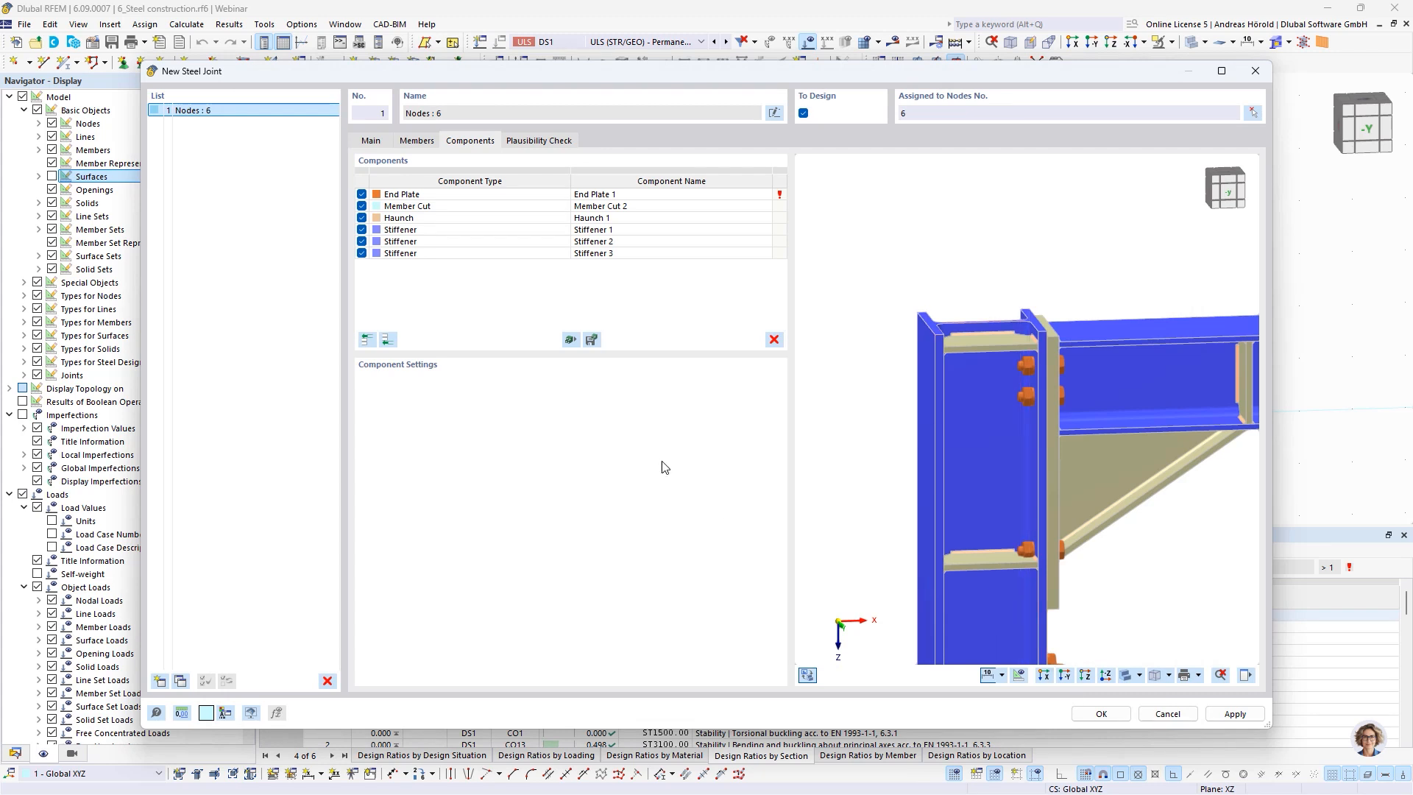
Delete Stiffener 1, the upper column stiffener, from the joint's components
scroll(1049, 379, up, 2)
ctrl+middle_drag(993, 409, 969, 394)
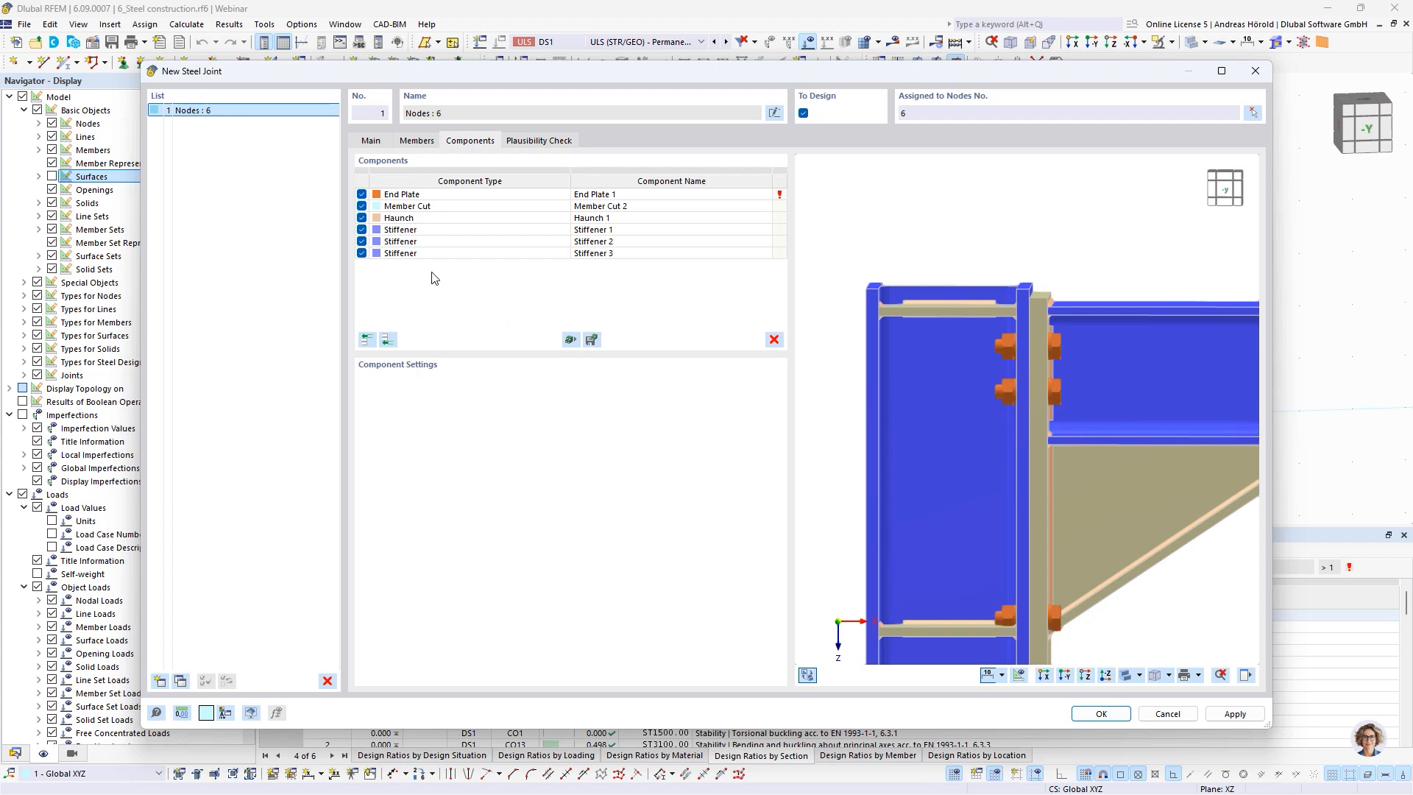
click(436, 231)
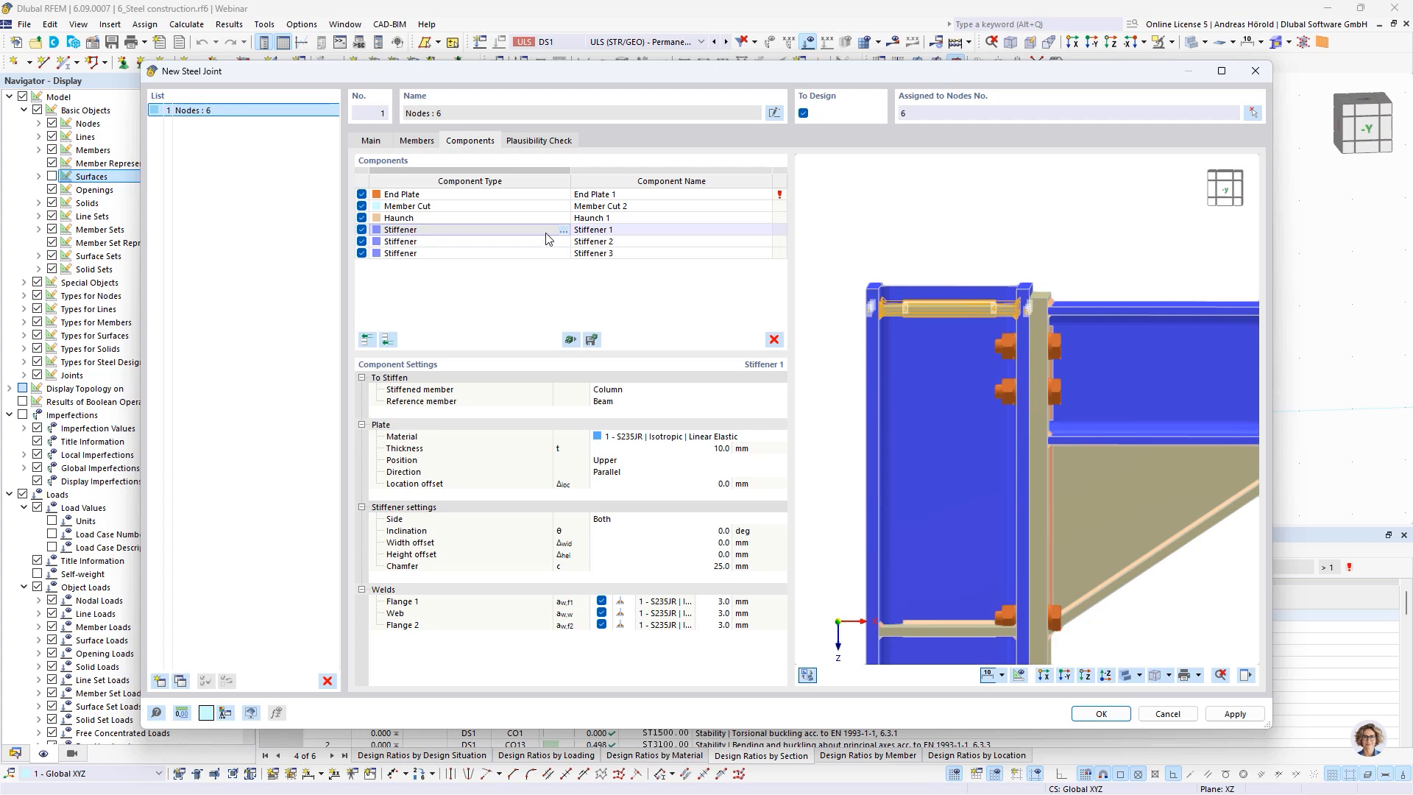
click(773, 339)
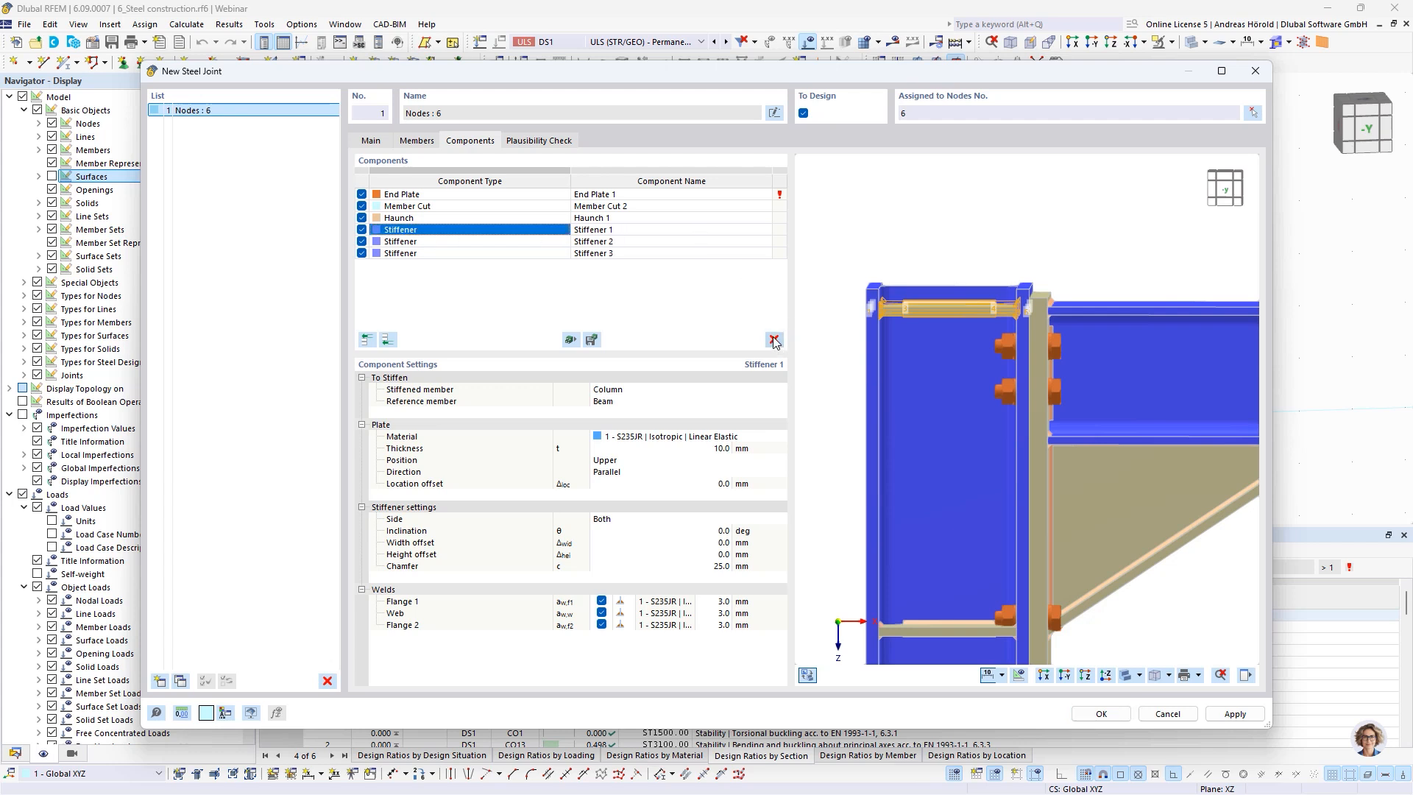
click(773, 339)
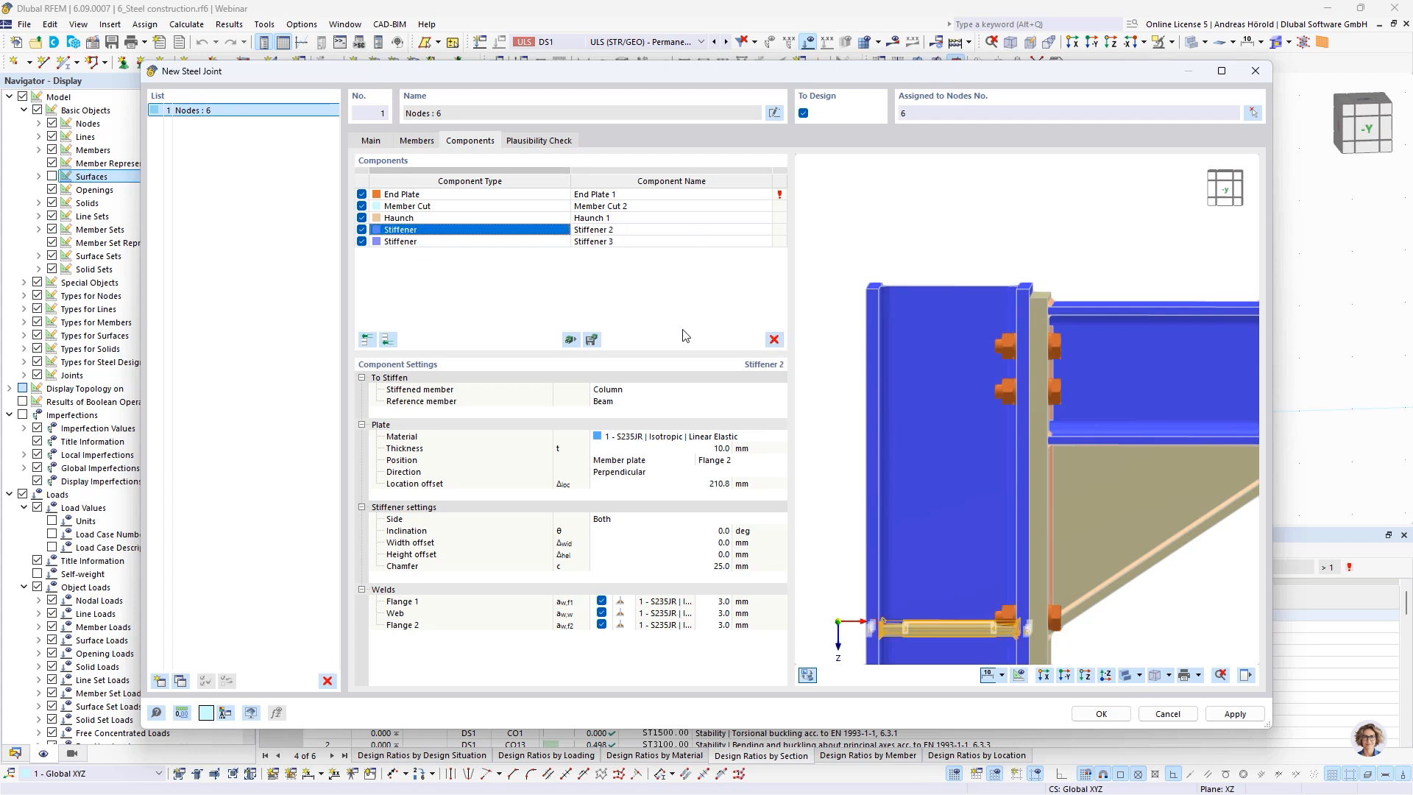
Insert a Cap Plate component into the joint and assign the Column as its stiffened member
click(456, 280)
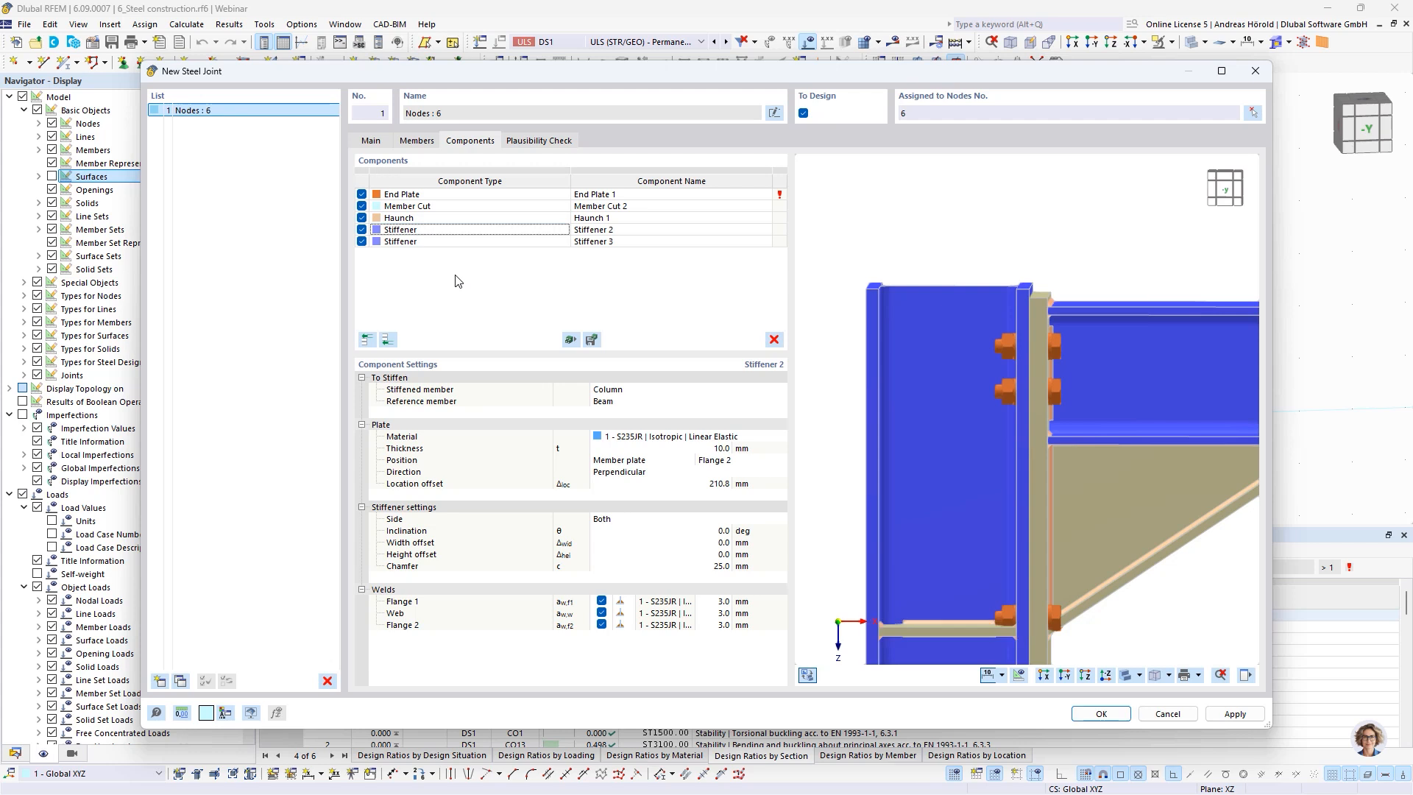
click(388, 339)
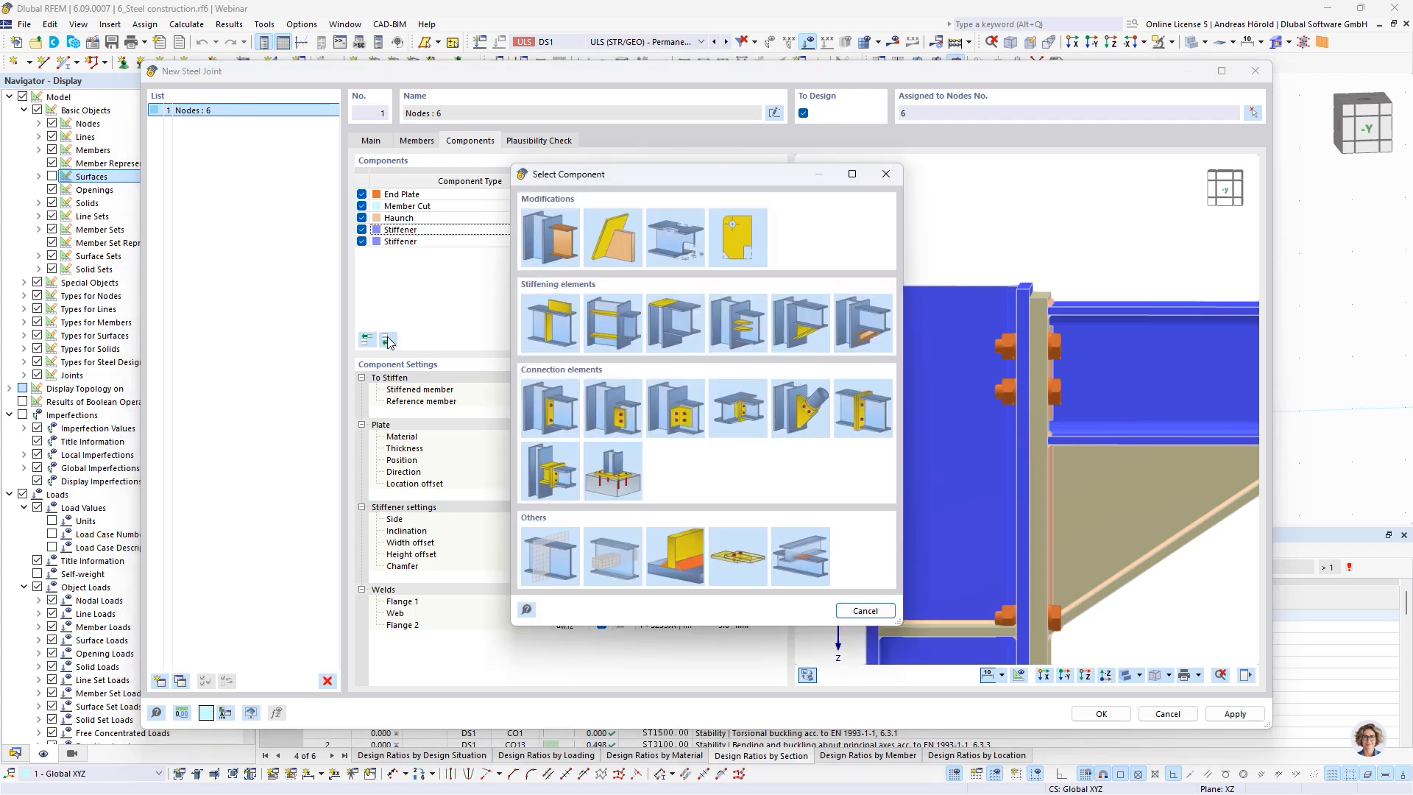
click(678, 320)
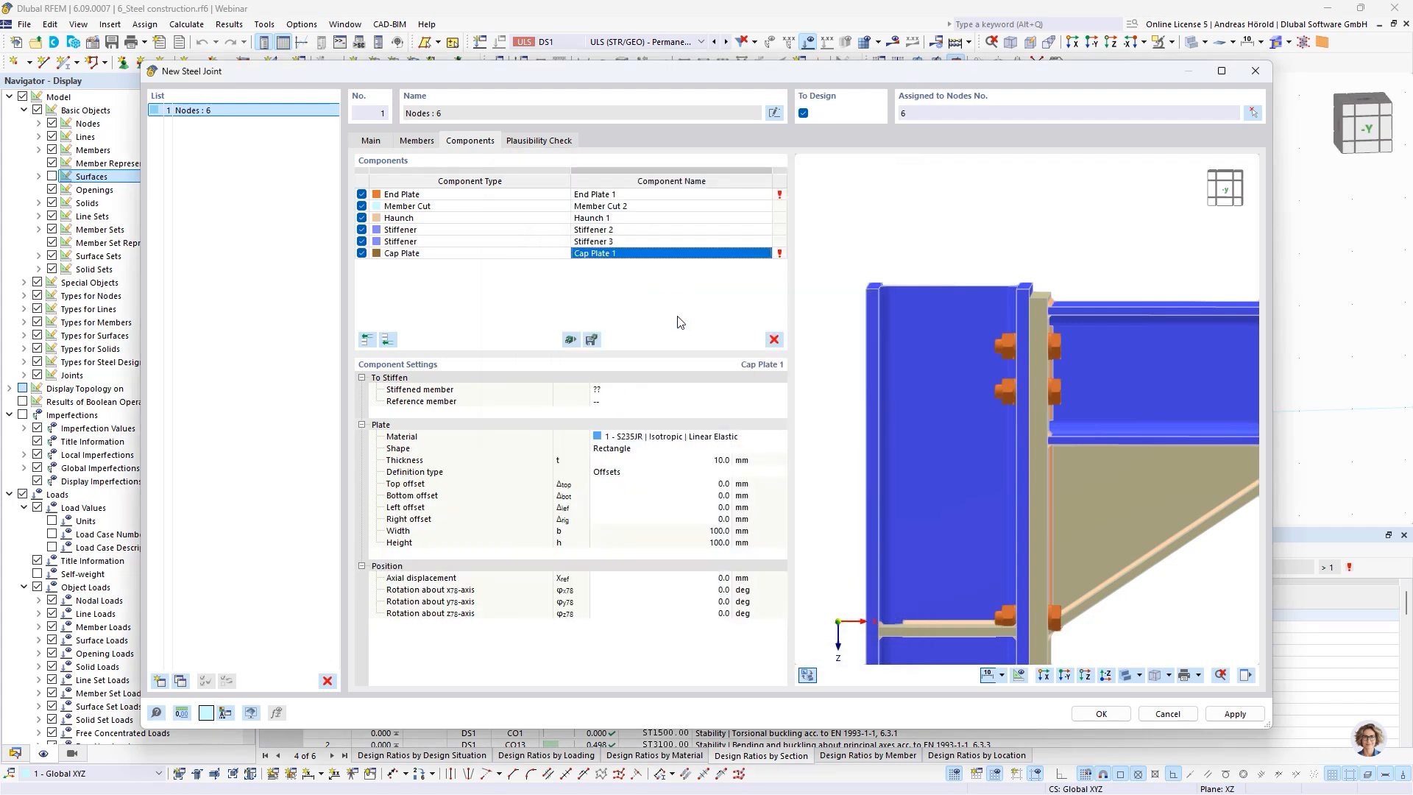
click(633, 391)
click(639, 388)
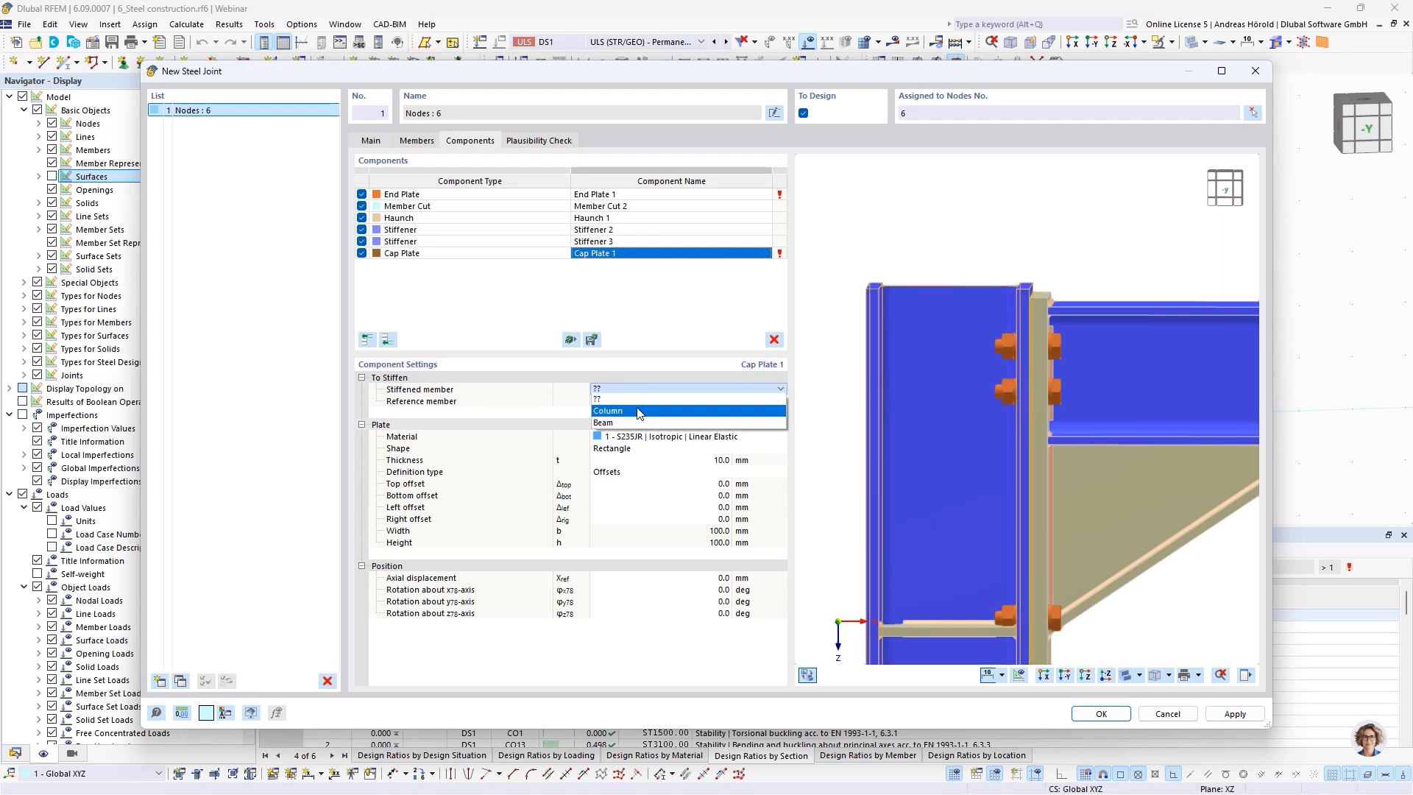
click(638, 410)
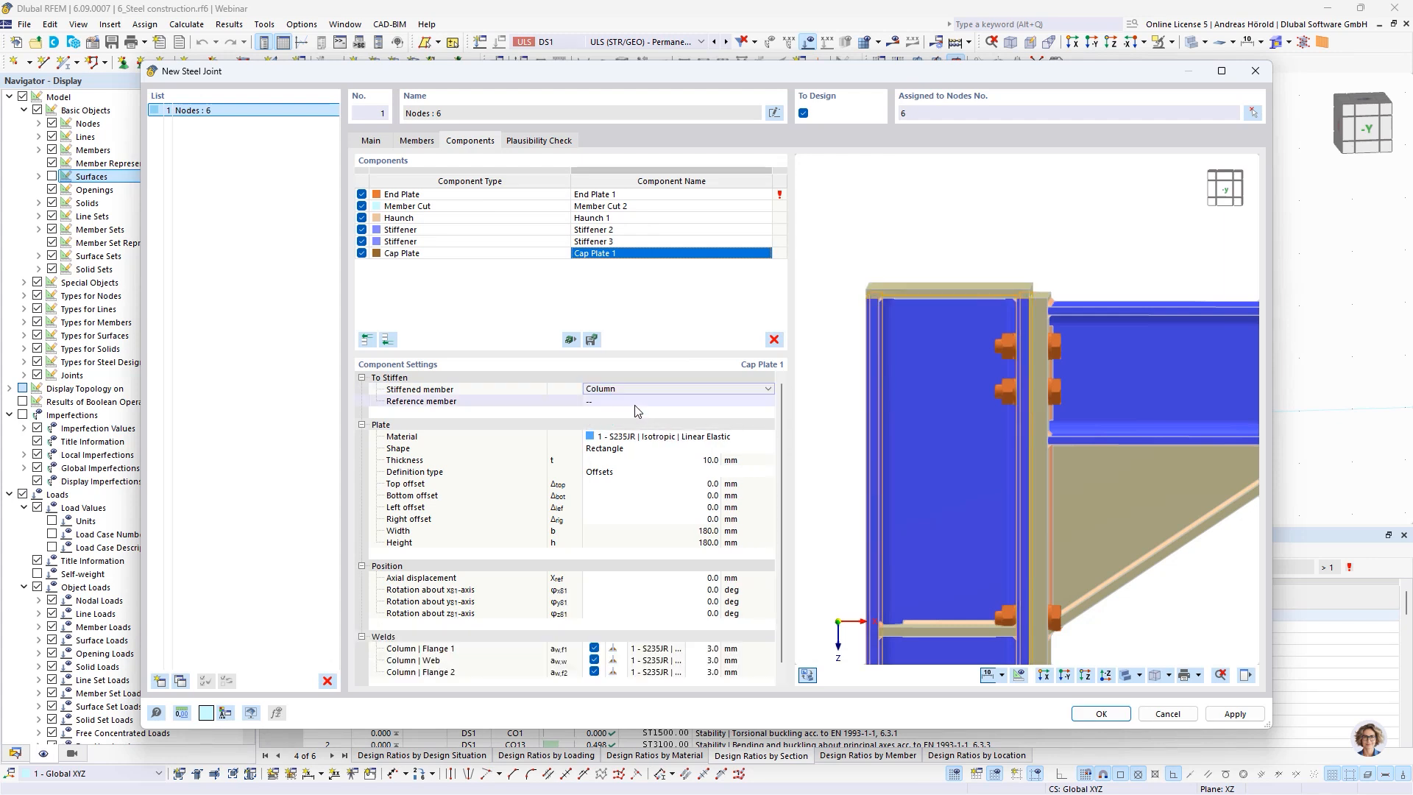
Set the cap plate's reference member to Beam and its cutting plane to Farther
click(631, 402)
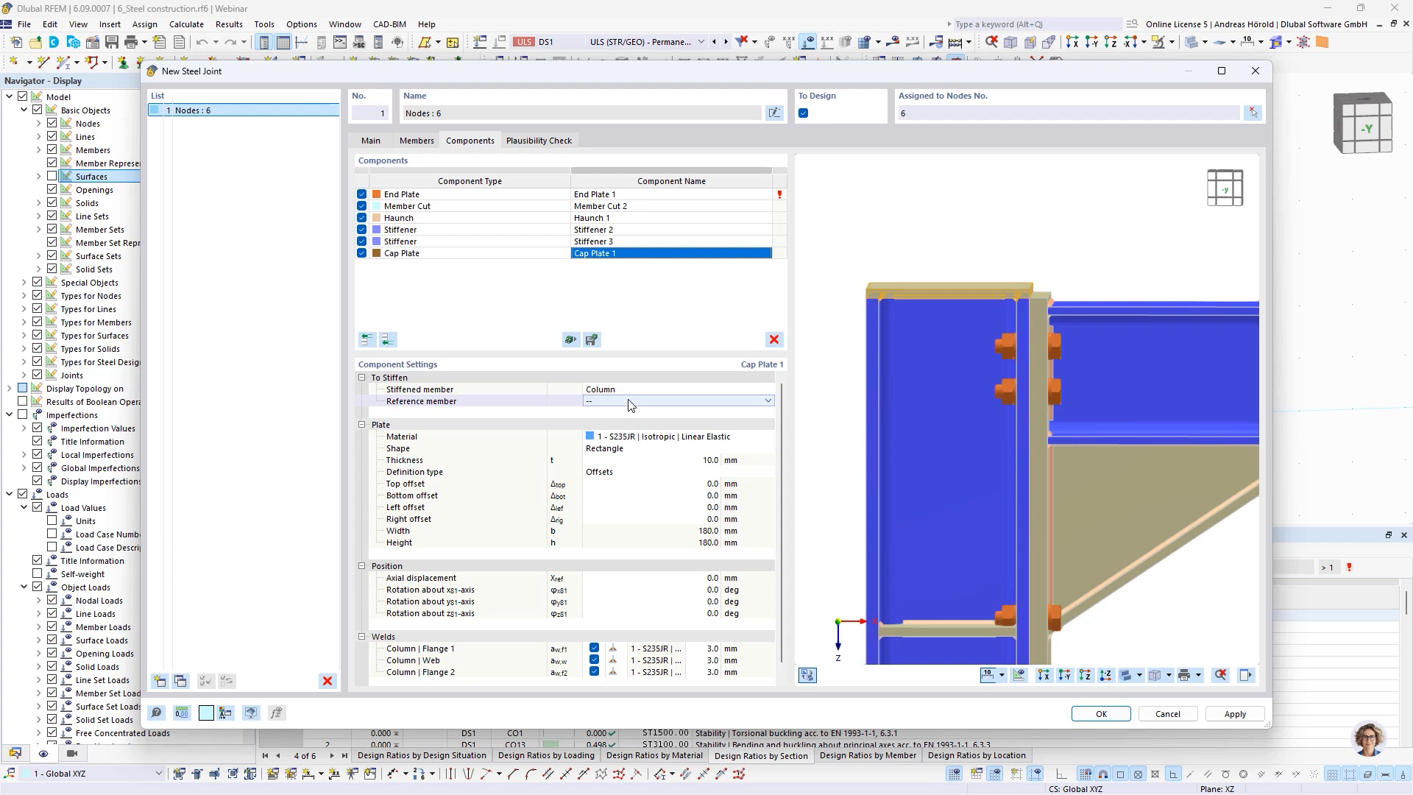
click(629, 401)
click(625, 422)
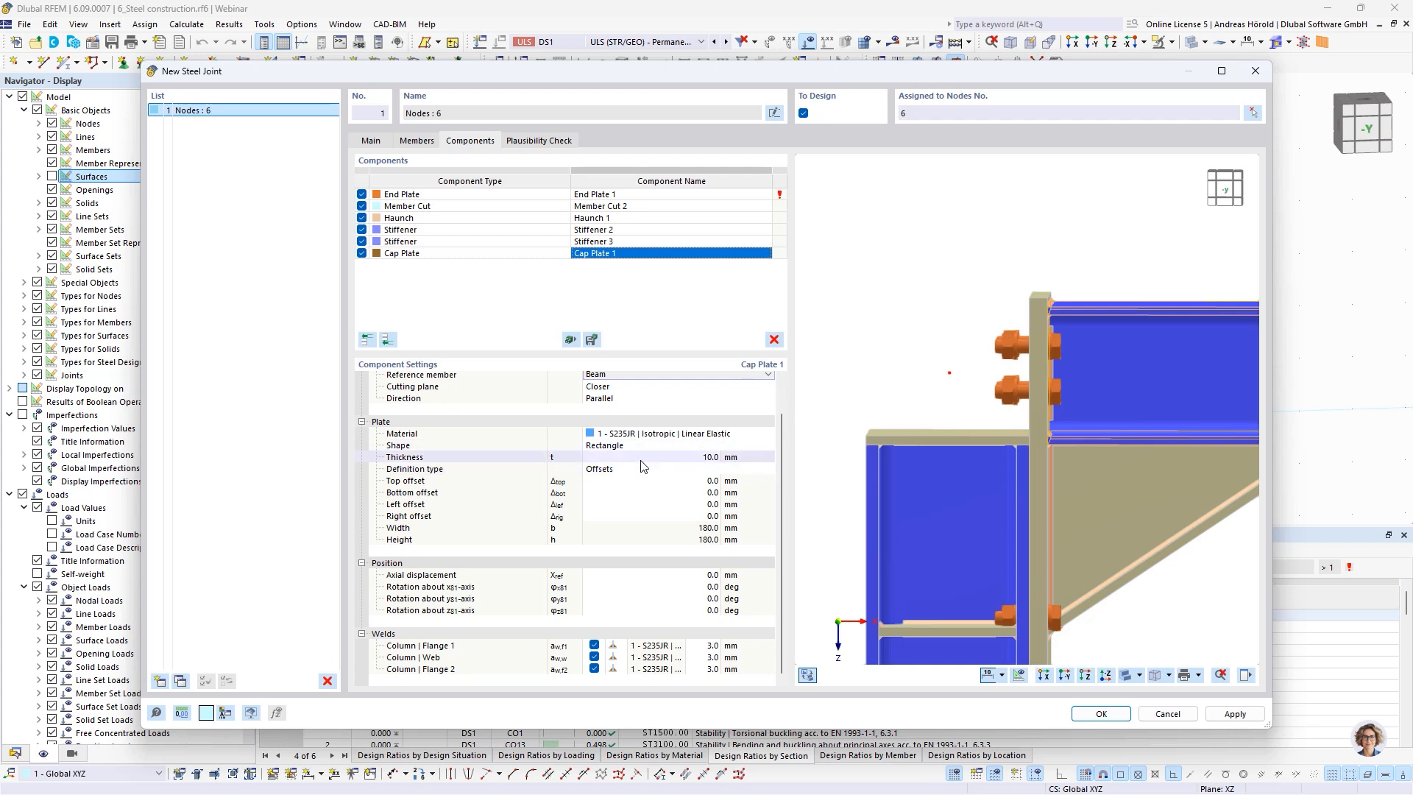
scroll(633, 457, up, 1)
click(623, 414)
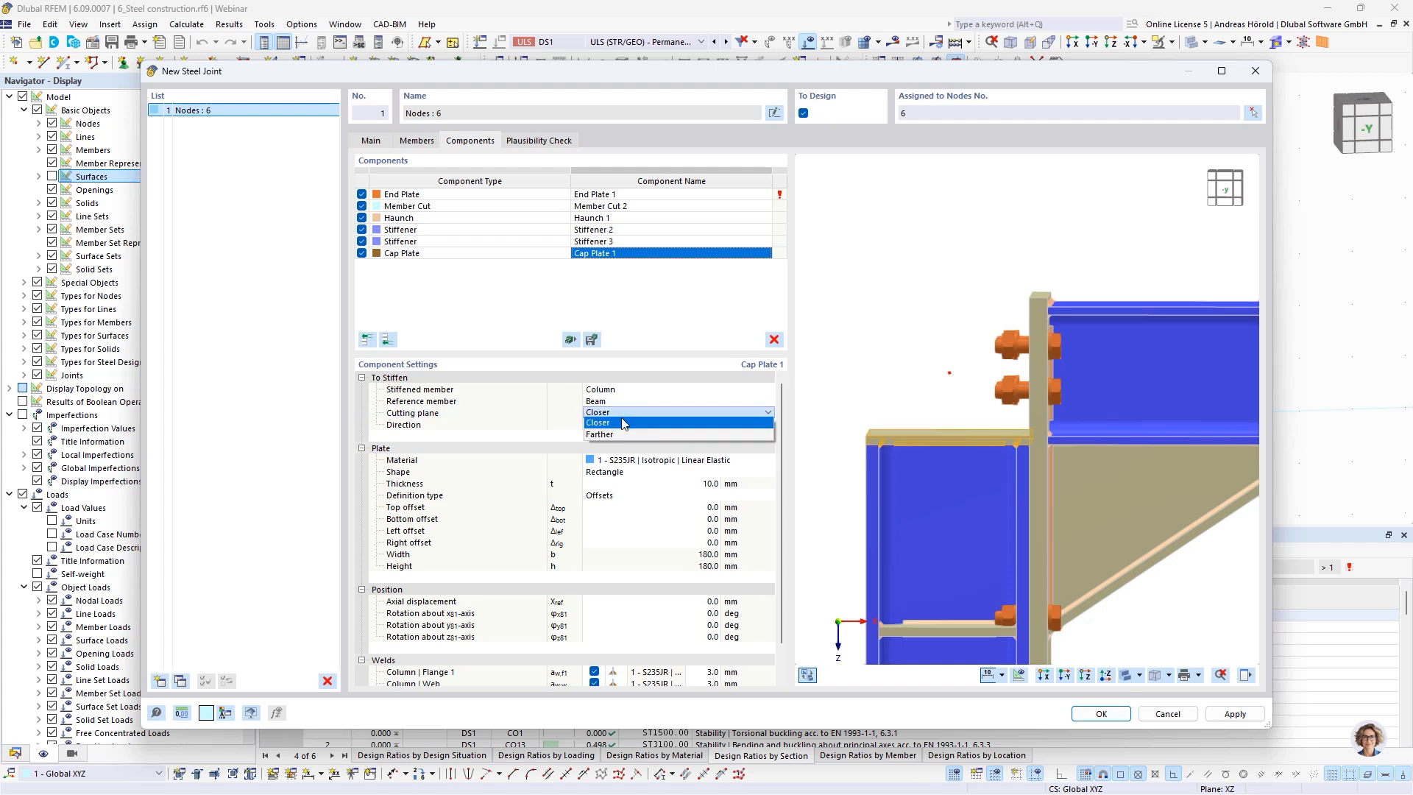
click(618, 435)
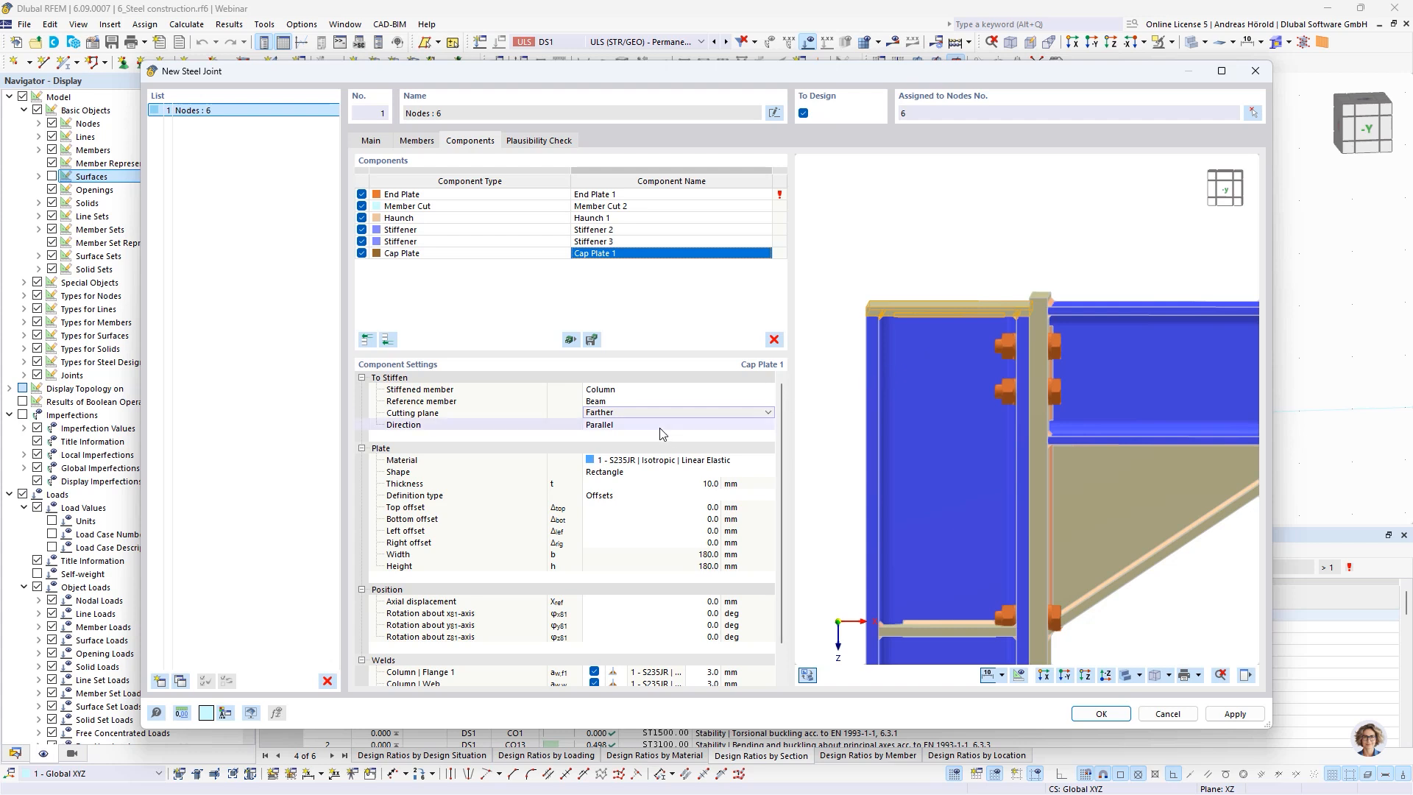
Set the cap plate's top offset and bottom offset to -8 mm each
click(709, 508)
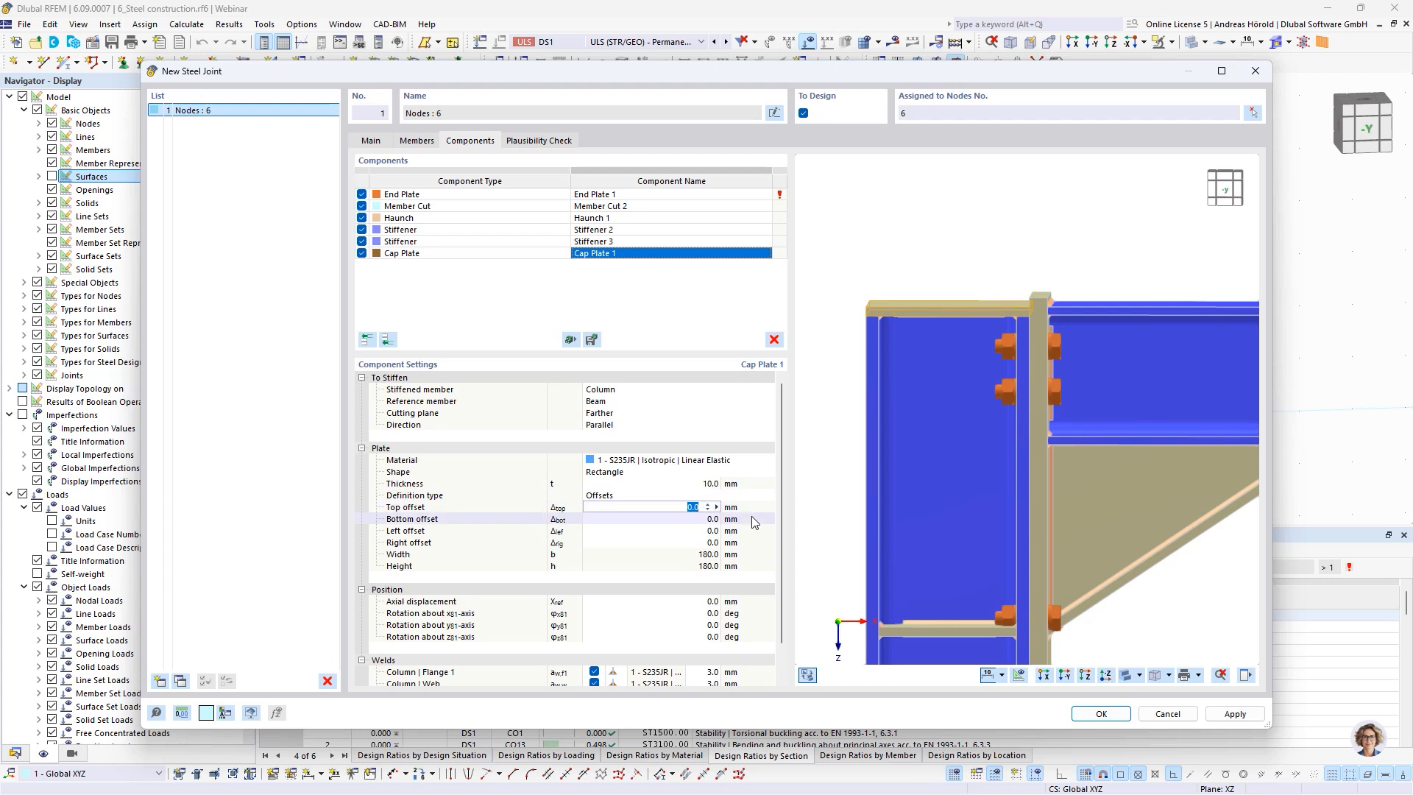
text(-8)
key(Tab)
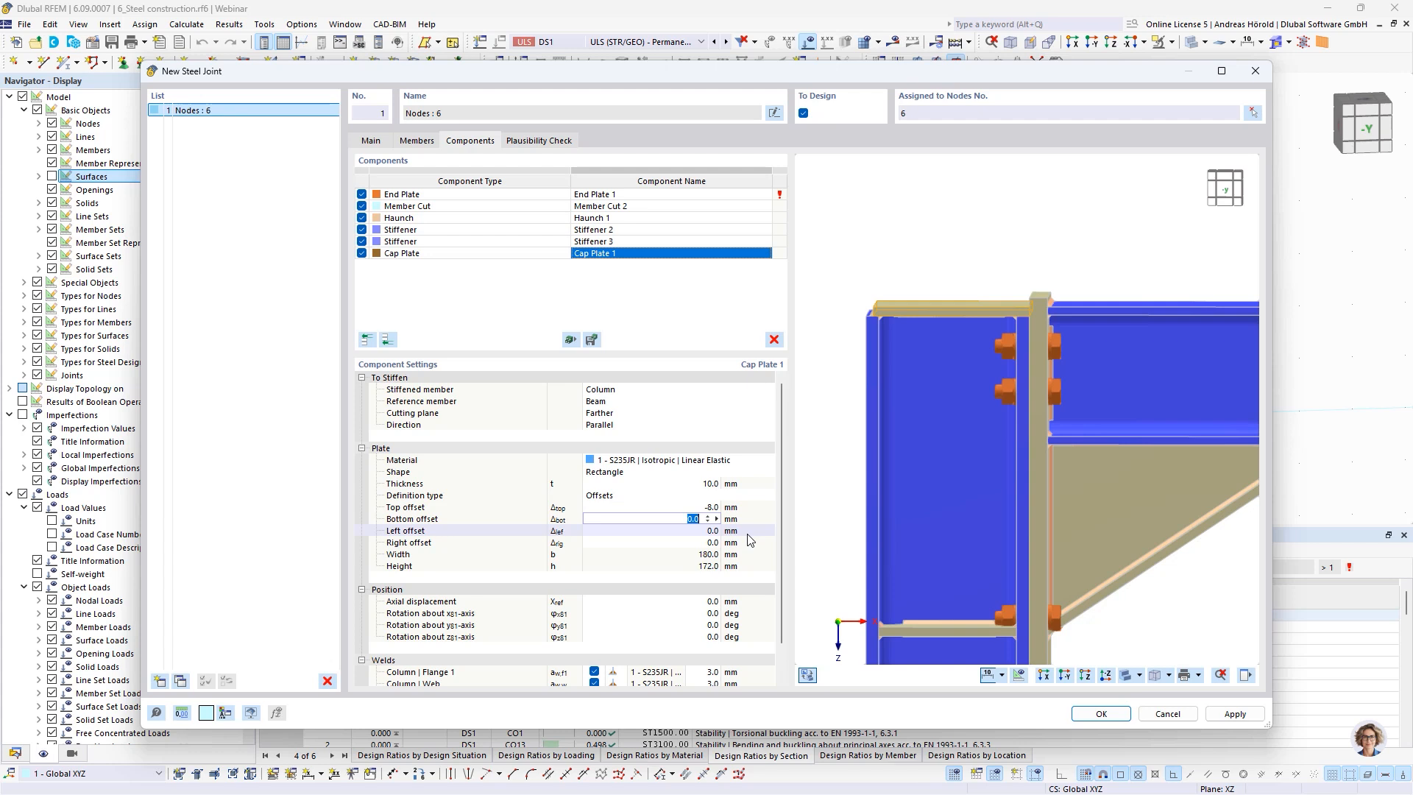
scroll(868, 316, up, 5)
scroll(895, 315, up, 2)
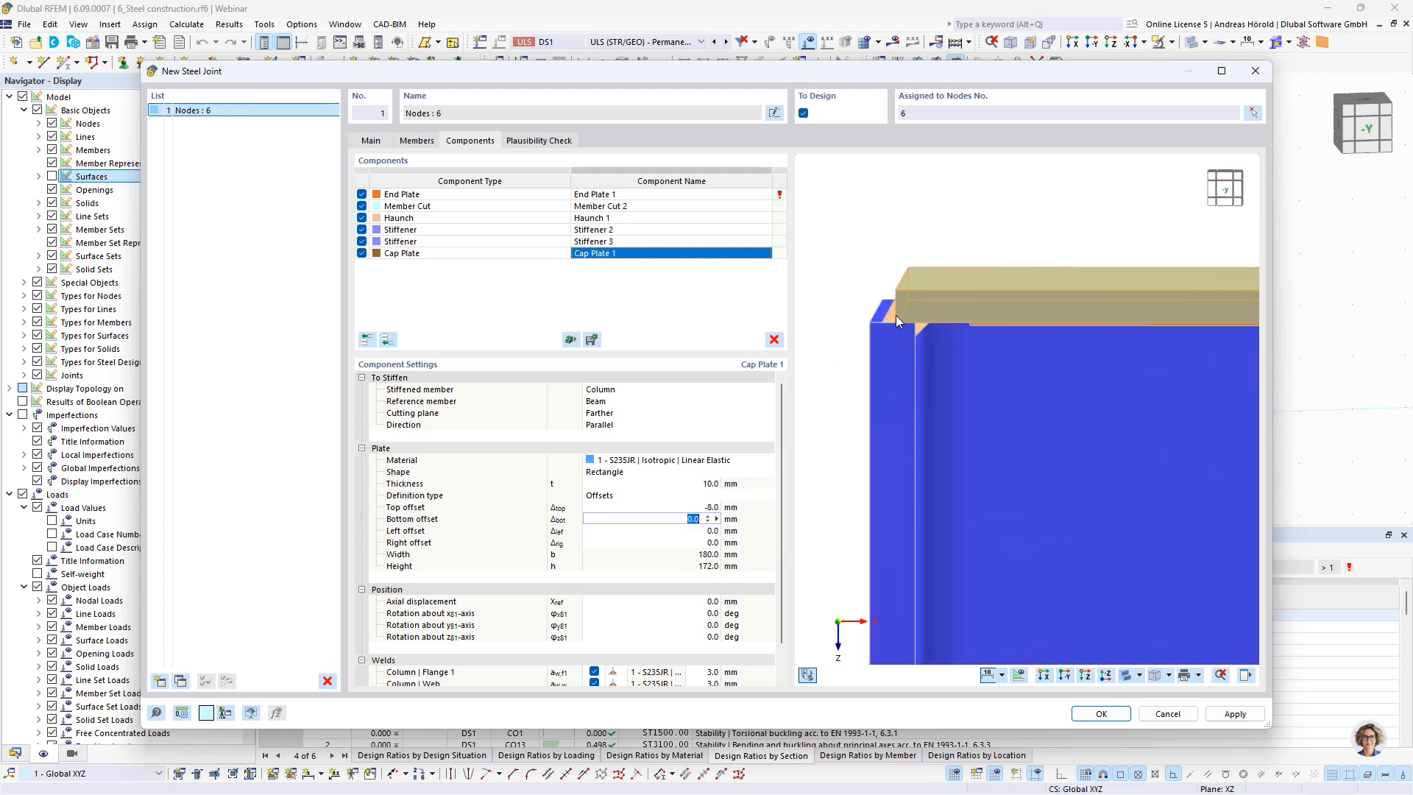
scroll(910, 318, down, 4)
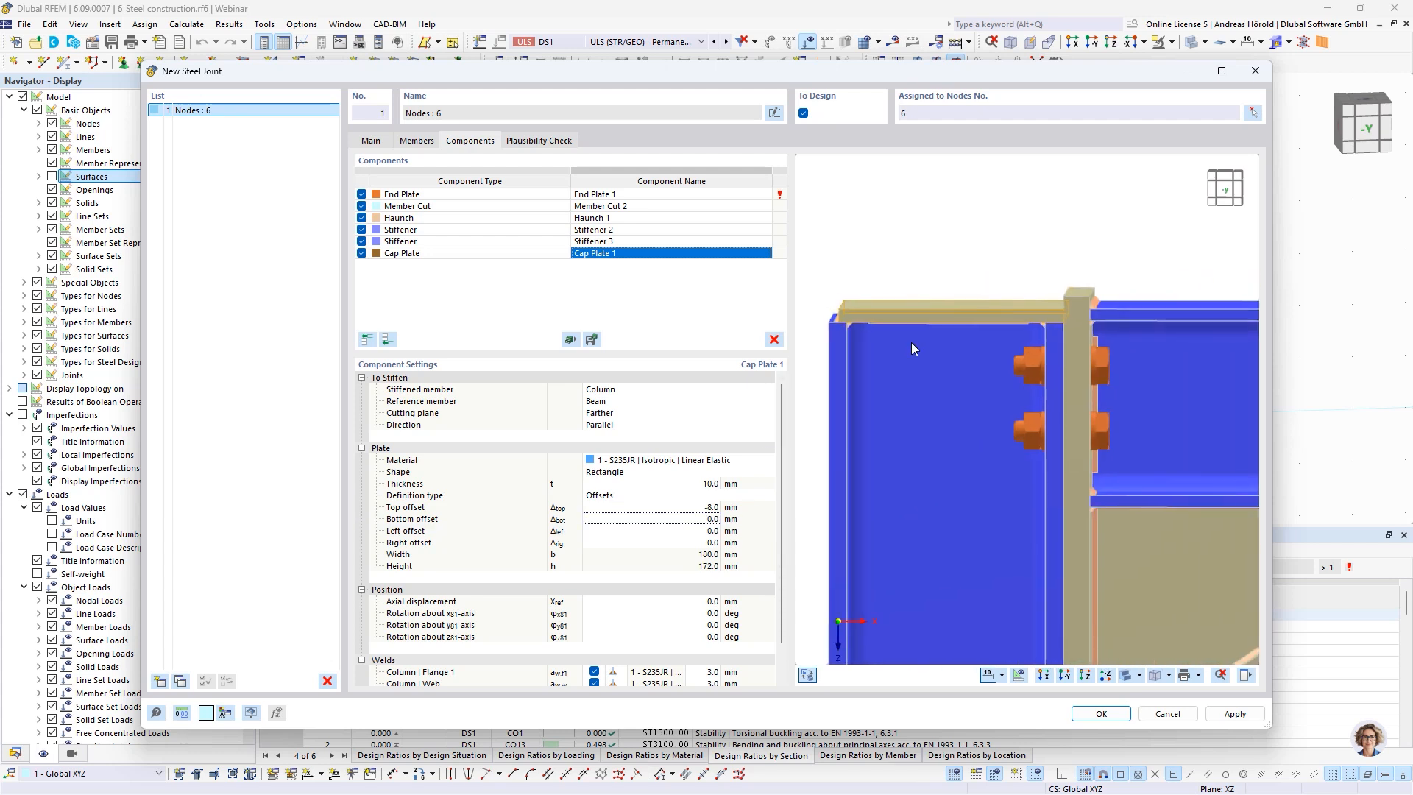
click(708, 519)
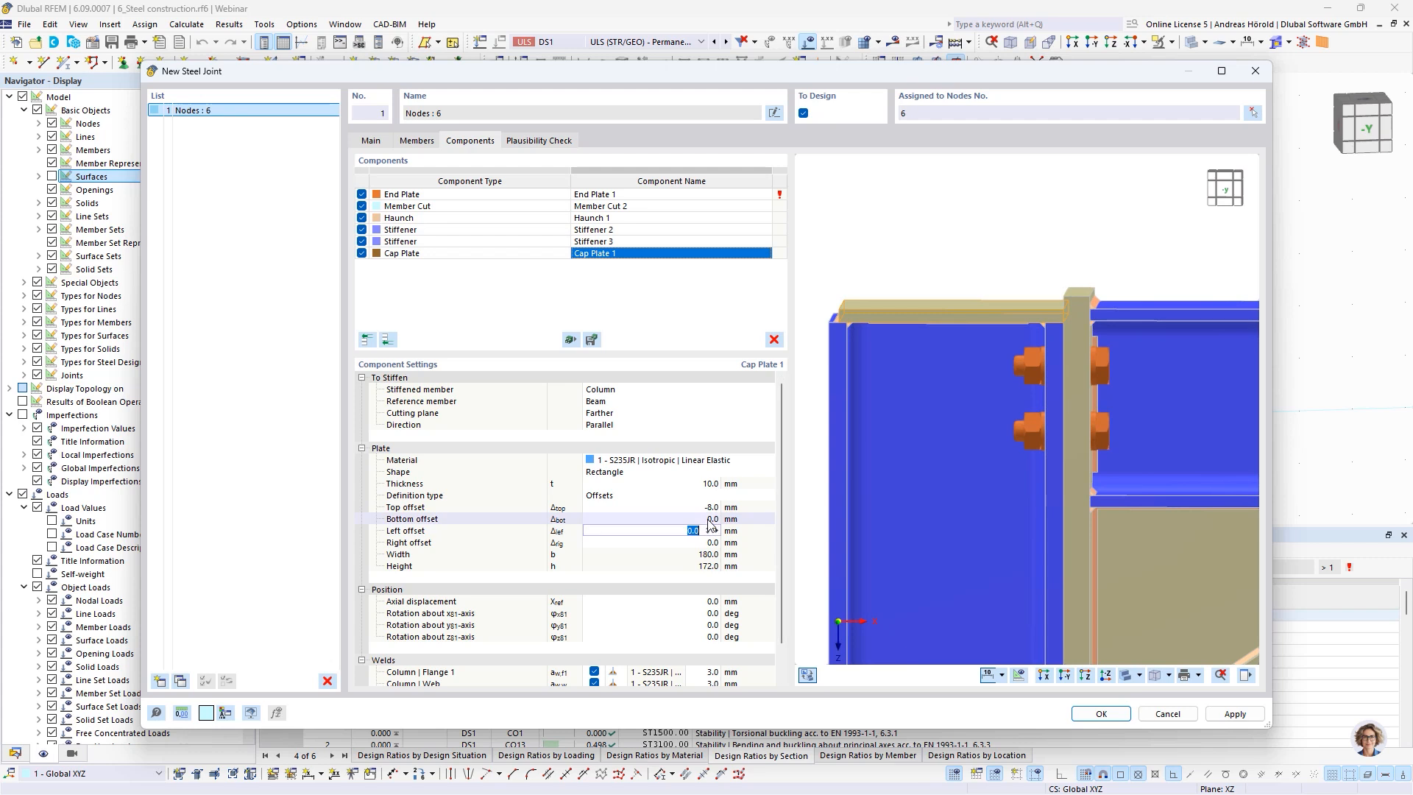
text(-8)
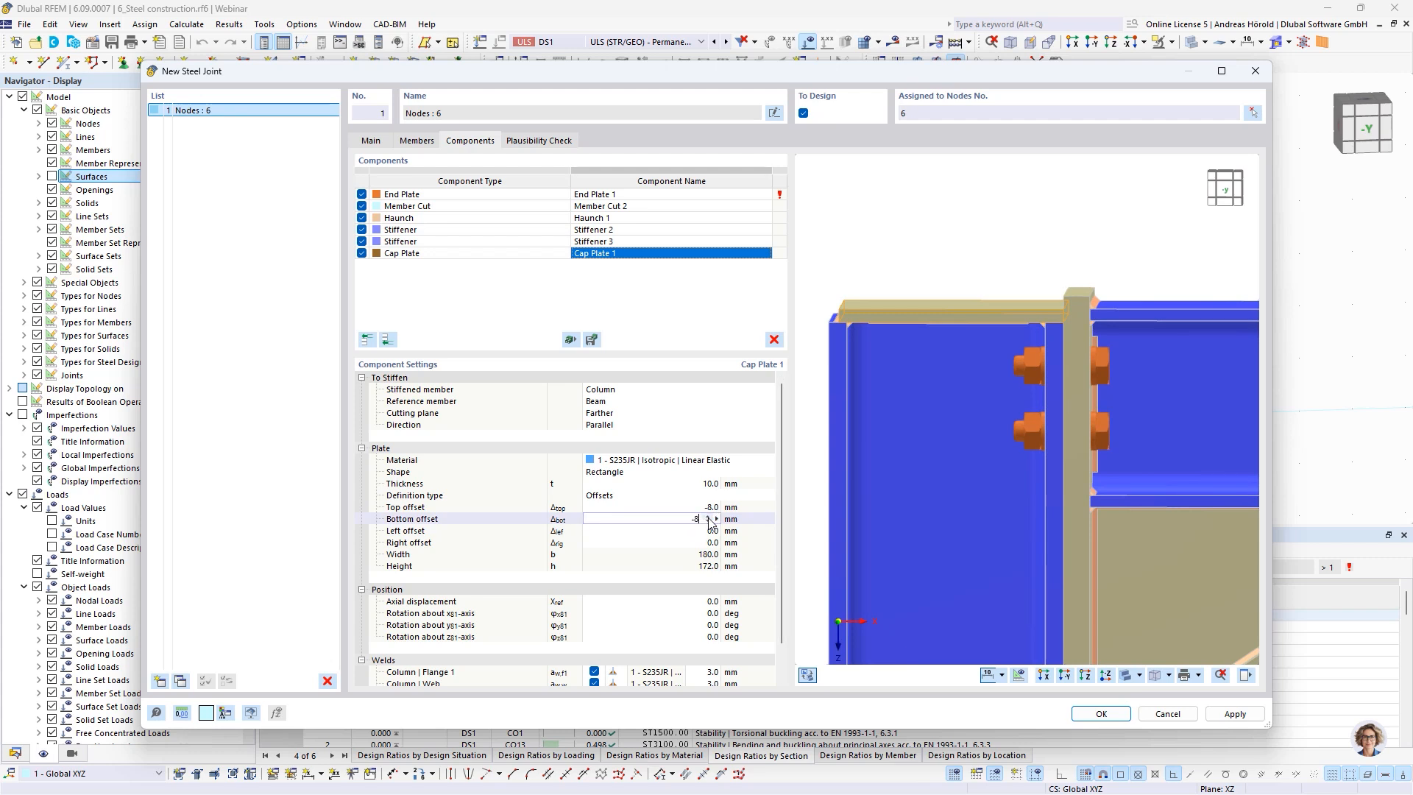
key(Tab)
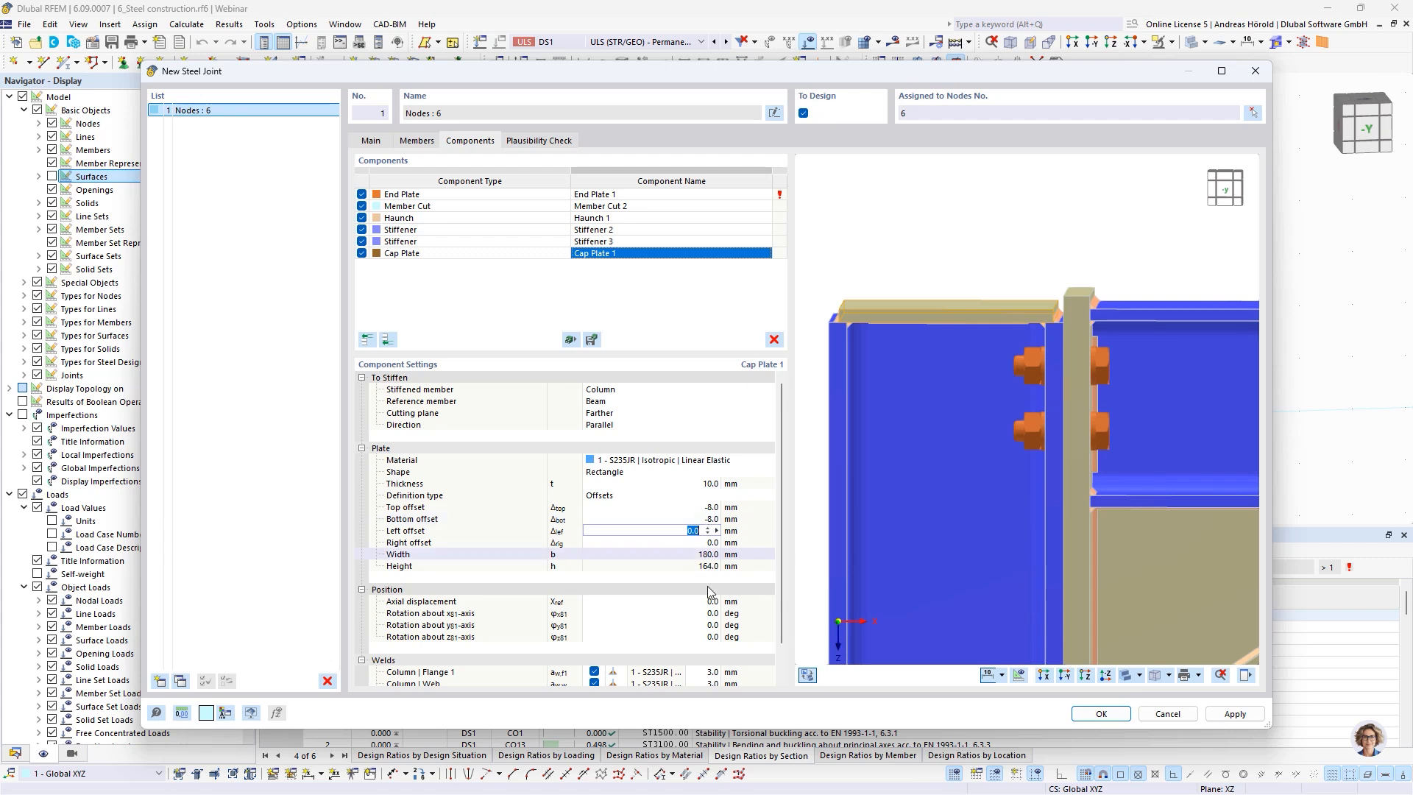
Set the cap plate's welds to column flange 1 and flange 2 to 4 mm
scroll(718, 576, down, 1)
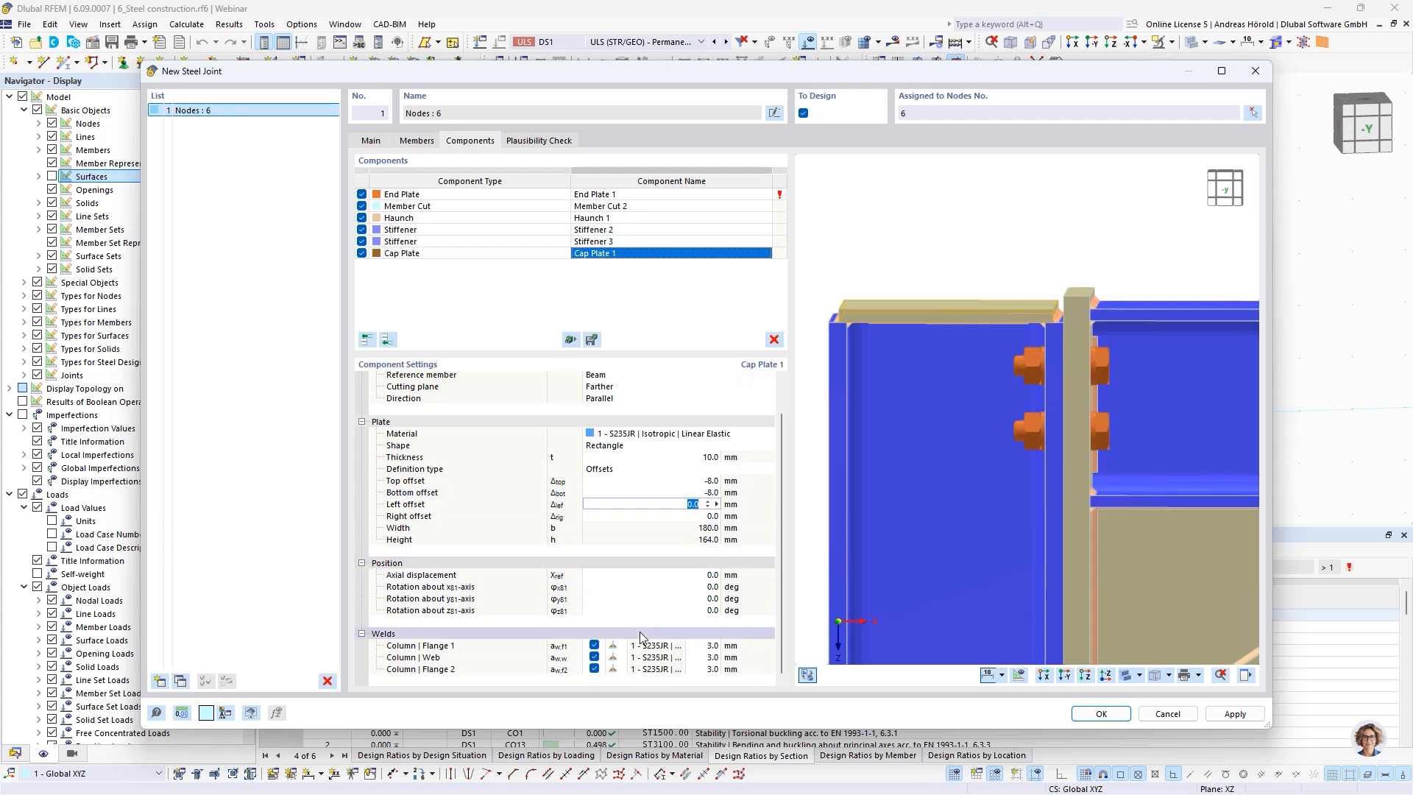
click(711, 646)
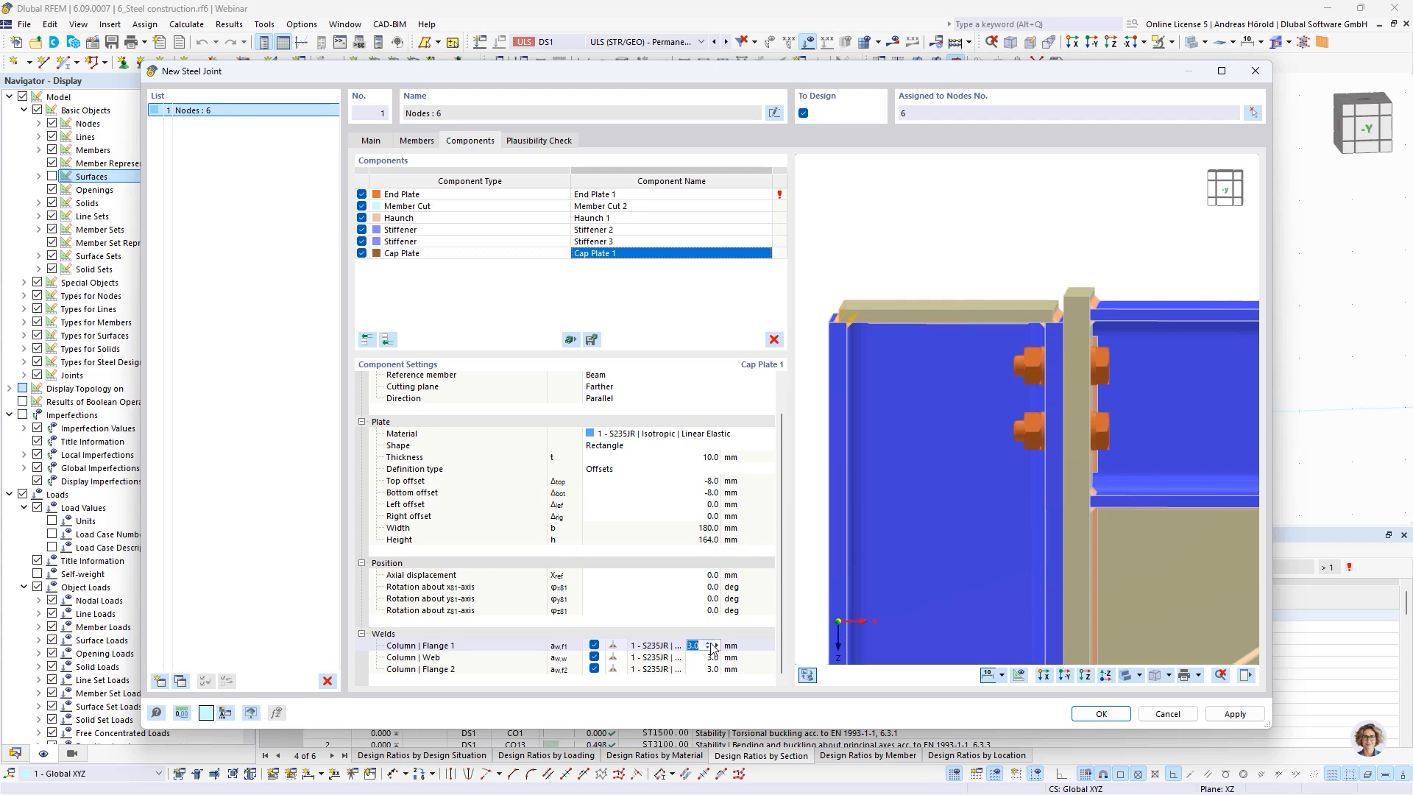
click(708, 643)
click(707, 669)
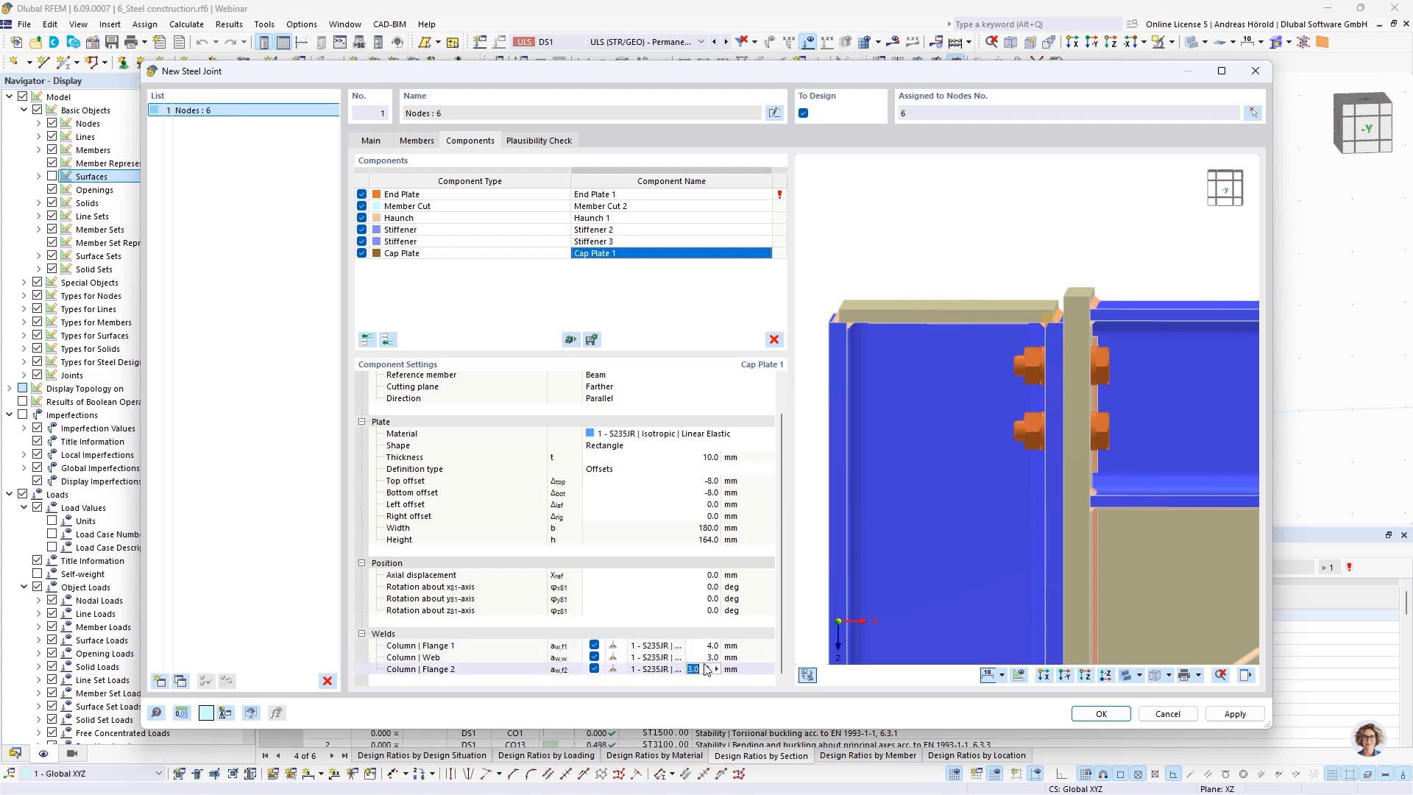
click(711, 666)
click(711, 658)
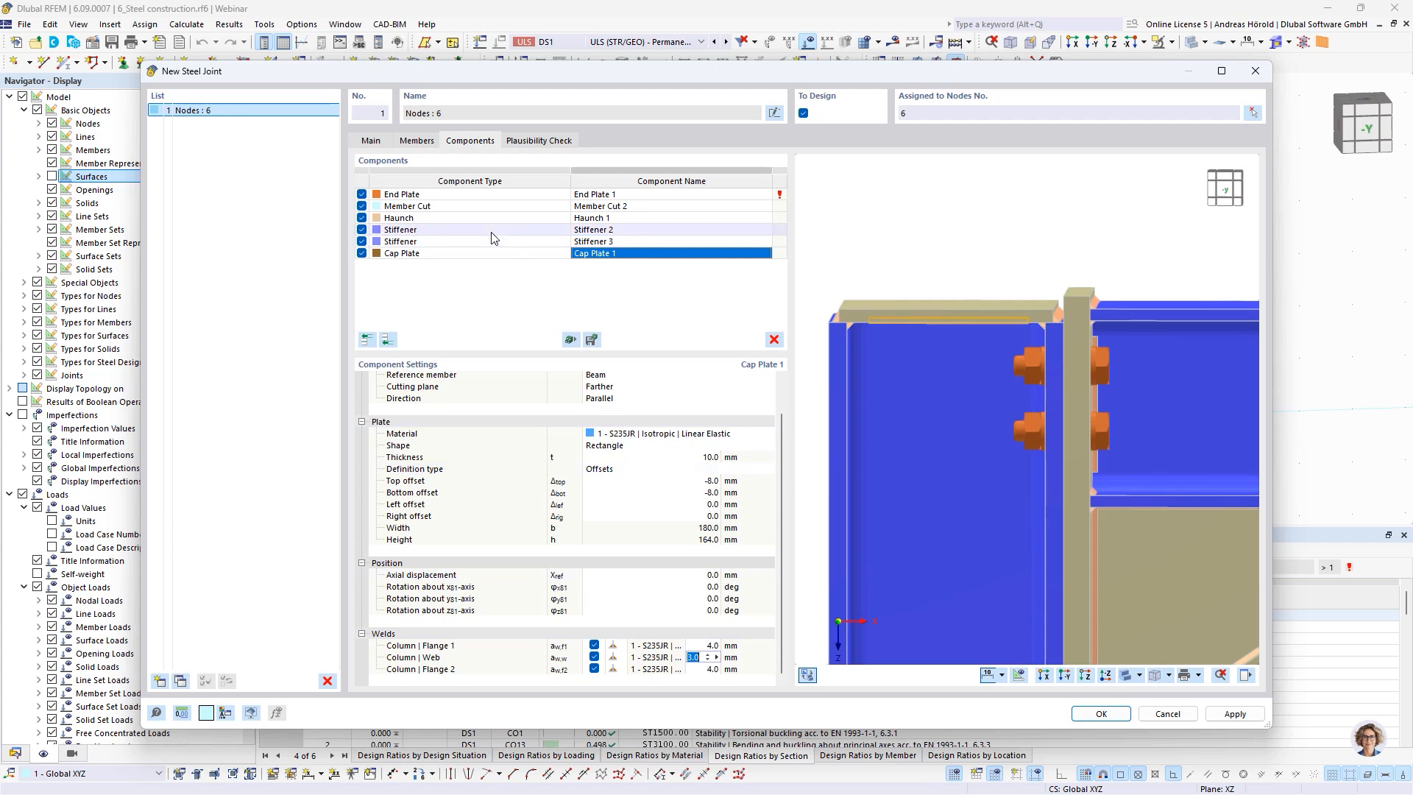
Set the thickness of End Plate 1 to 15 mm
scroll(942, 404, down, 4)
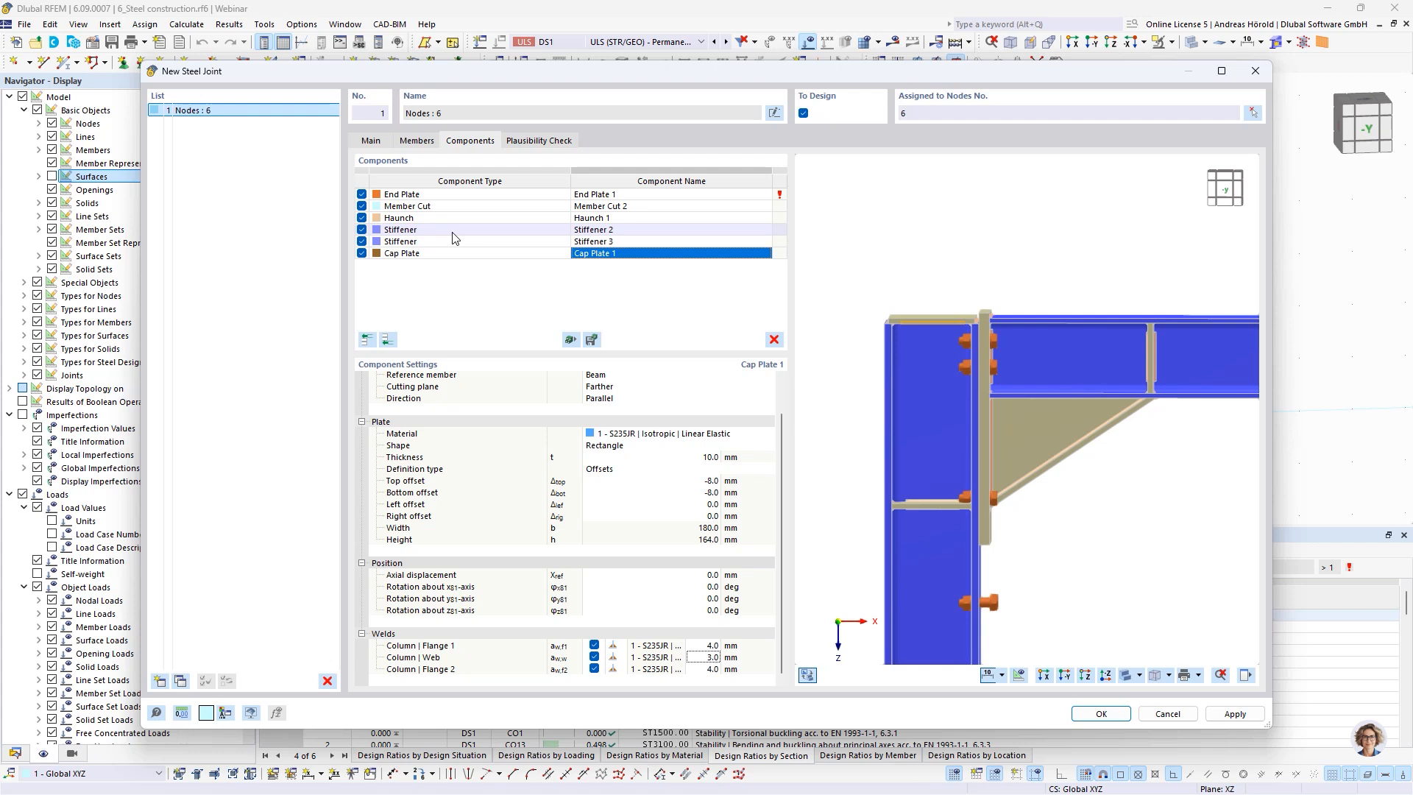
click(451, 195)
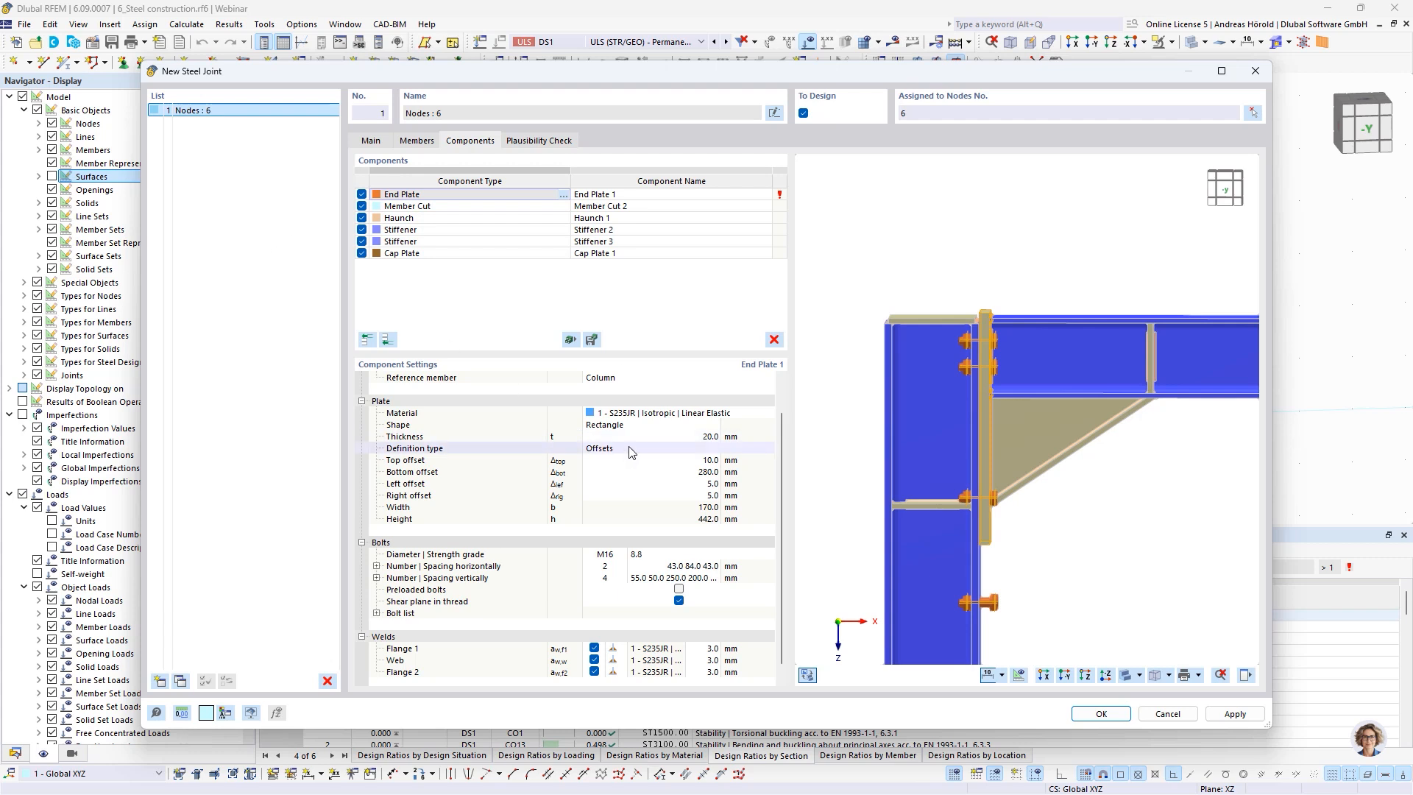
scroll(626, 401, up, 1)
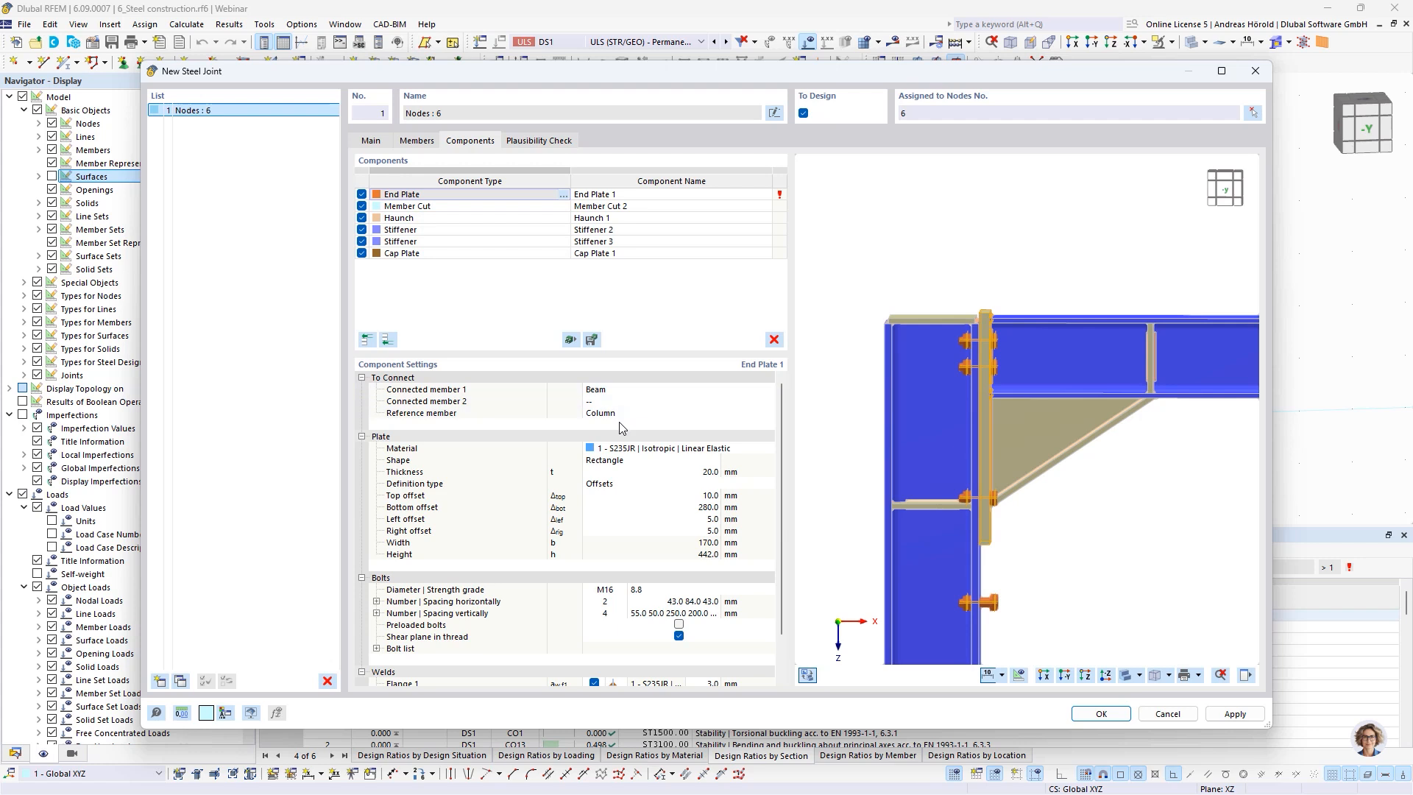
click(691, 470)
text(15)
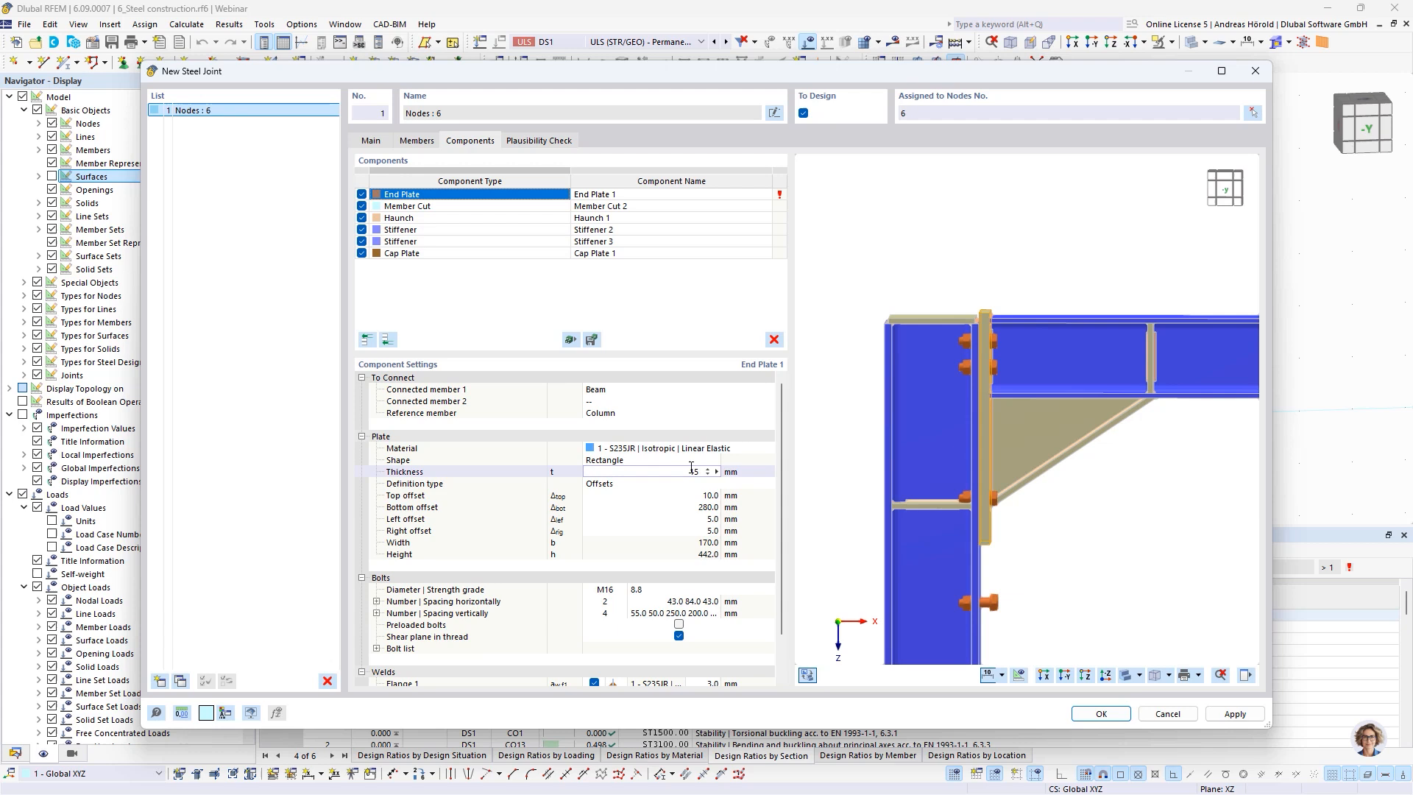
key(Return)
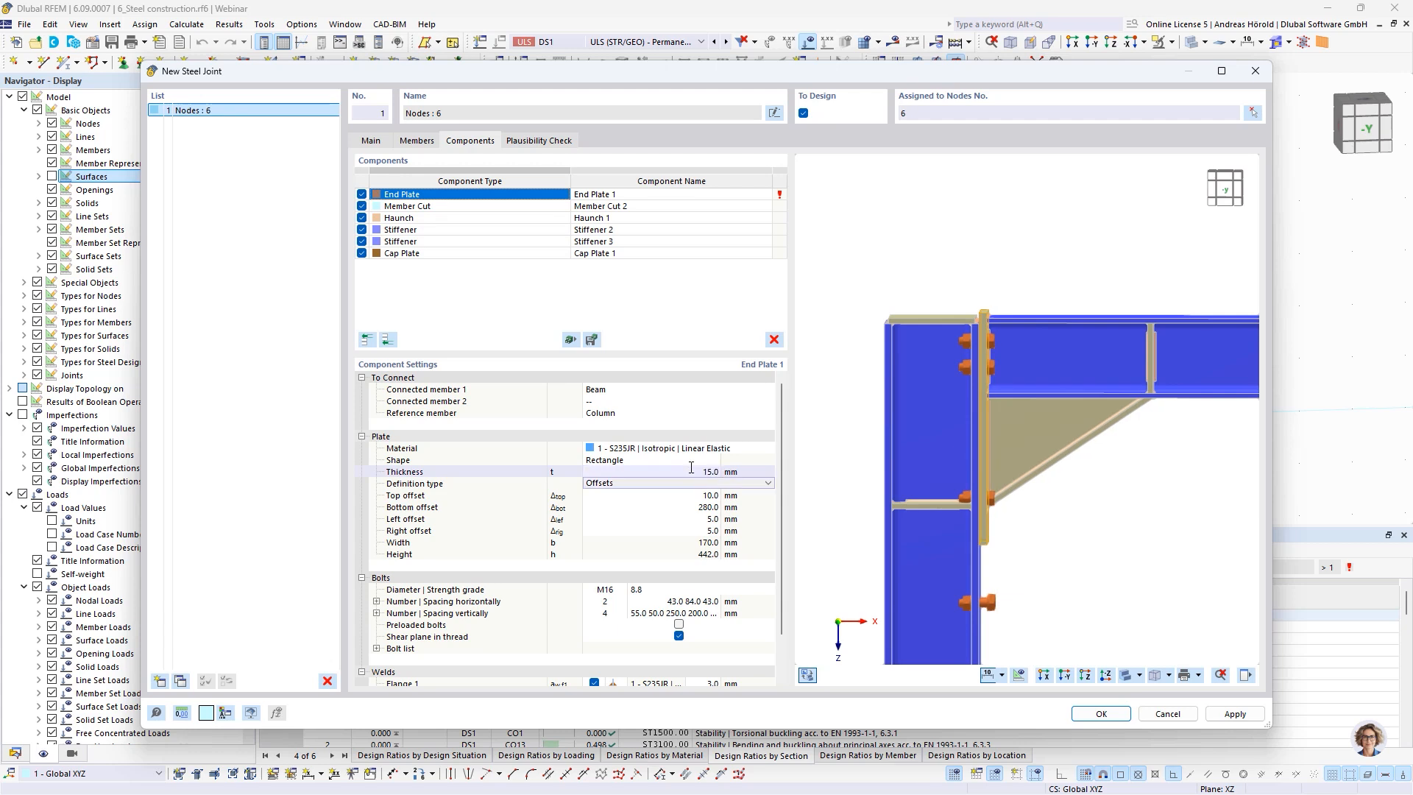
Define the end plate by dimensions and position, and set its height to 260 mm
click(657, 486)
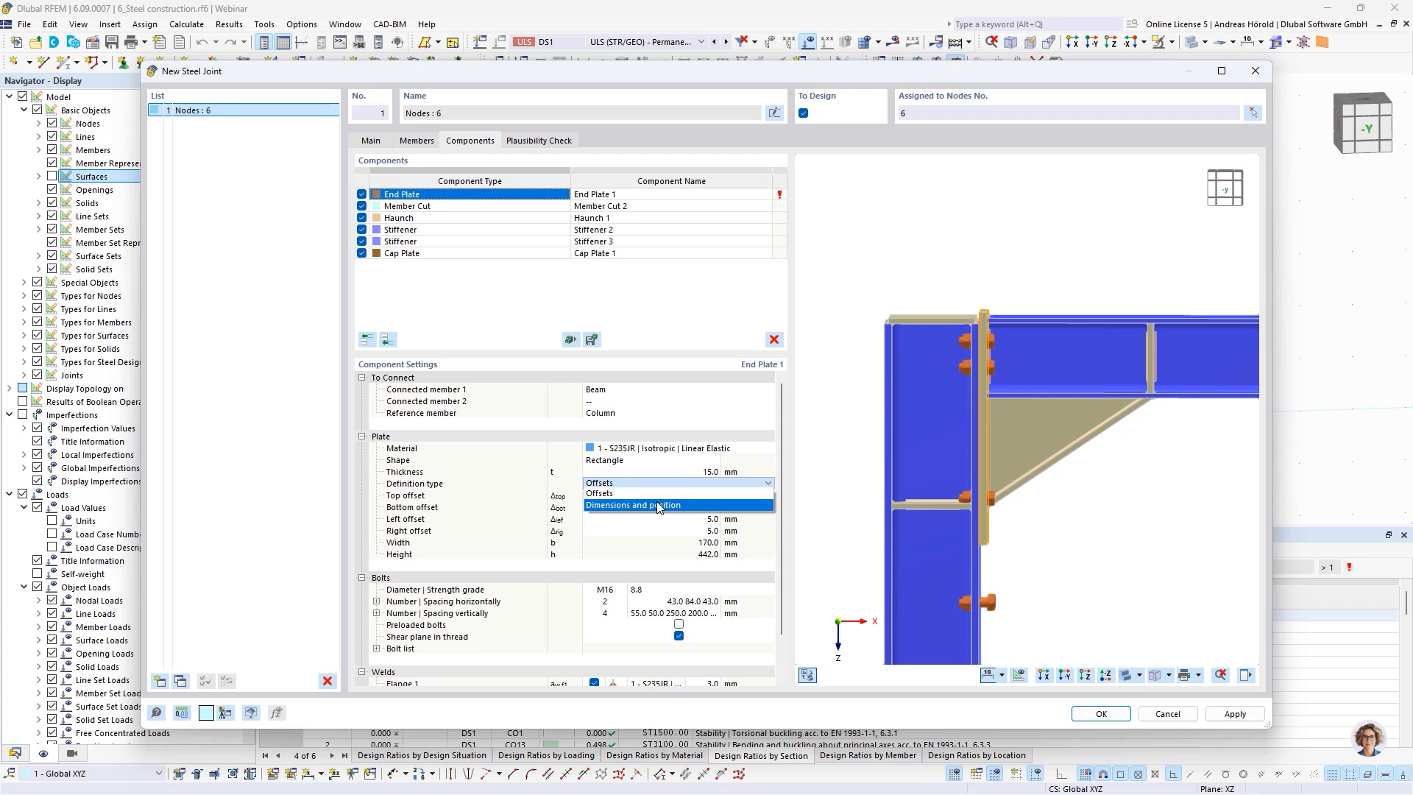
click(659, 508)
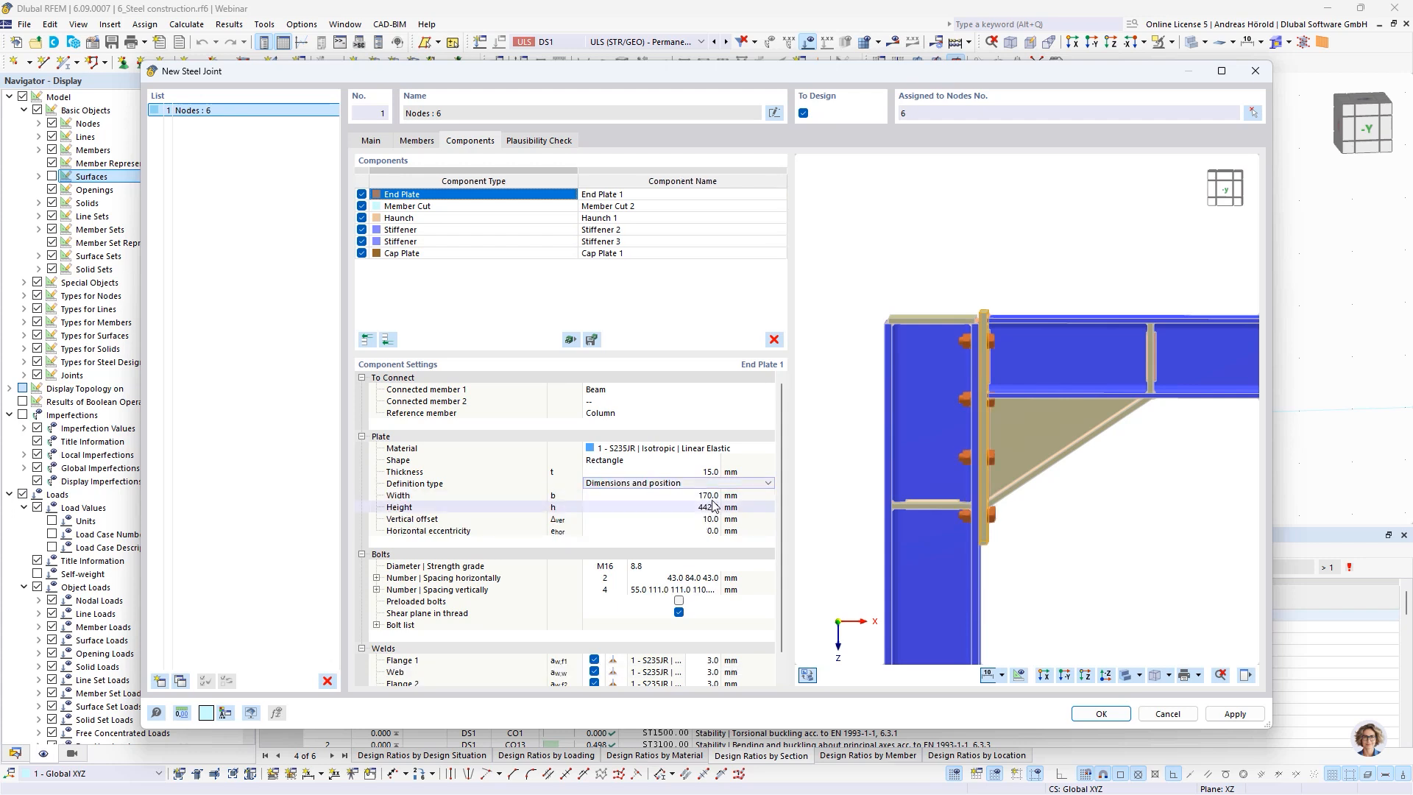
click(716, 497)
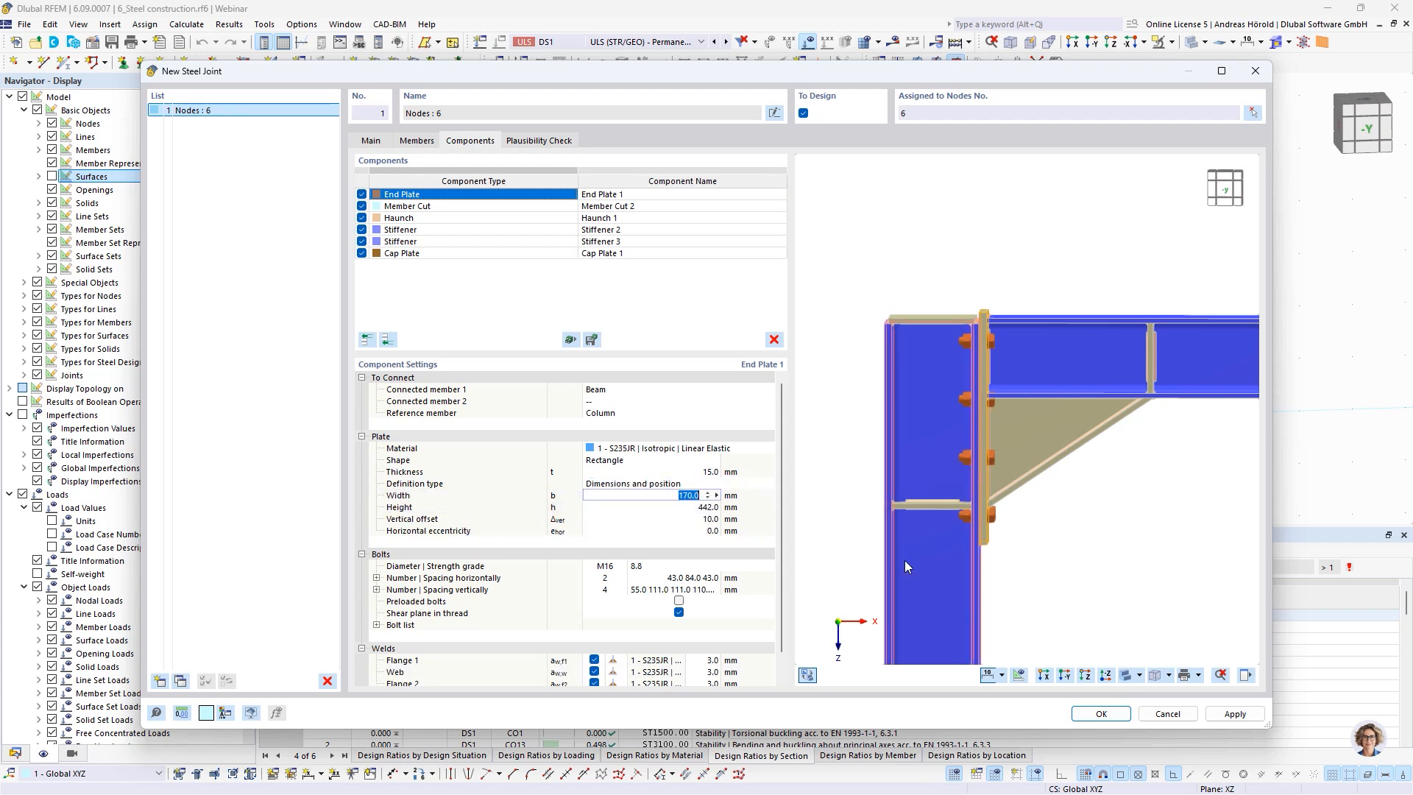
click(703, 507)
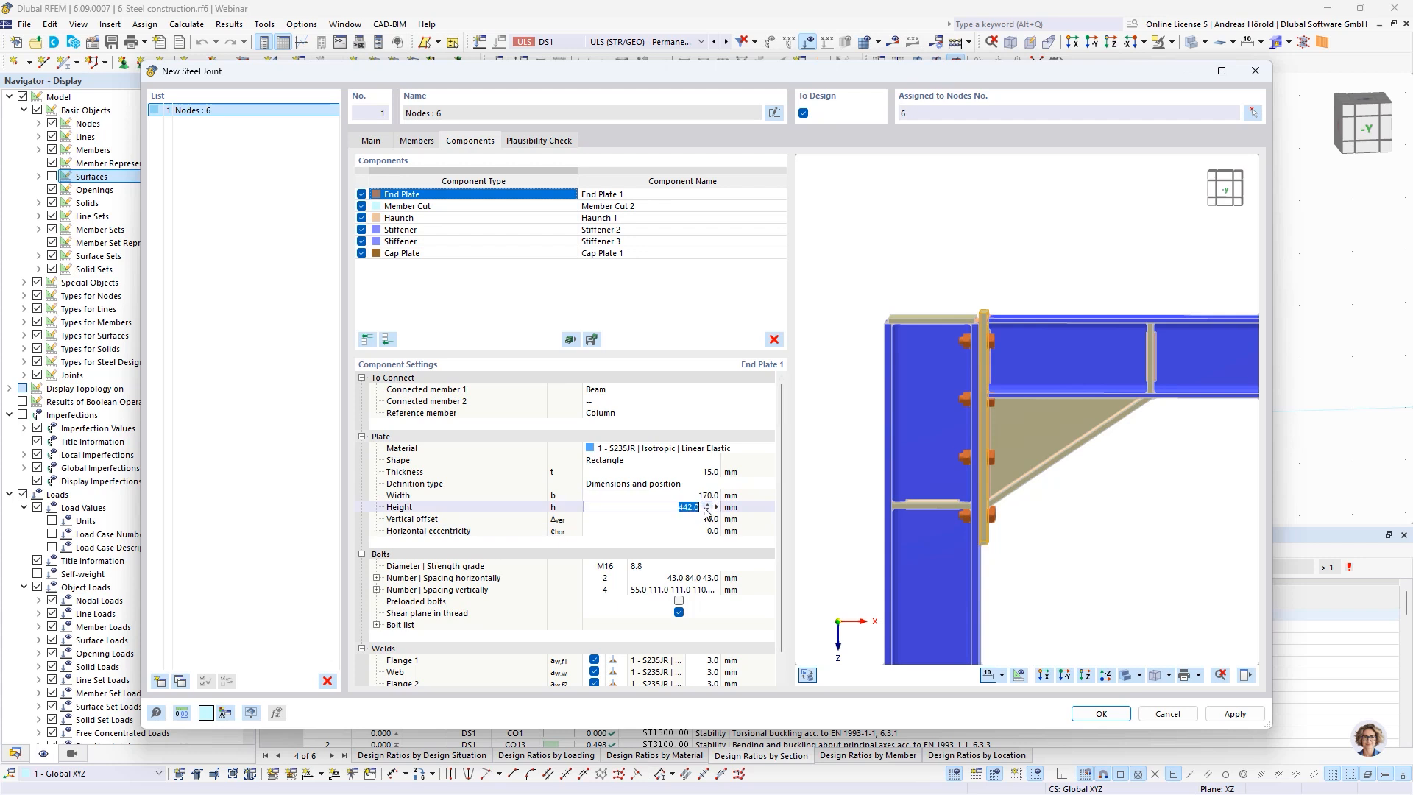
text(260)
key(Tab)
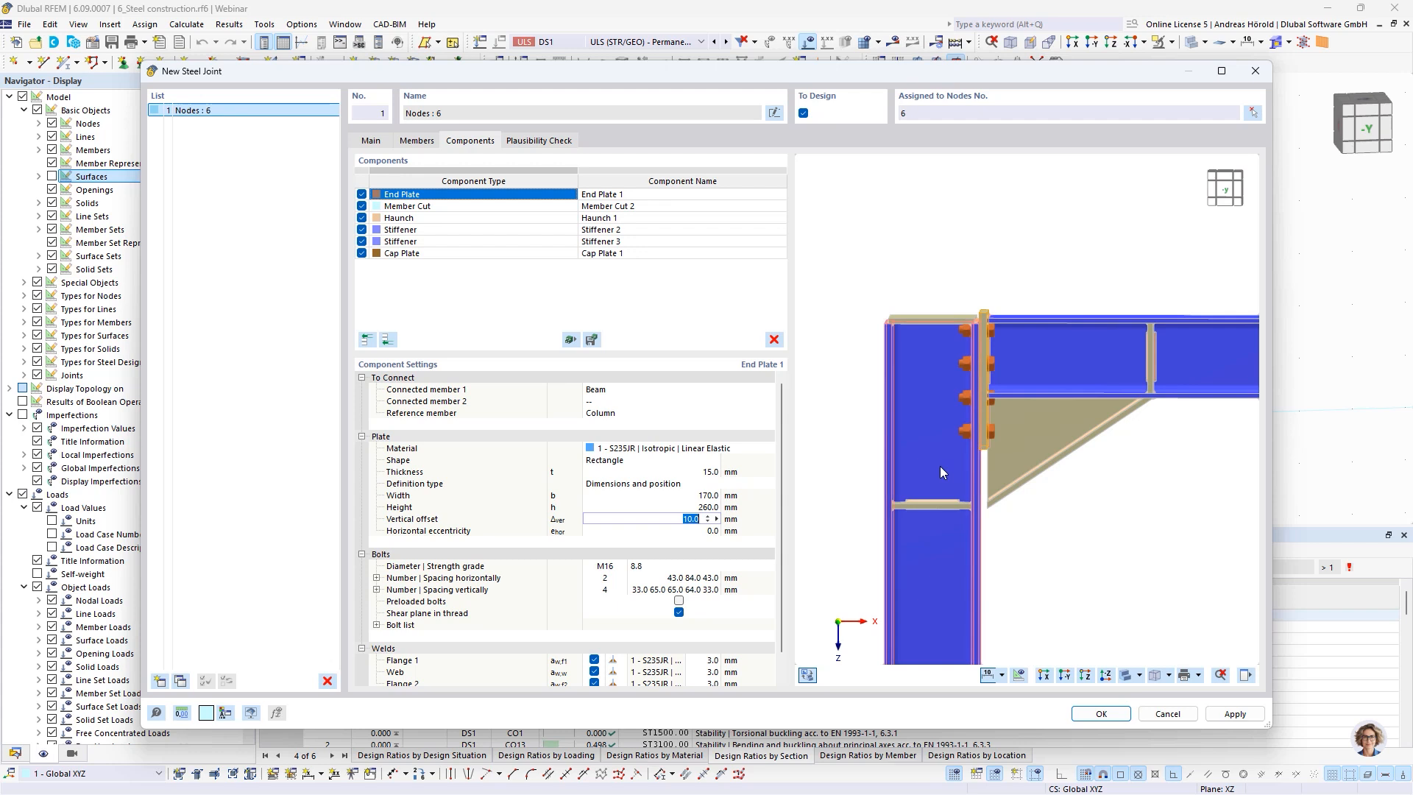
Set the end plate's vertical offset to -8 mm
key(BackSpace)
text(-8)
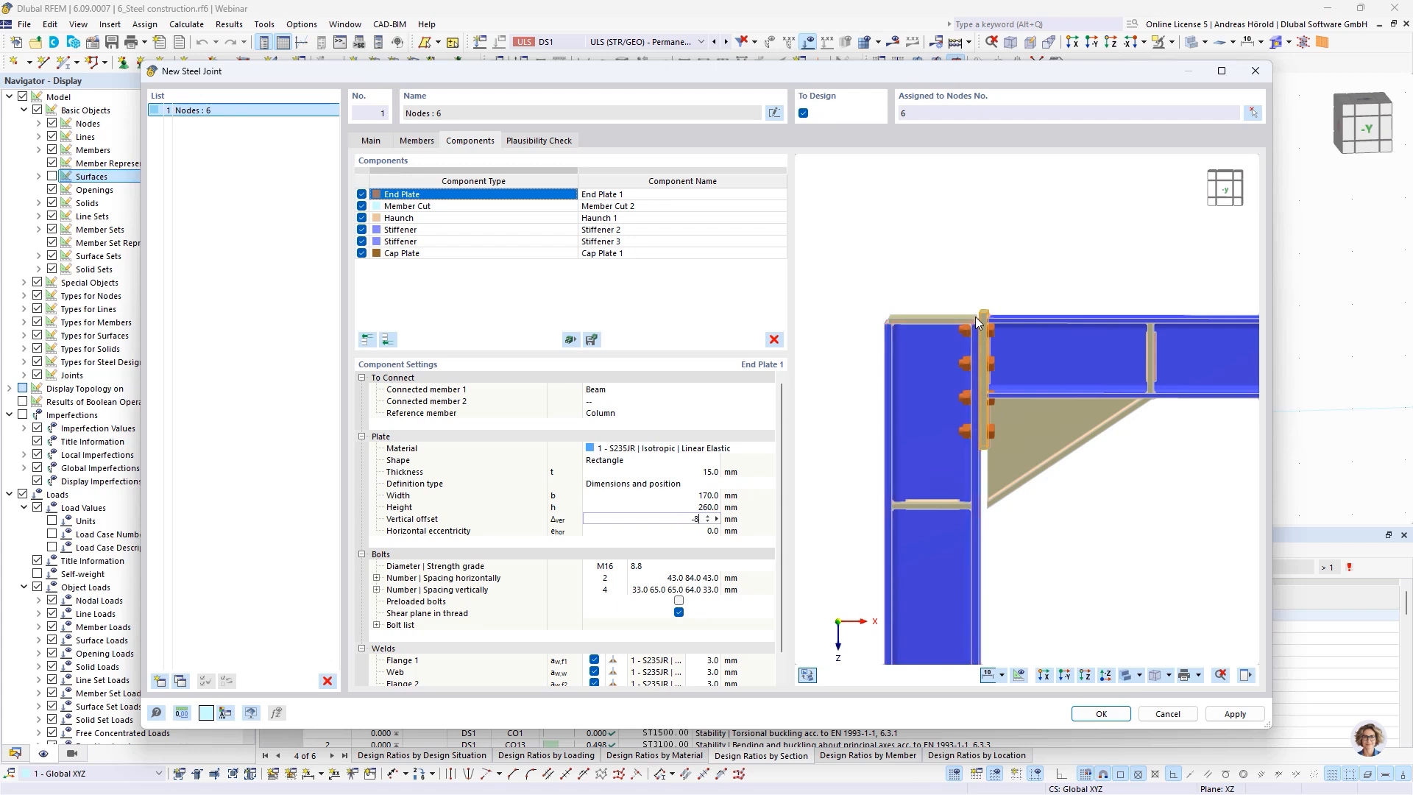
scroll(977, 317, up, 3)
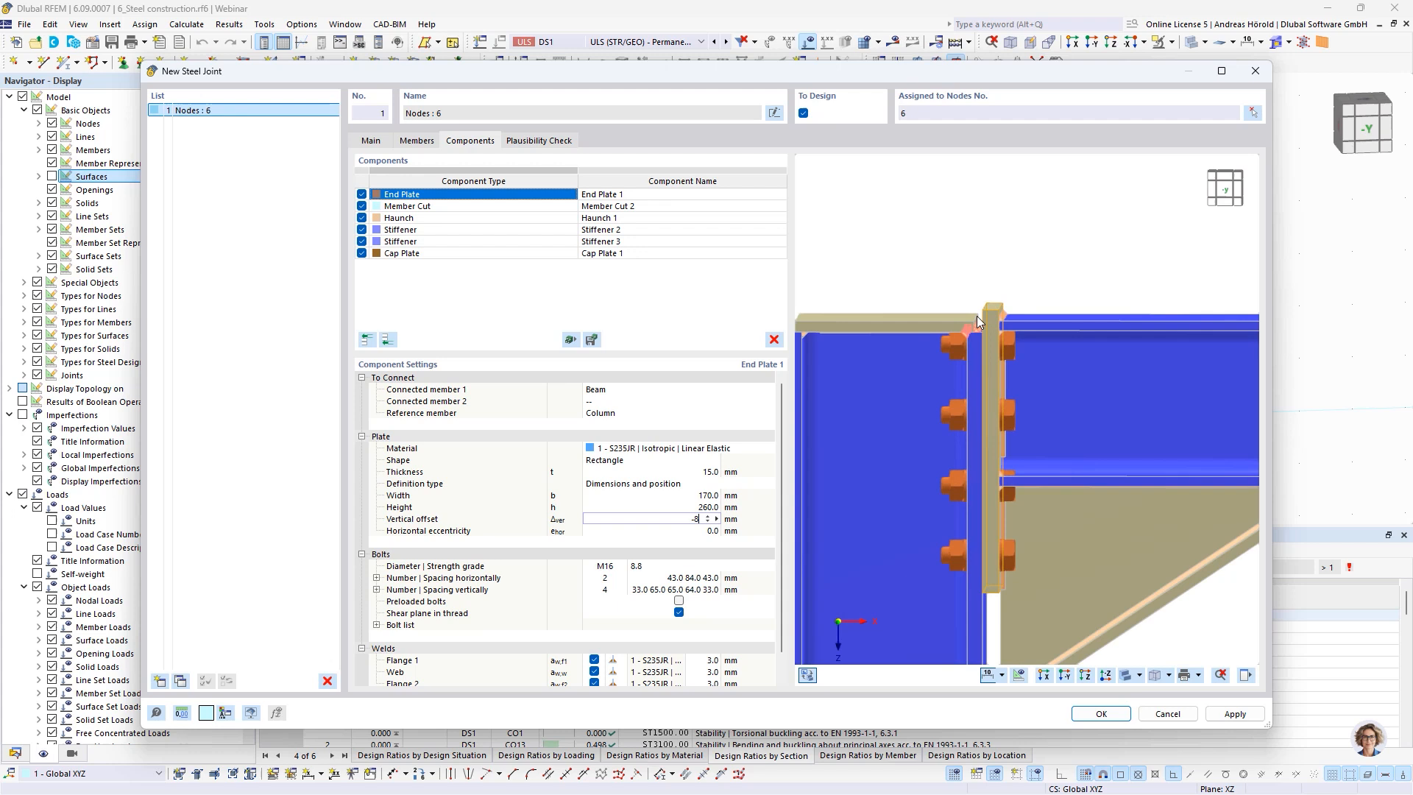
click(699, 533)
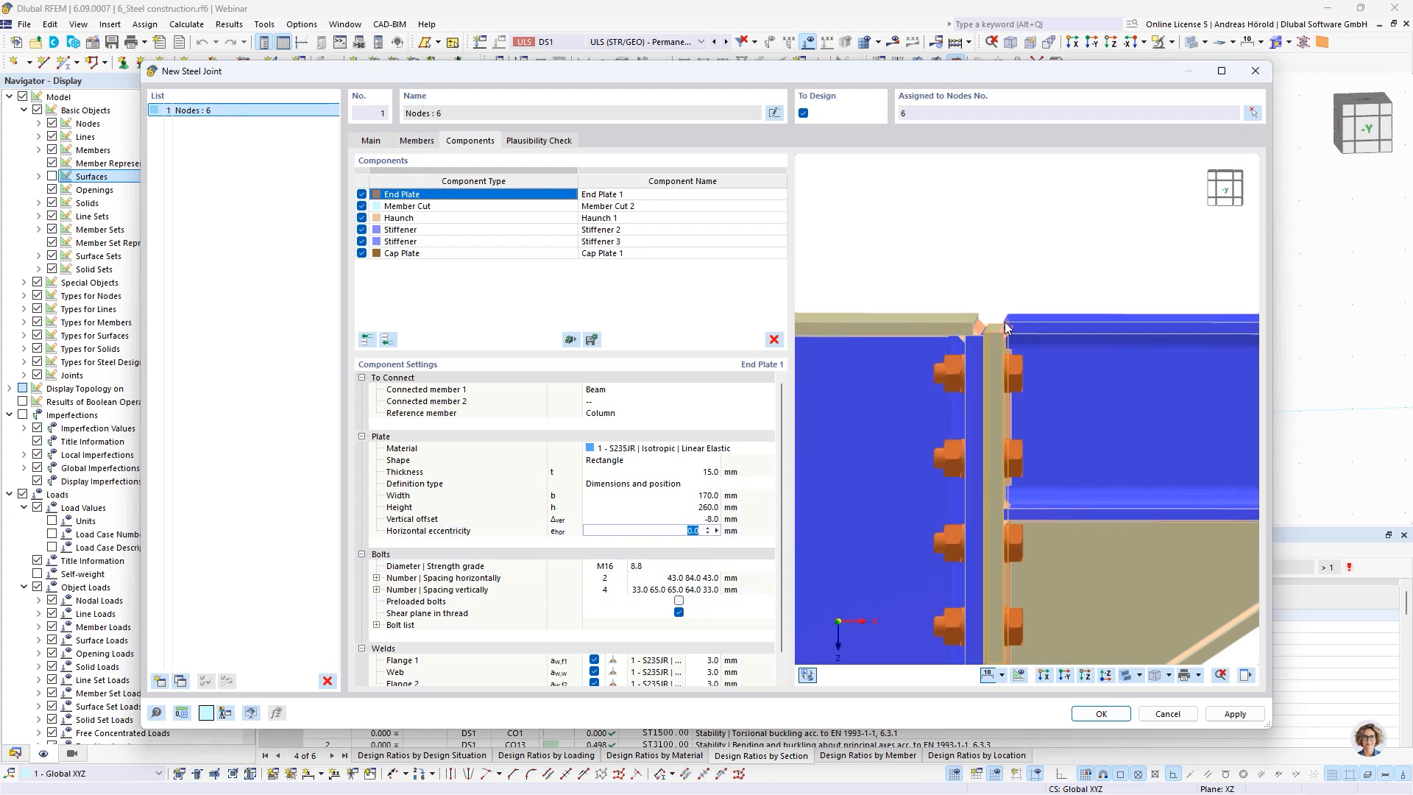
scroll(1048, 317, up, 3)
scroll(1047, 312, down, 3)
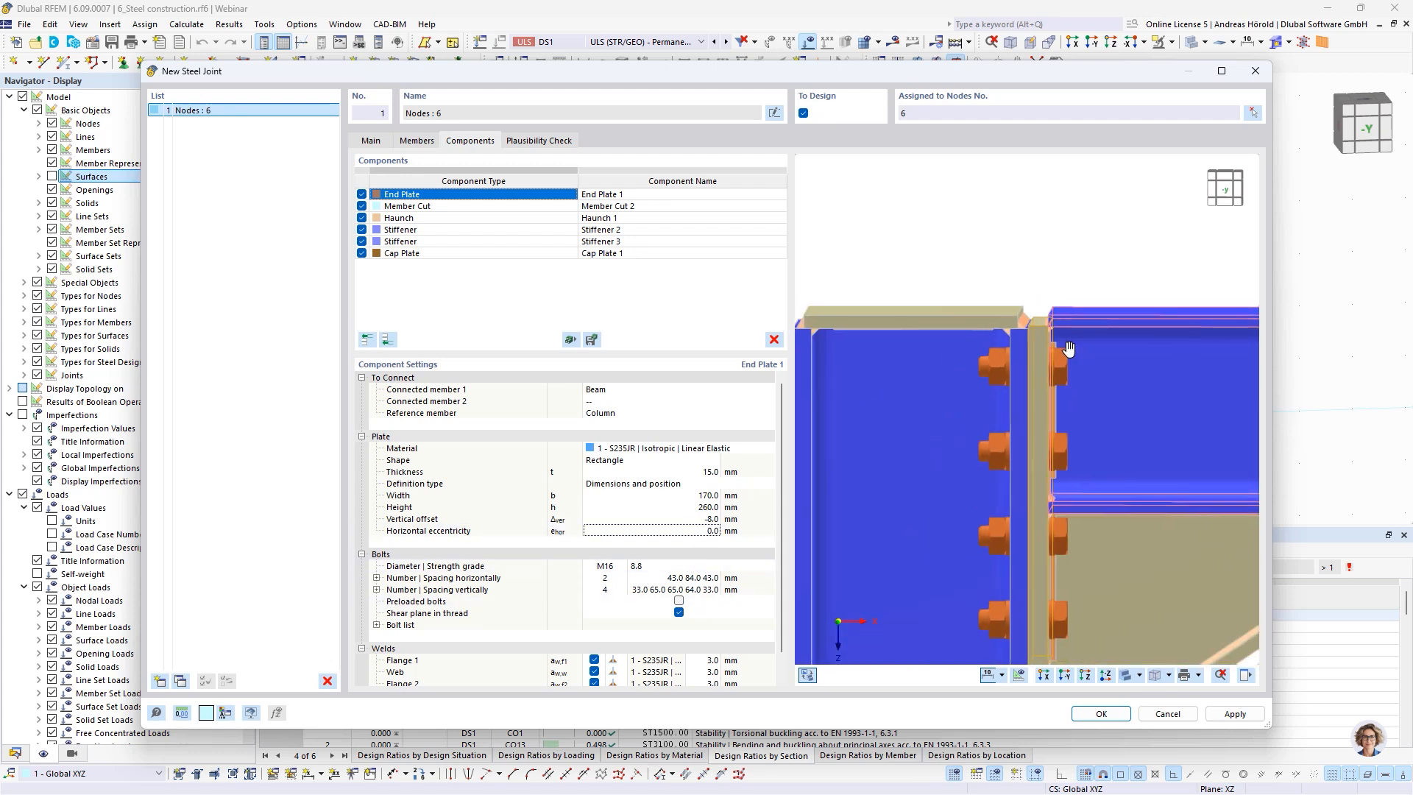
Set the end plate's bolts to strength grade 10.9 with 3 rows vertically
click(637, 567)
click(658, 567)
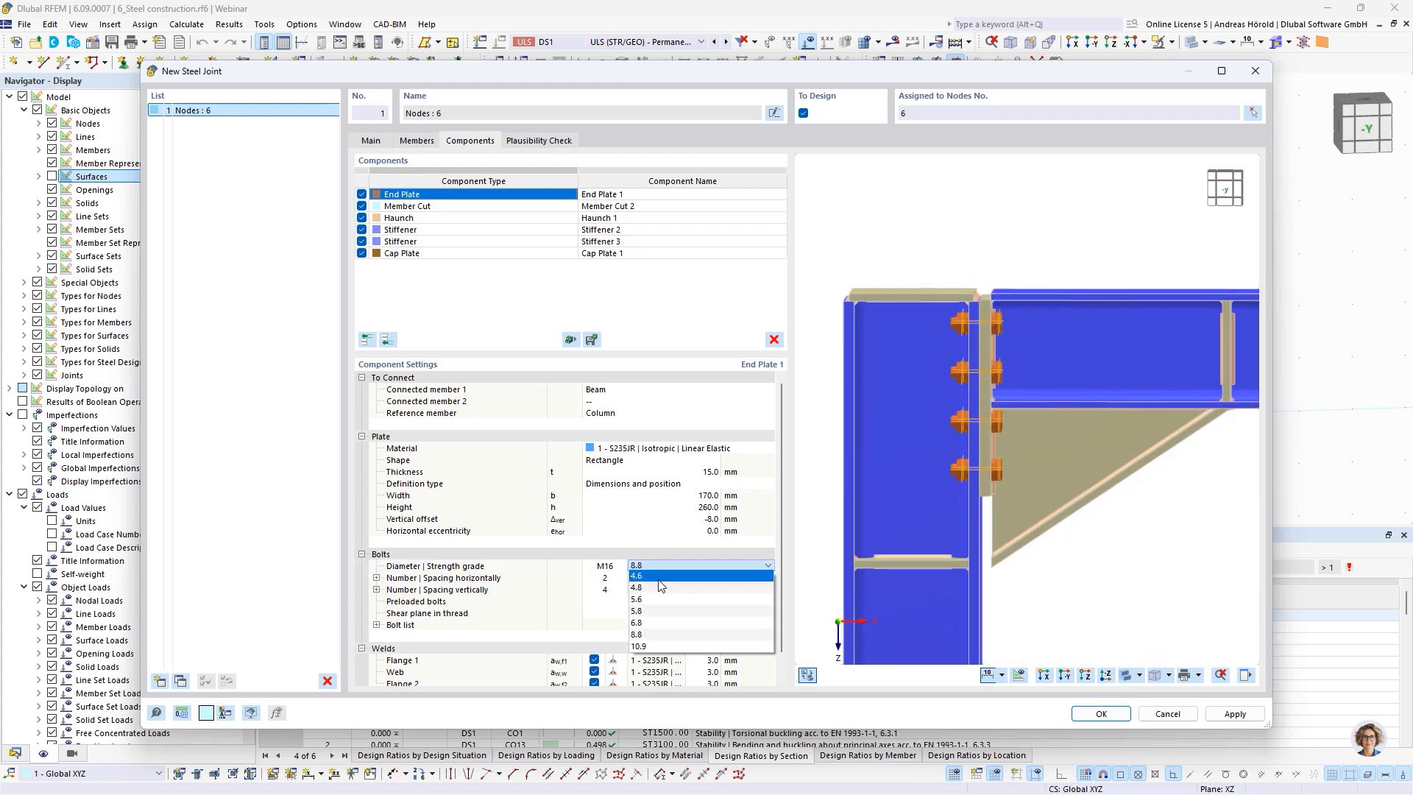
click(659, 646)
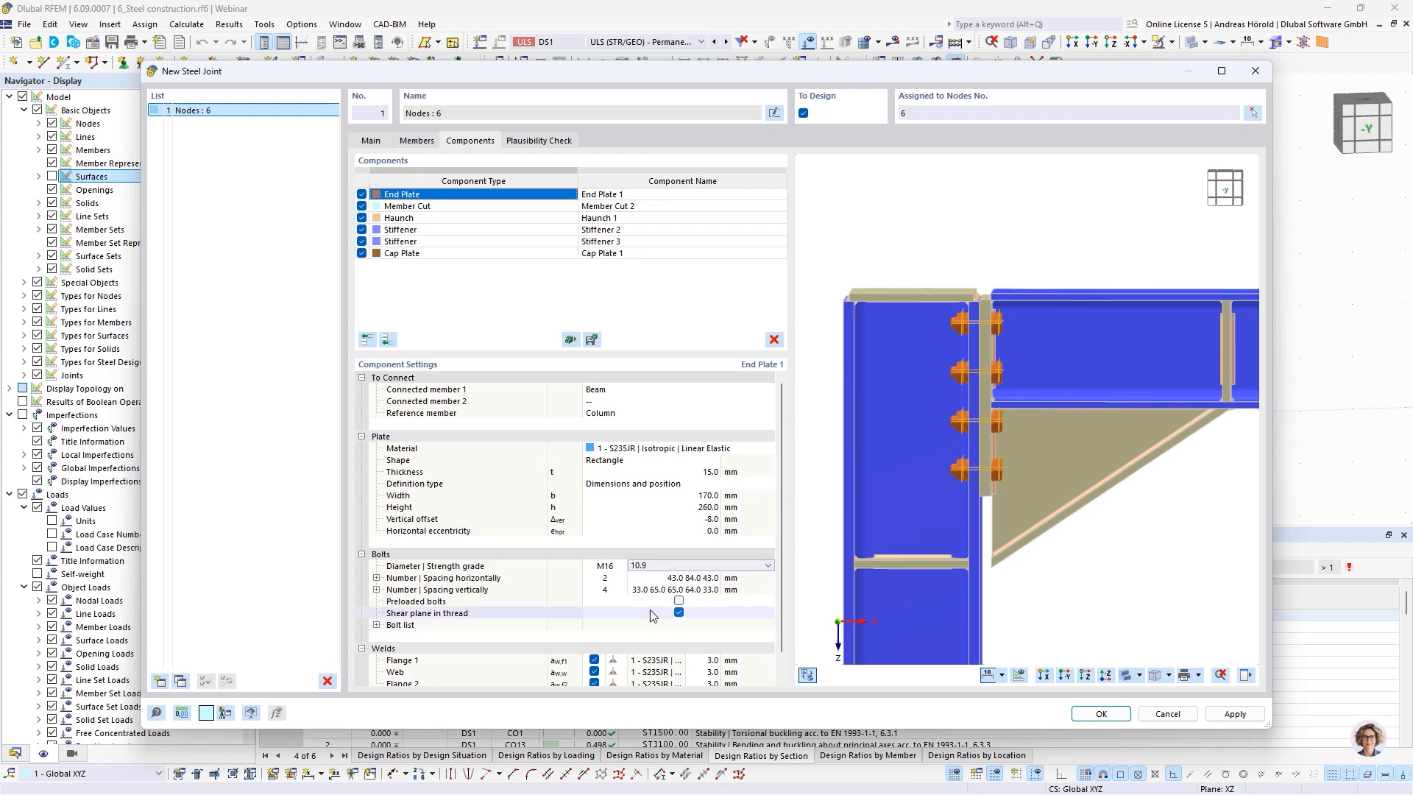
click(615, 591)
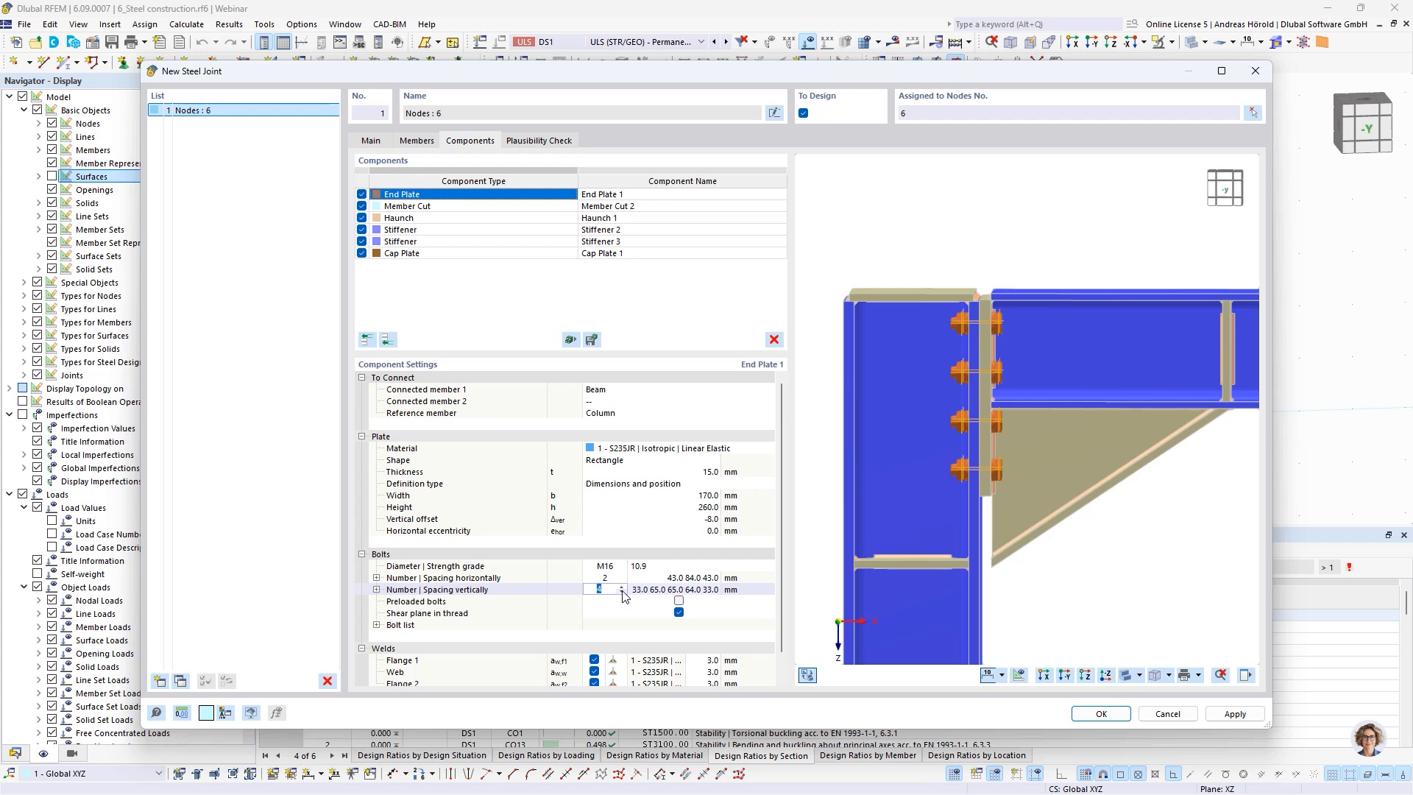
click(622, 594)
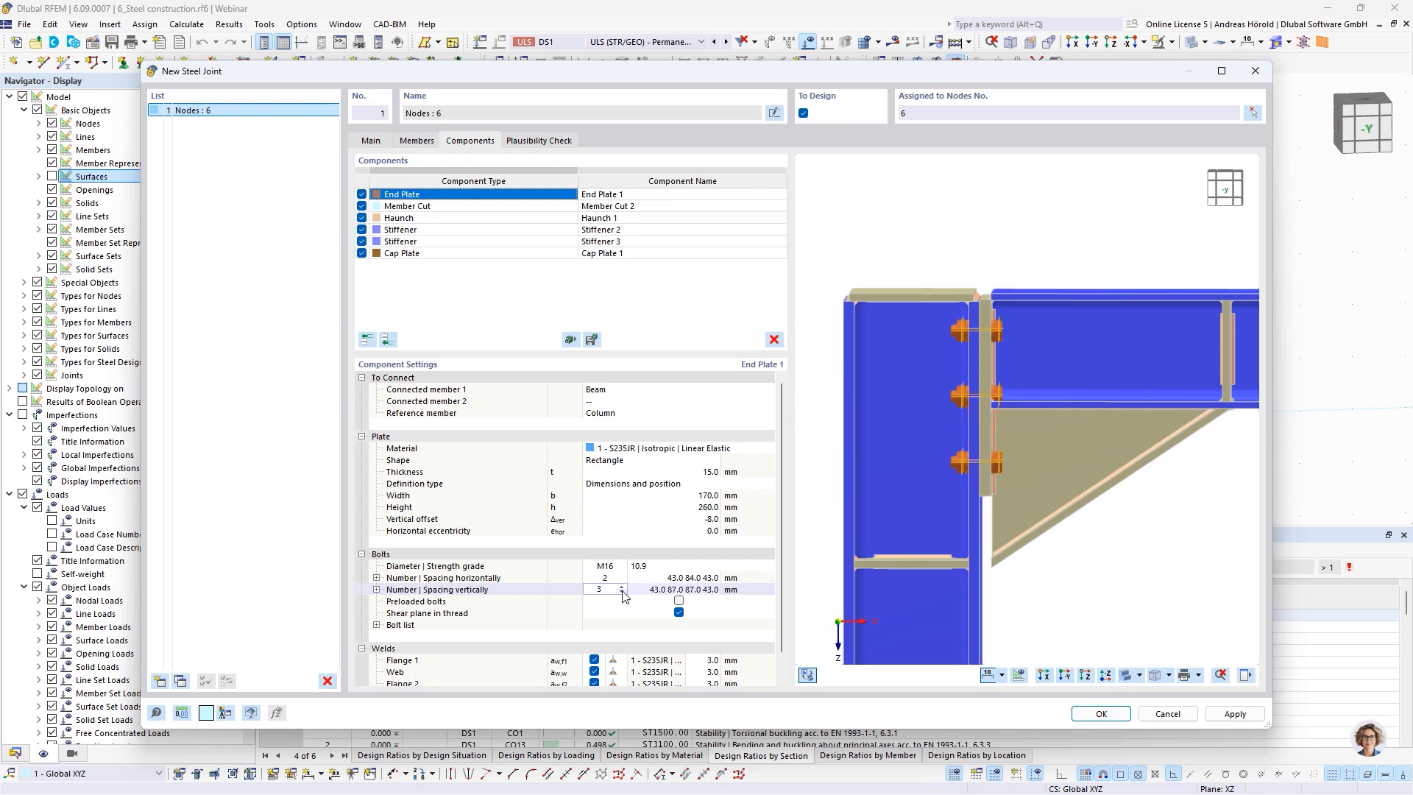
Set the end plate's horizontal bolt spacing to 40, 90 and 40 mm
click(687, 578)
text(40)
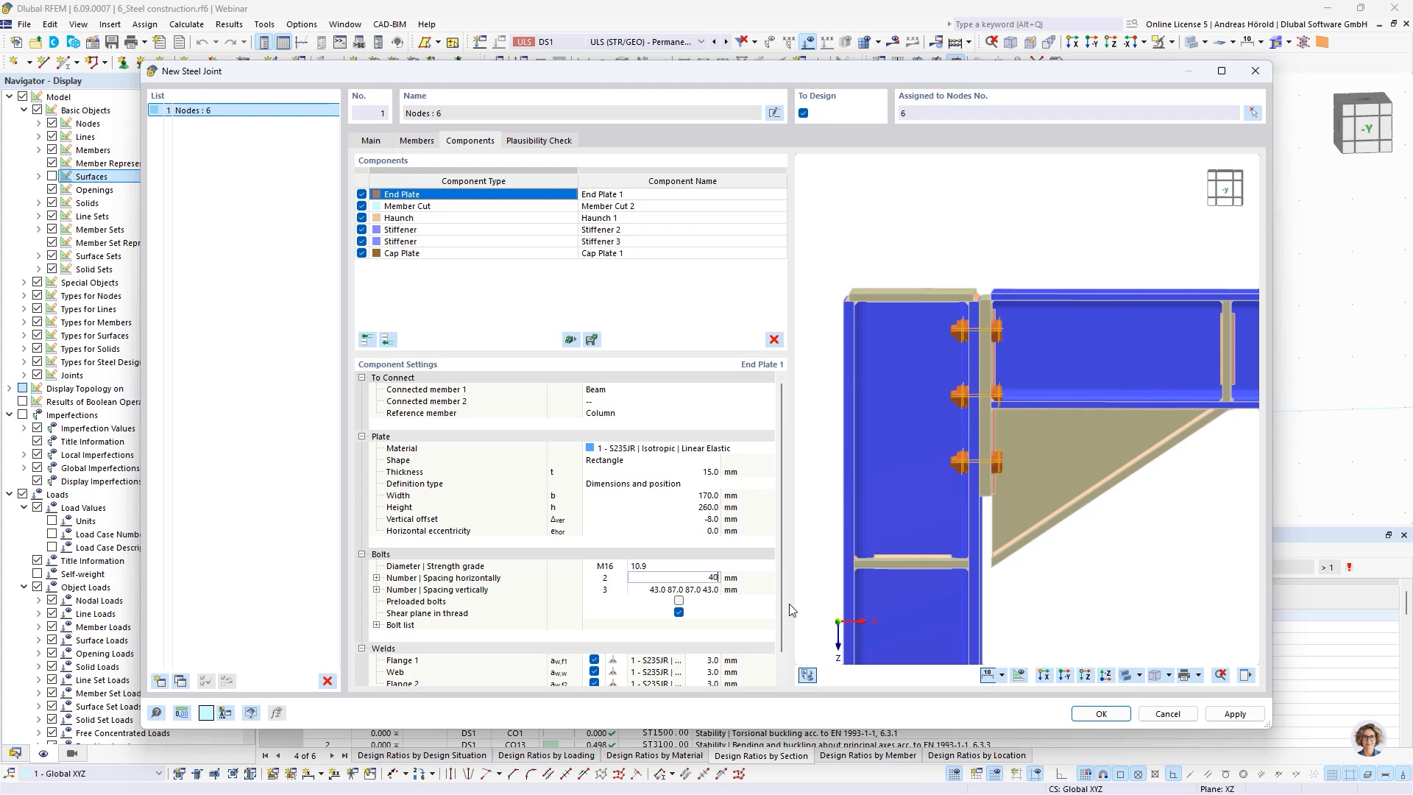
text( 90)
key(Return)
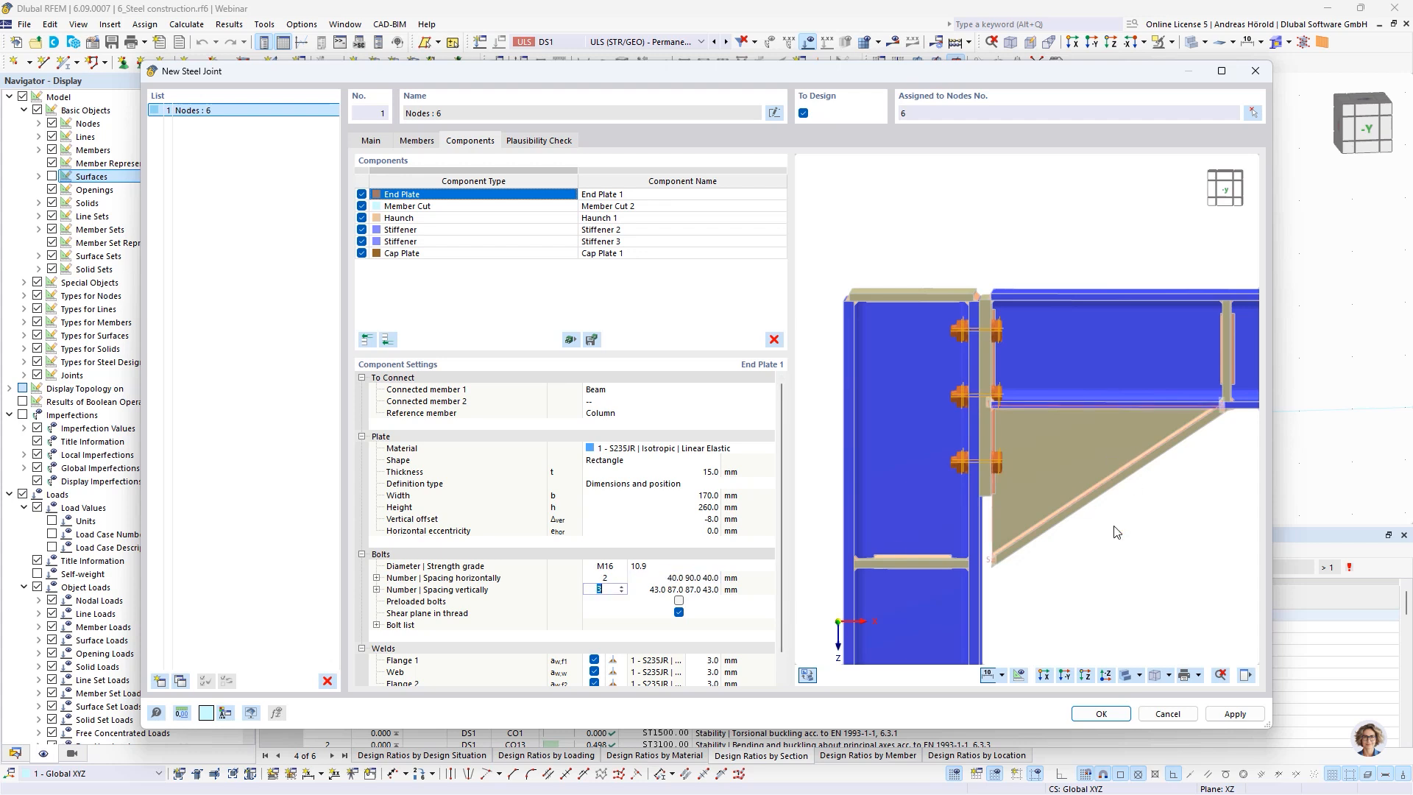
Set the end plate's vertical bolt spacing to 35, 65 and 90 mm
ctrl+middle_drag(1060, 540, 988, 539)
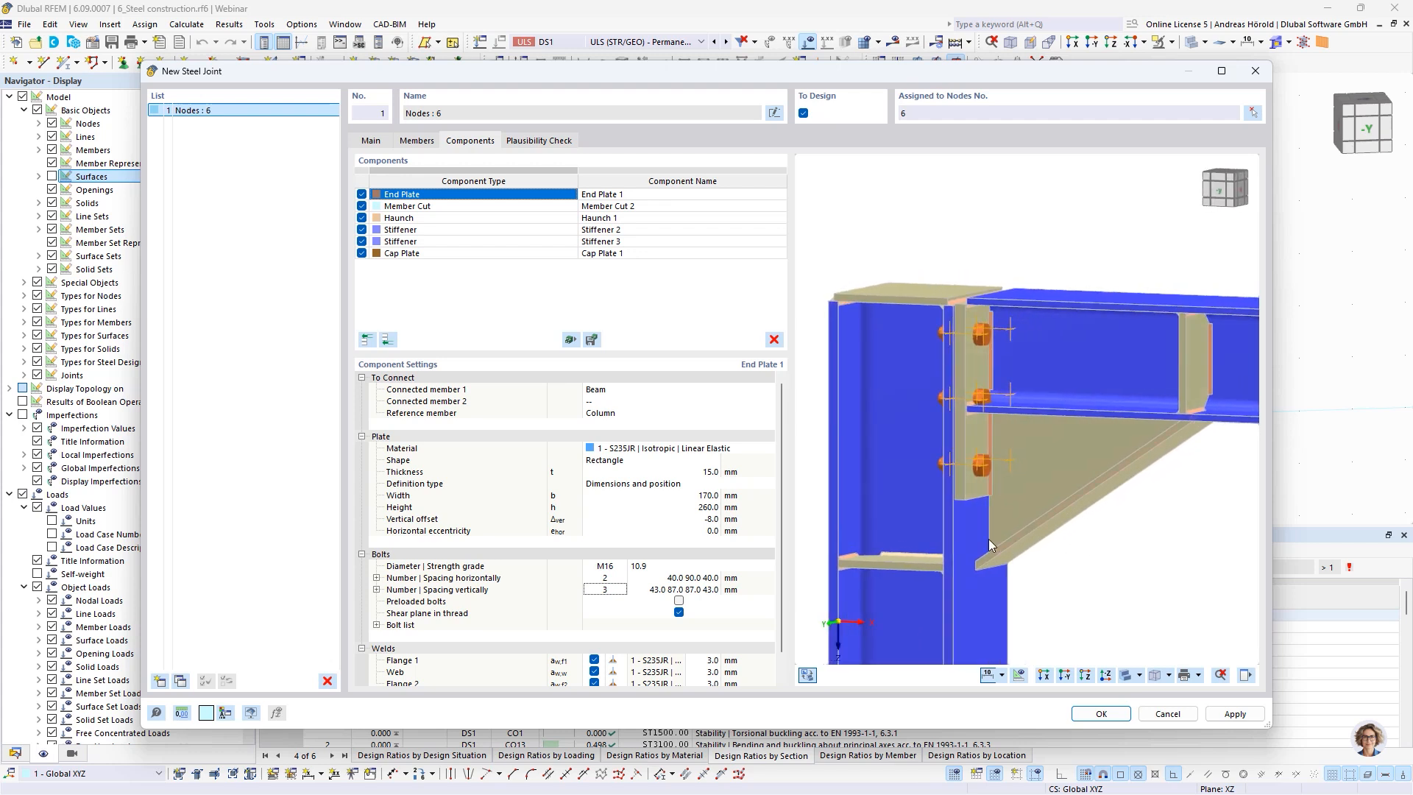
click(665, 590)
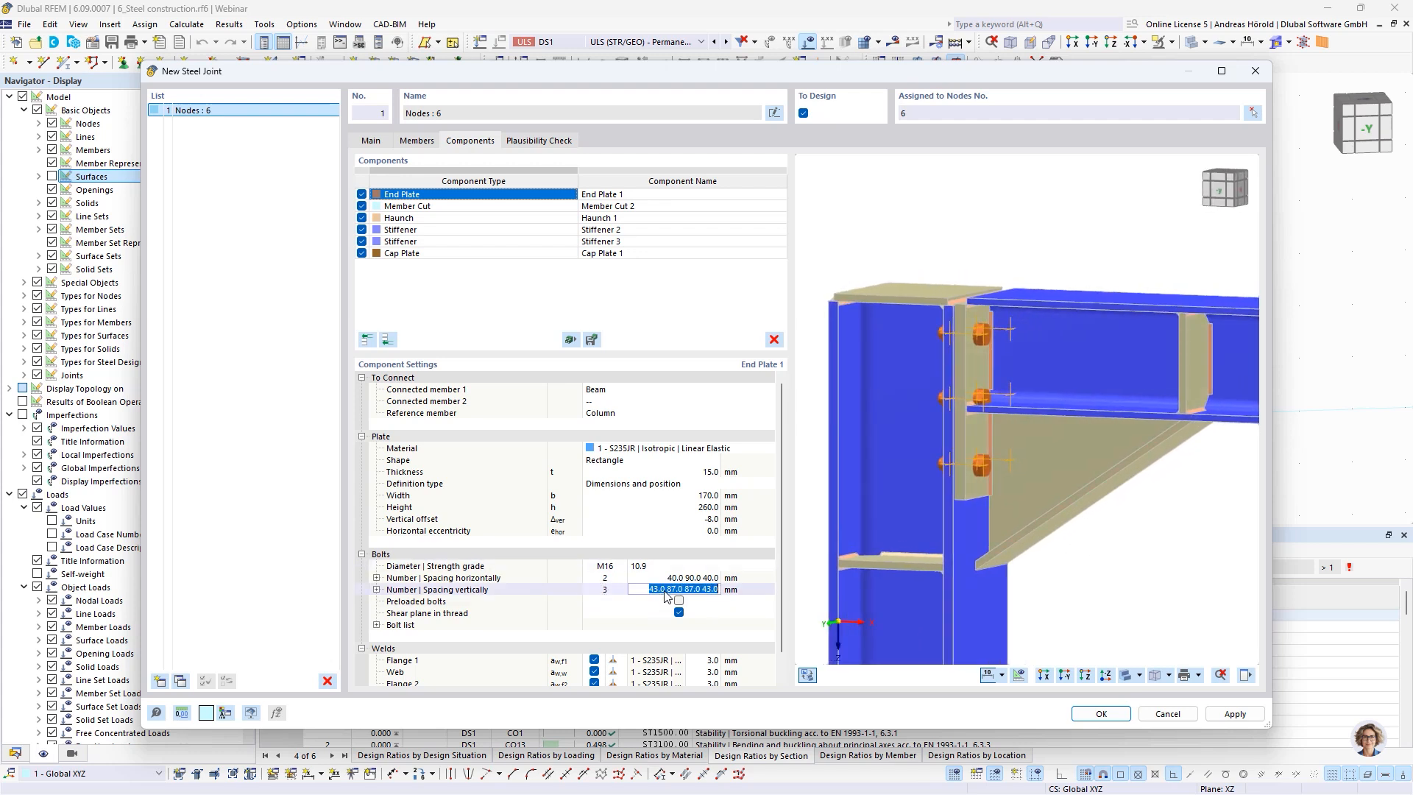
text(35 65 90)
key(Return)
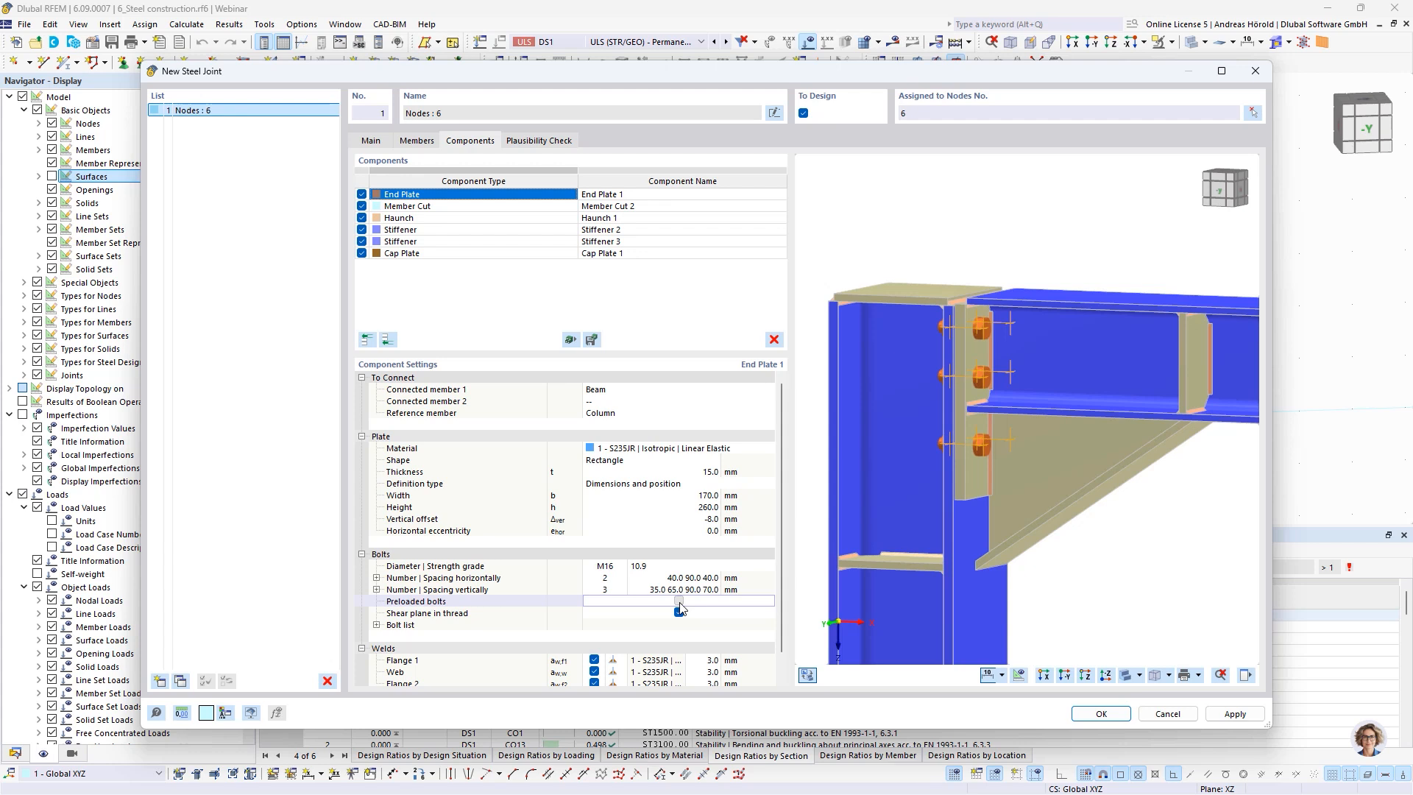
Make the end plate's bolts preloaded and disable the shear plane in thread
click(679, 602)
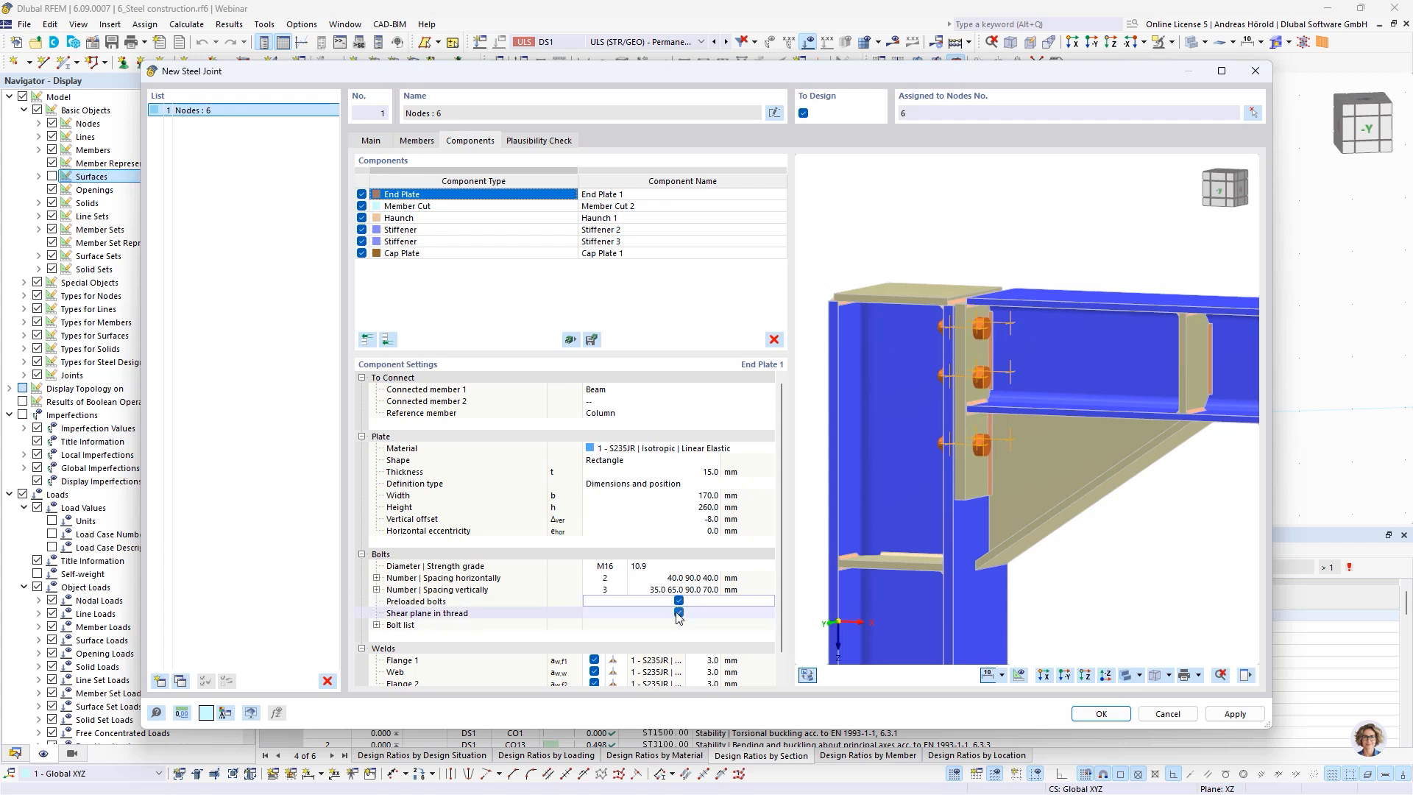
click(680, 614)
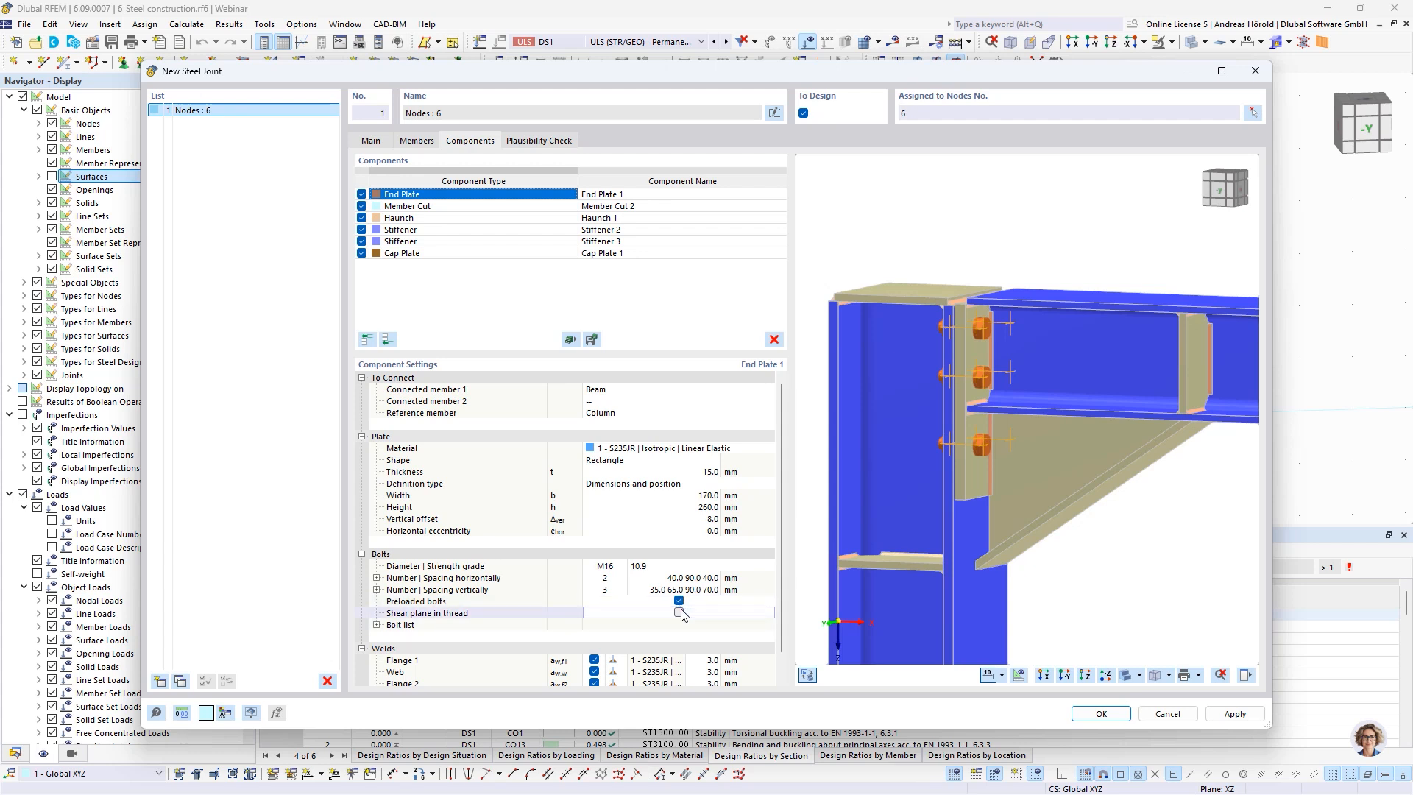
Set the end plate's flange 1 and flange 2 welds to 4 mm
scroll(692, 633, down, 1)
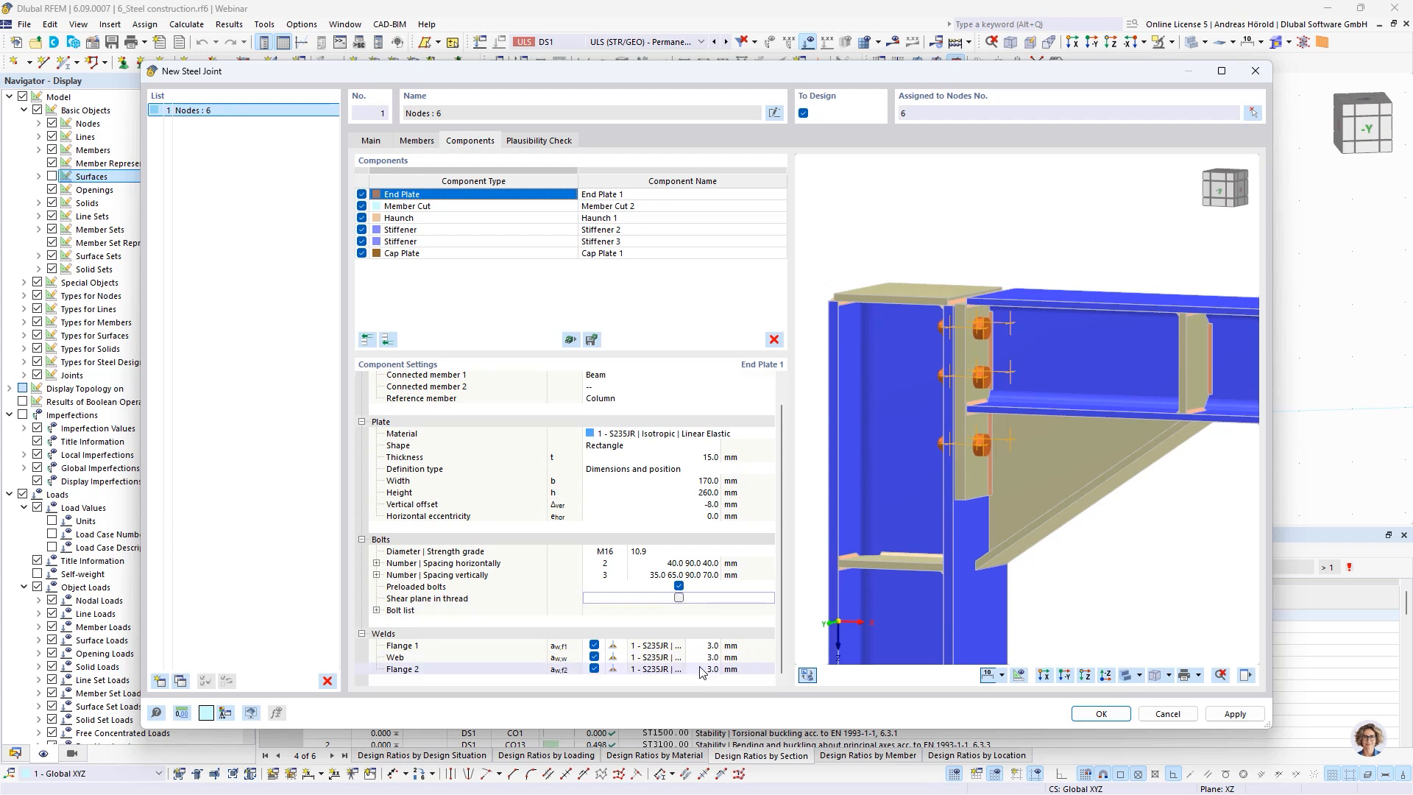
click(707, 646)
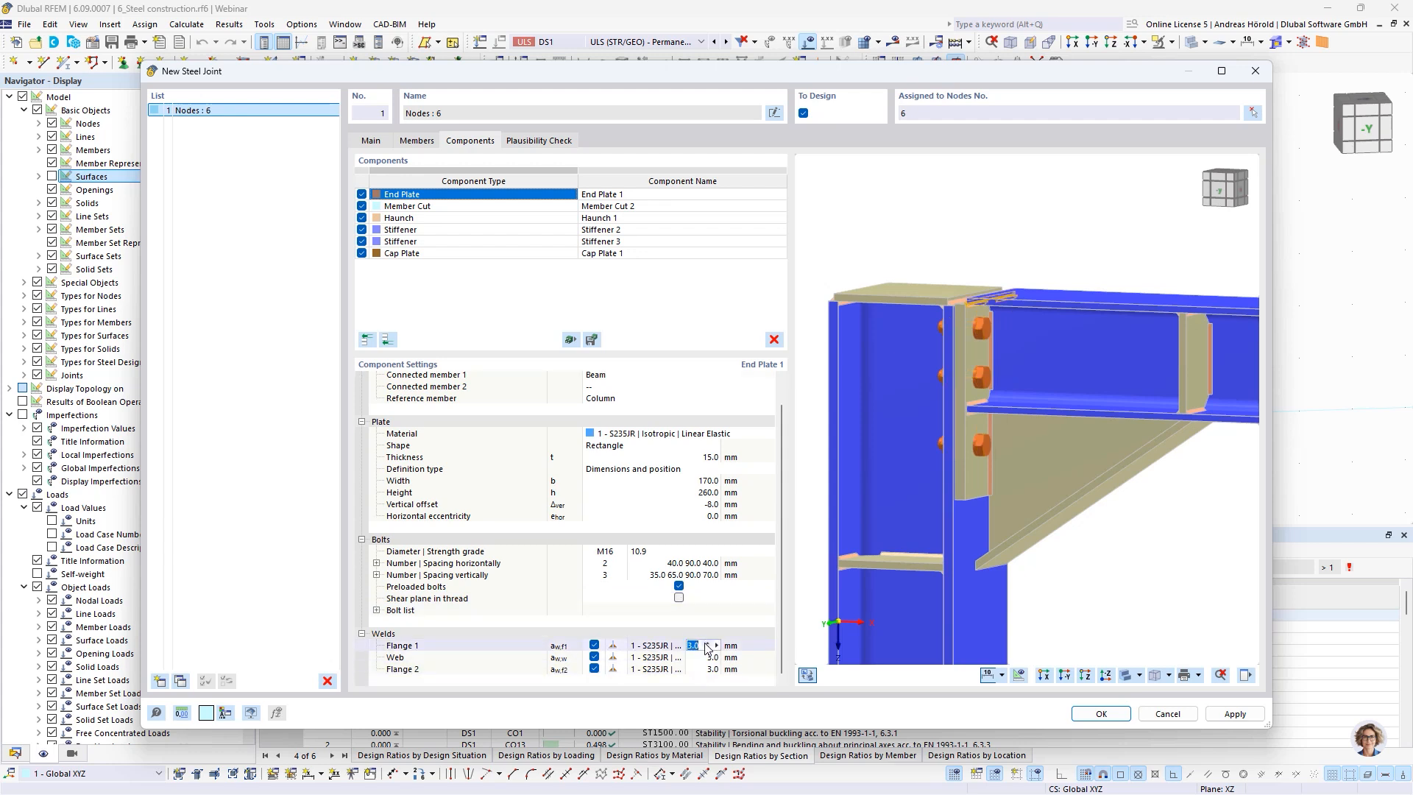
text(4)
click(704, 658)
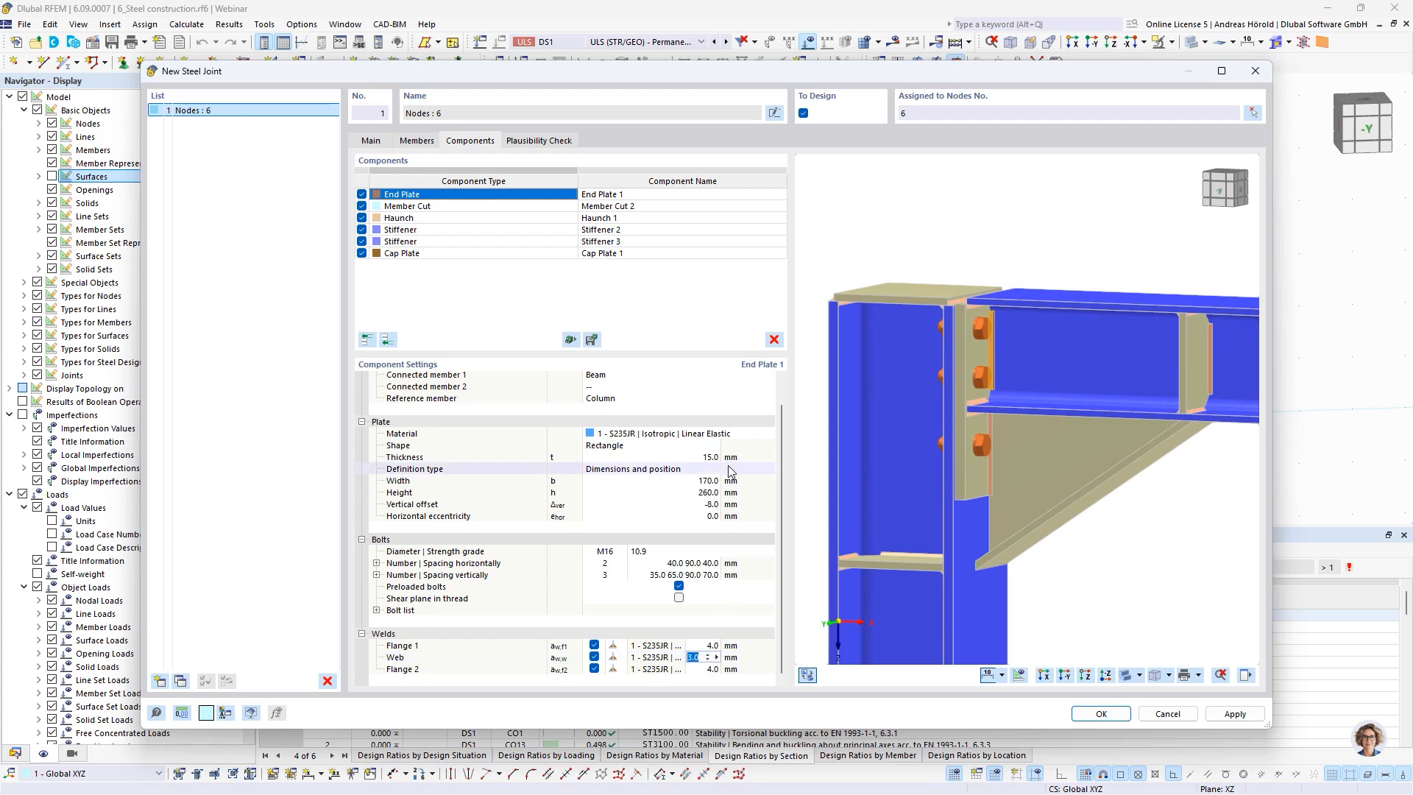
Delete the Member Cut 2 component from the joint
click(460, 207)
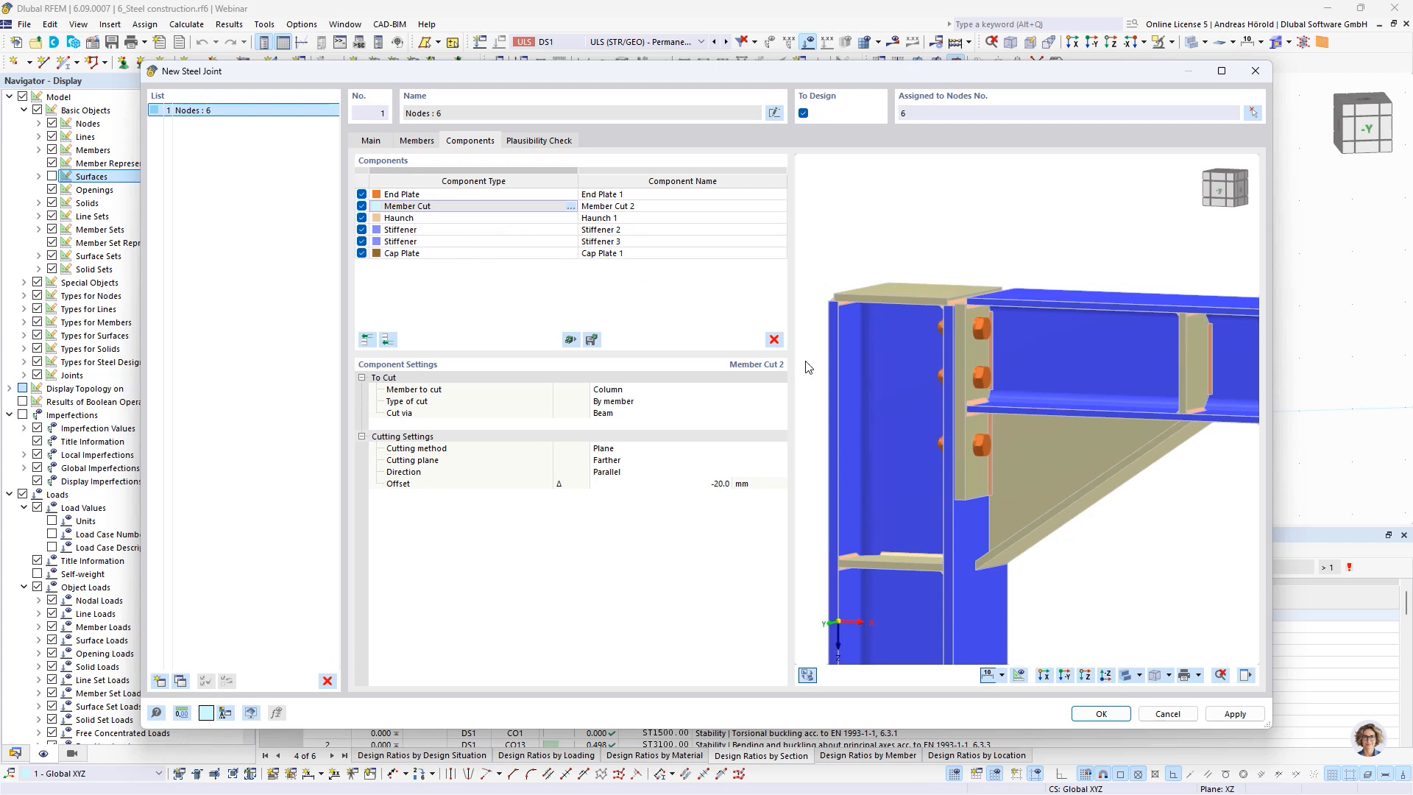
click(775, 340)
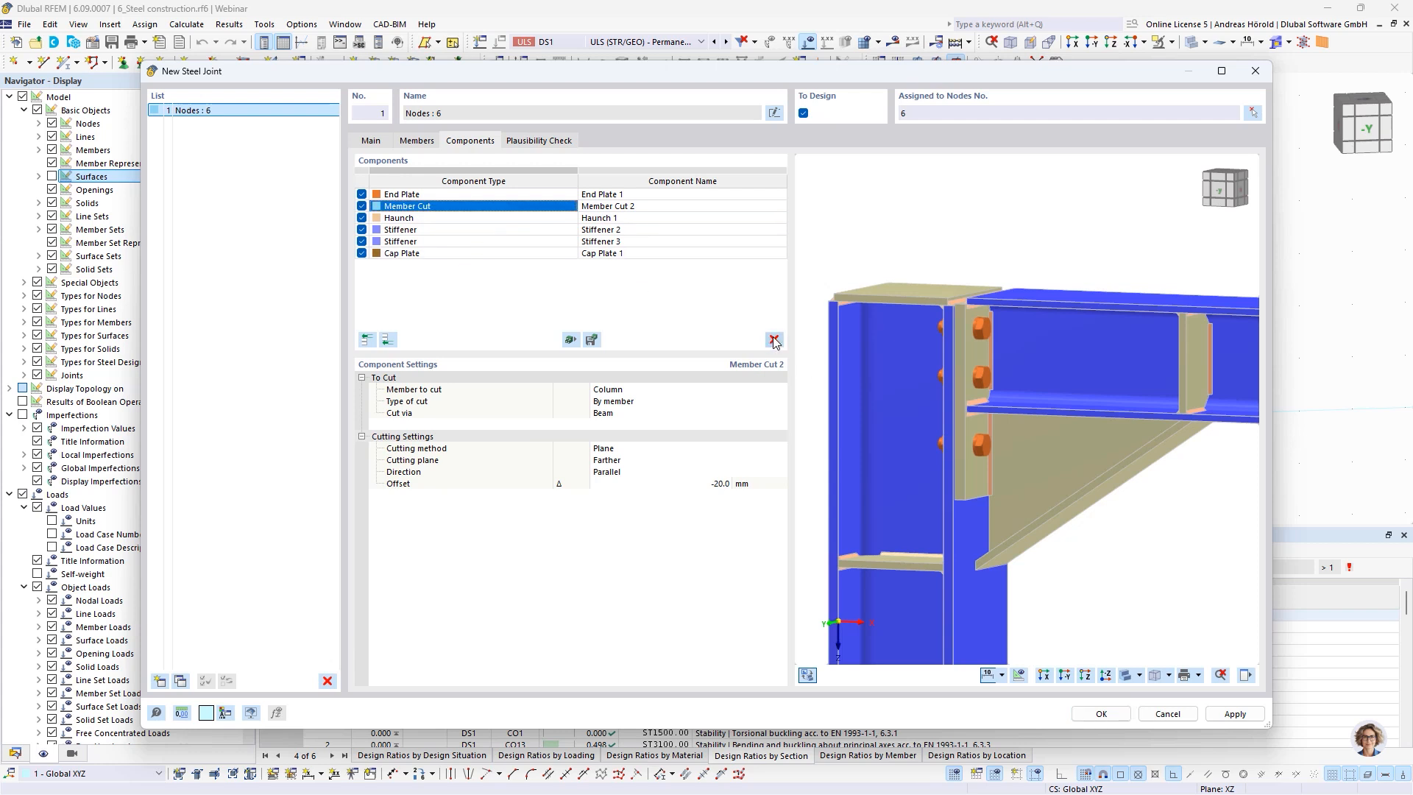
click(774, 340)
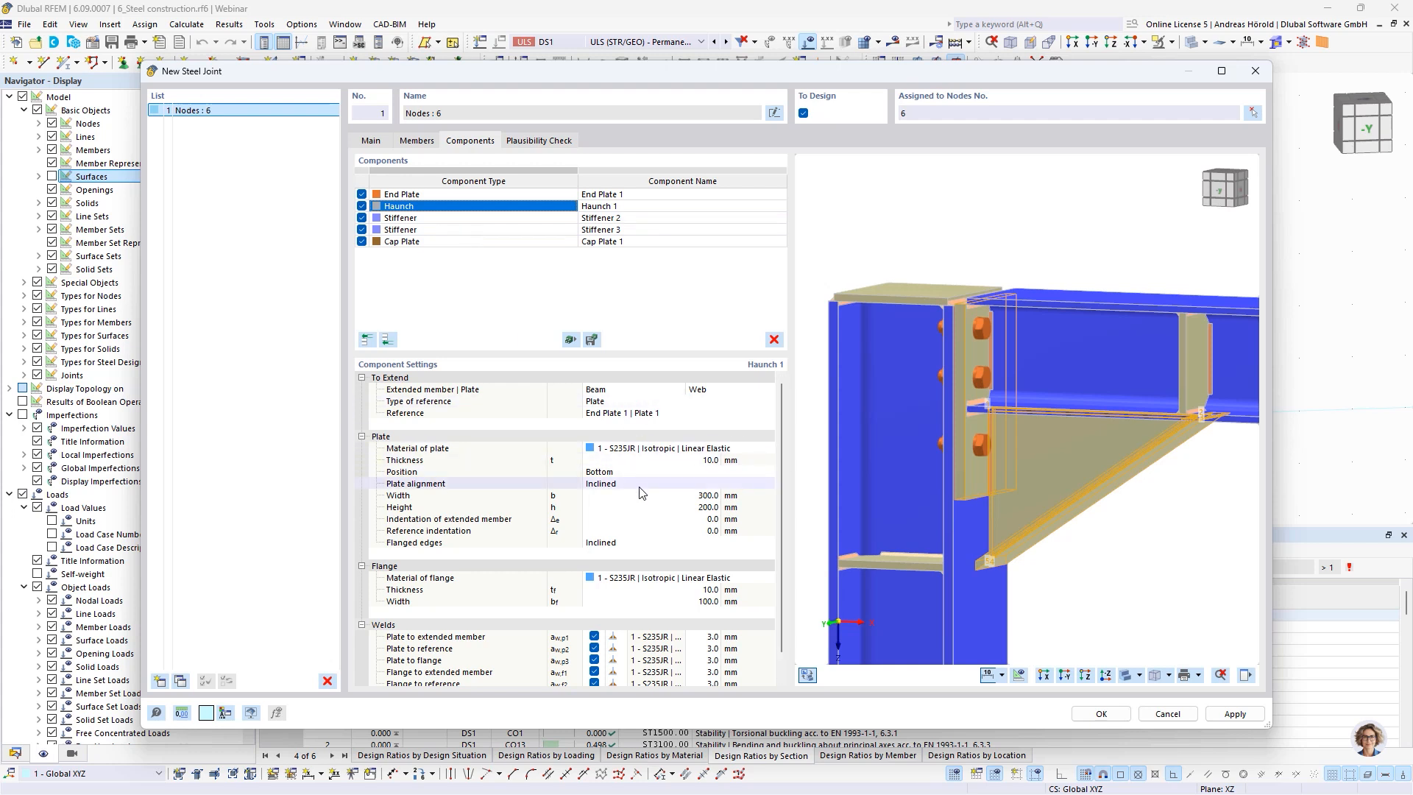
Resize the haunch plate to a width of 200 mm and a height of 90 mm
click(703, 496)
text(20)
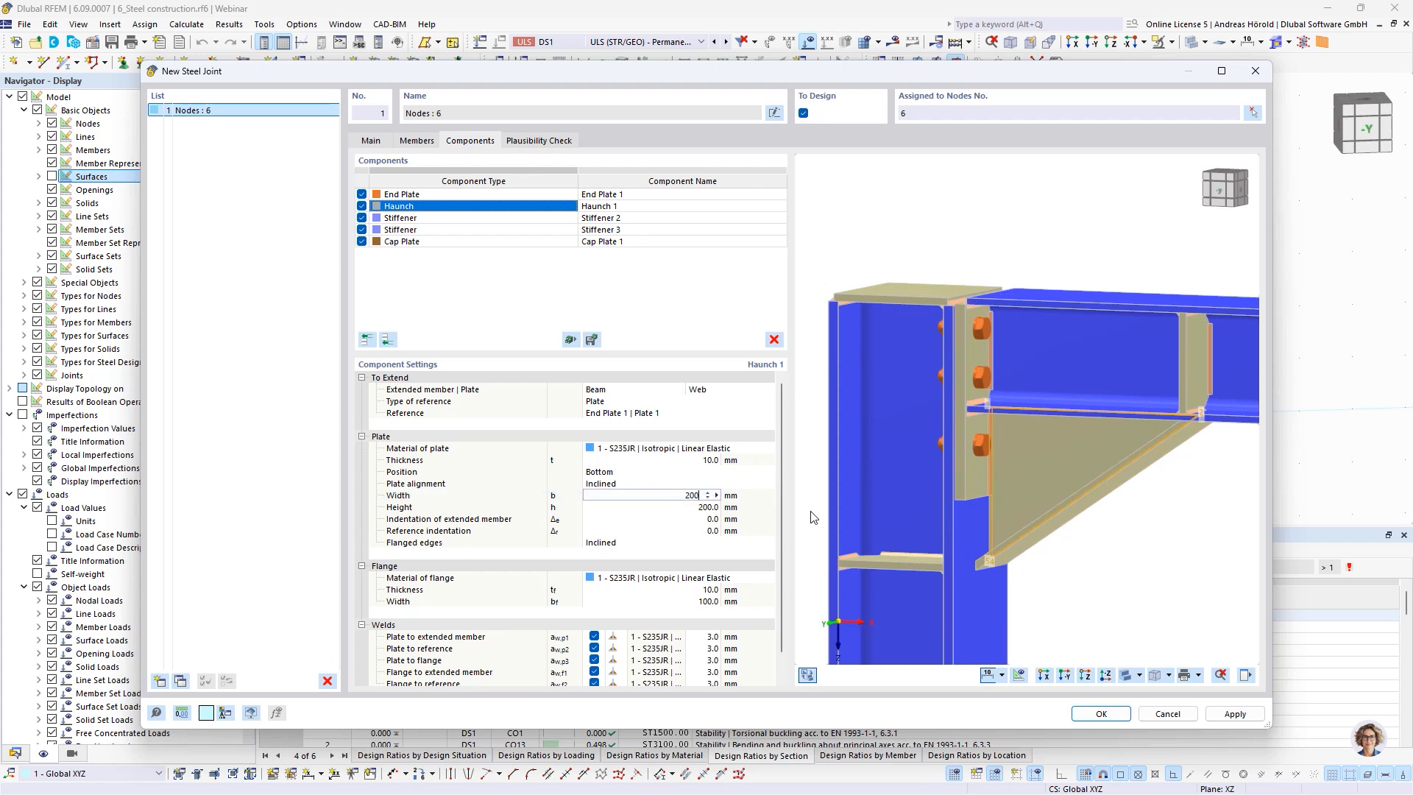
text(0)
key(Tab)
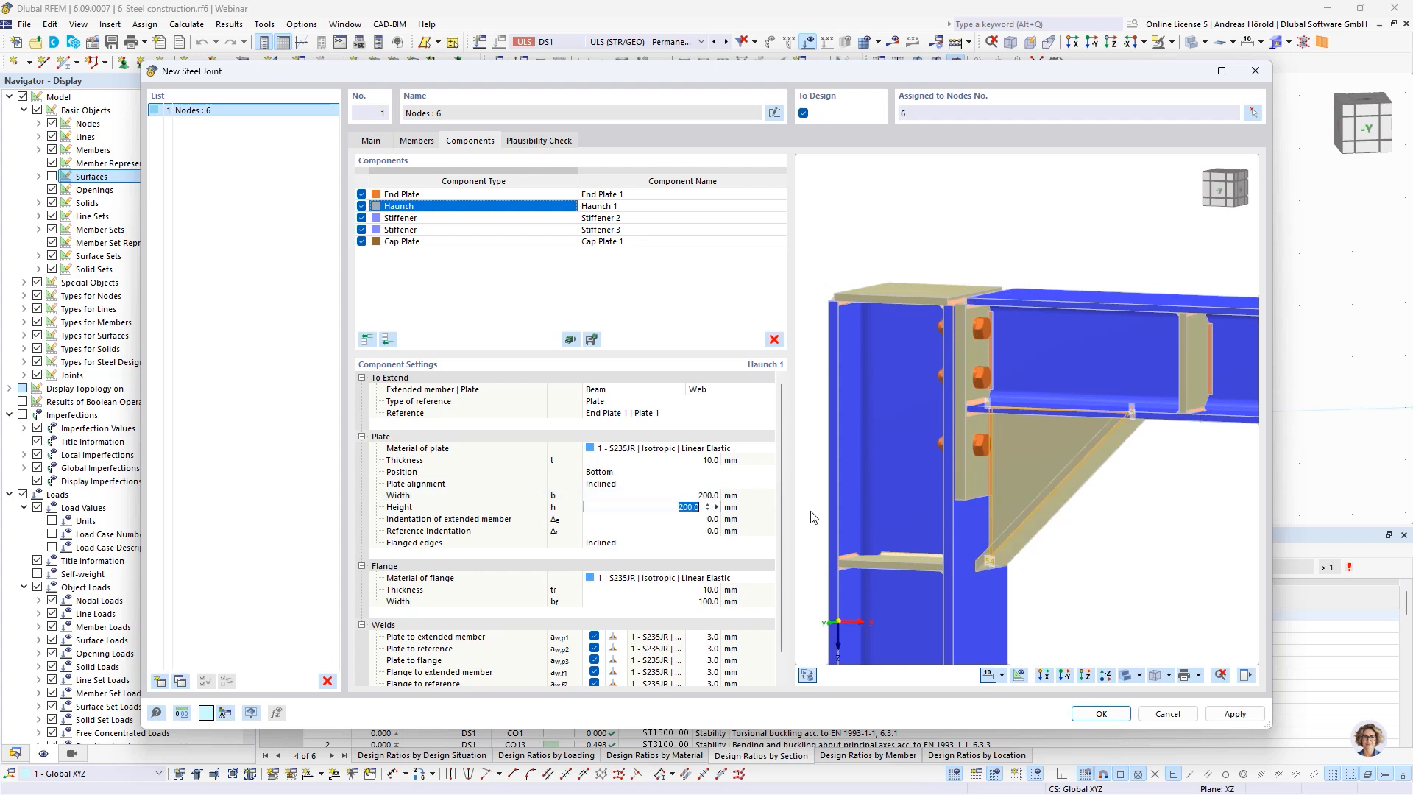
text(90)
key(Tab)
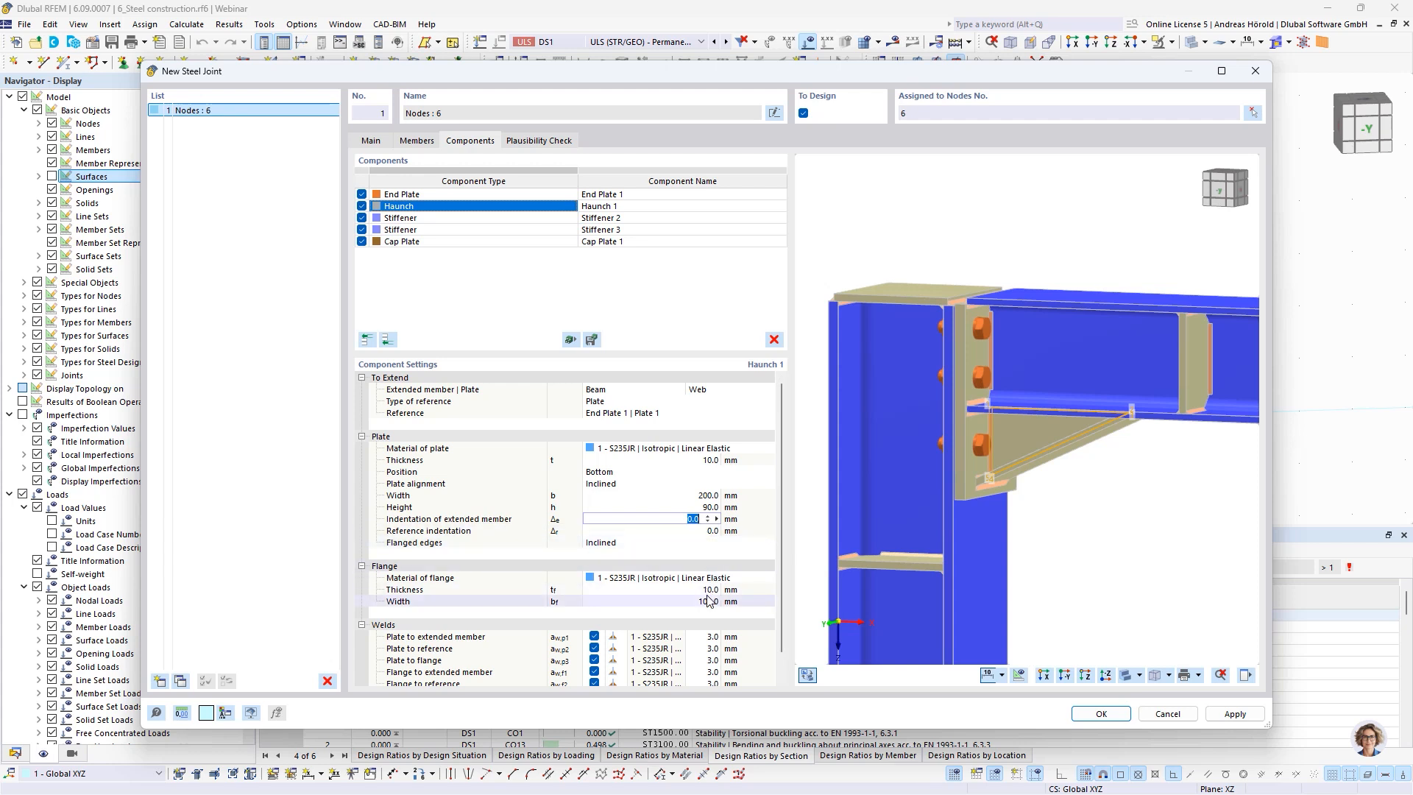
Set the haunch's plate-to-flange, flange-to-extended-member and flange-to-reference welds to 4 mm
scroll(709, 618, down, 1)
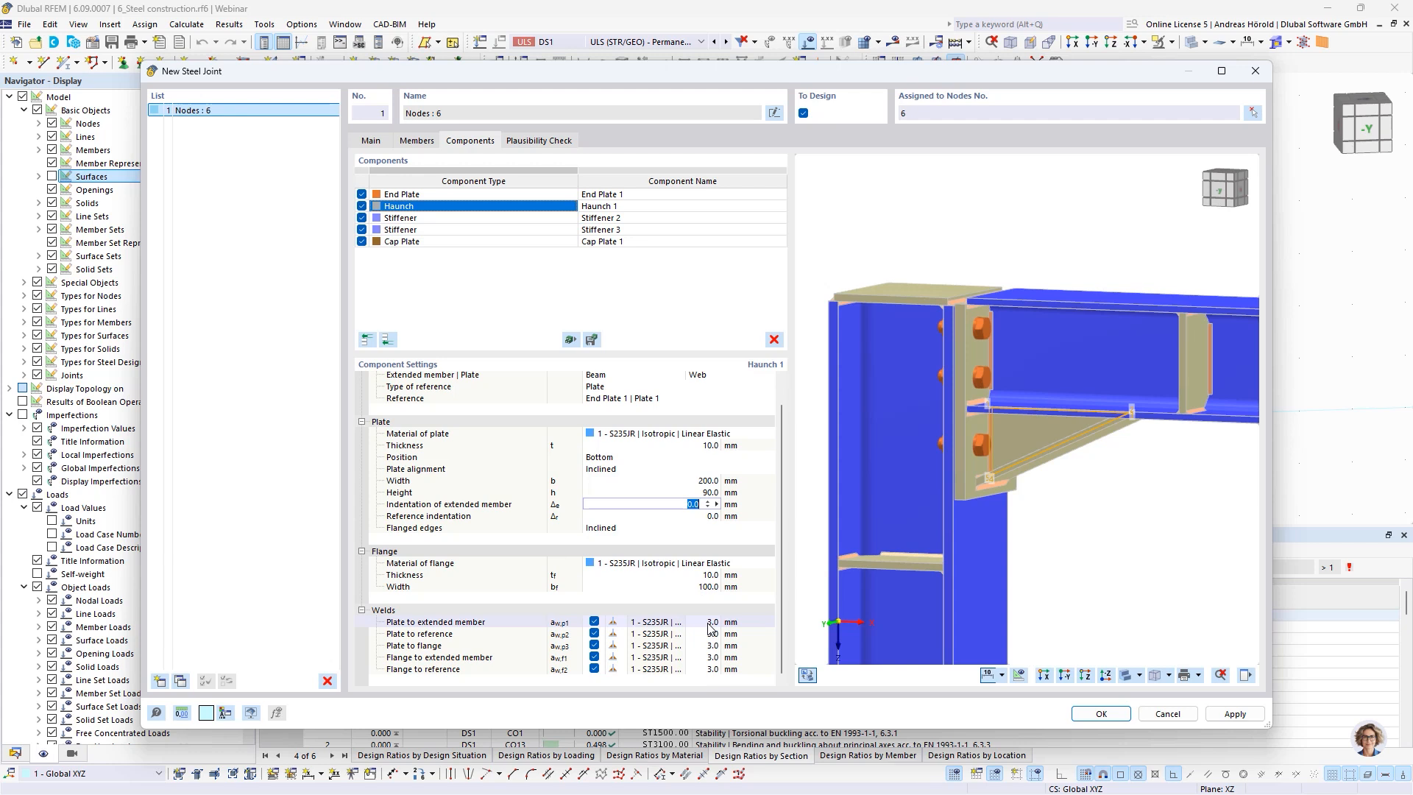
click(709, 623)
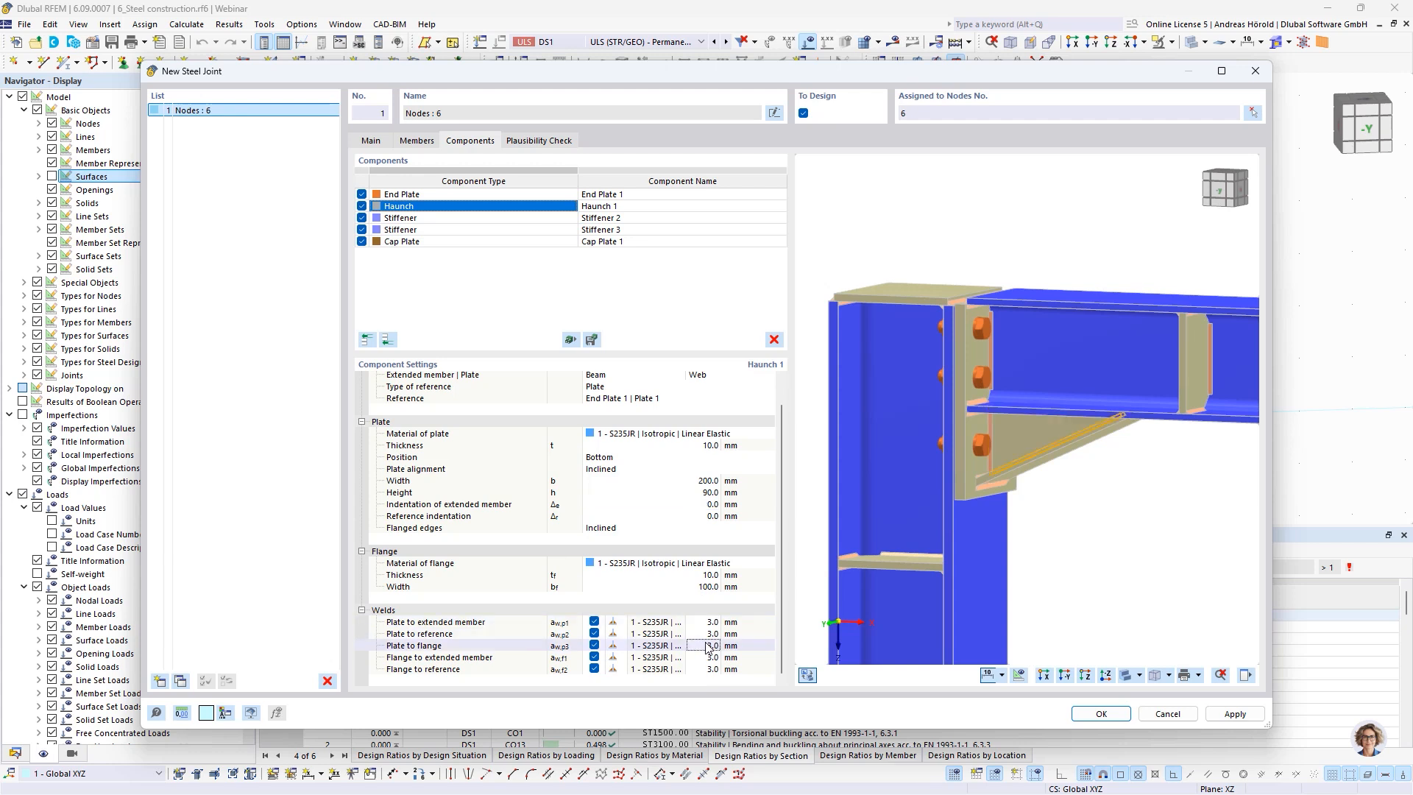
click(709, 646)
text(4)
click(708, 657)
text(4)
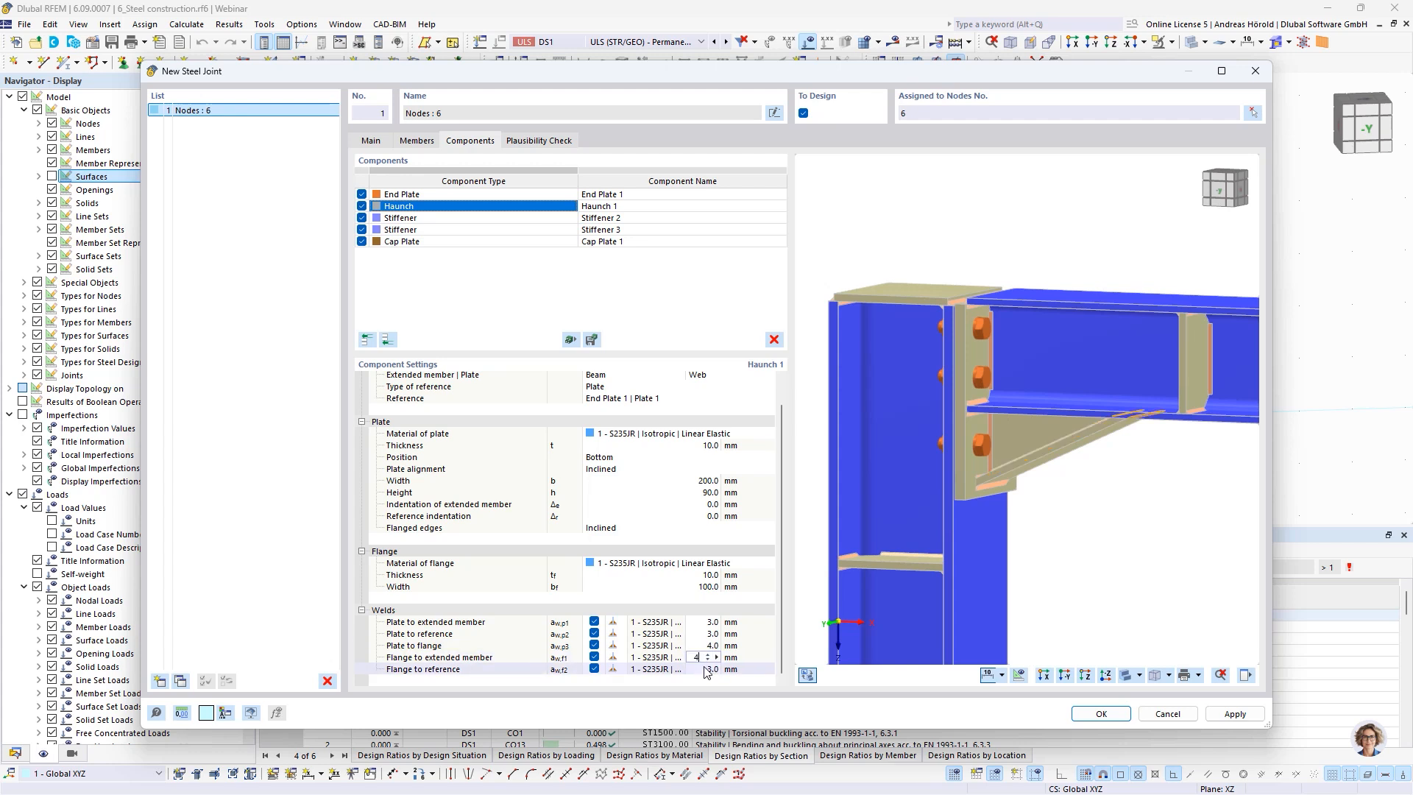
click(706, 670)
click(705, 658)
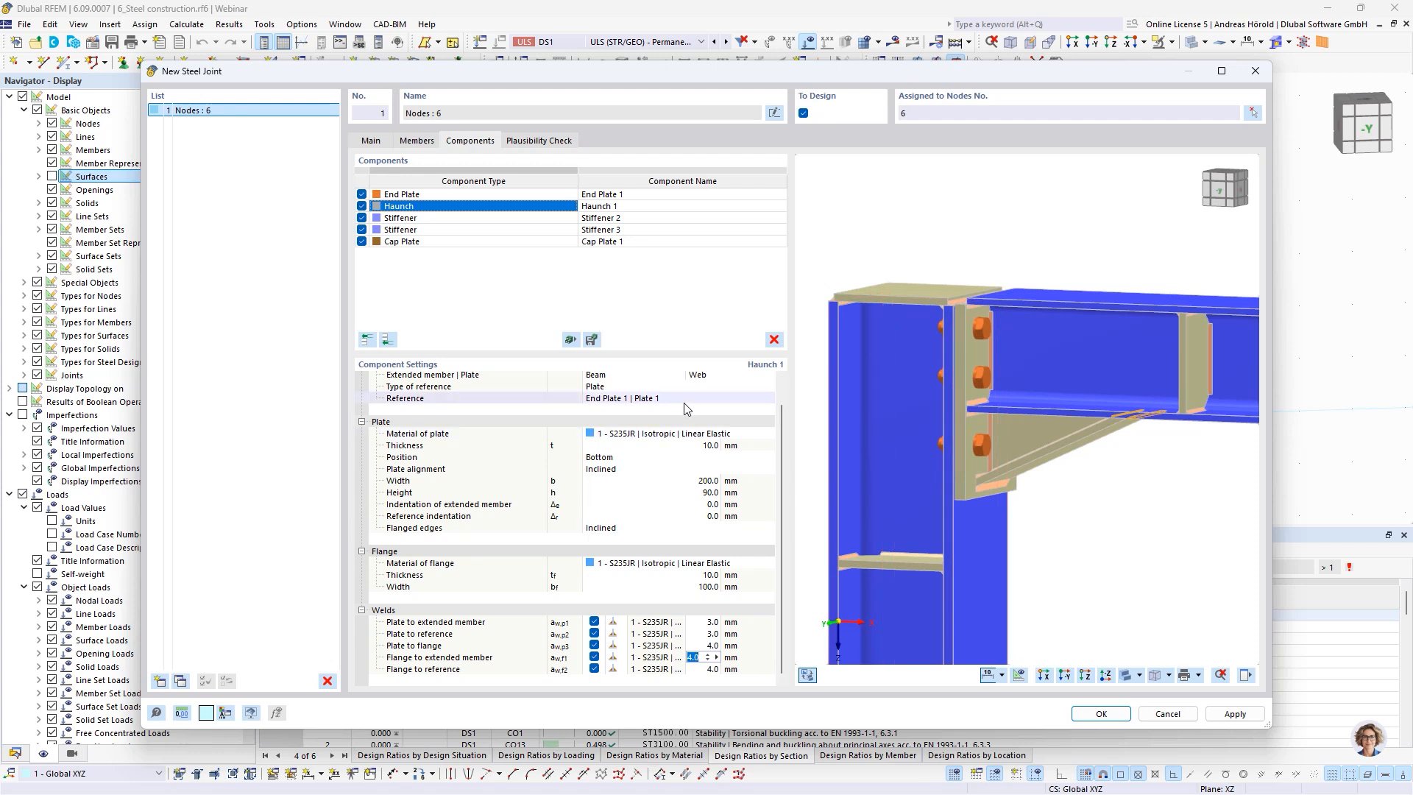
scroll(683, 404, up, 1)
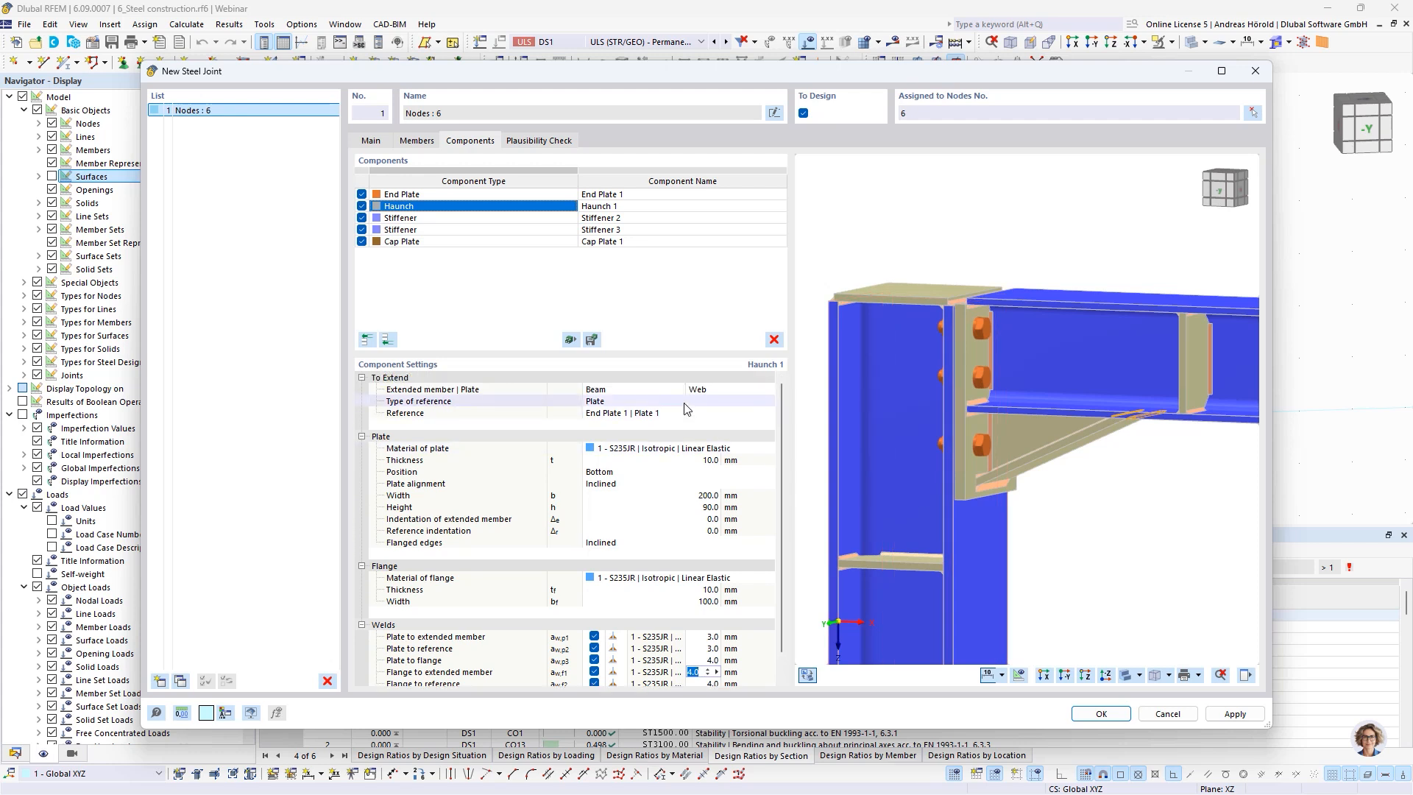
scroll(685, 404, down, 1)
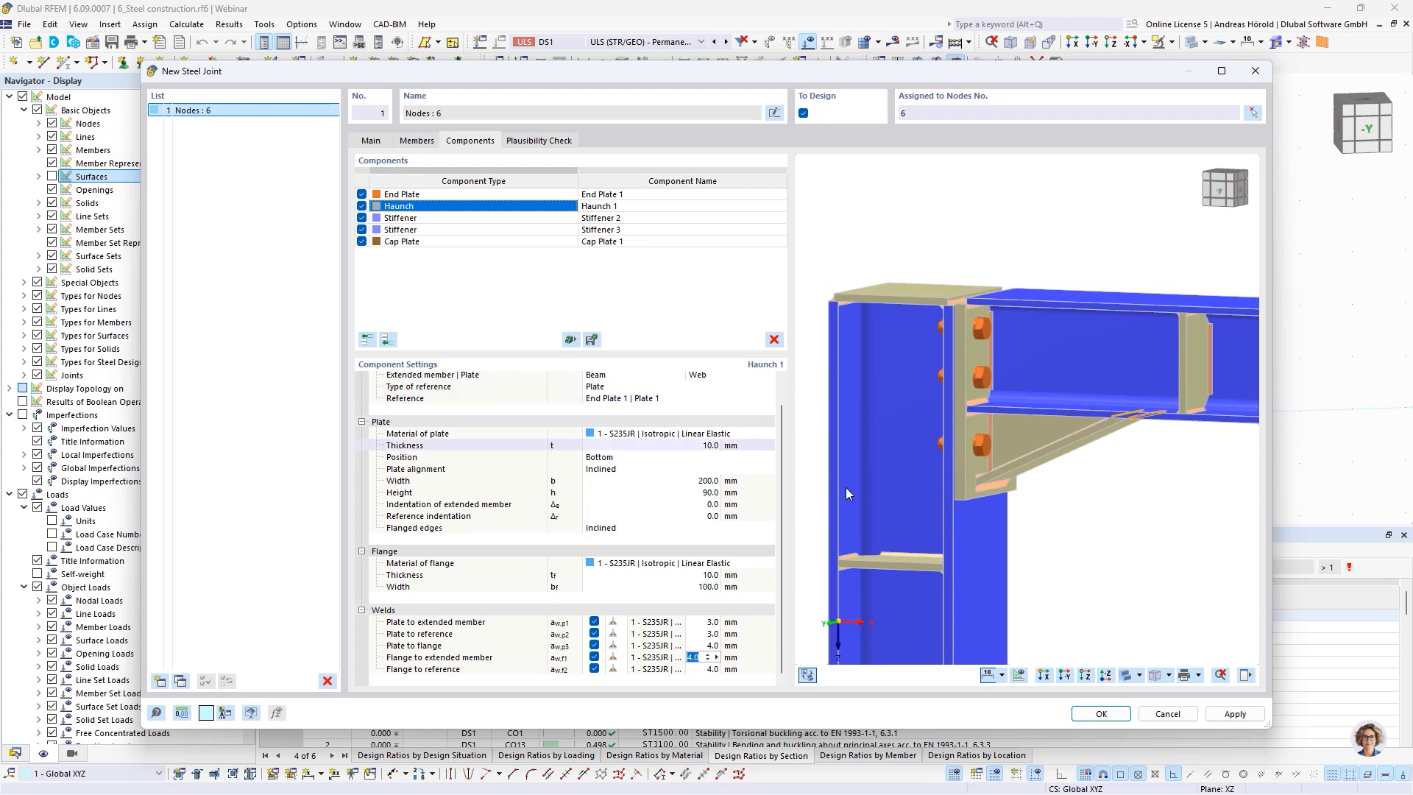
Set the location offset of the column's Stiffener 2 to 100 mm
ctrl+middle_drag(1060, 599, 1160, 592)
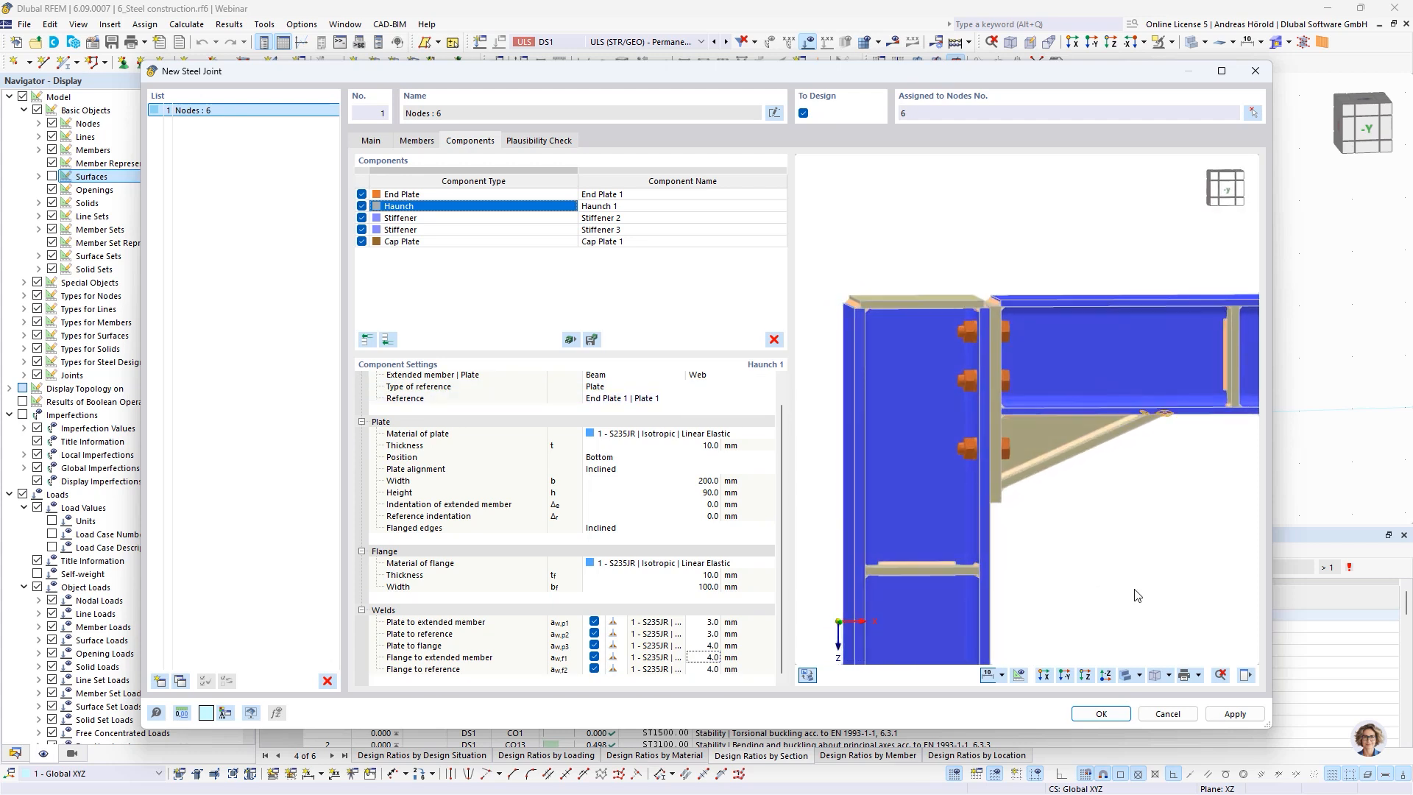
click(459, 218)
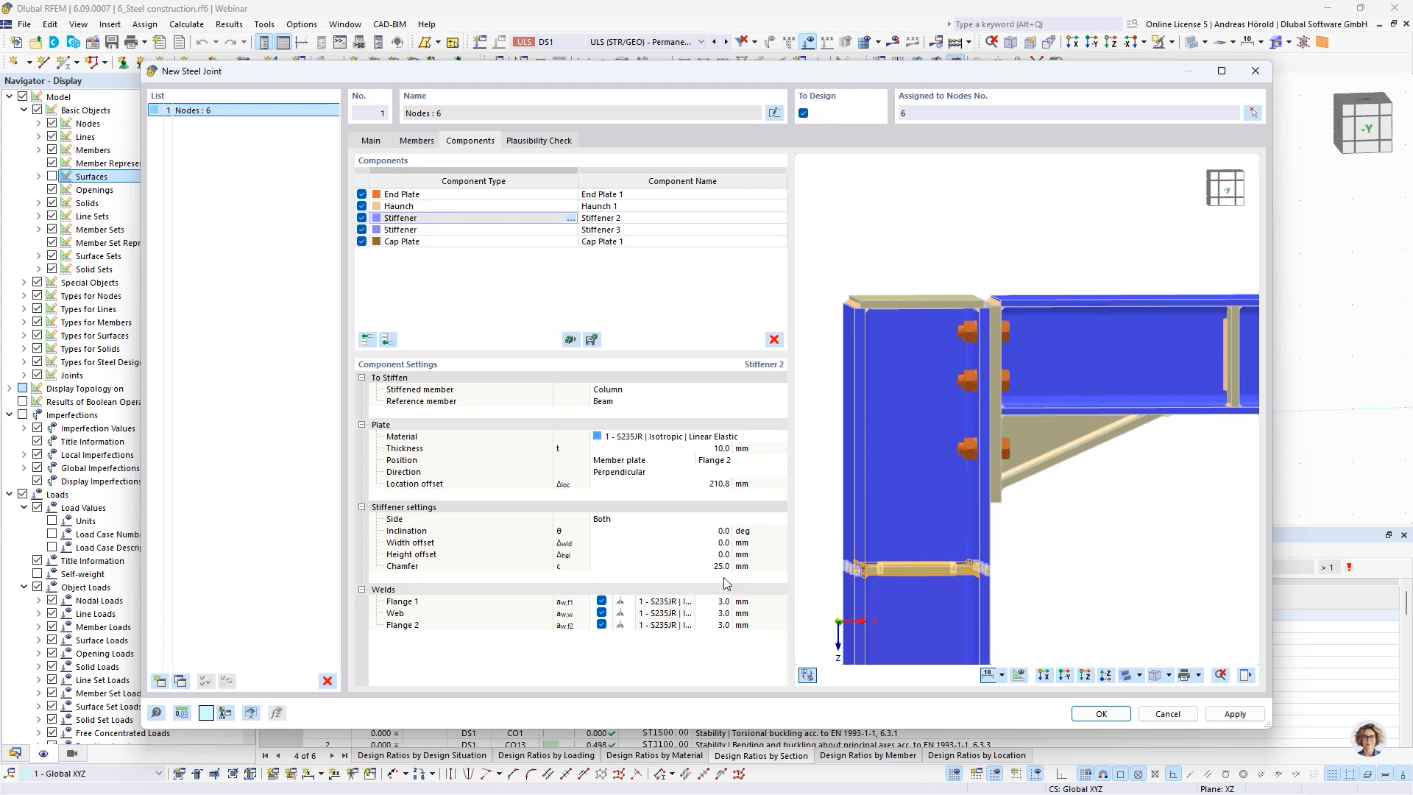
click(717, 485)
click(718, 486)
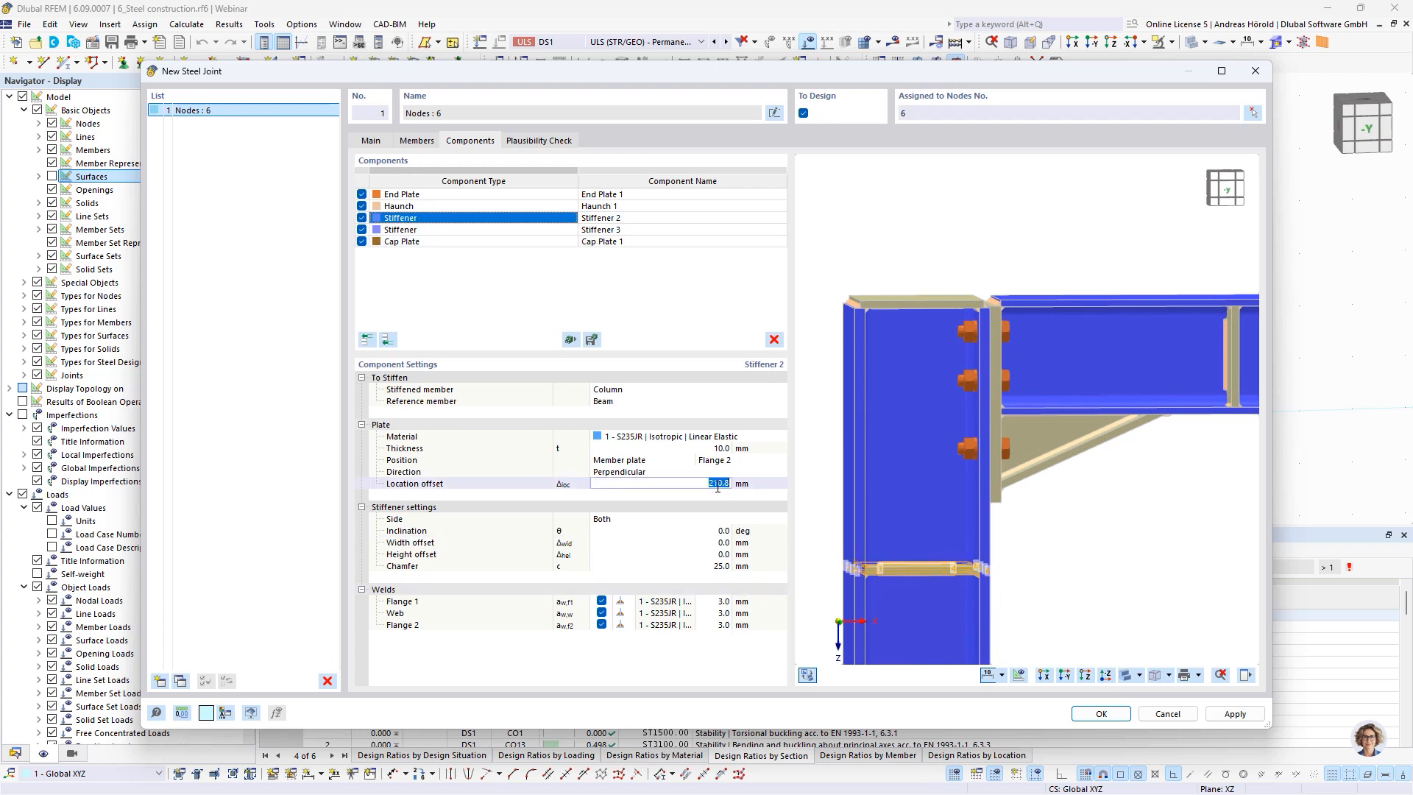
text(100)
key(Return)
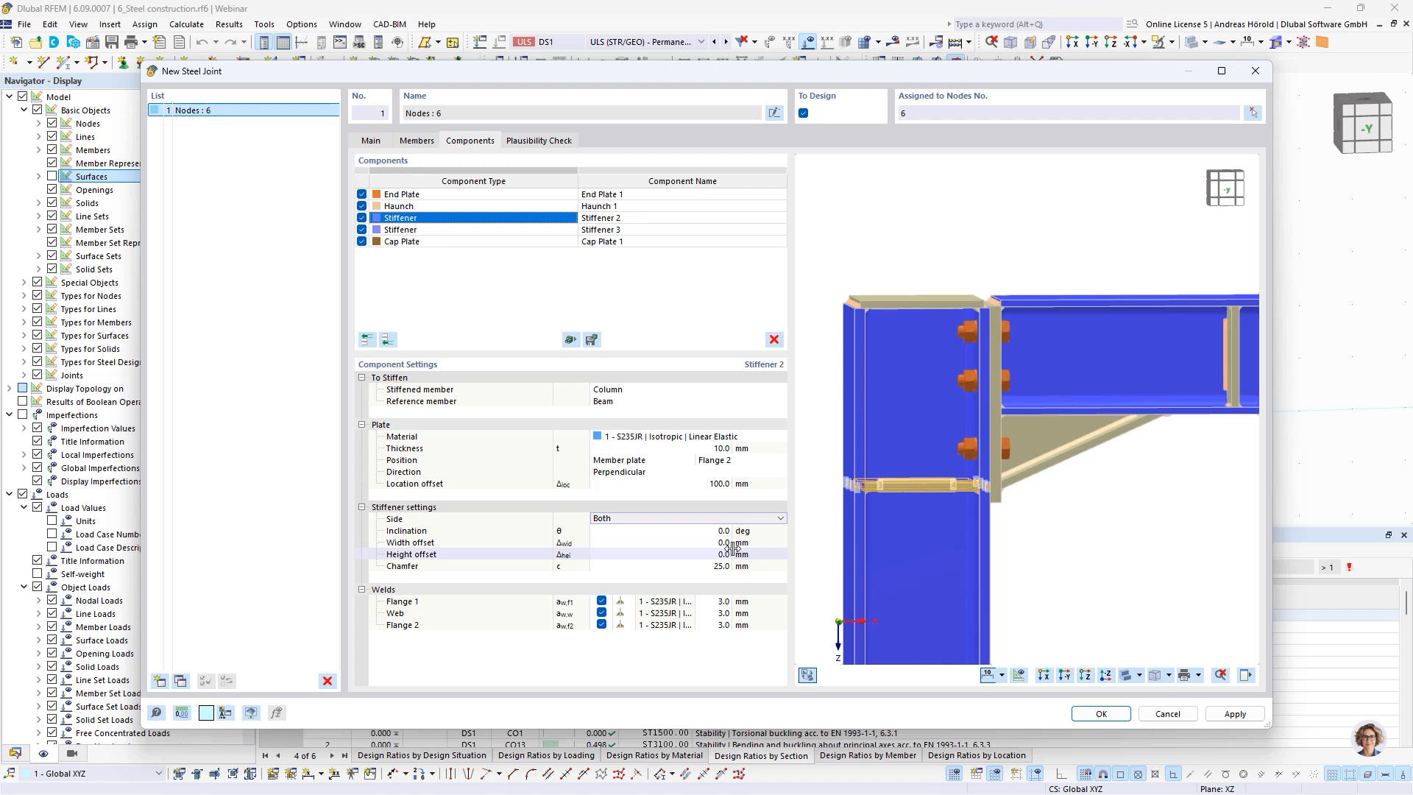
Set Stiffener 2's welds at flange 1 and flange 2 to 4 mm
click(719, 603)
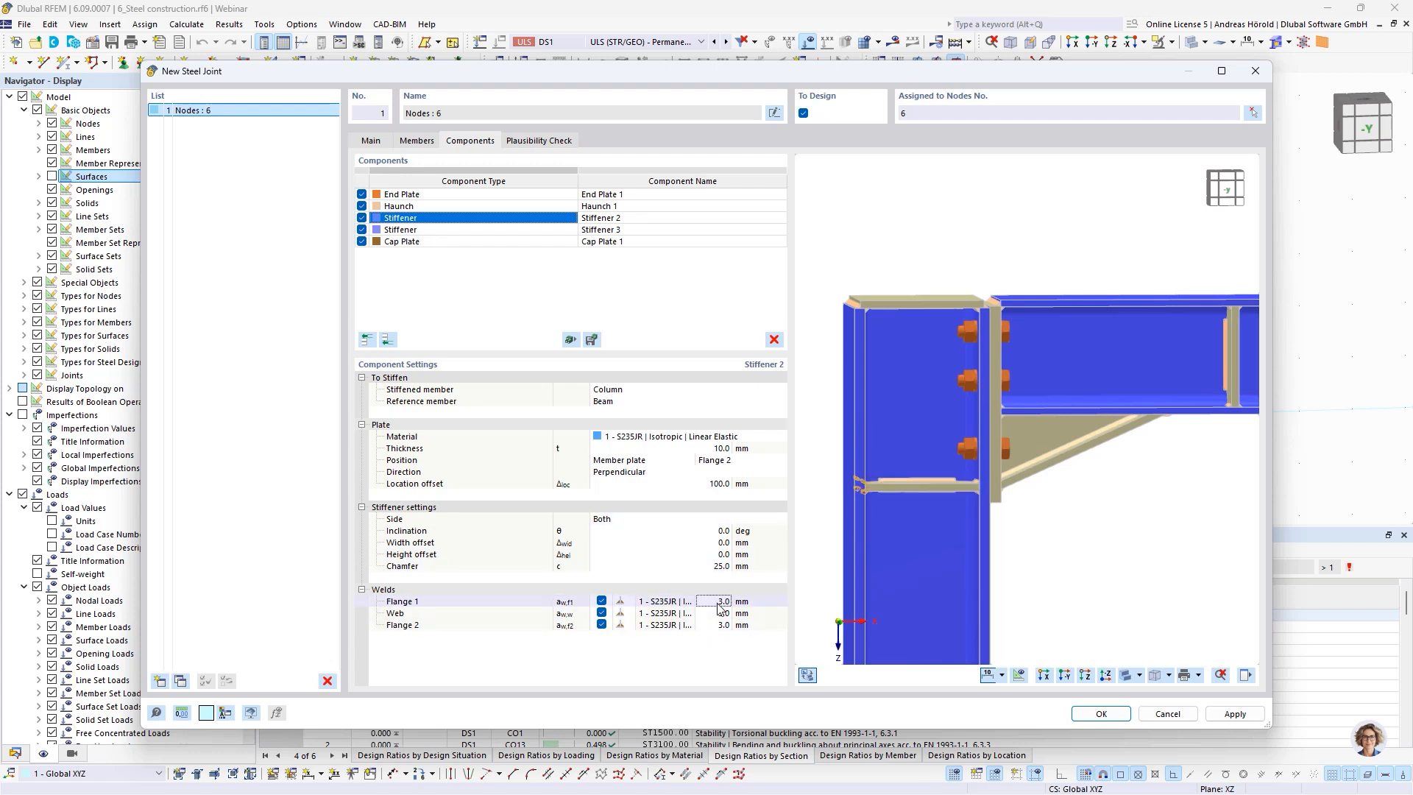
text(4)
click(712, 625)
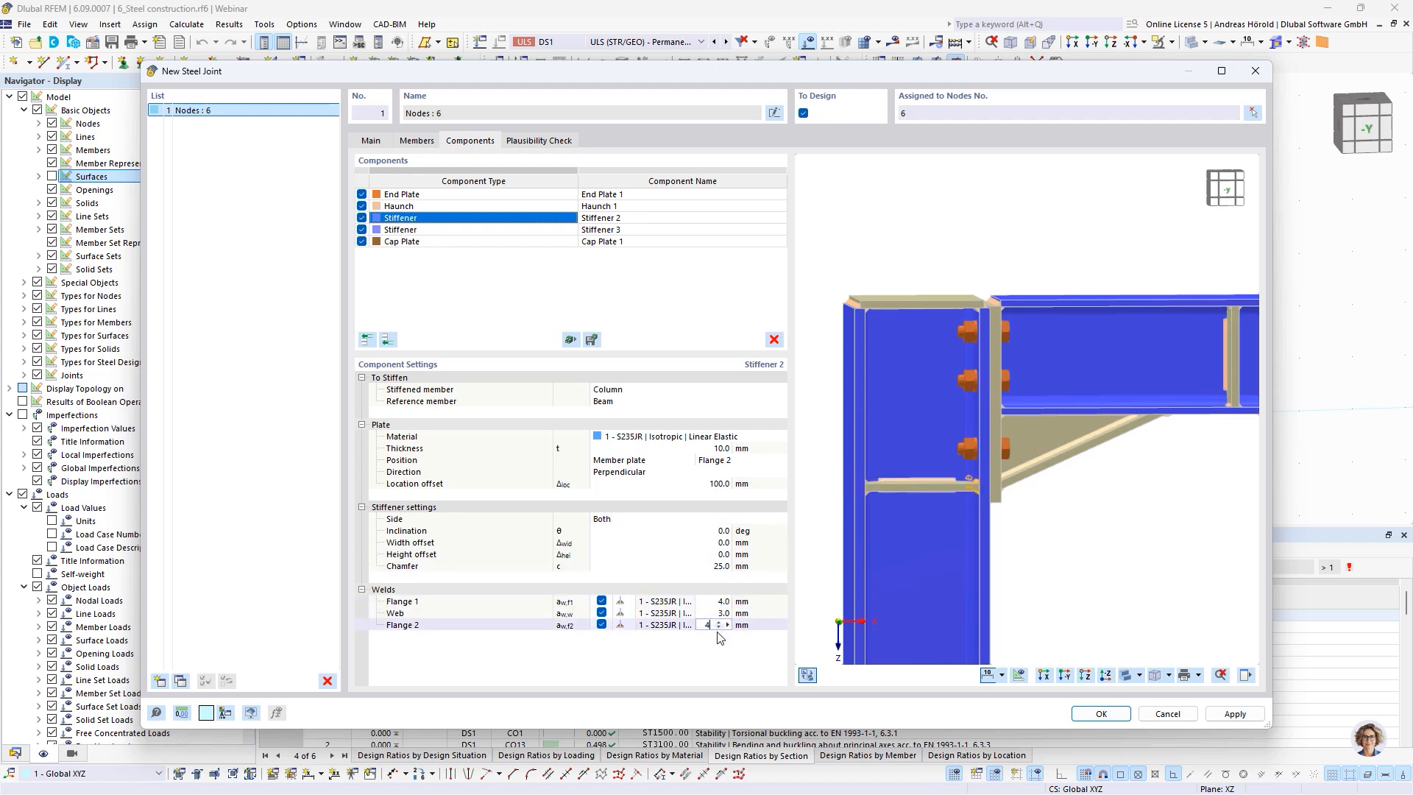
text(4)
key(Return)
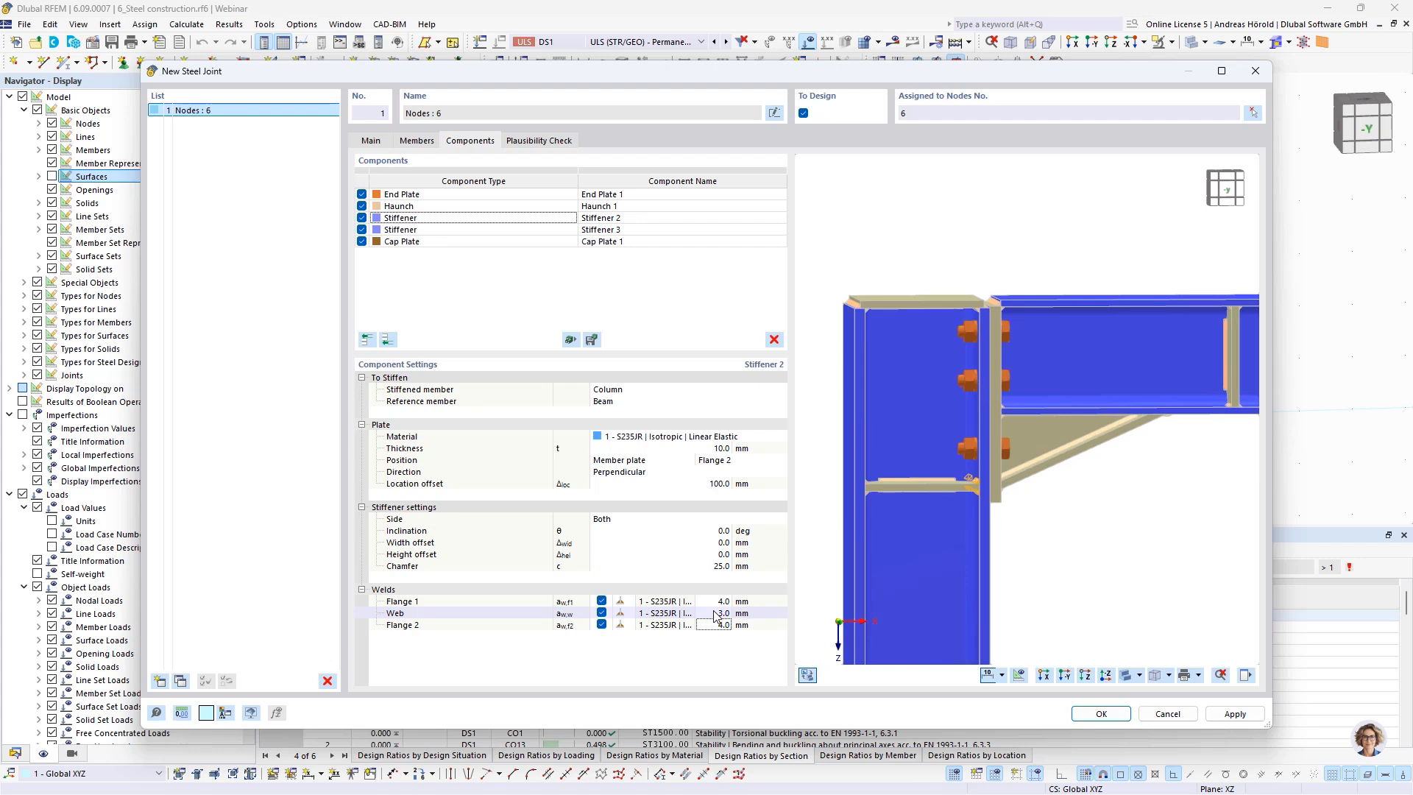
Set the distance of the beam's Stiffener 3 to 320 mm
click(478, 230)
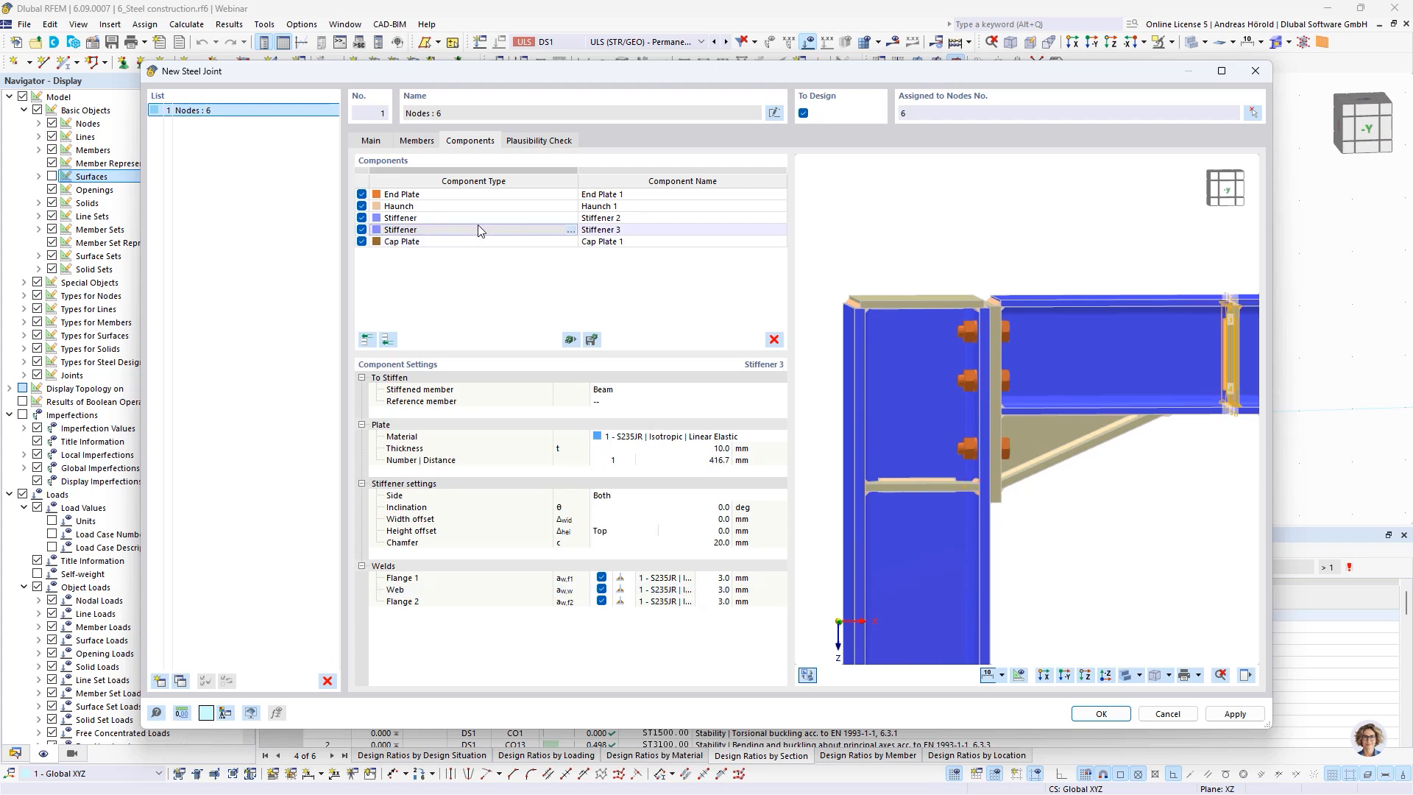
click(707, 462)
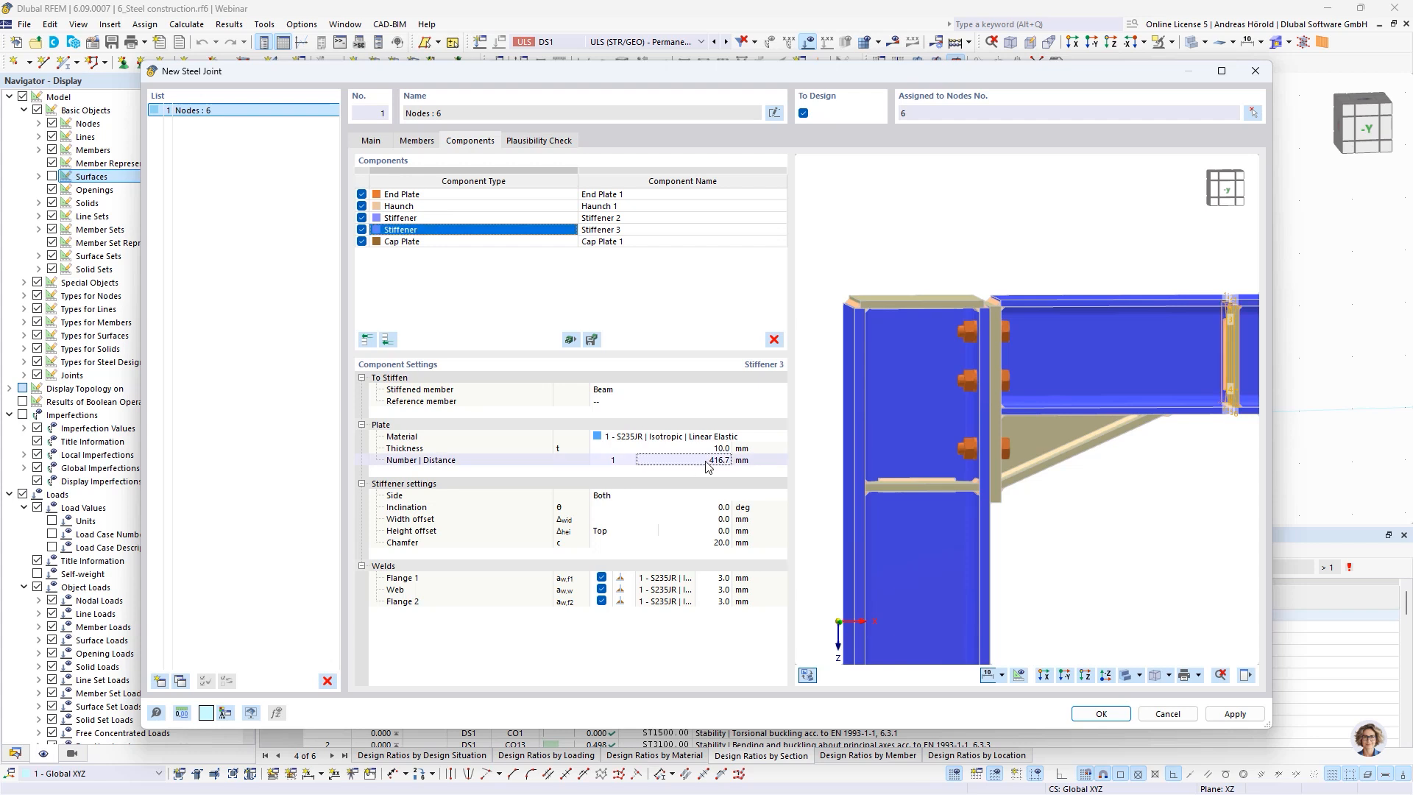
click(707, 464)
text(320)
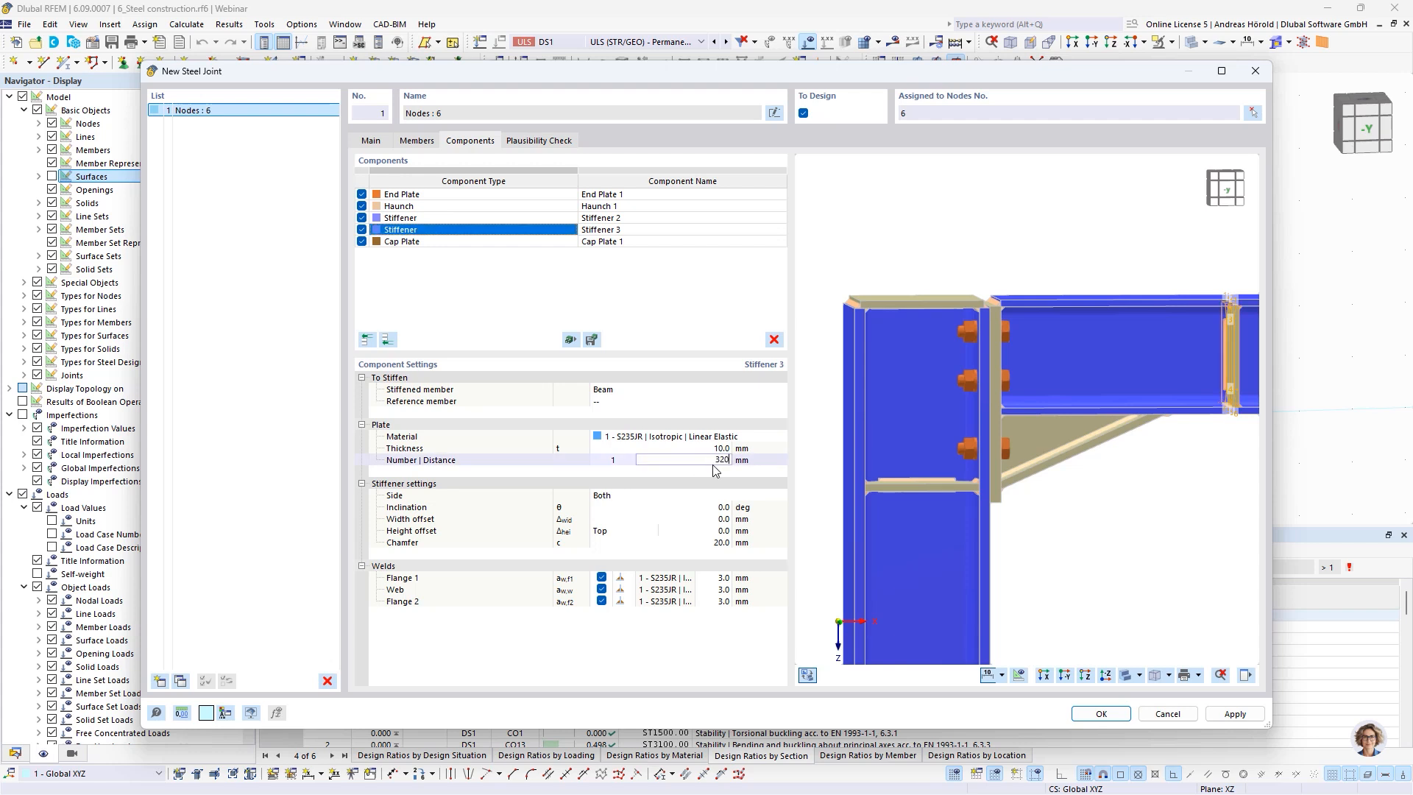
key(Return)
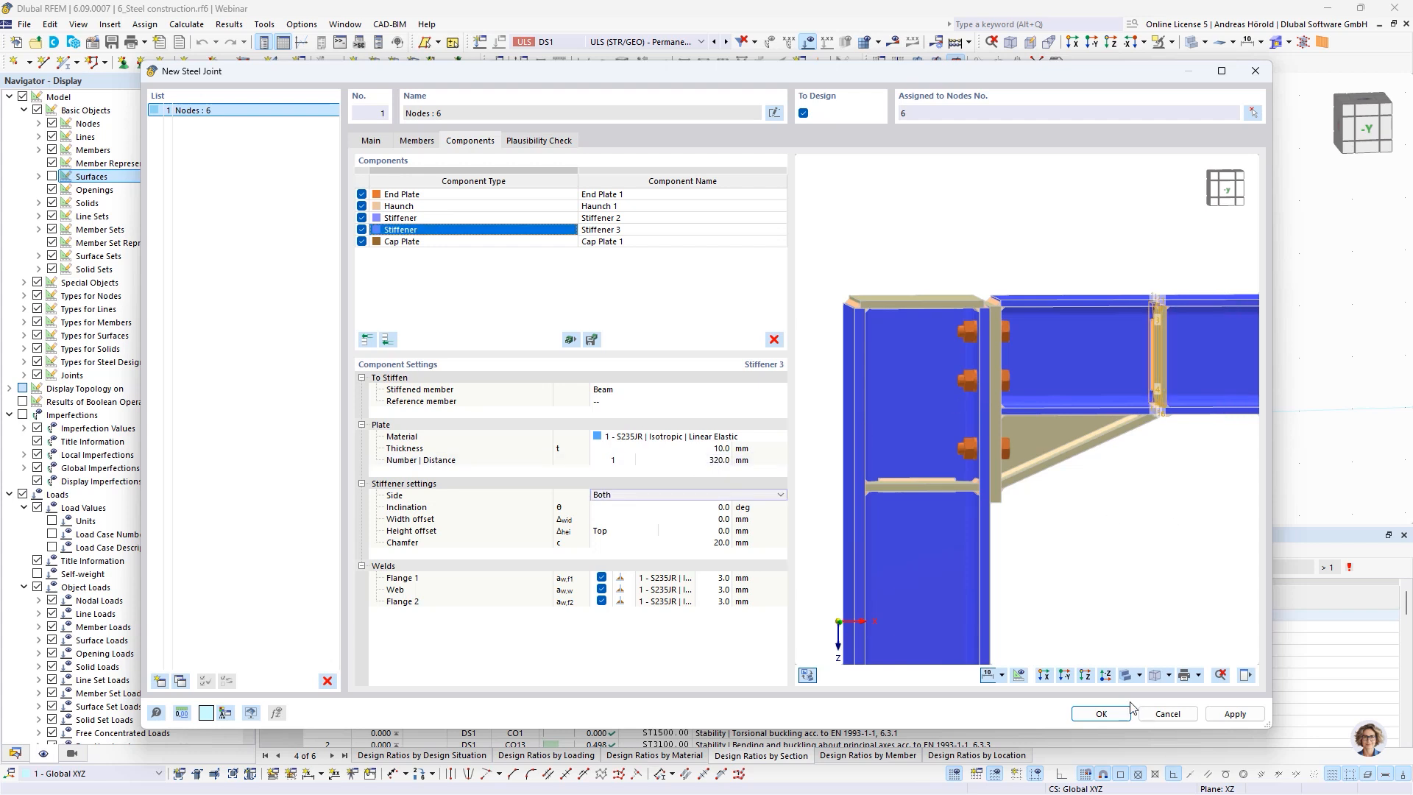
Set Stiffener 3's welds at flange 1 and flange 2 to 4 mm
click(1070, 678)
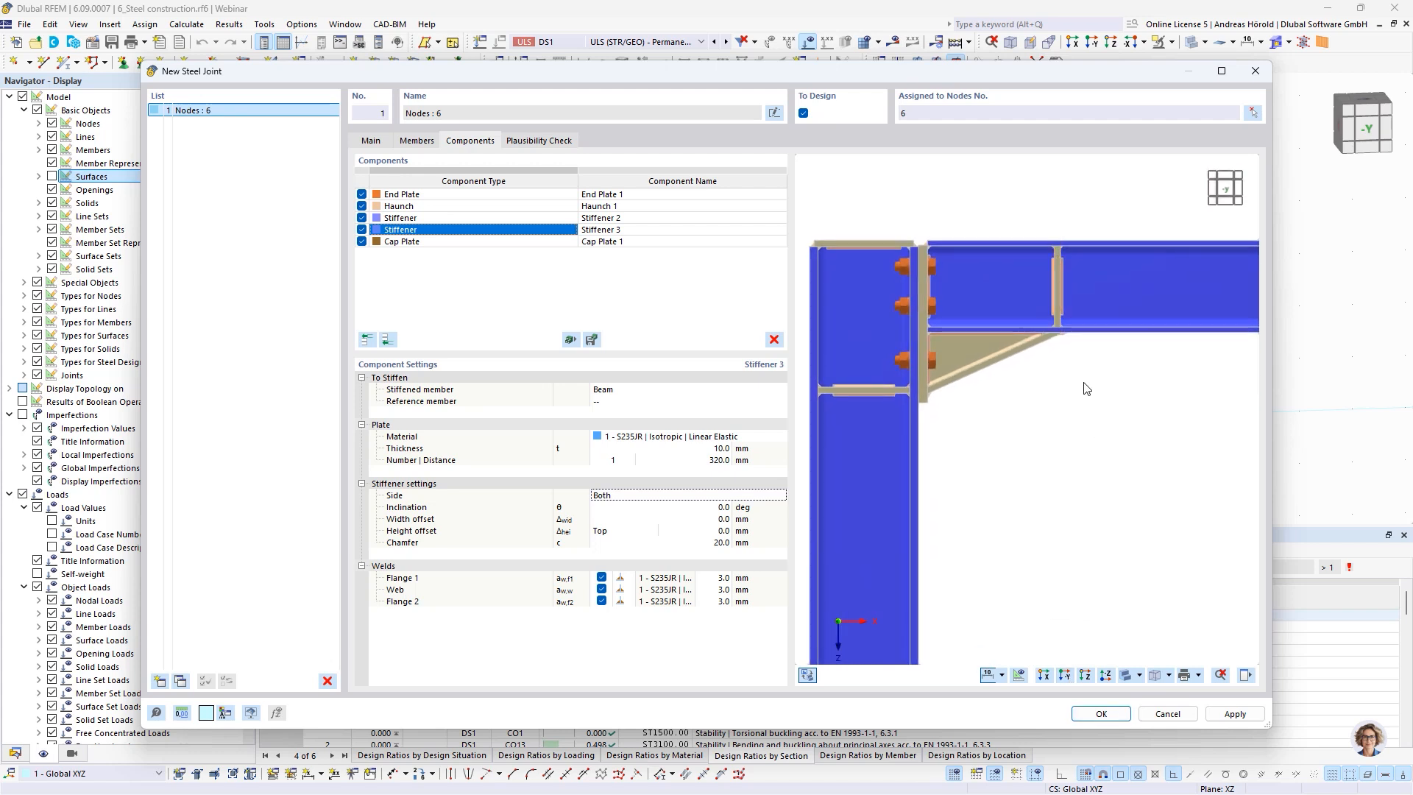
scroll(1050, 366, up, 5)
middle_drag(1050, 366, 1104, 511)
scroll(1149, 424, down, 4)
scroll(1149, 424, up, 1)
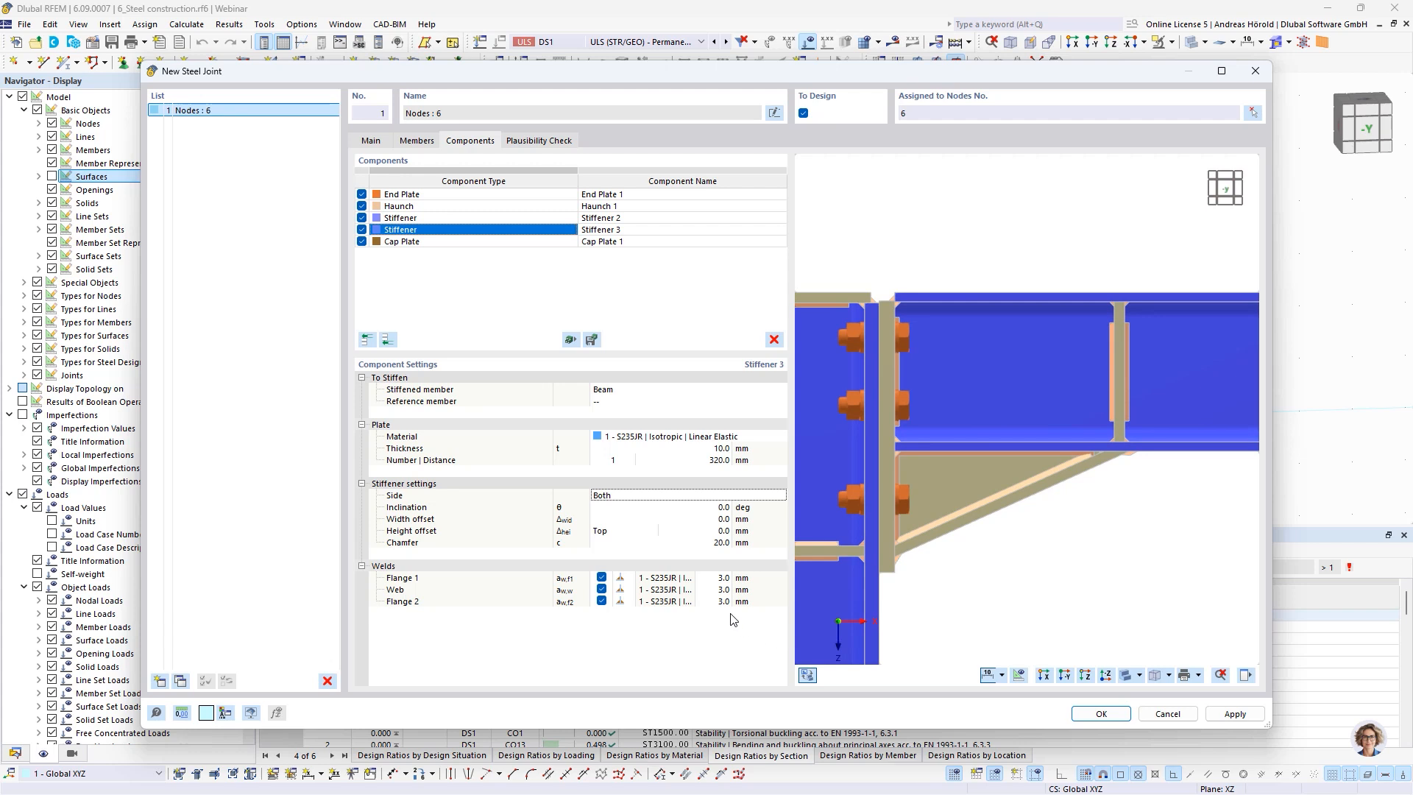
click(725, 580)
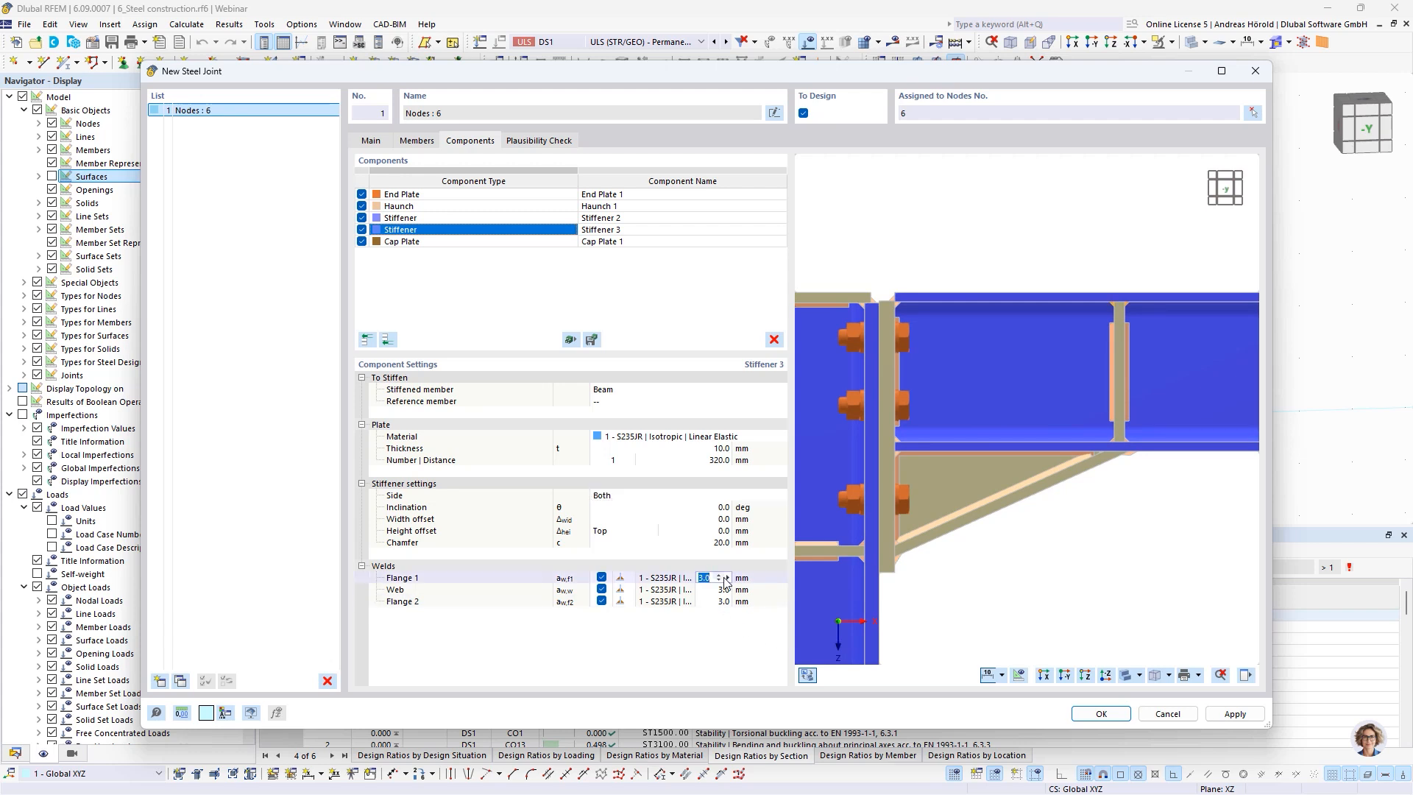
text(4)
click(724, 602)
text(4)
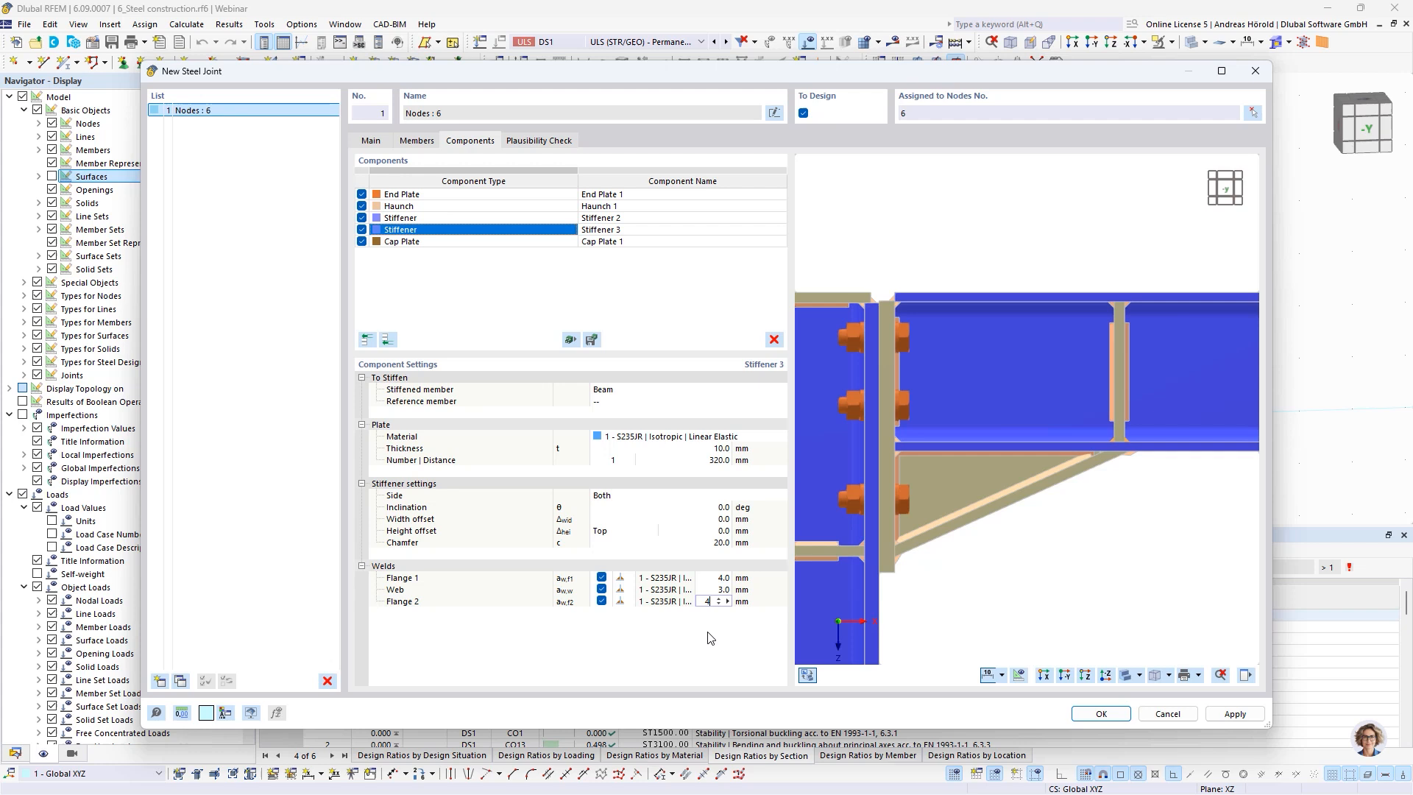
key(Return)
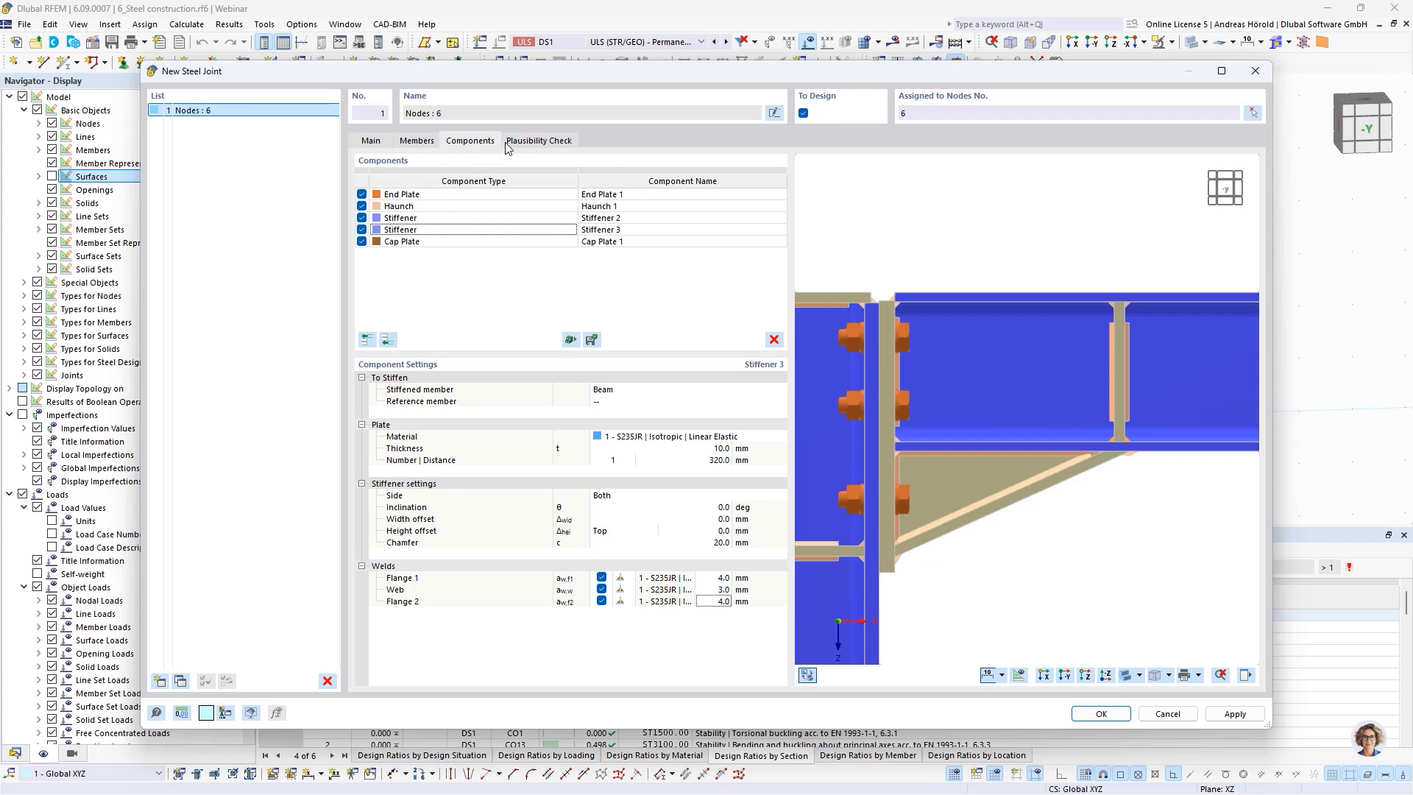
Check the joint's plausibility, then assign it to nodes 2, 4, 6 and 8 and save it, accepting deletion of existing results
click(540, 141)
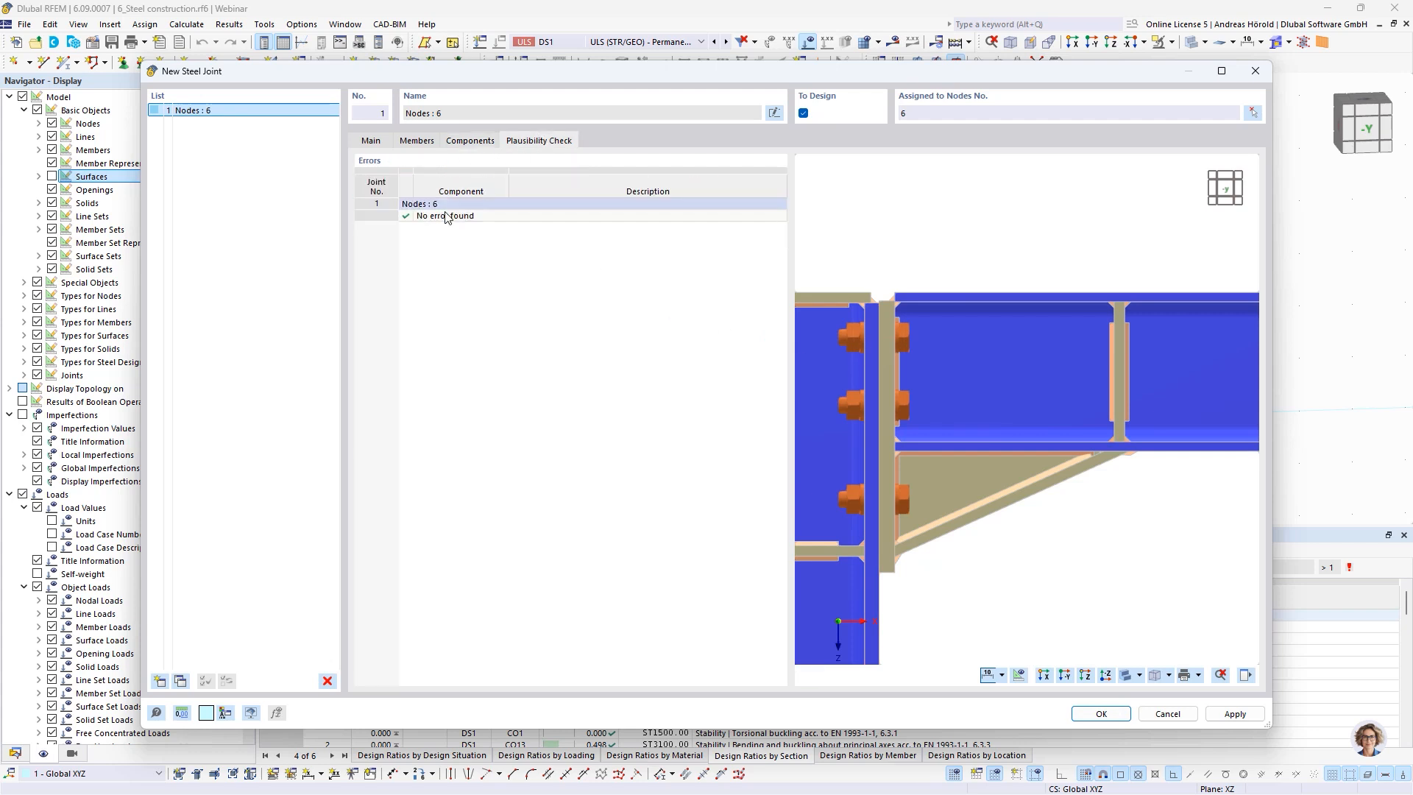
click(1253, 114)
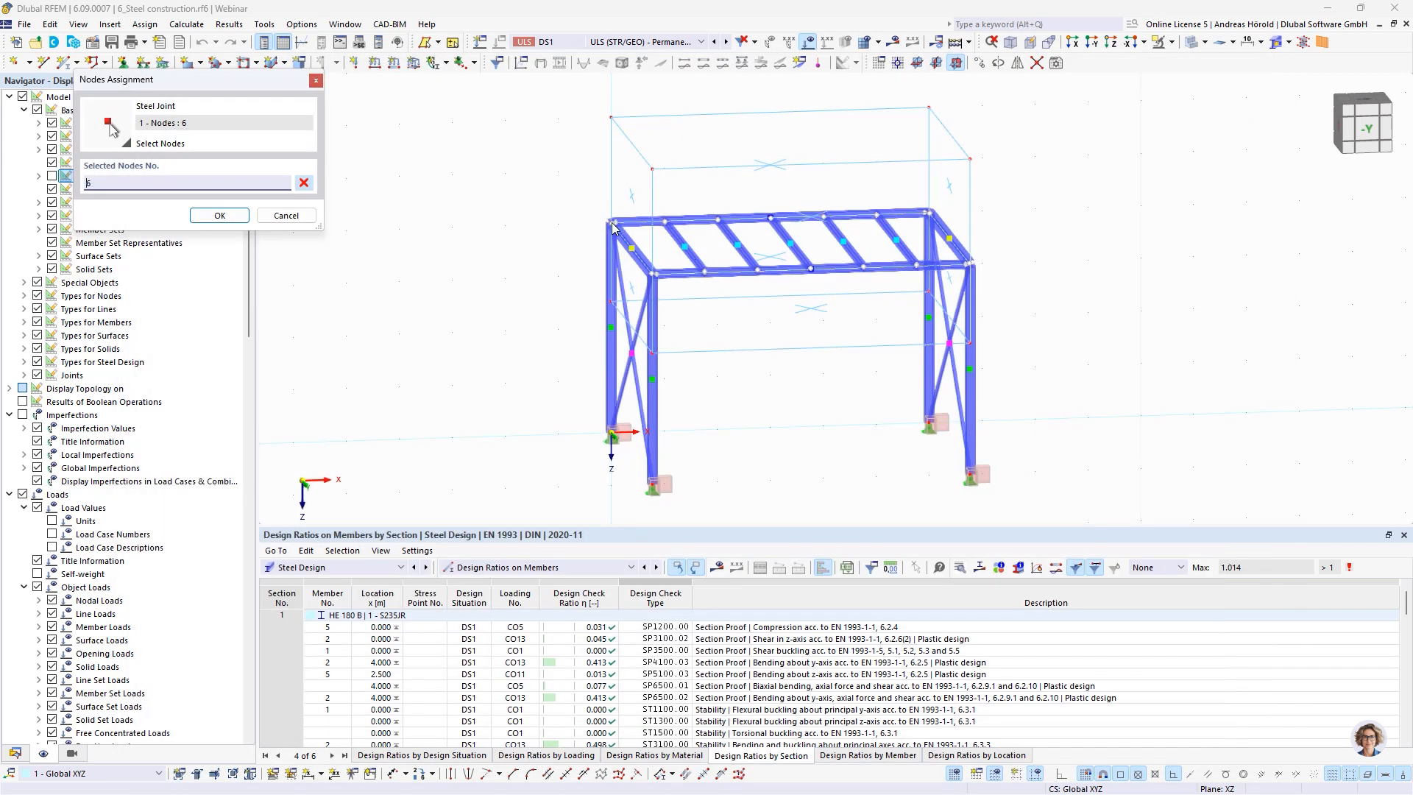
click(928, 213)
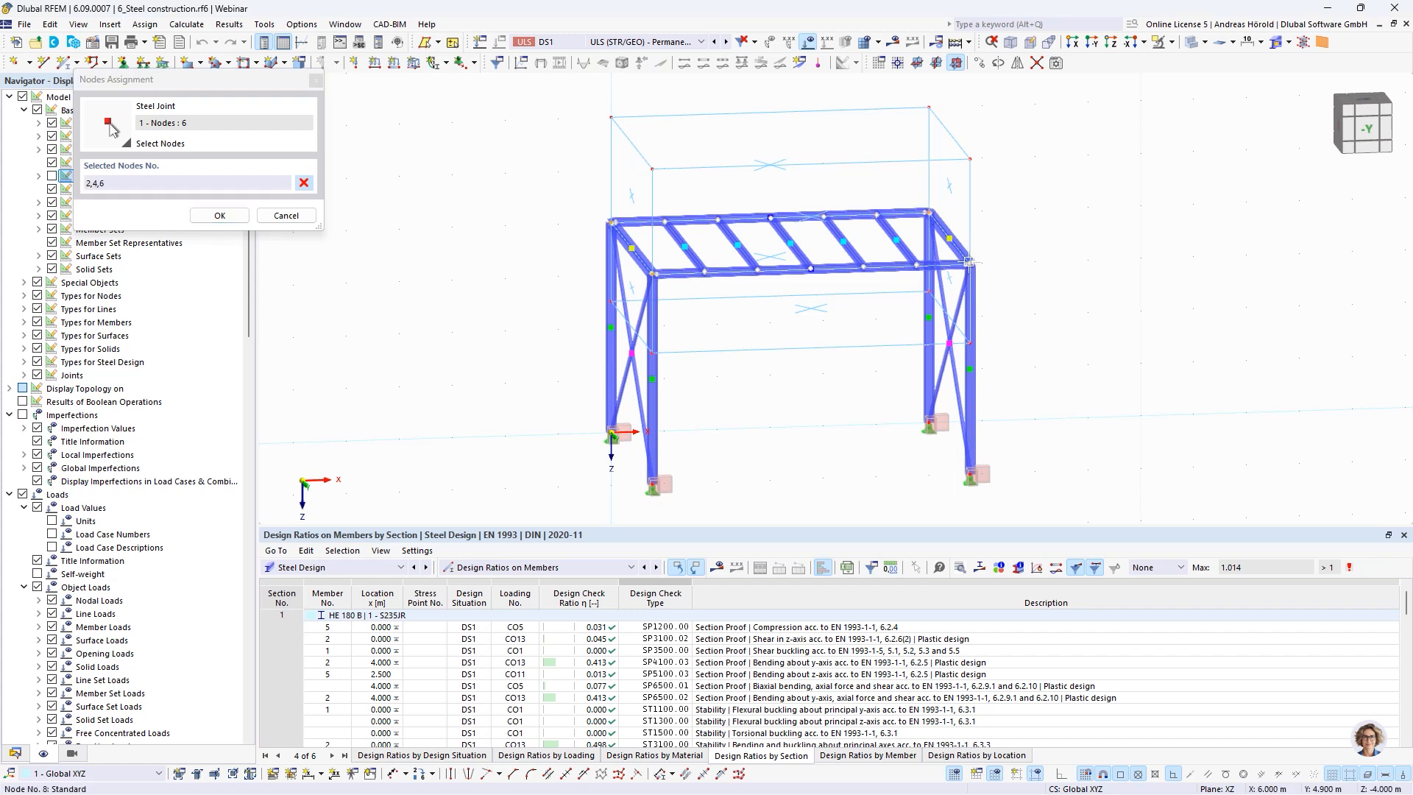
click(219, 216)
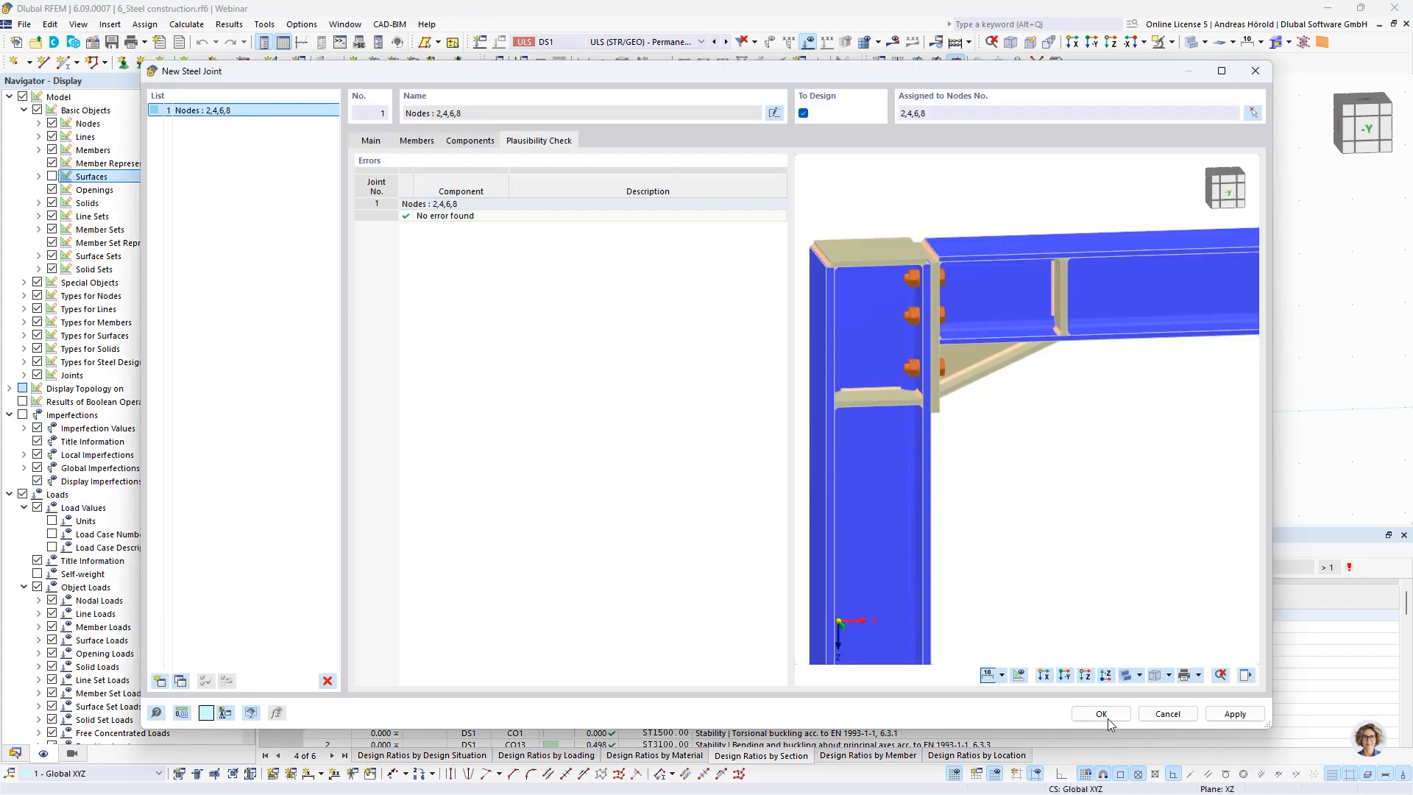
click(1107, 718)
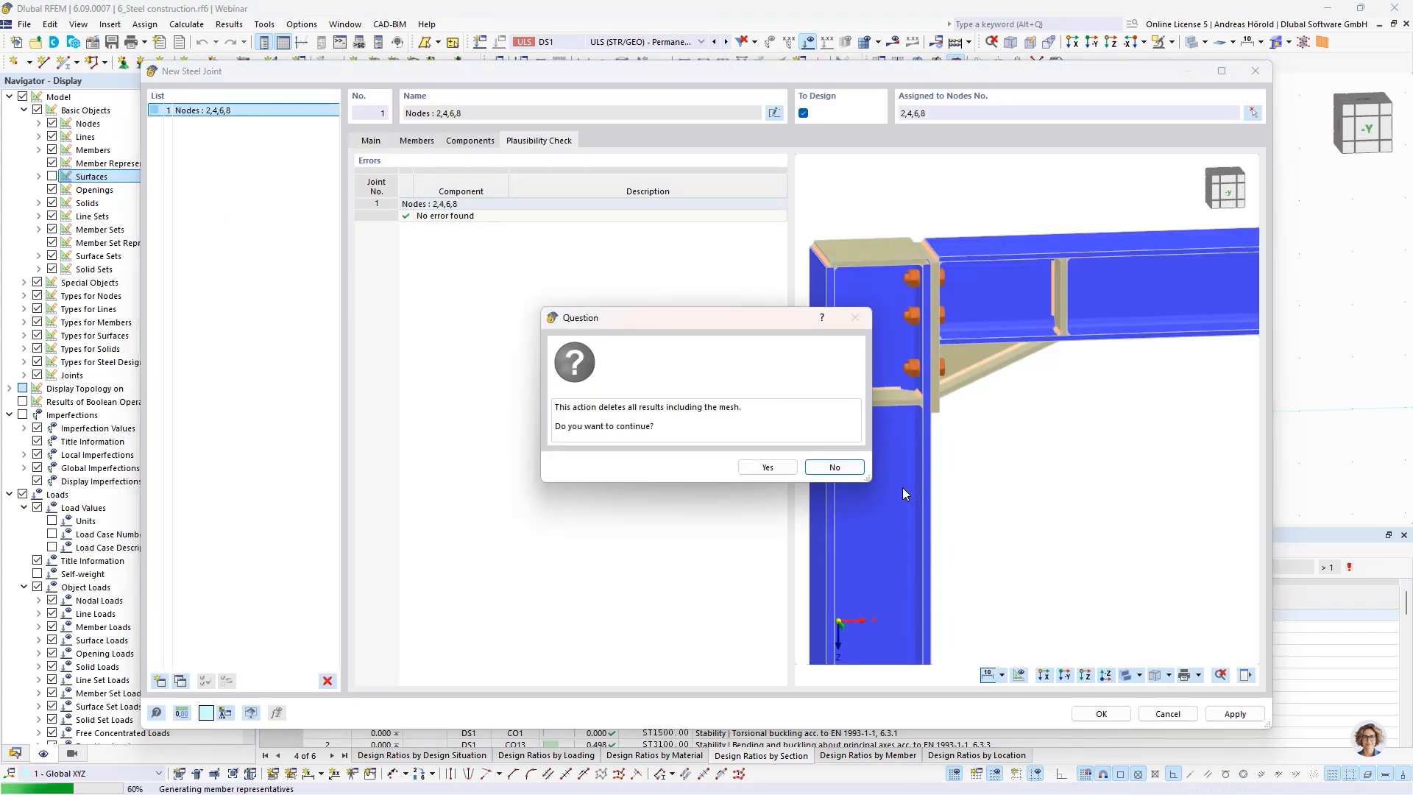
click(768, 467)
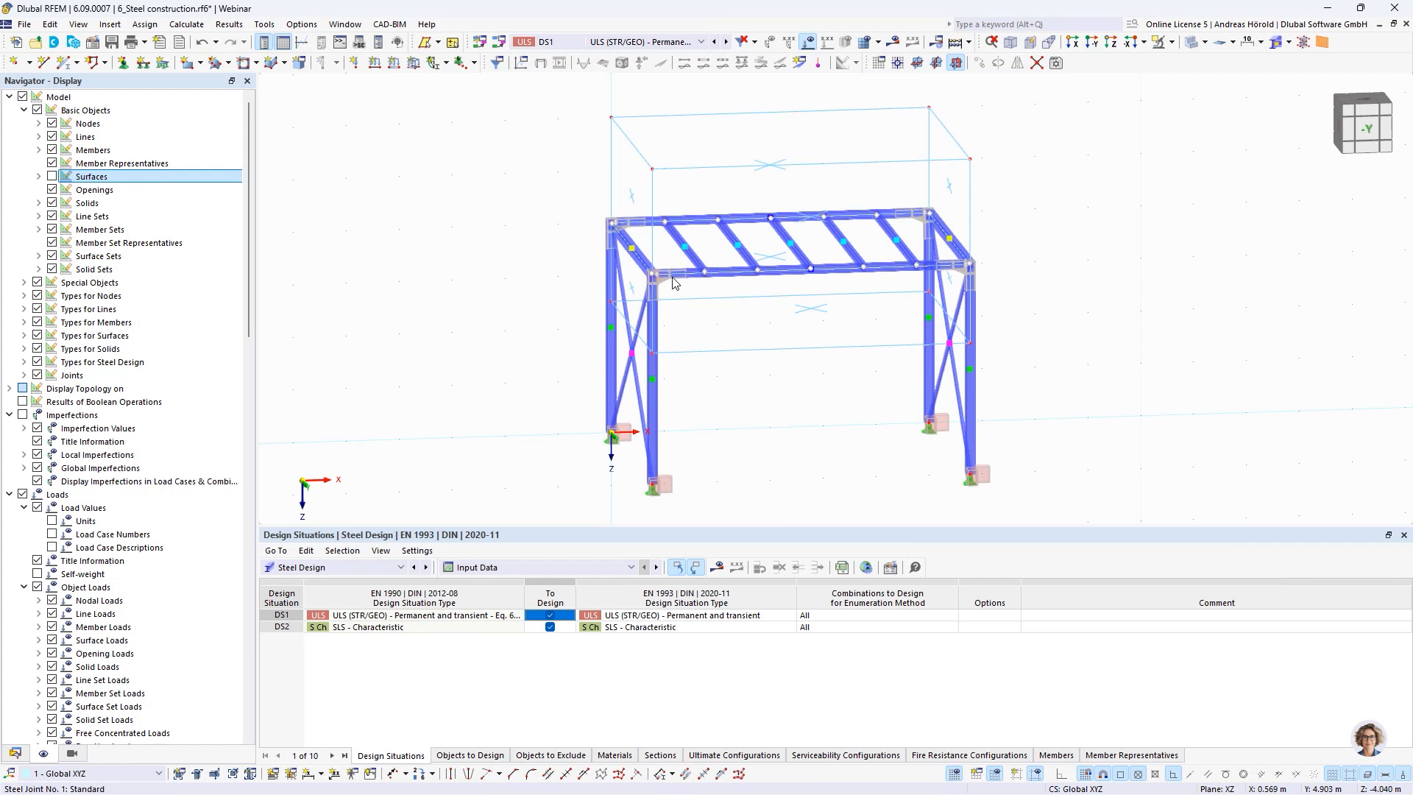
Review the virtual machines and notification options offered for calculating the model in the cloud, without starting the calculation
scroll(655, 273, up, 8)
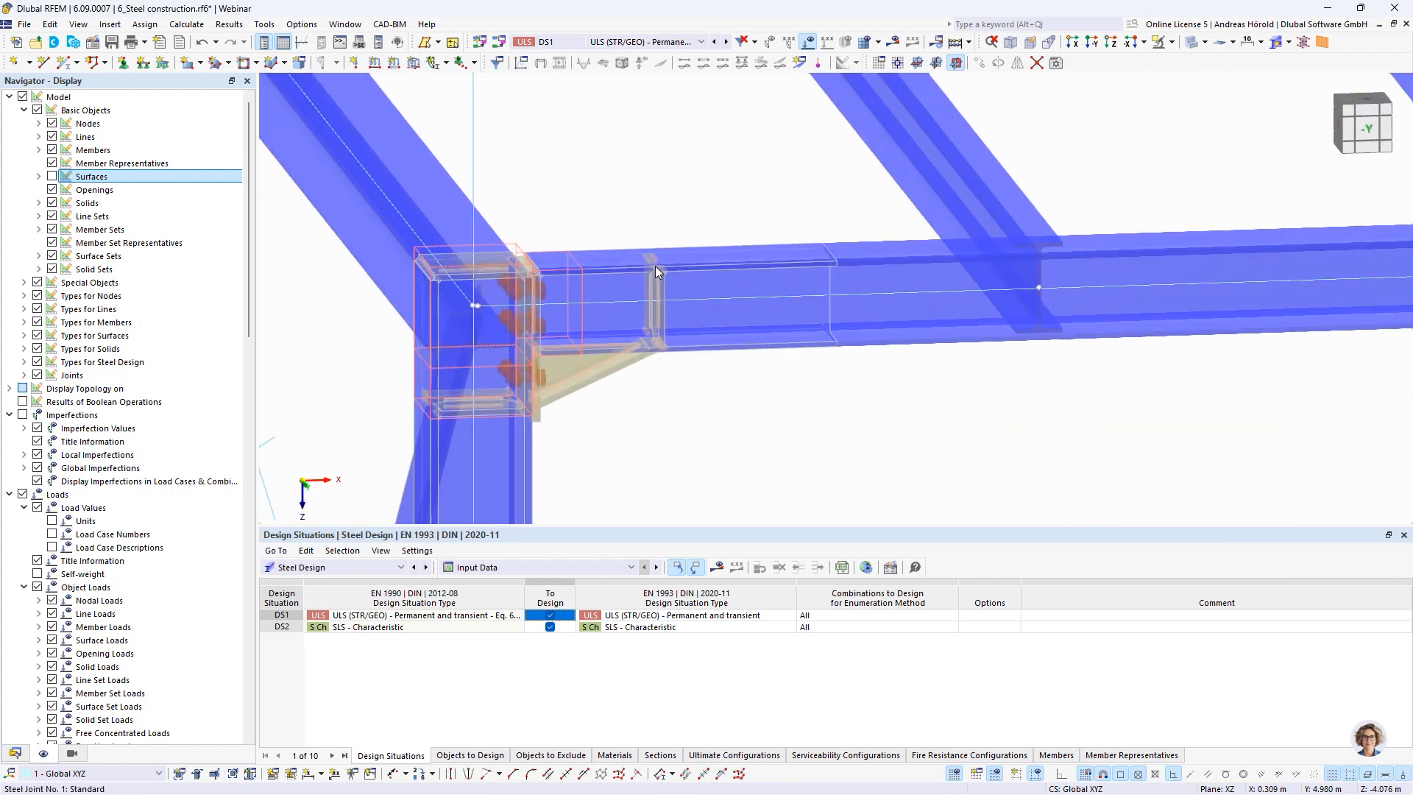
scroll(655, 272, down, 7)
scroll(651, 312, down, 3)
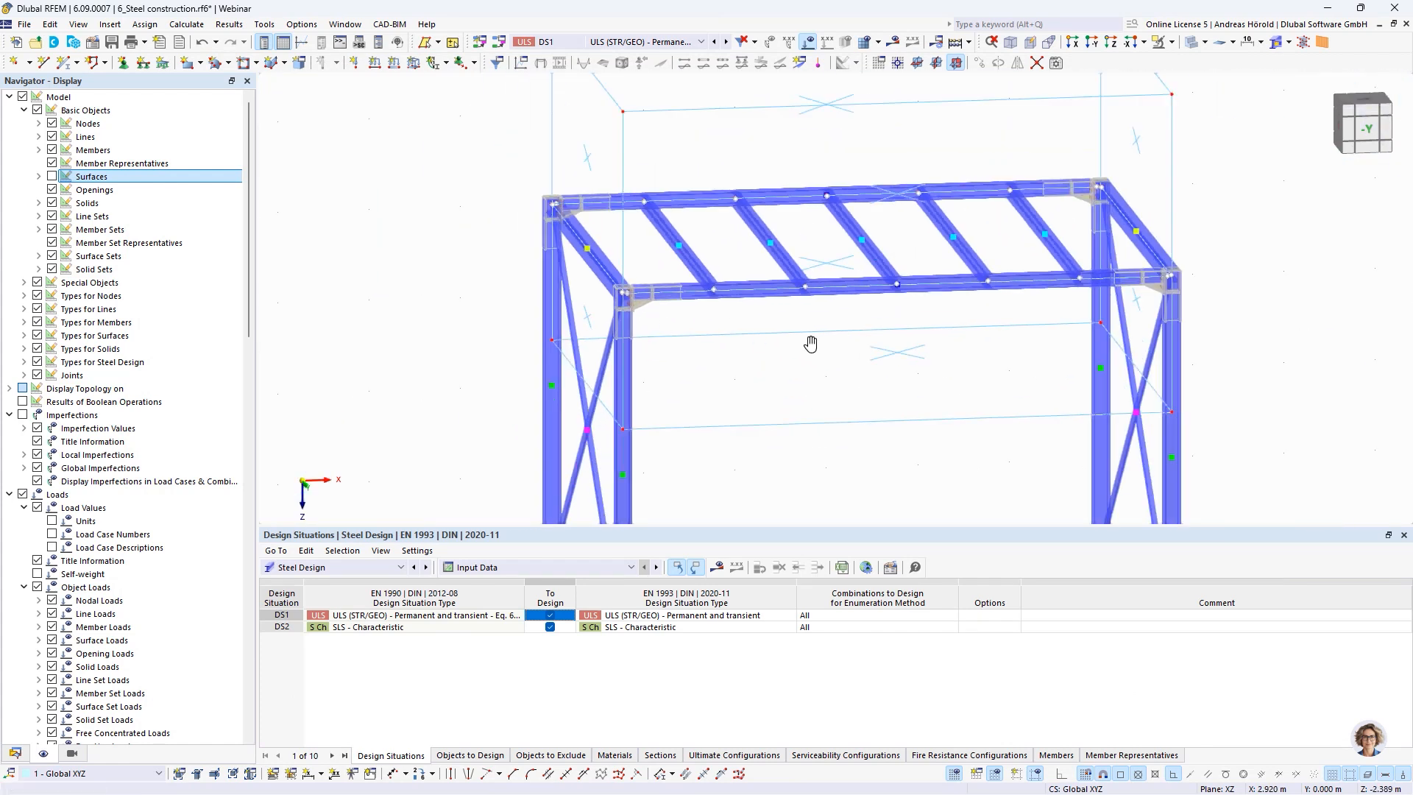
middle_drag(810, 344, 732, 352)
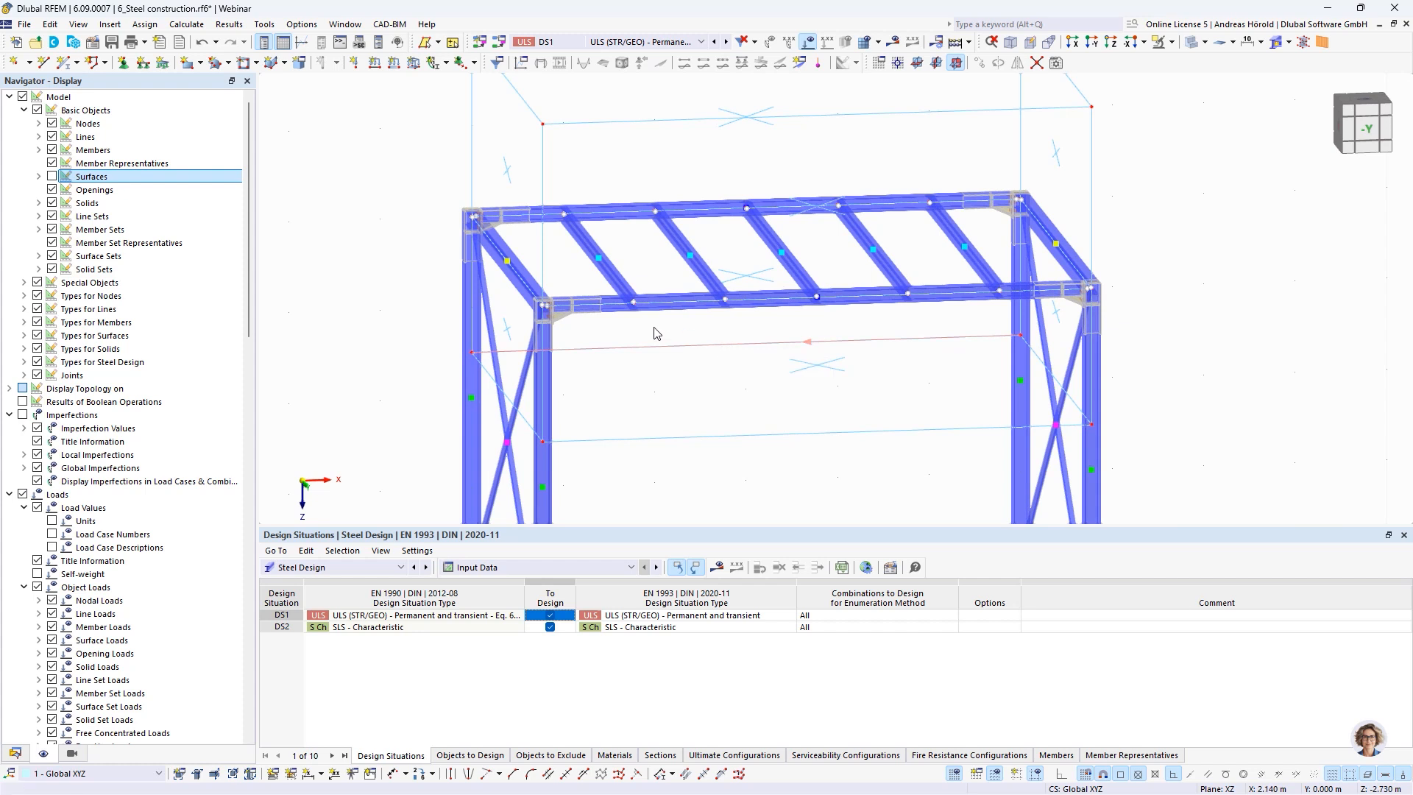
click(970, 43)
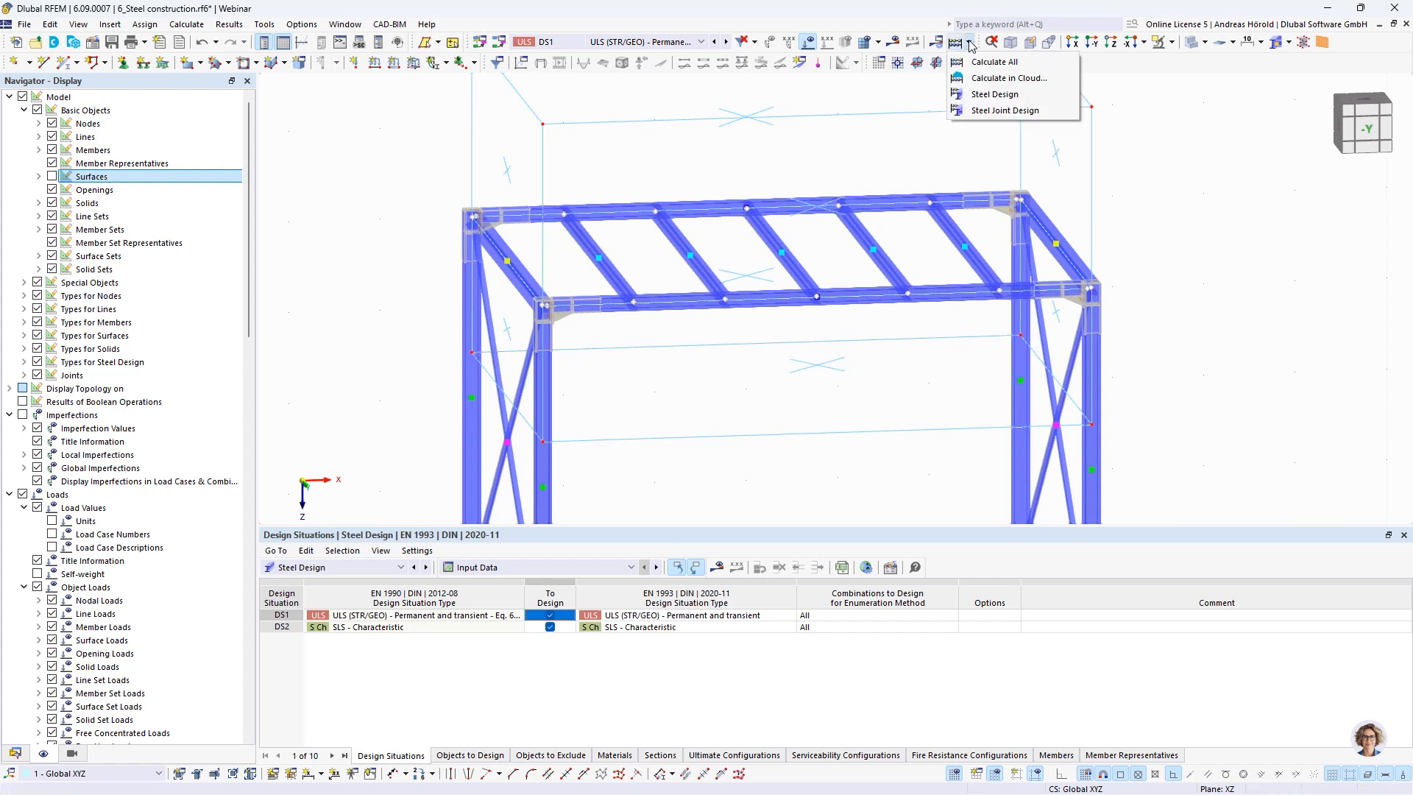
click(1006, 78)
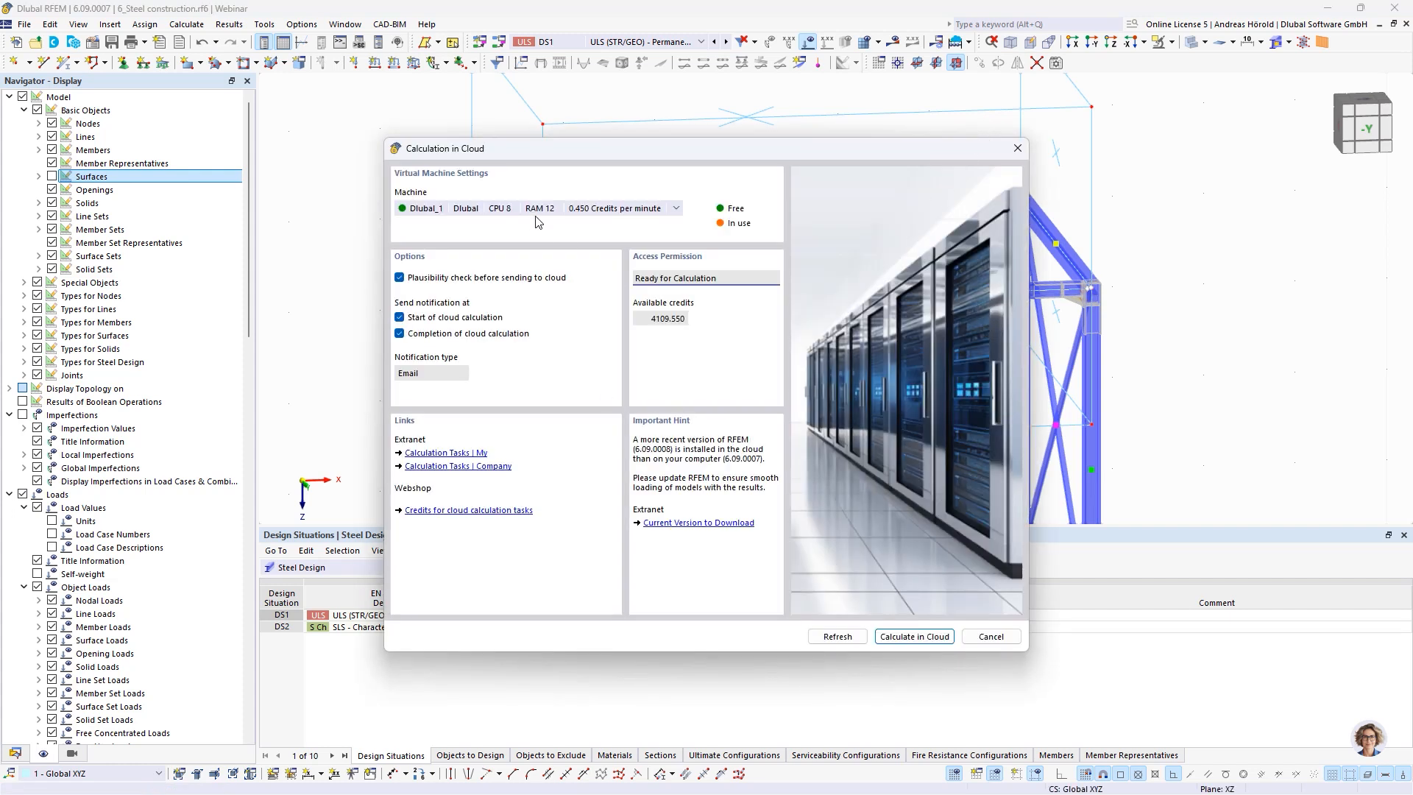
click(546, 211)
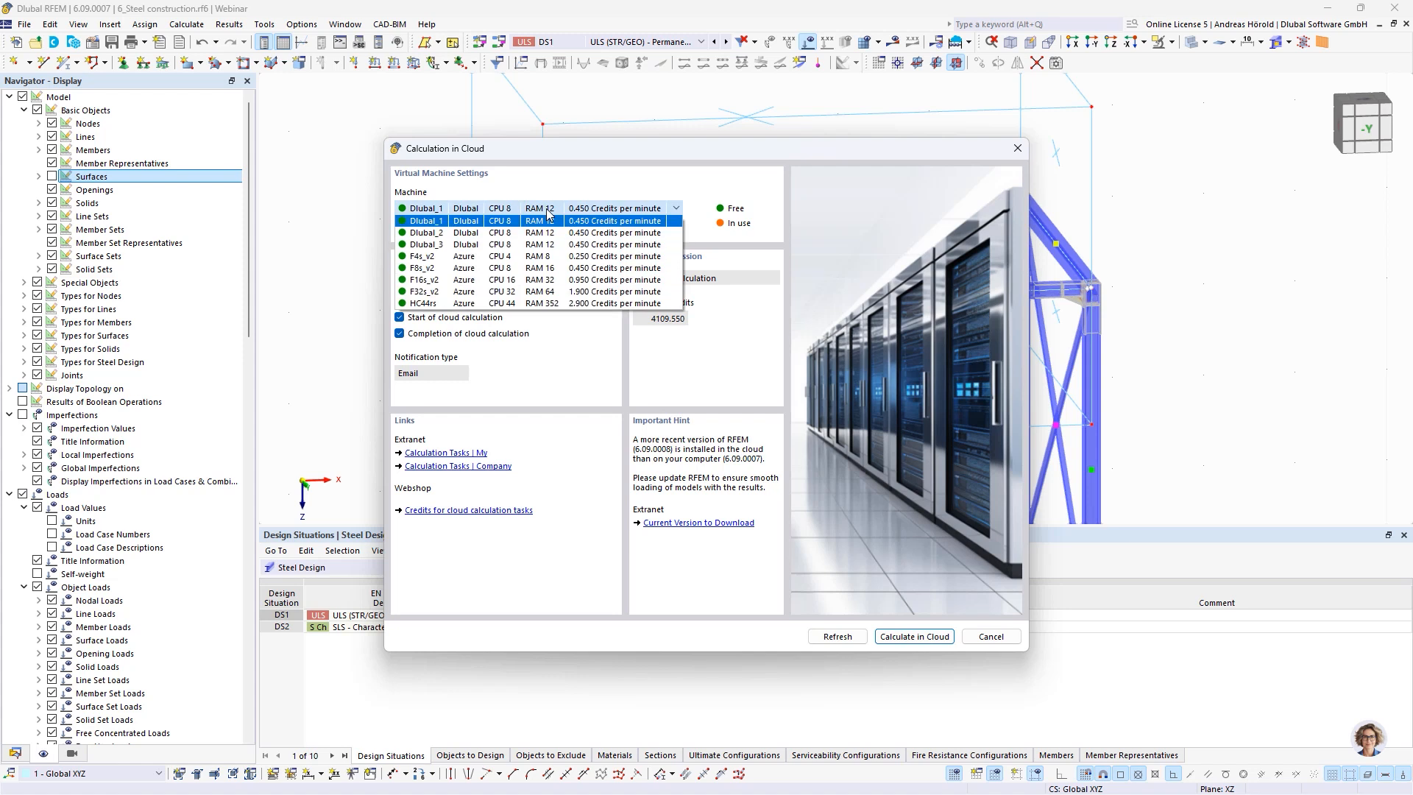
click(547, 212)
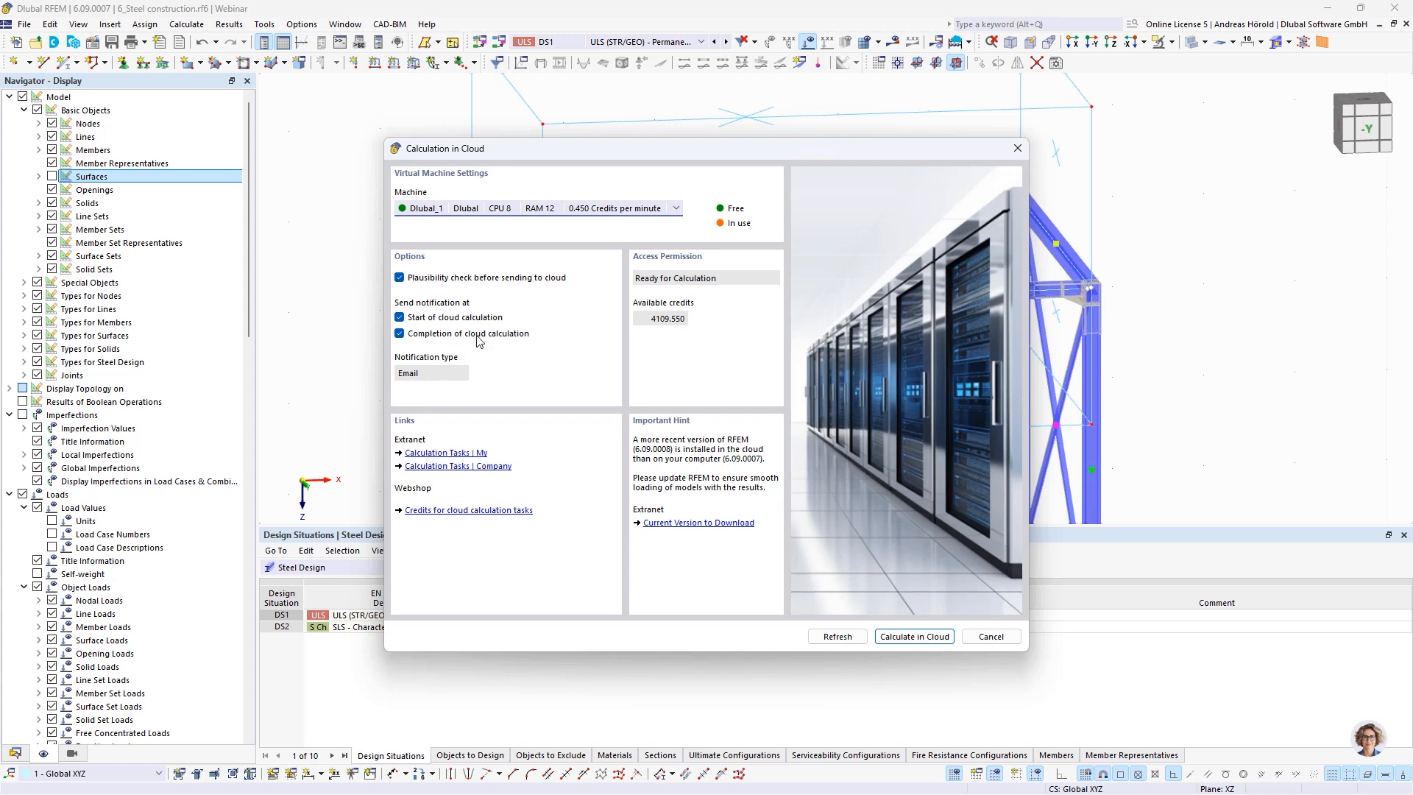
click(990, 636)
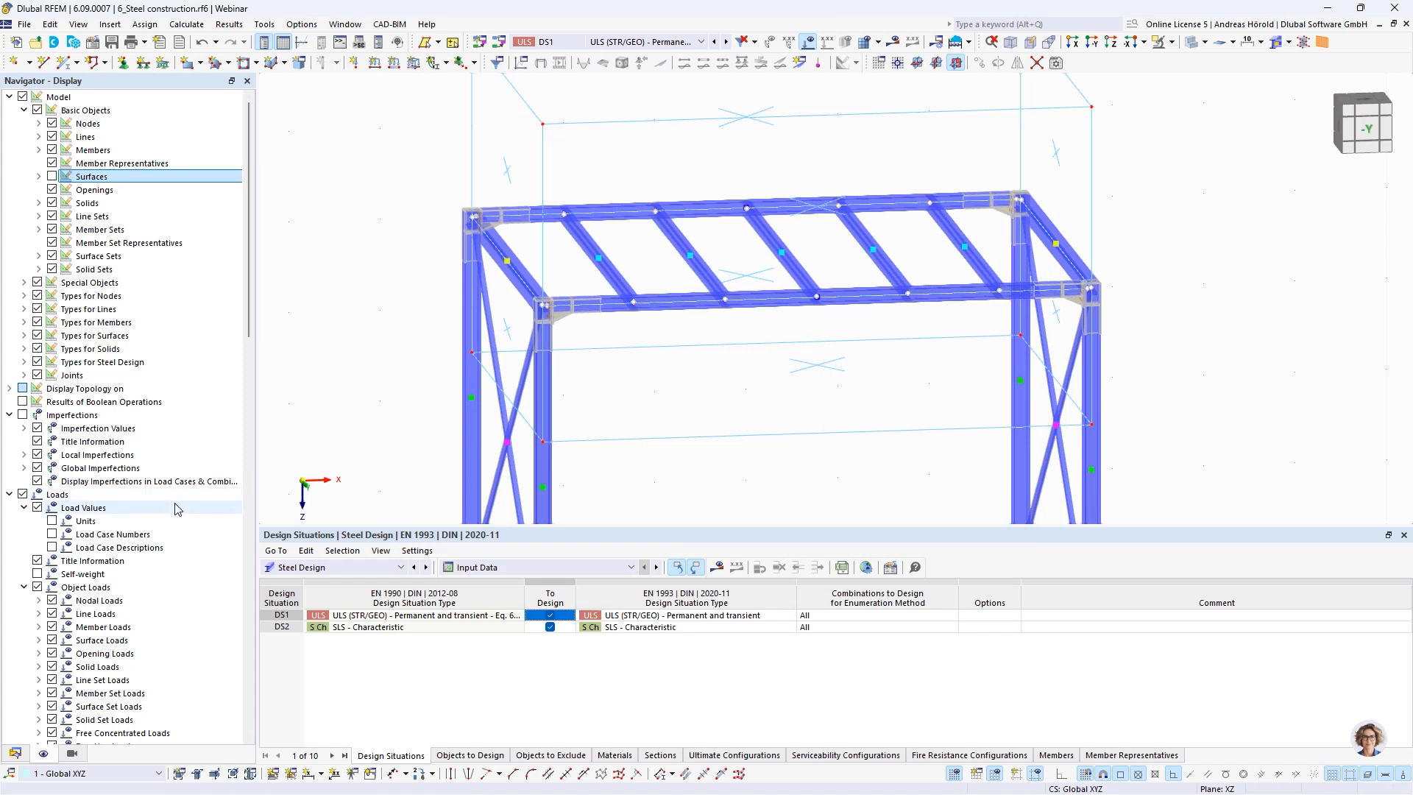
Switch to the already opened model 6_Steel construction_finished.rf6
scroll(169, 501, down, 7)
scroll(169, 501, down, 18)
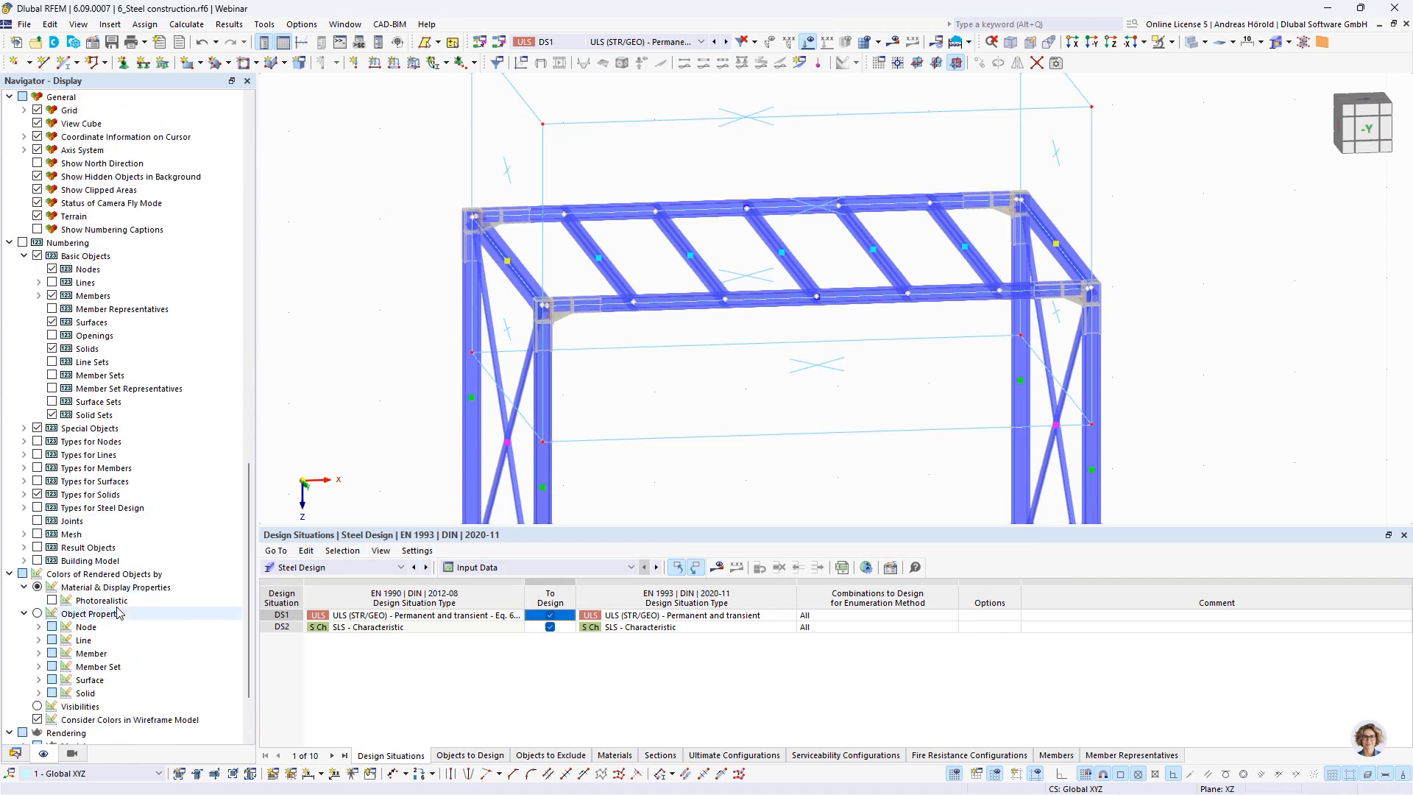
click(15, 753)
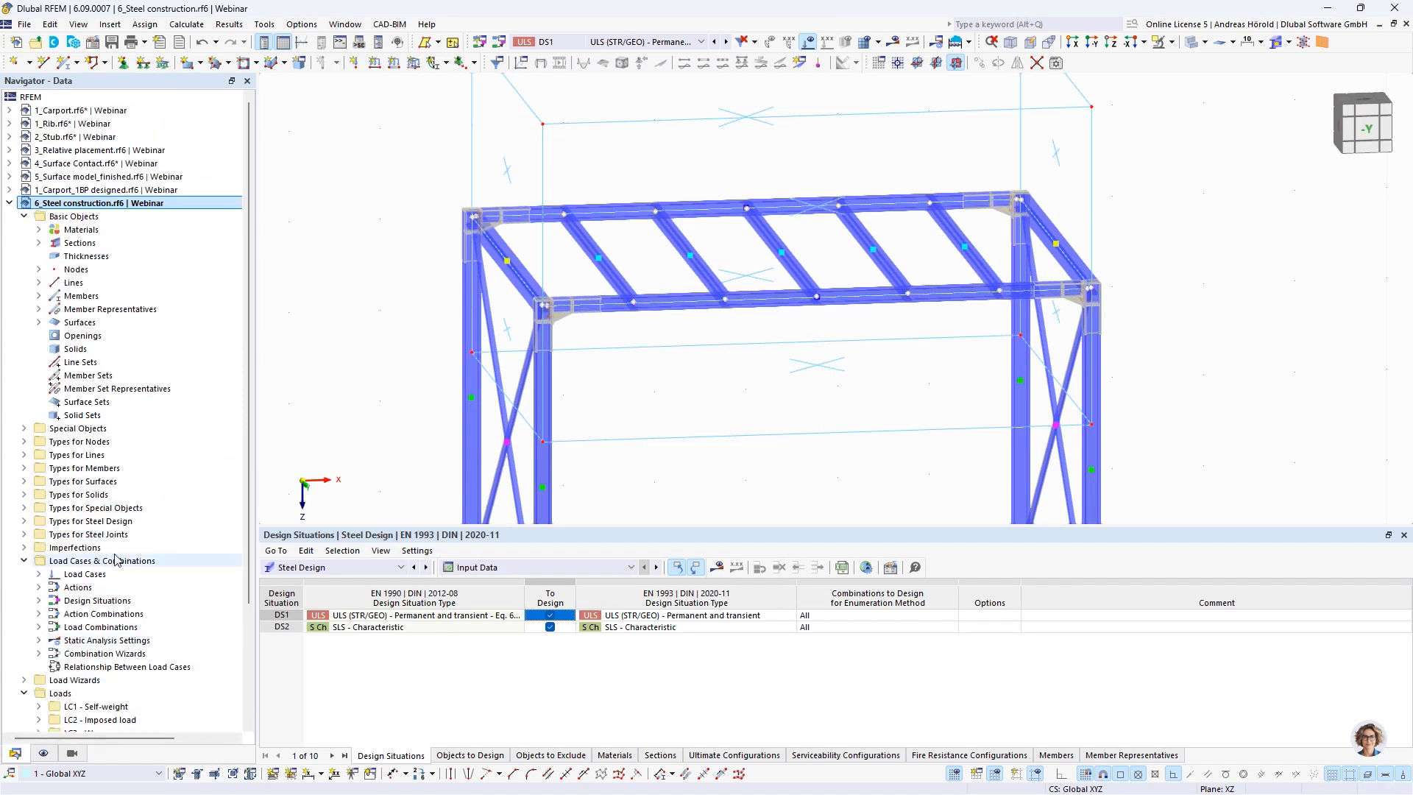
scroll(130, 553, down, 1)
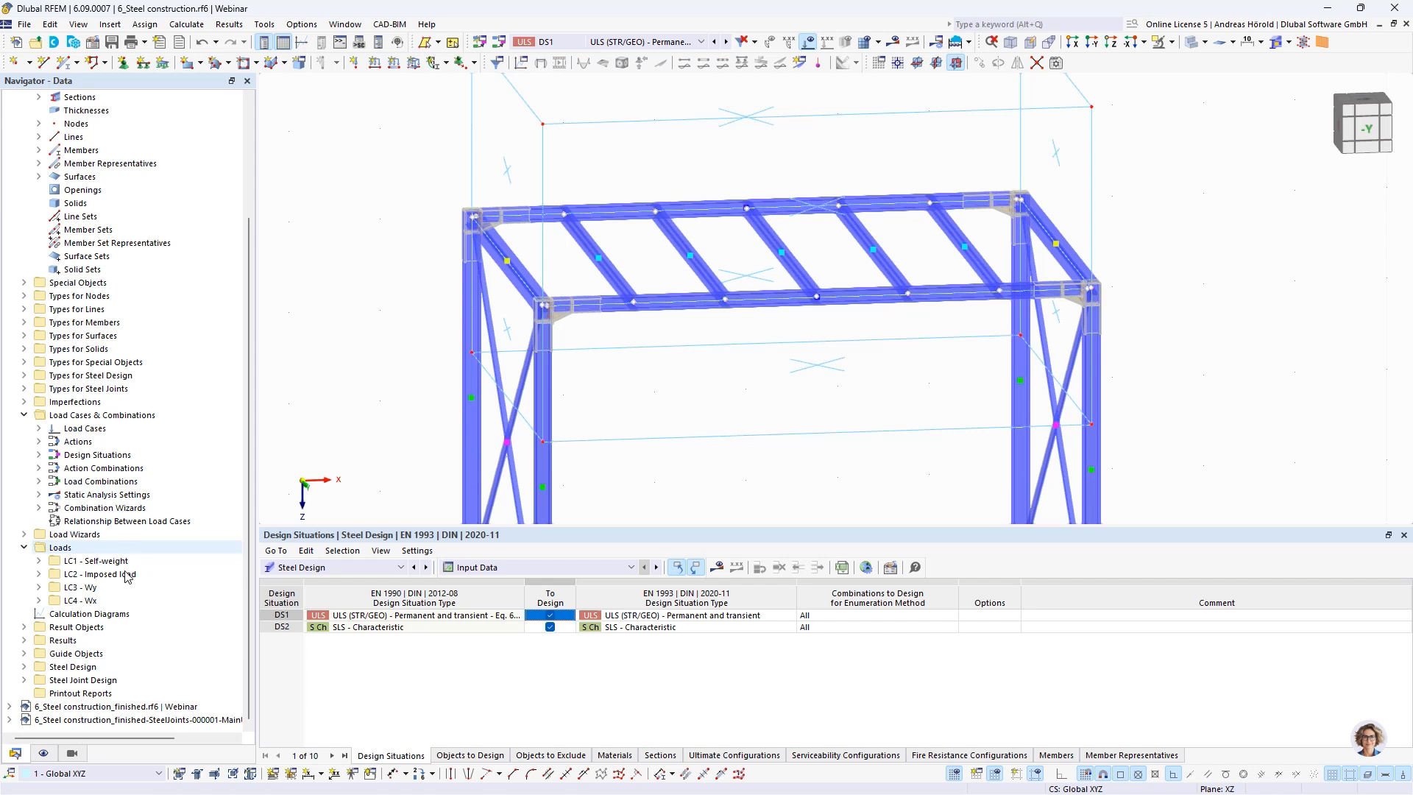
click(132, 707)
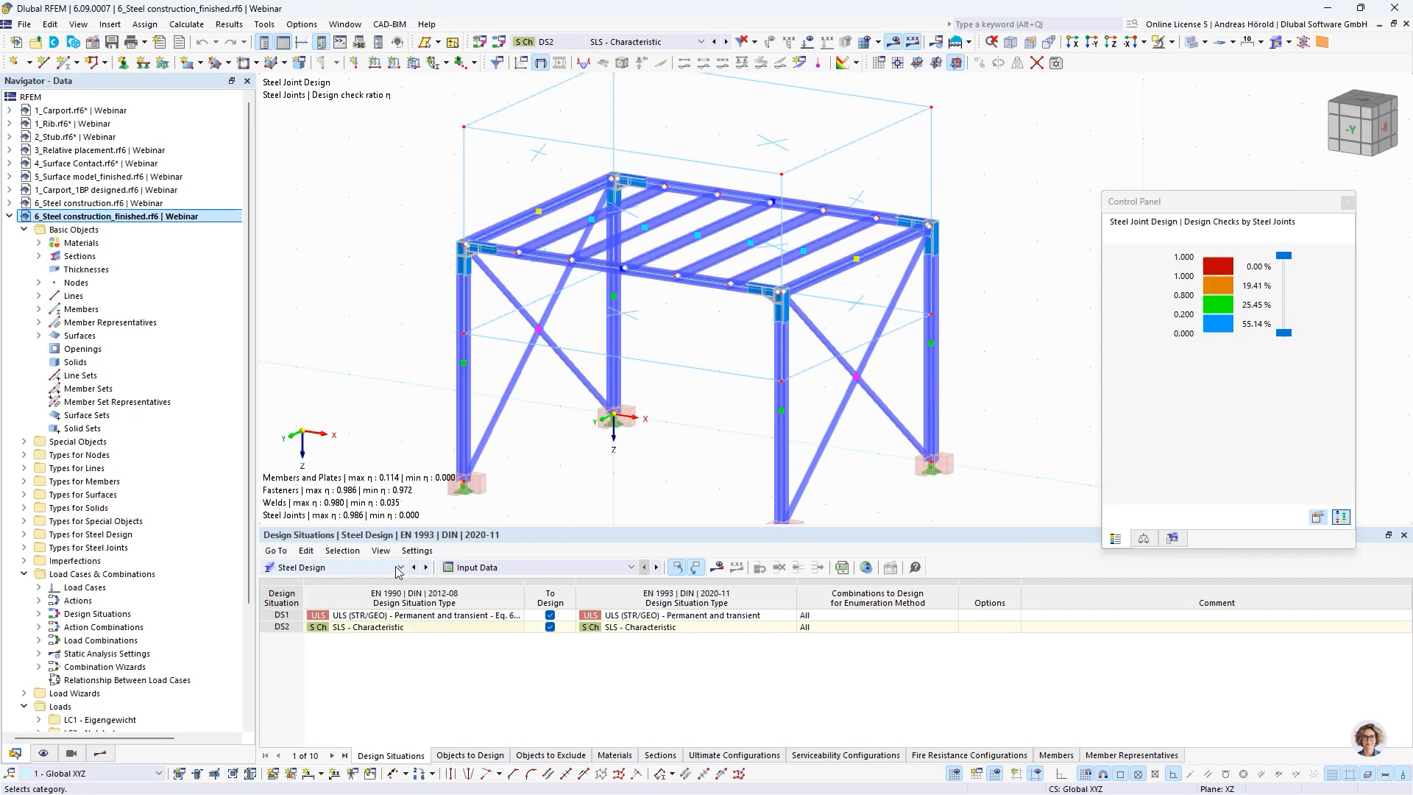
Show the Steel Joint Design ratios by design situation and enlarge the model view above the results table
click(351, 571)
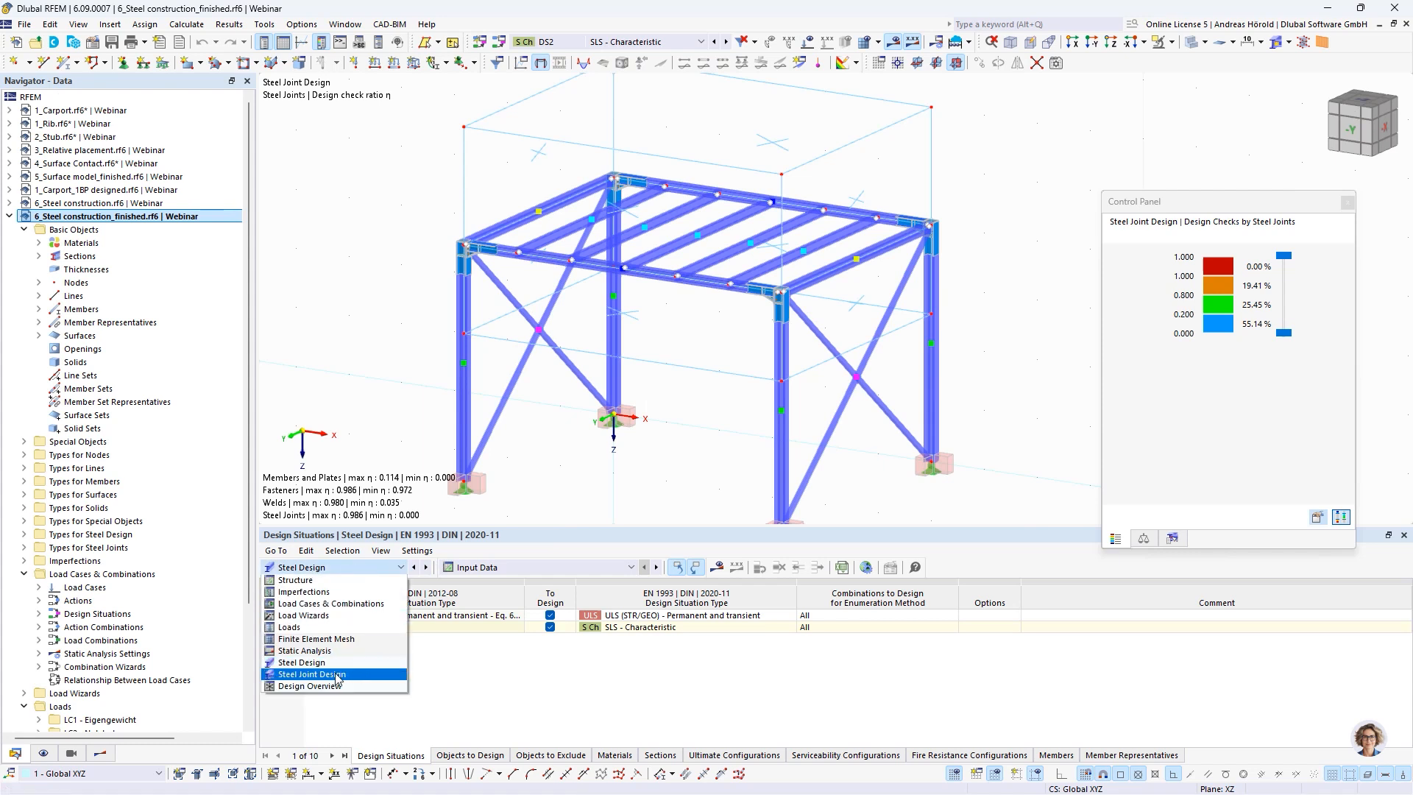
click(339, 676)
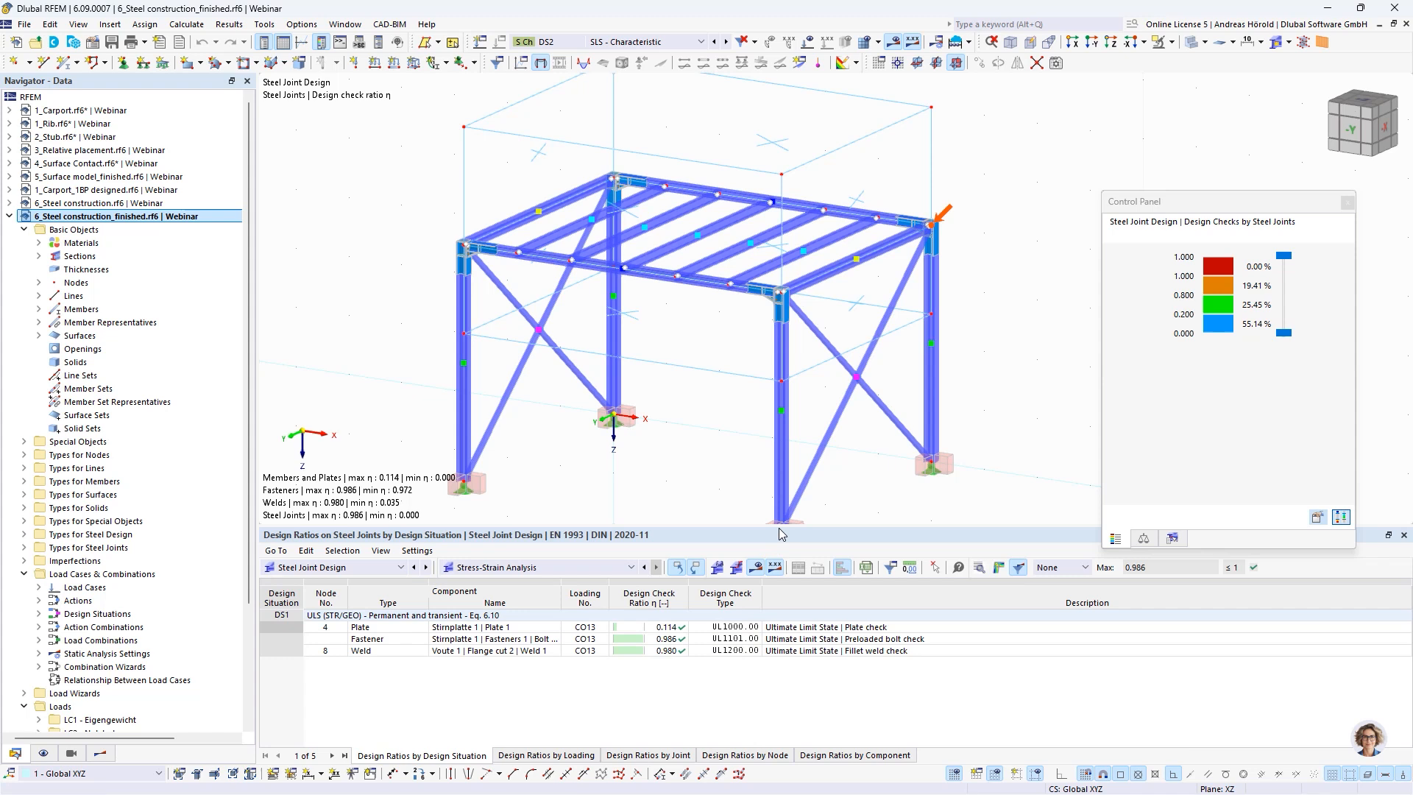
drag(778, 527, 771, 596)
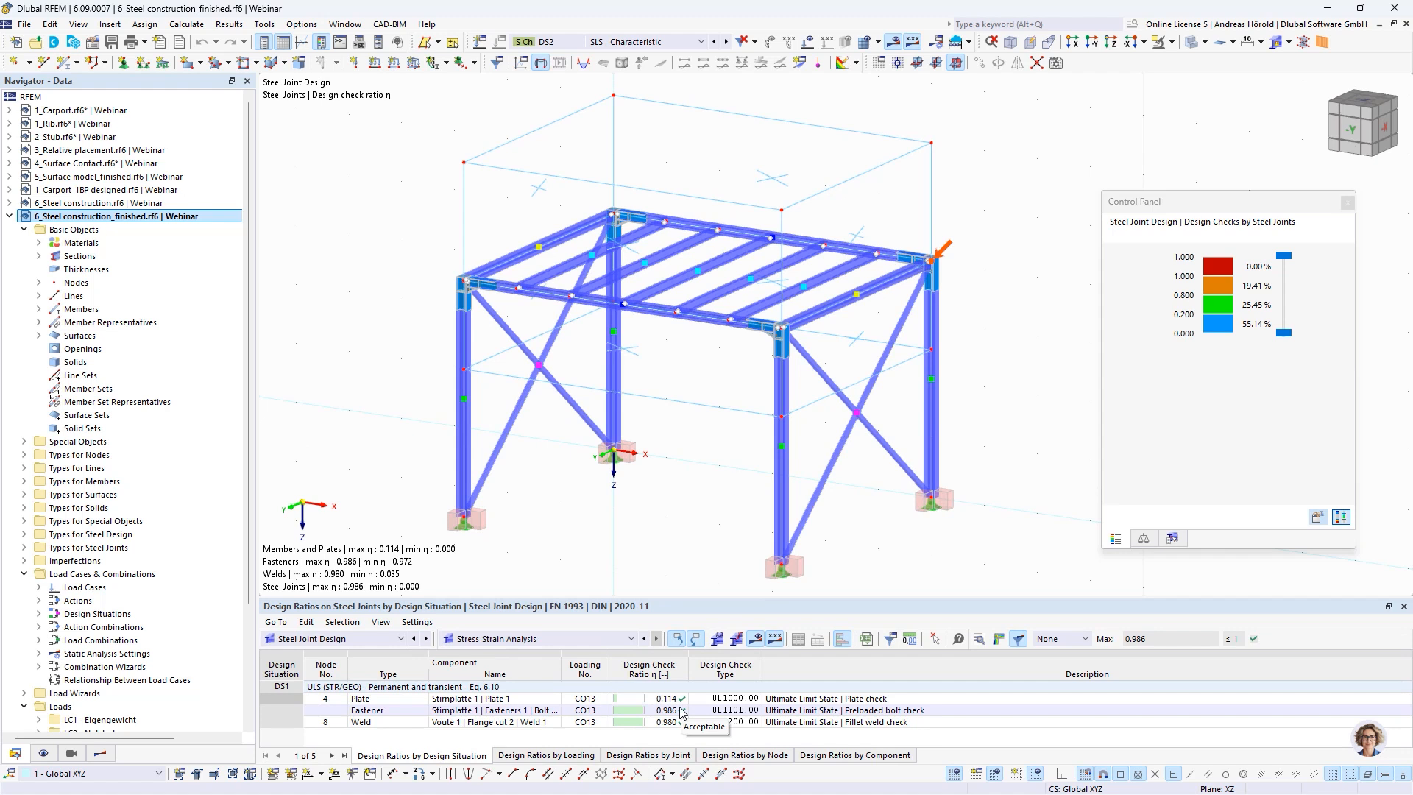
List the model's member hinges in the data tree and widen the navigator to read their full descriptions
ctrl+middle_drag(670, 473, 708, 475)
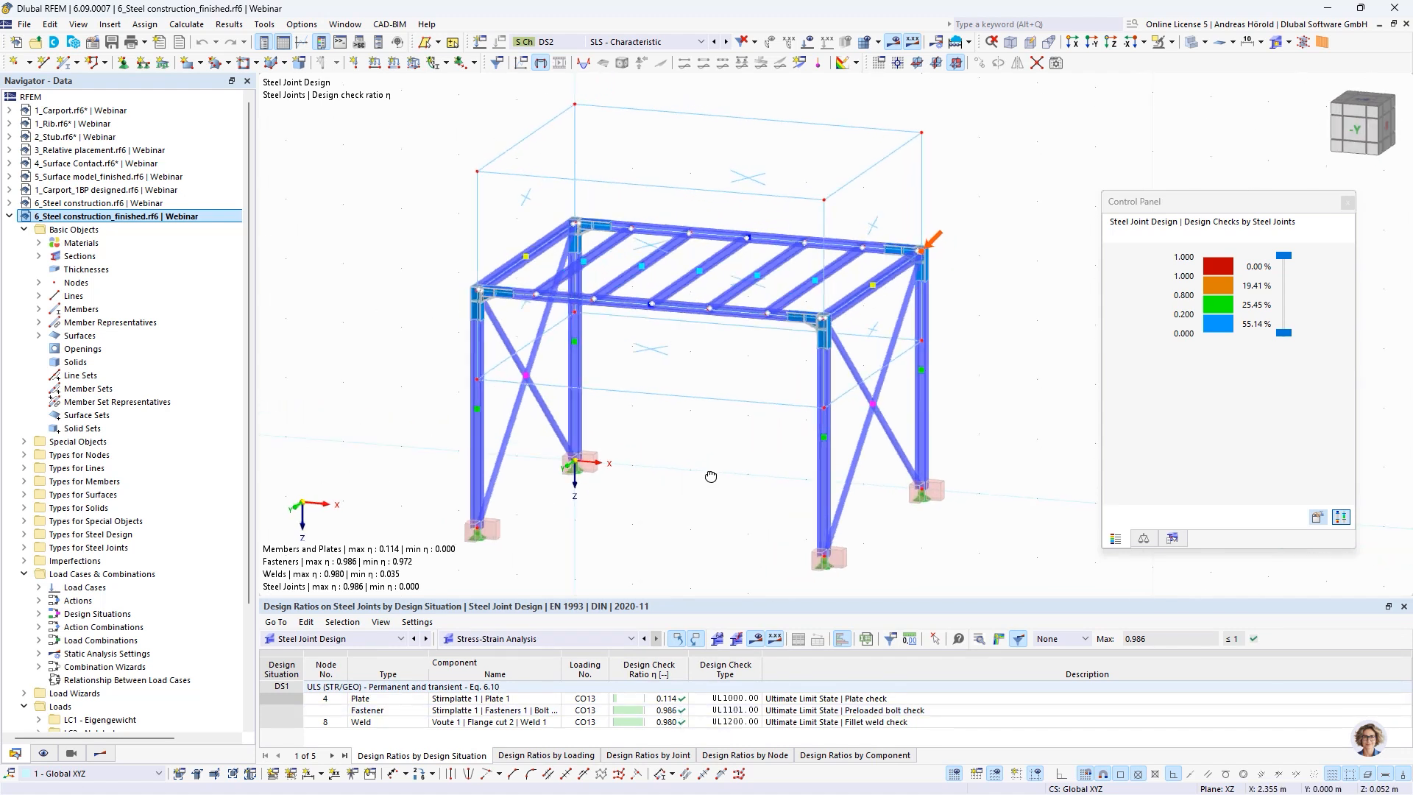
scroll(813, 341, up, 5)
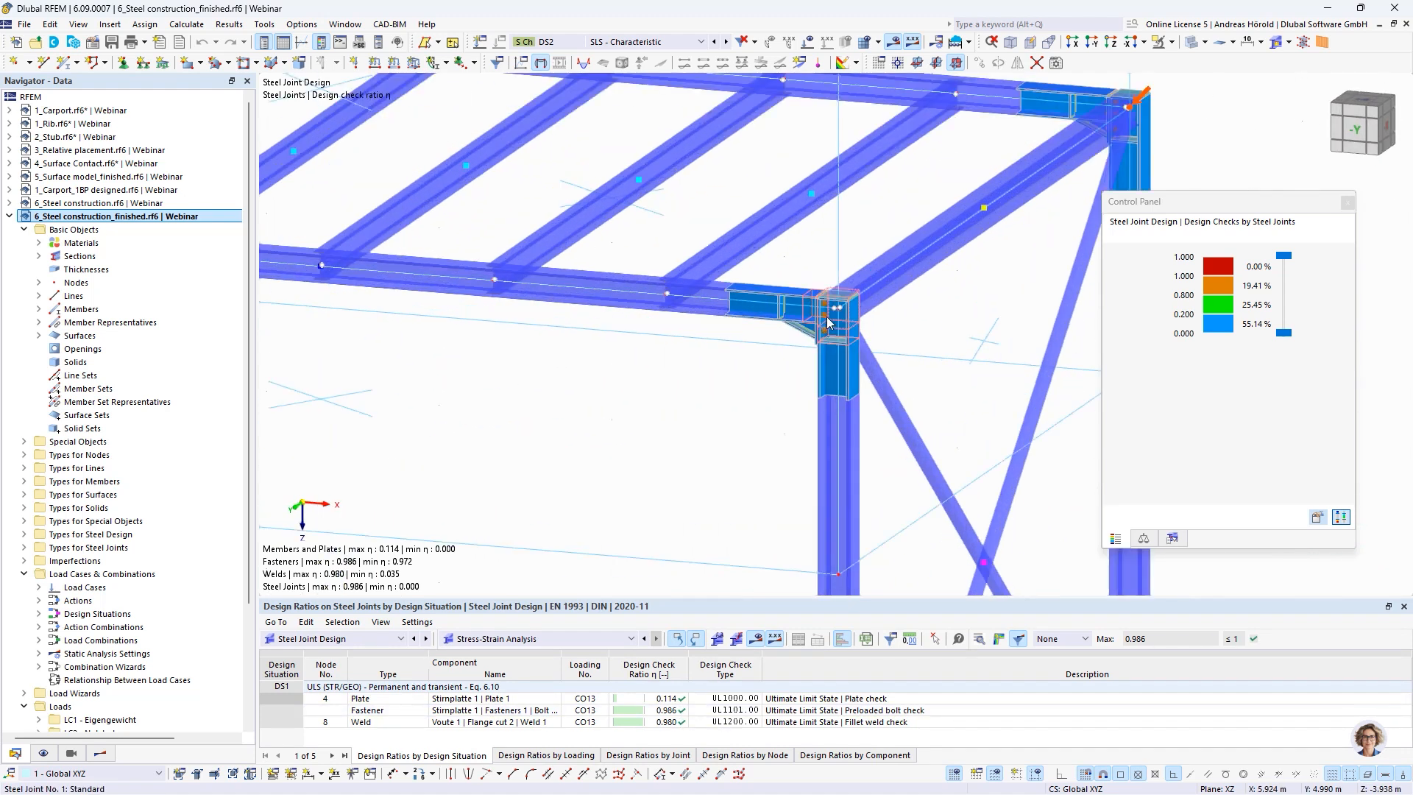
scroll(717, 343, down, 5)
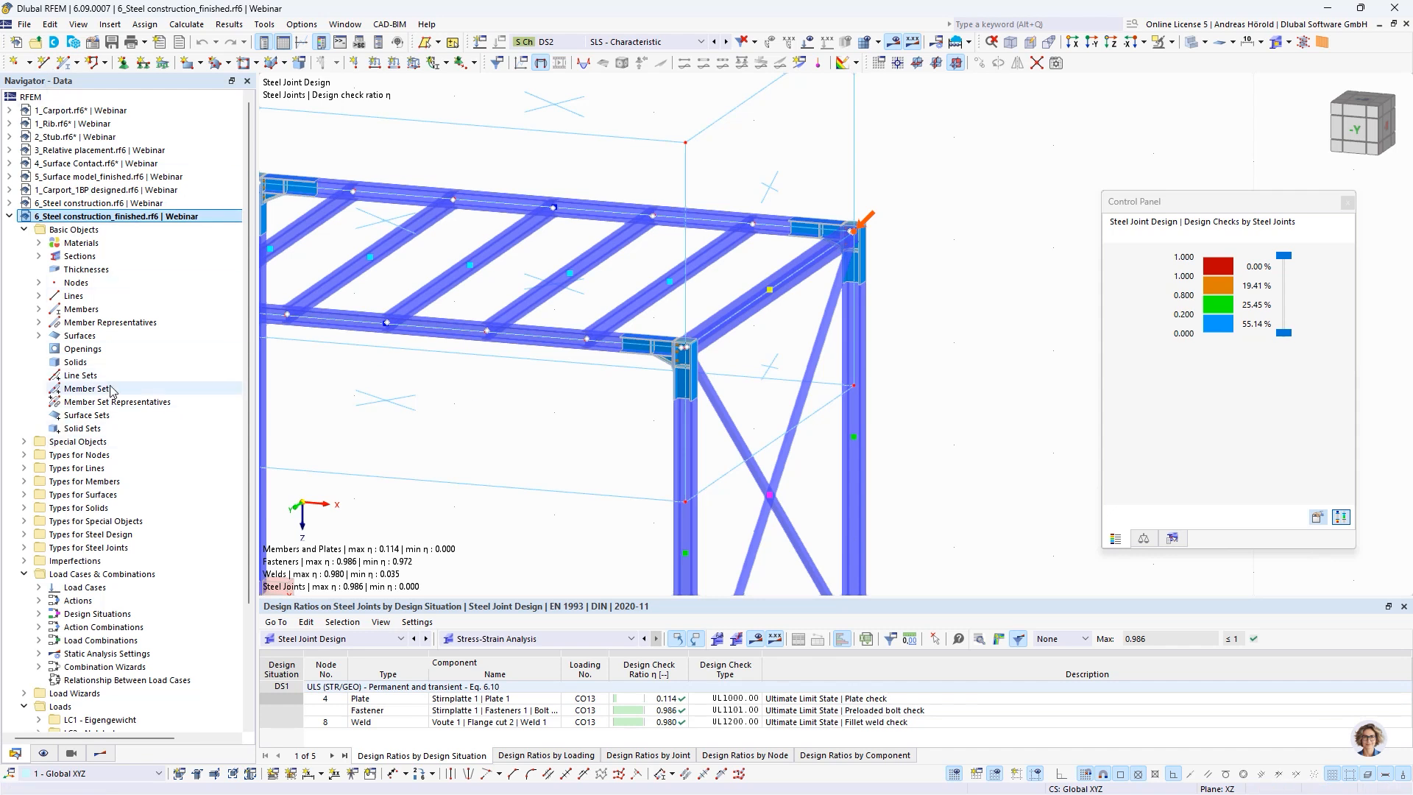
click(24, 481)
click(39, 495)
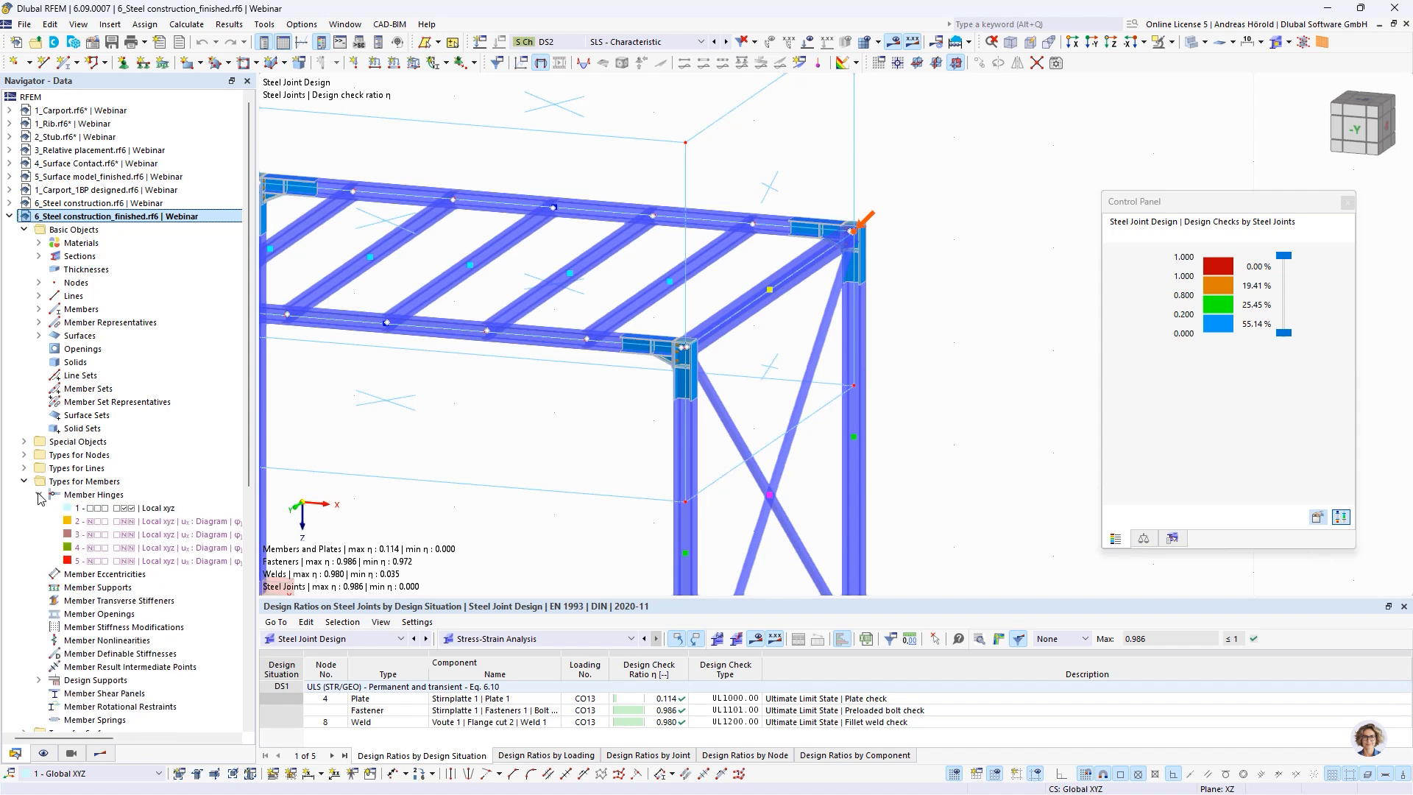
drag(259, 523, 447, 523)
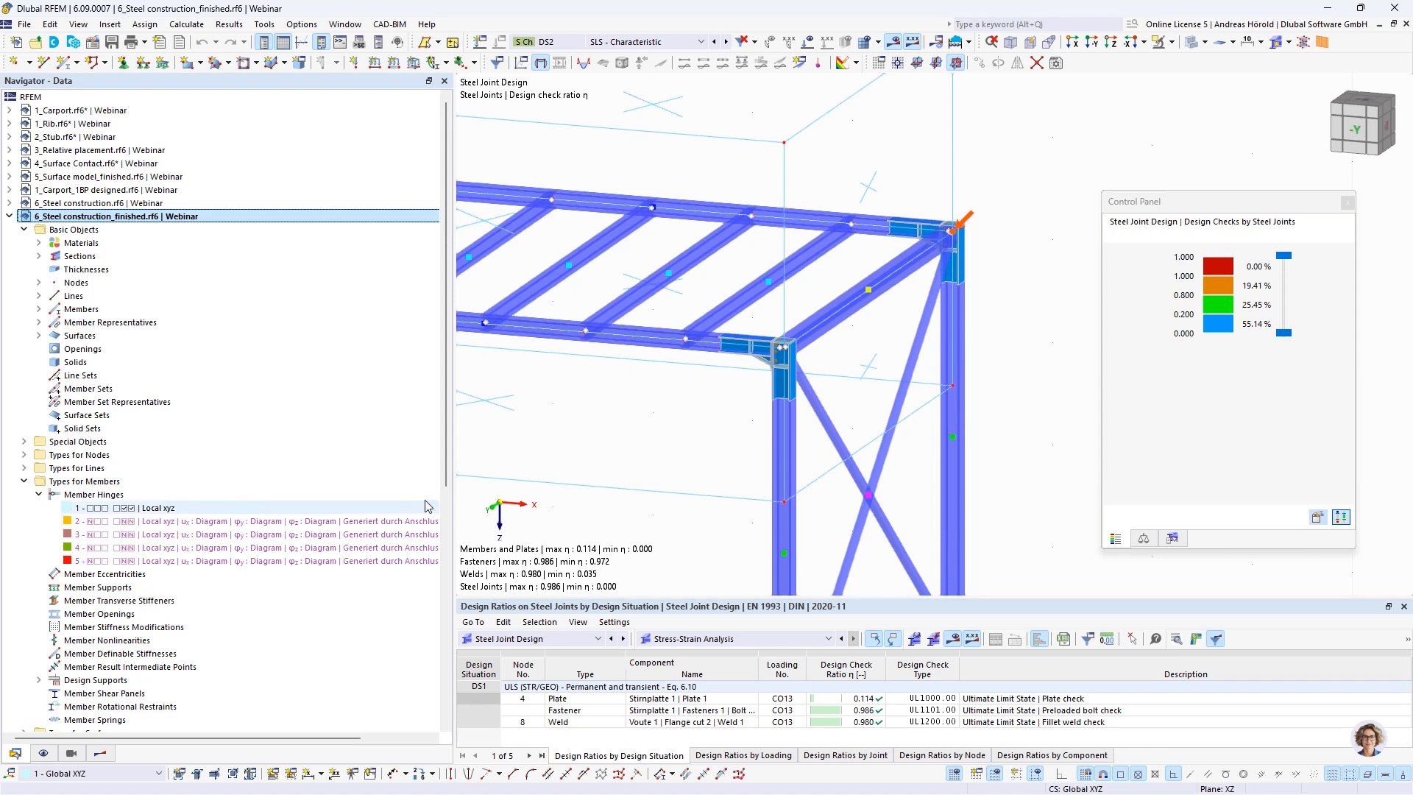
Narrow the navigator and show the Stiffness Analysis results of the steel joints, selecting the Riegel row
drag(449, 494, 298, 495)
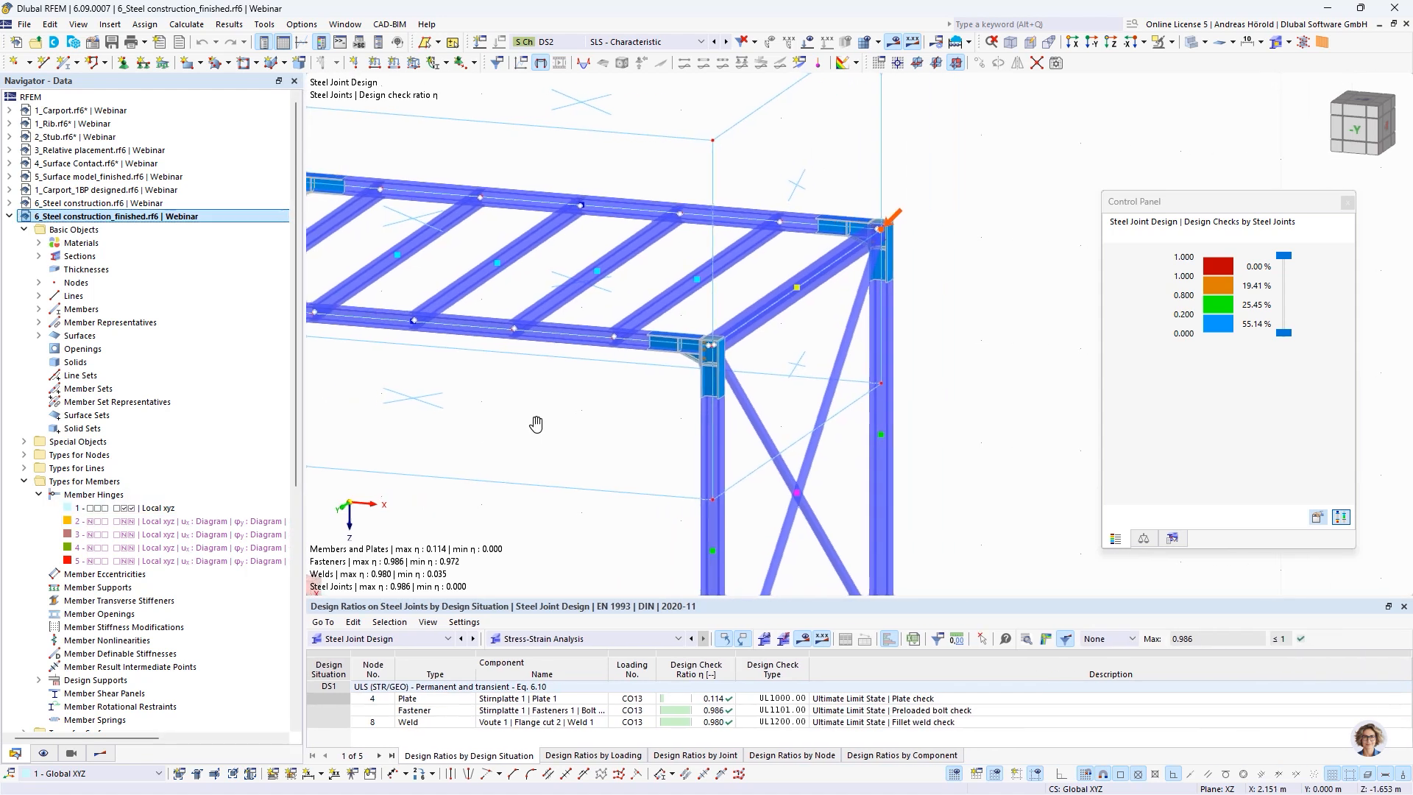
middle_drag(537, 420, 841, 442)
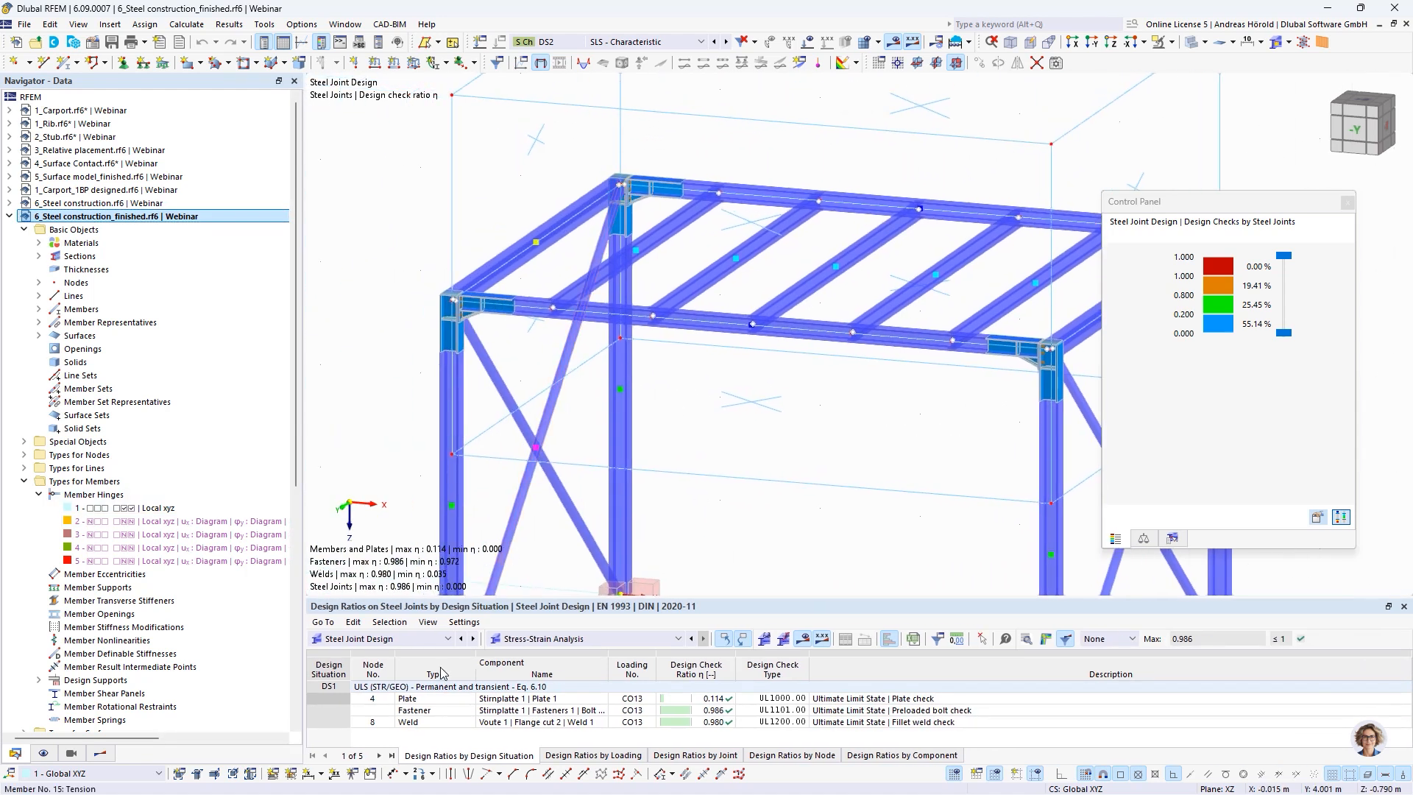
click(608, 642)
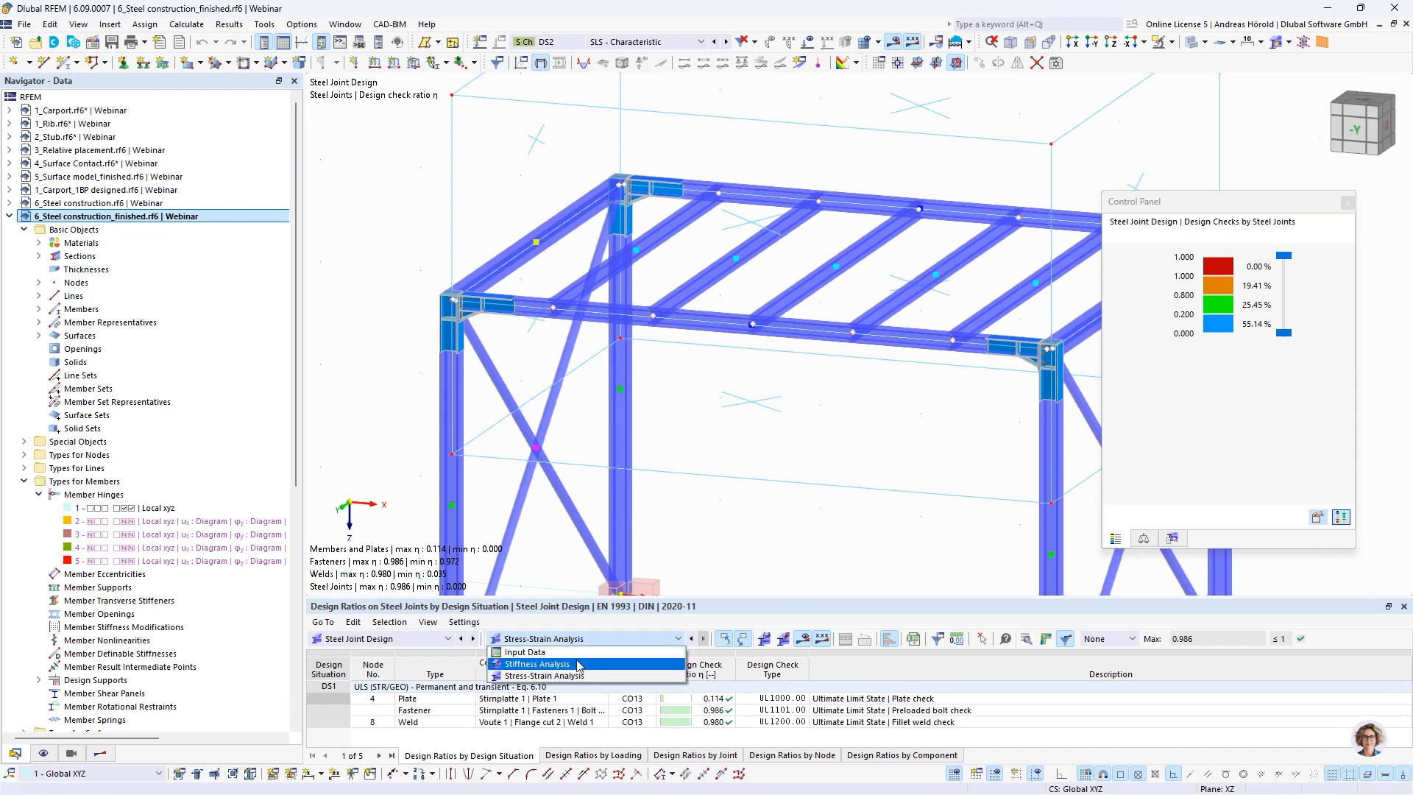
click(578, 664)
click(629, 710)
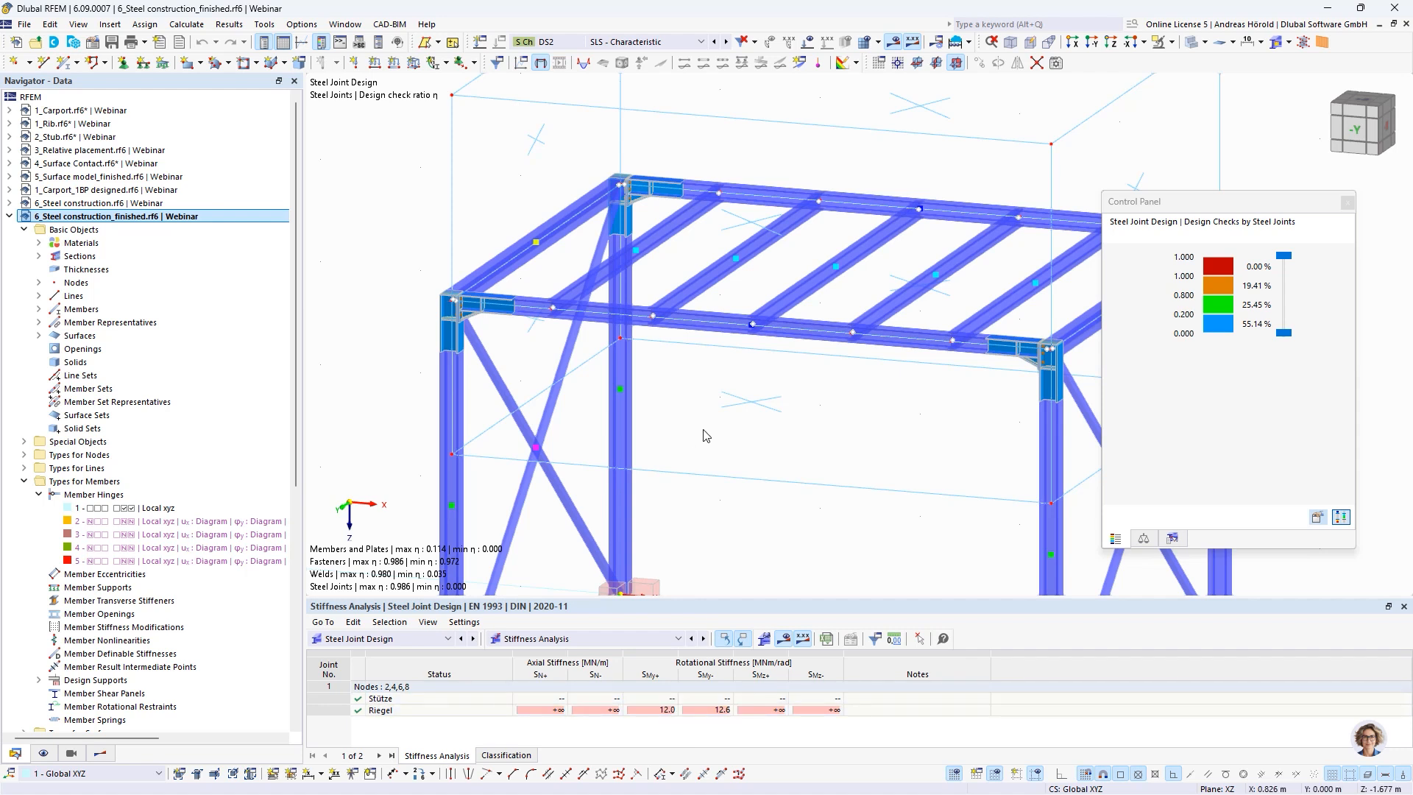
Open member 6 for editing at the haunched frame corner and display its hinge assignments at both member ends
middle_drag(703, 438, 685, 355)
scroll(434, 228, up, 5)
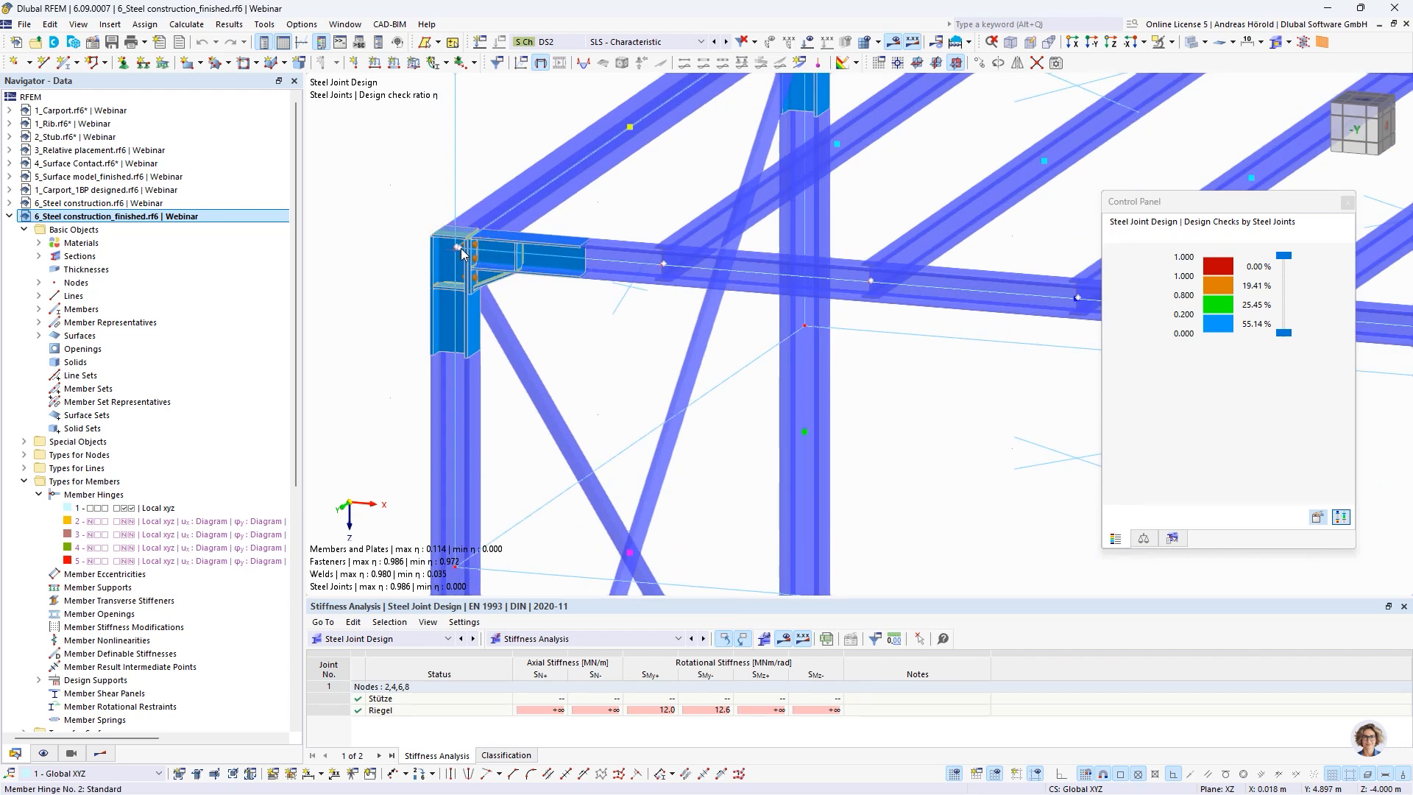
double_click(461, 254)
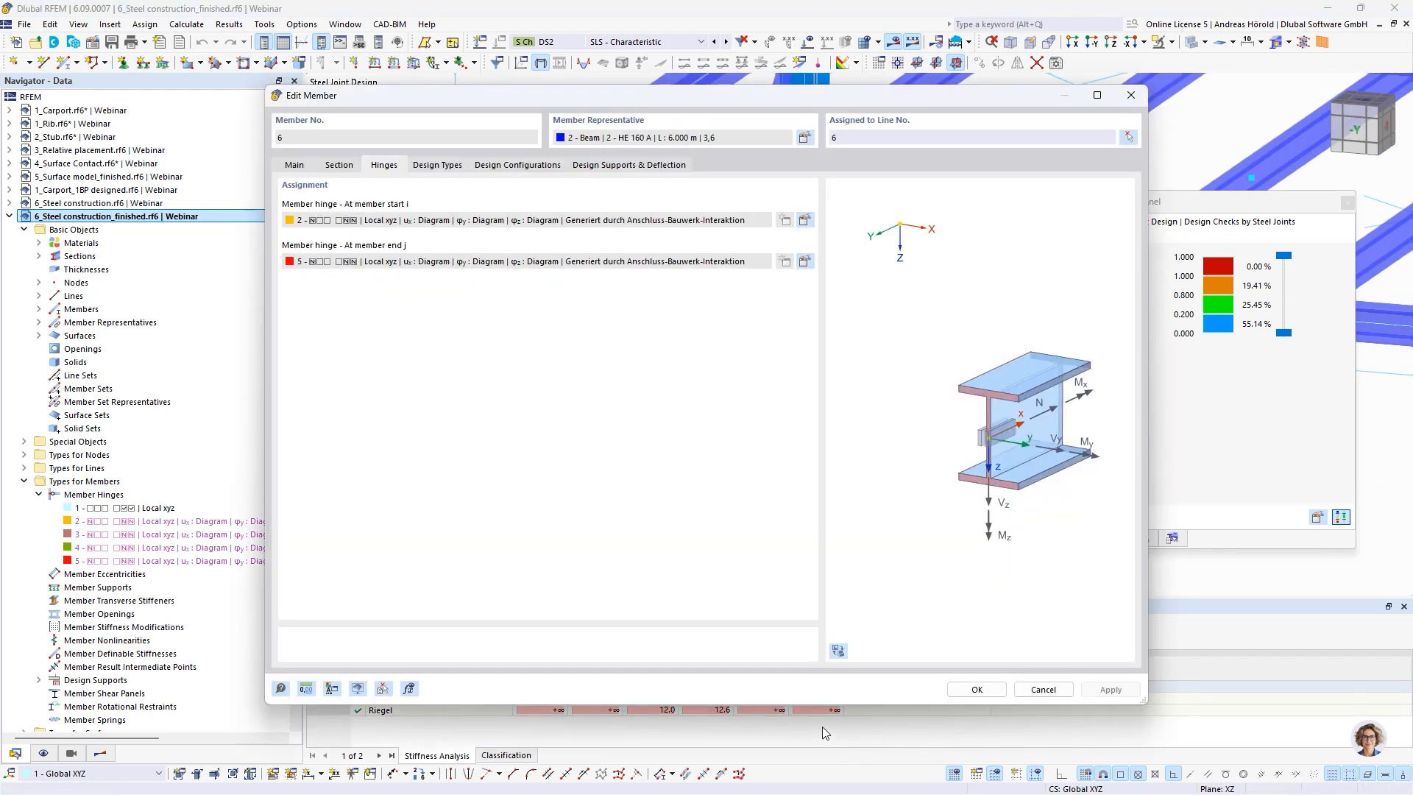
click(446, 169)
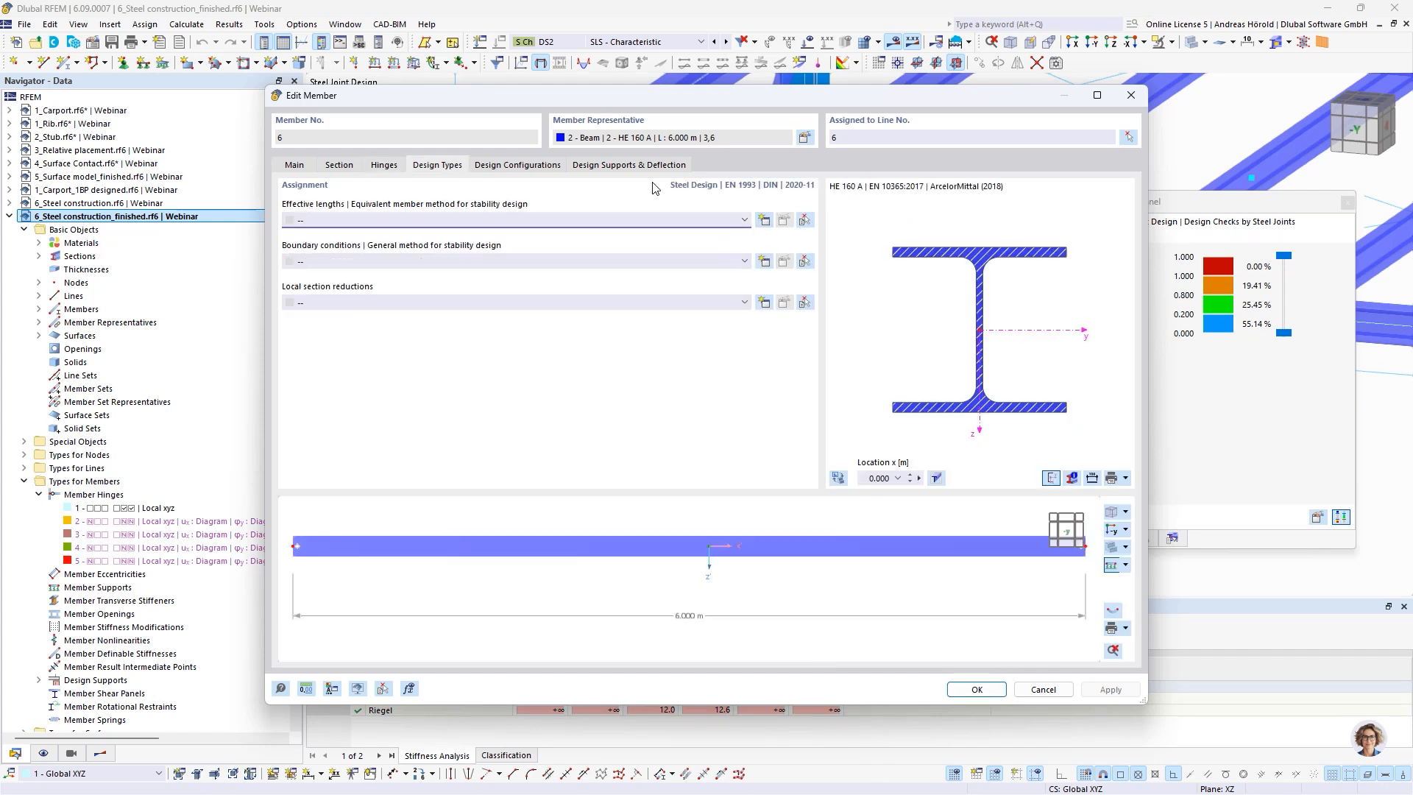
click(384, 165)
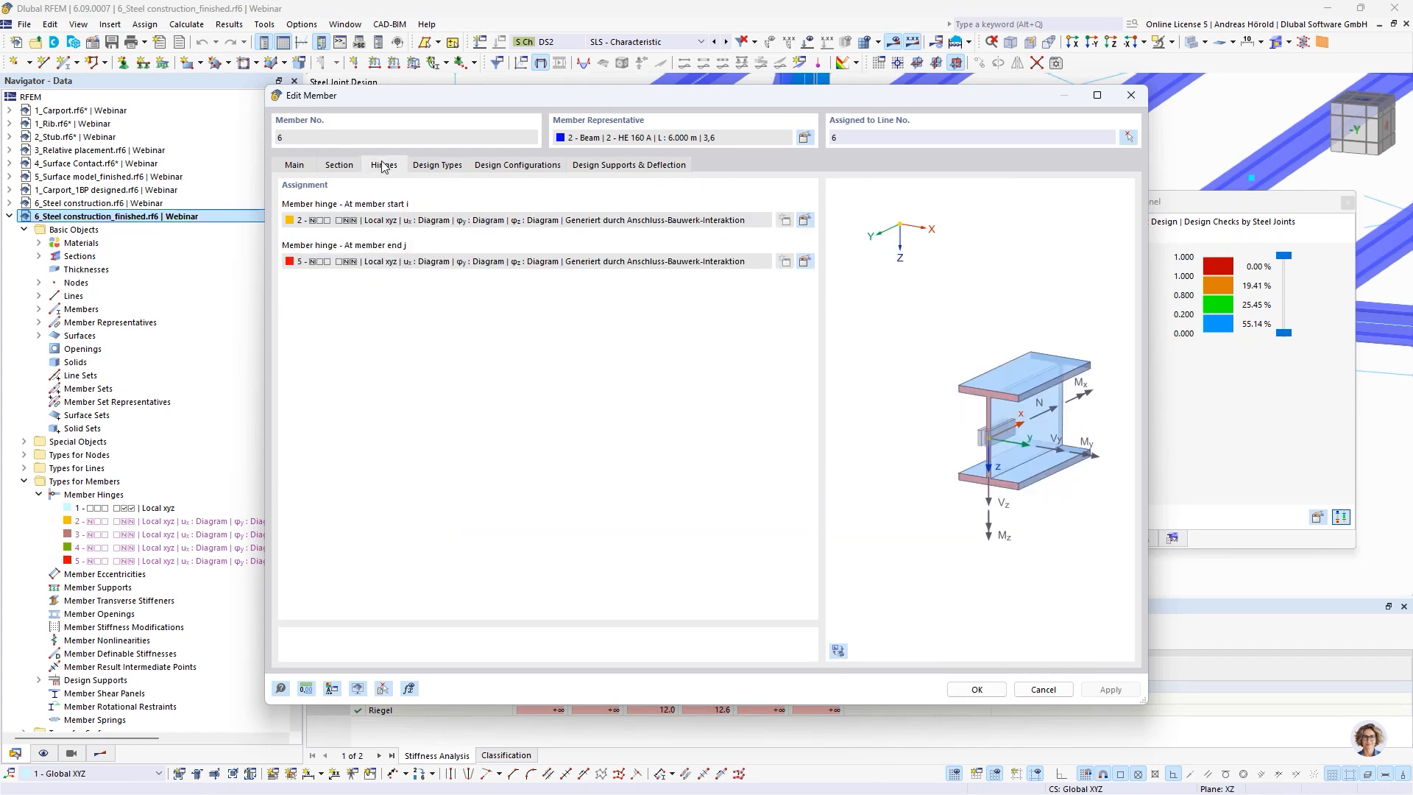
Examine the φy moment-rotation diagram of the hinge at member 6's start, then cancel out without changes
click(805, 220)
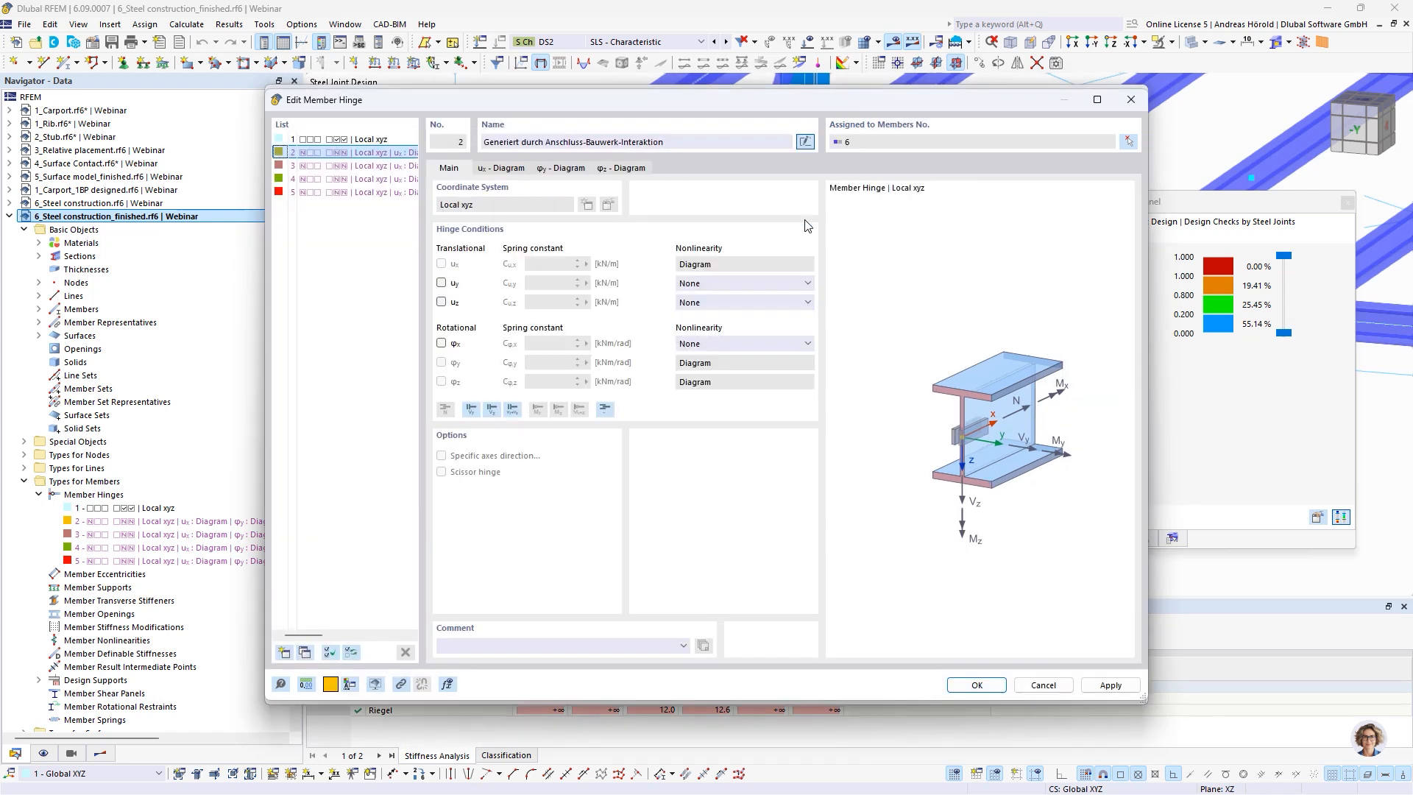
click(561, 169)
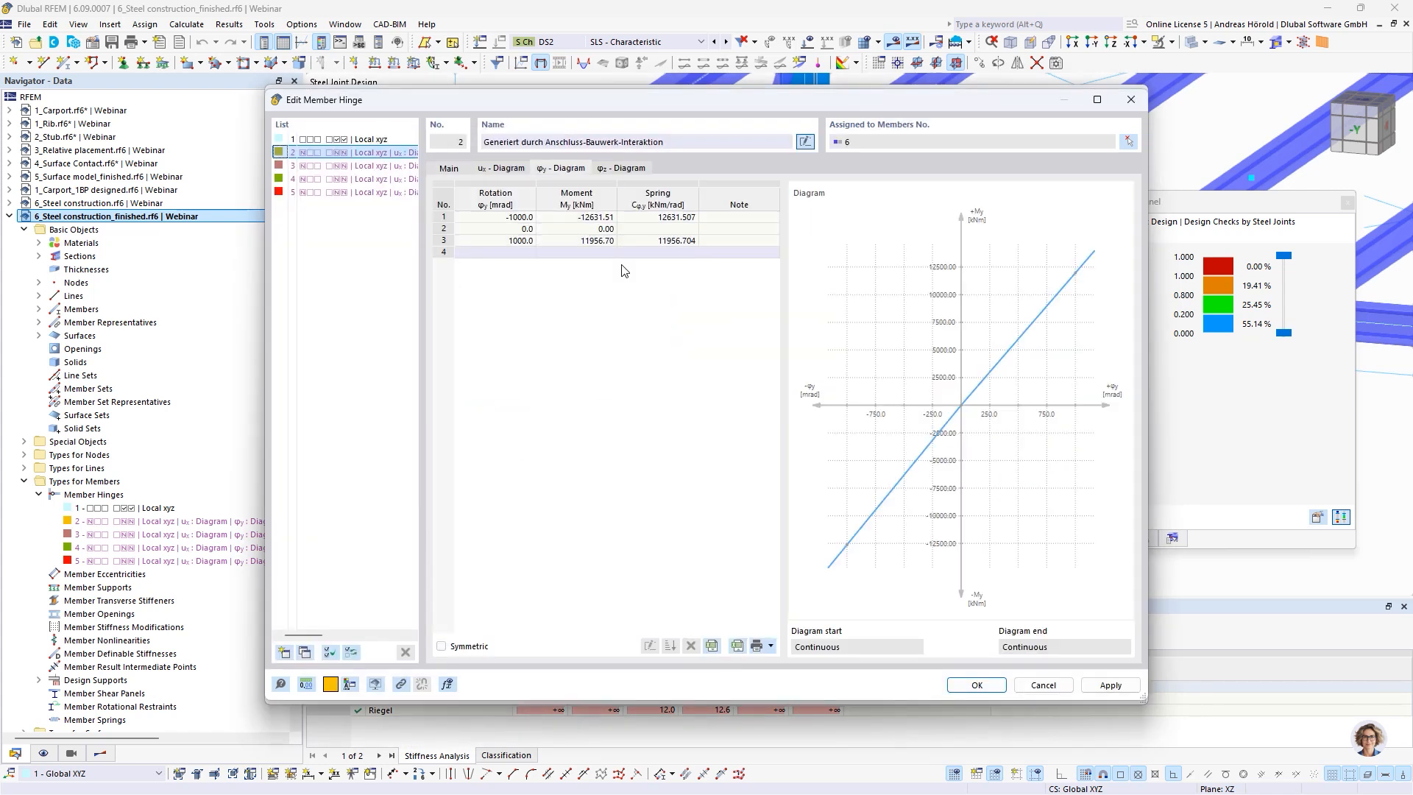
drag(691, 99, 689, 94)
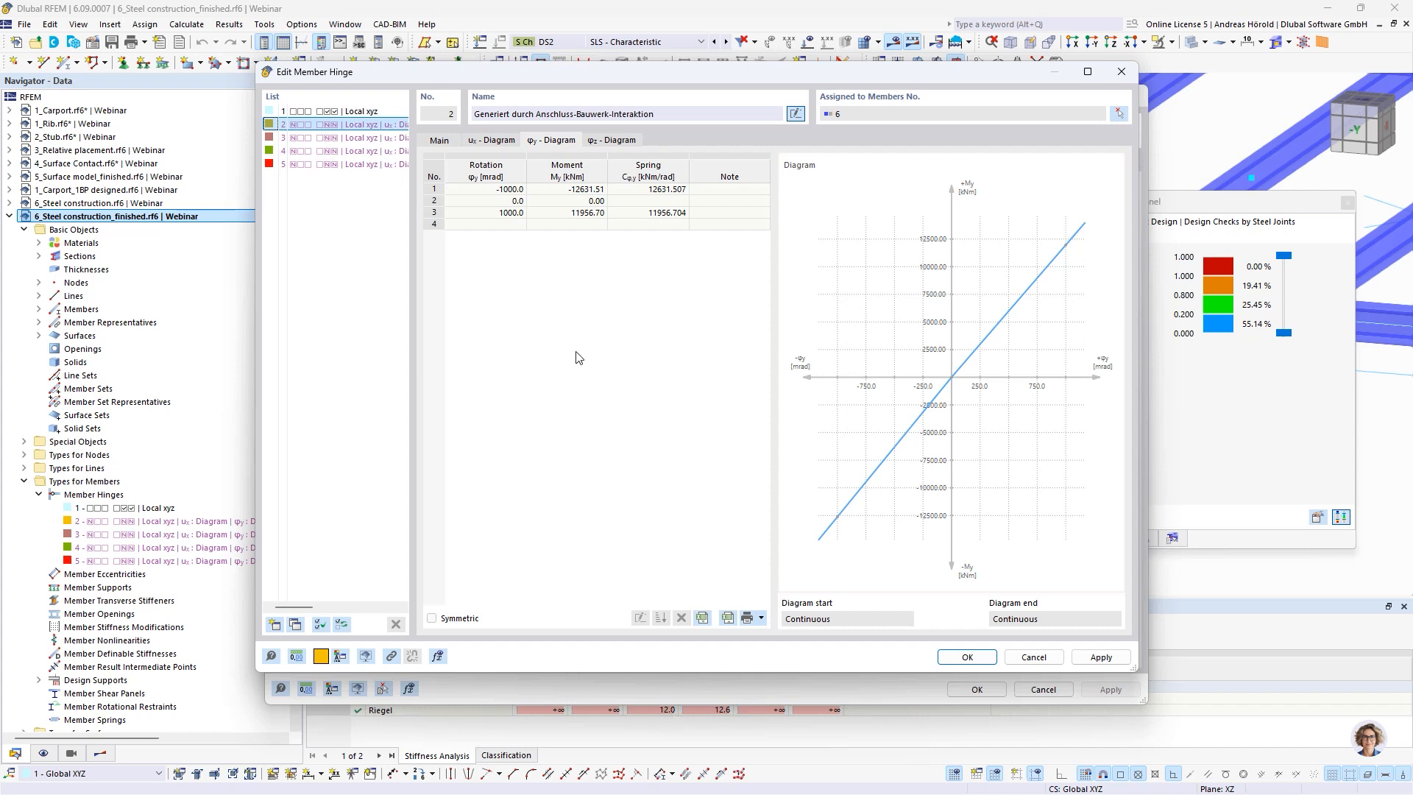
click(584, 215)
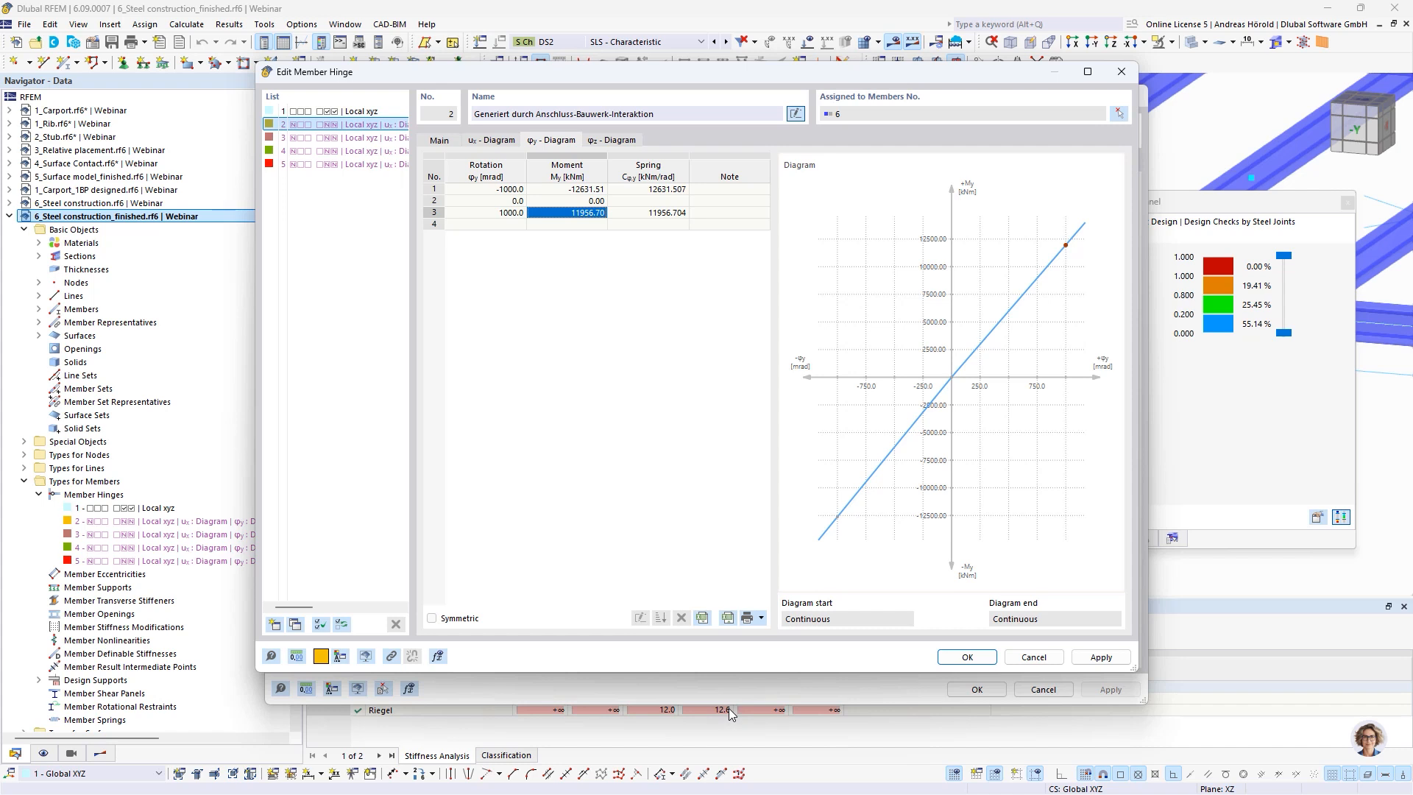
click(1032, 658)
click(1043, 690)
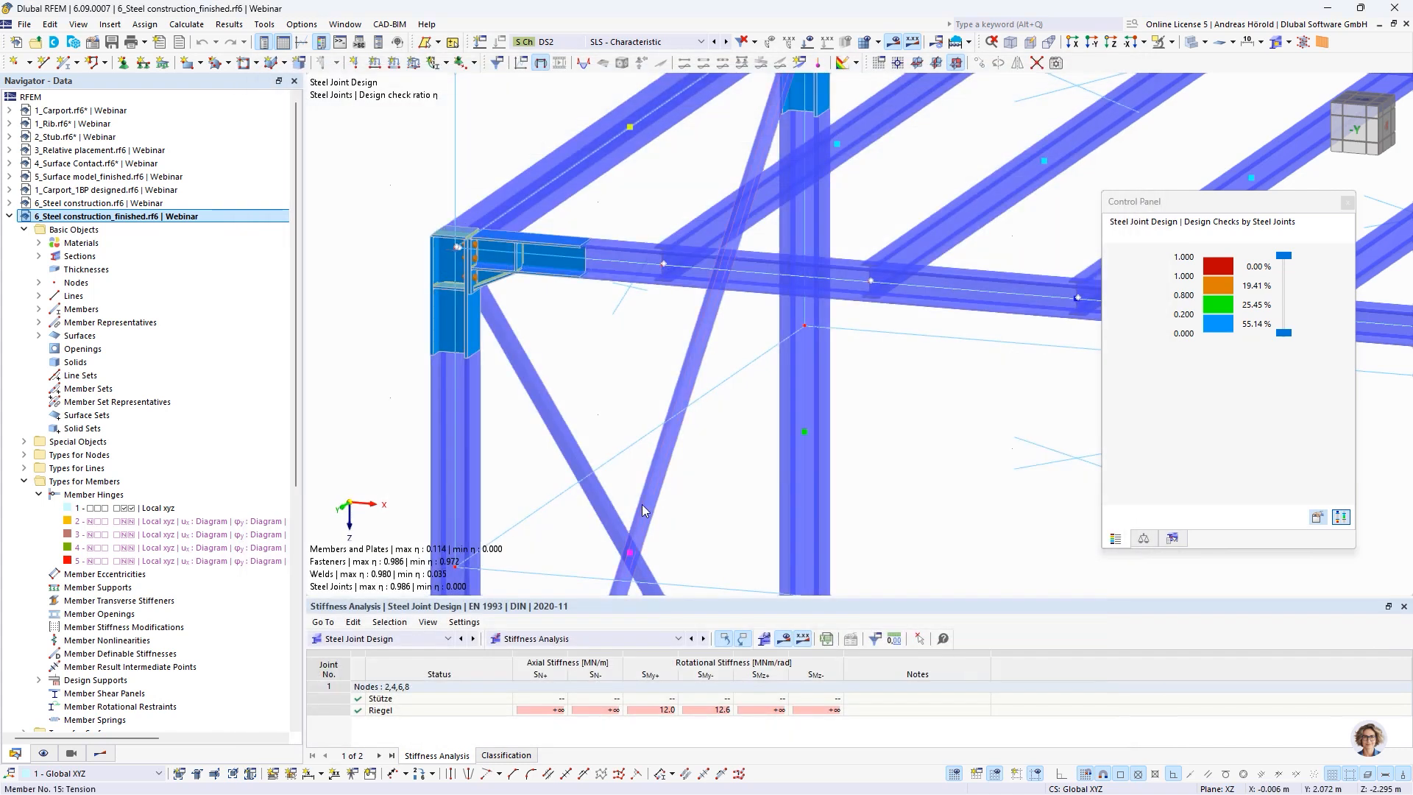
Show the Steel Design overview and locate the members with the governing z-direction deflection check in the model
click(406, 640)
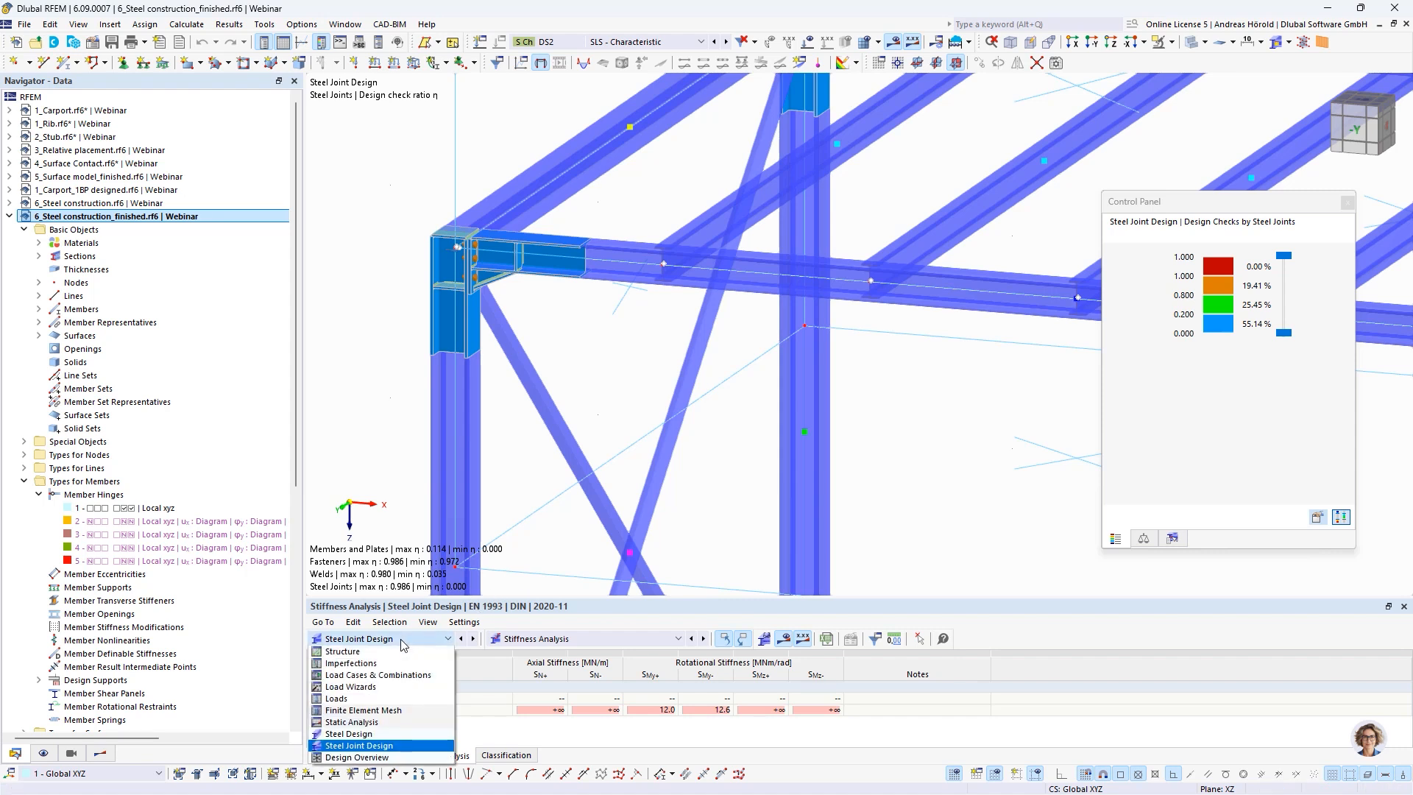
click(377, 735)
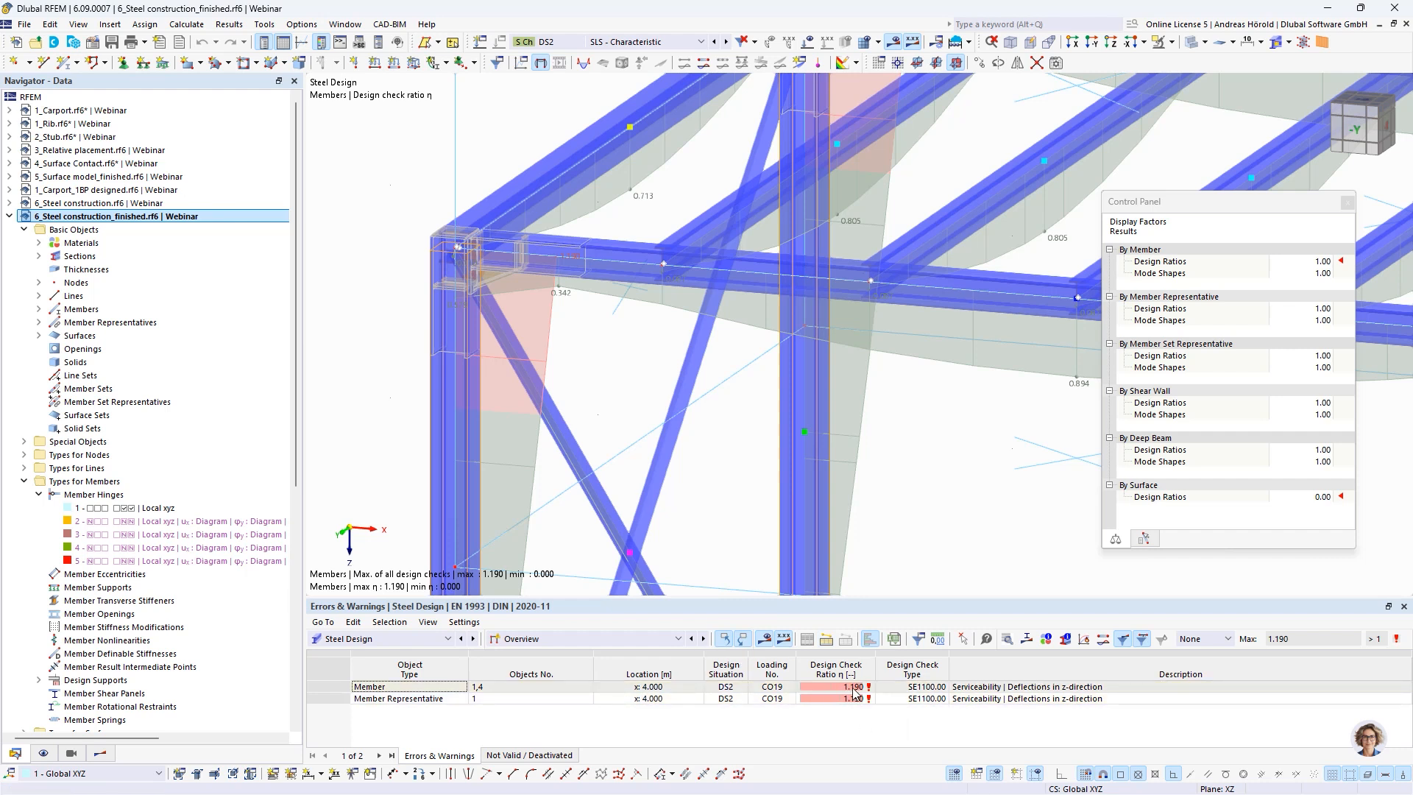
click(978, 688)
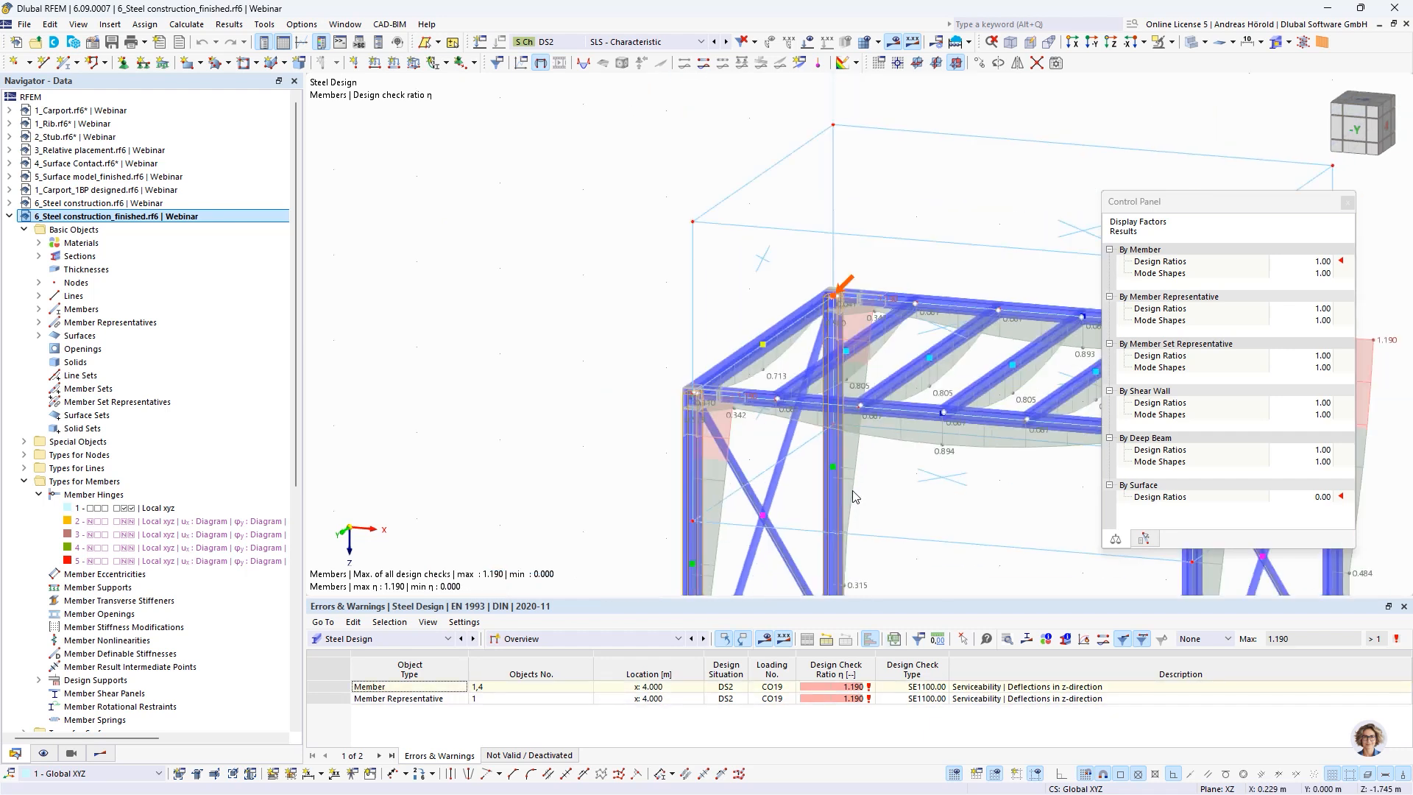
scroll(638, 384, up, 1)
middle_drag(646, 383, 663, 319)
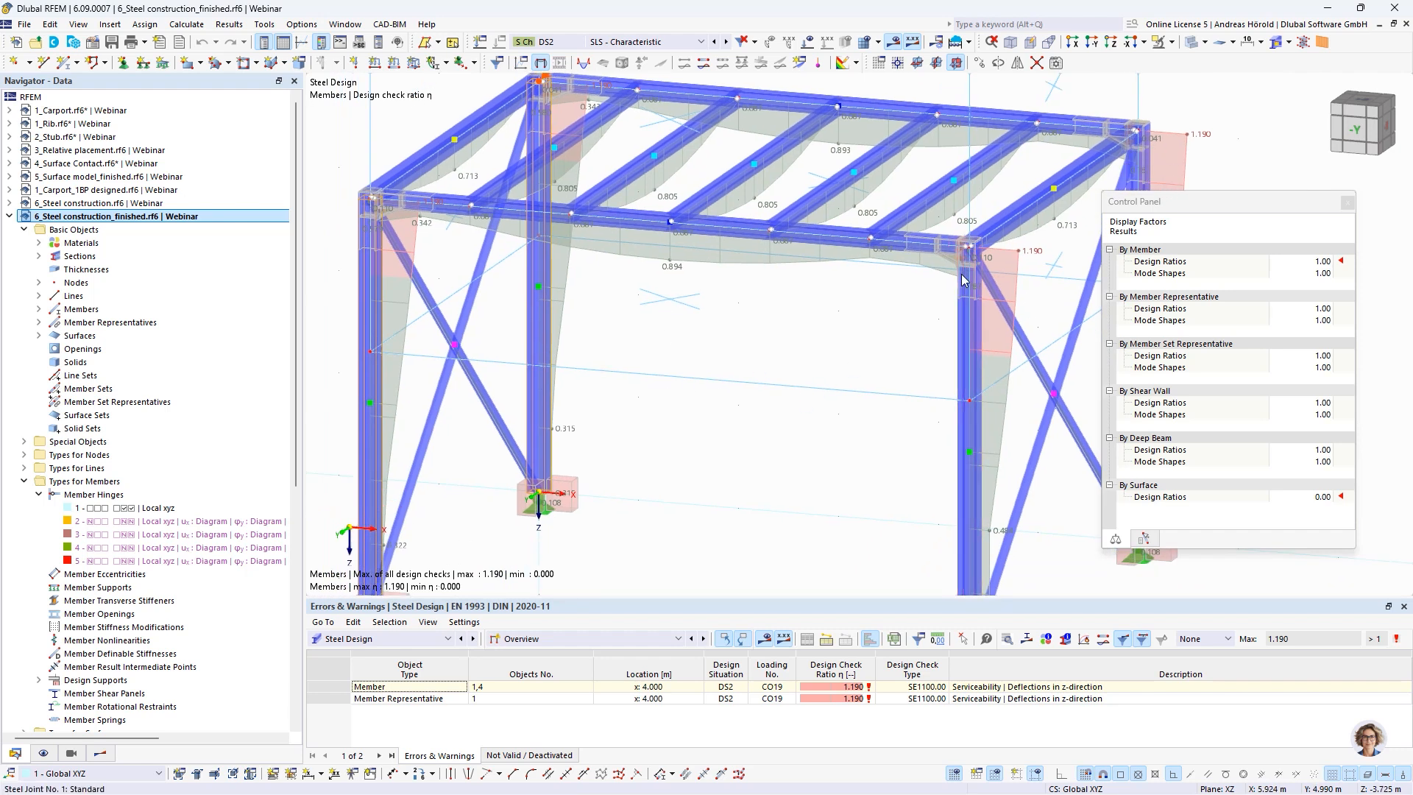
mouse_move(967, 273)
Return to the Steel Joint Design results and review the design check details of the preloaded bolt check at node 4
click(402, 639)
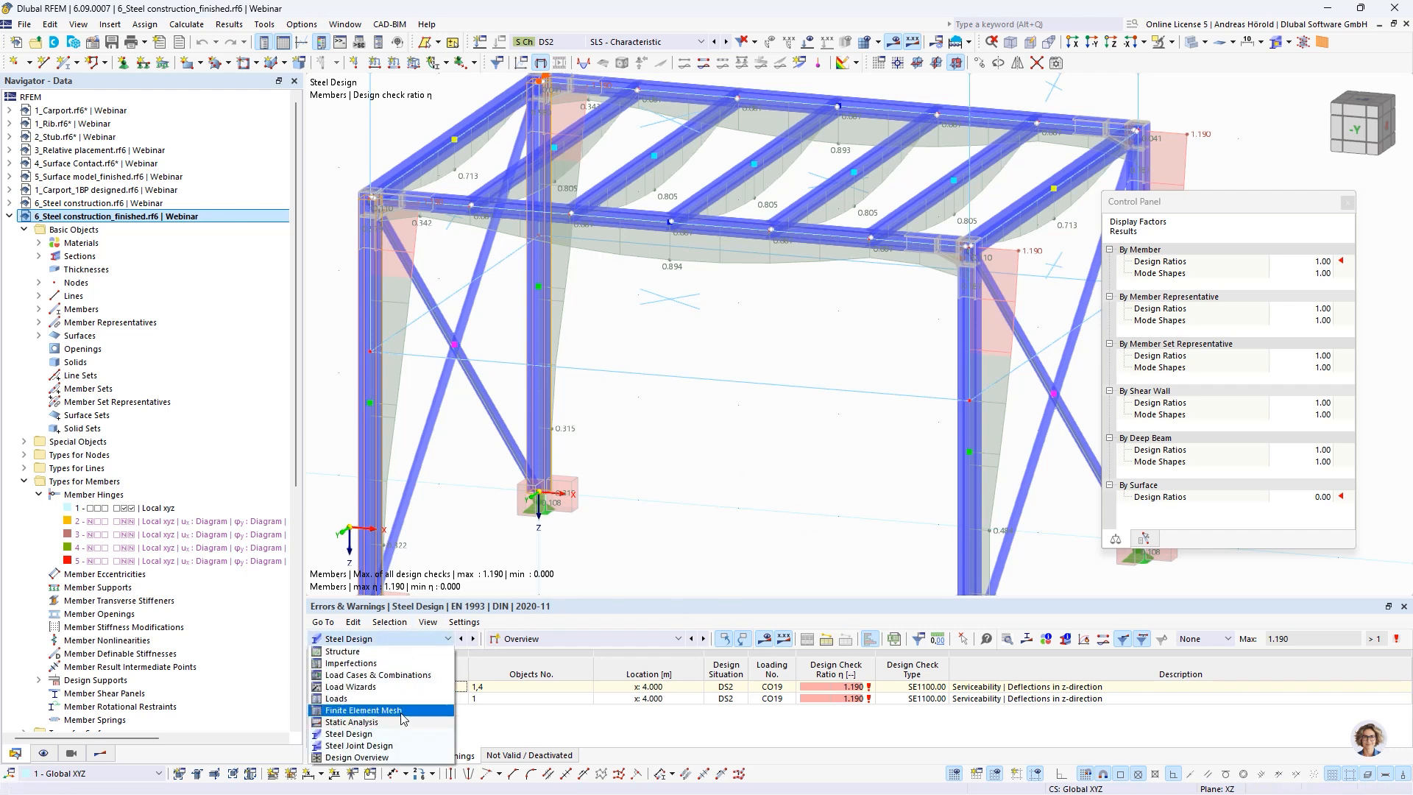
click(350, 745)
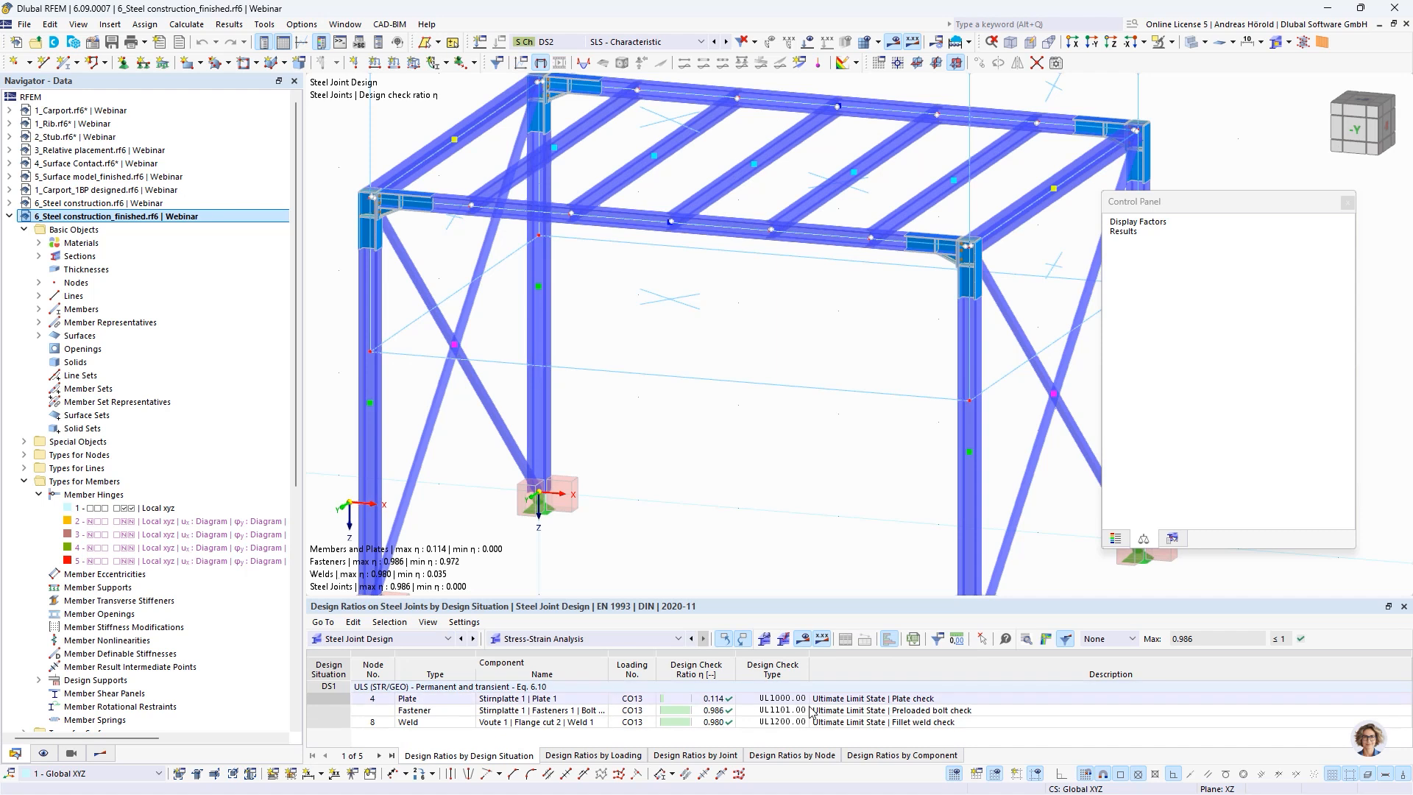
click(880, 710)
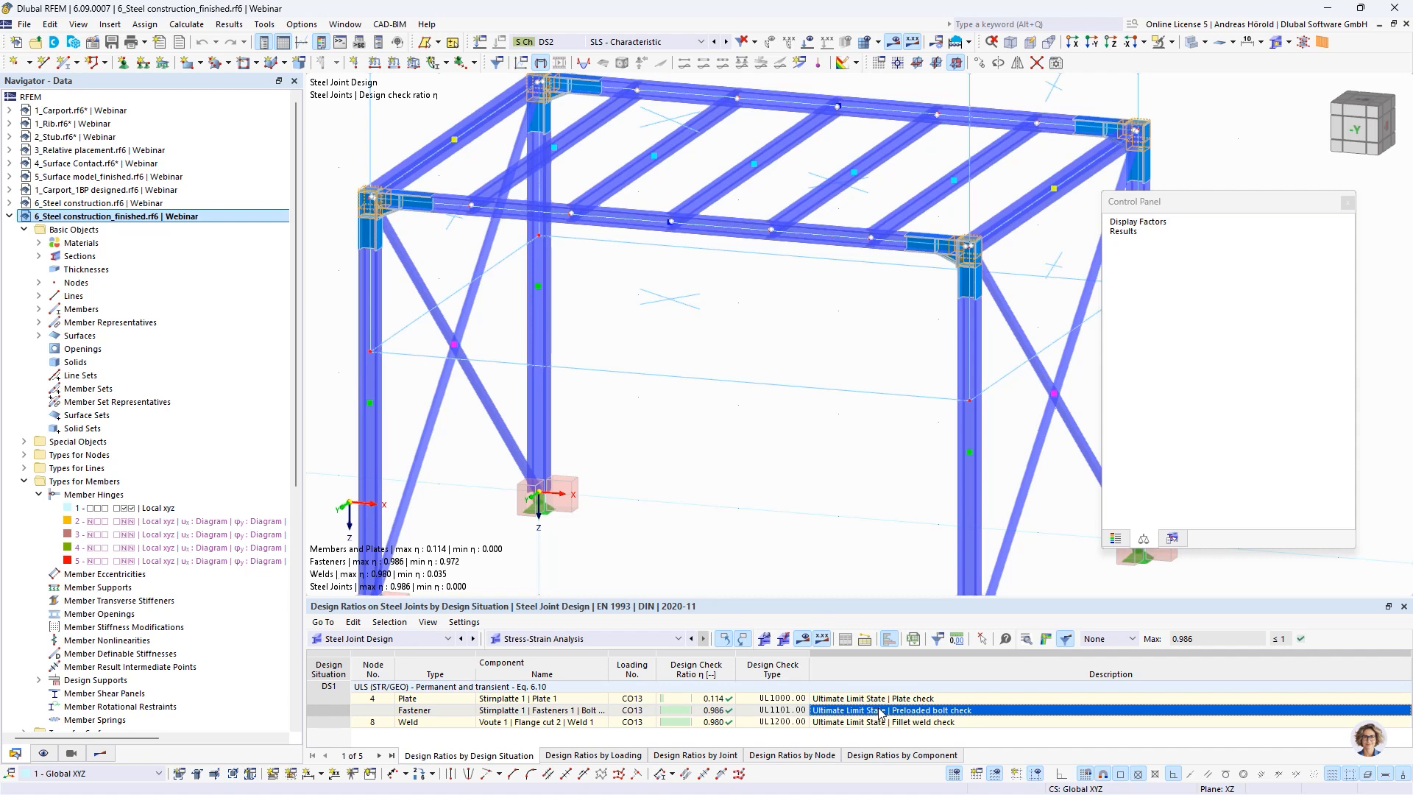
double_click(881, 712)
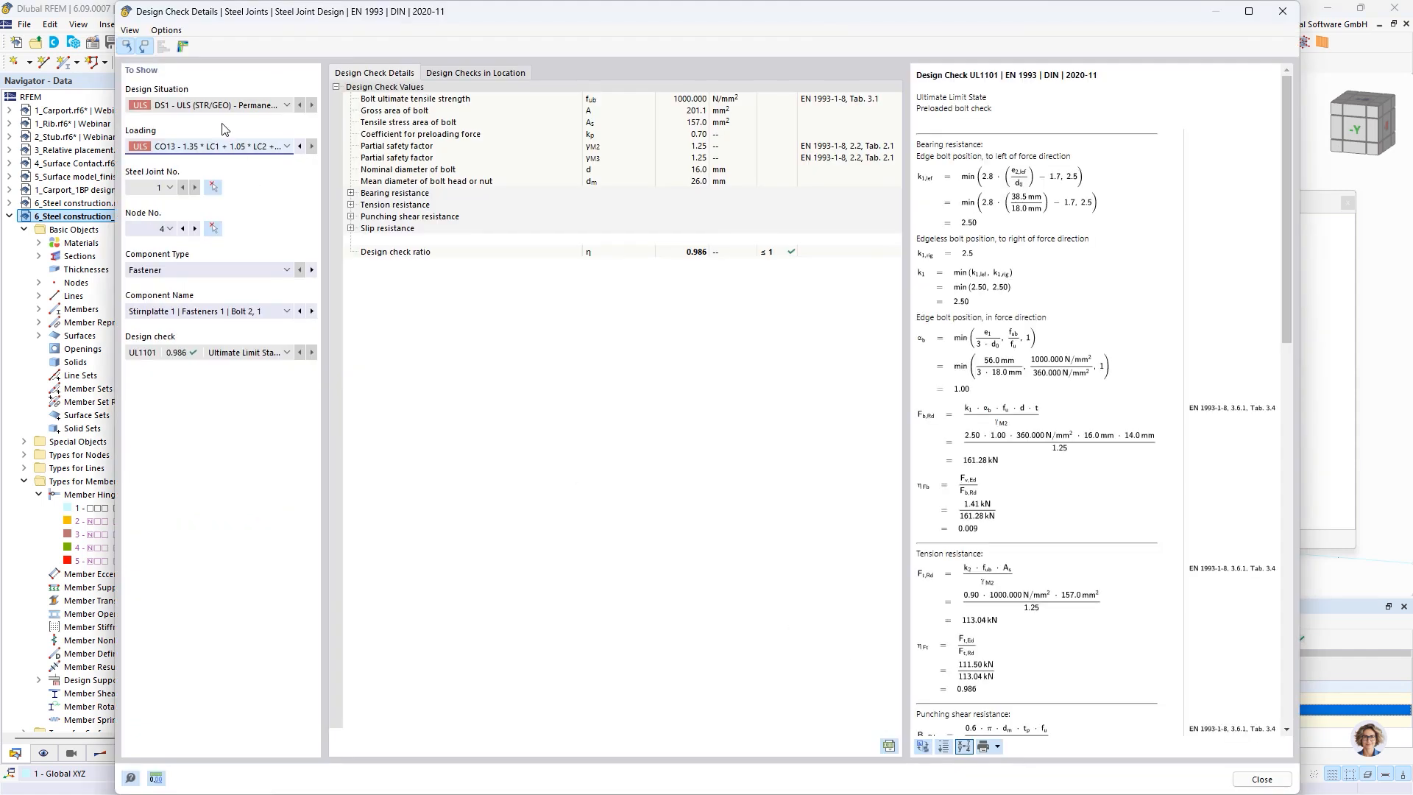
scroll(1048, 412, down, 3)
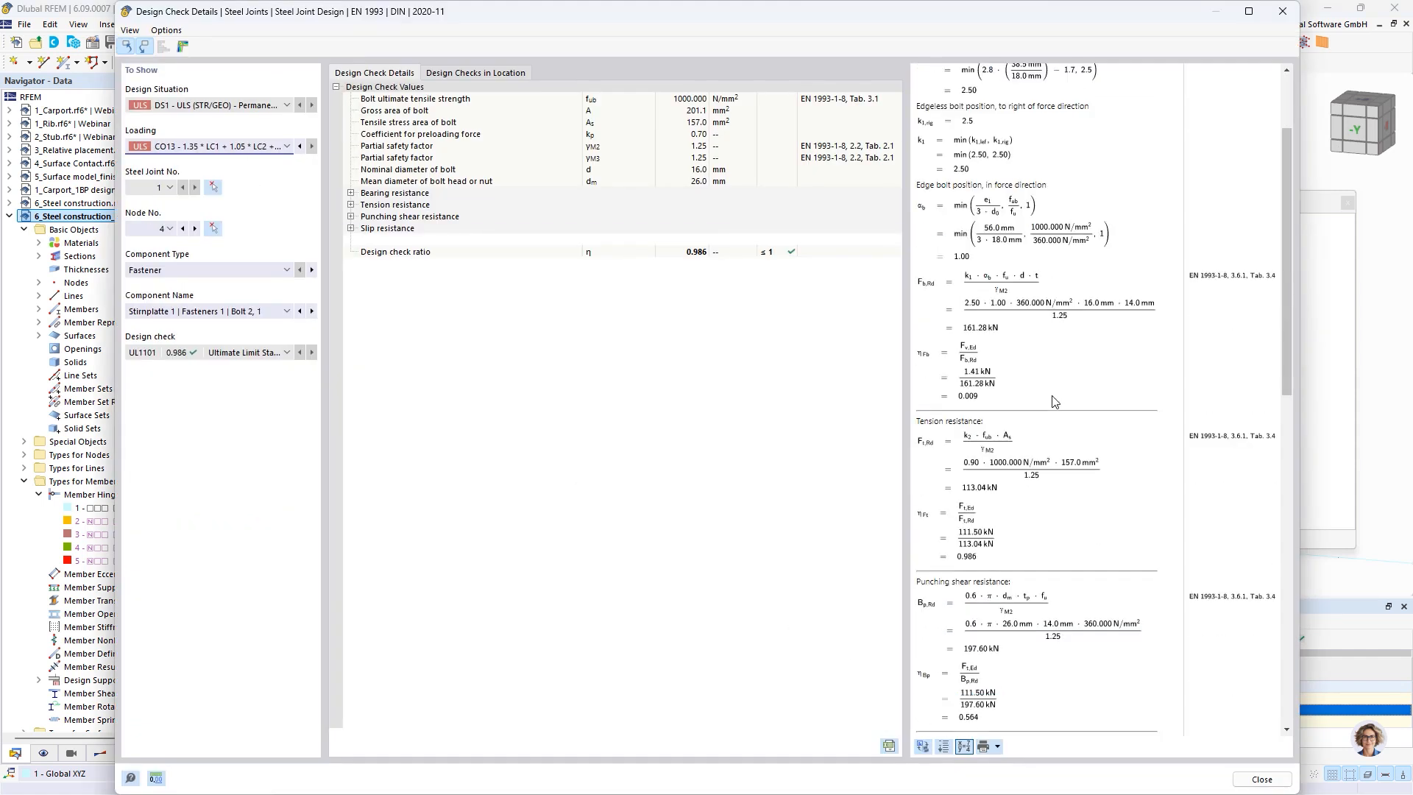
scroll(1048, 401, up, 3)
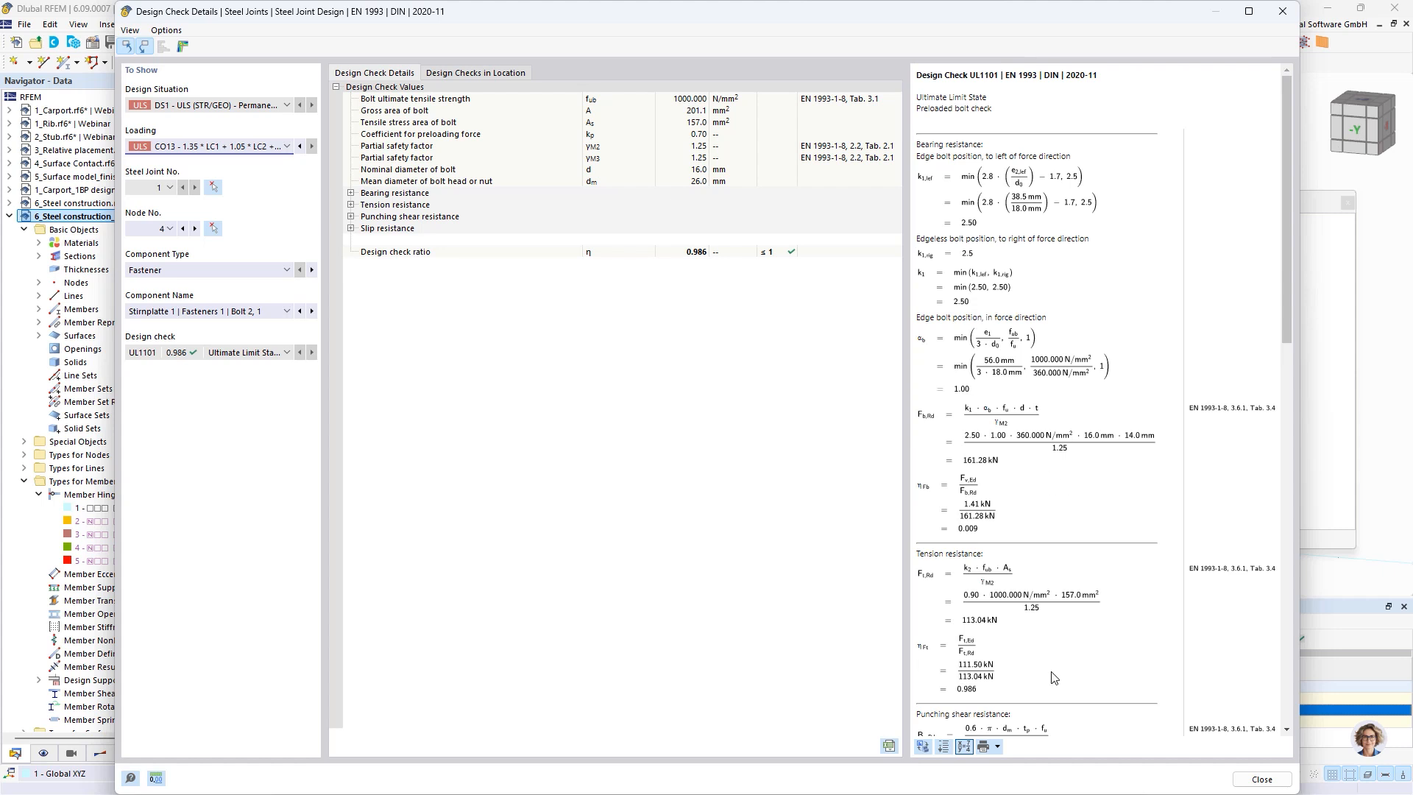
scroll(1054, 648, down, 5)
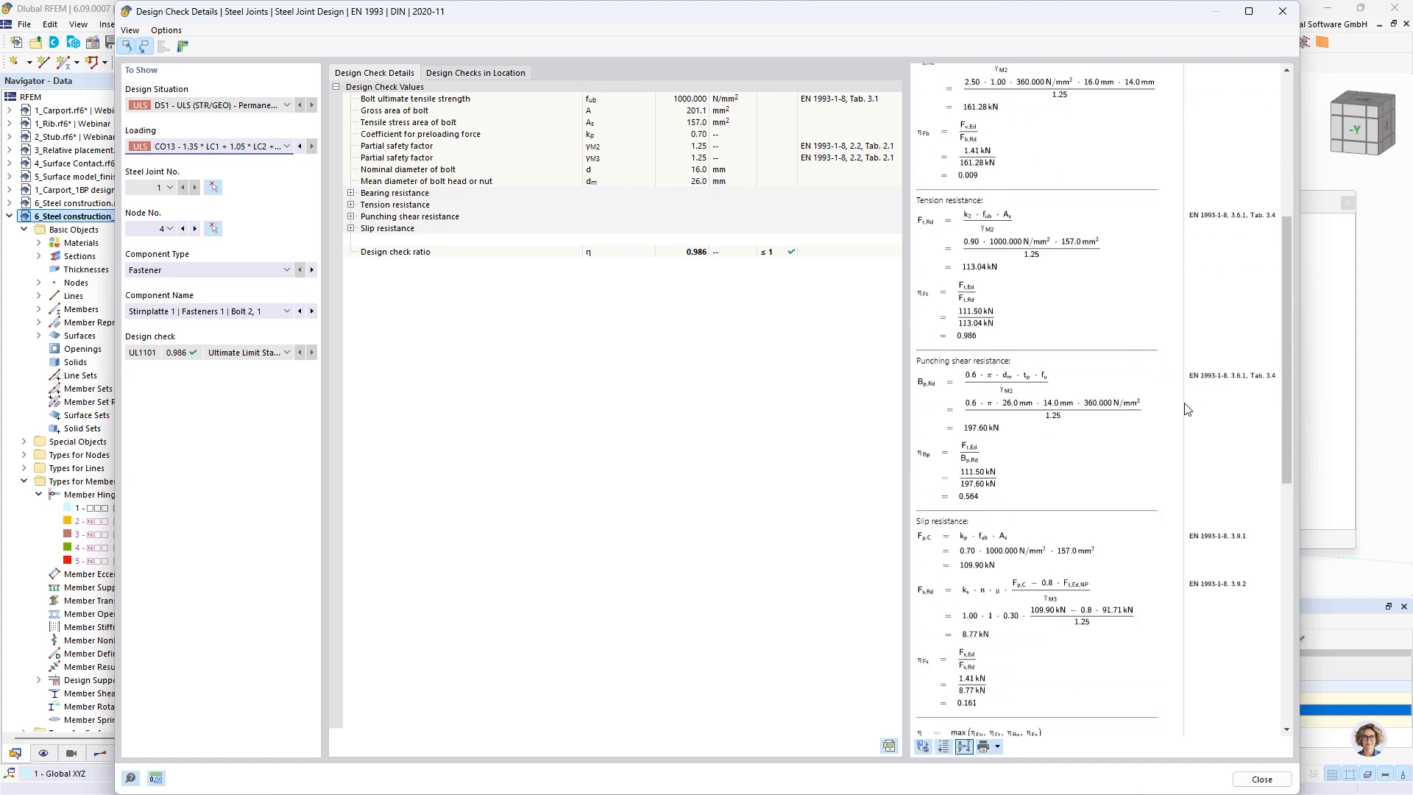
View the graphical results in the steel joint for the bolt check, including the save option for the joint model, and close the details
click(183, 47)
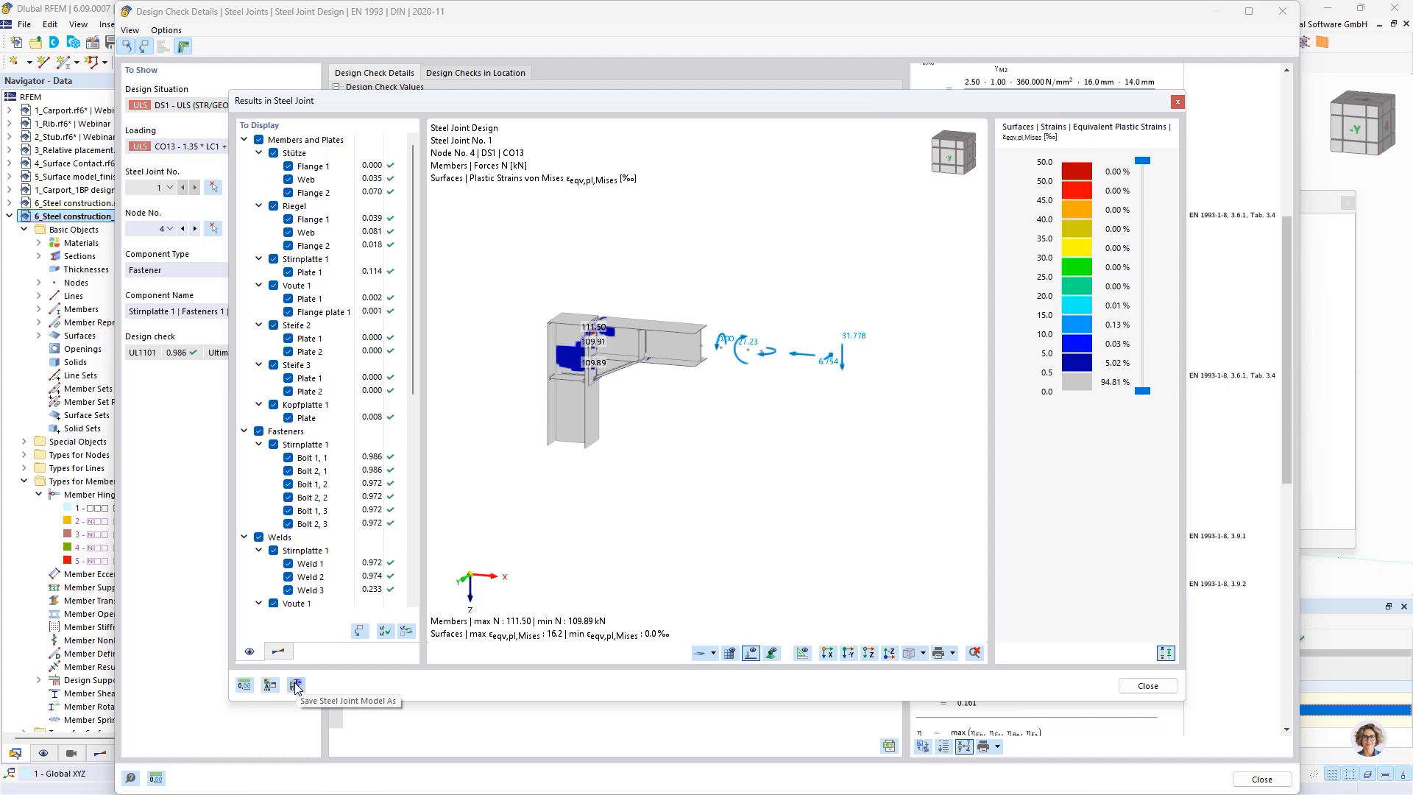
click(1145, 688)
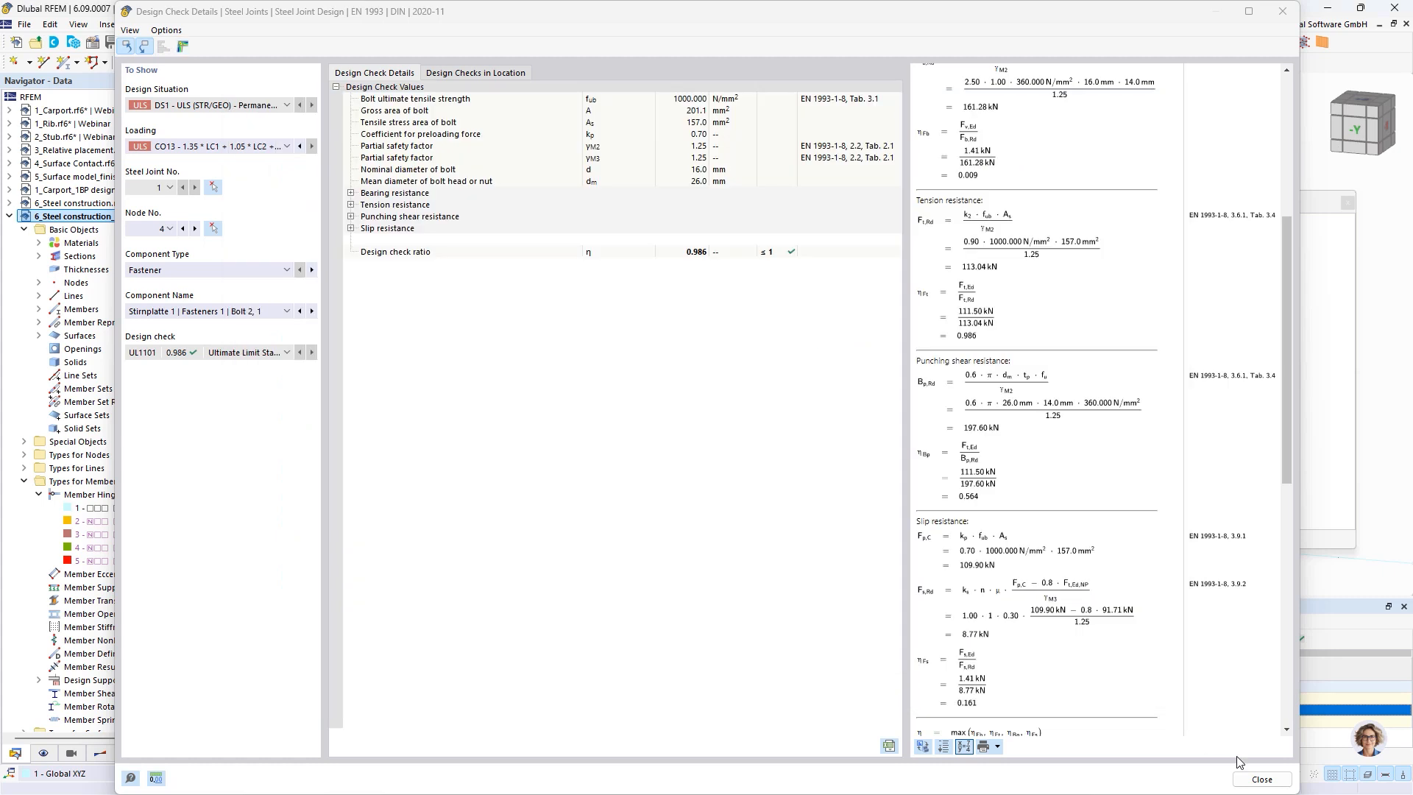
click(1259, 780)
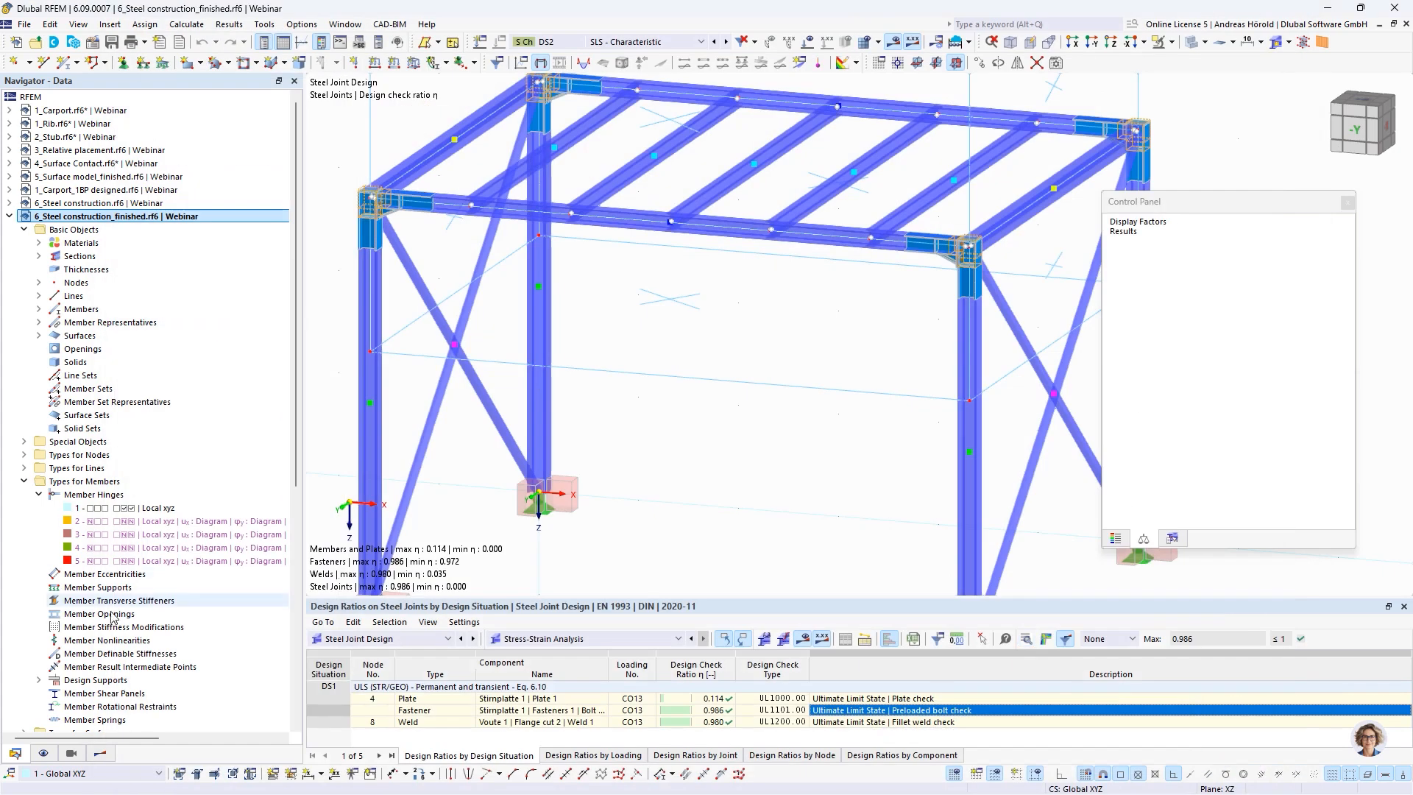
Switch to the model 6_Steel construction_finished-SteelJoints-000001-MainUltimate.rf6 and turn on the member results display
scroll(111, 617, down, 10)
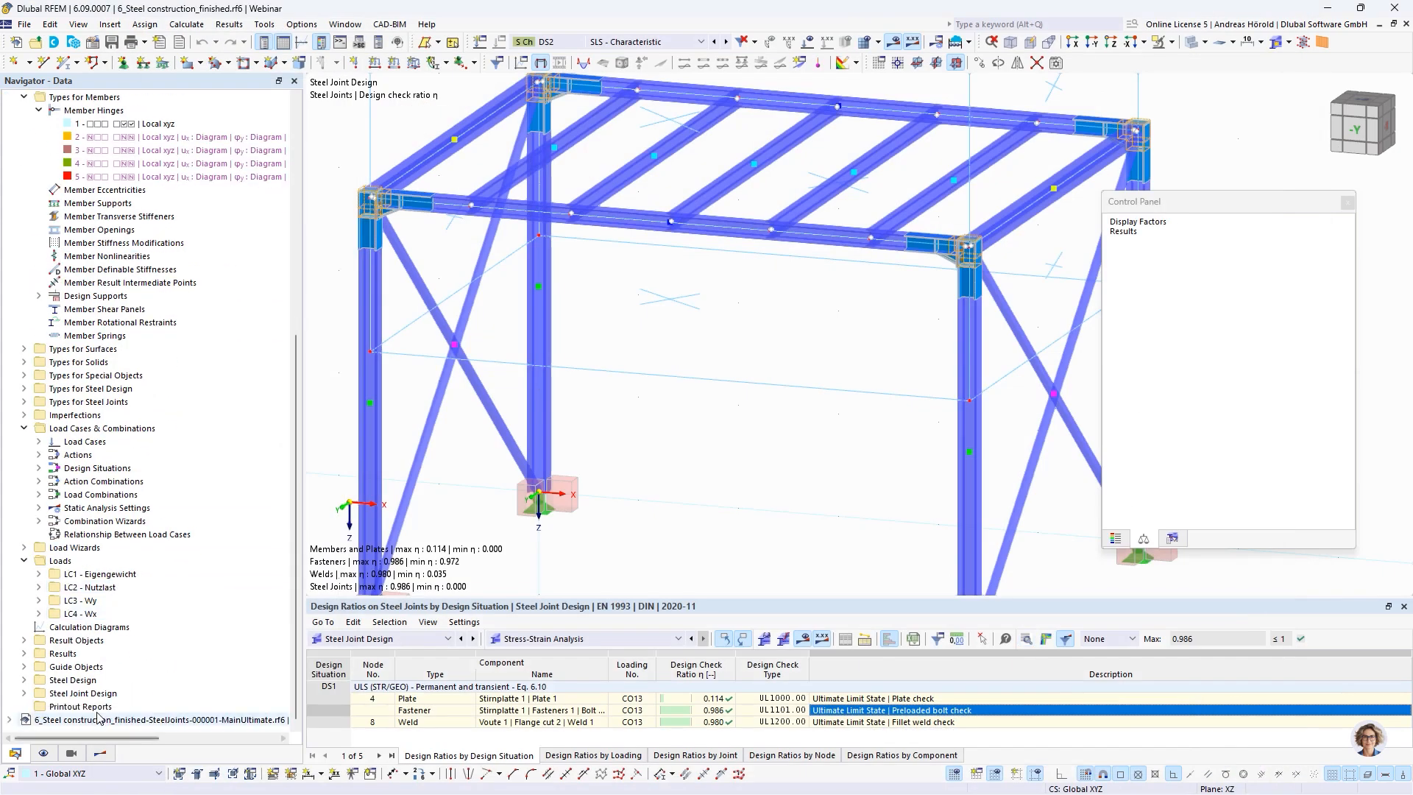
click(107, 720)
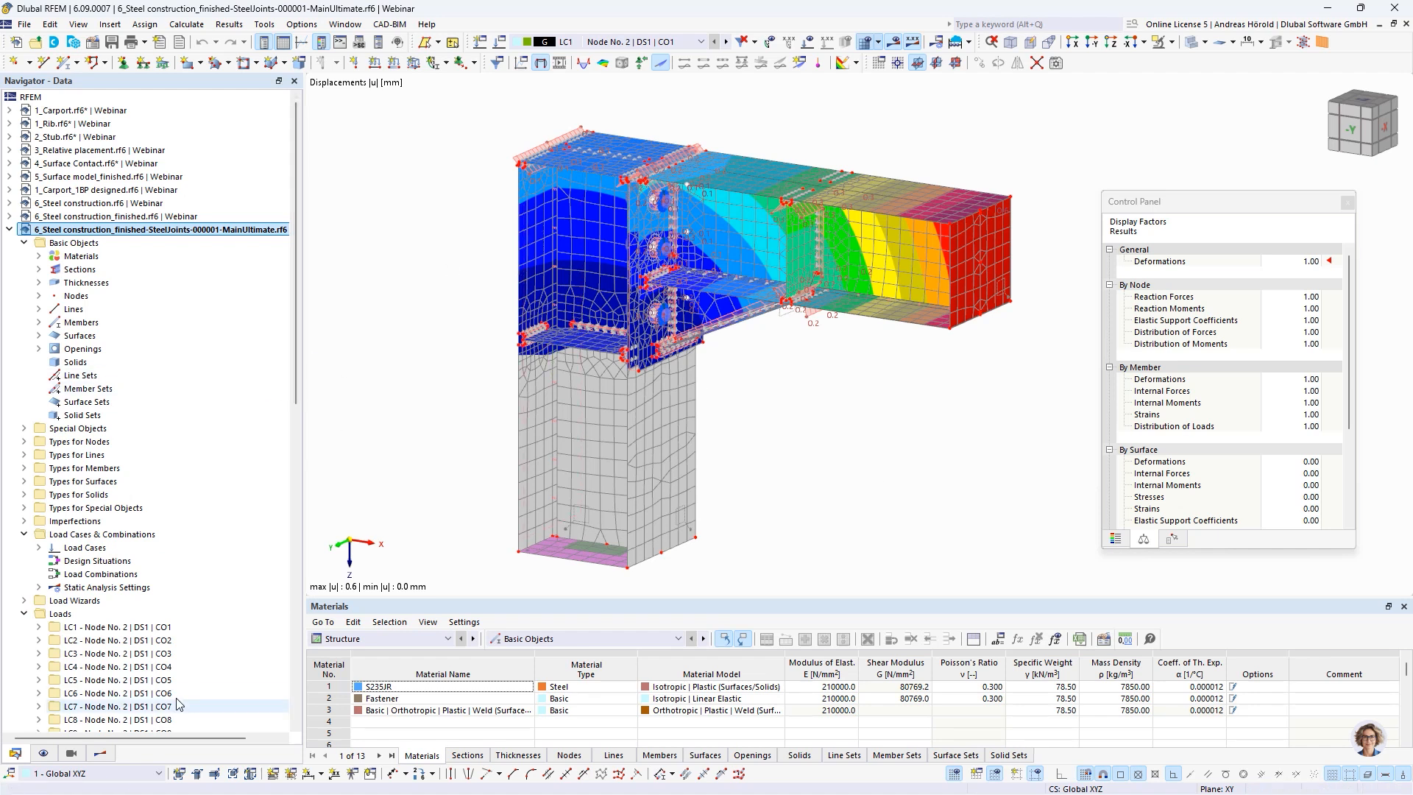
click(101, 753)
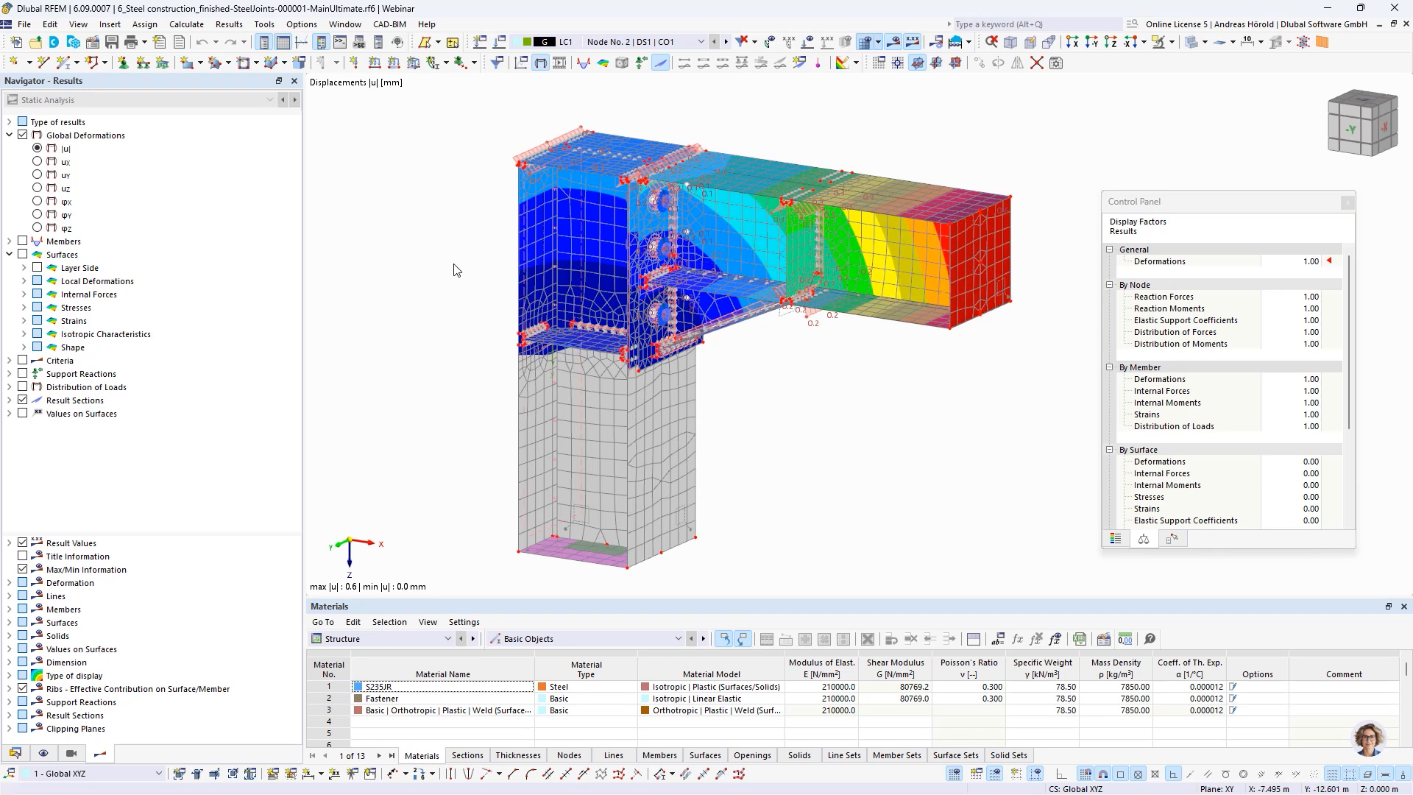
click(23, 241)
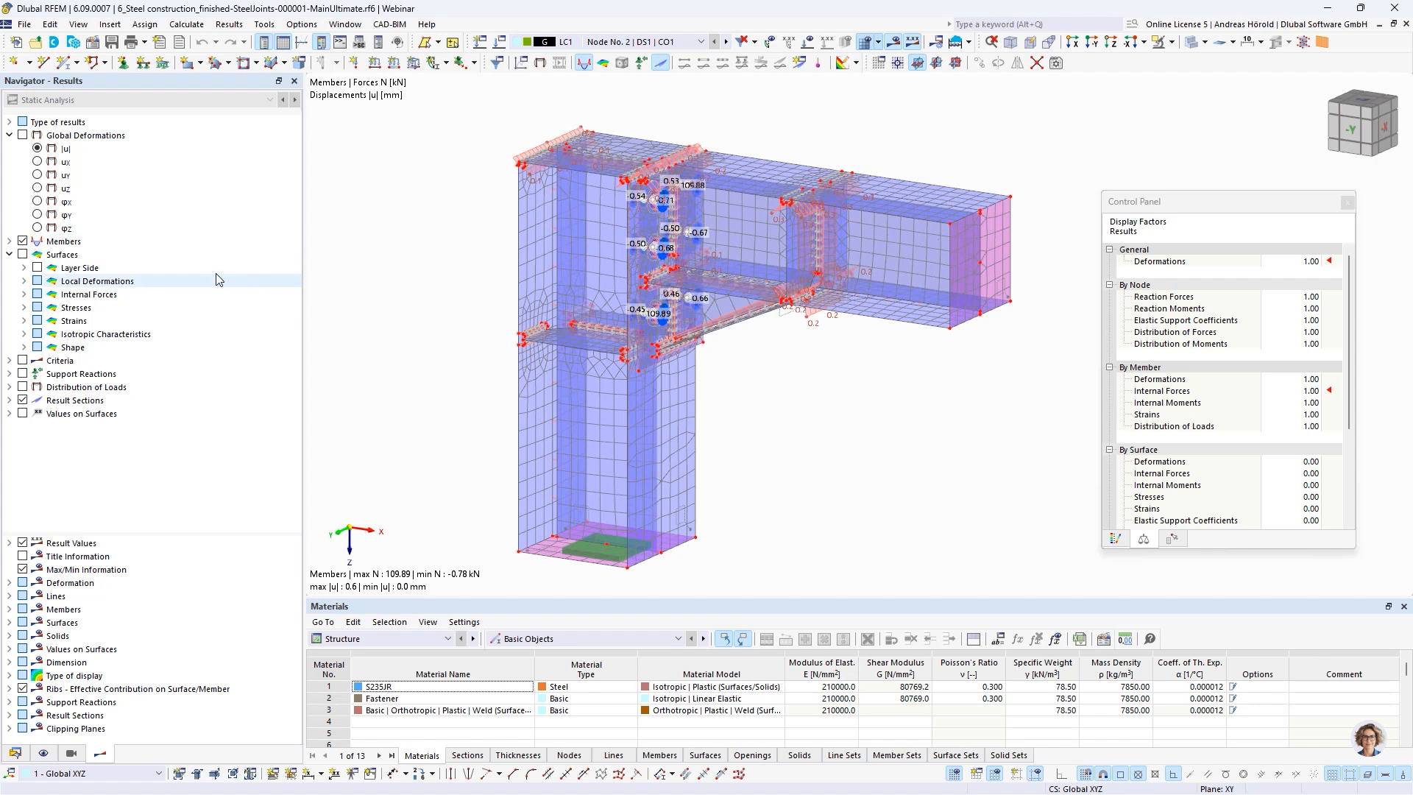
List the member internal forces and inspect the axial forces N at the upper bolts of the end plate
click(9, 242)
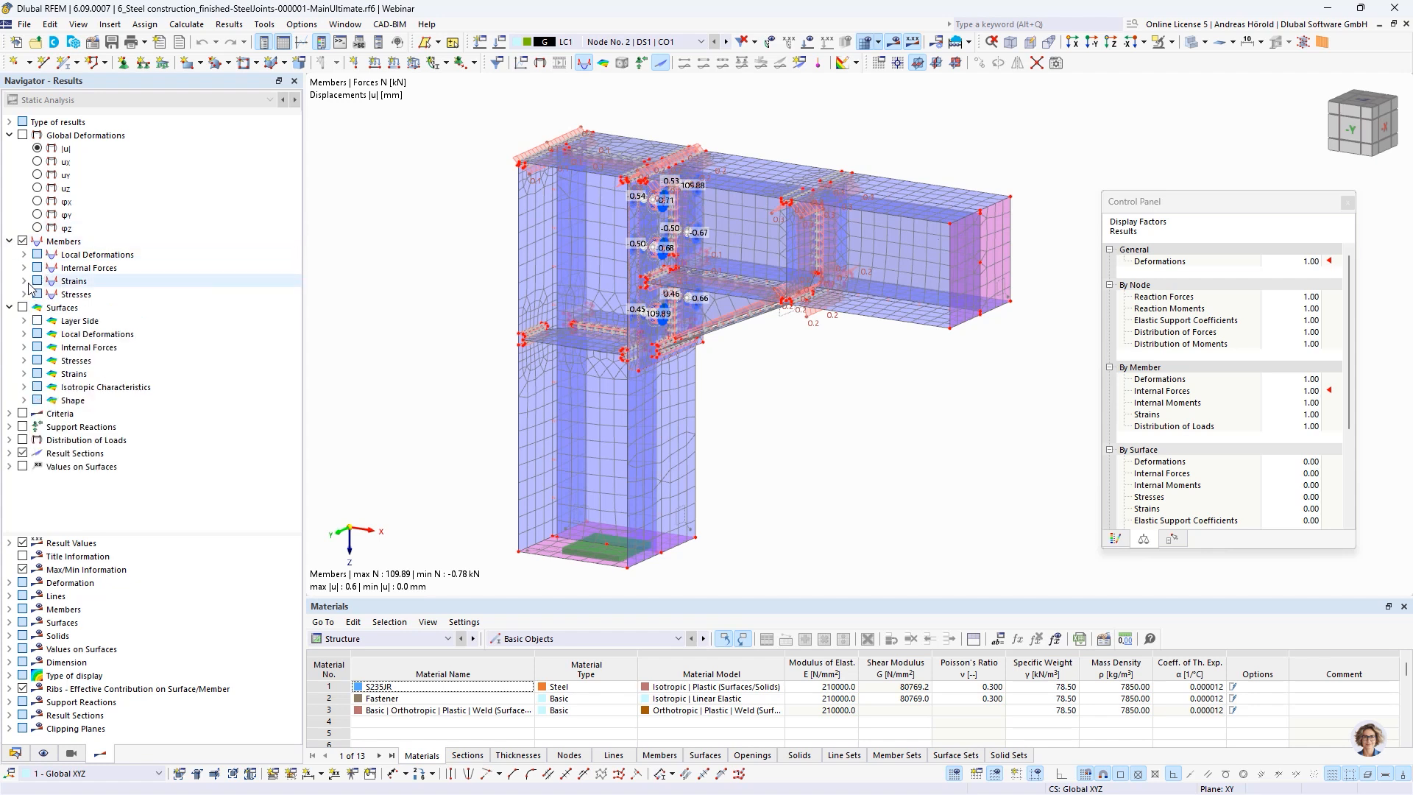
click(23, 268)
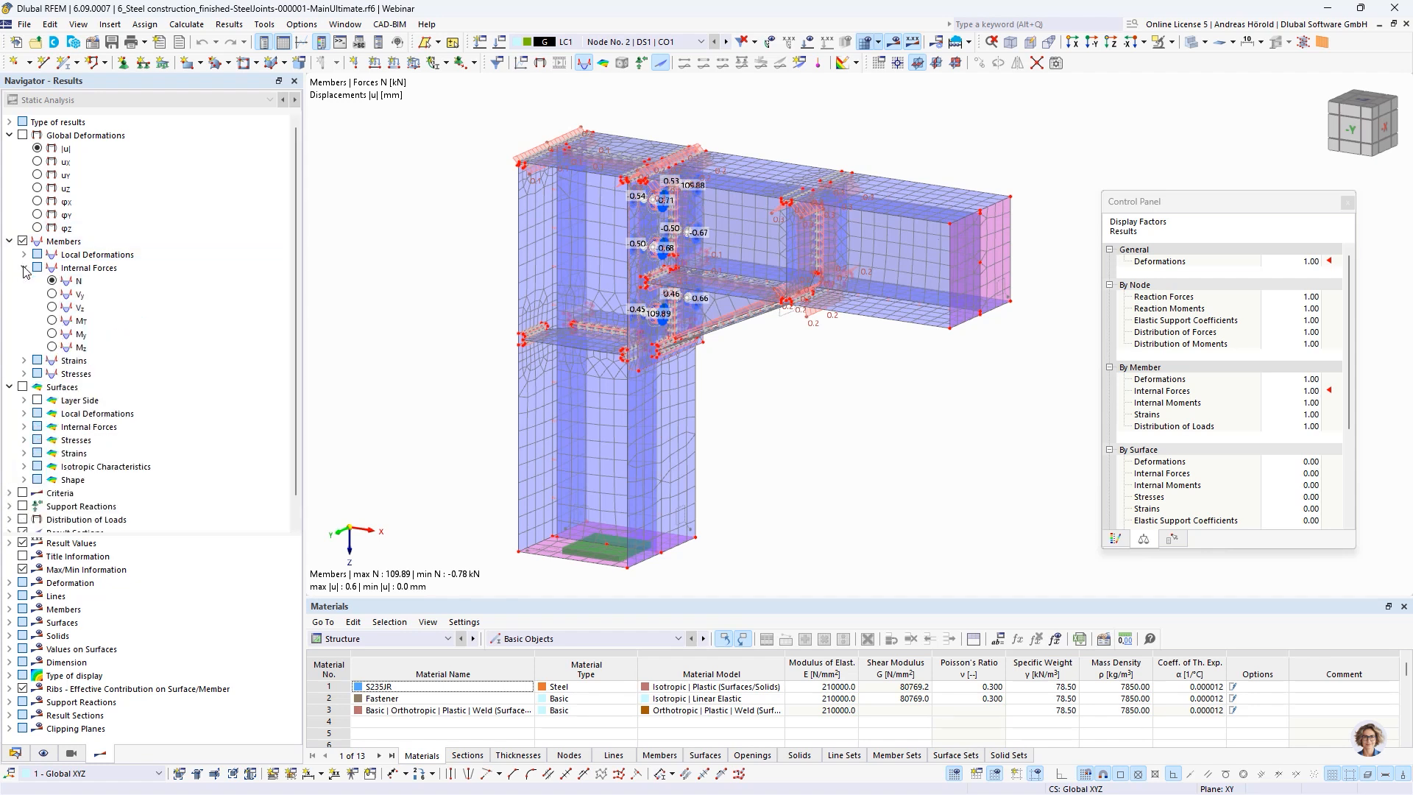
scroll(581, 208, up, 5)
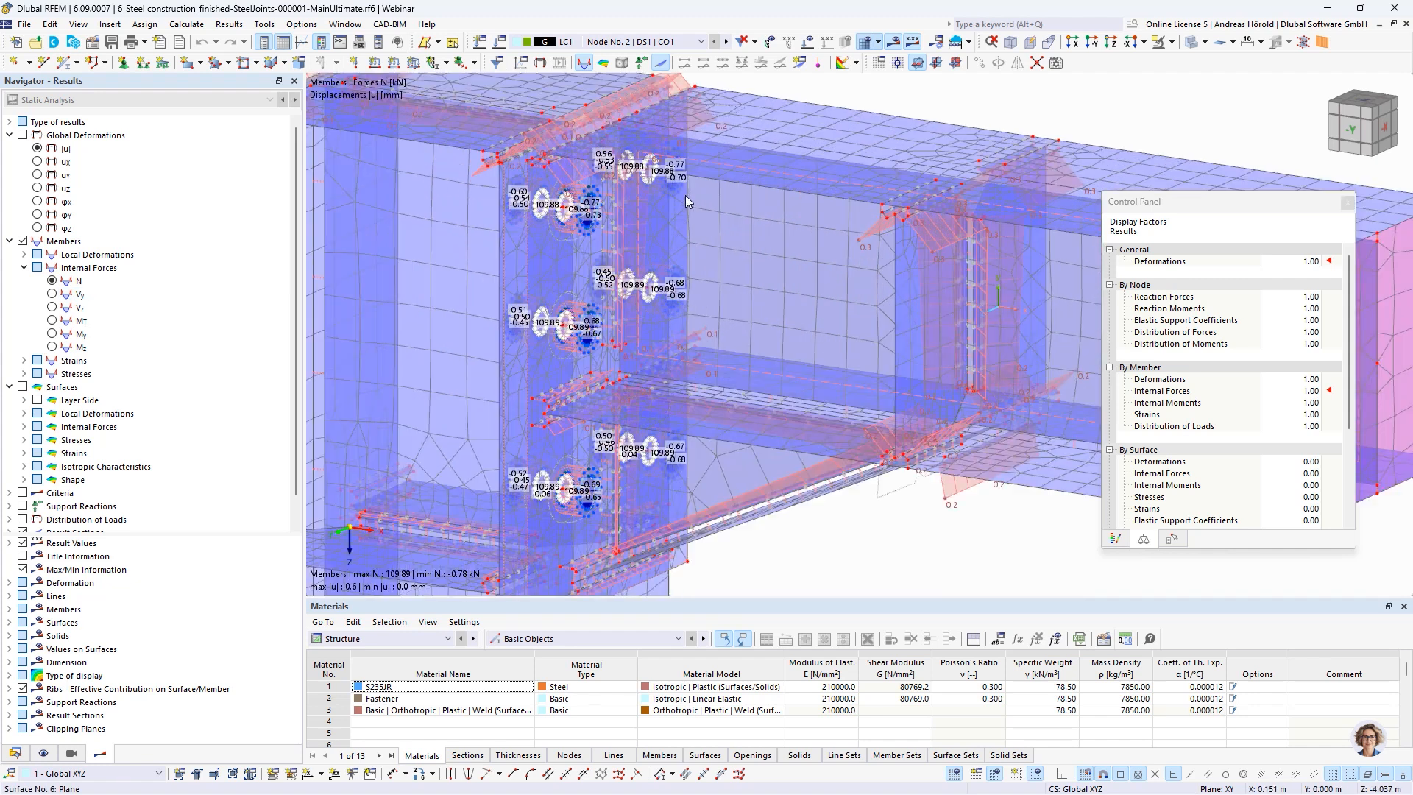
scroll(512, 230, up, 5)
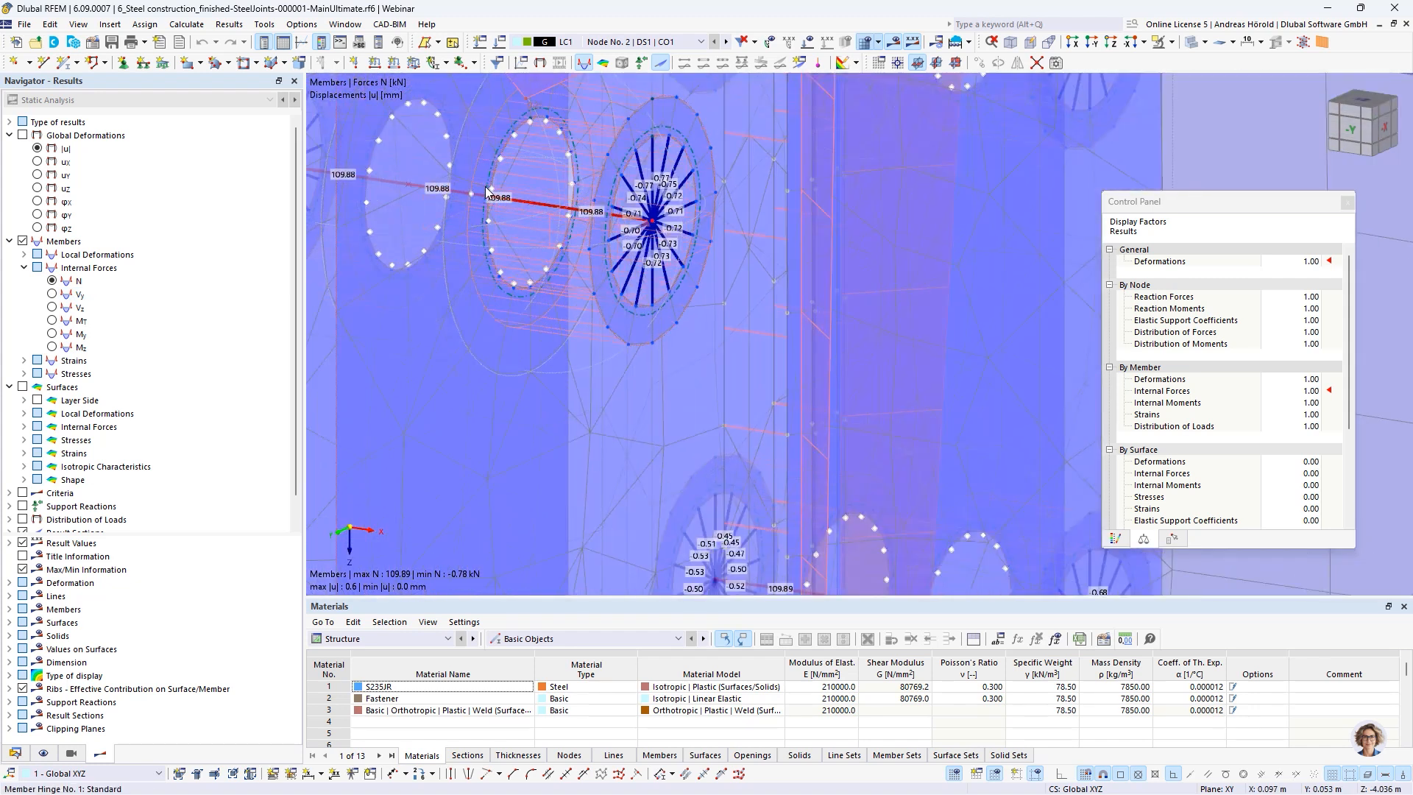
Examine the weld modelling and rigid links at the column's top plate, along with the surrounding haunched corner joint
scroll(535, 218, down, 5)
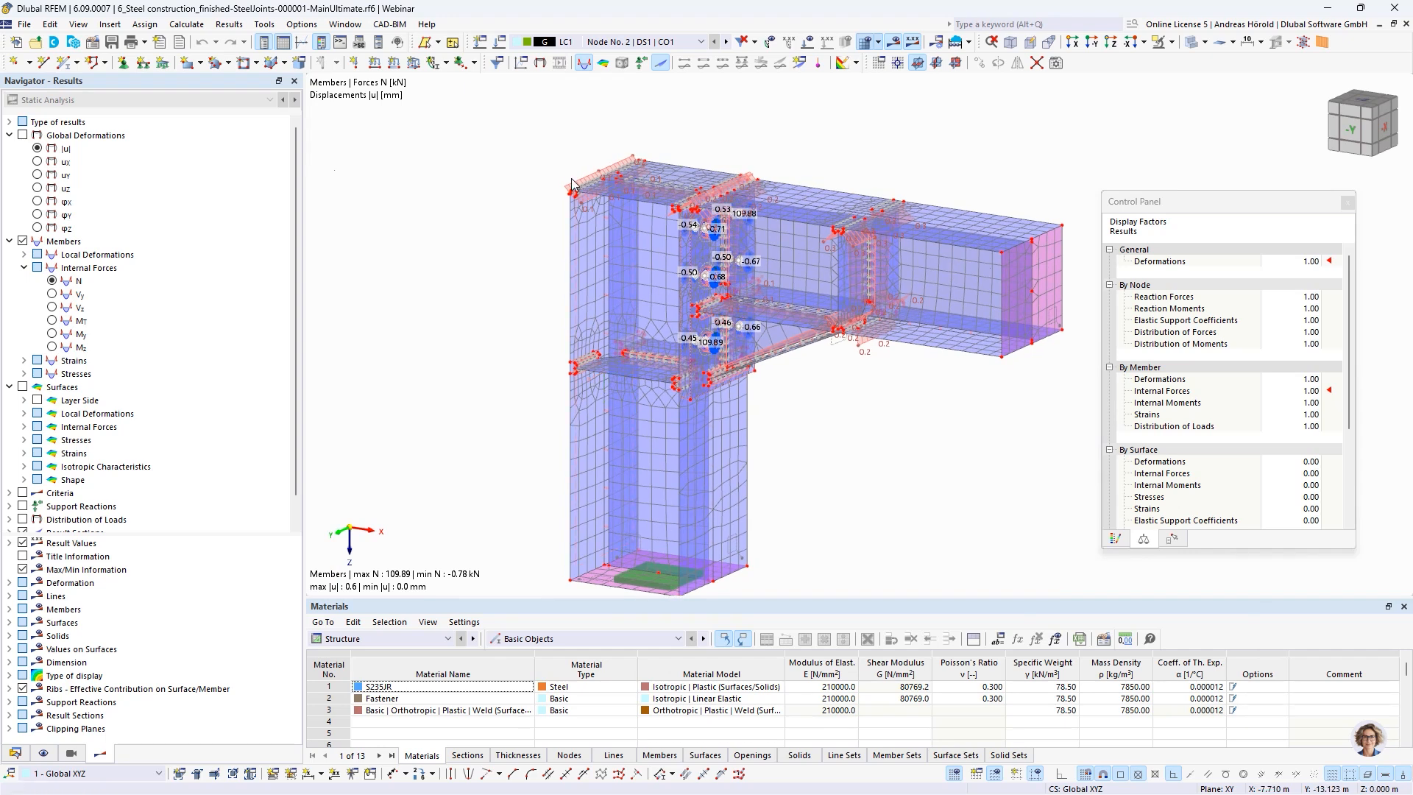
scroll(639, 270, up, 6)
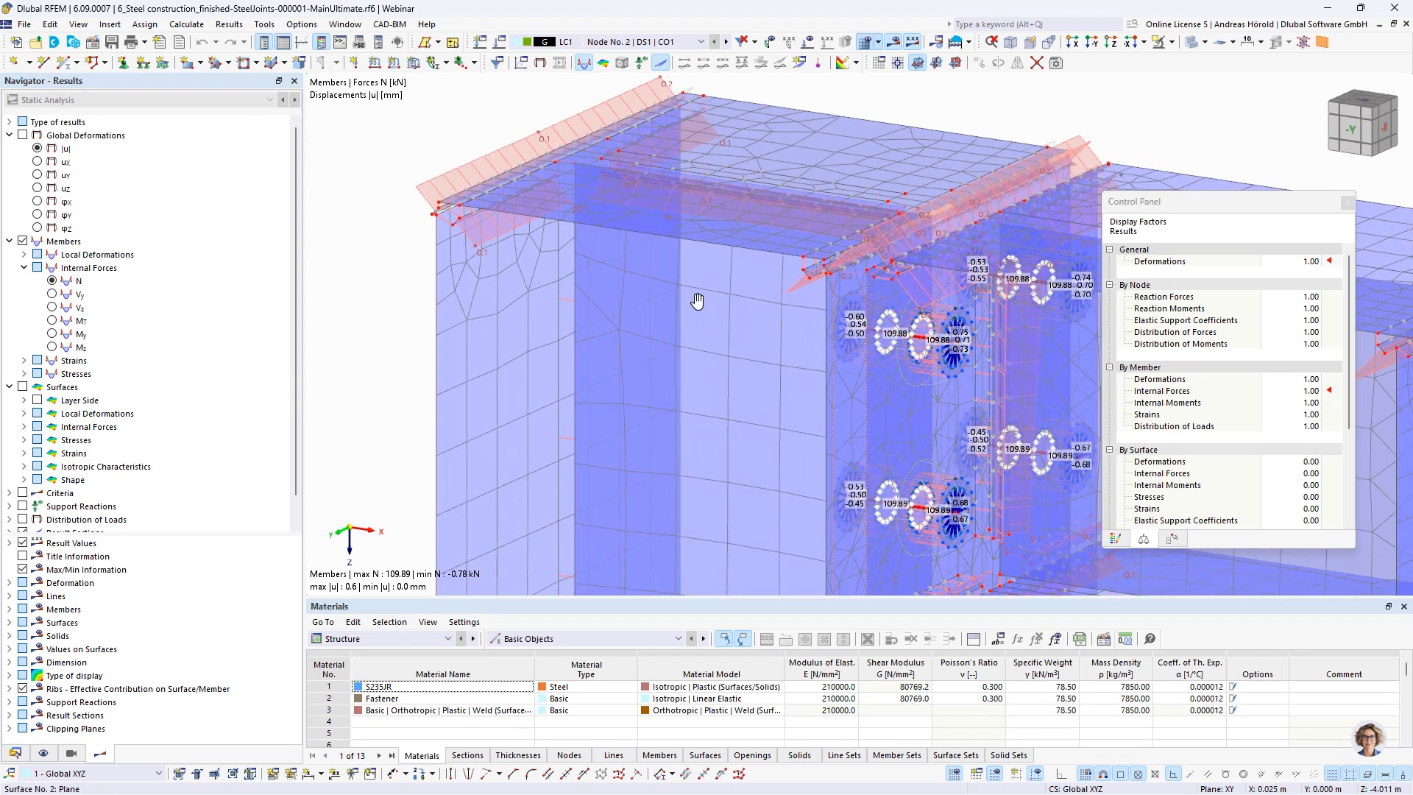
scroll(638, 270, down, 1)
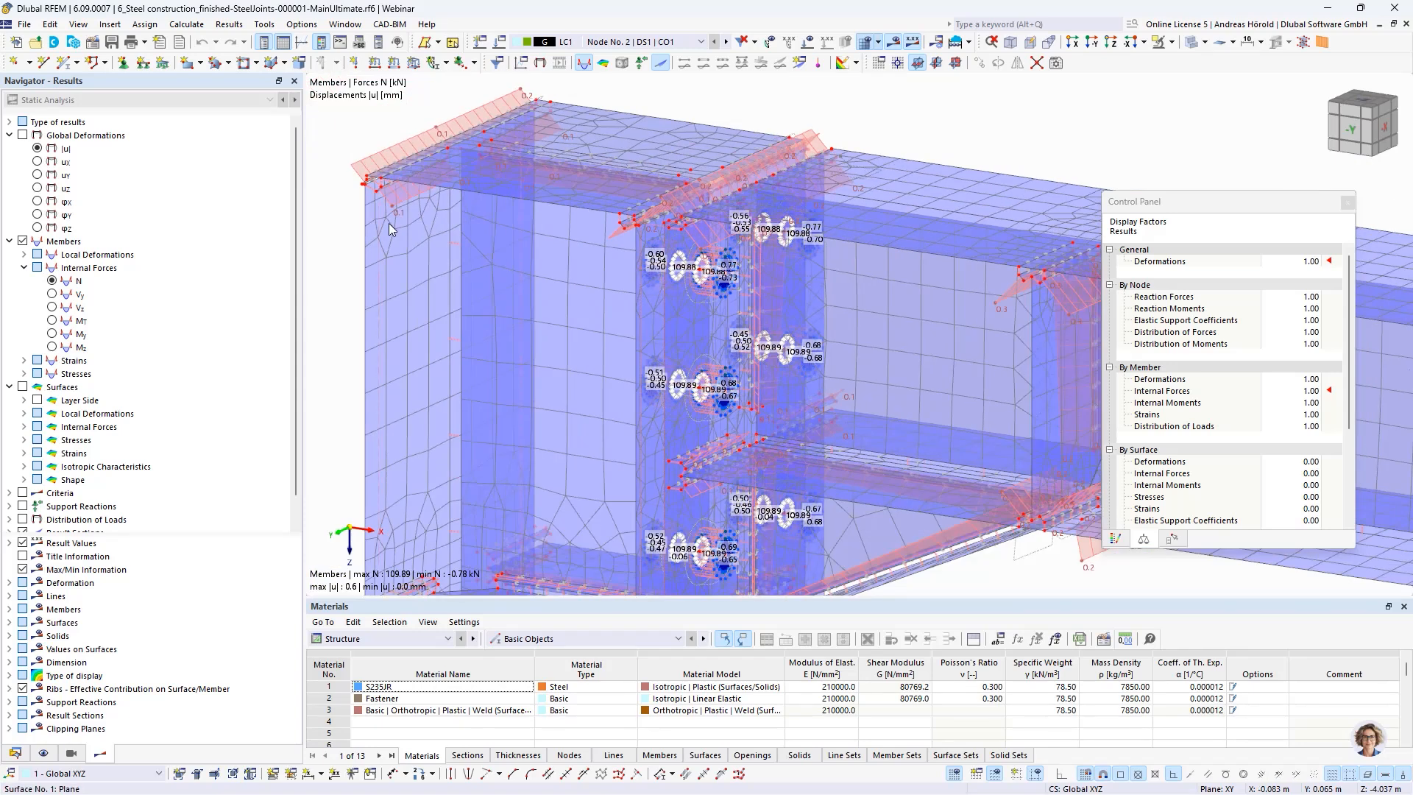
scroll(376, 185, up, 6)
middle_drag(366, 186, 548, 251)
scroll(519, 237, up, 5)
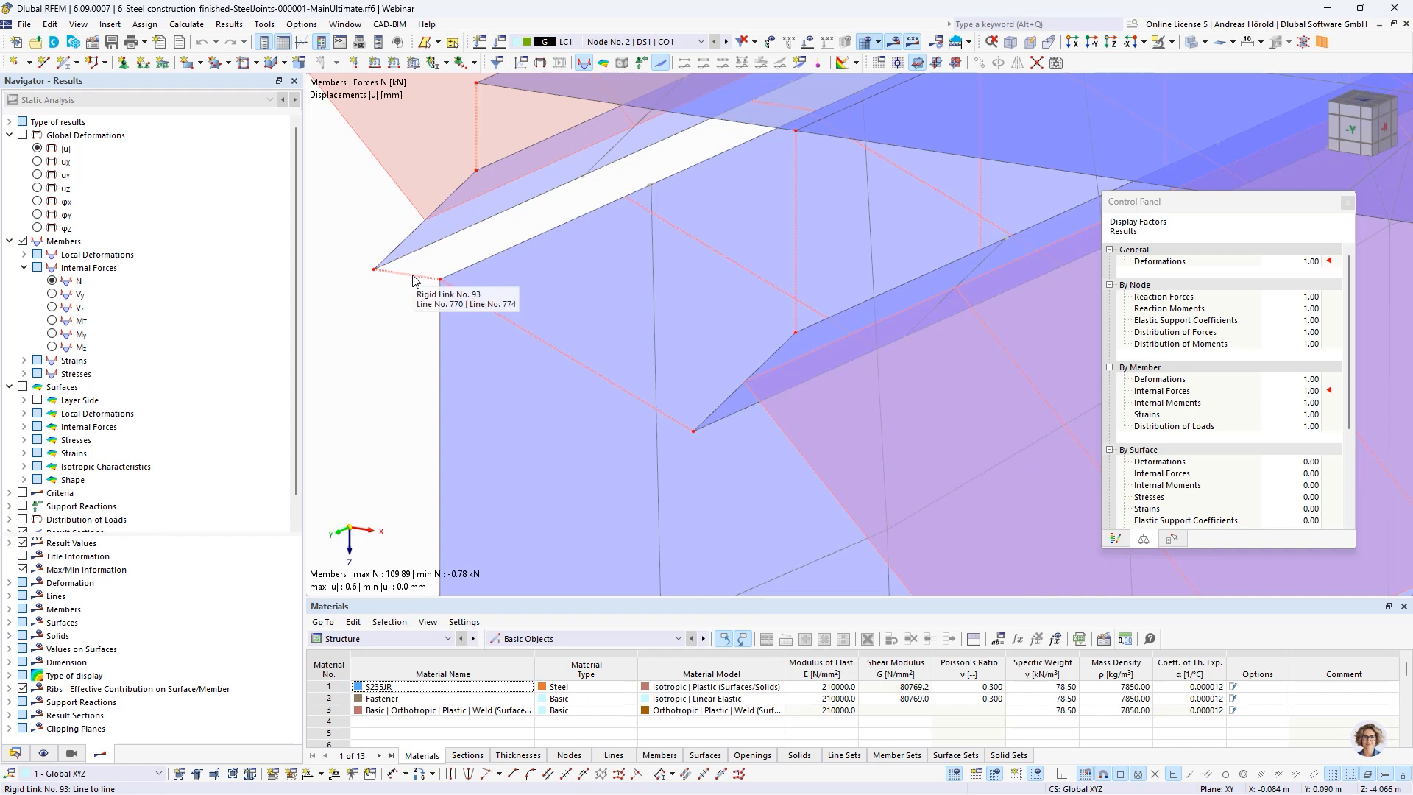
scroll(489, 253, down, 3)
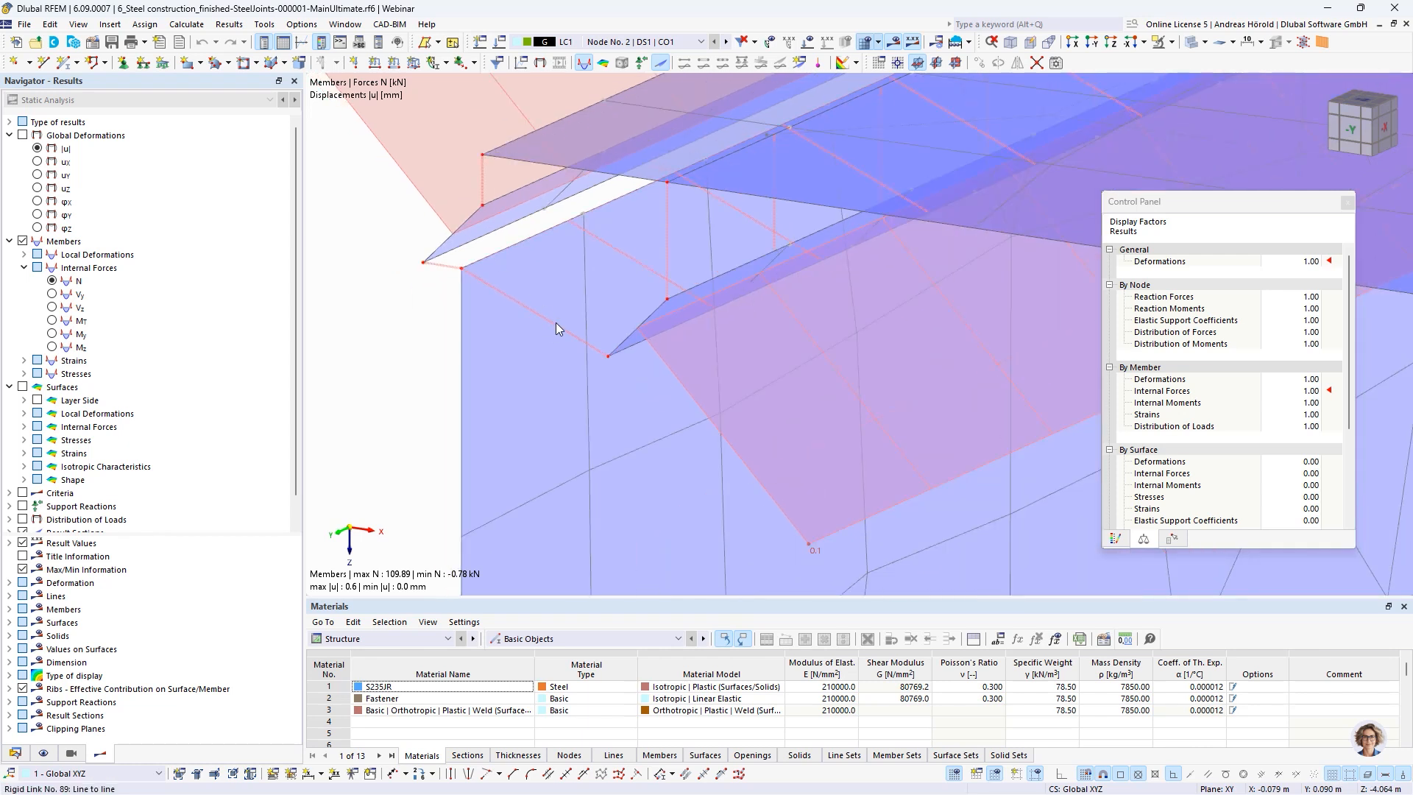
scroll(556, 325, down, 5)
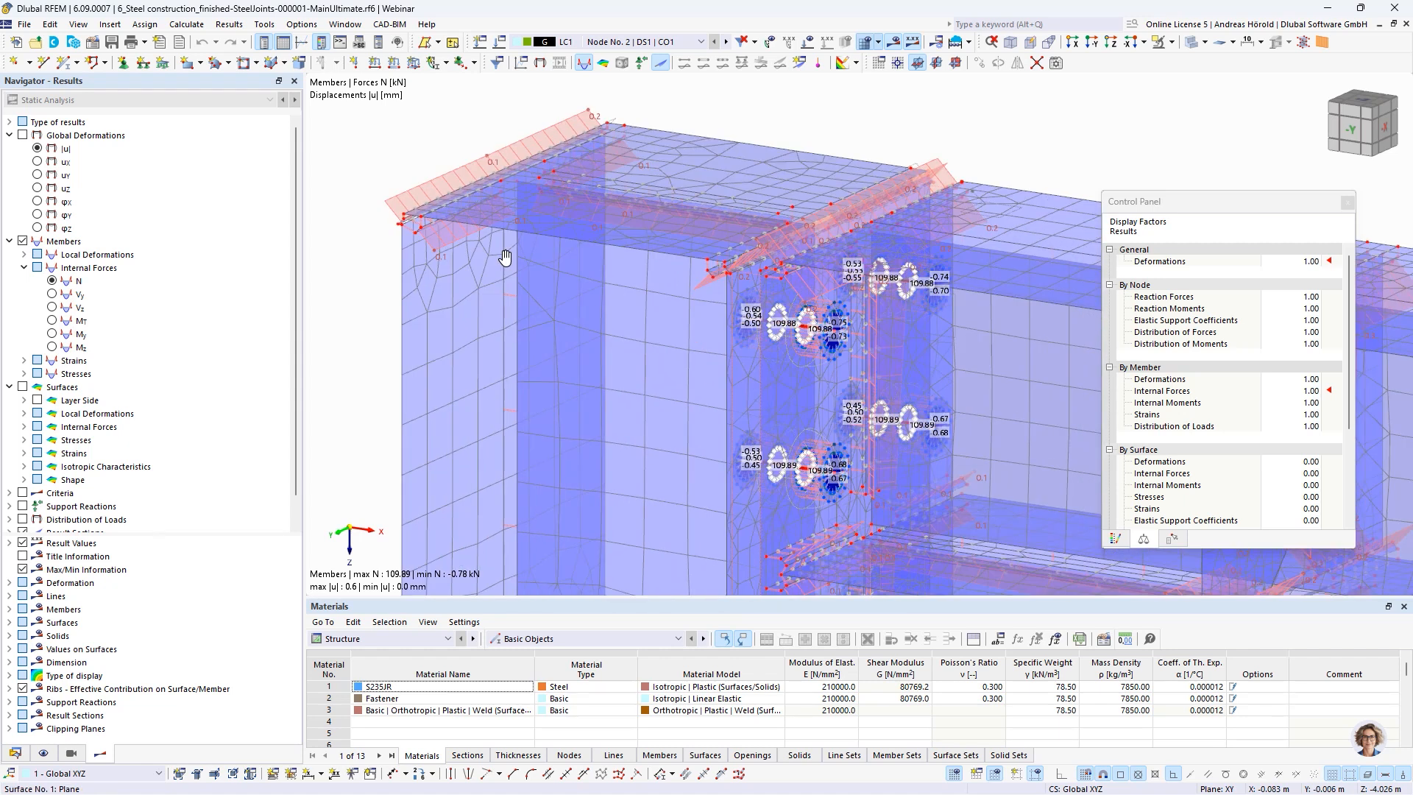
scroll(503, 254, down, 4)
middle_drag(552, 300, 583, 268)
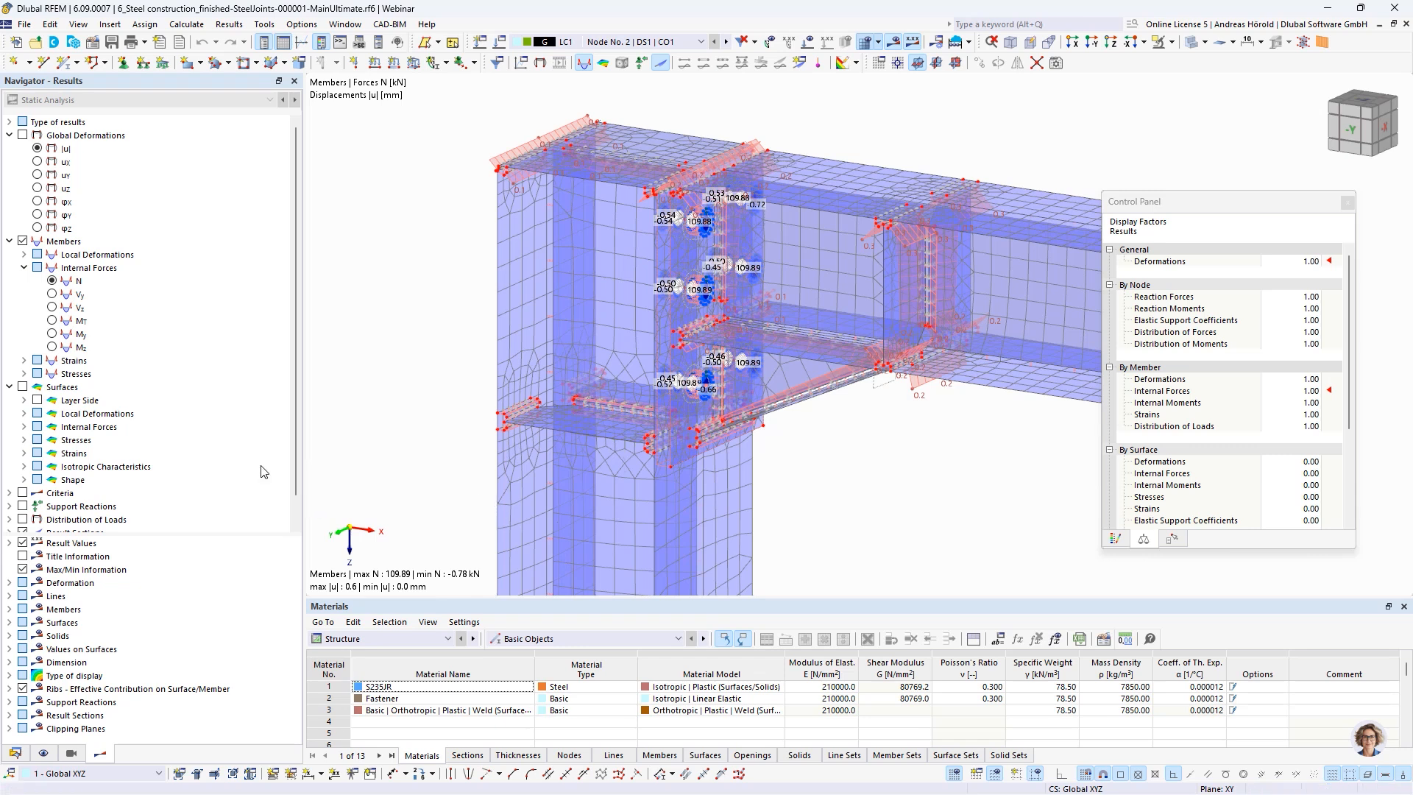
Turn on the surface results and display the maximum von Mises equivalent stresses σeqv,Mises,Max
scroll(88, 434, down, 1)
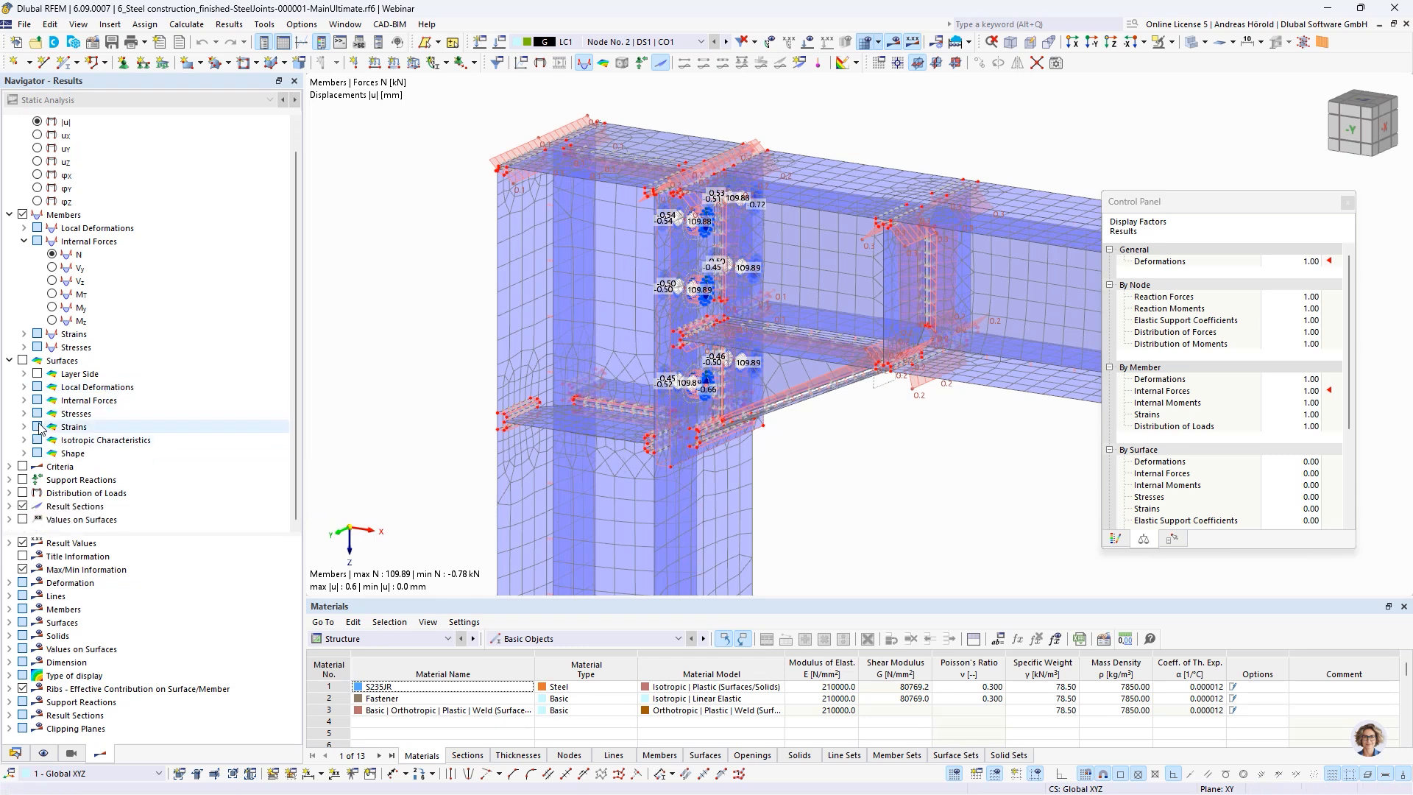
click(23, 361)
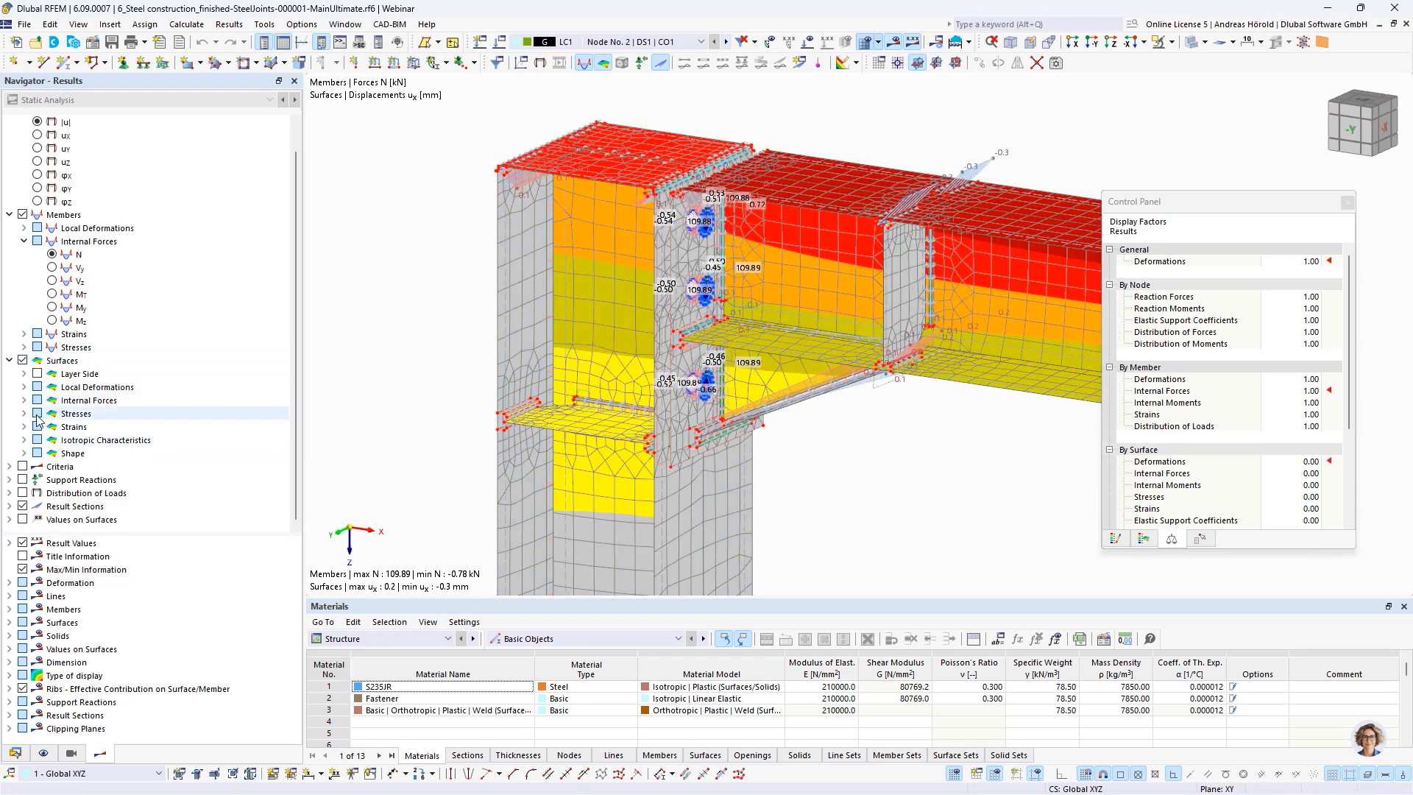
click(25, 414)
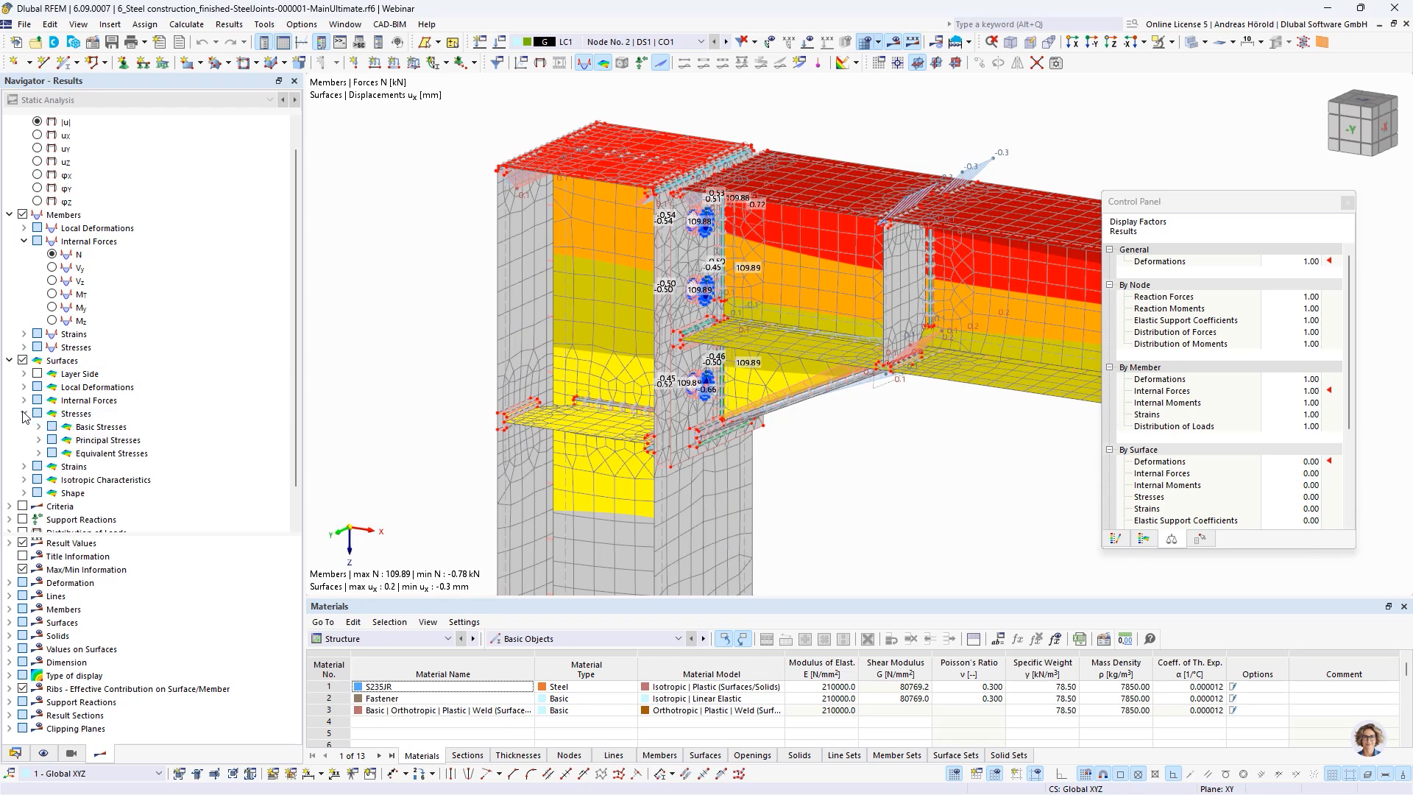
click(39, 452)
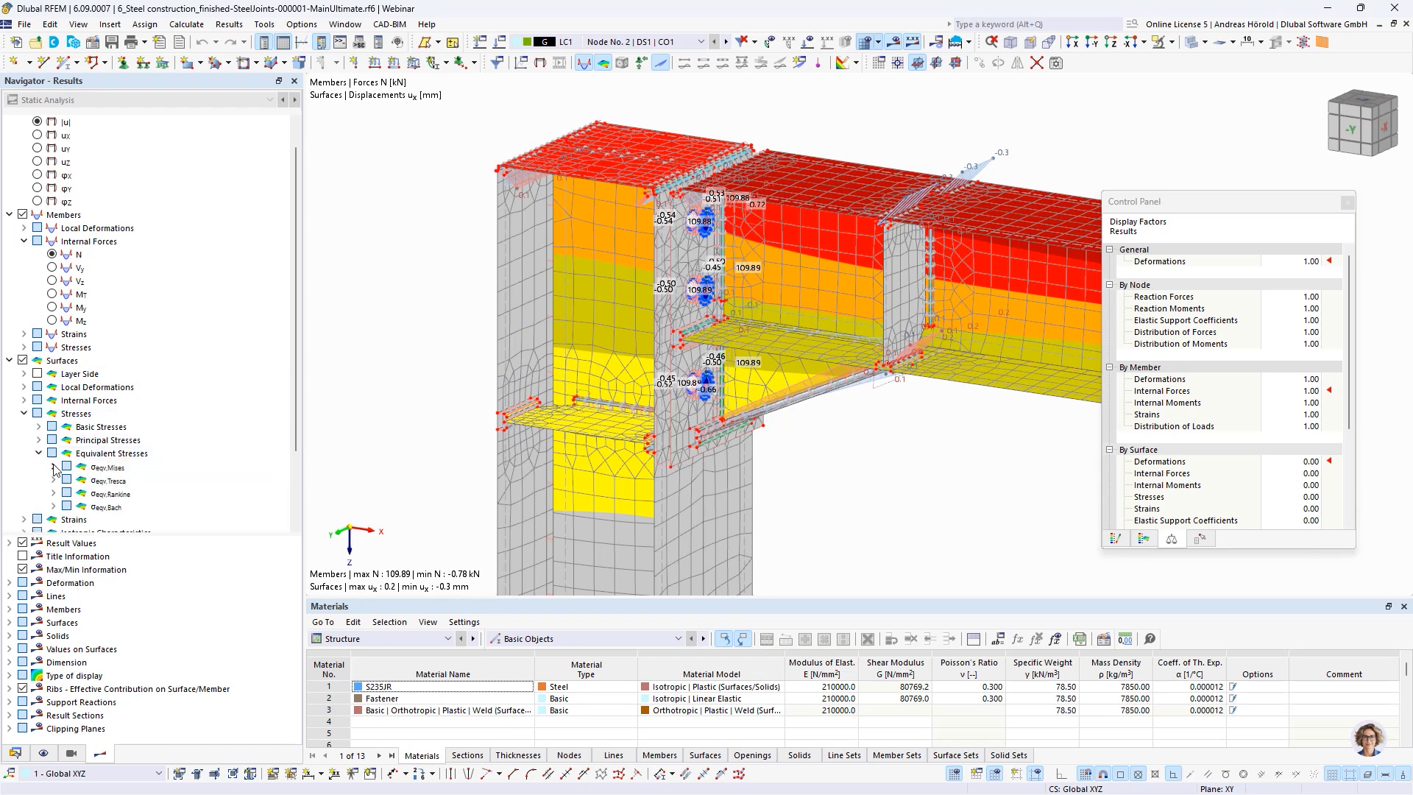
click(54, 467)
click(81, 480)
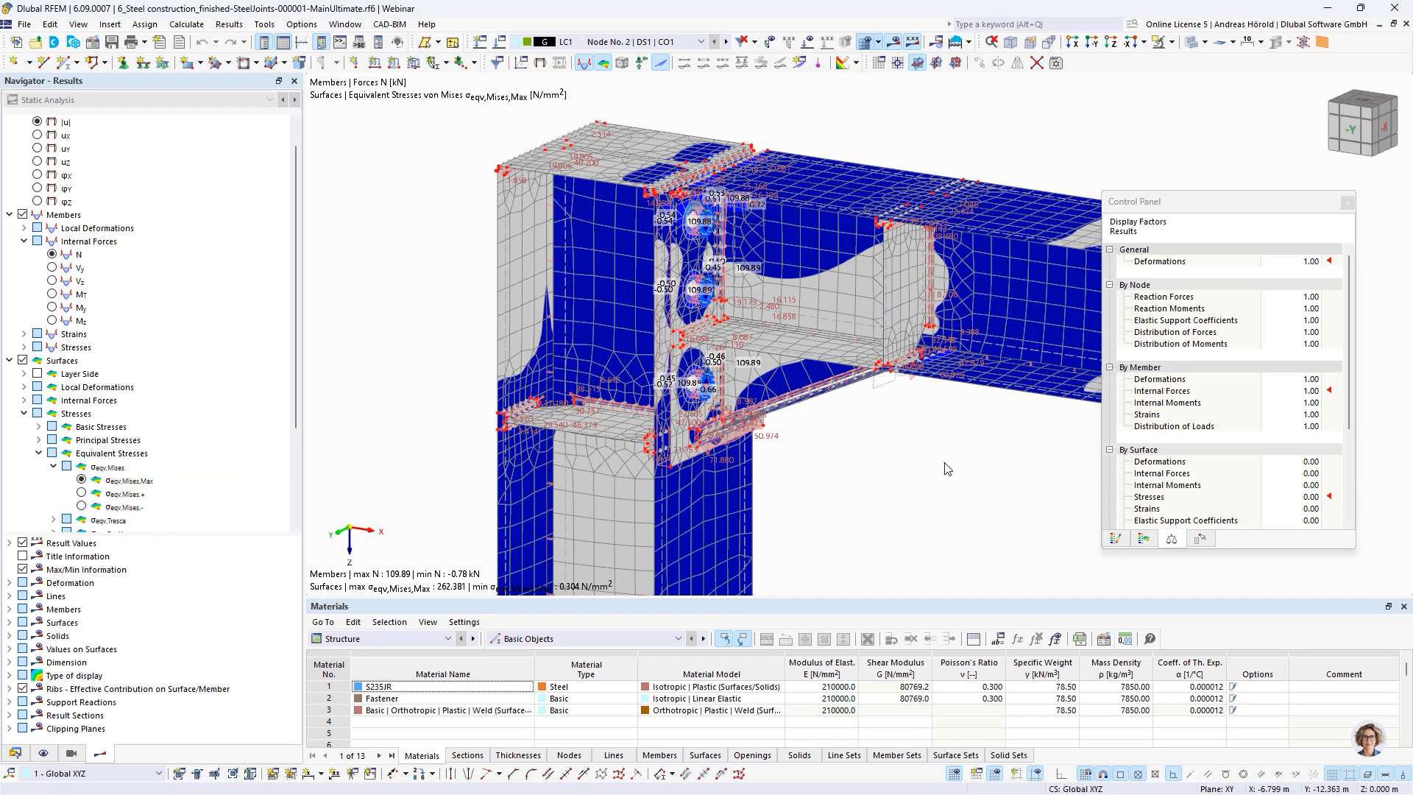
Inspect the von Mises stress distribution around the end plate's bolt holes and across the haunched corner joint
scroll(945, 463, down, 4)
middle_drag(948, 469, 854, 470)
scroll(686, 370, up, 8)
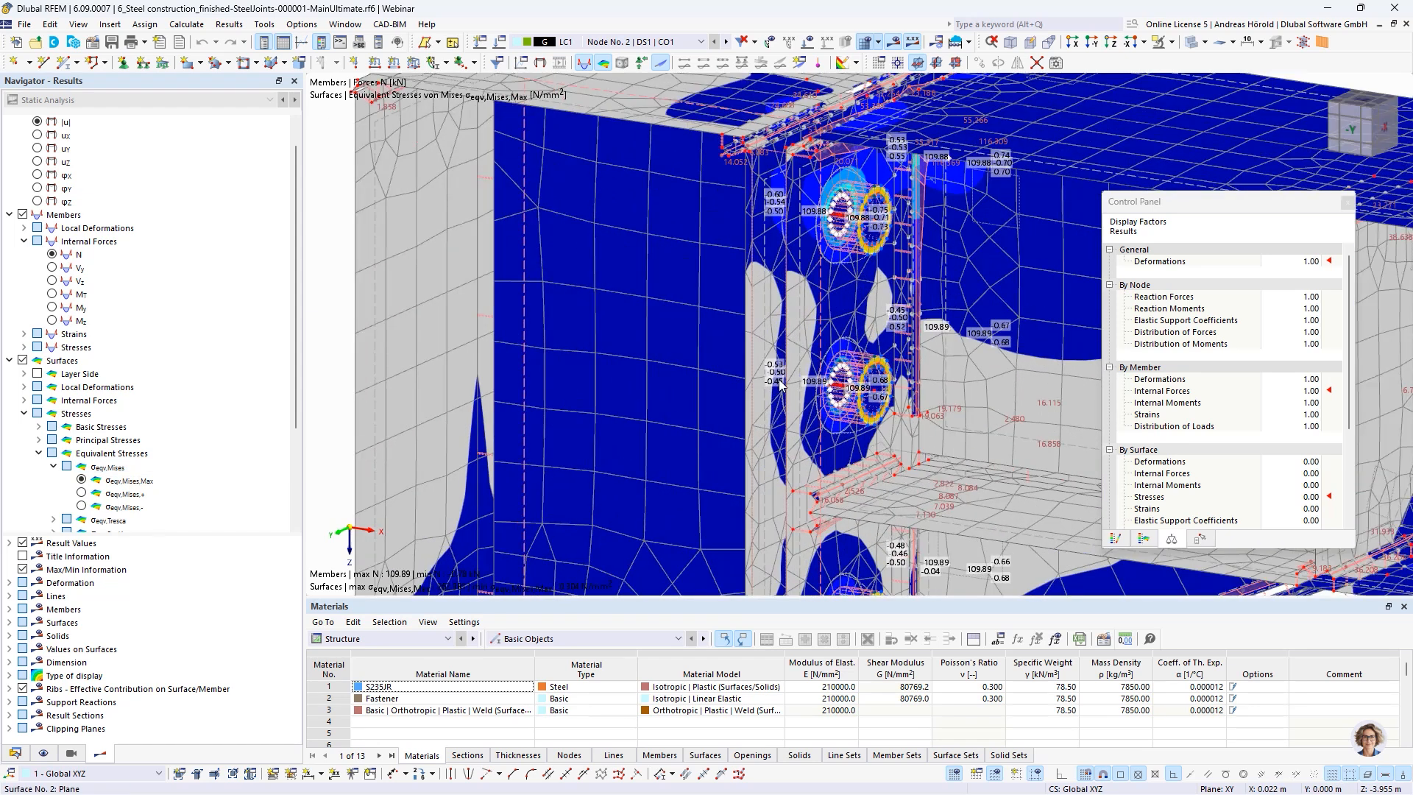
scroll(782, 381, up, 6)
scroll(784, 382, down, 2)
scroll(1037, 356, down, 1)
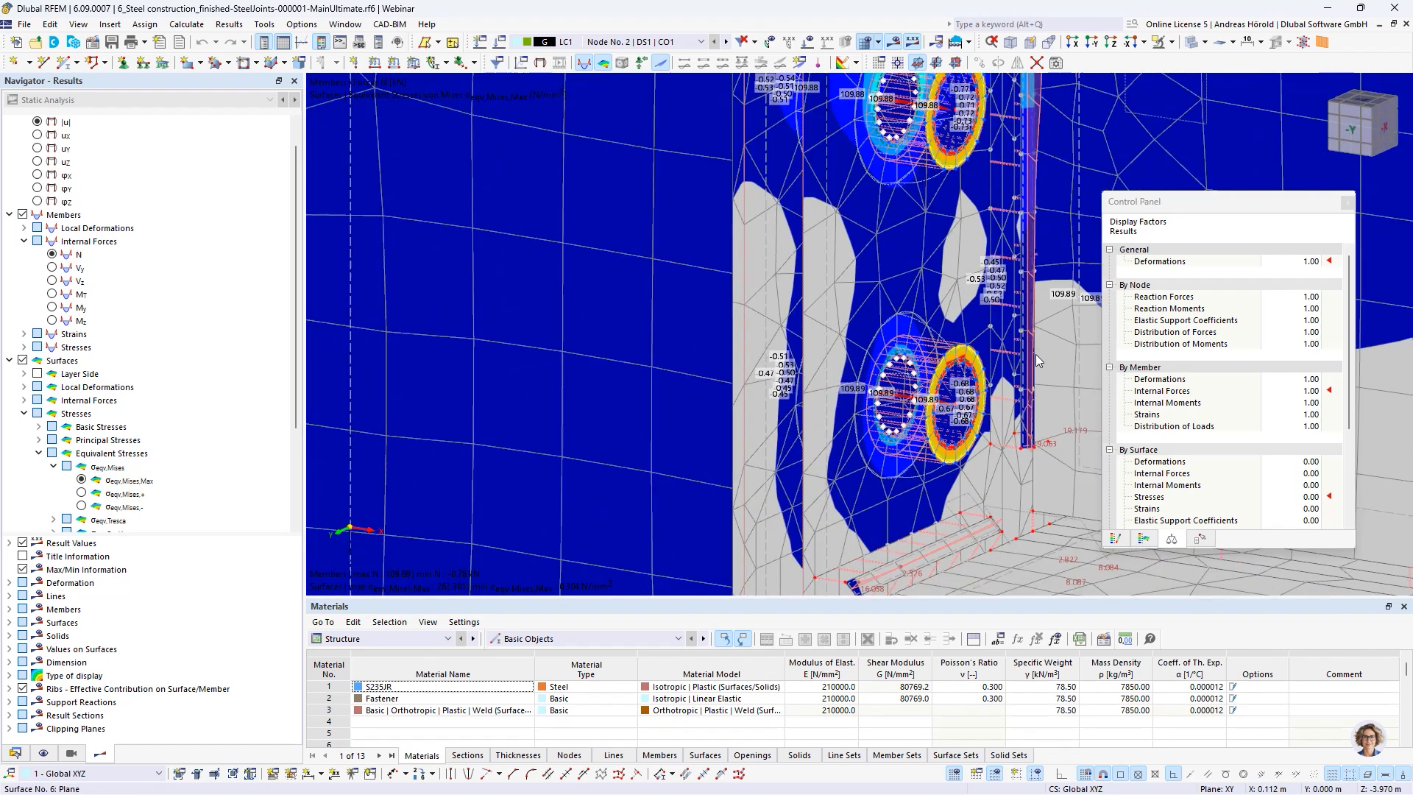
scroll(942, 351, down, 2)
scroll(928, 346, down, 1)
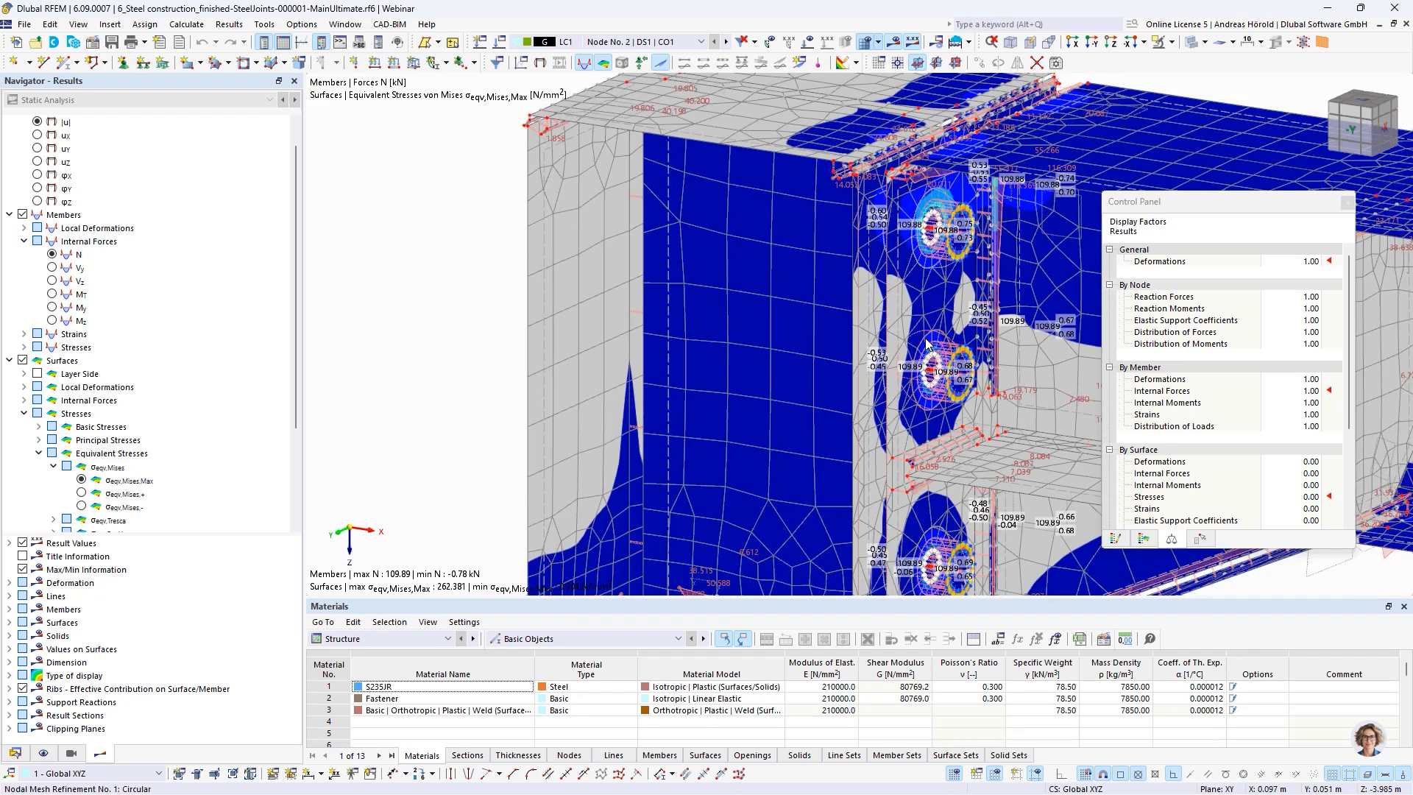
scroll(937, 267, down, 2)
middle_drag(963, 291, 766, 269)
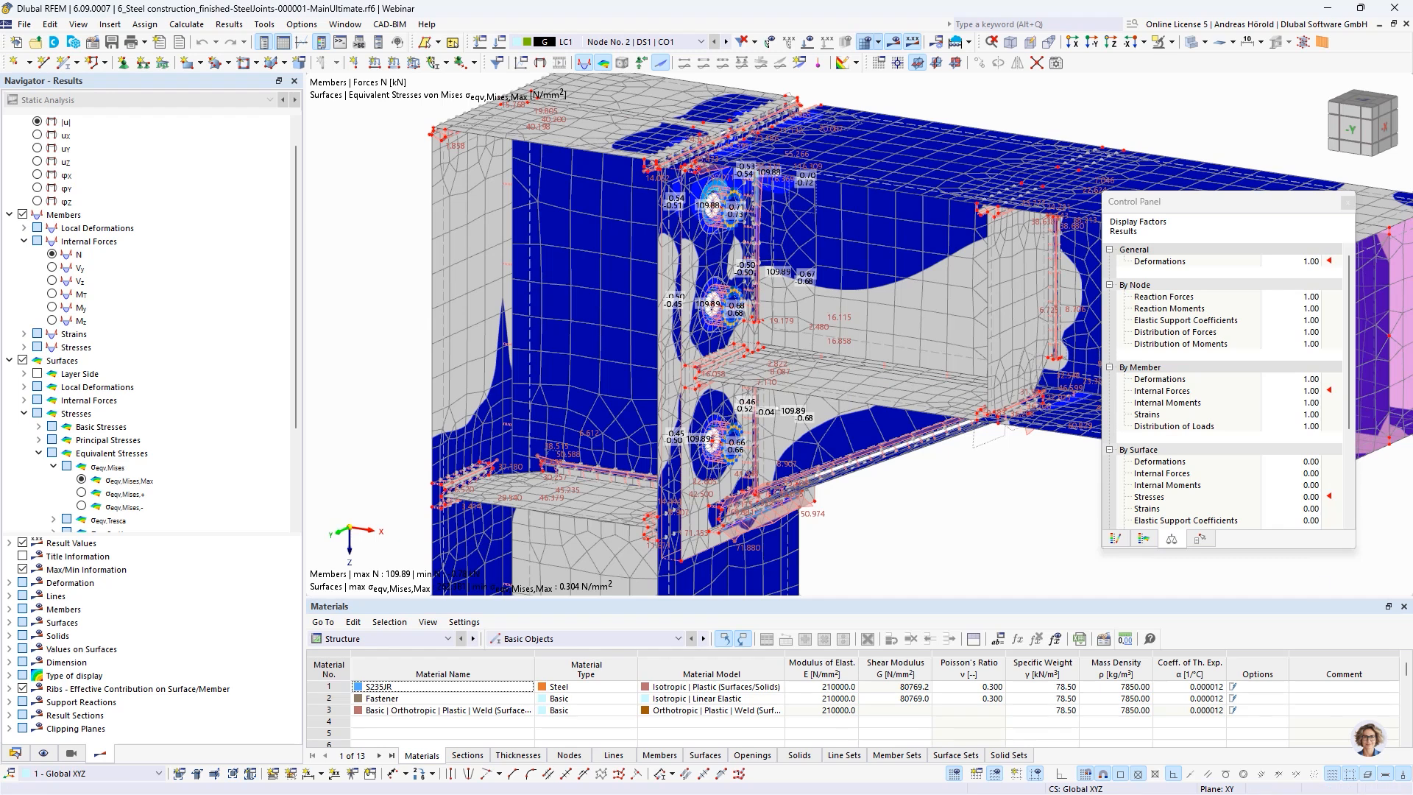
Switch to the webinar presentation and advance to the Planned Features slide
key(alt+Tab)
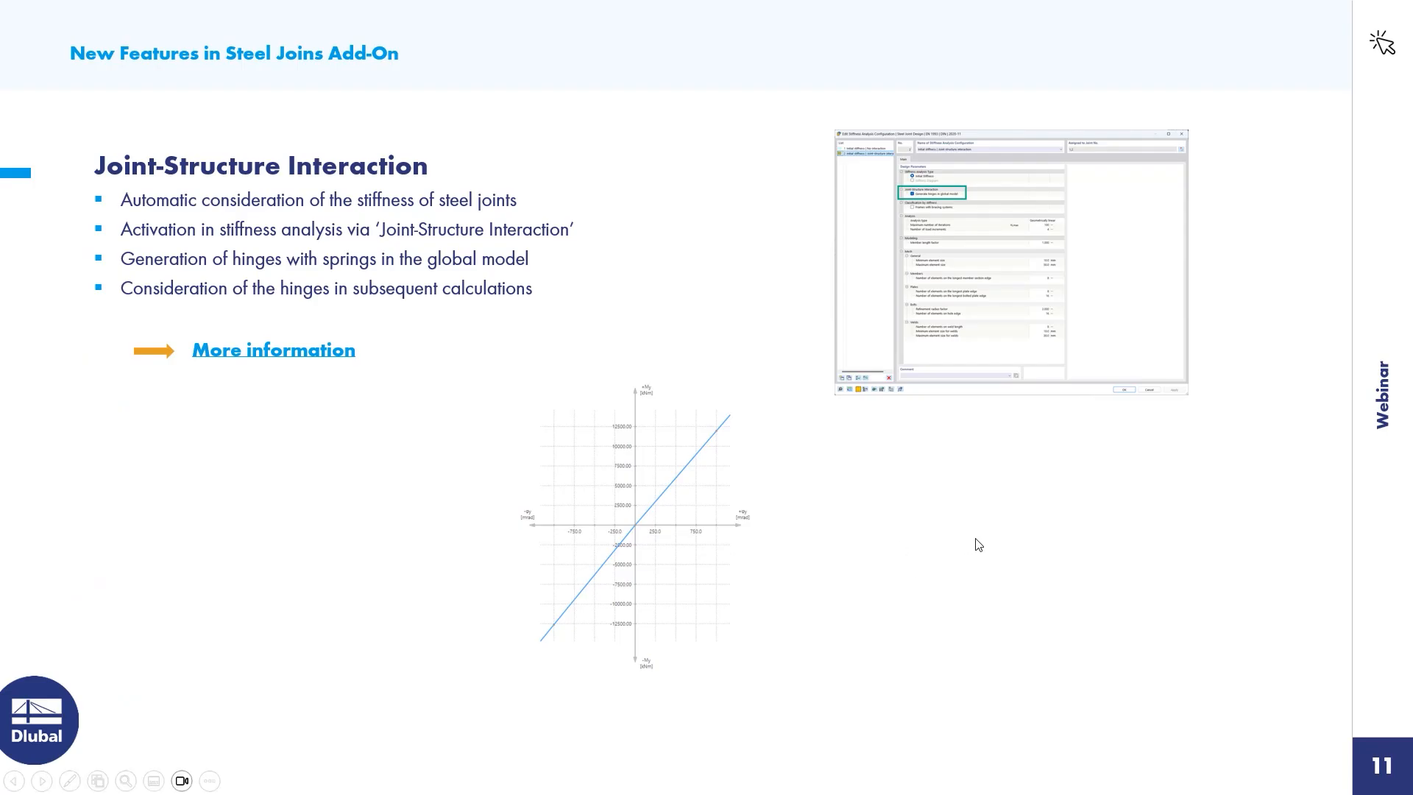
key(Right)
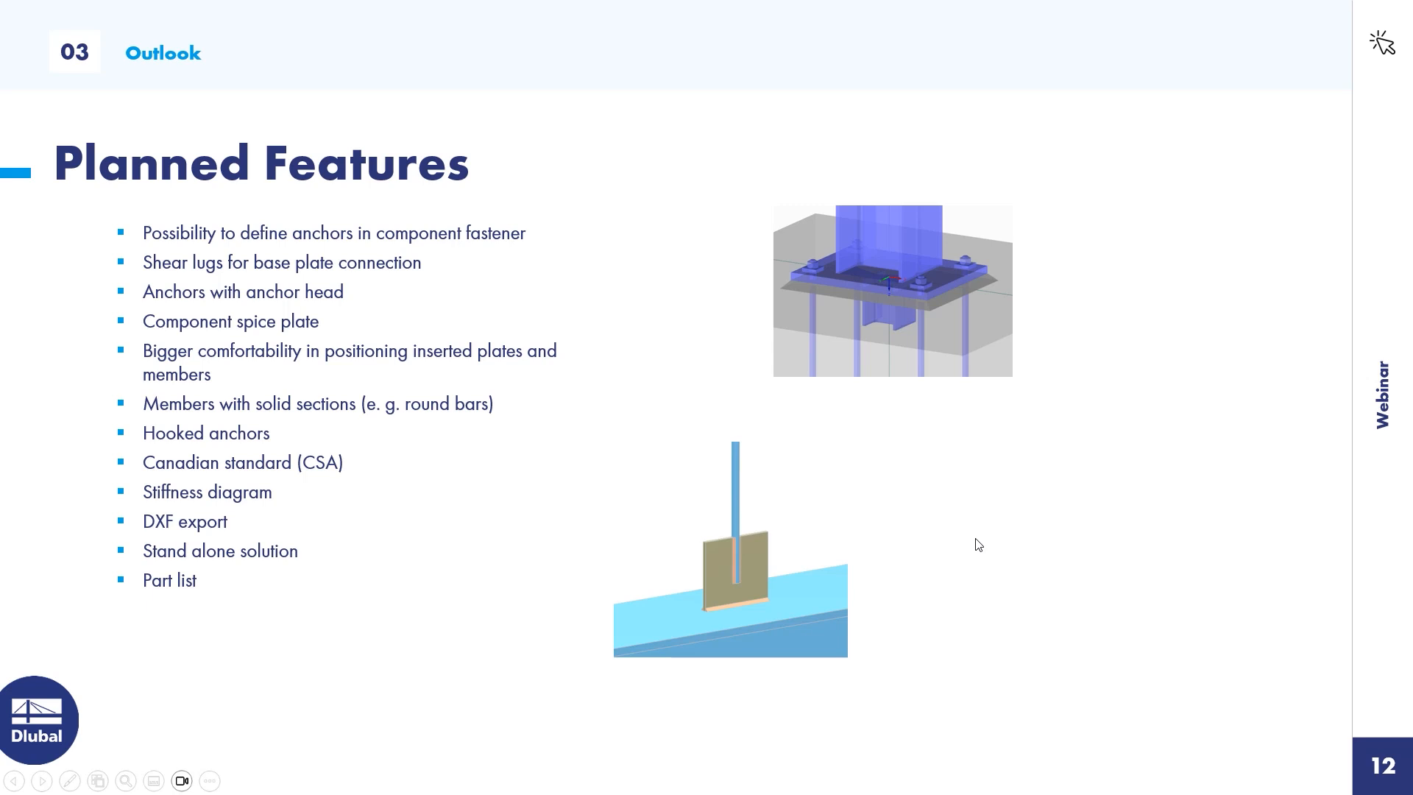